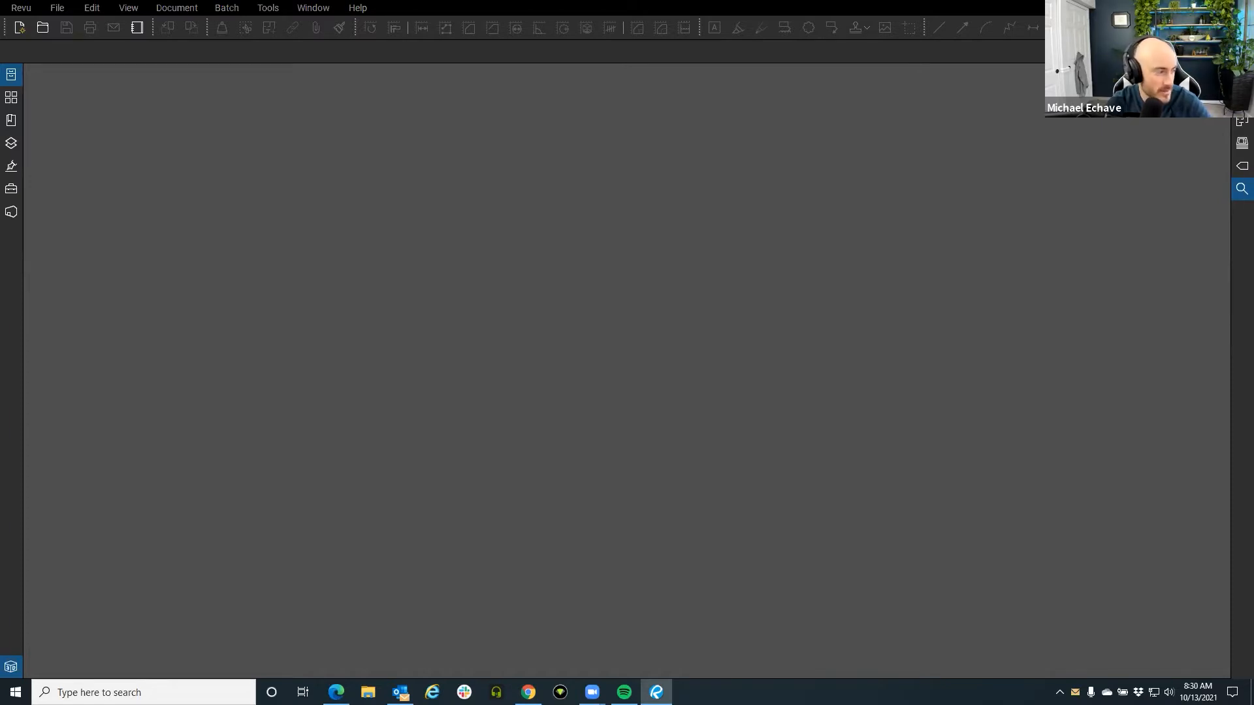
After a quick check of Outlook, switch Revu to a different workspace profile.
{"action": "key", "text": "alt+Tab"}
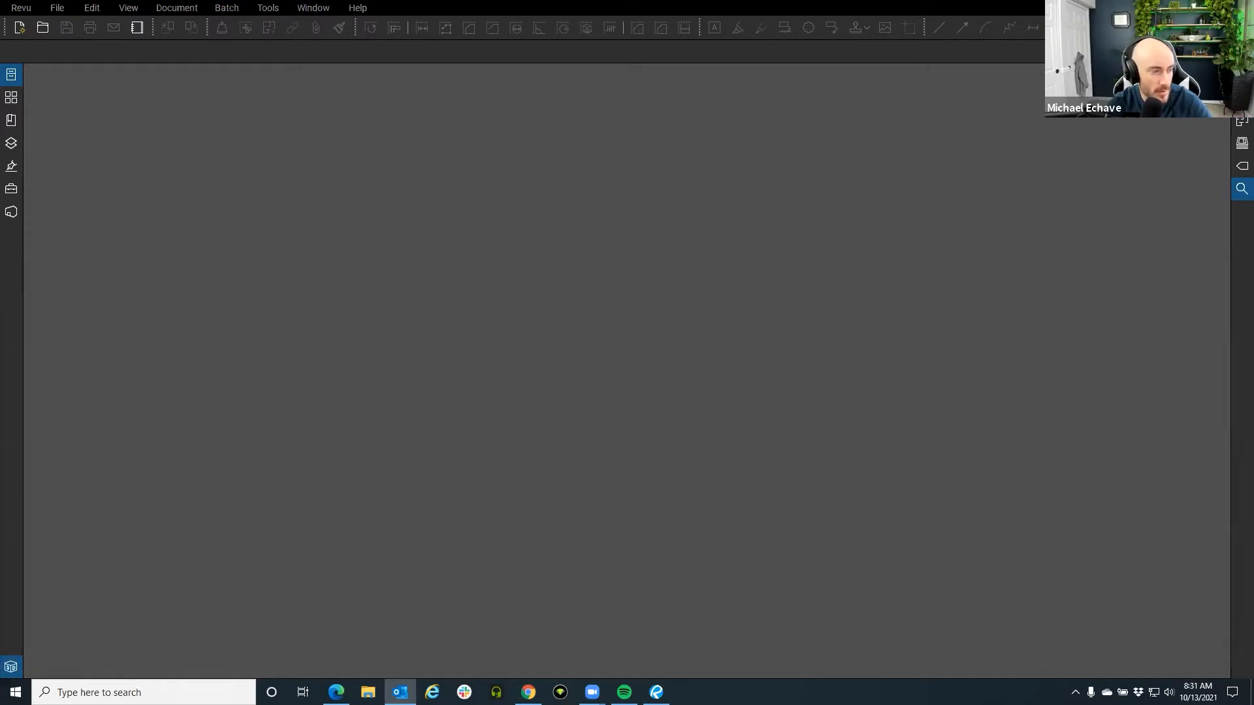
{"action": "key", "text": "alt+Tab"}
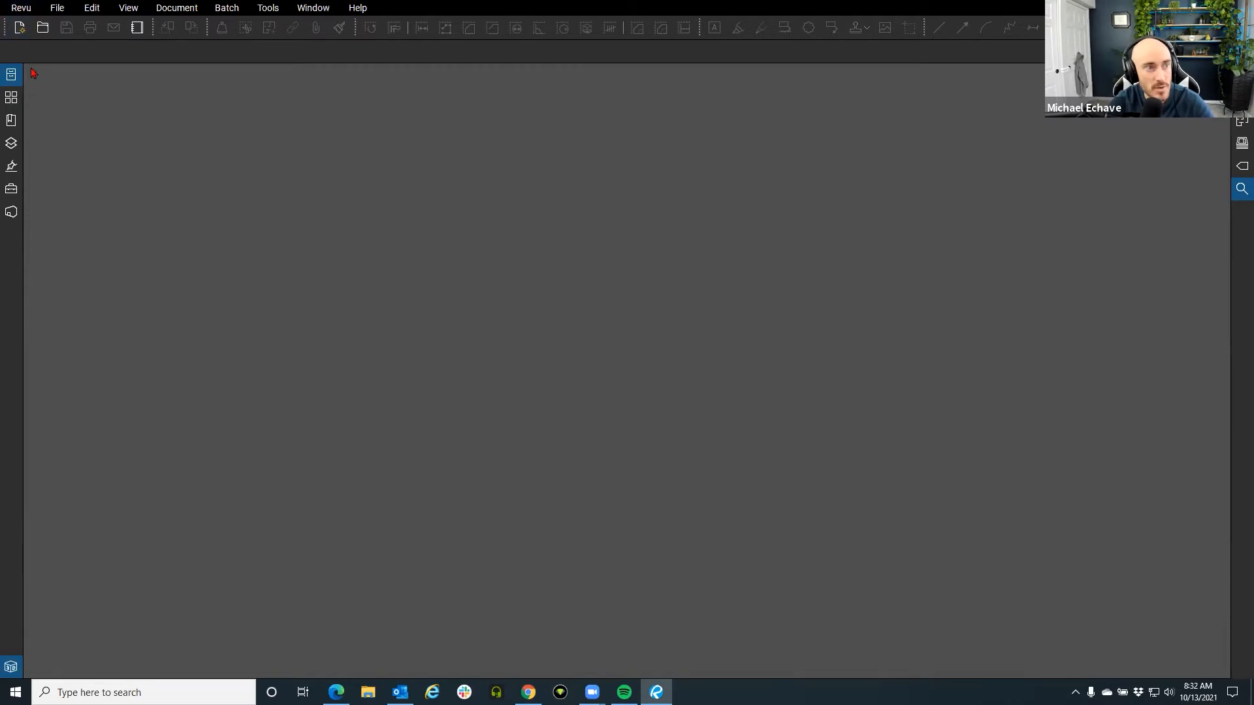
{"action": "left_click", "coordinate": [28, 11]}
{"action": "mouse_move", "coordinate": [71, 100]}
{"action": "left_click", "coordinate": [163, 101]}
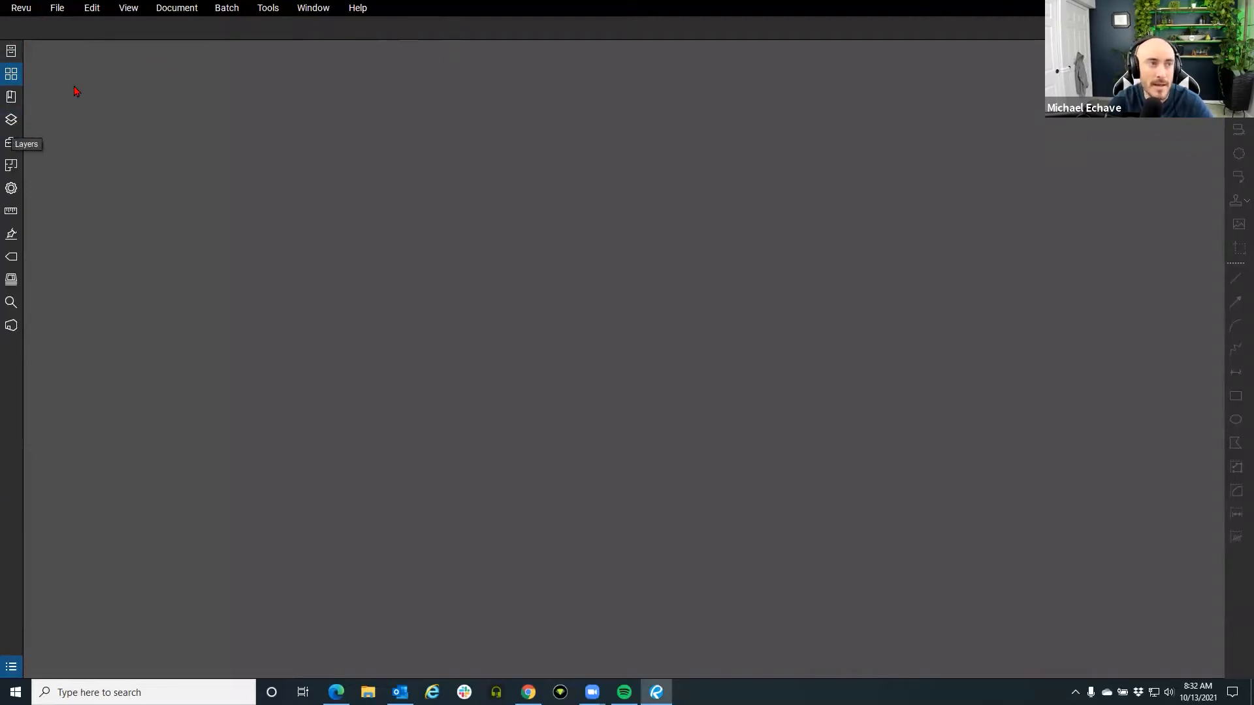
Browse the File and View menu commands.
{"action": "left_click", "coordinate": [69, 11]}
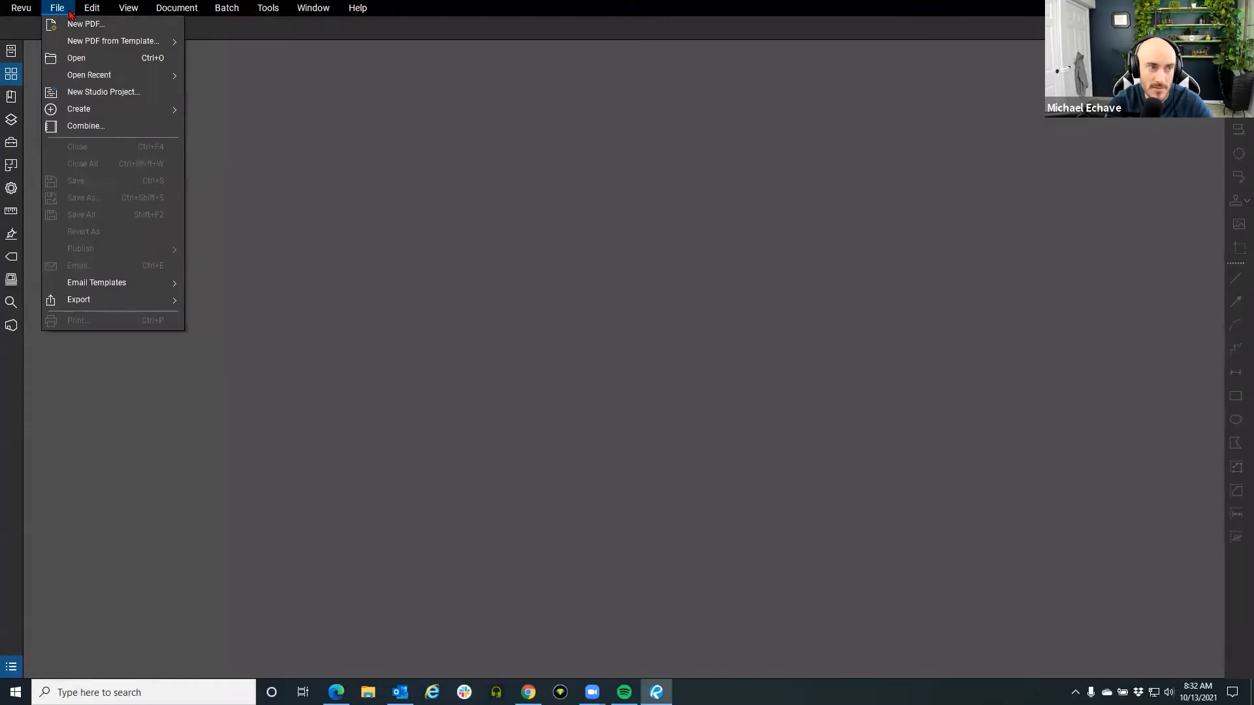
{"action": "mouse_move", "coordinate": [96, 111]}
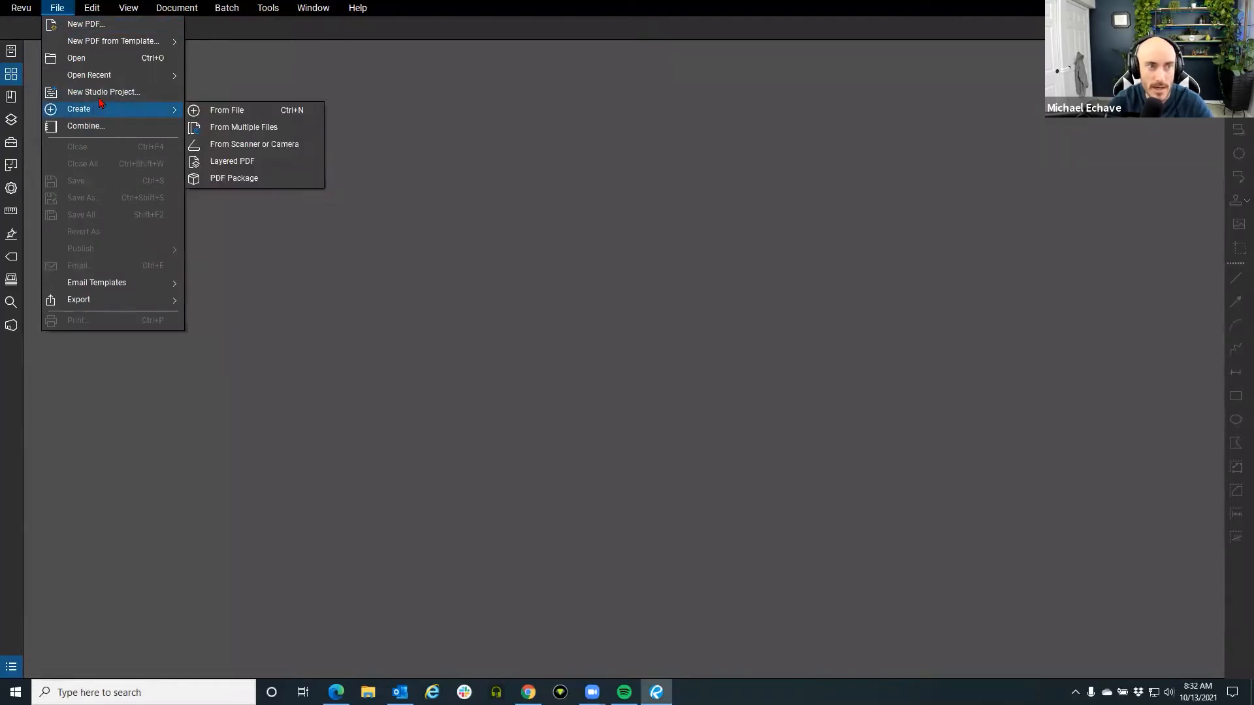
{"action": "left_click", "coordinate": [128, 8]}
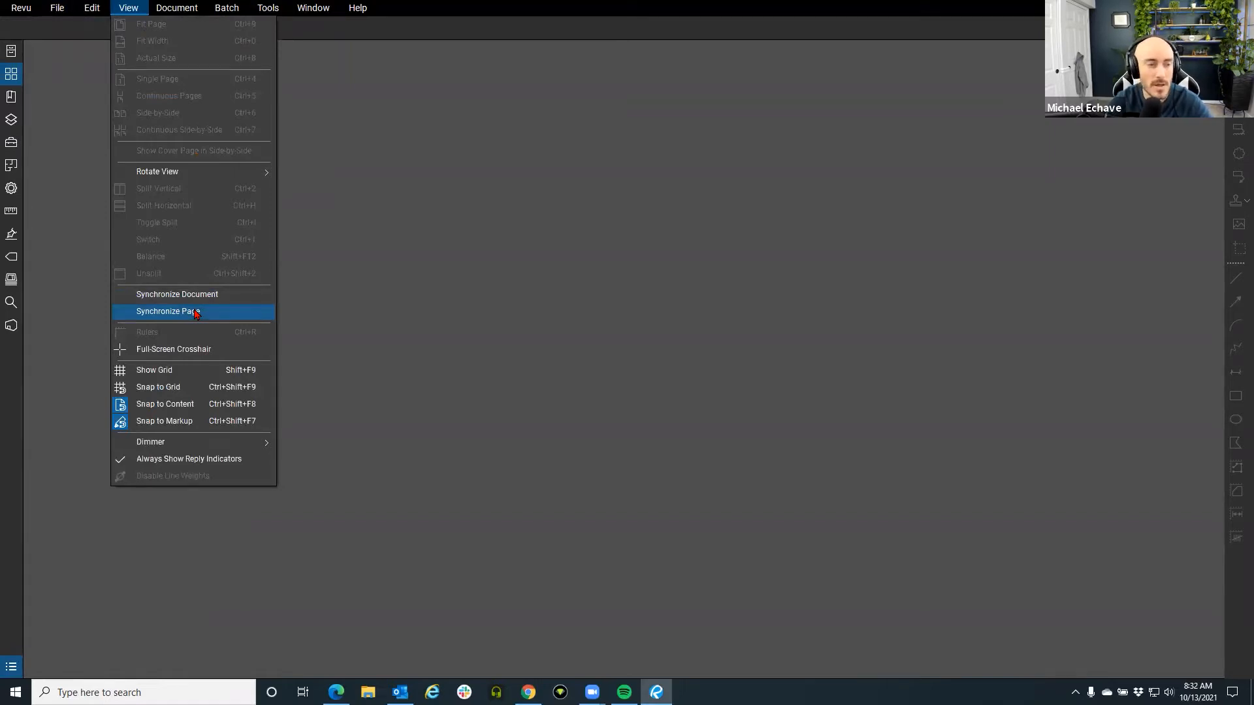
{"action": "mouse_move", "coordinate": [226, 13]}
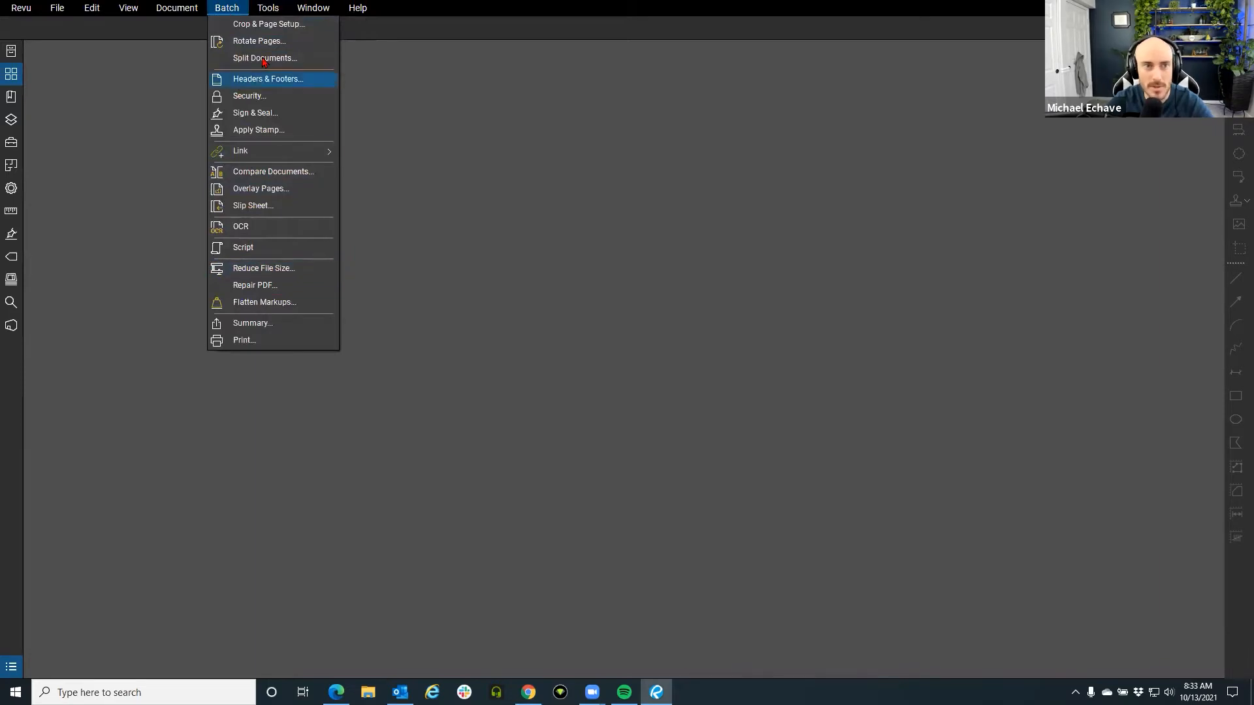
{"action": "mouse_move", "coordinate": [269, 10]}
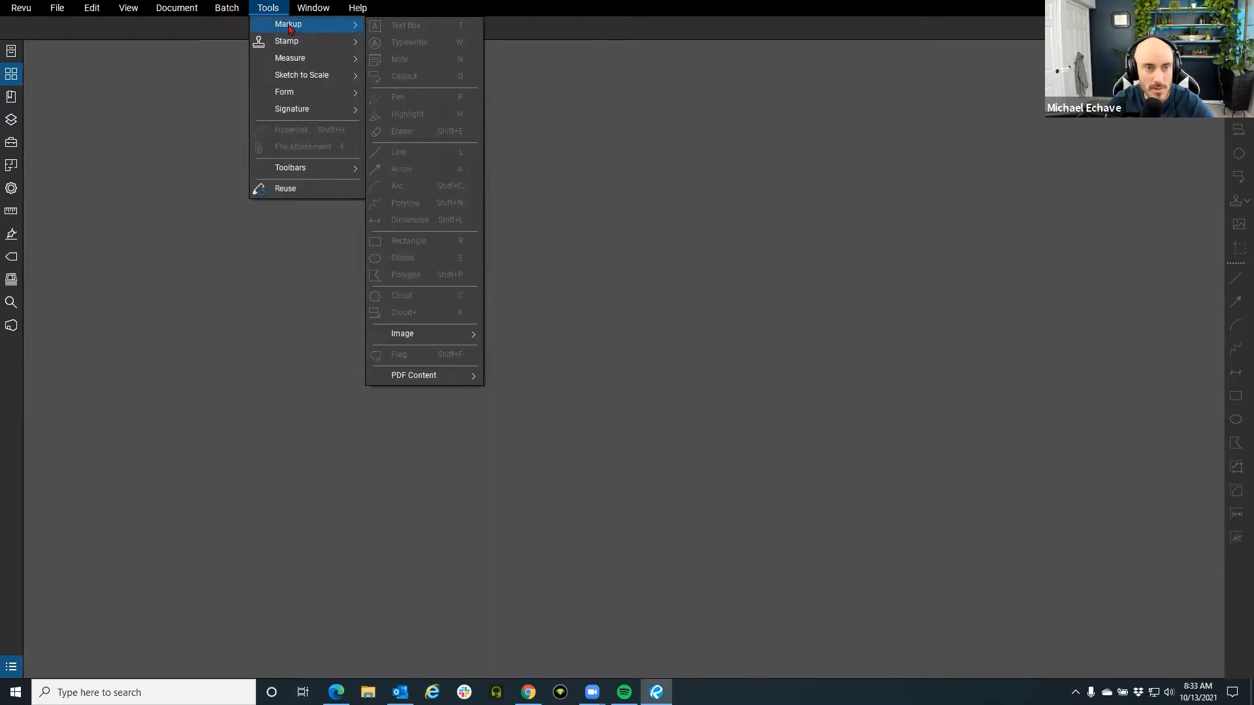
{"action": "mouse_move", "coordinate": [324, 9]}
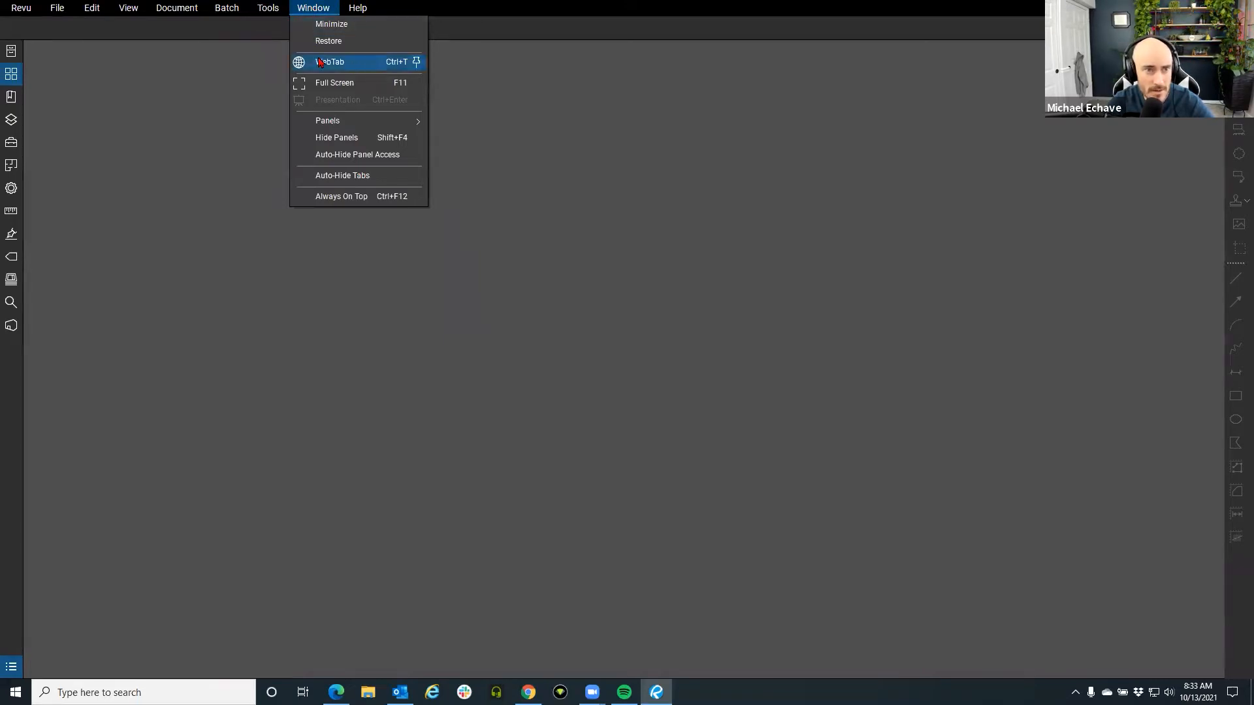
Preview the Bluebeam website in a WebTab, close it, and reach Help > Find Tools + Commands.
{"action": "left_click", "coordinate": [350, 68]}
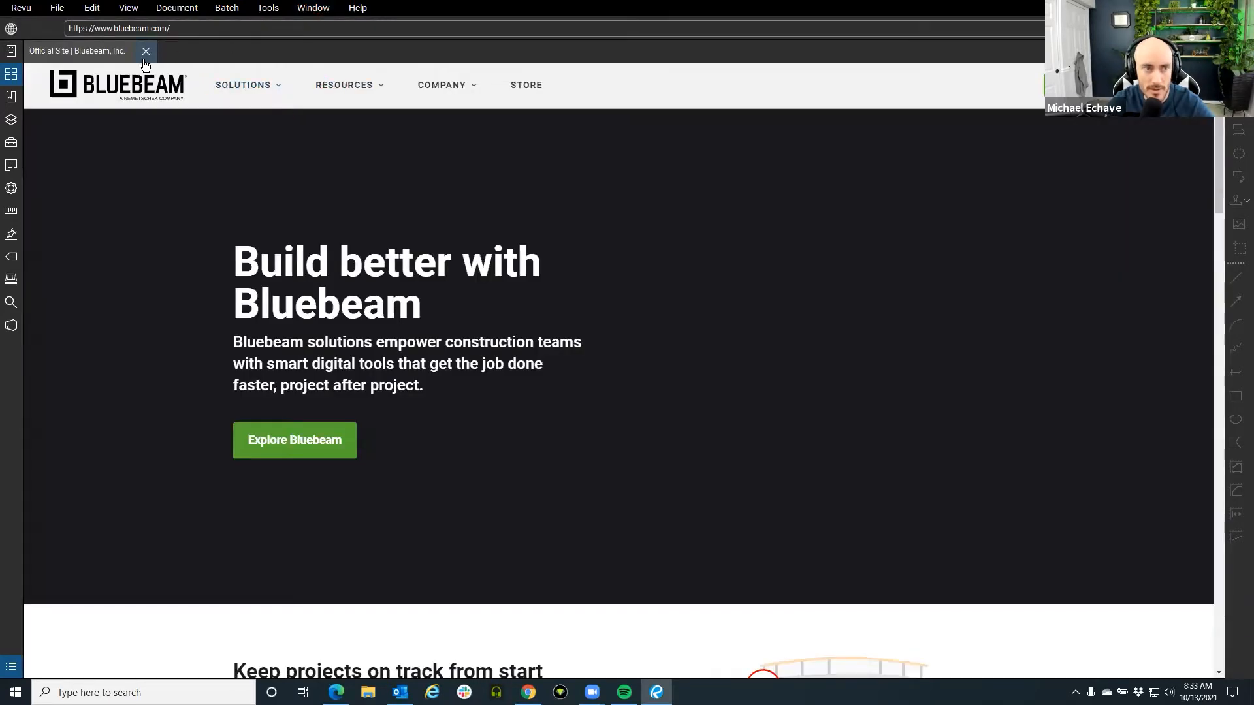
{"action": "left_click", "coordinate": [144, 59]}
{"action": "left_click", "coordinate": [364, 14]}
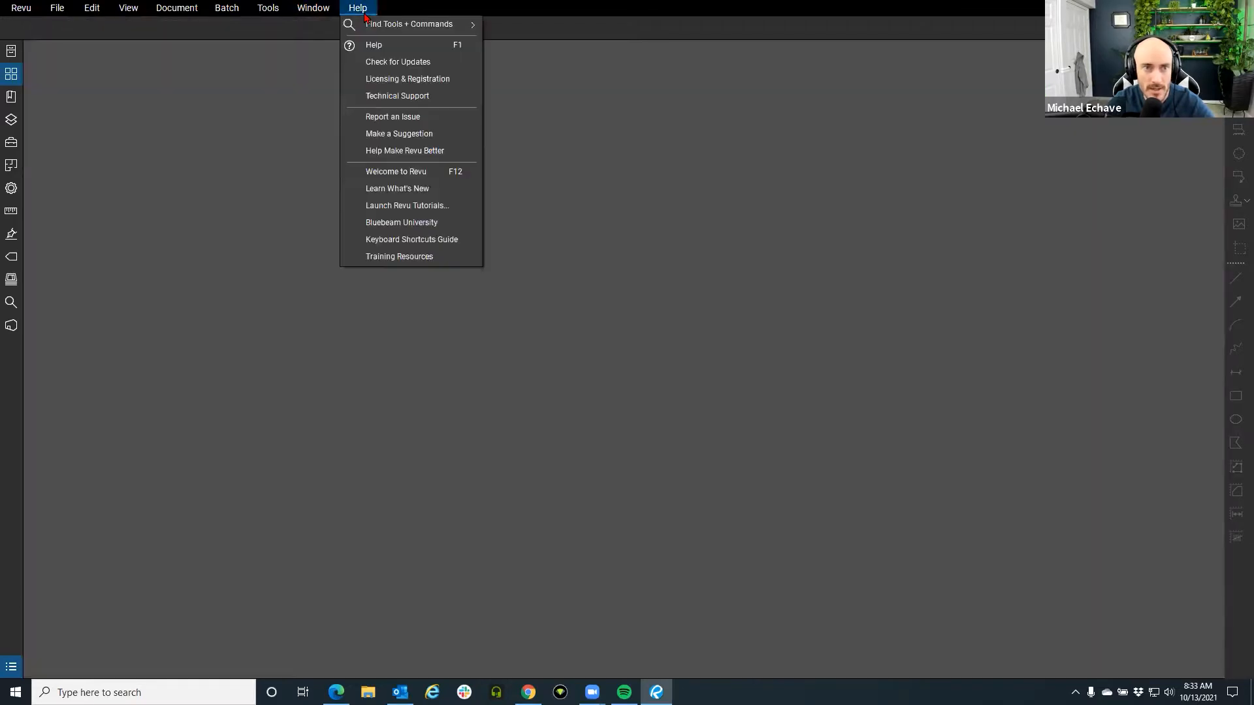
{"action": "mouse_move", "coordinate": [420, 27]}
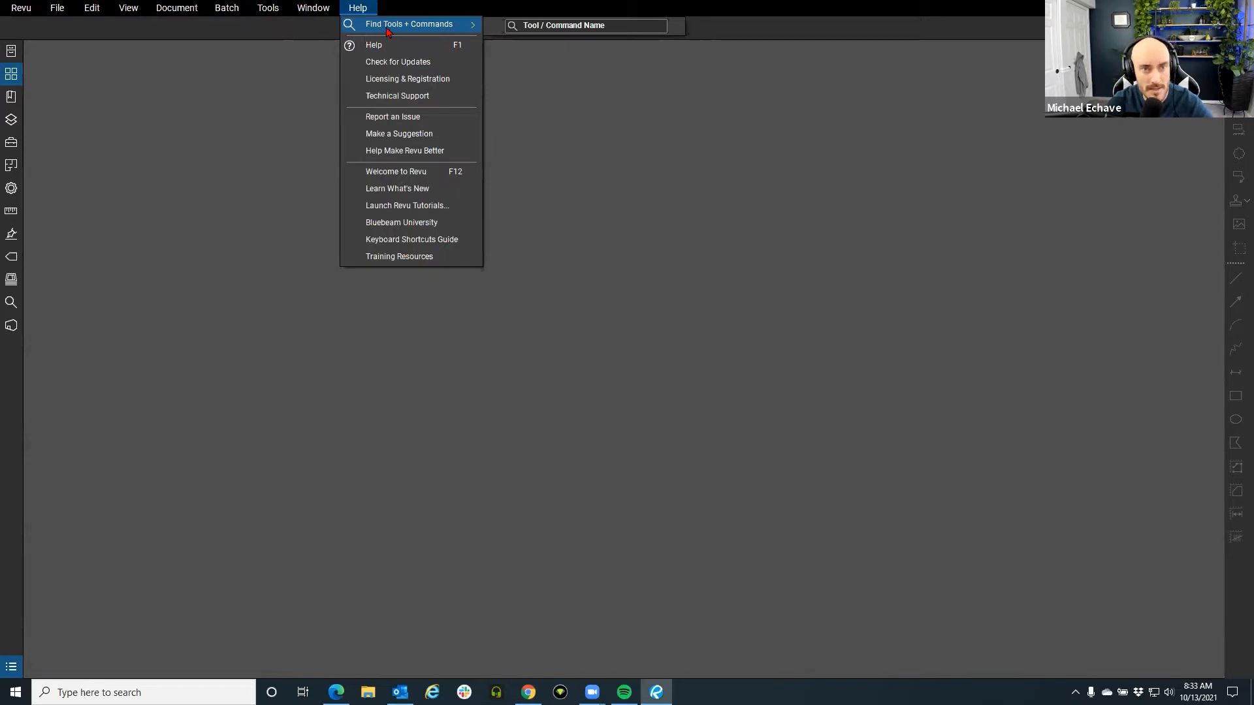
{"action": "left_click", "coordinate": [572, 29]}
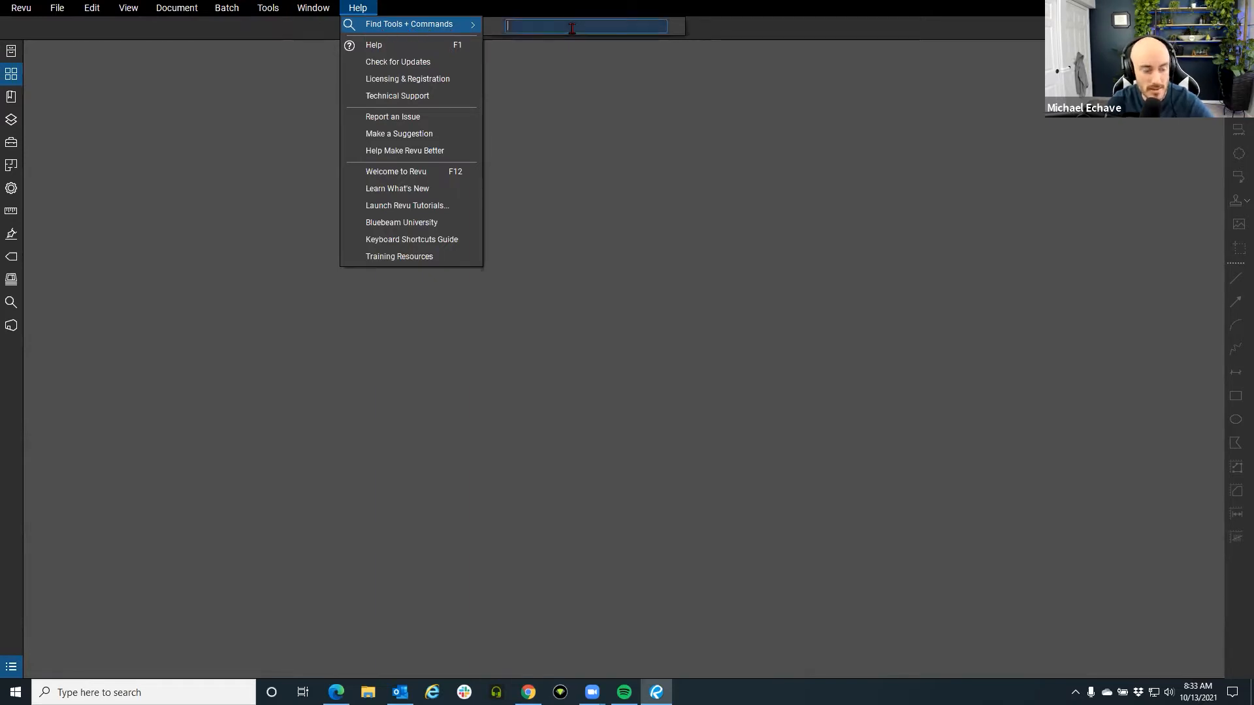
{"action": "type", "text": "sn"}
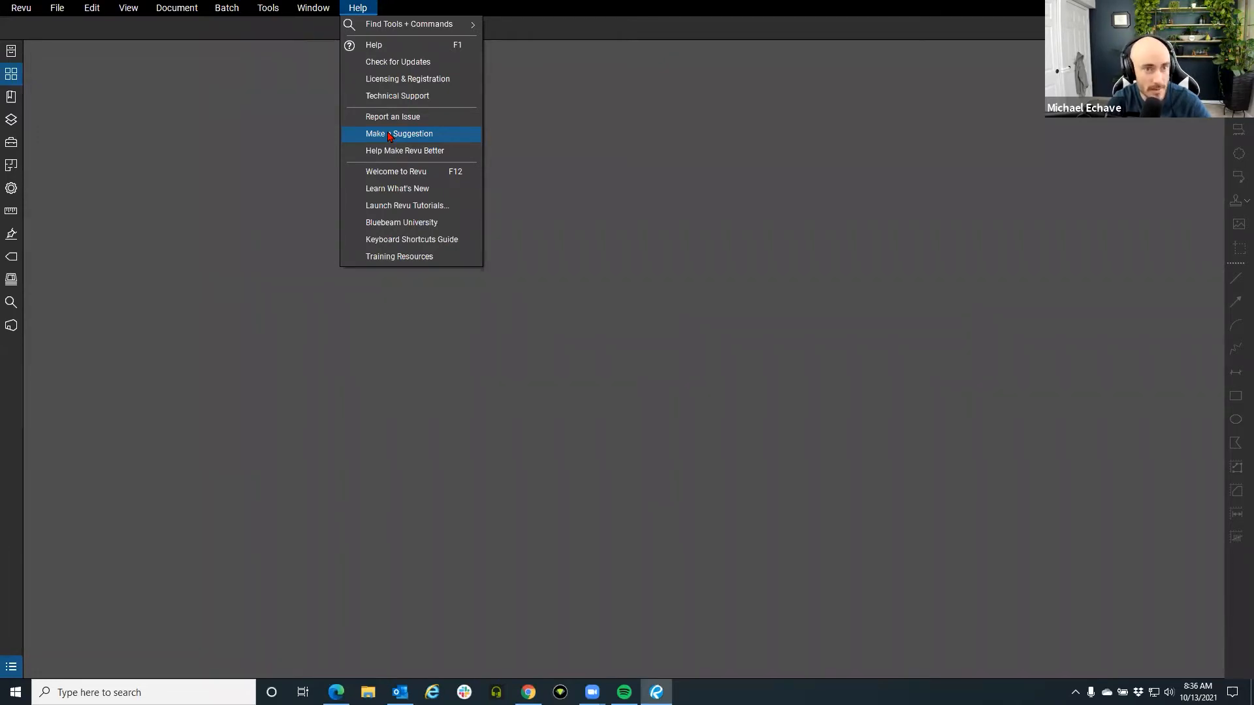
{"action": "left_click", "coordinate": [409, 63]}
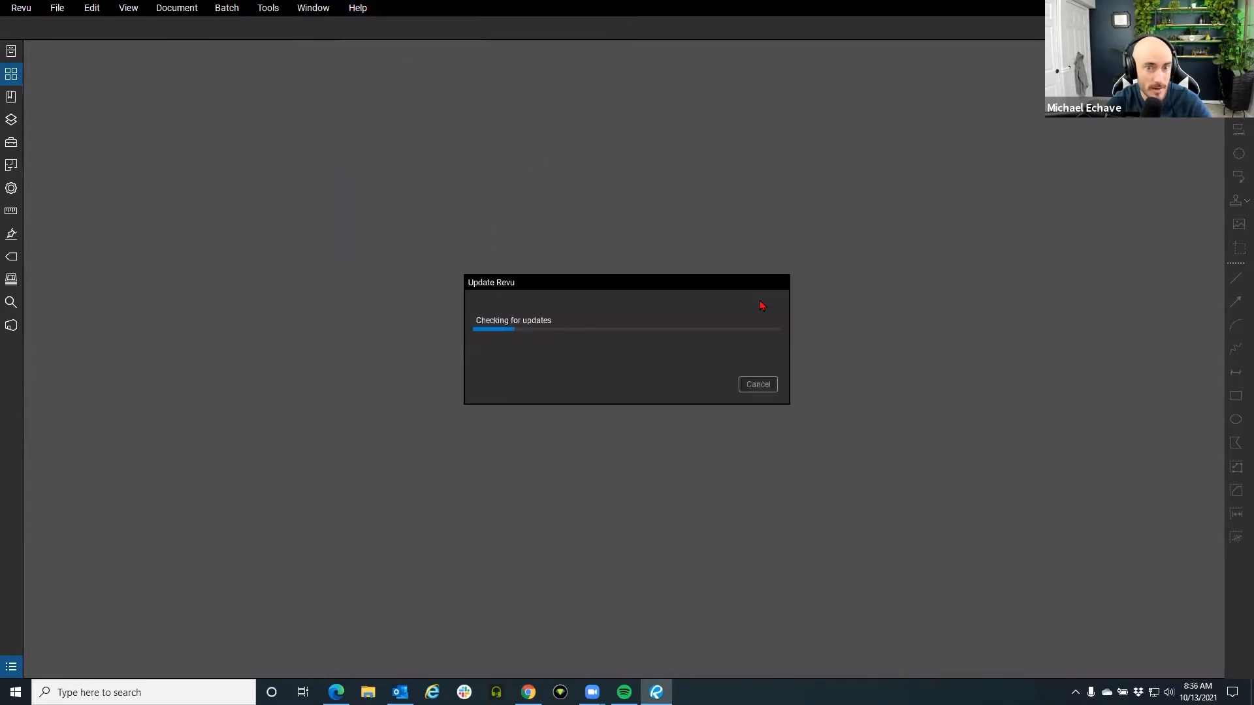
{"action": "left_click", "coordinate": [753, 296]}
{"action": "left_click", "coordinate": [21, 8]}
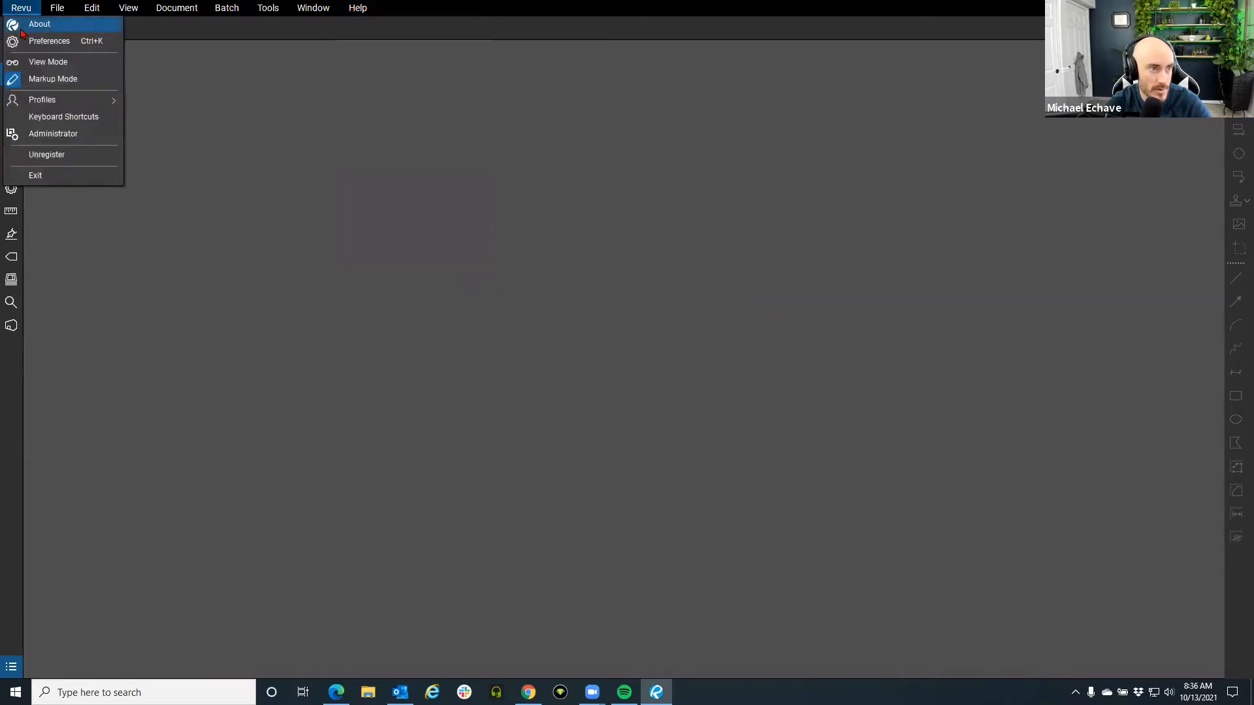
{"action": "left_click", "coordinate": [39, 23]}
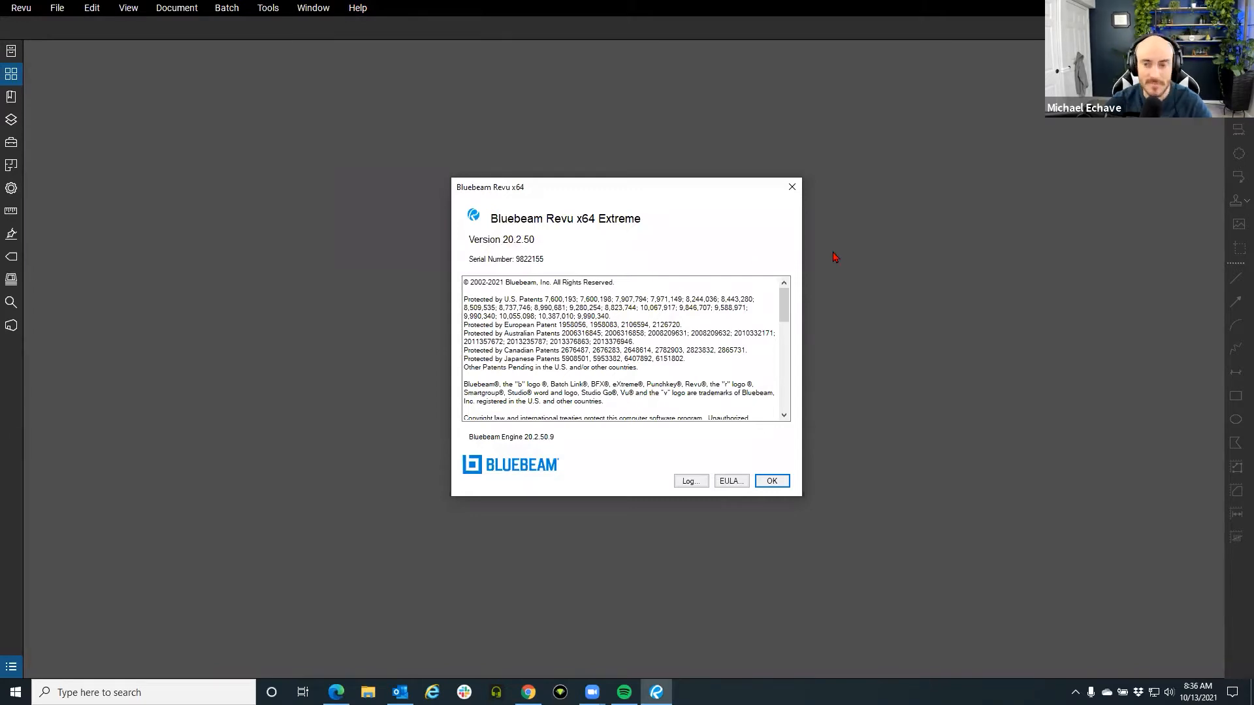
{"action": "left_click", "coordinate": [791, 189]}
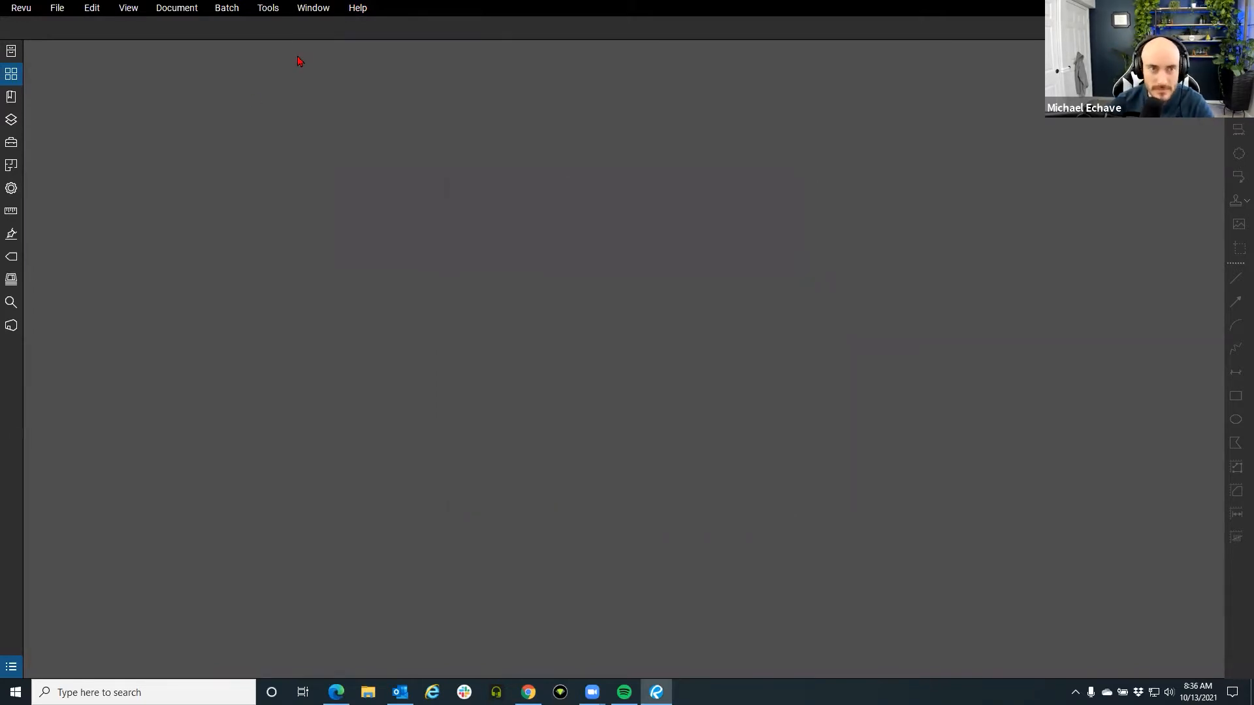
{"action": "left_click", "coordinate": [357, 9]}
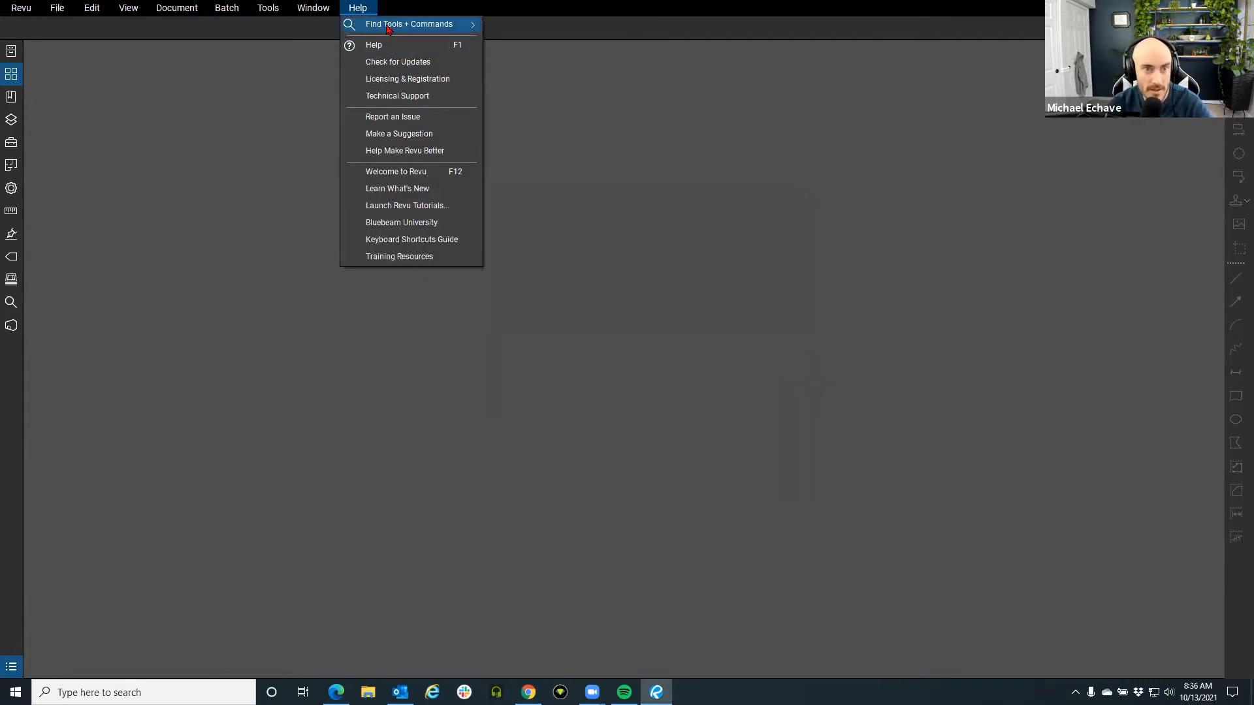
{"action": "mouse_move", "coordinate": [412, 29]}
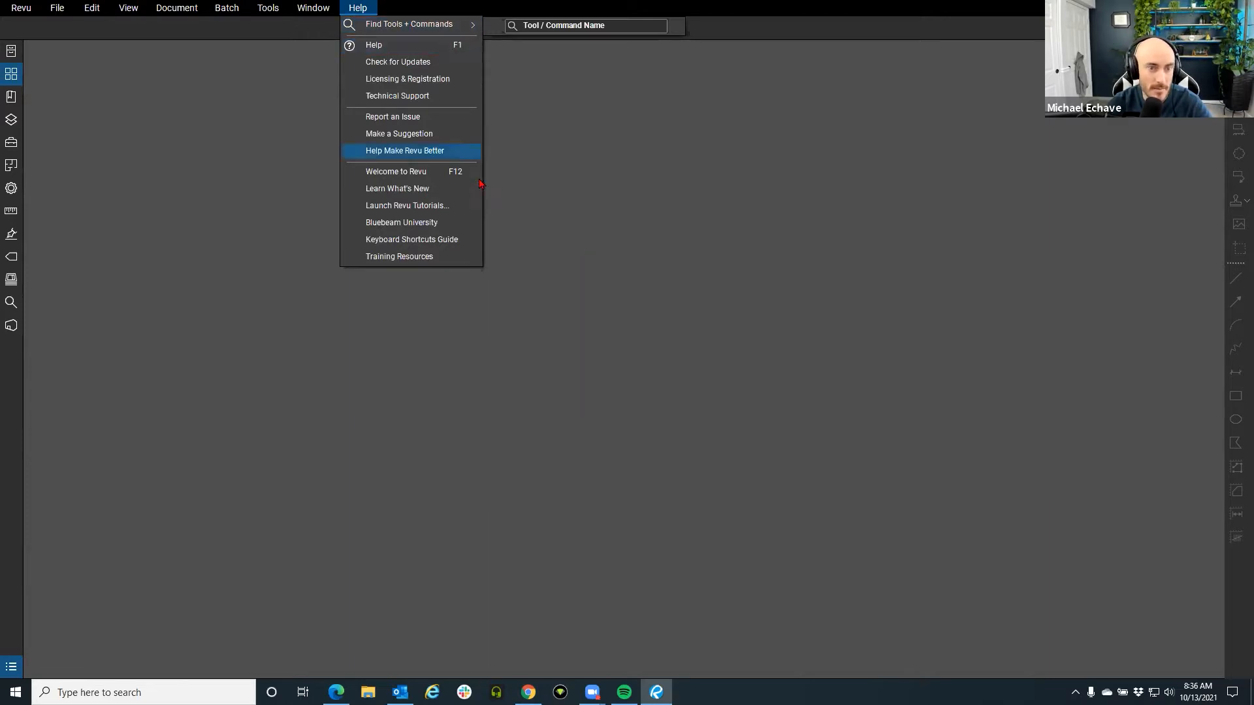
Page the Keyboard Shortcuts Guide to the 3D navigation page and back, then close it.
{"action": "left_click", "coordinate": [425, 240]}
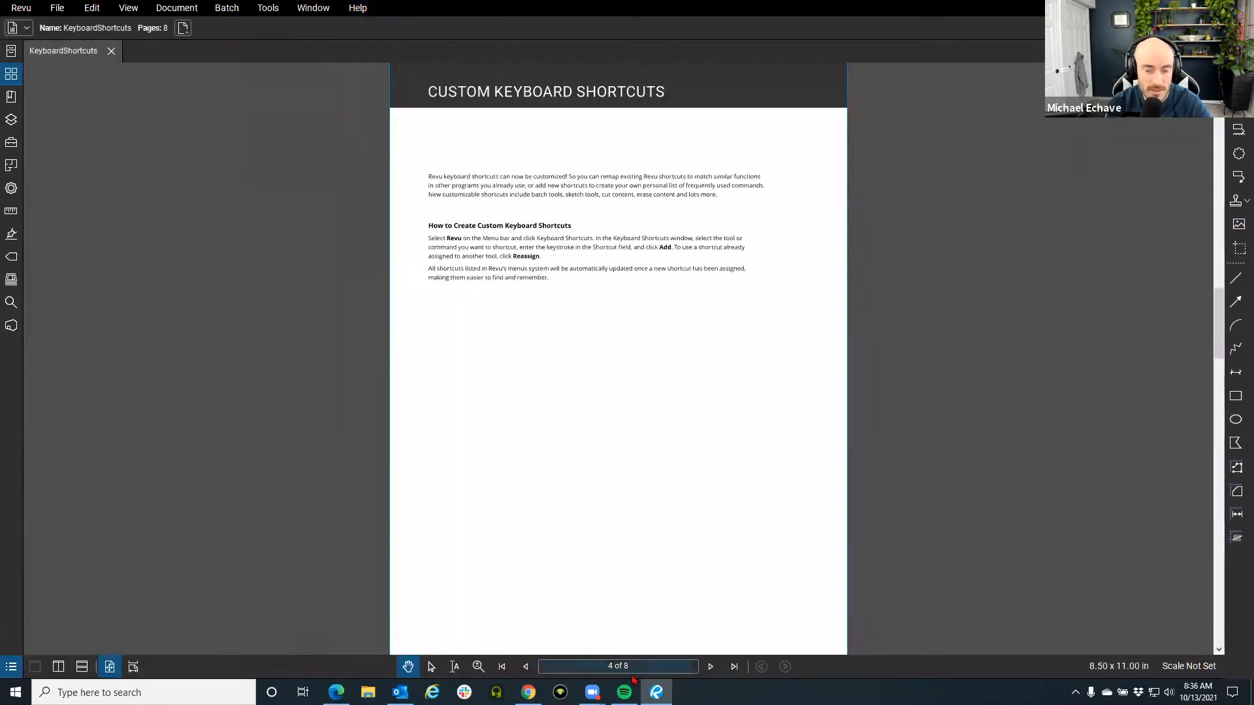
{"action": "left_click", "coordinate": [711, 667]}
{"action": "left_click", "coordinate": [710, 666]}
{"action": "left_click", "coordinate": [525, 666]}
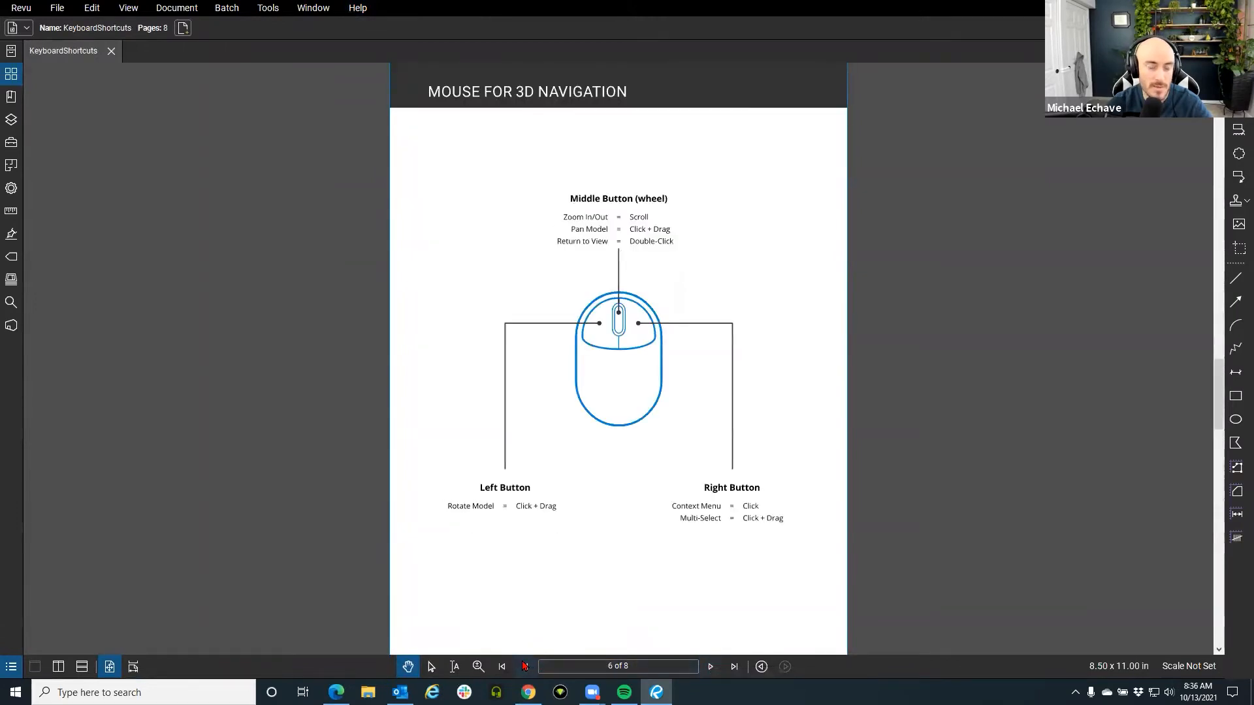
{"action": "left_click", "coordinate": [526, 667]}
{"action": "left_click", "coordinate": [526, 666]}
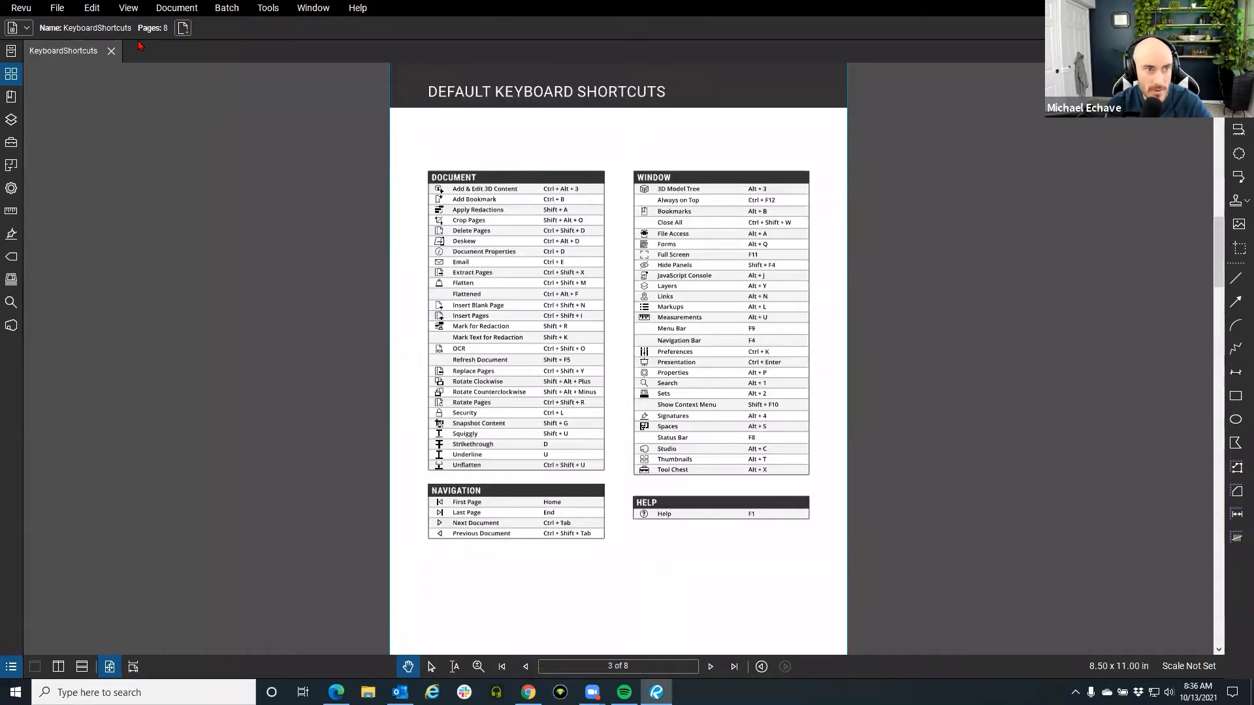
{"action": "left_click", "coordinate": [111, 51]}
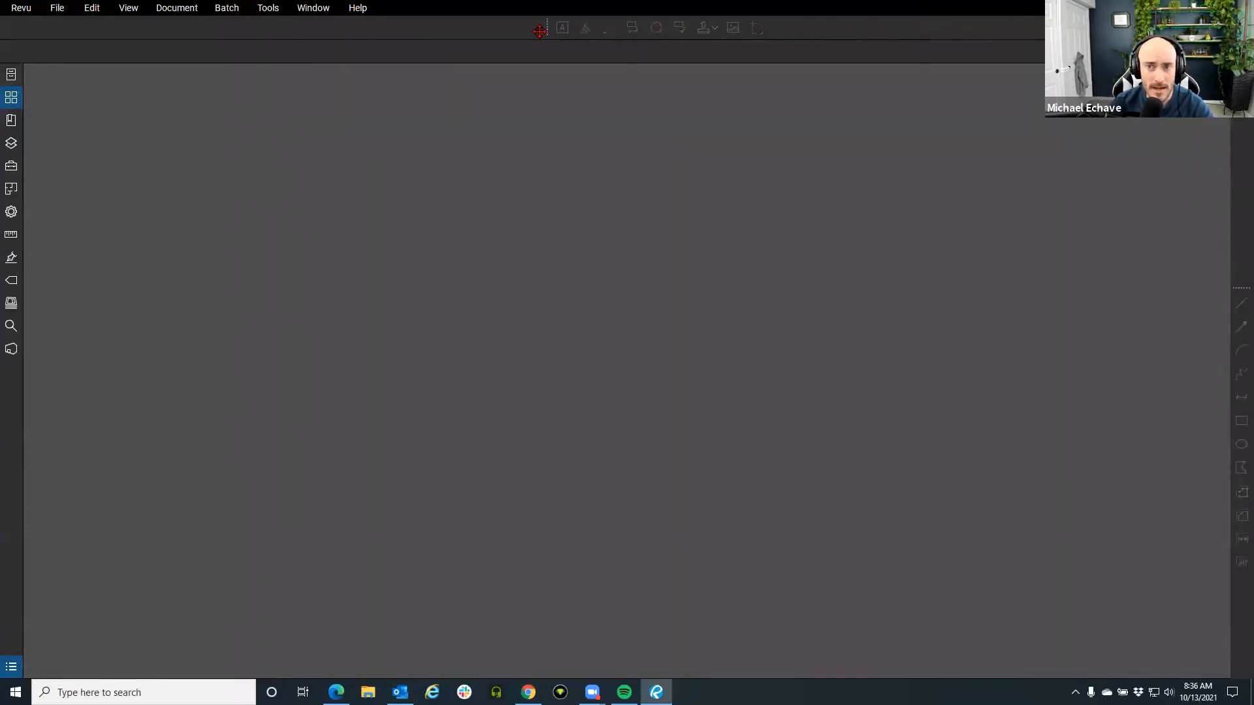
Dock the markup toolbar vertically on the right, stack its lower group underneath, and show File Access.
{"action": "left_click_drag", "start_coordinate": [71, 27], "coordinate": [1238, 137]}
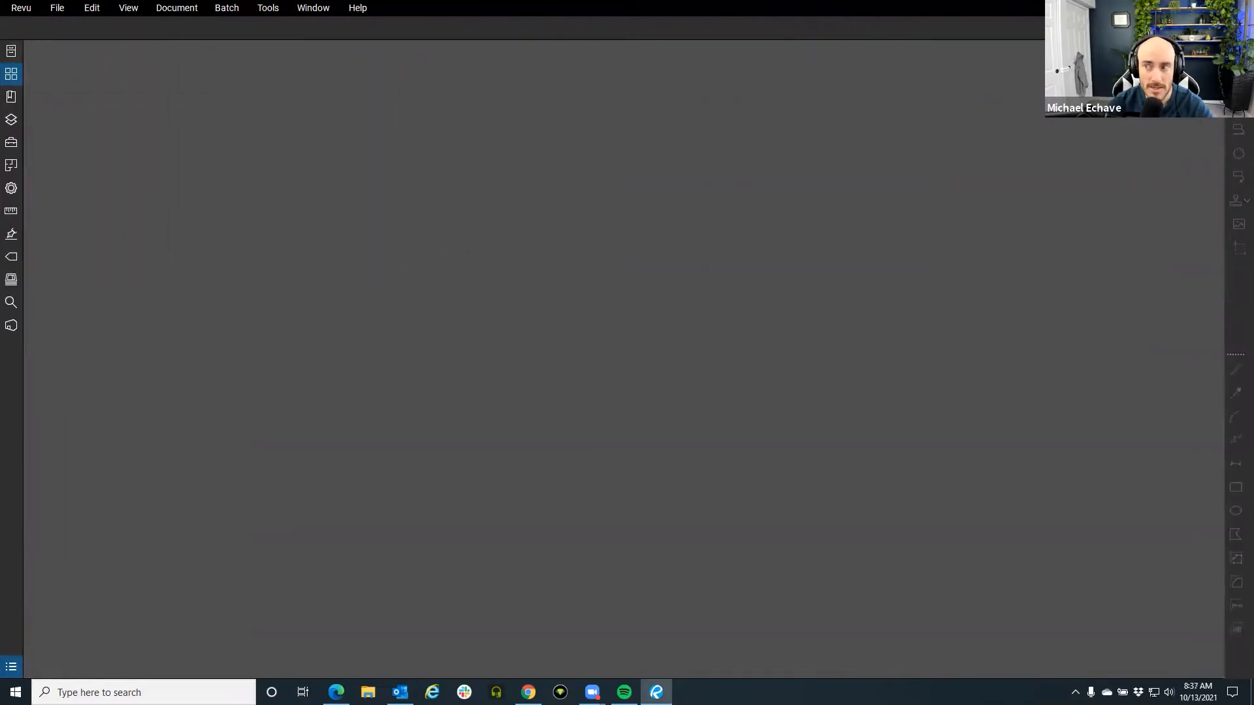
{"action": "left_click_drag", "start_coordinate": [1235, 354], "coordinate": [1240, 257]}
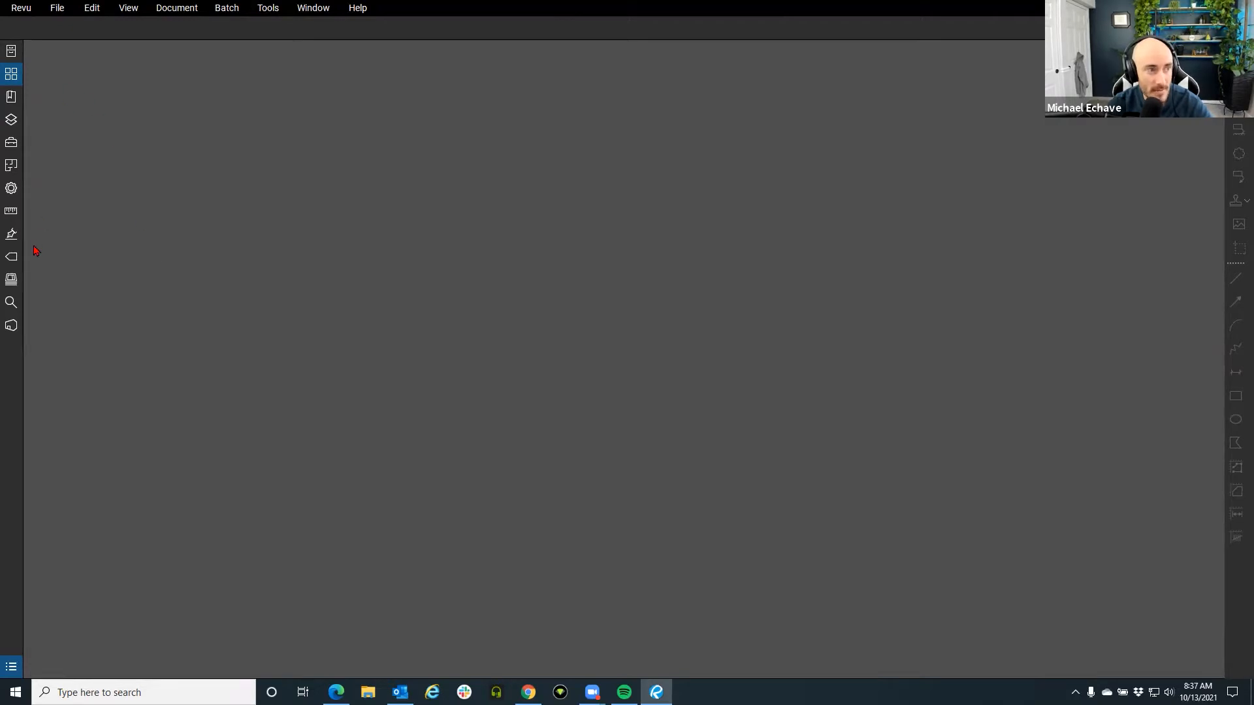
{"action": "left_click", "coordinate": [11, 56]}
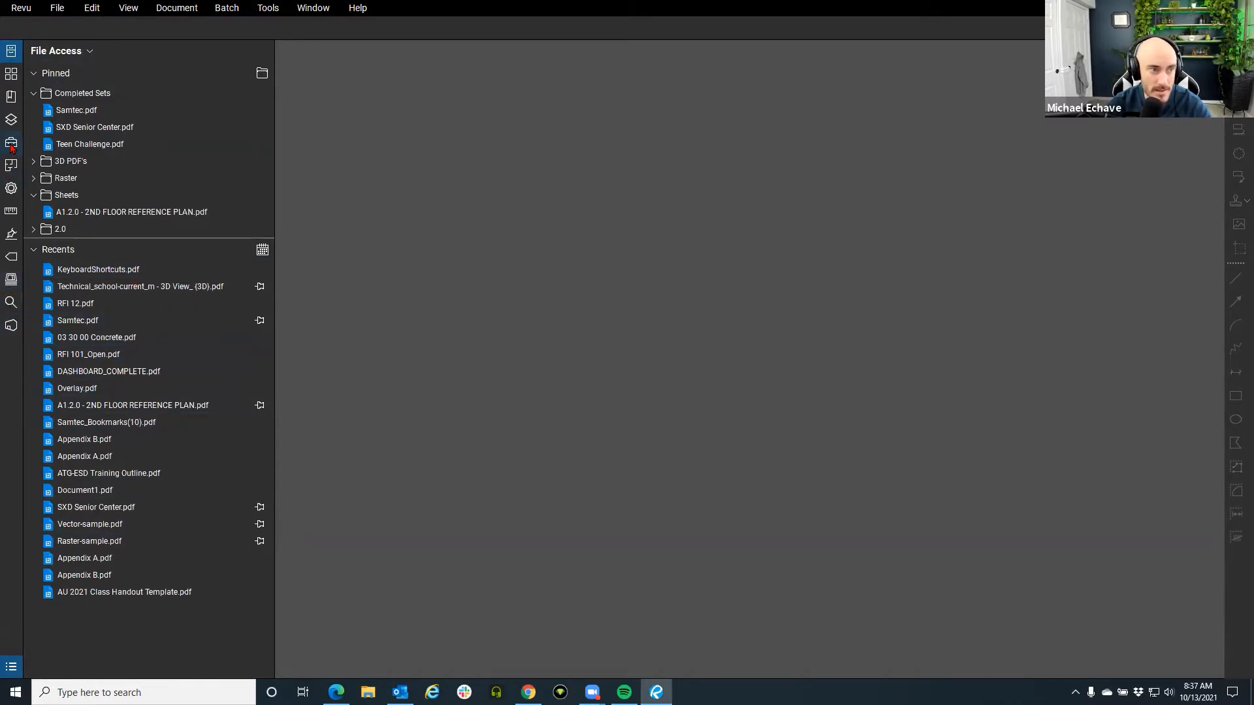
Glance at Tool Chest and Thumbnails, then float File Access, redock it left, and collapse it.
{"action": "left_click", "coordinate": [11, 143]}
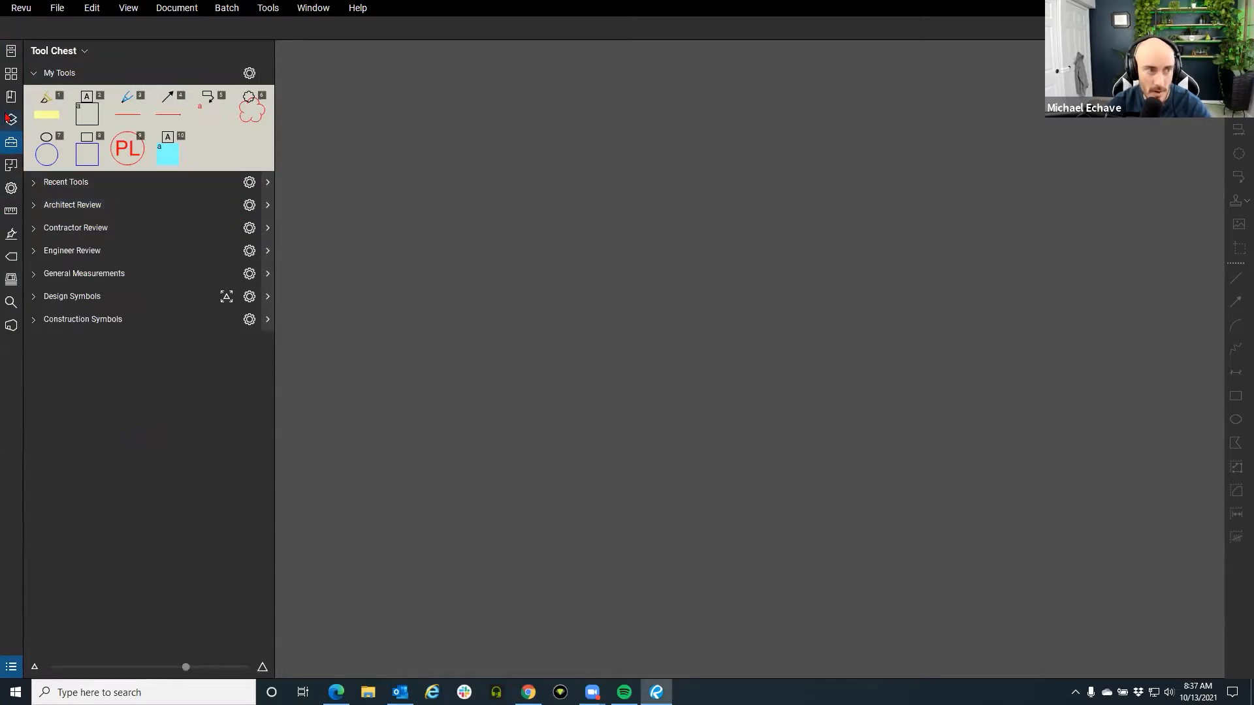
{"action": "left_click", "coordinate": [11, 74]}
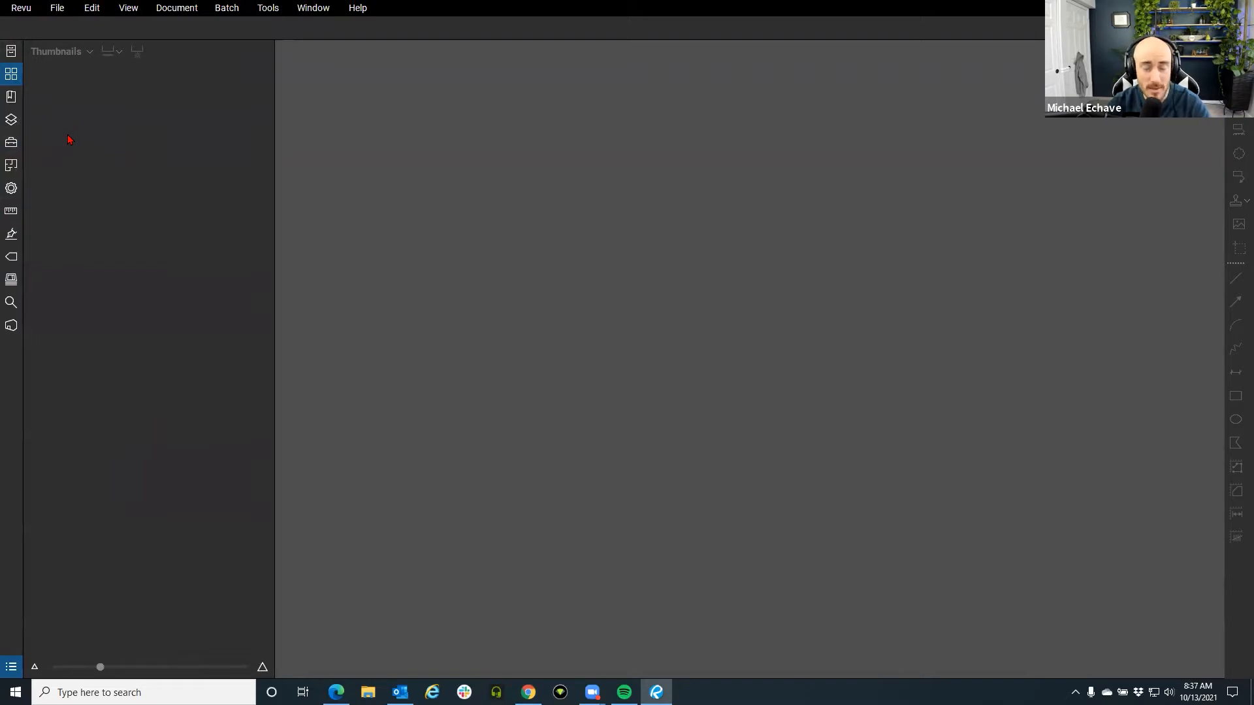
{"action": "left_click", "coordinate": [12, 52]}
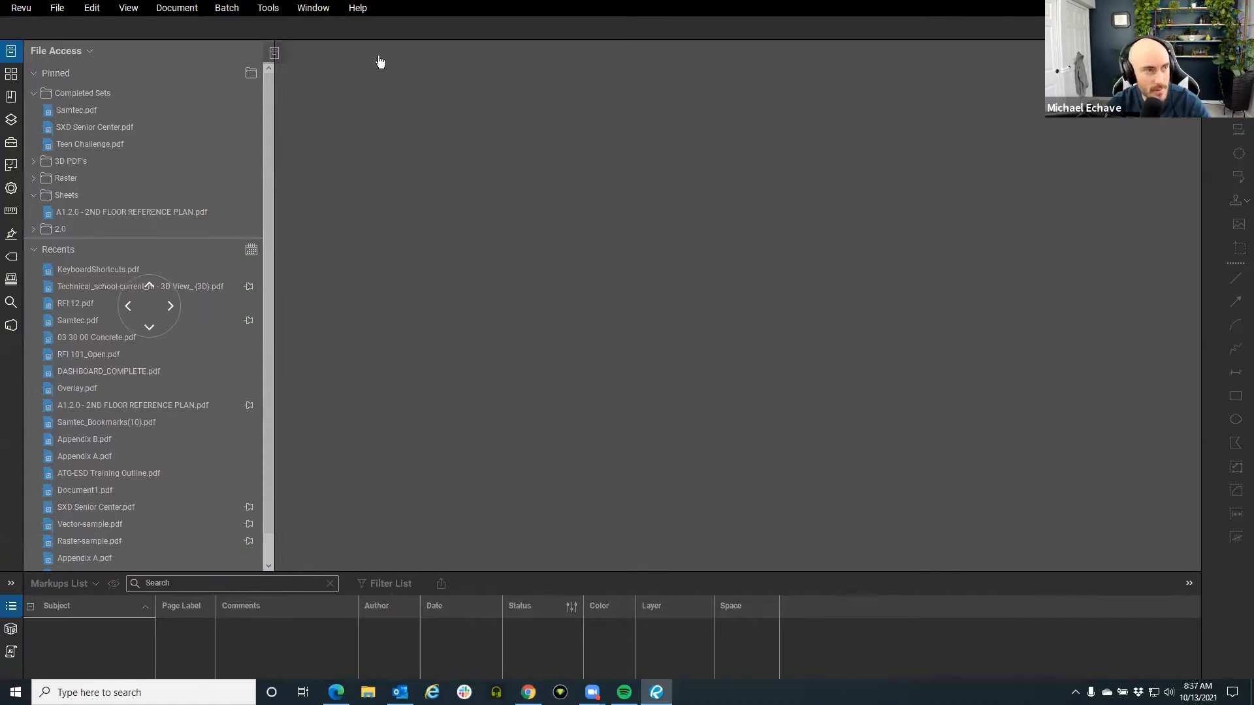
{"action": "left_click_drag", "start_coordinate": [381, 62], "coordinate": [388, 107]}
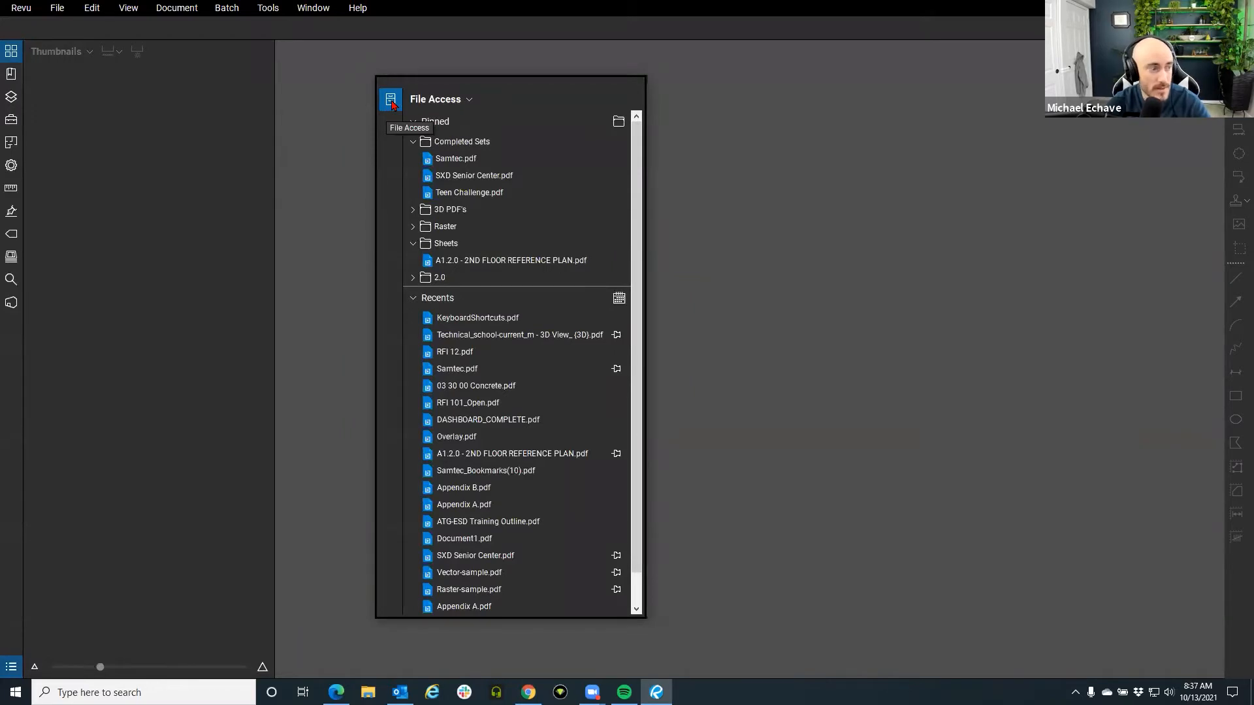
{"action": "left_click_drag", "start_coordinate": [393, 105], "coordinate": [19, 49]}
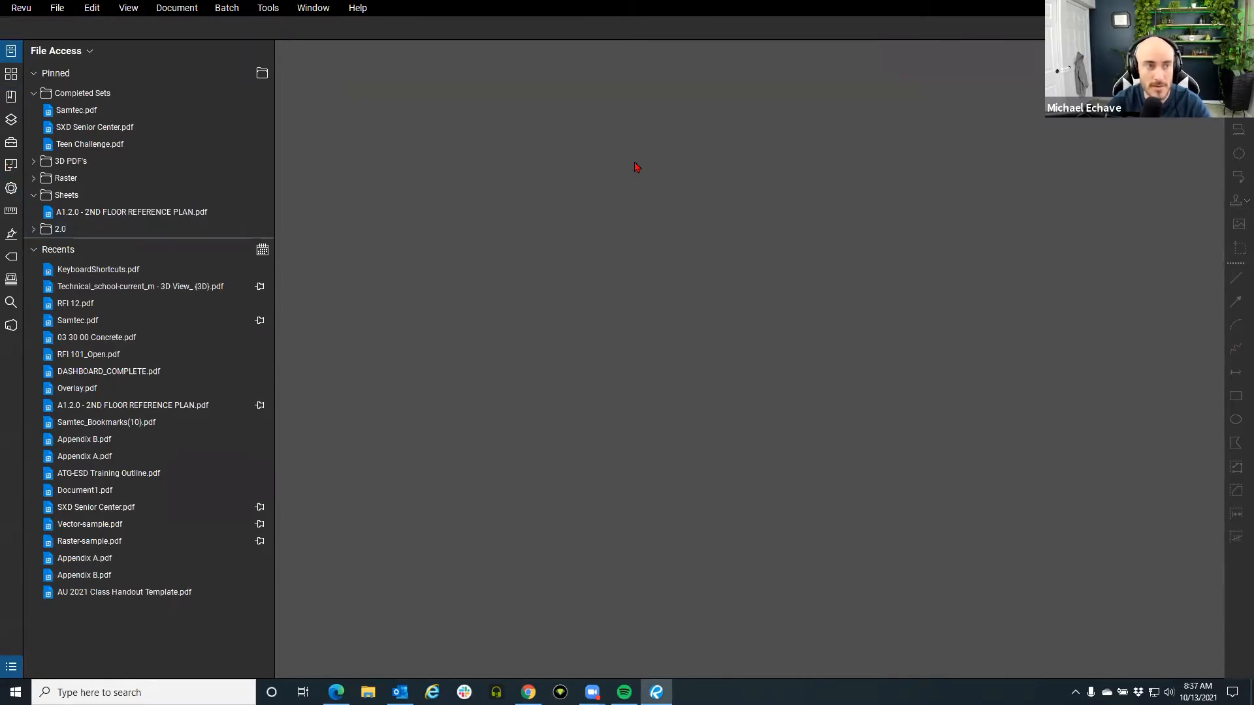
{"action": "left_click", "coordinate": [11, 51]}
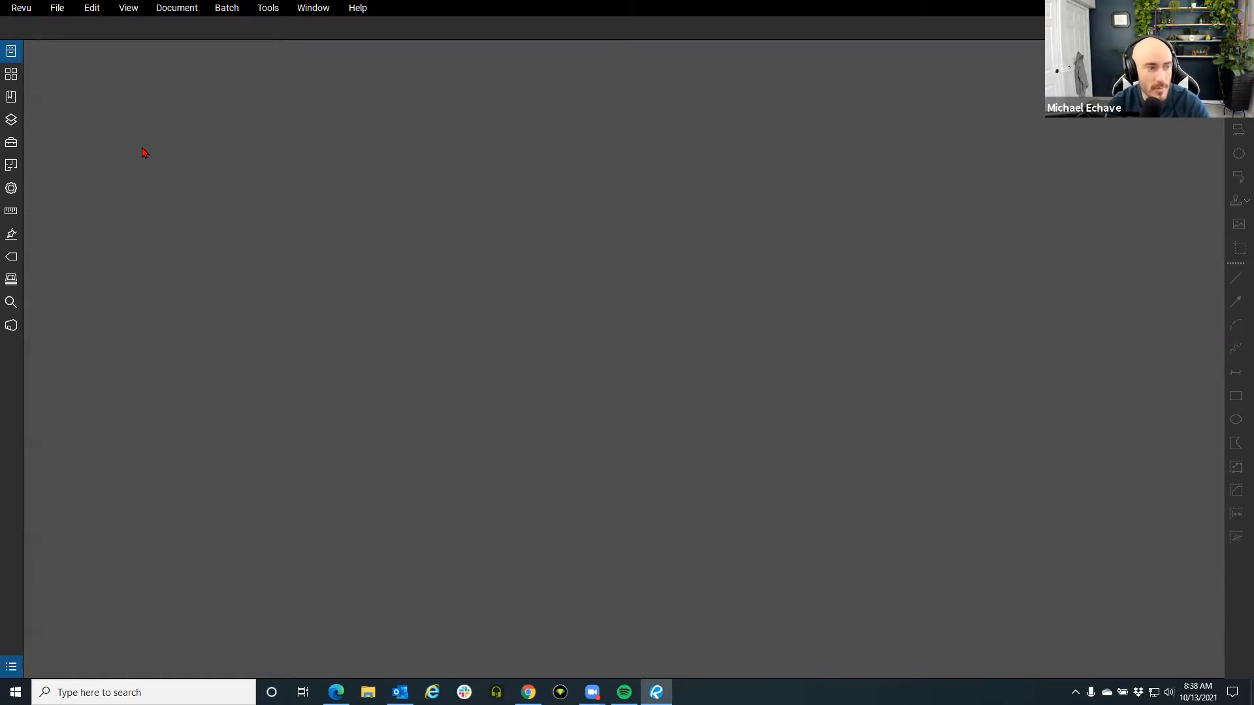
Choose Revu Advanced under Revu > Profiles.
{"action": "left_click", "coordinate": [22, 9]}
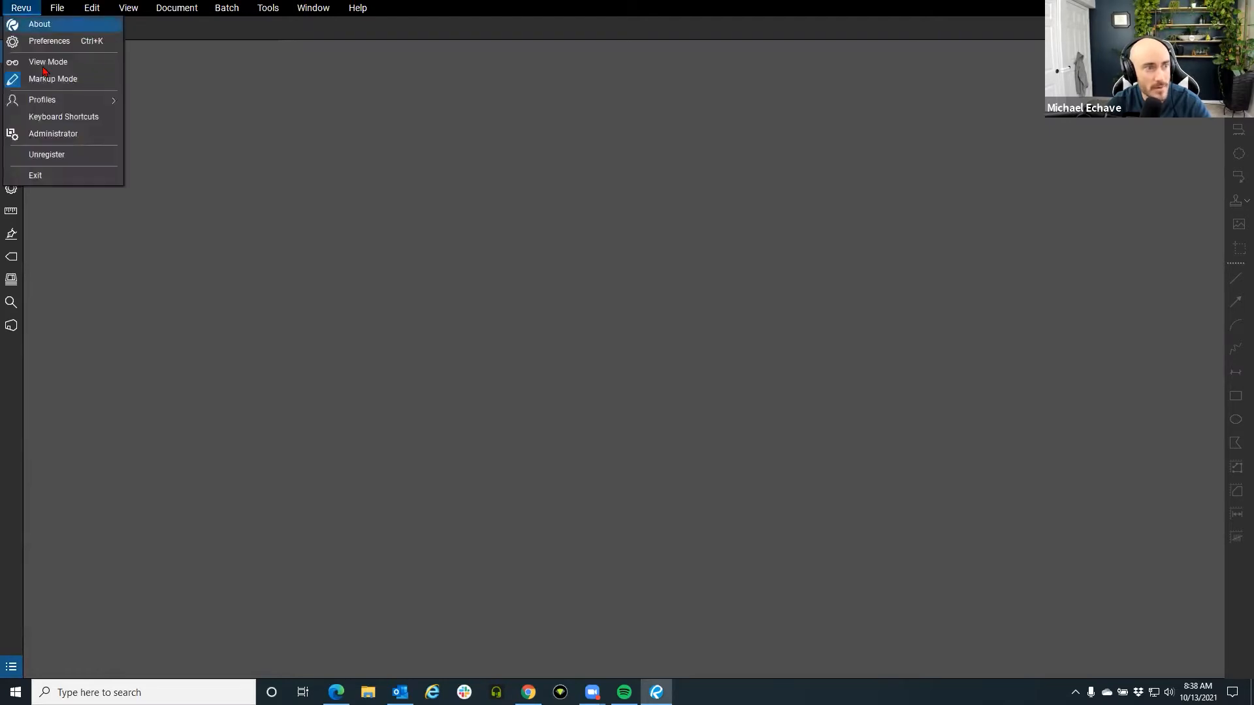
{"action": "mouse_move", "coordinate": [54, 105]}
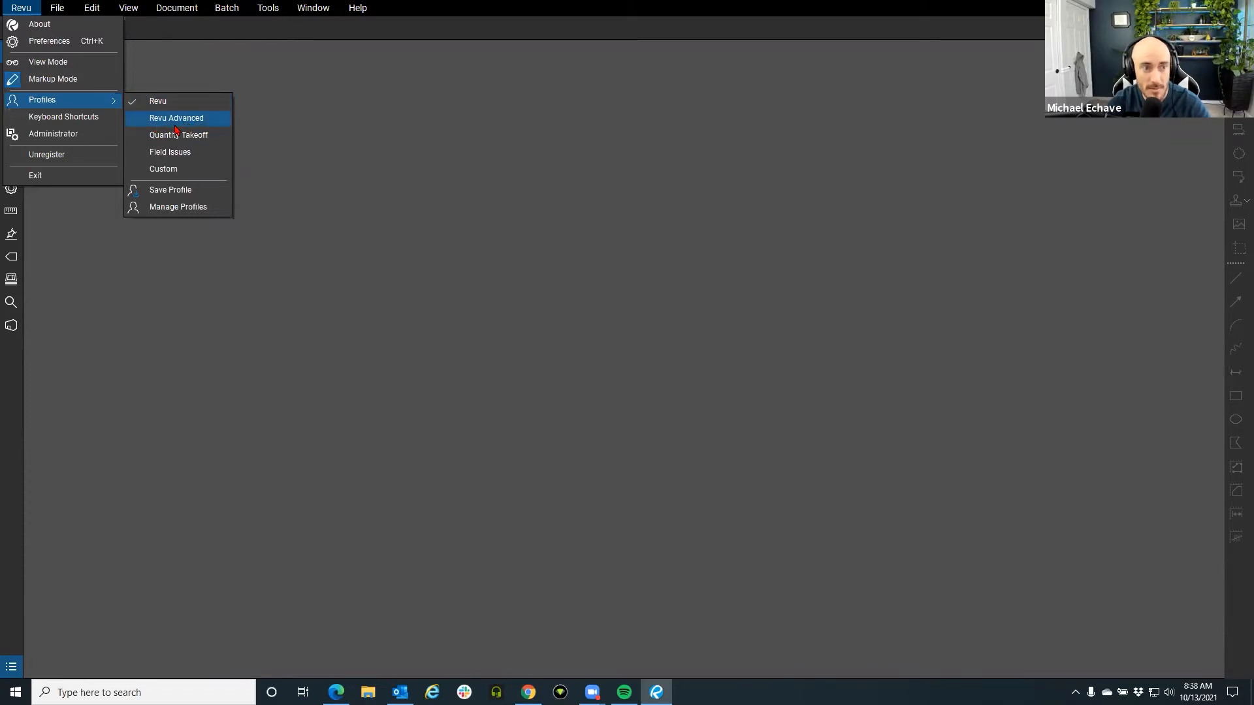
{"action": "left_click", "coordinate": [175, 124]}
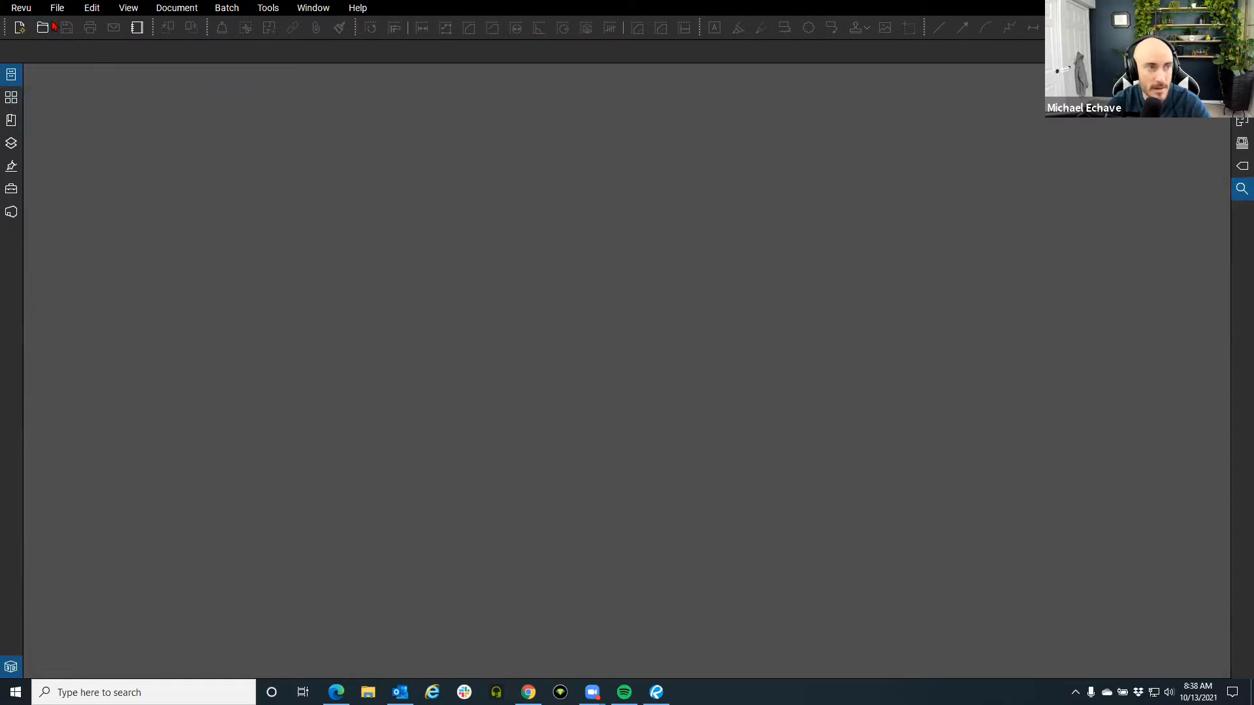
Switch the workspace to the Quantity Takeoff profile.
{"action": "left_click", "coordinate": [29, 12]}
{"action": "left_click", "coordinate": [29, 13]}
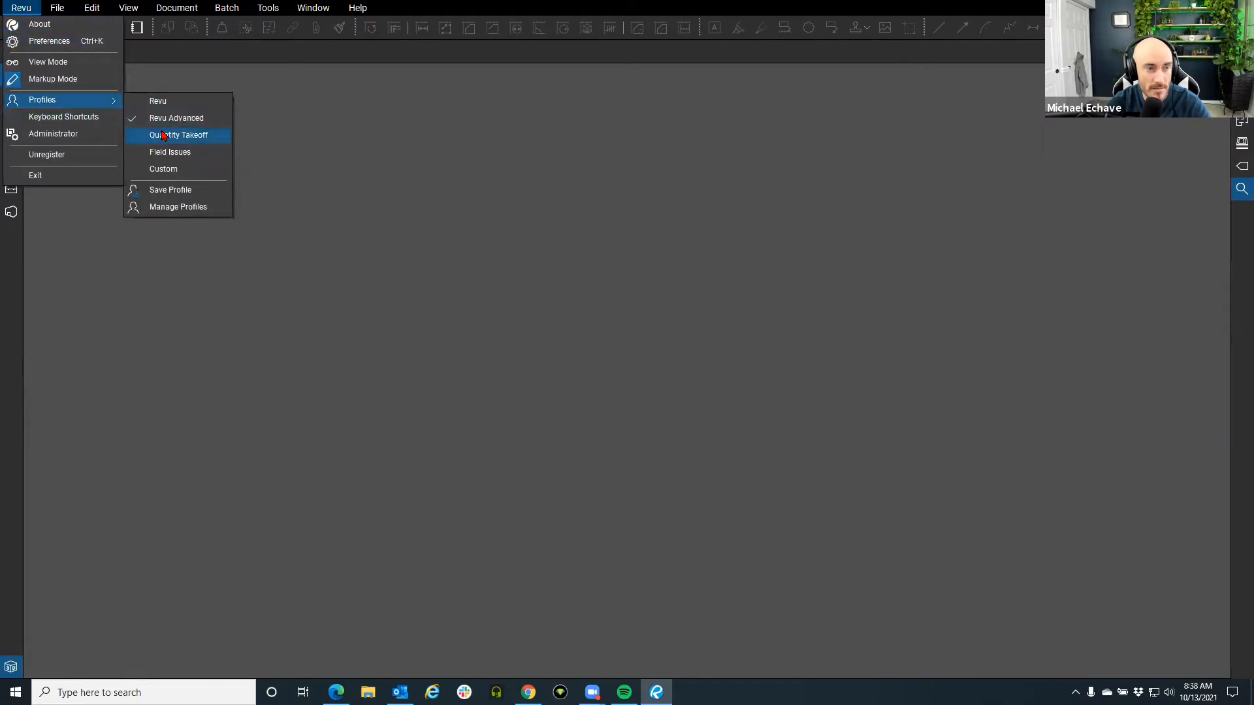
{"action": "left_click", "coordinate": [164, 135]}
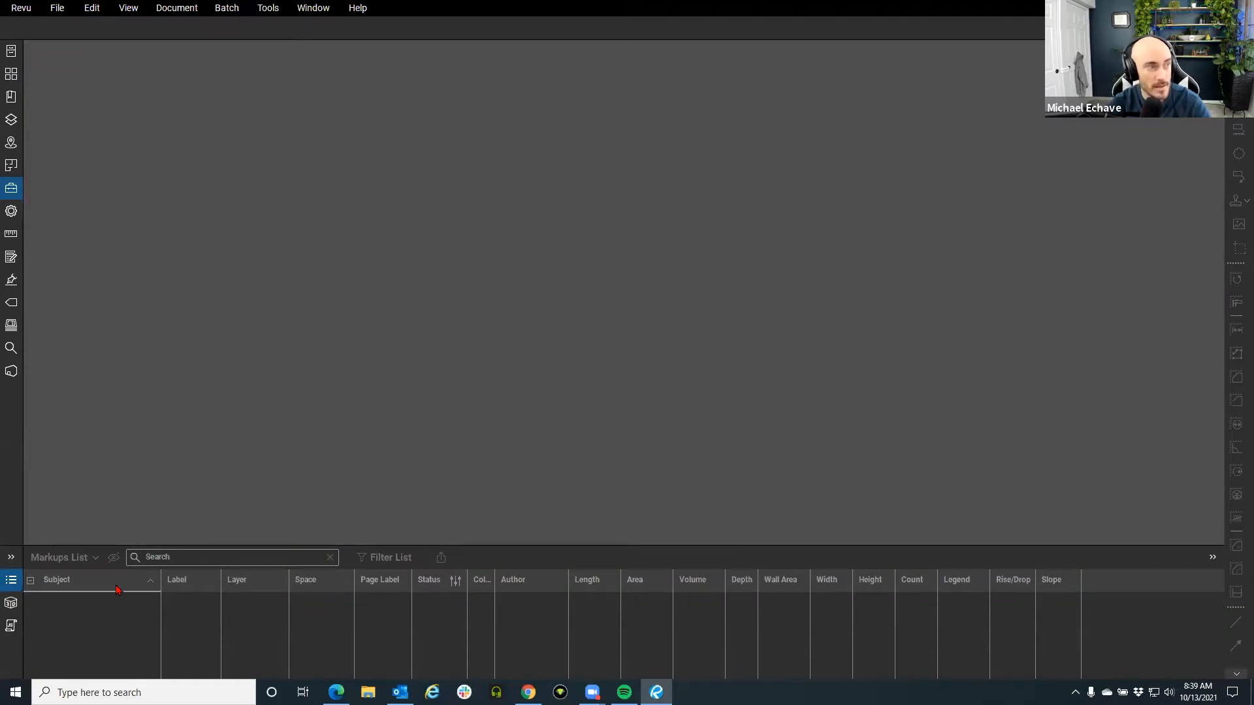
Return to Revu Advanced and toggle the 3D Model Tree and Markups List panels.
{"action": "left_click", "coordinate": [21, 8]}
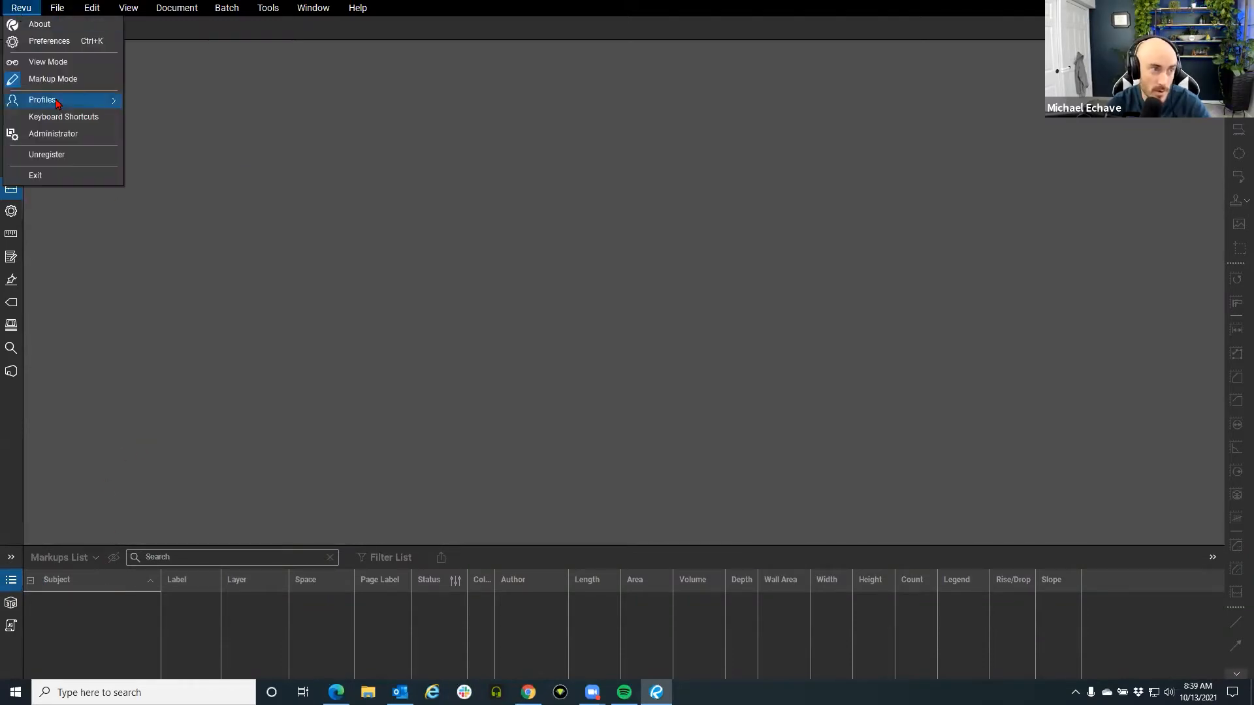
{"action": "mouse_move", "coordinate": [58, 103]}
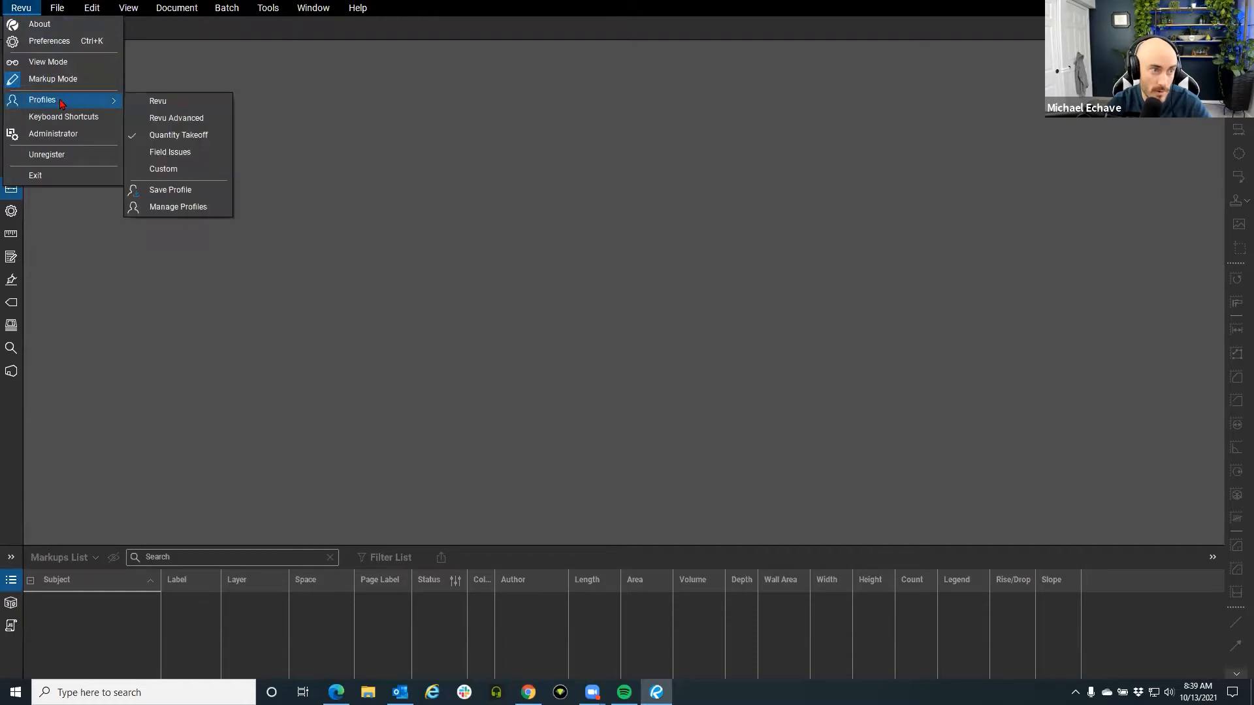
{"action": "left_click", "coordinate": [188, 120]}
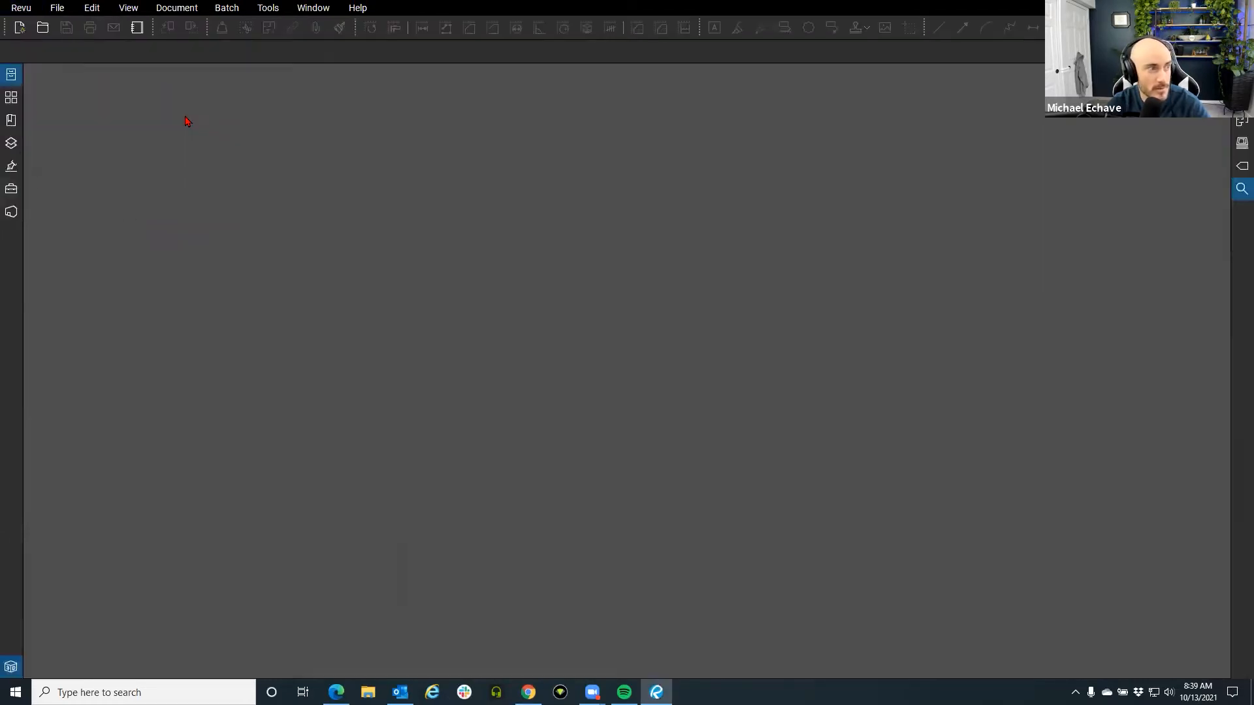
{"action": "left_click", "coordinate": [11, 663]}
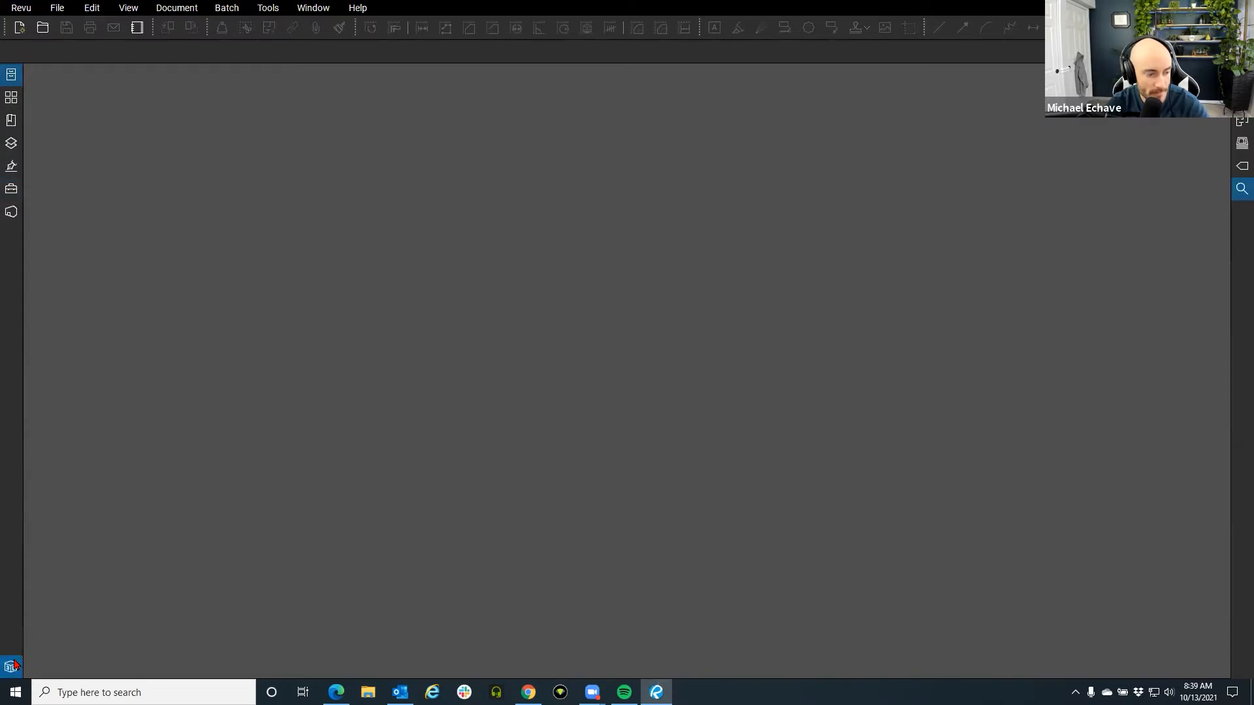
{"action": "left_click", "coordinate": [11, 457]}
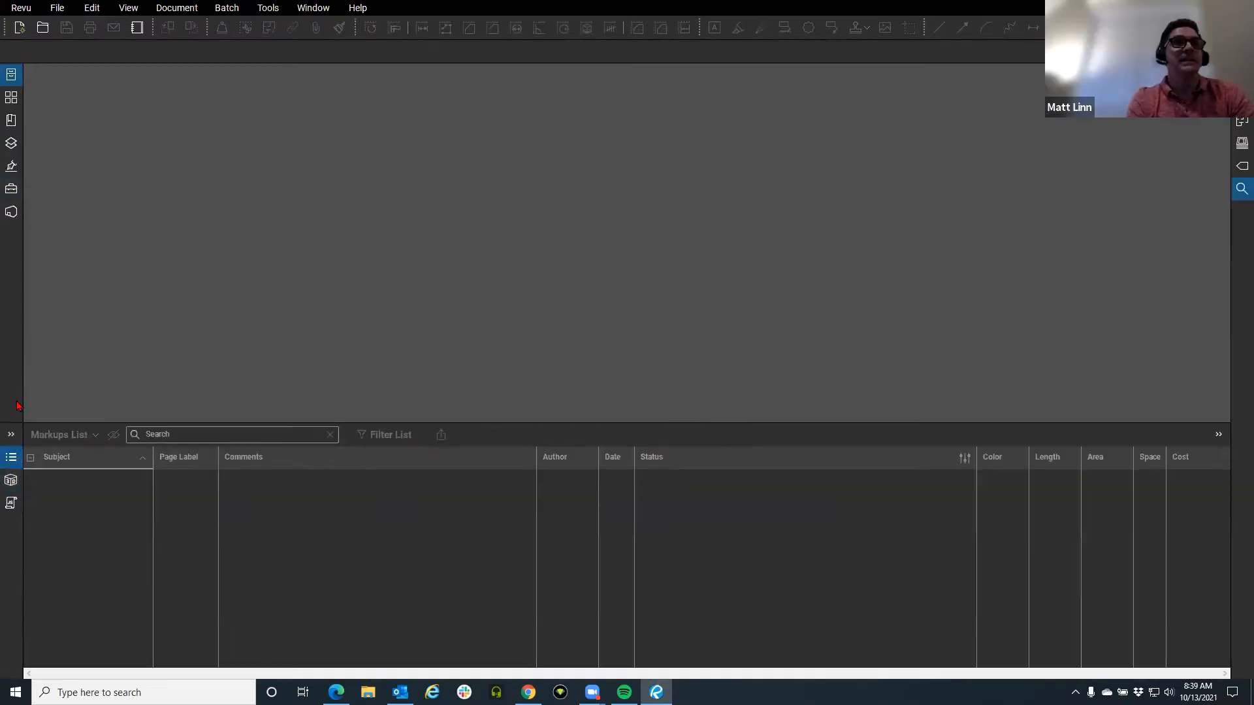
{"action": "left_click", "coordinate": [11, 457]}
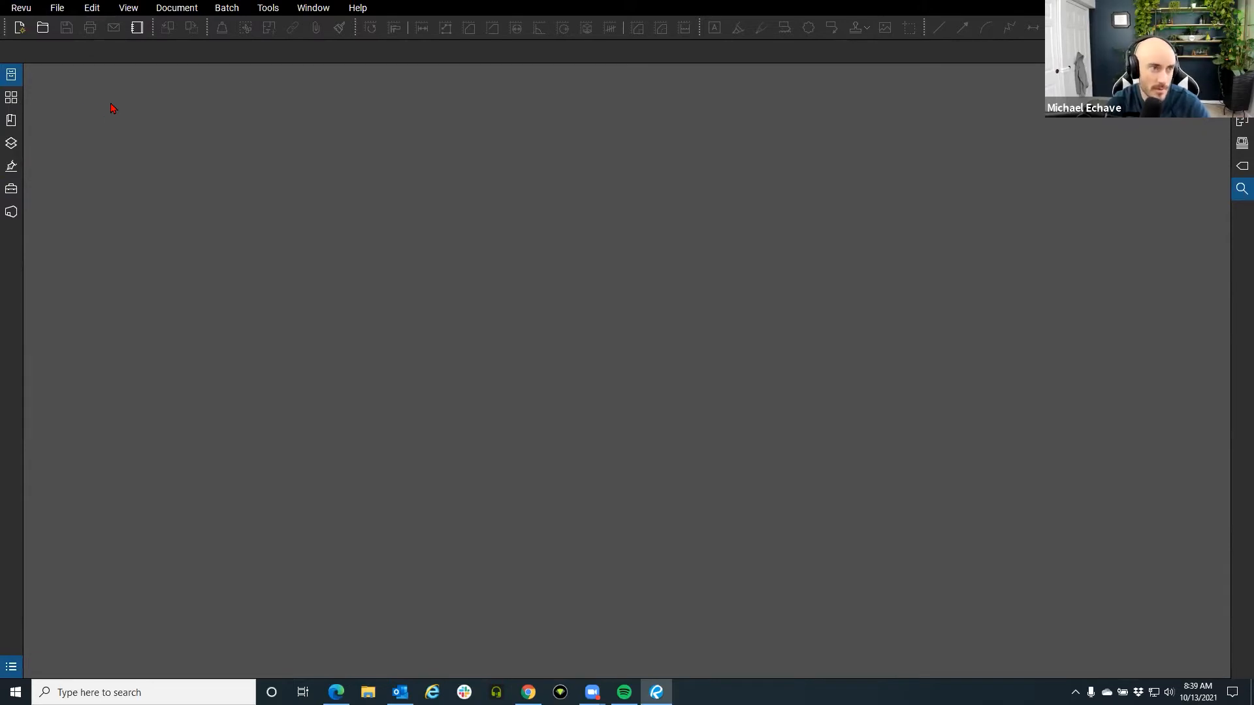
Switch to Quantity Takeoff again, with Length, Area, Volume and Count markup columns.
{"action": "left_click", "coordinate": [23, 8]}
{"action": "mouse_move", "coordinate": [69, 103]}
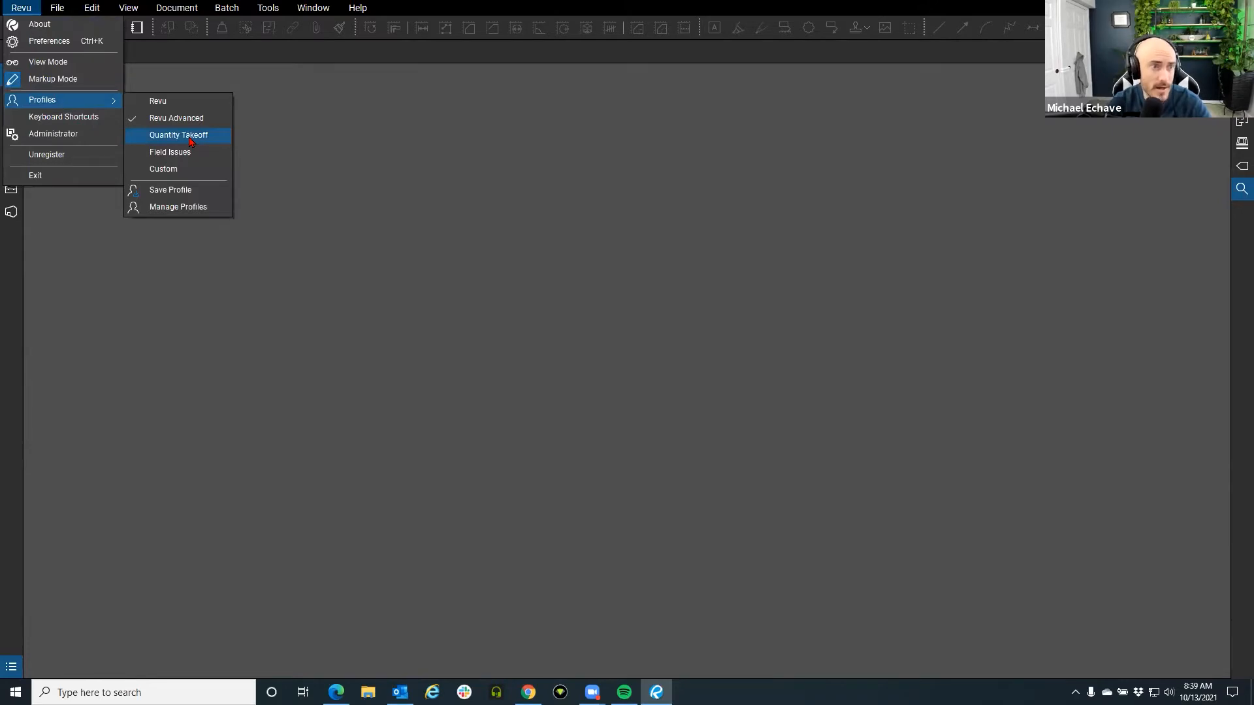
{"action": "left_click", "coordinate": [178, 135]}
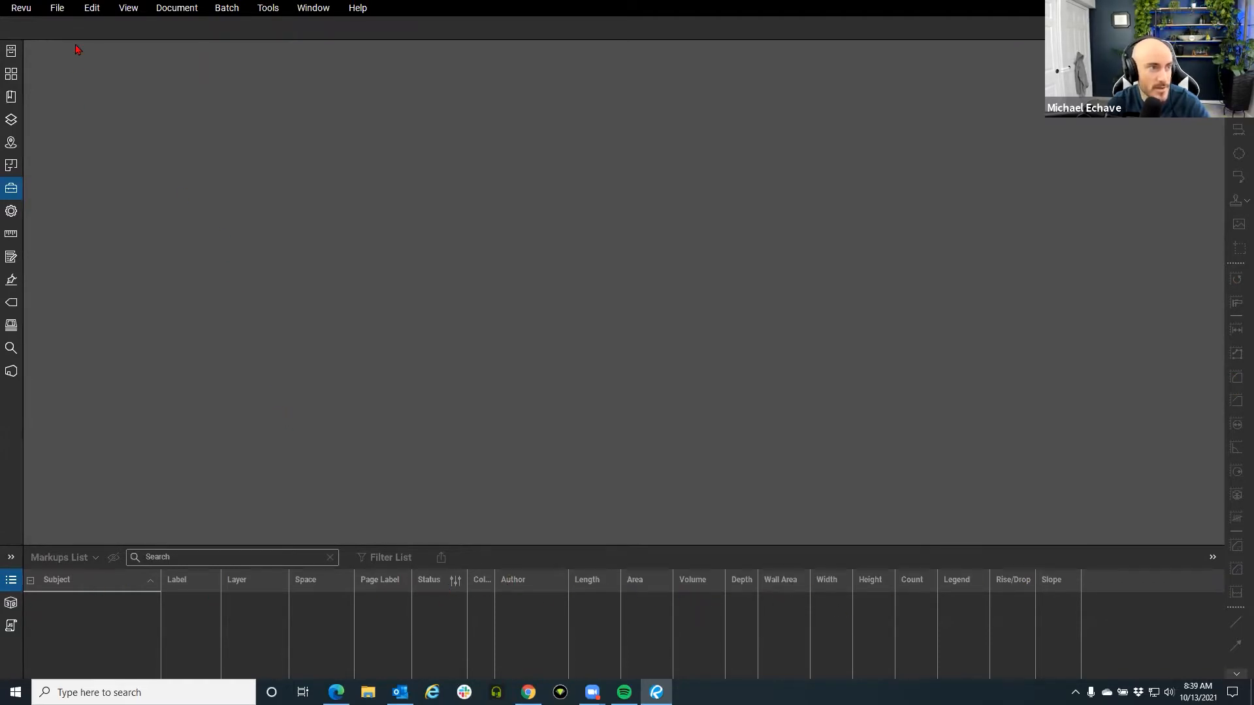
{"action": "left_click", "coordinate": [26, 15]}
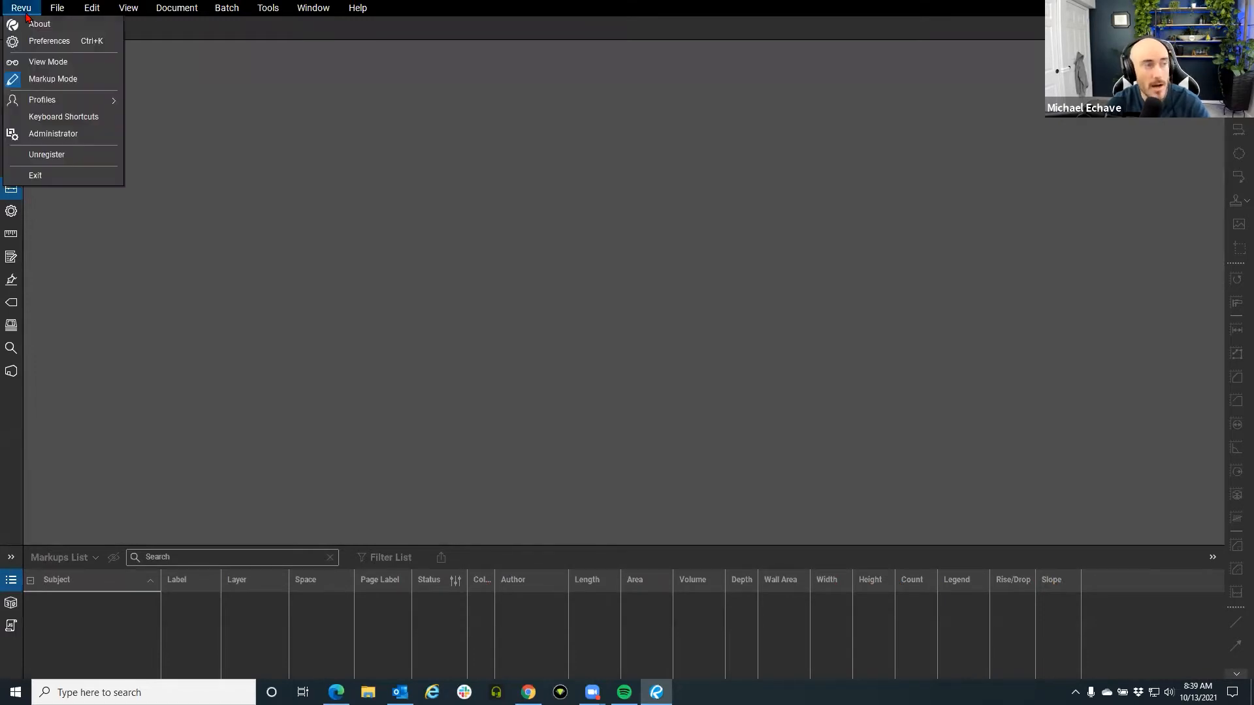
{"action": "mouse_move", "coordinate": [52, 100]}
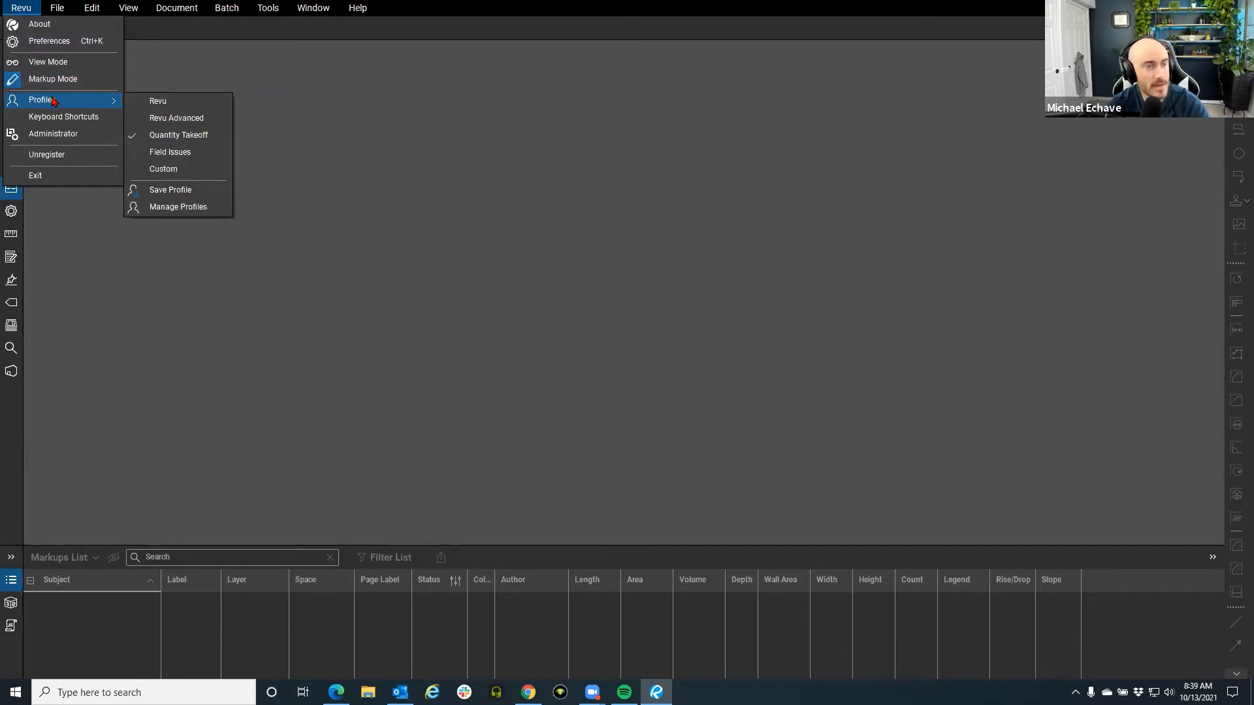
Try the Field Issues profile's issue-stamp Tool Chest, then switch back to the Revu profile.
{"action": "left_click", "coordinate": [164, 155]}
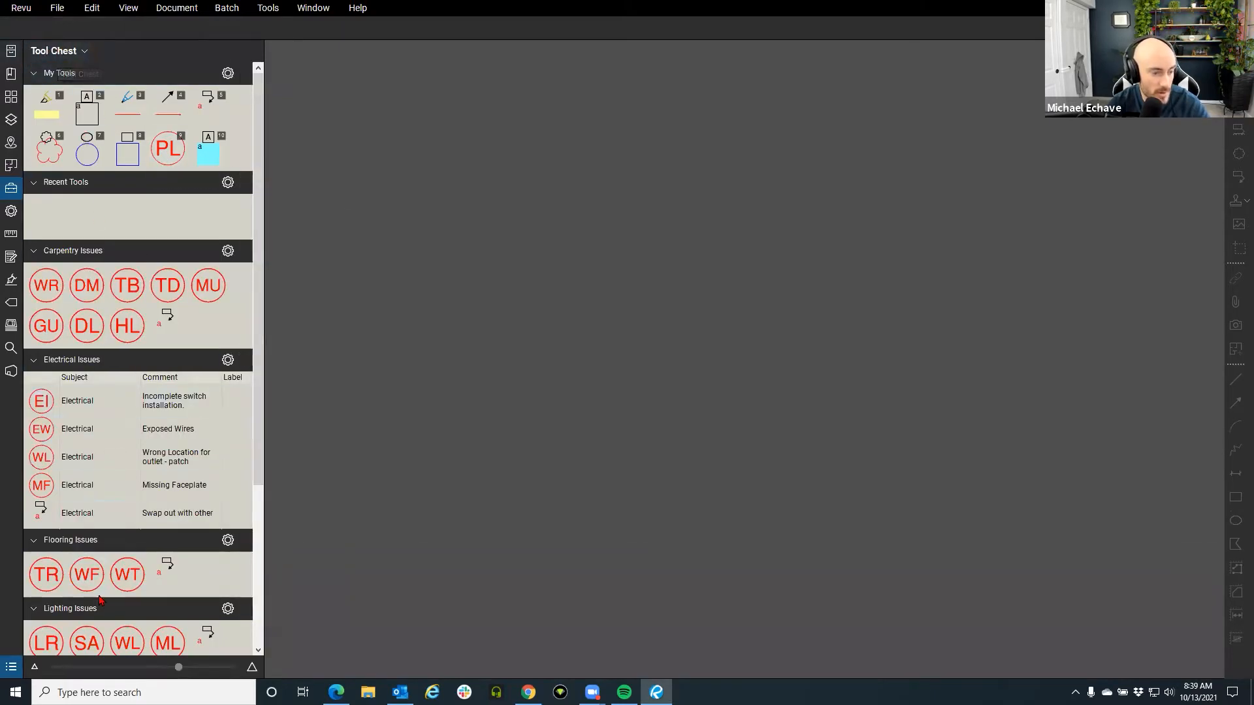
{"action": "scroll", "coordinate": [89, 285], "scroll_direction": "down", "scroll_amount": 3}
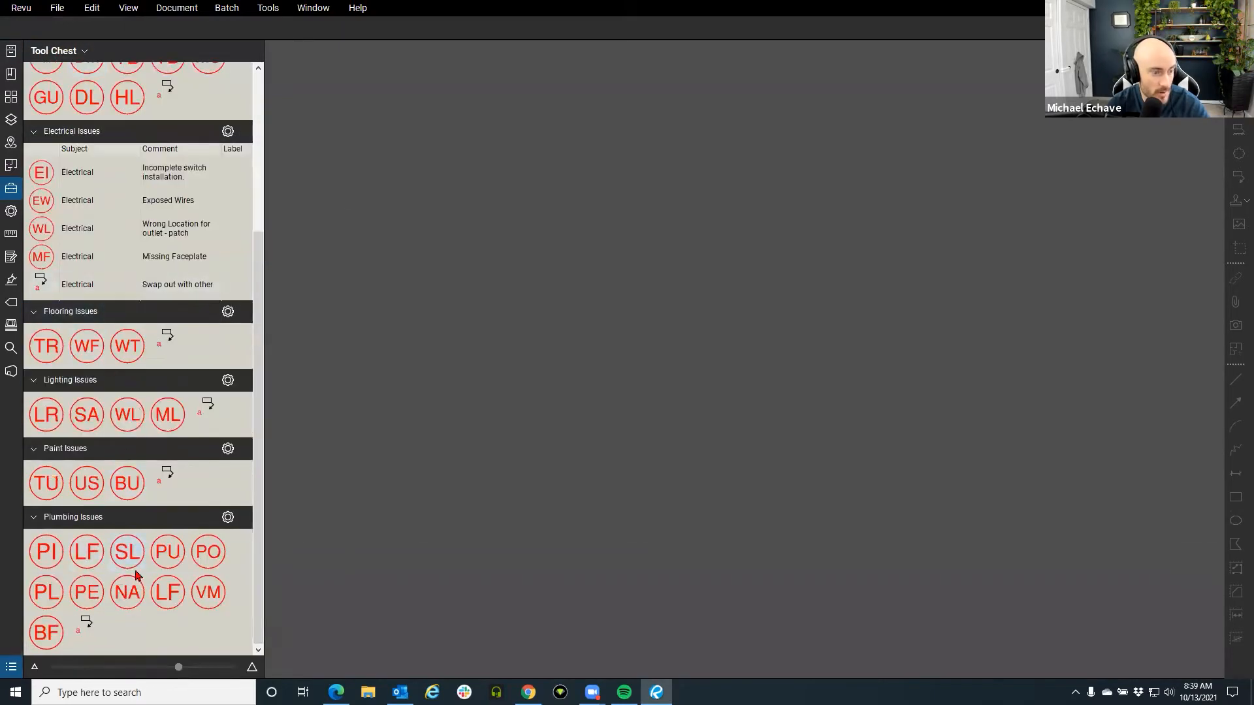
{"action": "scroll", "coordinate": [122, 424], "scroll_direction": "up", "scroll_amount": 2}
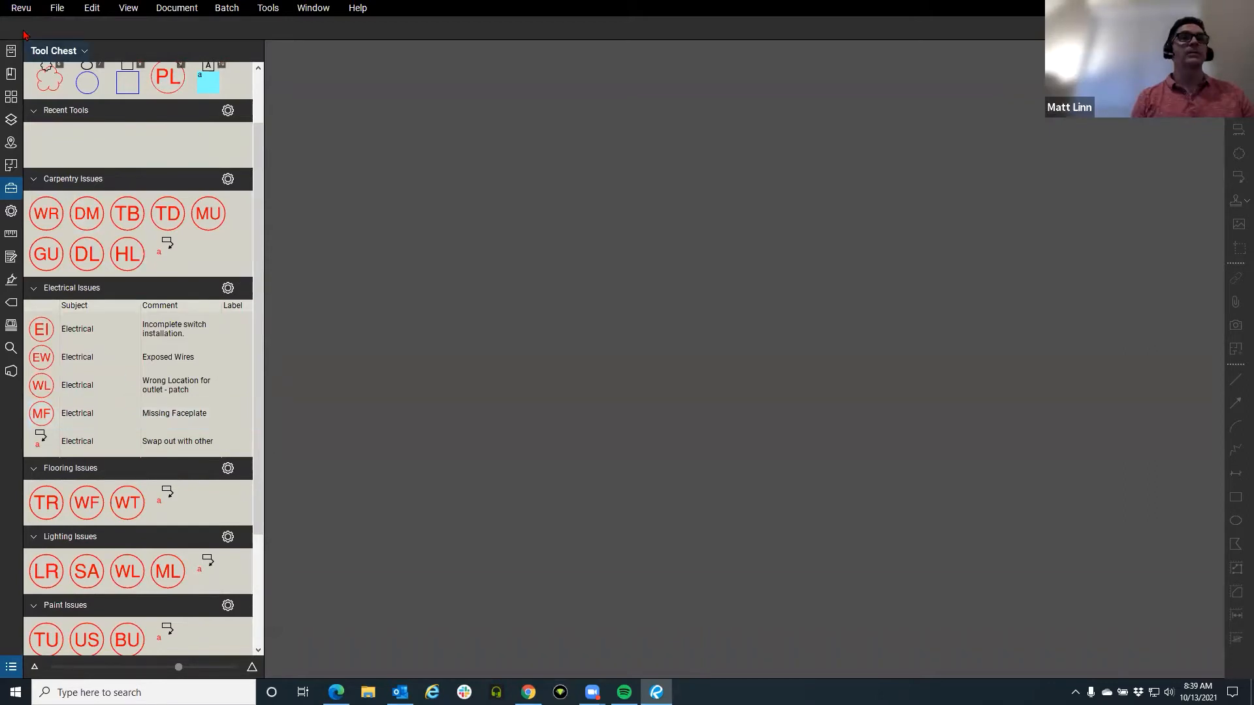
{"action": "left_click", "coordinate": [20, 8]}
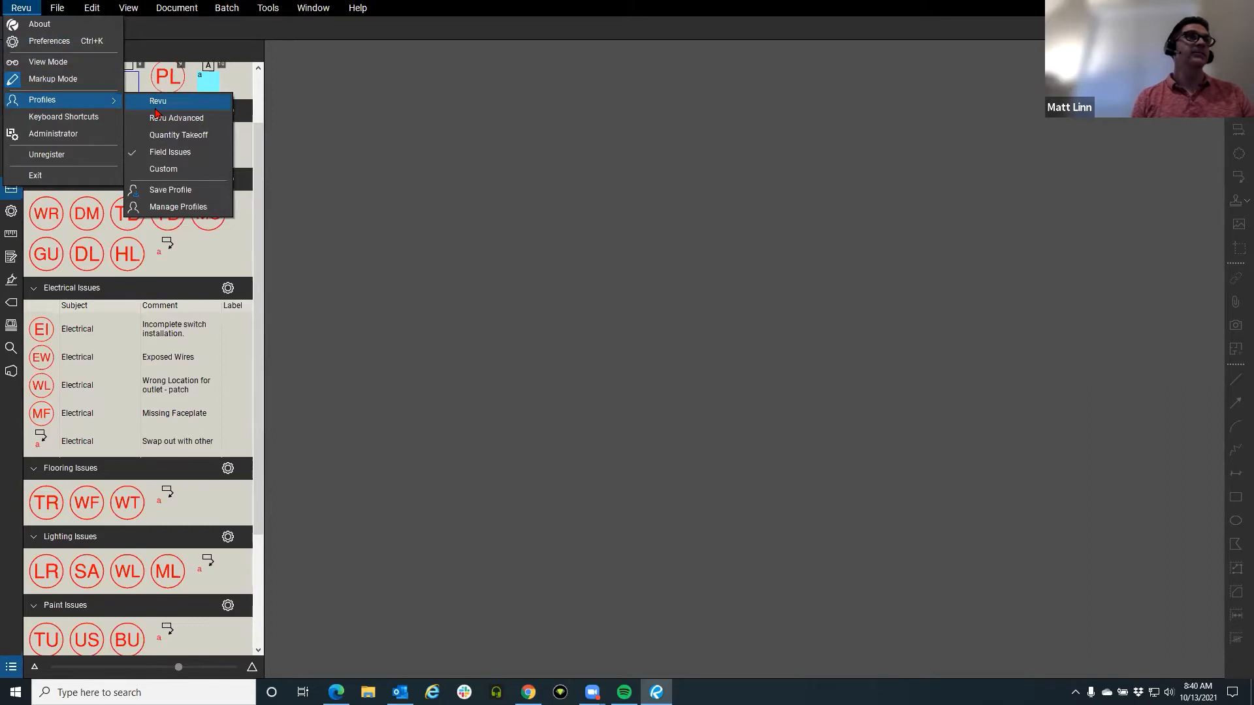
{"action": "left_click", "coordinate": [157, 111]}
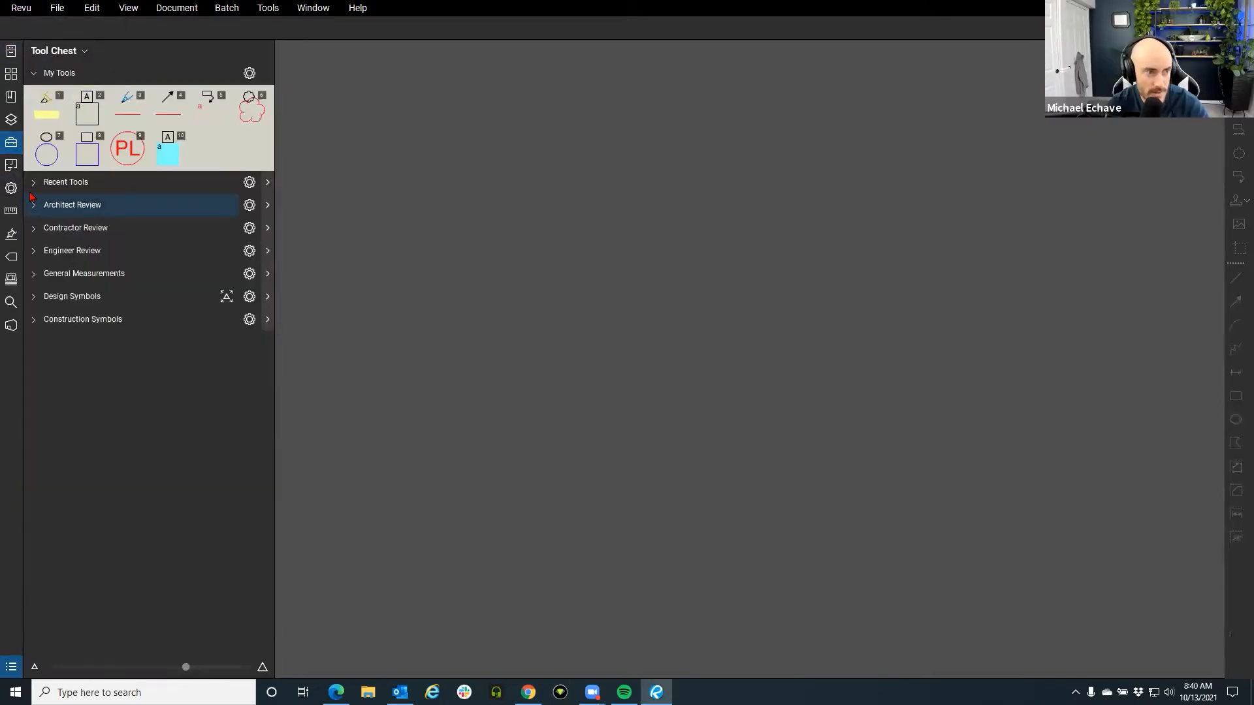
Inspect the Construction Symbols set in Manage Tool Sets, close it, and collapse the Tool Chest.
{"action": "left_click", "coordinate": [84, 50]}
{"action": "left_click", "coordinate": [92, 187]}
{"action": "left_click", "coordinate": [577, 362]}
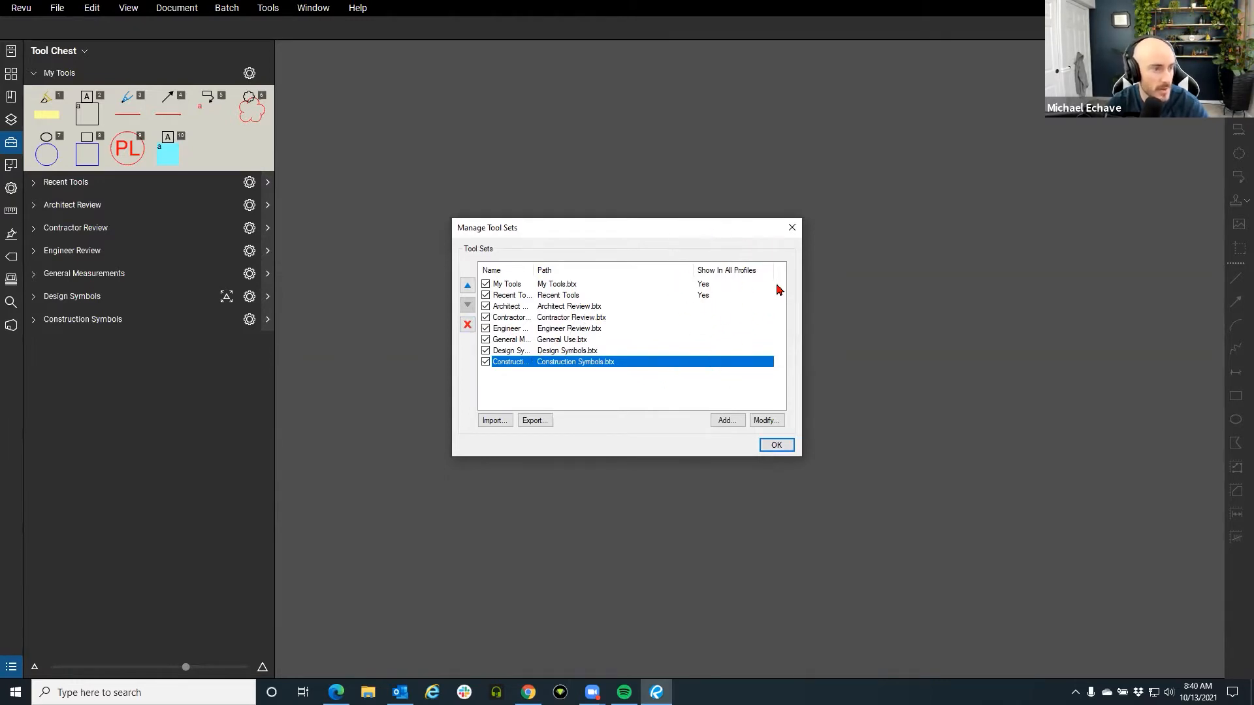
{"action": "left_click", "coordinate": [793, 228]}
{"action": "left_click", "coordinate": [15, 146]}
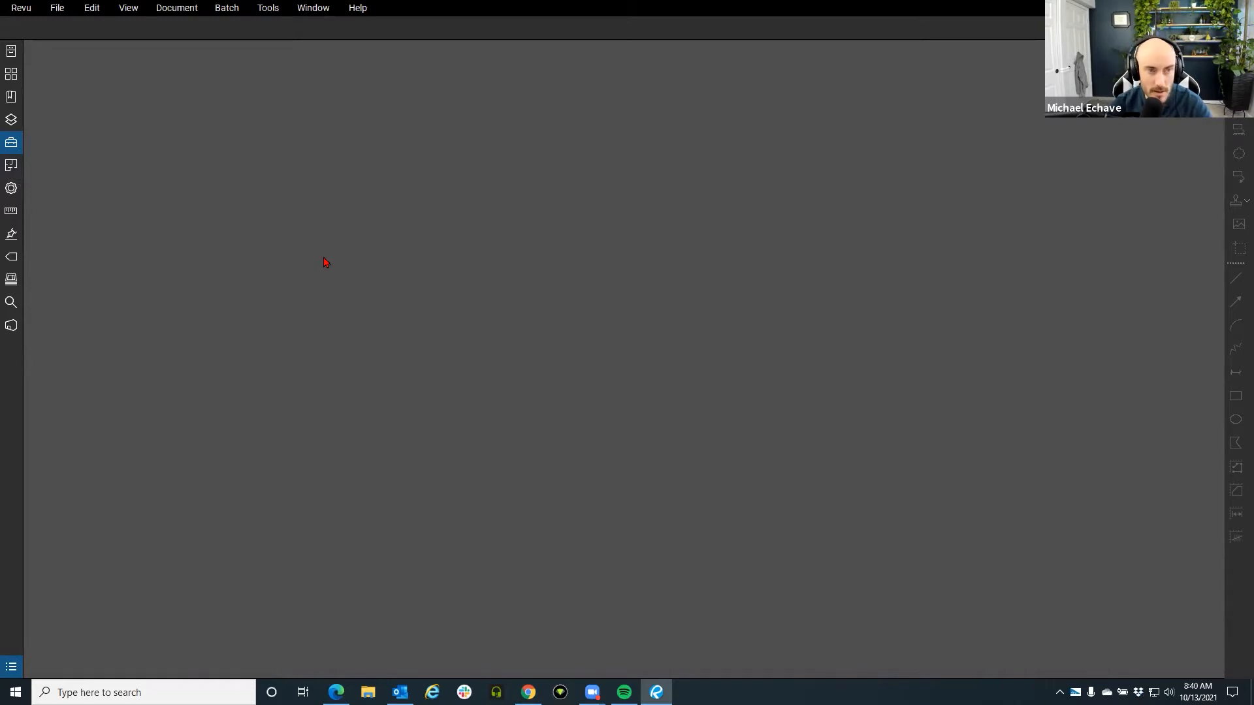
Open the pinned A1.2.0 - 2ND FLOOR REFERENCE PLAN.pdf and pan the sheet into view.
{"action": "left_click", "coordinate": [21, 8]}
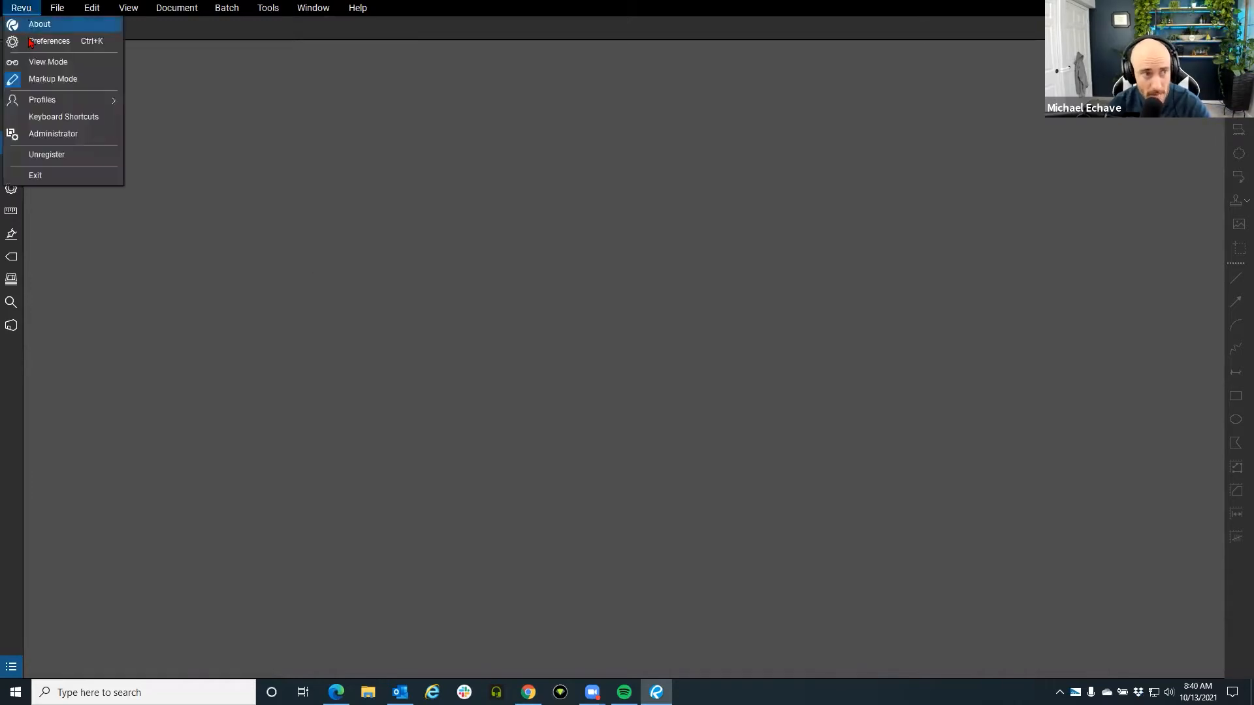
{"action": "left_click", "coordinate": [58, 8]}
{"action": "left_click", "coordinate": [57, 8]}
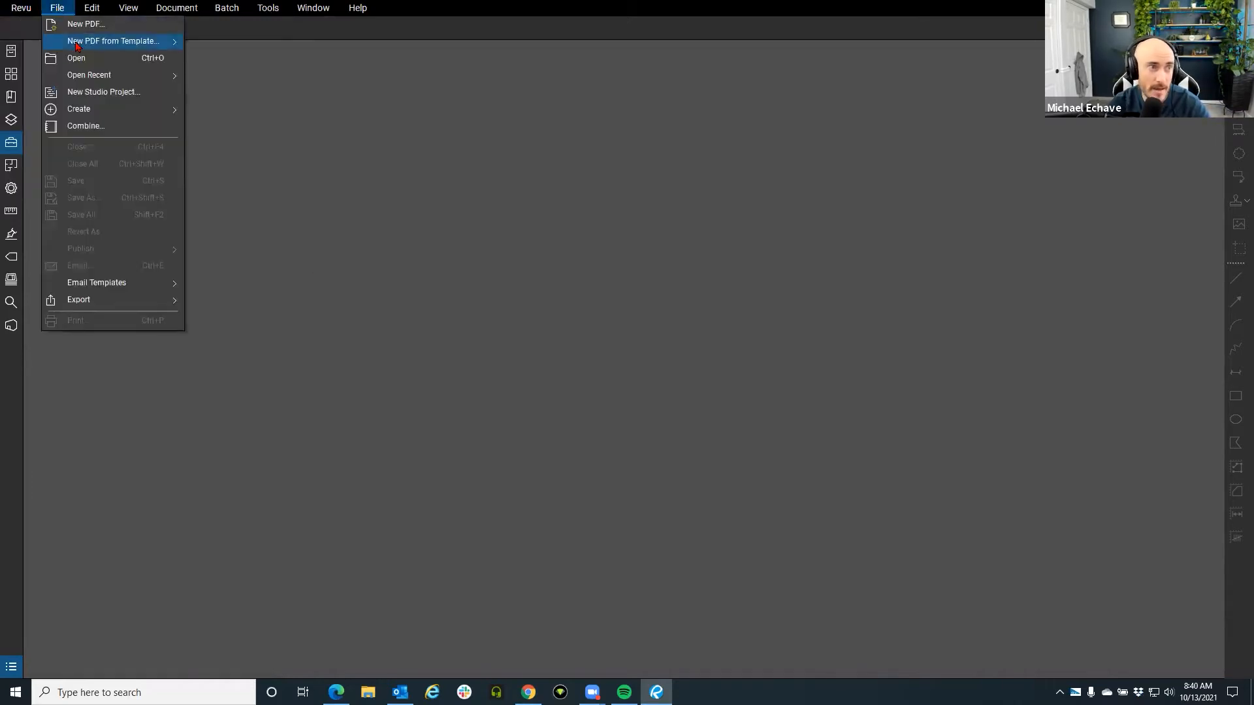
{"action": "left_click", "coordinate": [10, 52]}
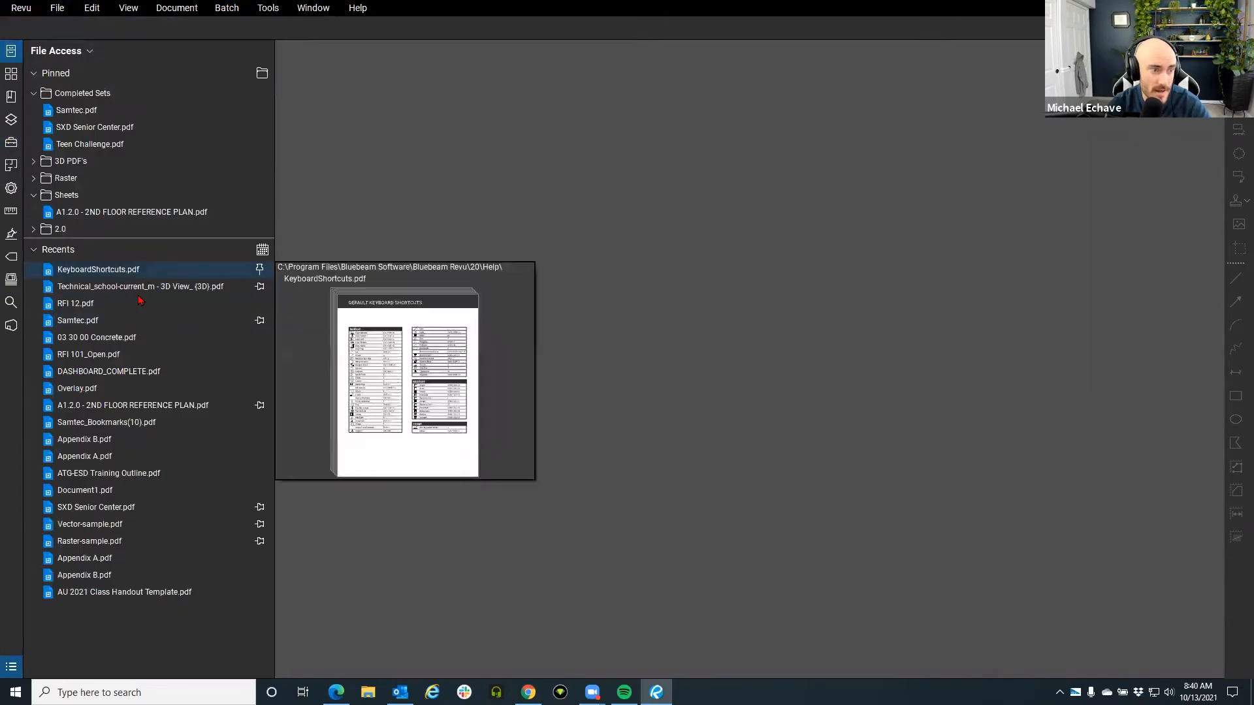
{"action": "left_click", "coordinate": [118, 211]}
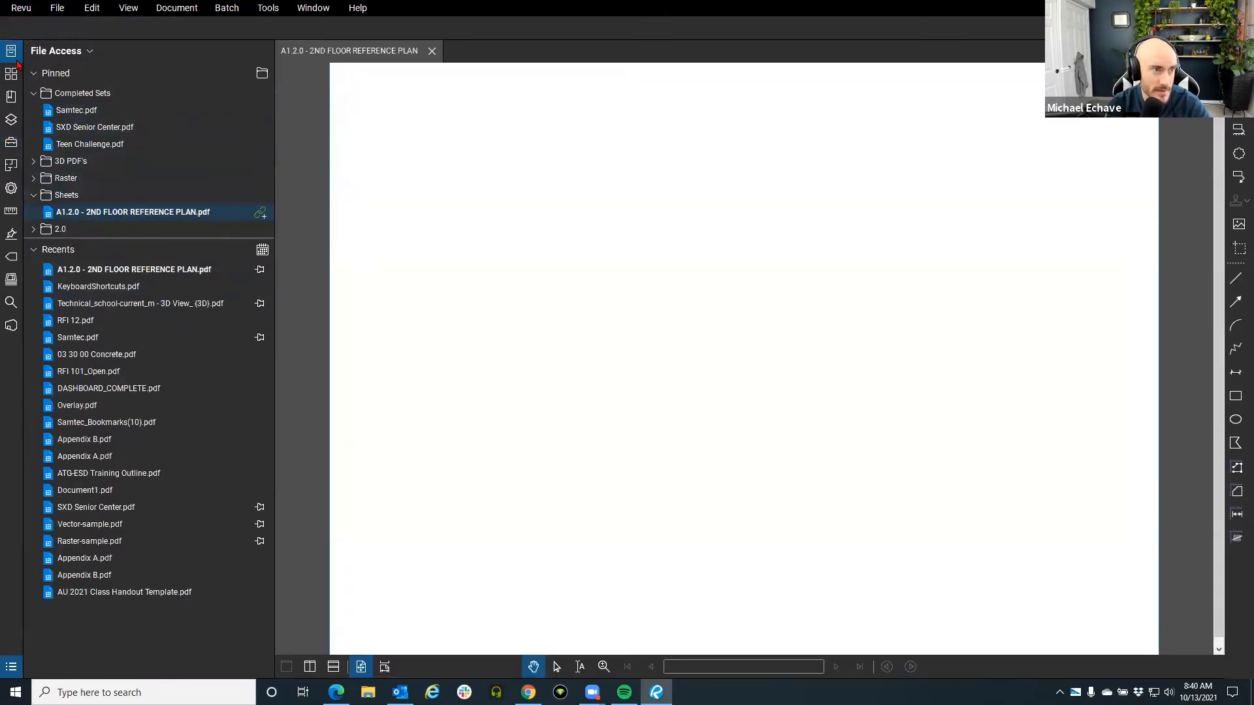
{"action": "key", "text": "alt+a"}
{"action": "mouse_move", "coordinate": [229, 151]}
{"action": "left_mouse_down"}
{"action": "mouse_move", "coordinate": [304, 230]}
{"action": "mouse_move", "coordinate": [371, 268]}
{"action": "left_mouse_up"}
{"action": "scroll", "coordinate": [304, 230], "scroll_direction": "up", "scroll_amount": 3}
{"action": "scroll", "coordinate": [327, 255], "scroll_direction": "down", "scroll_amount": 1}
{"action": "scroll", "coordinate": [370, 267], "scroll_direction": "up", "scroll_amount": 2}
Switch to the Revu Advanced profile with the floor plan open.
{"action": "left_click", "coordinate": [21, 8]}
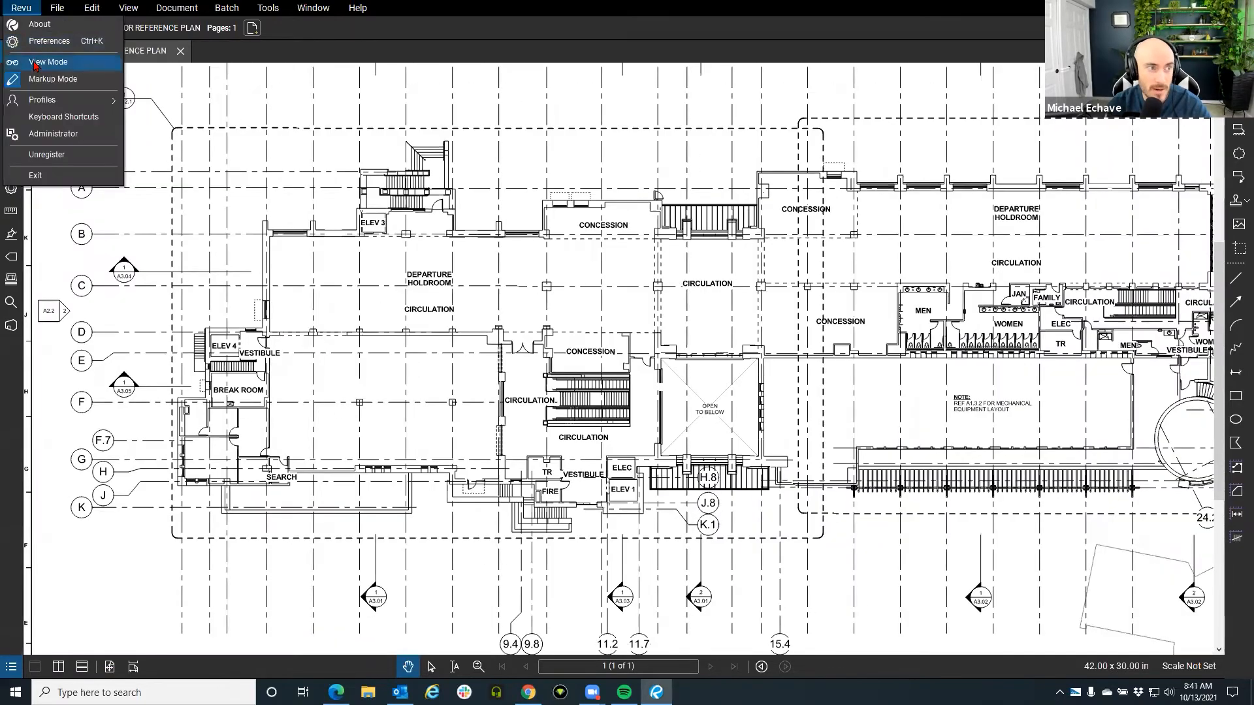
{"action": "mouse_move", "coordinate": [66, 99]}
{"action": "left_click", "coordinate": [173, 118]}
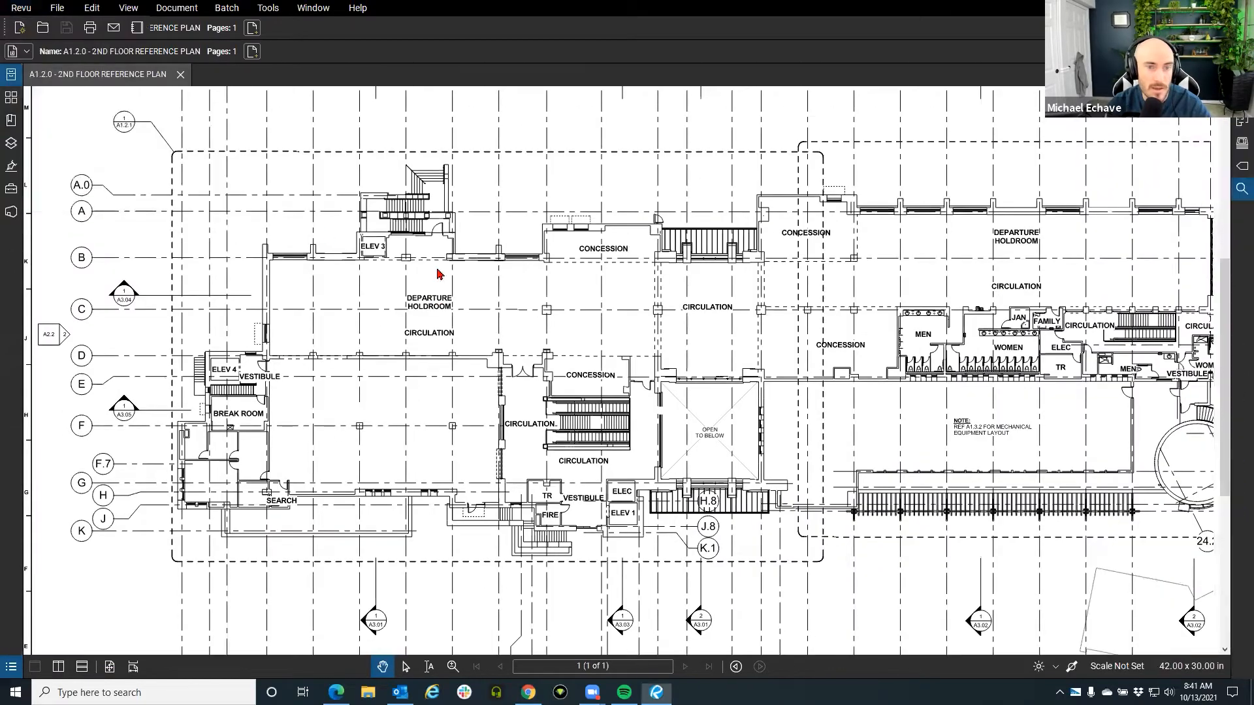
{"action": "scroll", "coordinate": [484, 241], "scroll_direction": "up", "scroll_amount": 3}
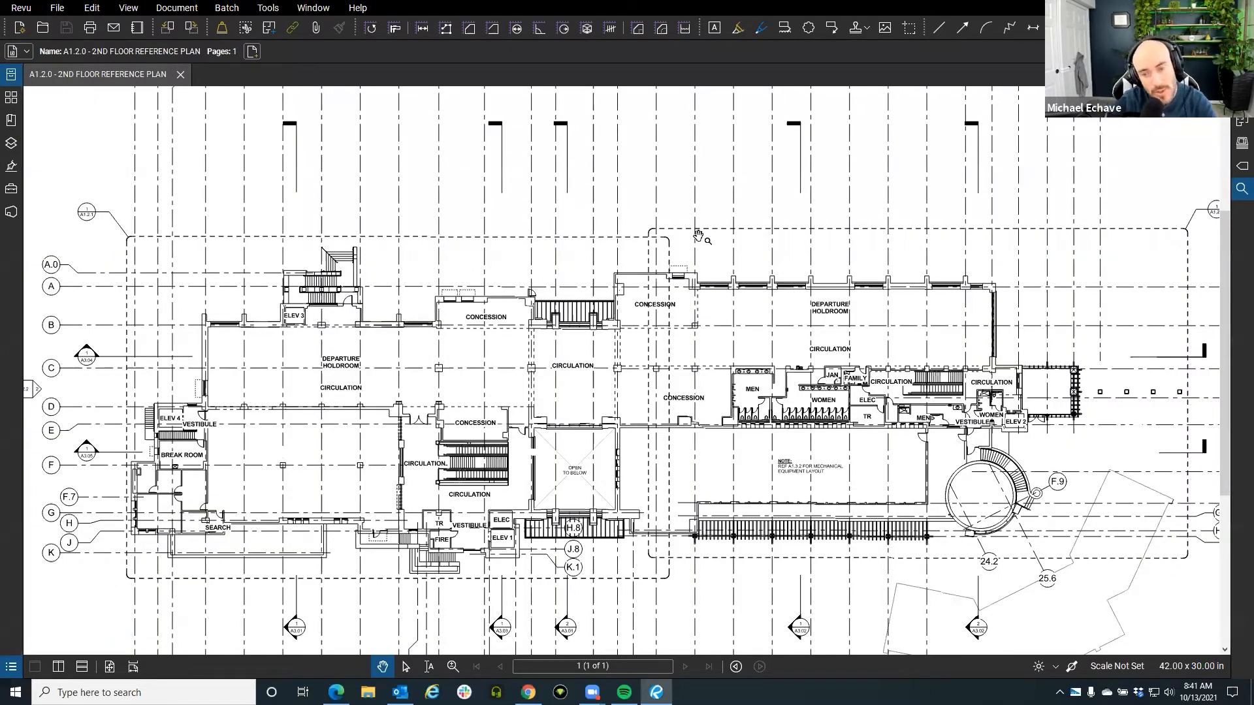
{"action": "scroll", "coordinate": [573, 252], "scroll_direction": "up", "scroll_amount": 2}
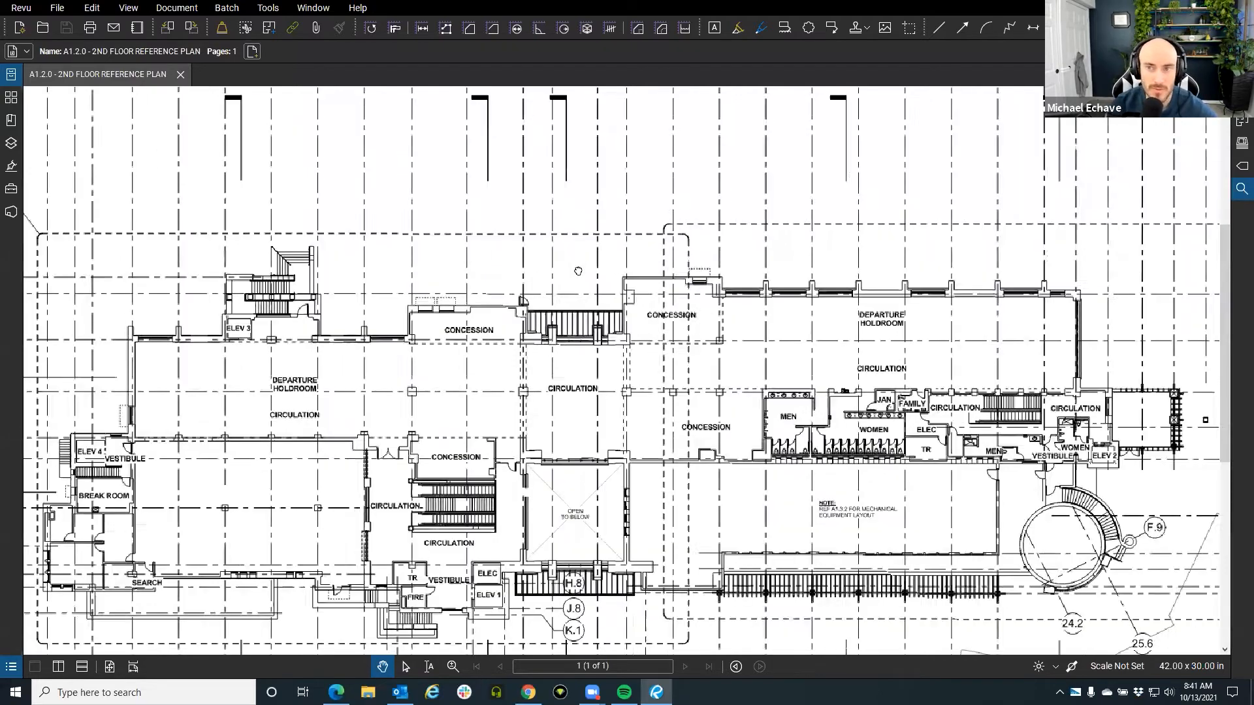
{"action": "scroll", "coordinate": [575, 305], "scroll_direction": "down", "scroll_amount": 5}
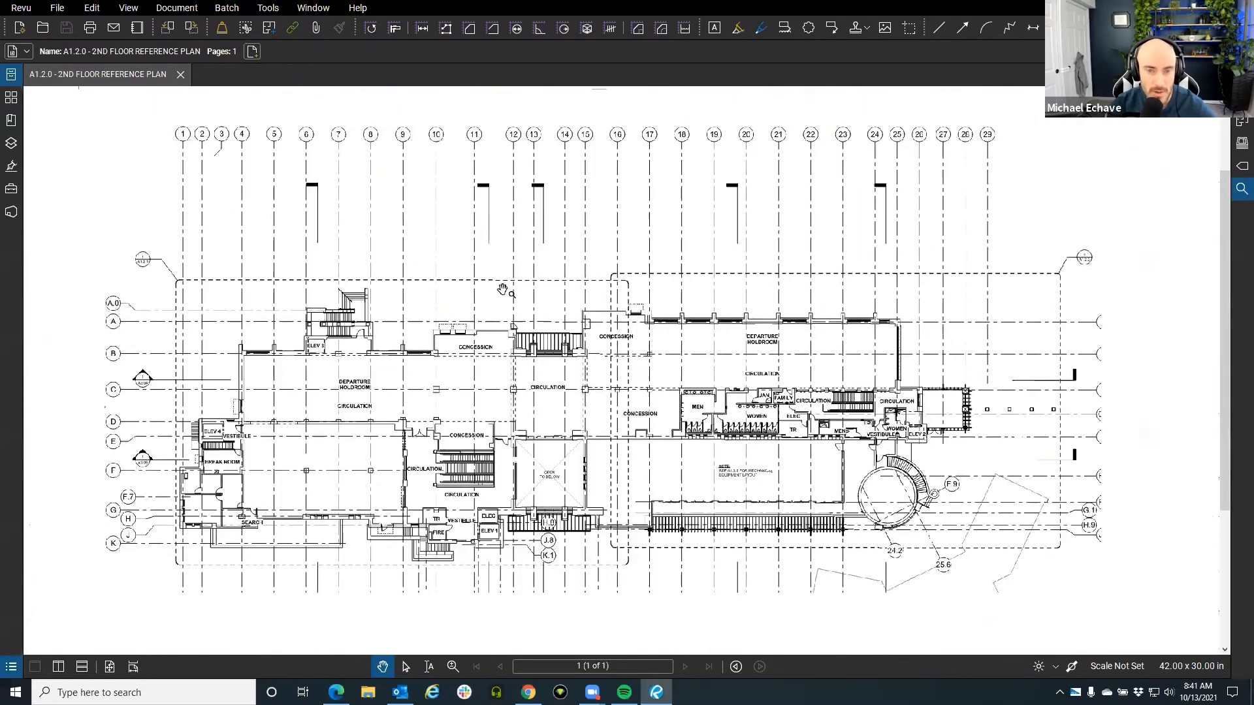
{"action": "scroll", "coordinate": [501, 279], "scroll_direction": "up", "scroll_amount": 2}
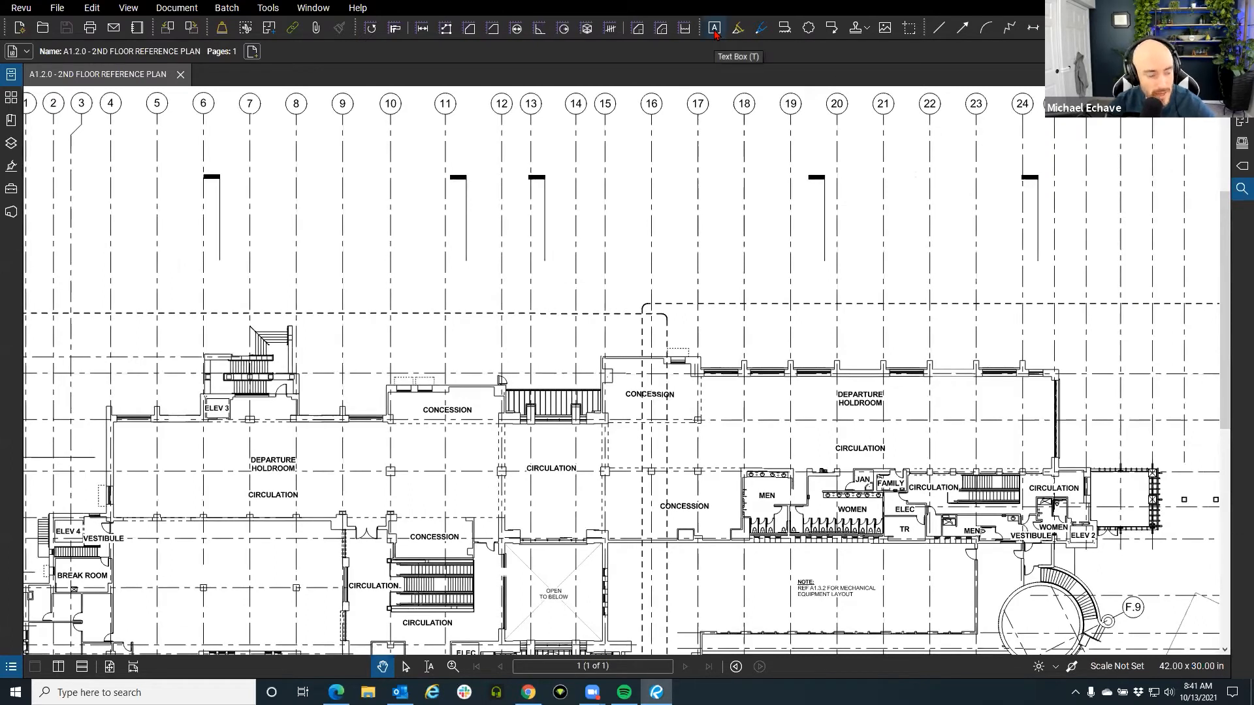
Add a red 'Door?' text box above the door beside the left CONCESSION room.
{"action": "key", "text": "ctrl"}
{"action": "key", "text": "ctrl"}
{"action": "key", "text": "ctrl"}
{"action": "key", "text": "ctrl"}
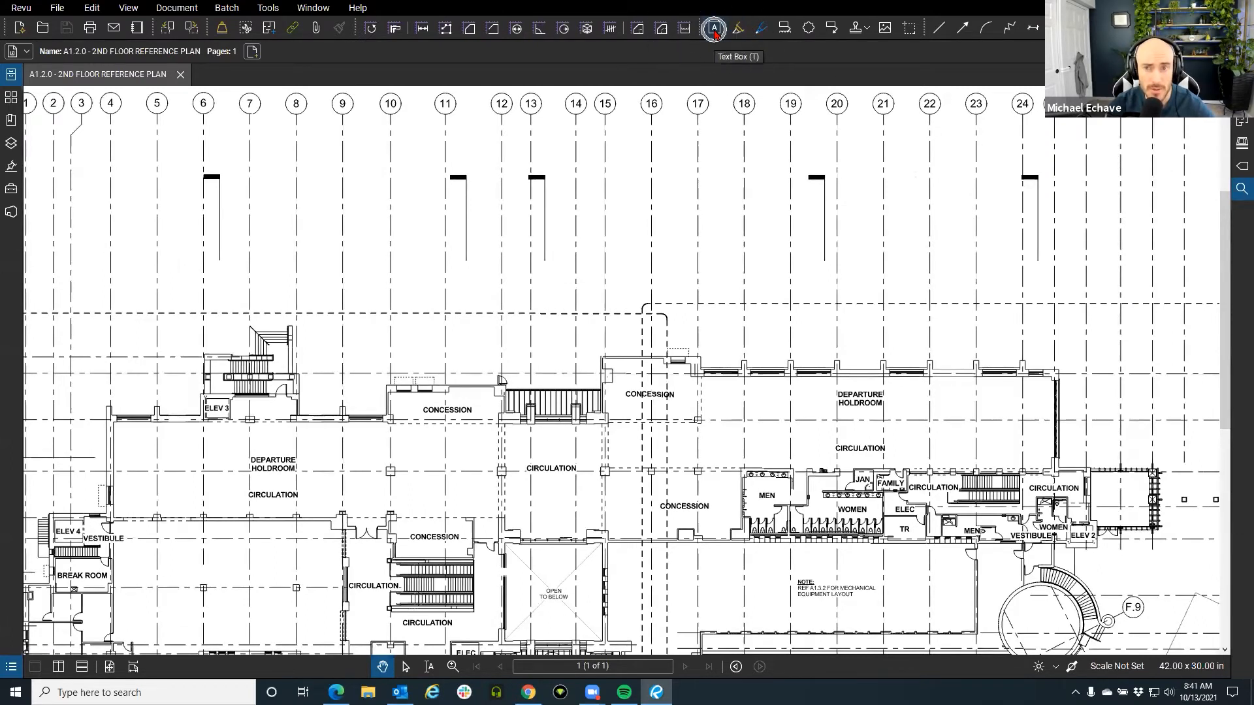
{"action": "key", "text": "t"}
{"action": "scroll", "coordinate": [614, 232], "scroll_direction": "up", "scroll_amount": 4}
{"action": "mouse_move", "coordinate": [655, 408]}
{"action": "left_mouse_down"}
{"action": "mouse_move", "coordinate": [605, 242]}
{"action": "mouse_move", "coordinate": [766, 380]}
{"action": "mouse_move", "coordinate": [672, 443]}
{"action": "left_mouse_up"}
{"action": "scroll", "coordinate": [625, 237], "scroll_direction": "up", "scroll_amount": 5}
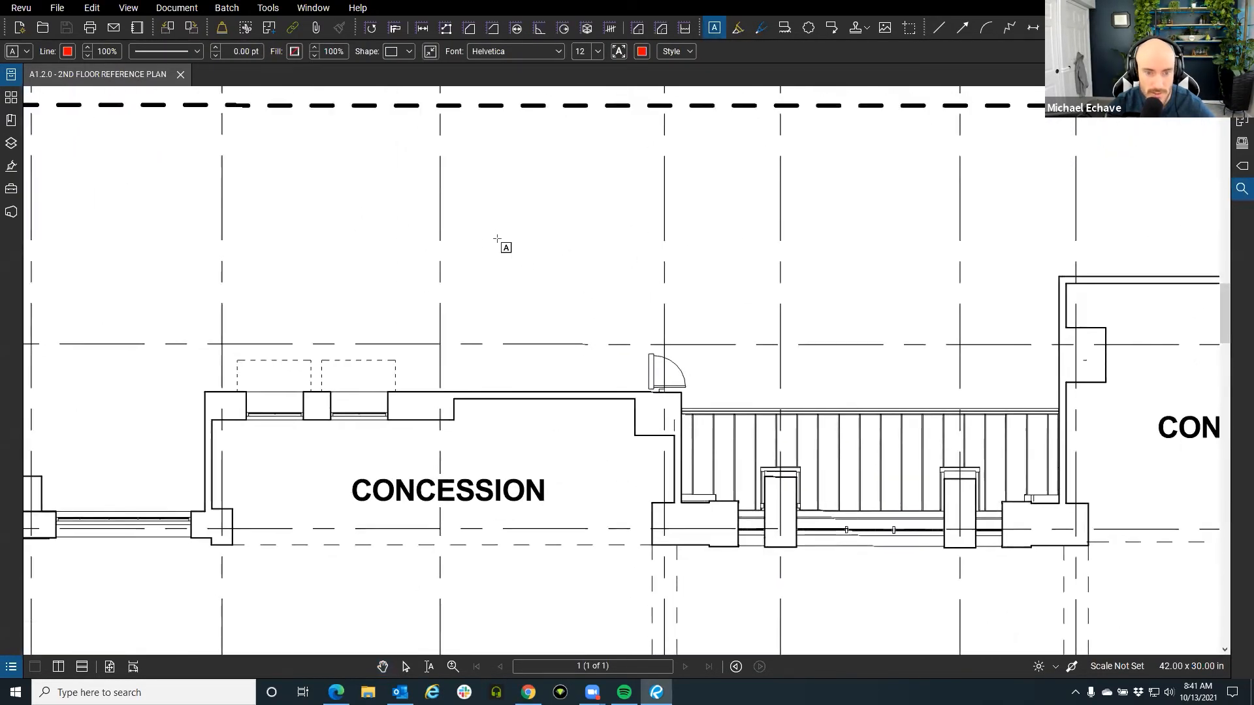
{"action": "left_click_drag", "start_coordinate": [495, 236], "coordinate": [640, 315]}
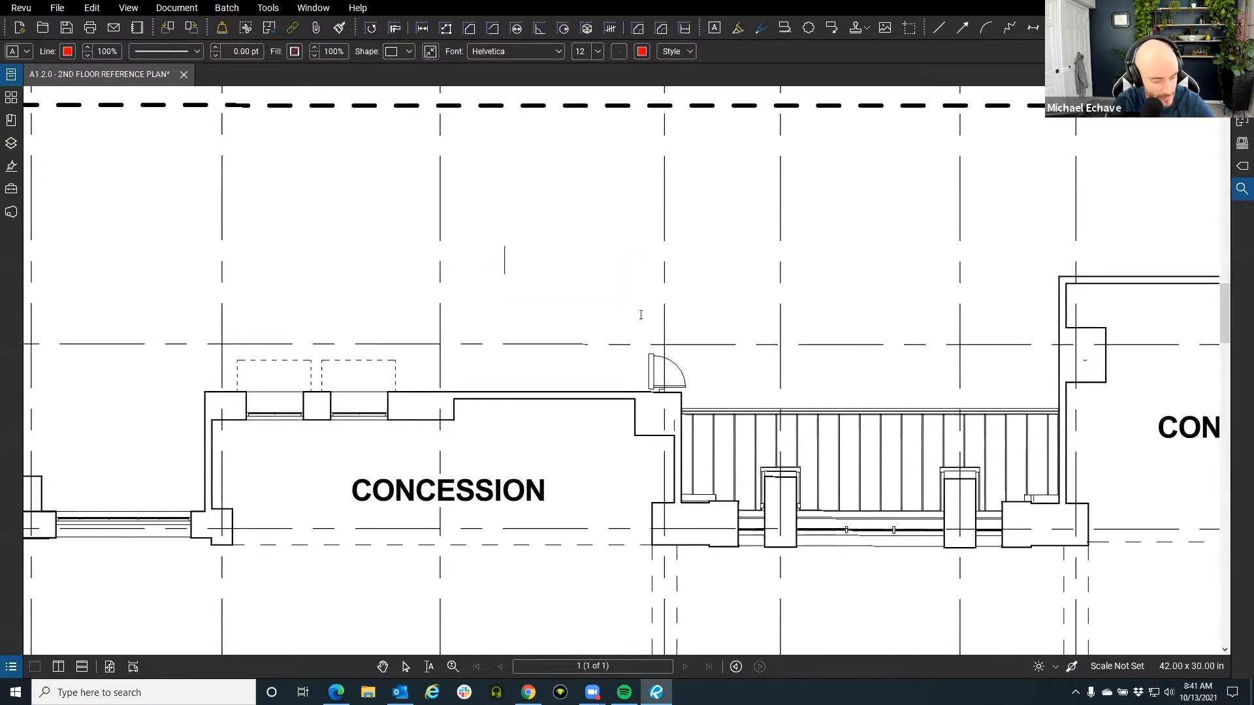
{"action": "type", "text": "Door?"}
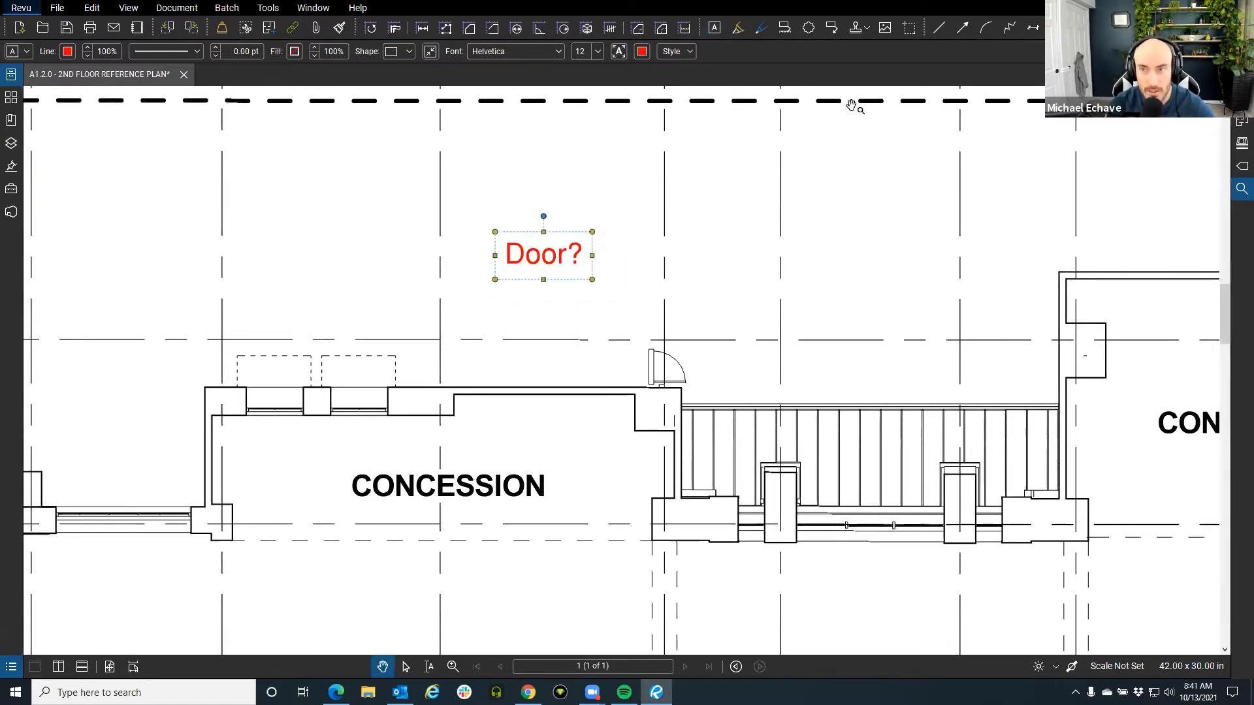
Draw a red arrow from just below the 'Door?' note to the door.
{"action": "left_click", "coordinate": [964, 28]}
{"action": "left_click", "coordinate": [592, 281]}
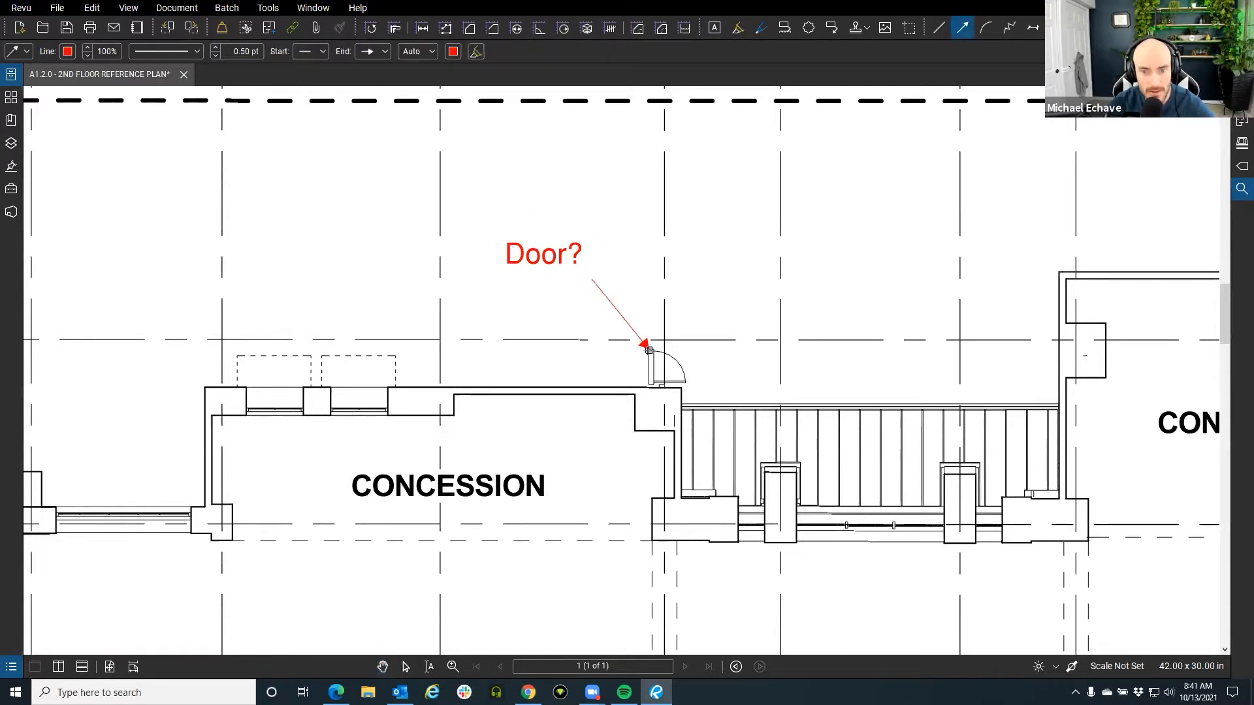
{"action": "left_click", "coordinate": [648, 351]}
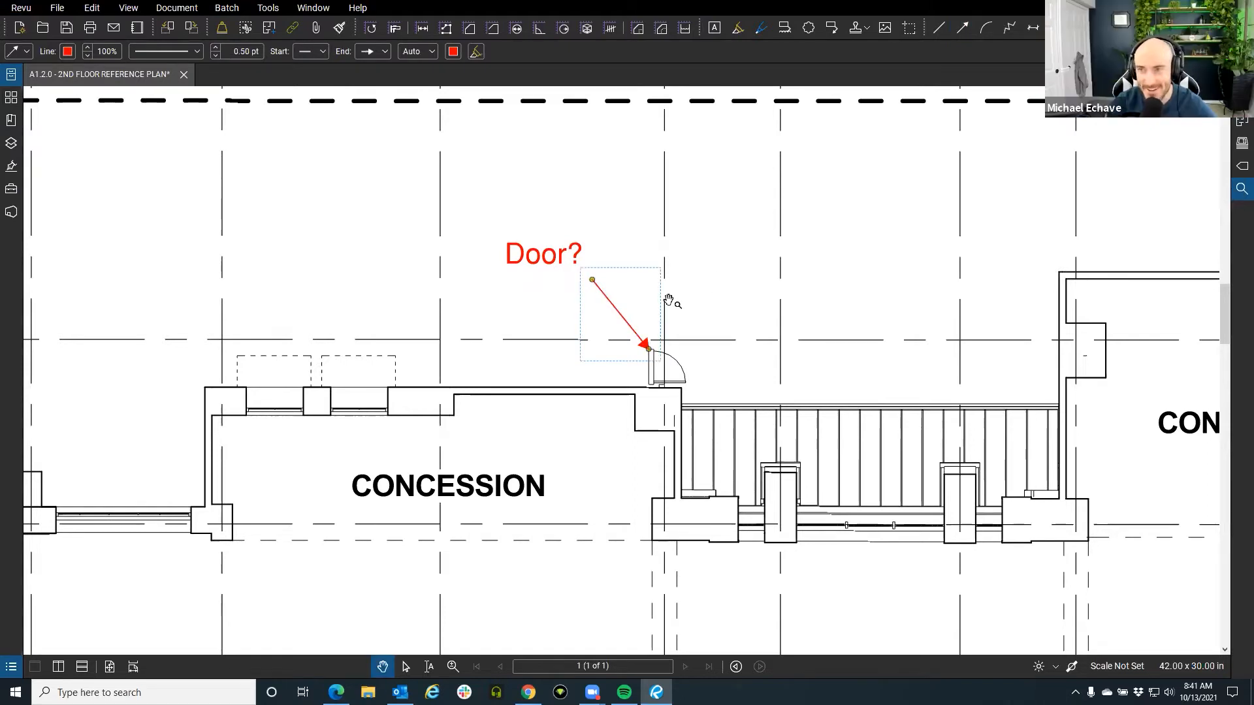
{"action": "left_click", "coordinate": [738, 256]}
{"action": "left_click_drag", "start_coordinate": [697, 288], "coordinate": [673, 288]}
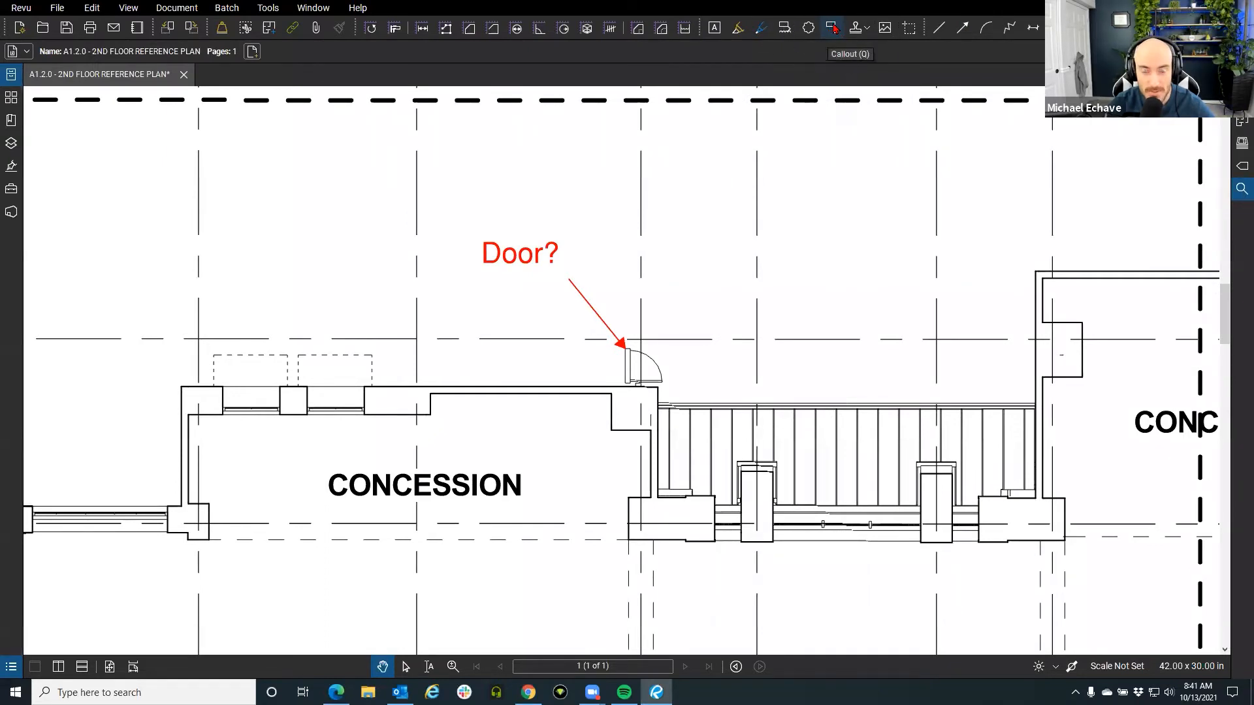
Delete the loose arrow and give the 'Door?' text box a leader pointing at the door.
{"action": "left_click", "coordinate": [582, 294]}
{"action": "key", "text": "Delete"}
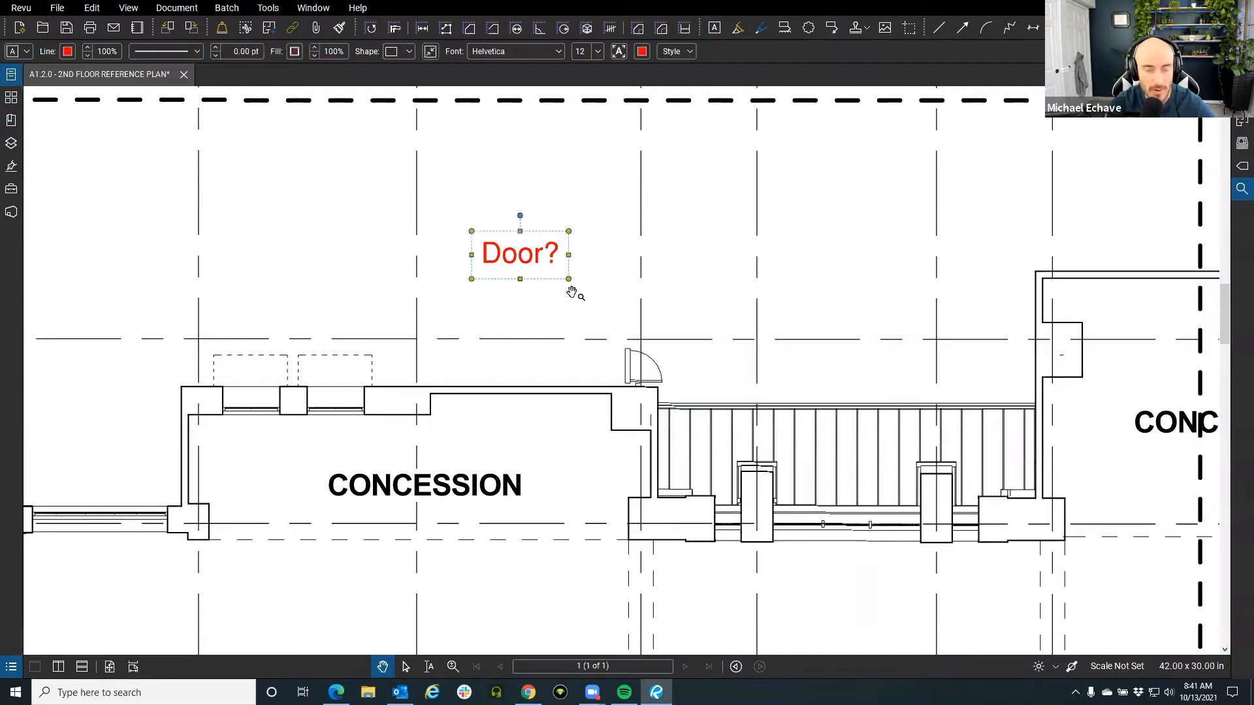
{"action": "right_click", "coordinate": [534, 261]}
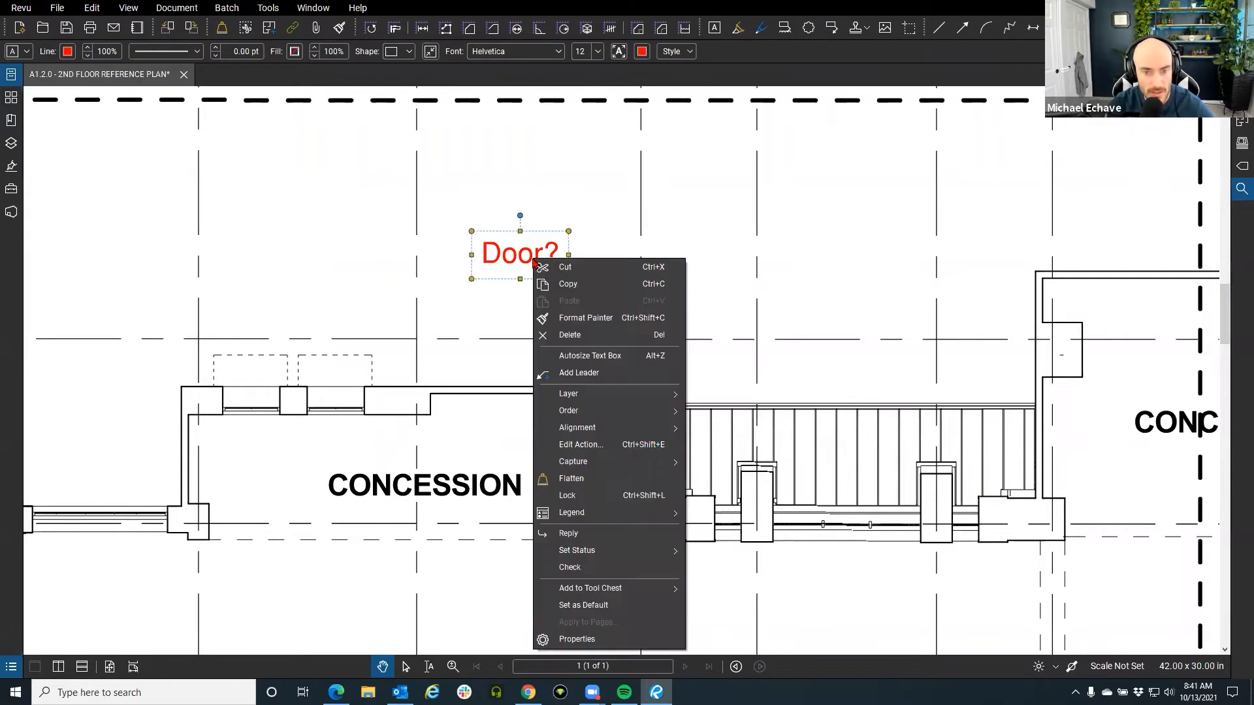
{"action": "left_click", "coordinate": [591, 376]}
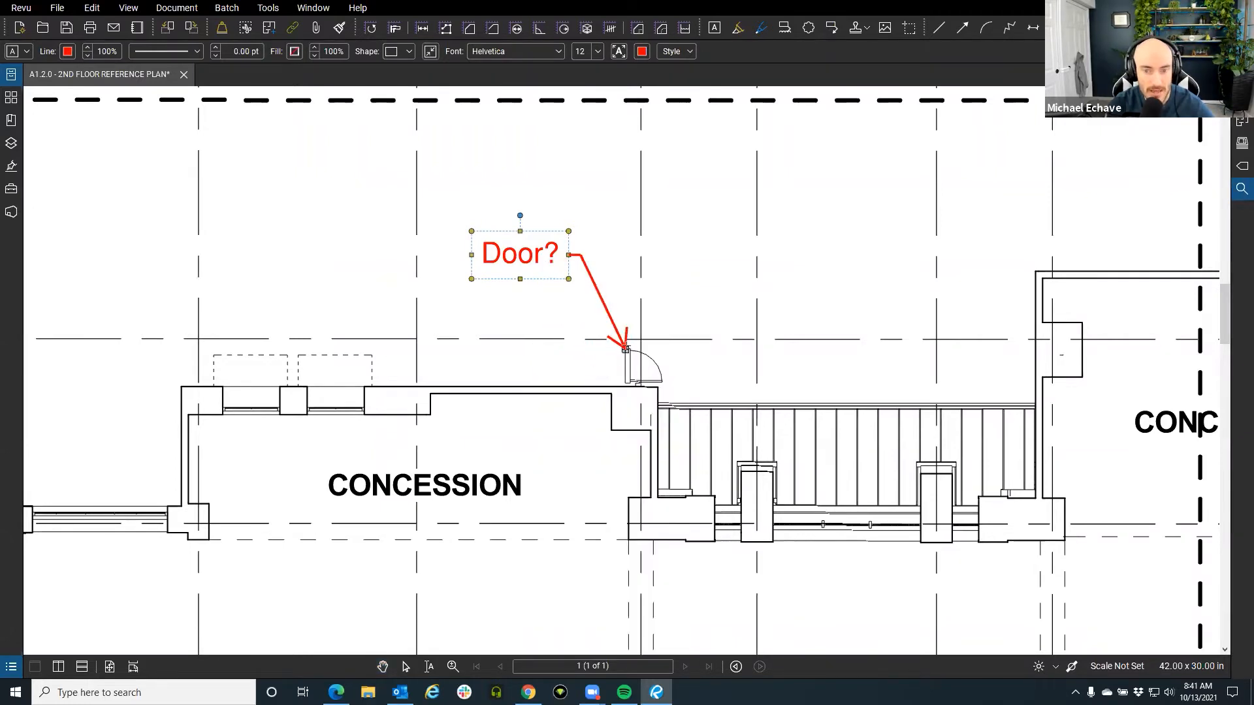
{"action": "left_click", "coordinate": [625, 349]}
{"action": "key", "text": "Escape"}
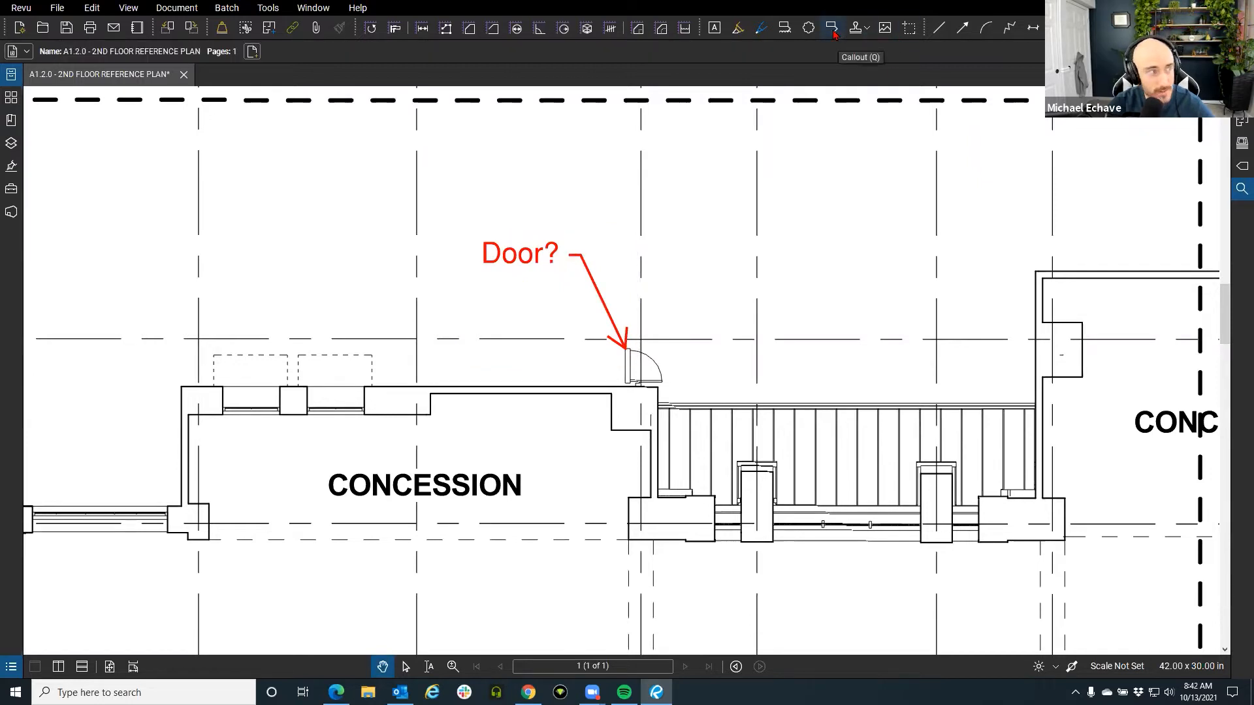
{"action": "left_click", "coordinate": [526, 258]}
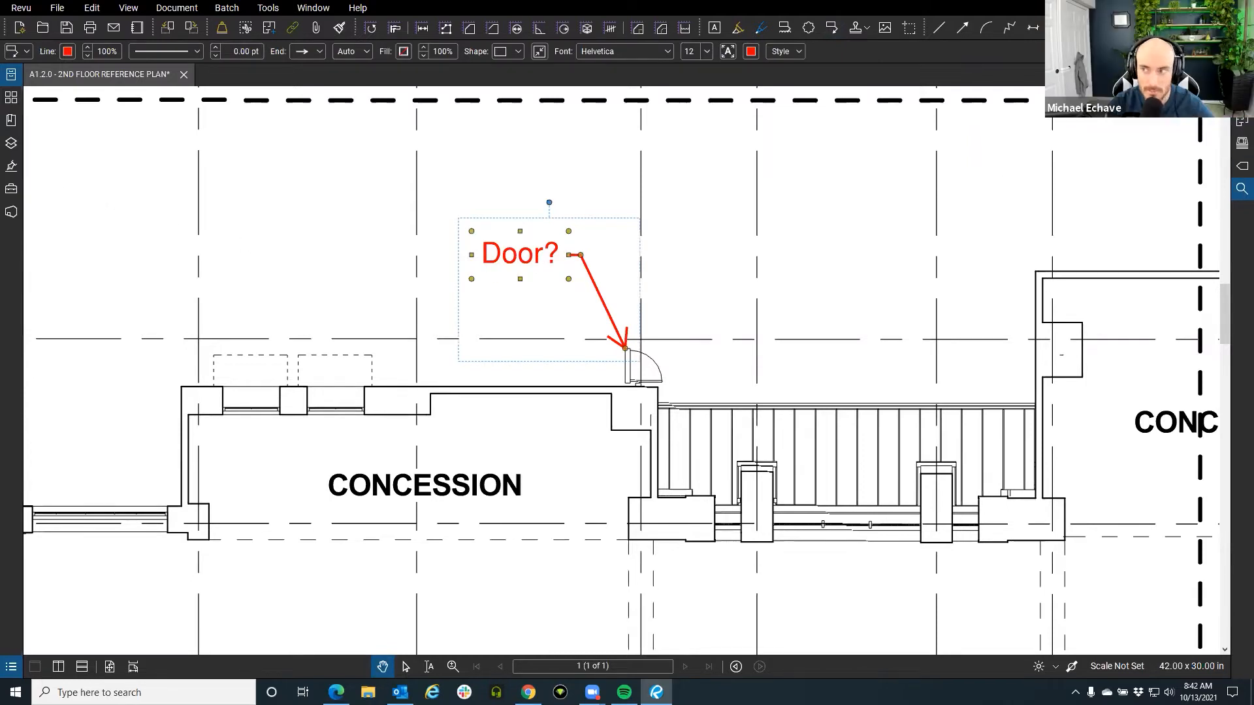
{"action": "key", "text": "alt+p"}
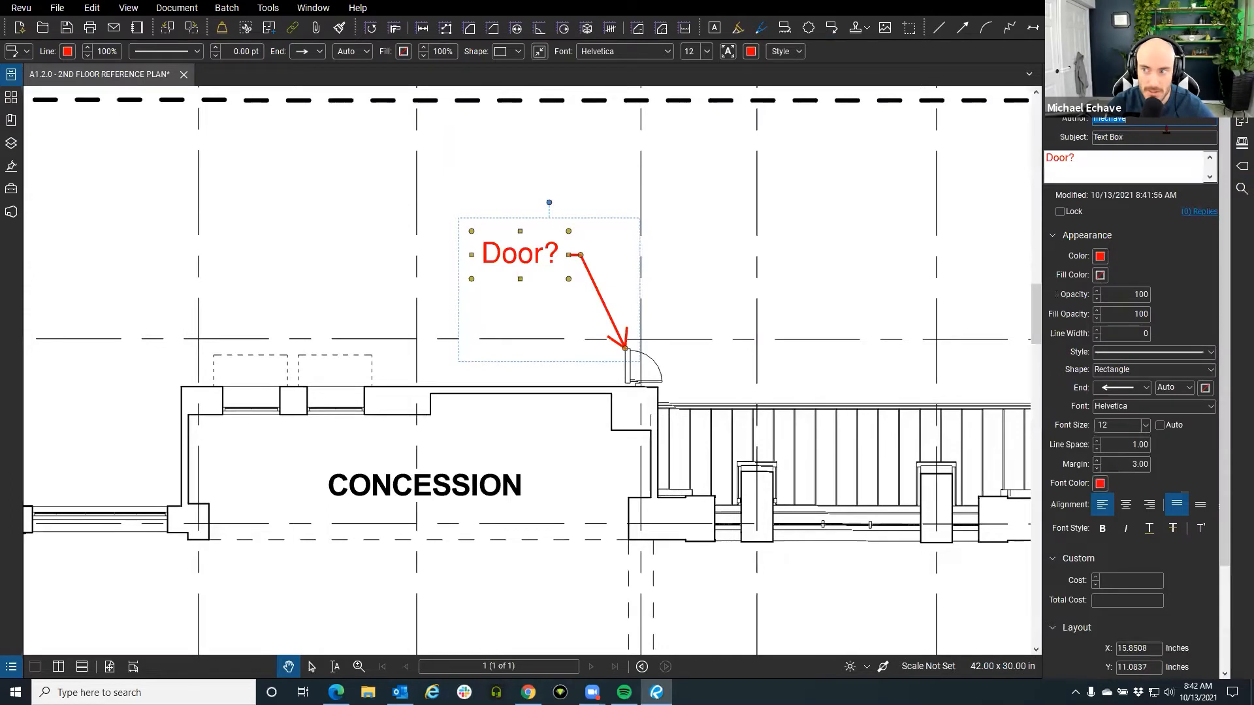
{"action": "key", "text": "Tab"}
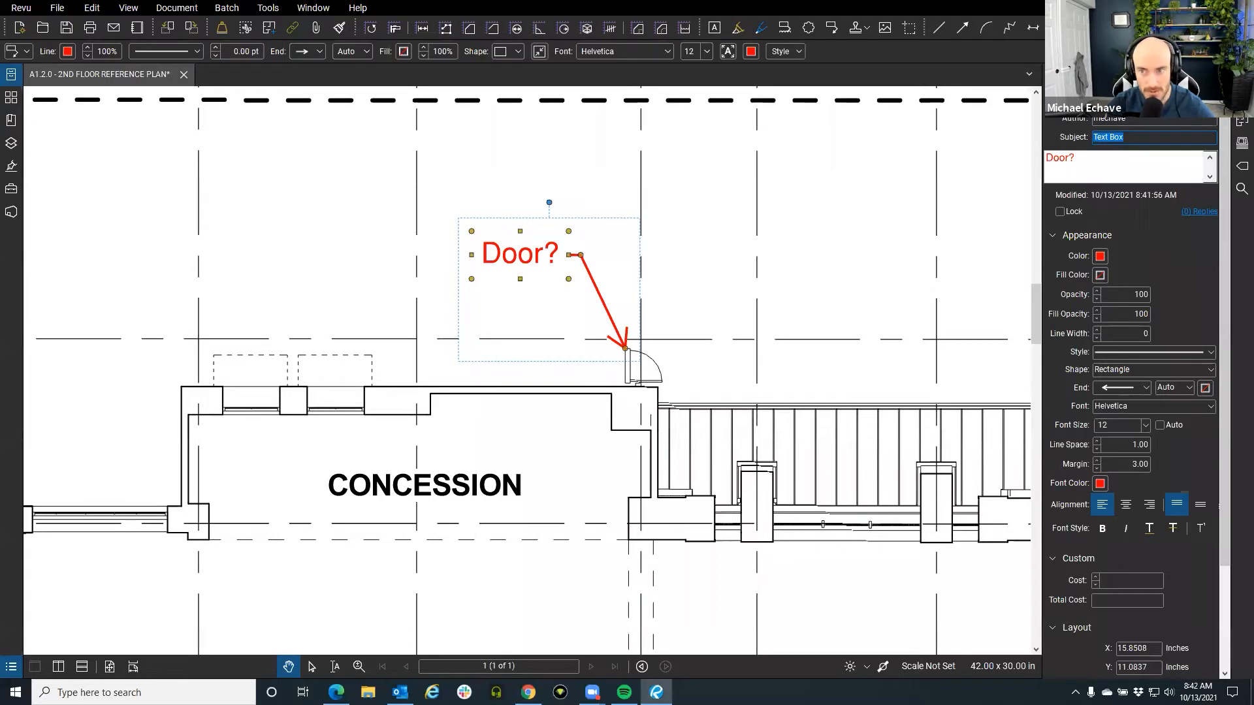
{"action": "right_click", "coordinate": [529, 256]}
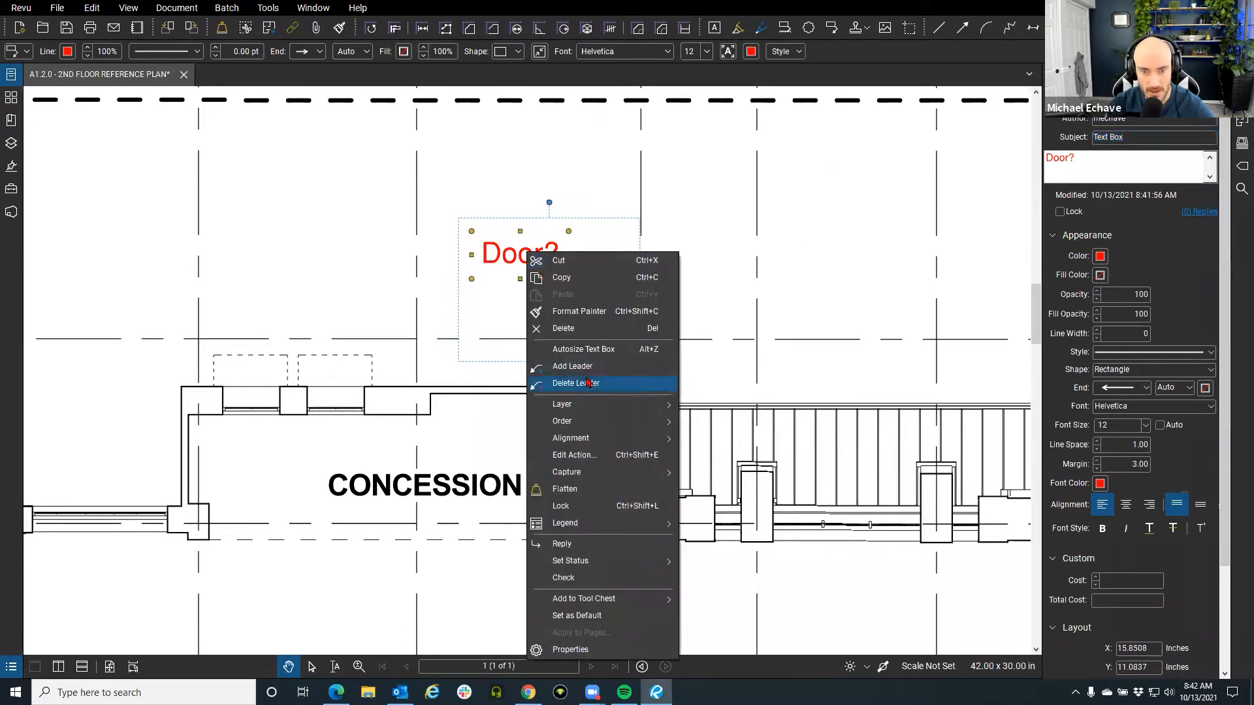
{"action": "left_click", "coordinate": [563, 383]}
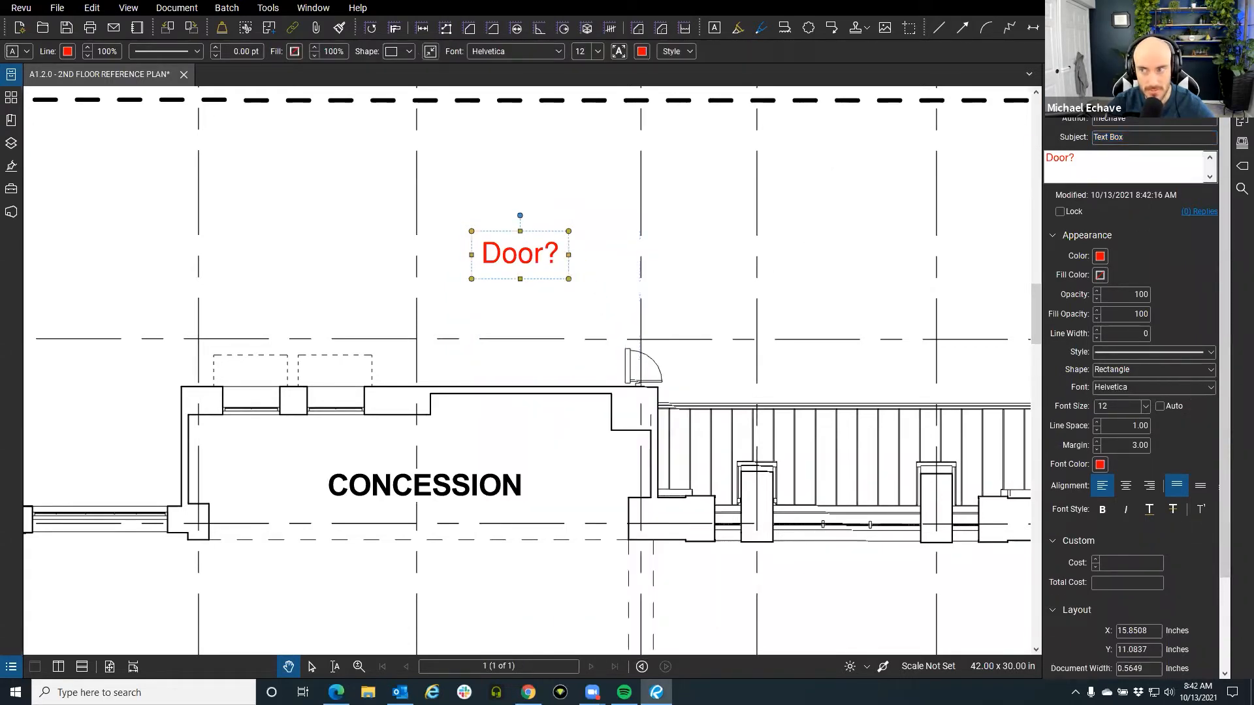
{"action": "right_click", "coordinate": [505, 254]}
{"action": "left_click", "coordinate": [575, 370]}
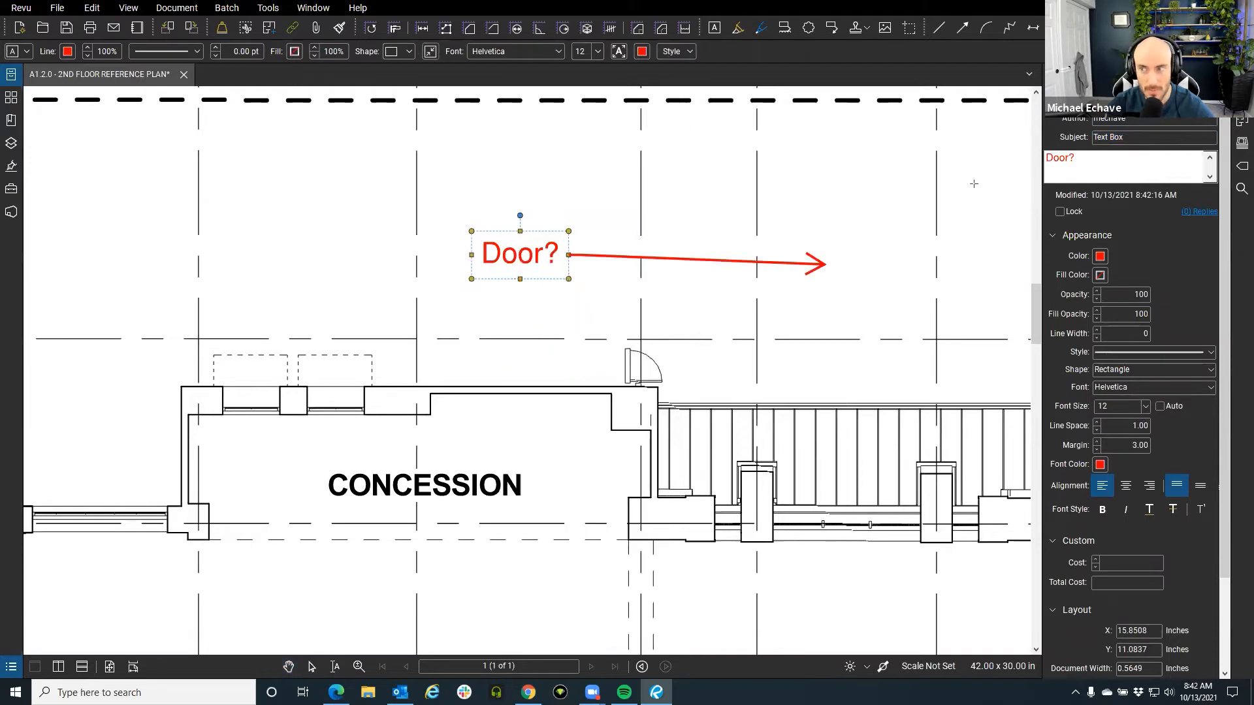
{"action": "left_click", "coordinate": [625, 350]}
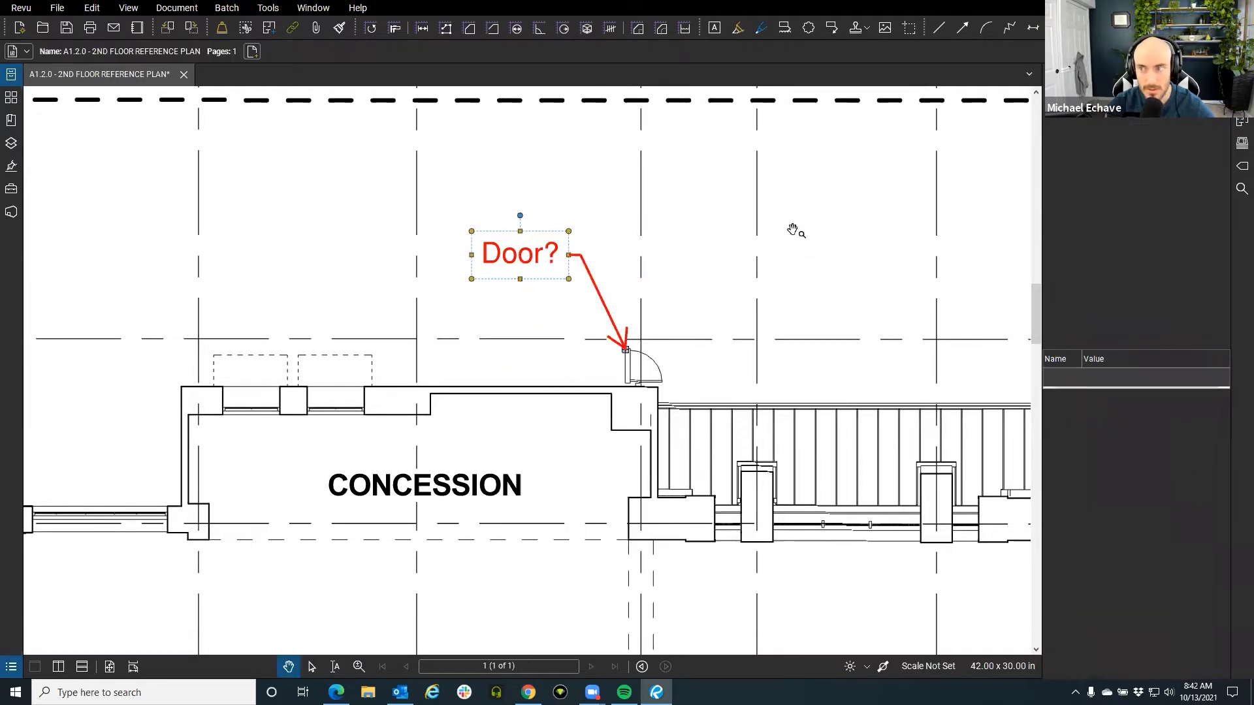
{"action": "left_click", "coordinate": [793, 230]}
{"action": "left_click", "coordinate": [559, 264]}
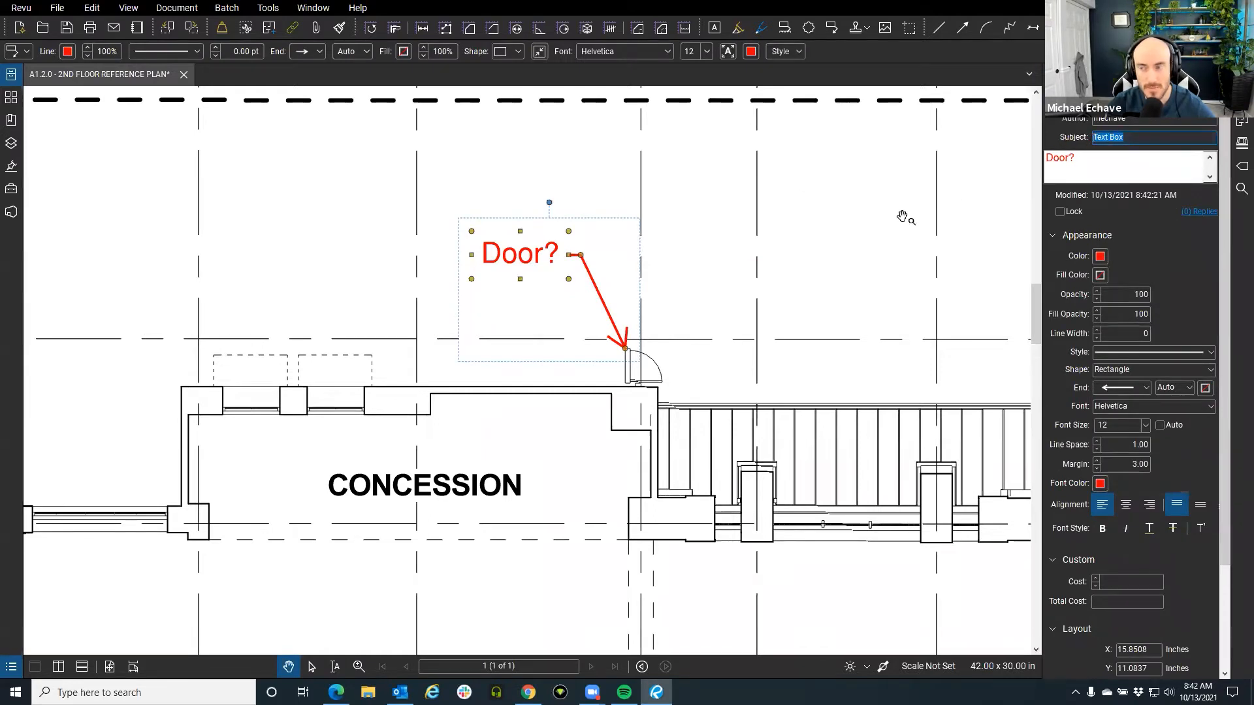
{"action": "left_click", "coordinate": [864, 233]}
{"action": "left_click", "coordinate": [1241, 74]}
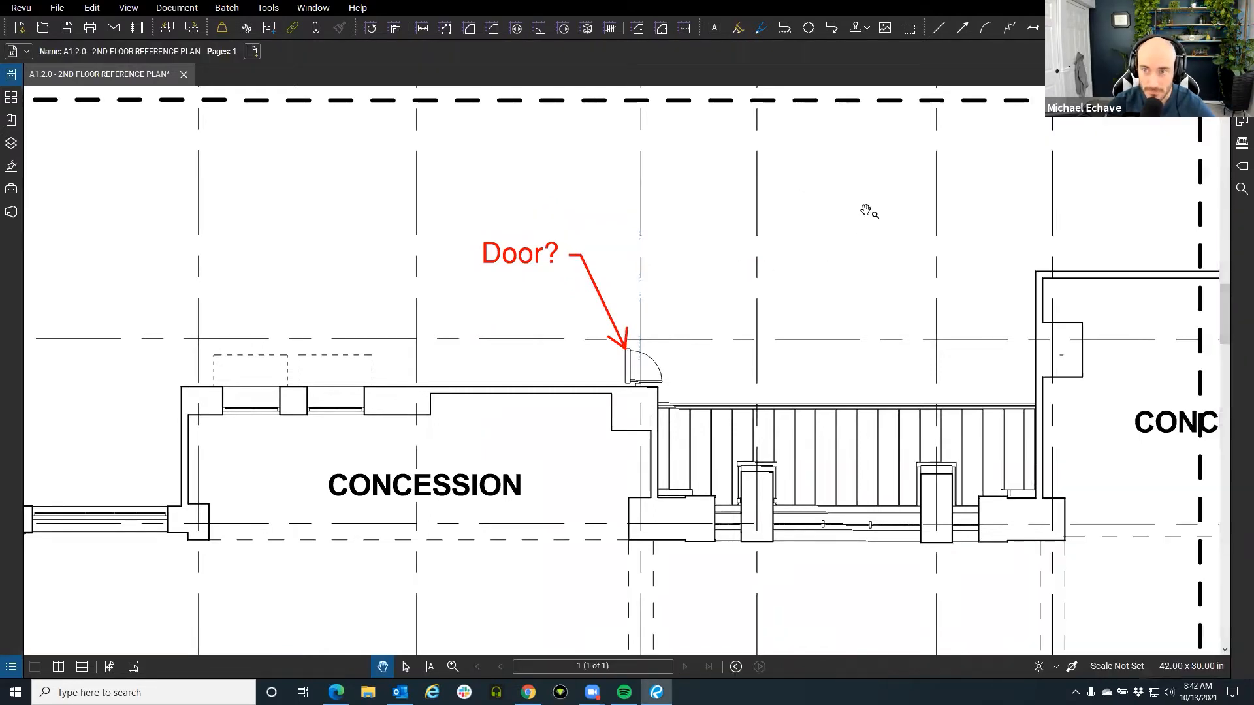
{"action": "left_click_drag", "start_coordinate": [777, 209], "coordinate": [691, 201]}
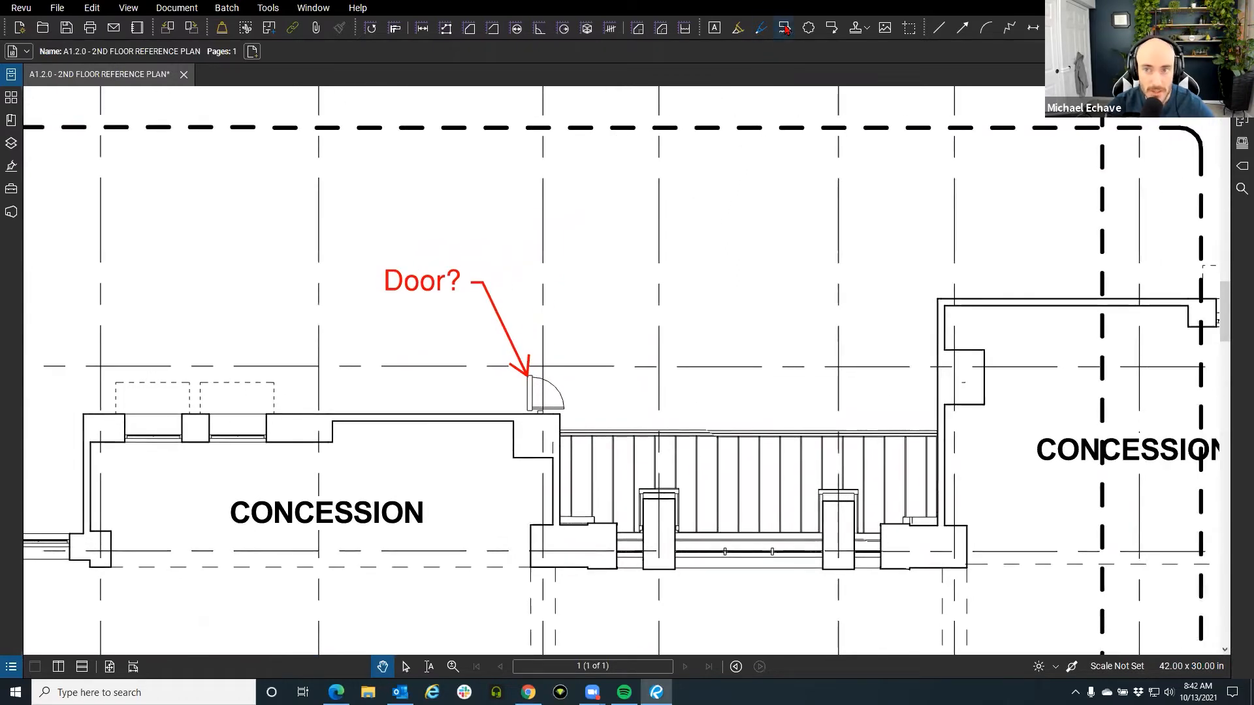
Draw a red revision cloud around the door under the 'Door?' callout.
{"action": "left_click", "coordinate": [809, 28]}
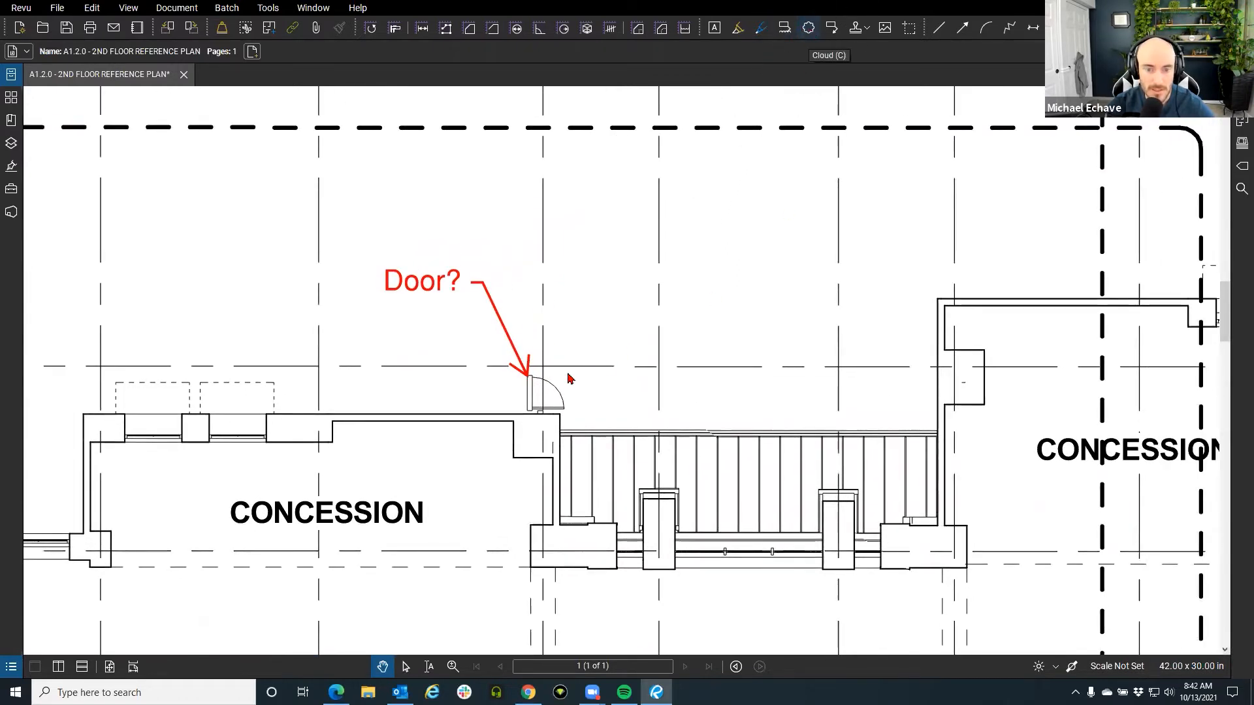
{"action": "scroll", "coordinate": [512, 364], "scroll_direction": "up", "scroll_amount": 2}
{"action": "mouse_move", "coordinate": [491, 344]}
{"action": "left_mouse_down"}
{"action": "mouse_move", "coordinate": [595, 434]}
{"action": "mouse_move", "coordinate": [601, 469]}
{"action": "left_mouse_up"}
{"action": "left_click_drag", "start_coordinate": [660, 377], "coordinate": [617, 308]}
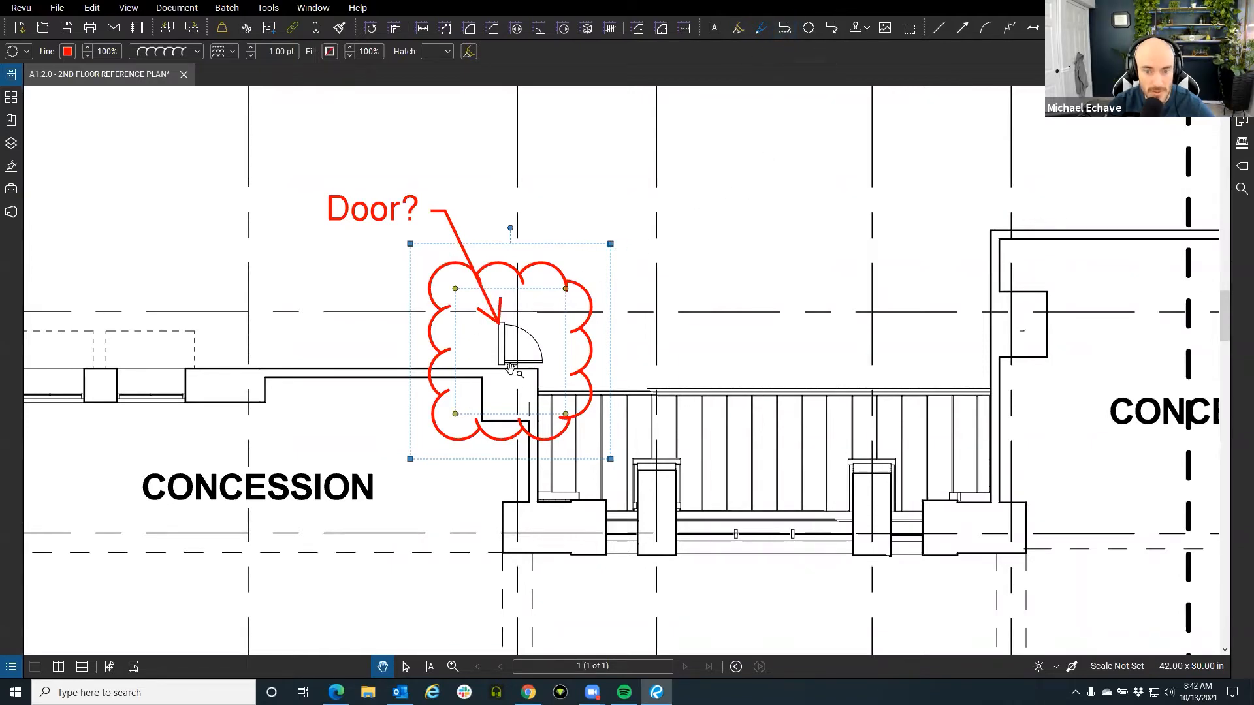
{"action": "scroll", "coordinate": [523, 405], "scroll_direction": "down", "scroll_amount": 3}
{"action": "scroll", "coordinate": [627, 399], "scroll_direction": "up", "scroll_amount": 2}
{"action": "left_click", "coordinate": [730, 364]}
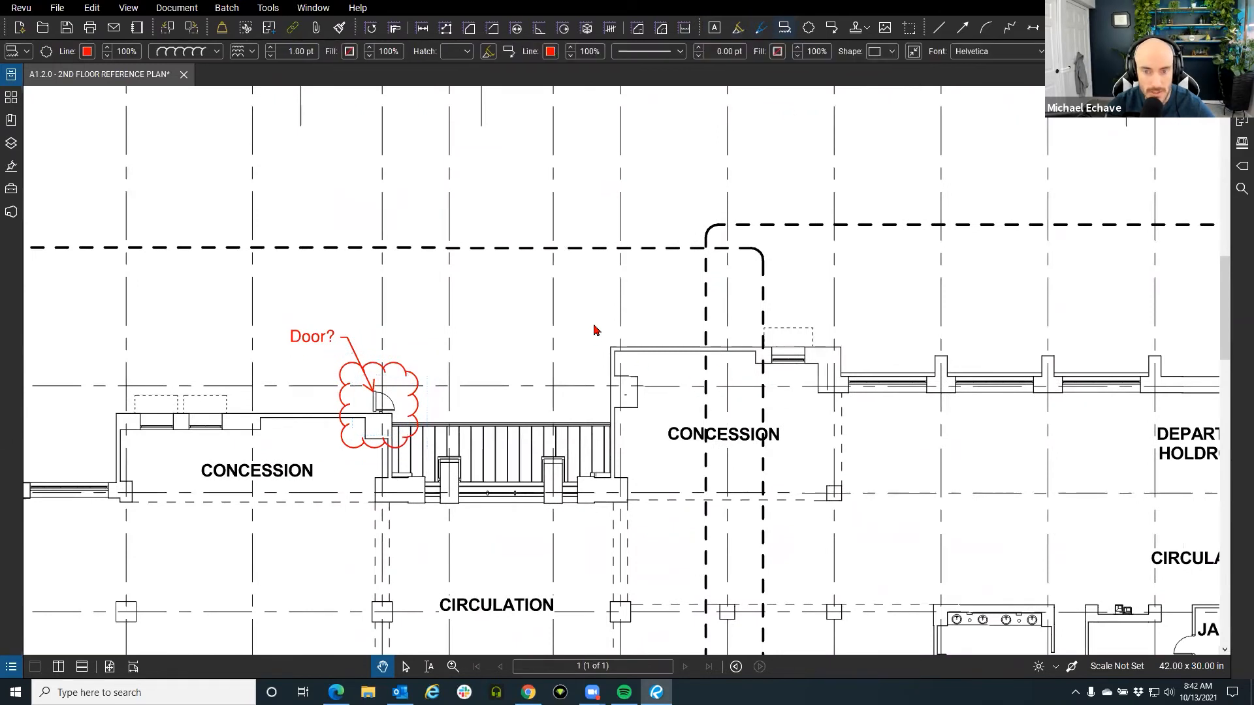
Draw a Cloud+ around the right CONCESSION corner with an 'RFI 1' callout.
{"action": "left_click", "coordinate": [785, 29]}
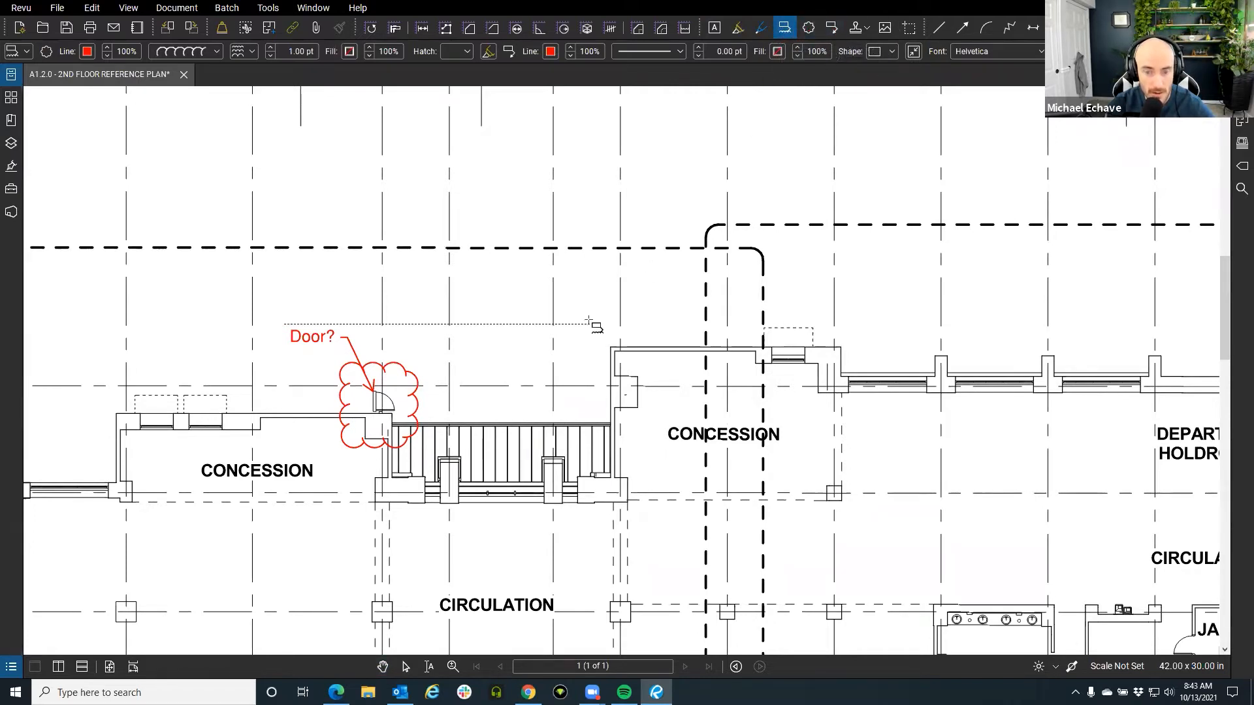
{"action": "left_click_drag", "start_coordinate": [590, 324], "coordinate": [727, 468]}
{"action": "scroll", "coordinate": [577, 291], "scroll_direction": "up", "scroll_amount": 1}
{"action": "left_click_drag", "start_coordinate": [578, 291], "coordinate": [779, 290]}
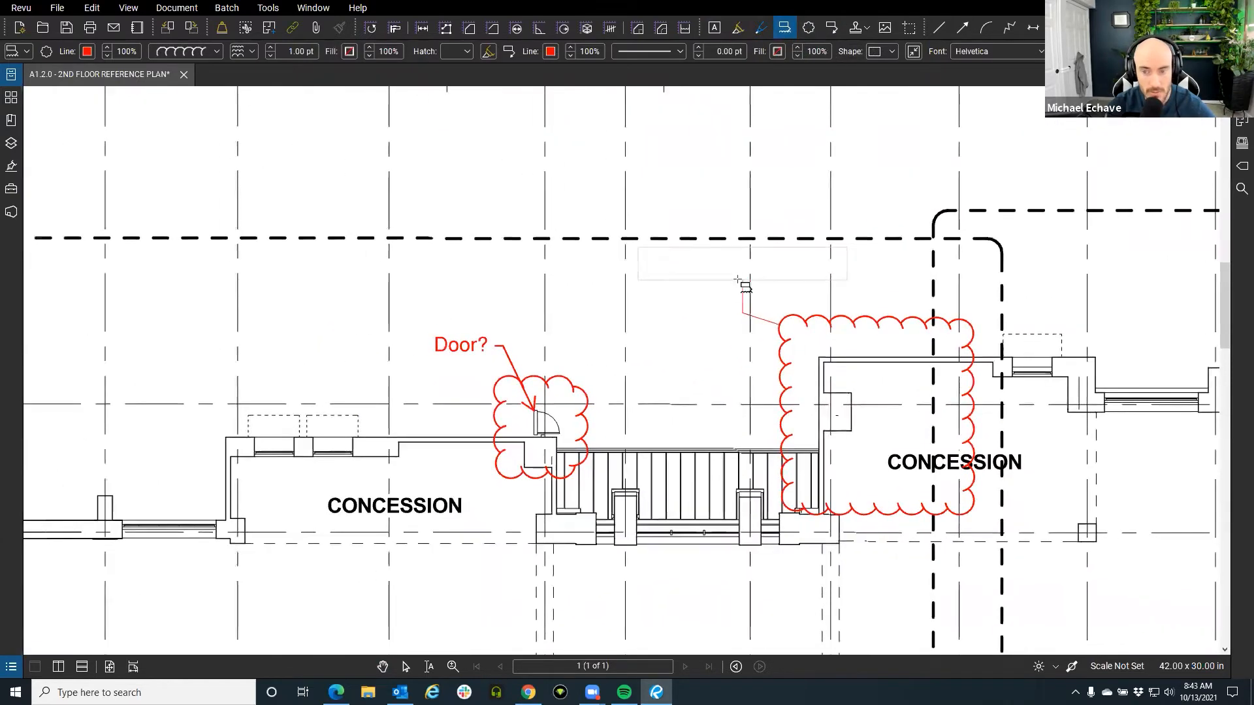
{"action": "scroll", "coordinate": [733, 281], "scroll_direction": "up", "scroll_amount": 1}
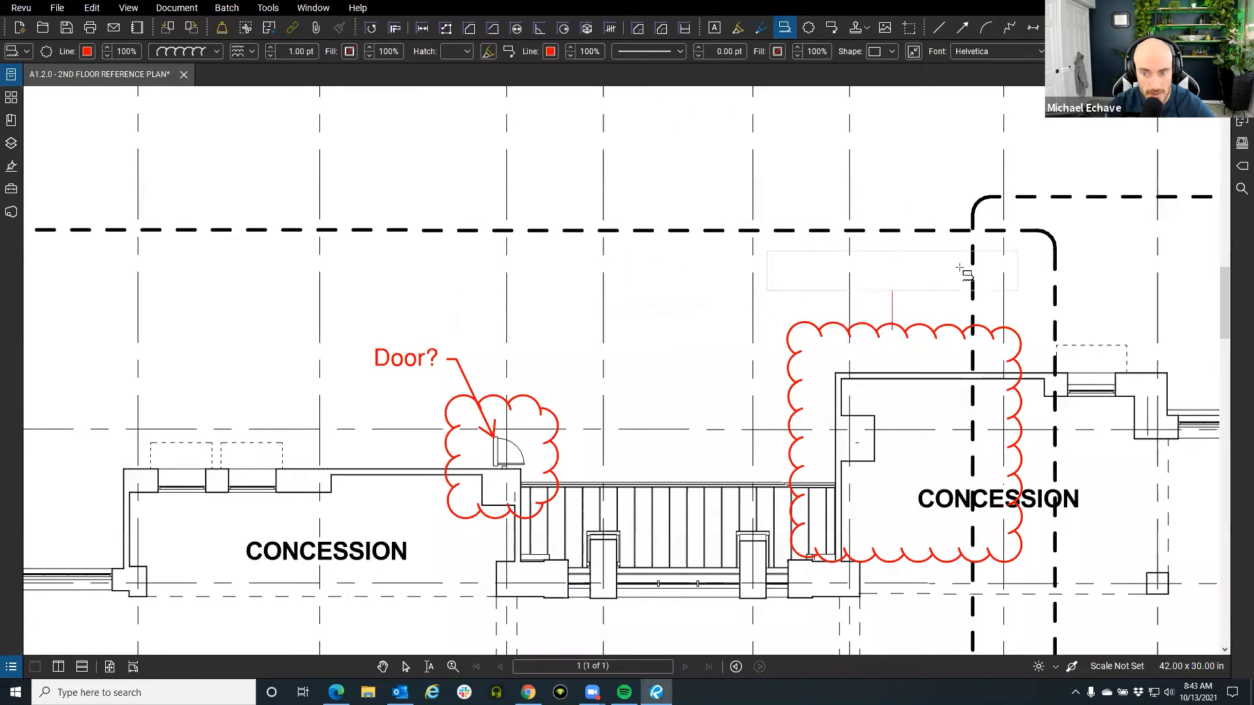
{"action": "left_click", "coordinate": [705, 279]}
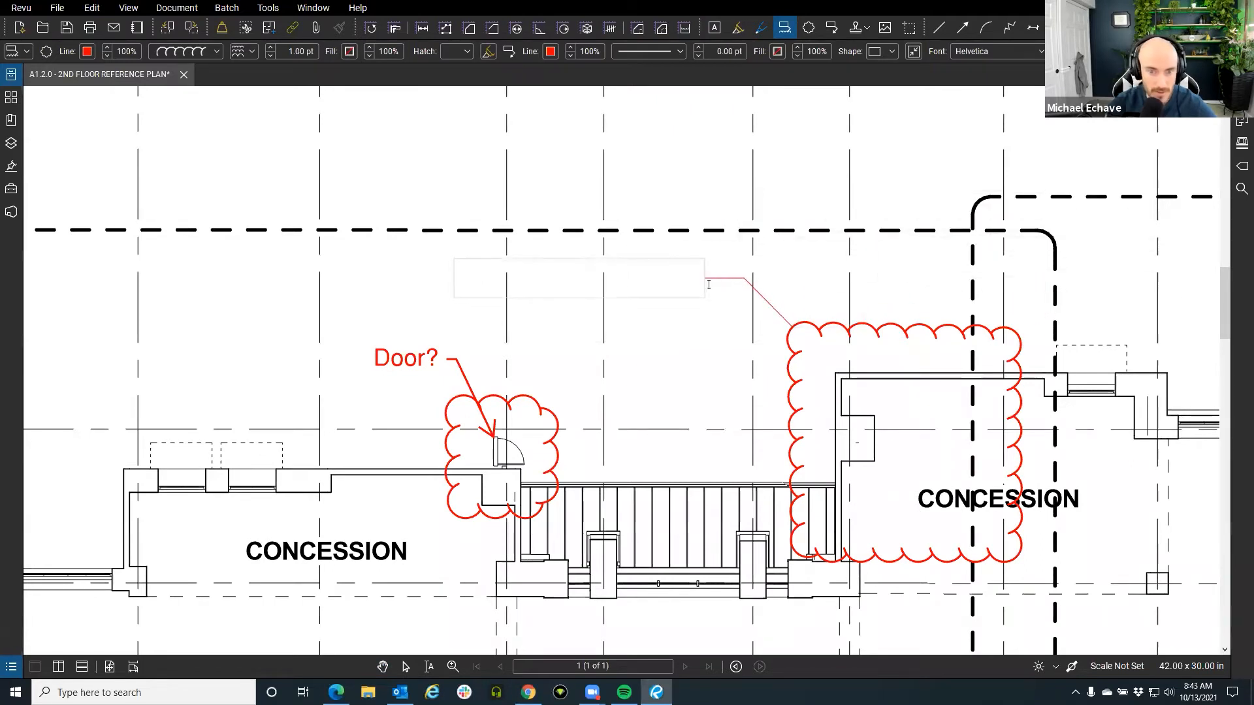
{"action": "type", "text": "RFI 1"}
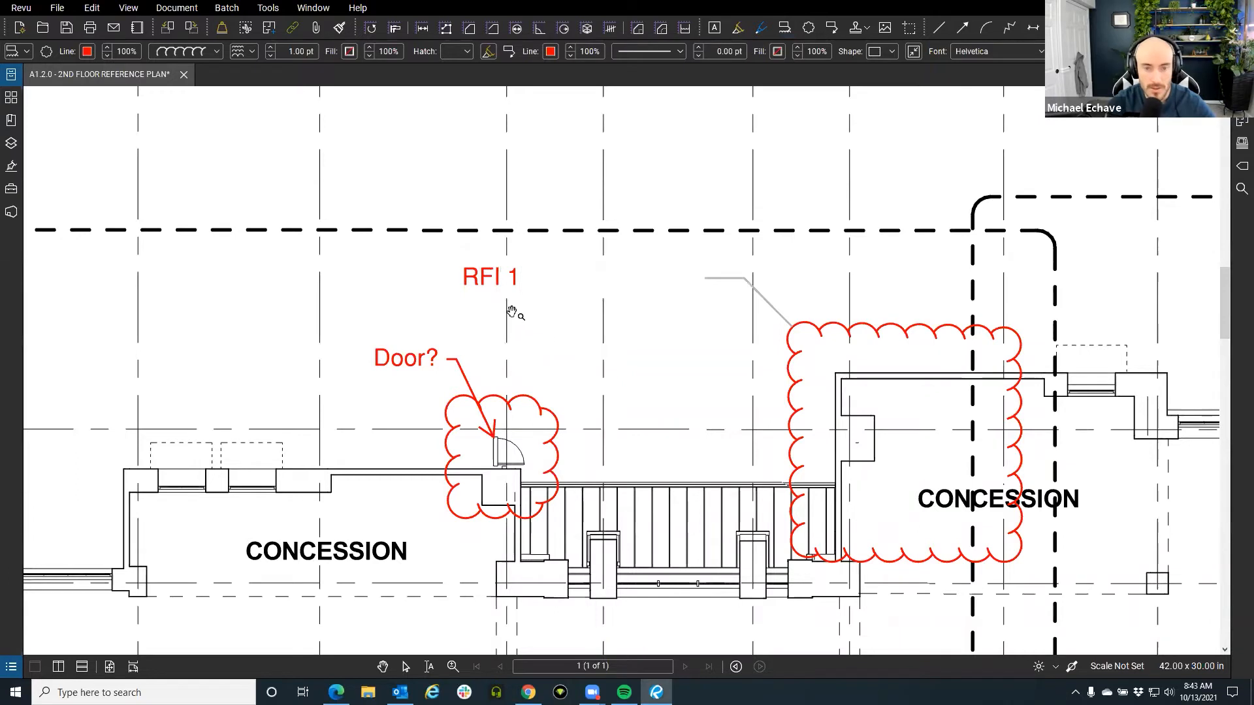
{"action": "left_click", "coordinate": [552, 335]}
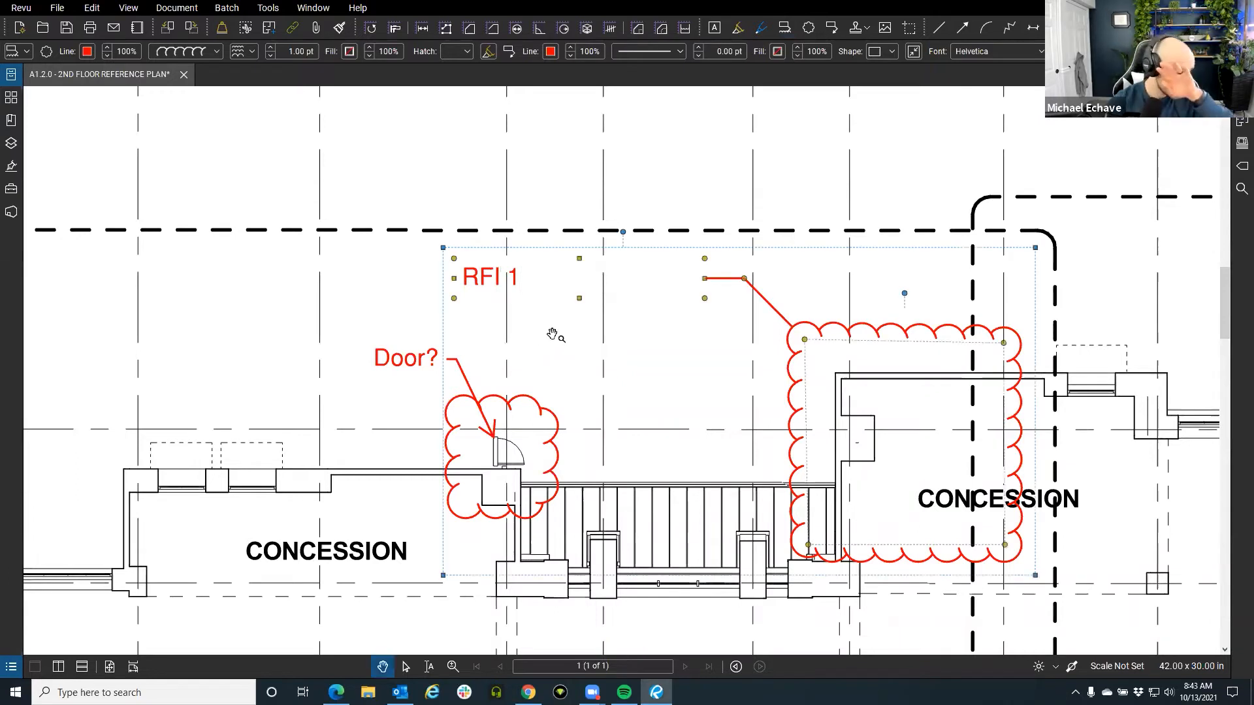
{"action": "left_click", "coordinate": [641, 186]}
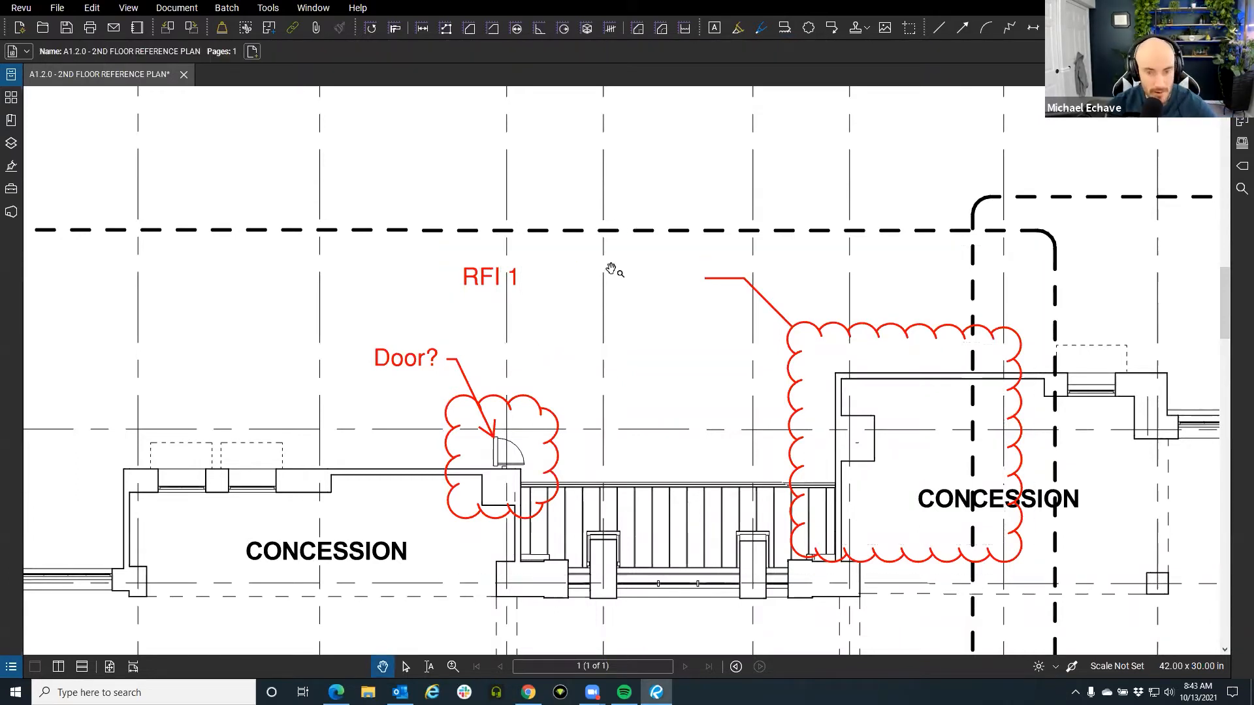
Zoom in on the RFI 1 callout and shrink its text box to fit the text.
{"action": "left_click", "coordinate": [520, 281]}
{"action": "key", "text": "z"}
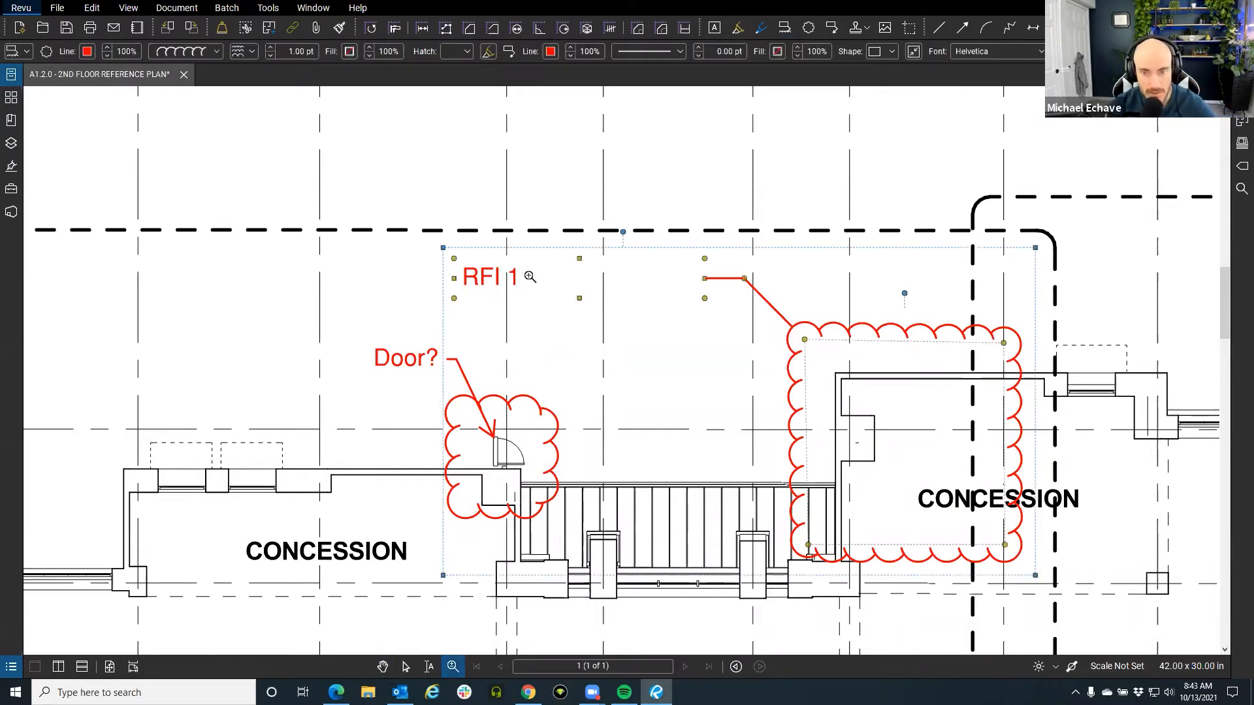
{"action": "left_click", "coordinate": [571, 280]}
{"action": "left_click", "coordinate": [576, 208]}
{"action": "key", "text": "Escape"}
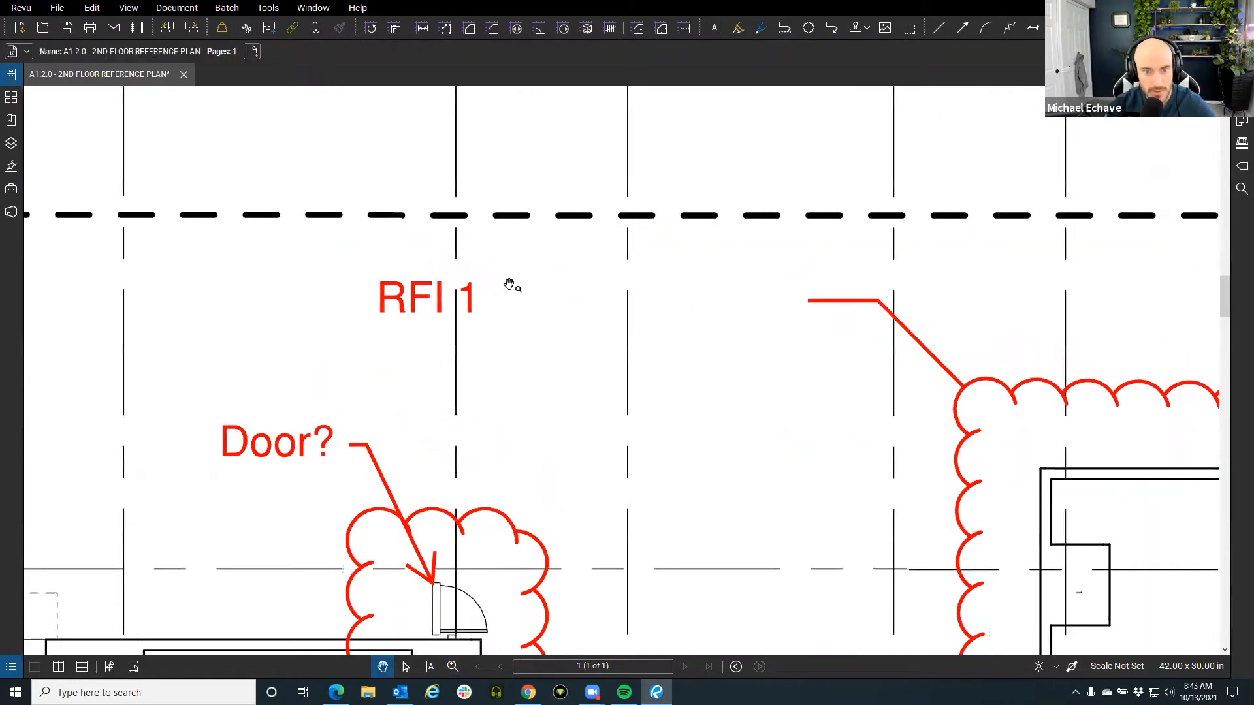
{"action": "left_click", "coordinate": [476, 305]}
{"action": "key", "text": "alt+z"}
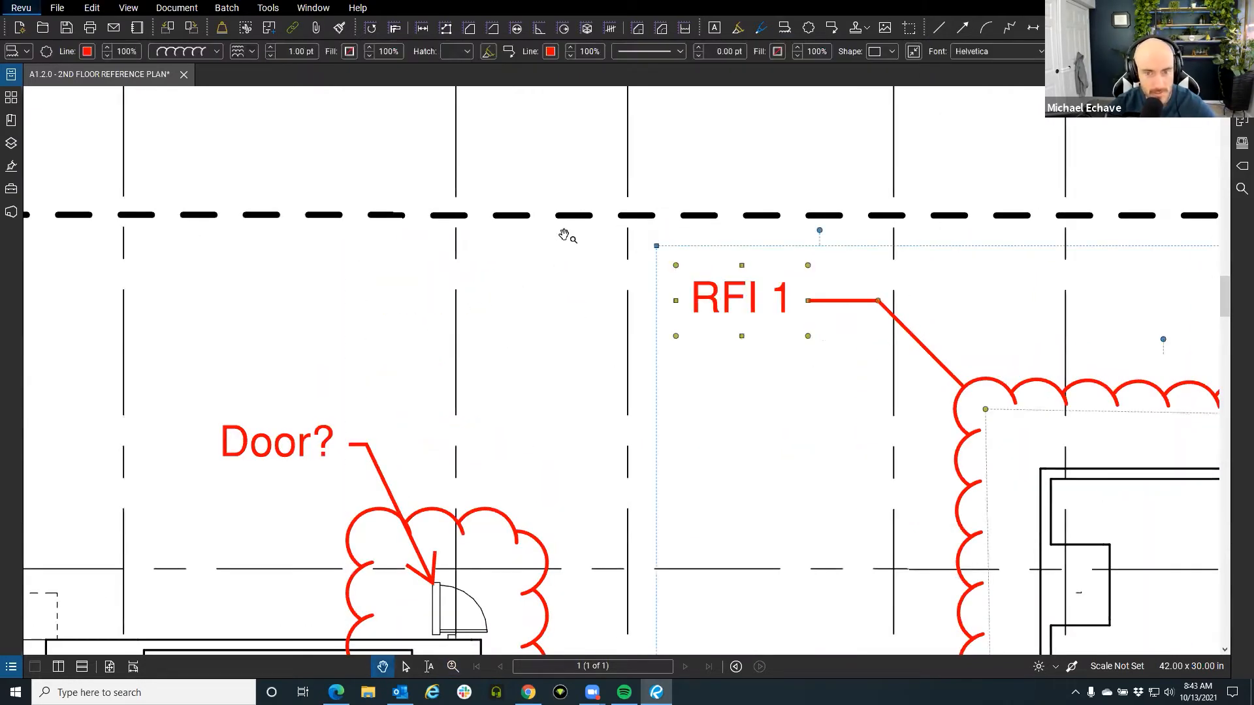
{"action": "left_click", "coordinate": [568, 235]}
{"action": "scroll", "coordinate": [588, 261], "scroll_direction": "down", "scroll_amount": 5}
Add the pop-up comment 'Door Outside?' to the red cloud around the door.
{"action": "scroll", "coordinate": [691, 288], "scroll_direction": "up", "scroll_amount": 1}
{"action": "left_click_drag", "start_coordinate": [691, 288], "coordinate": [656, 286]}
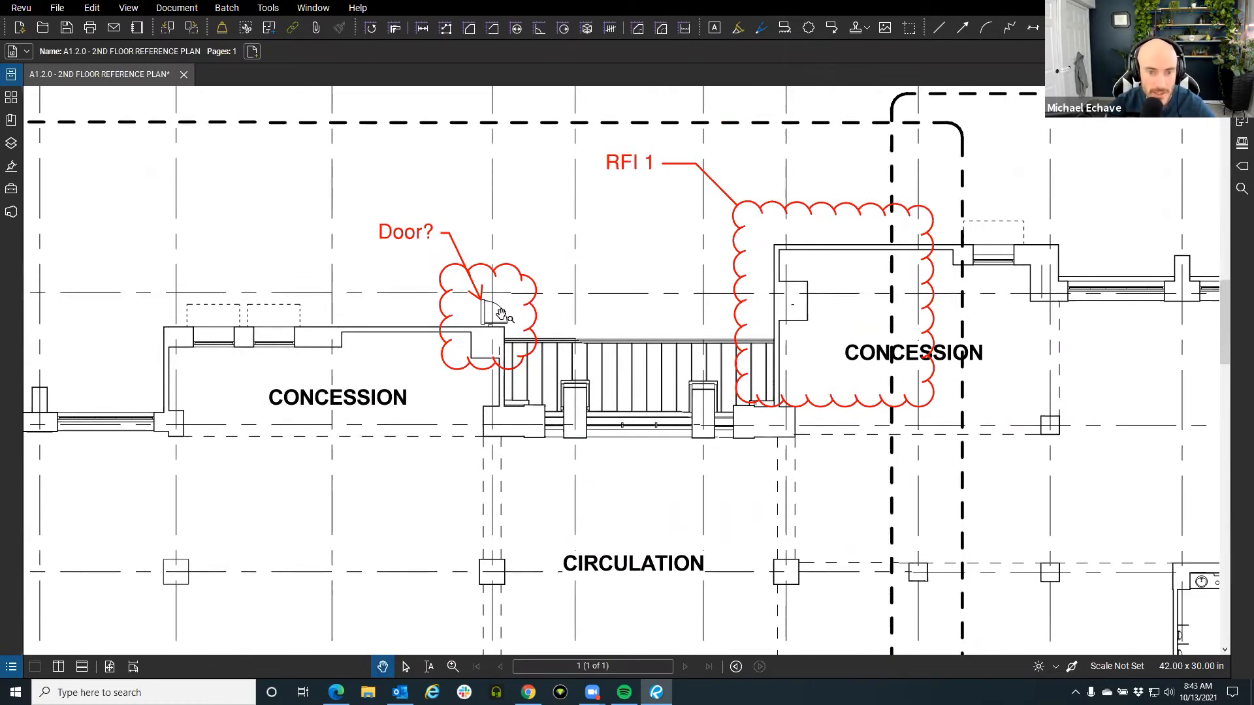
{"action": "scroll", "coordinate": [504, 315], "scroll_direction": "up", "scroll_amount": 2}
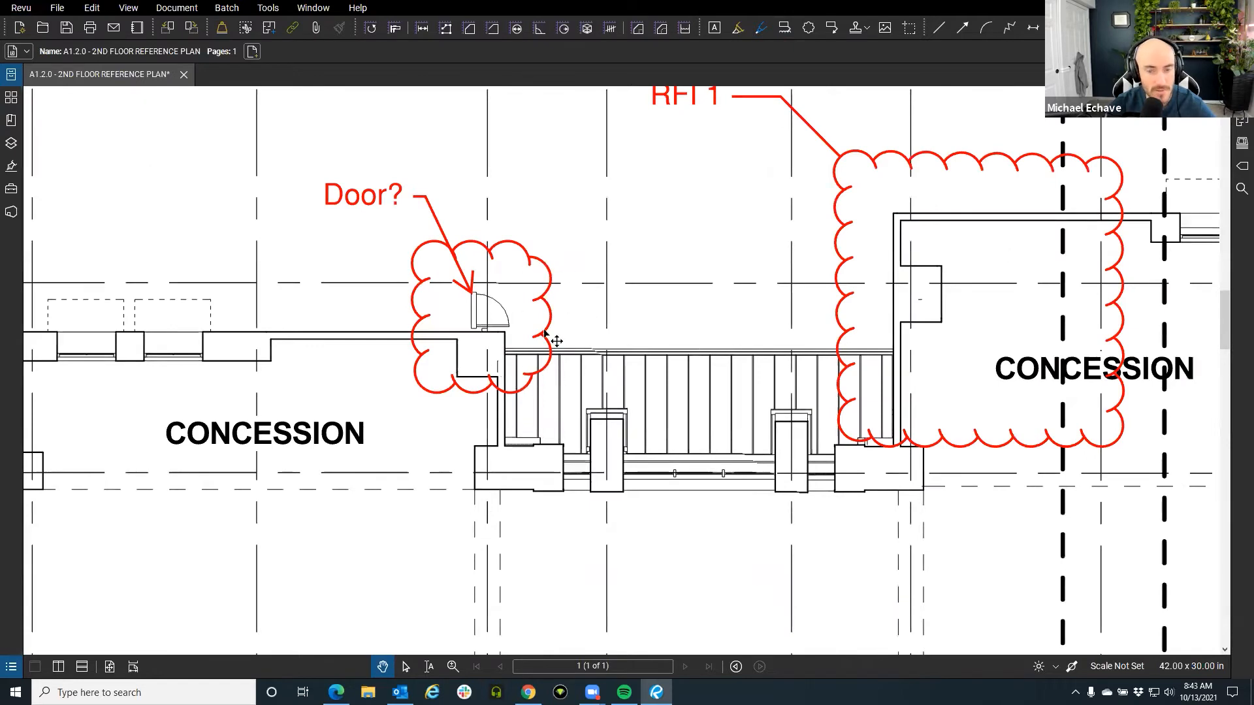
{"action": "double_click", "coordinate": [543, 333]}
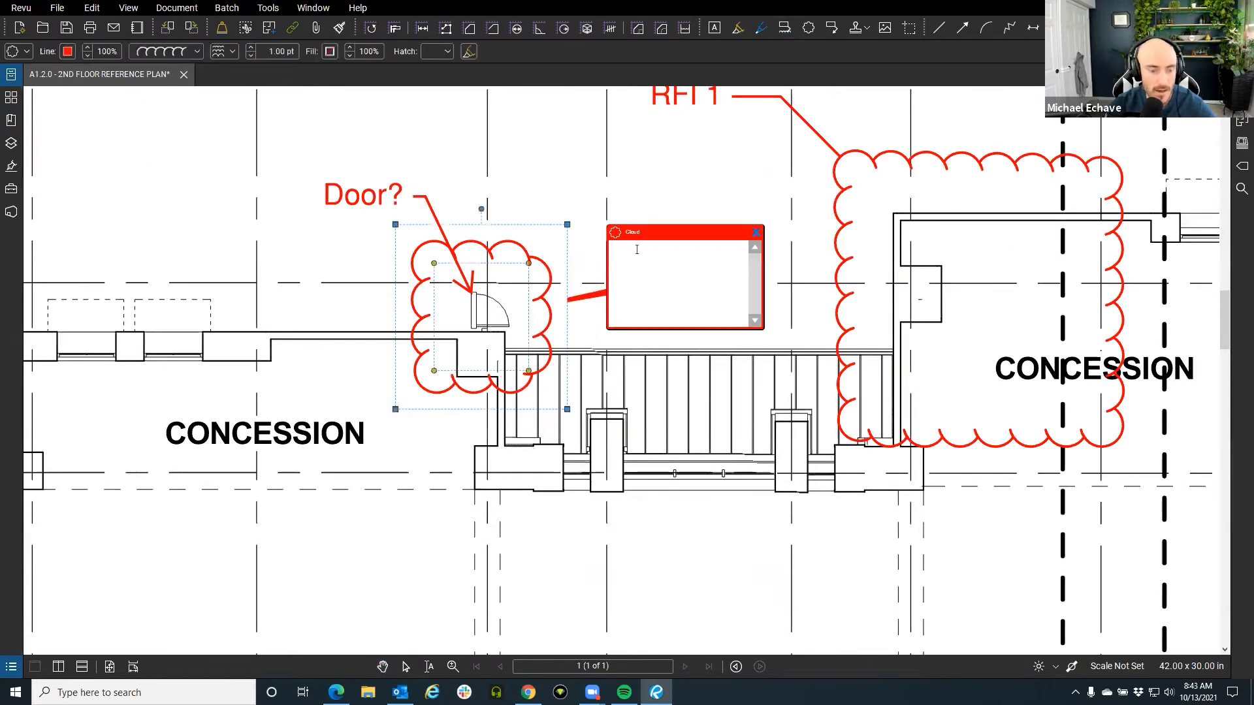
{"action": "type", "text": "Door DU"}
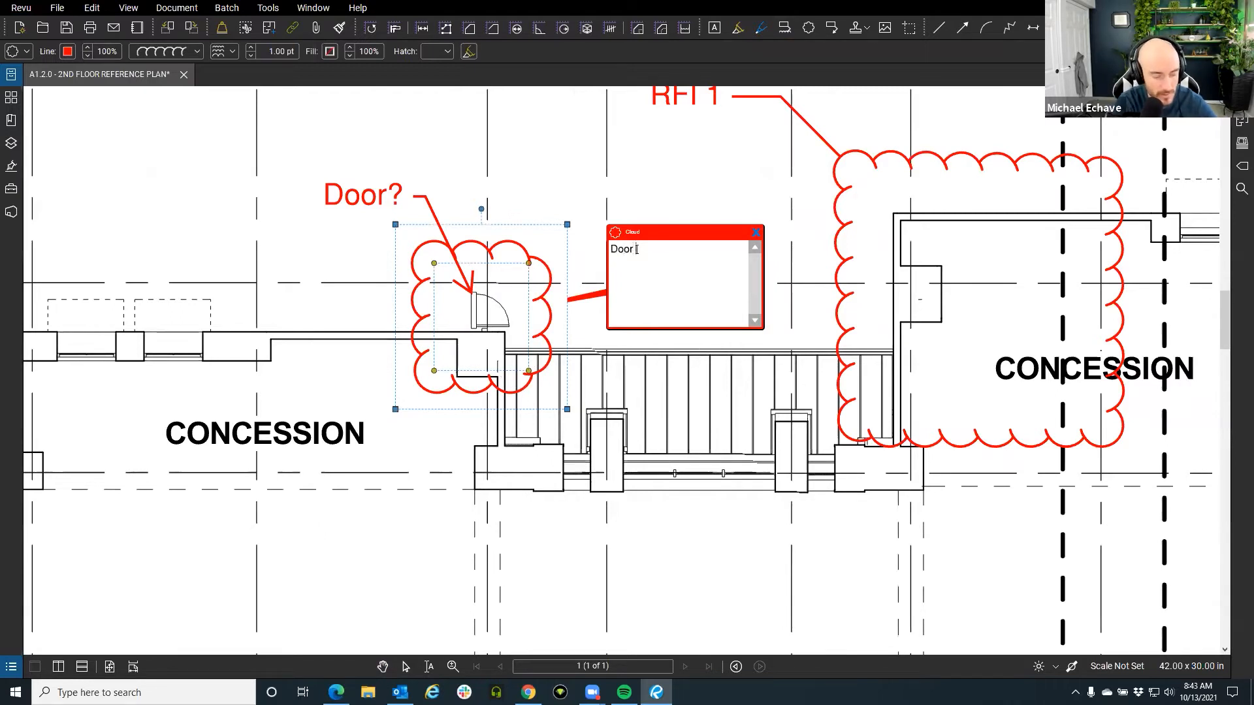
{"action": "key", "text": "BackSpace"}
{"action": "type", "text": "utside?"}
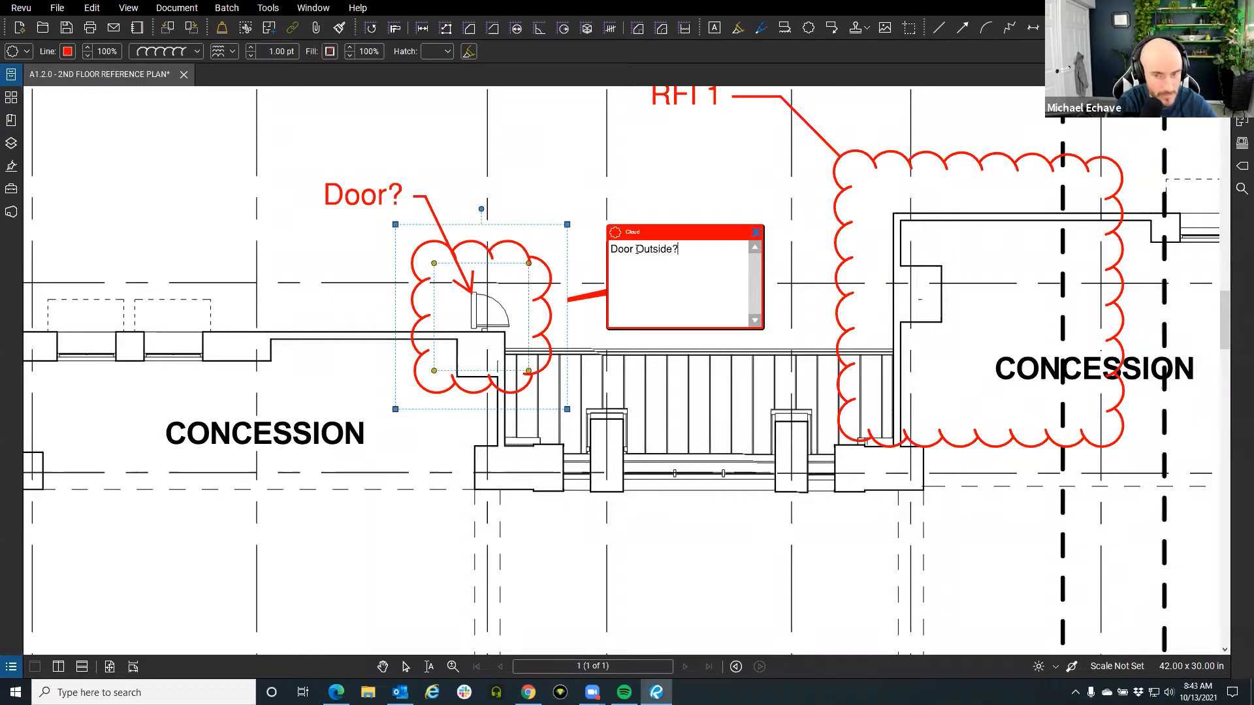
{"action": "left_click", "coordinate": [755, 232]}
{"action": "left_click", "coordinate": [632, 324]}
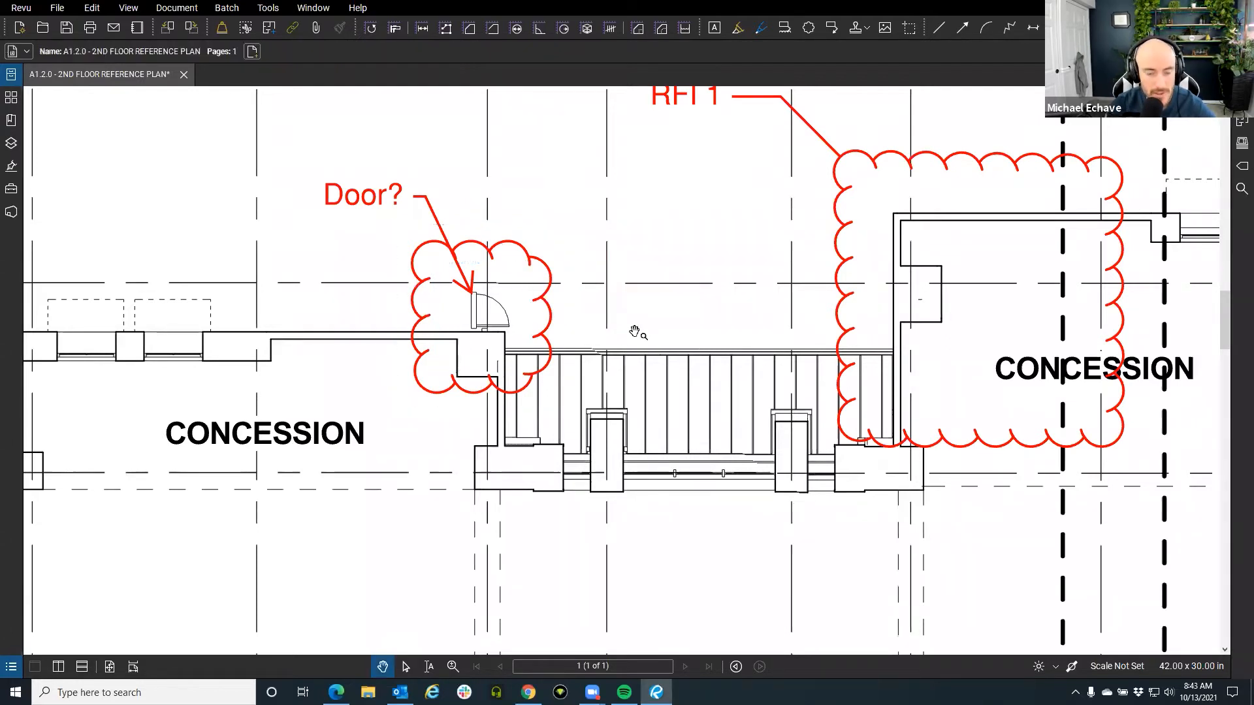
{"action": "left_click_drag", "start_coordinate": [491, 679], "coordinate": [490, 432]}
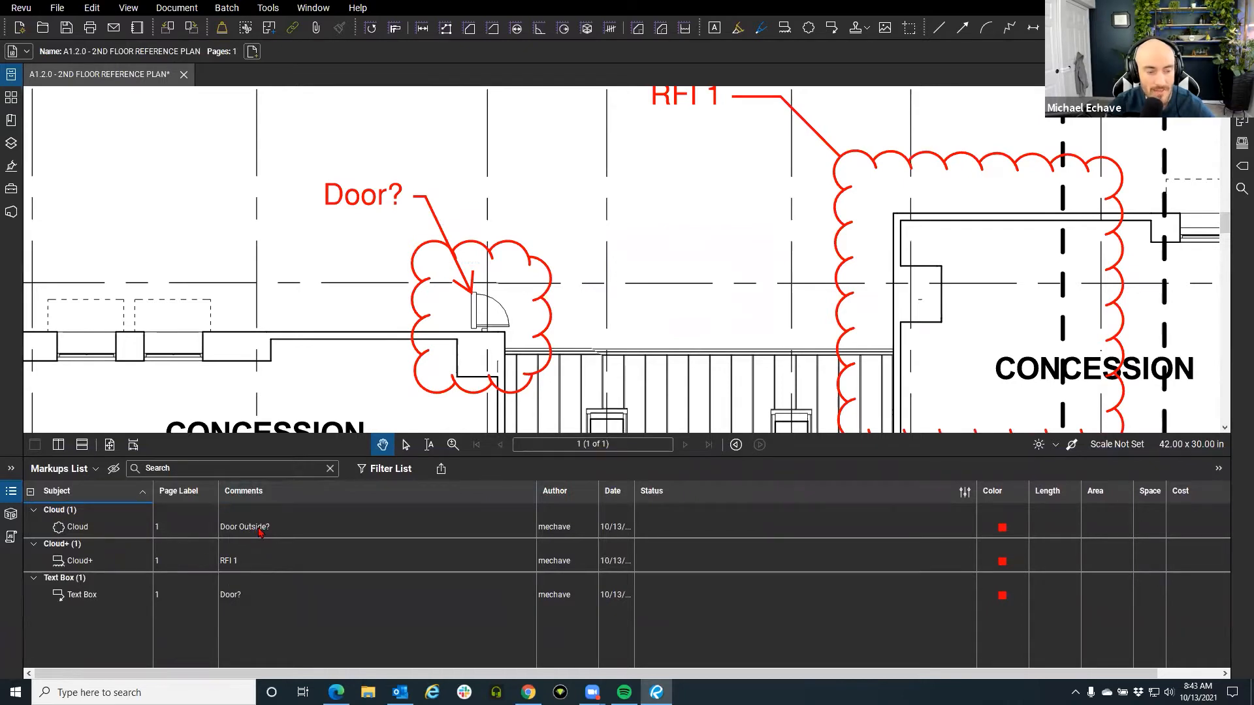
{"action": "left_click_drag", "start_coordinate": [327, 456], "coordinate": [366, 602]}
{"action": "scroll", "coordinate": [631, 292], "scroll_direction": "down", "scroll_amount": 1}
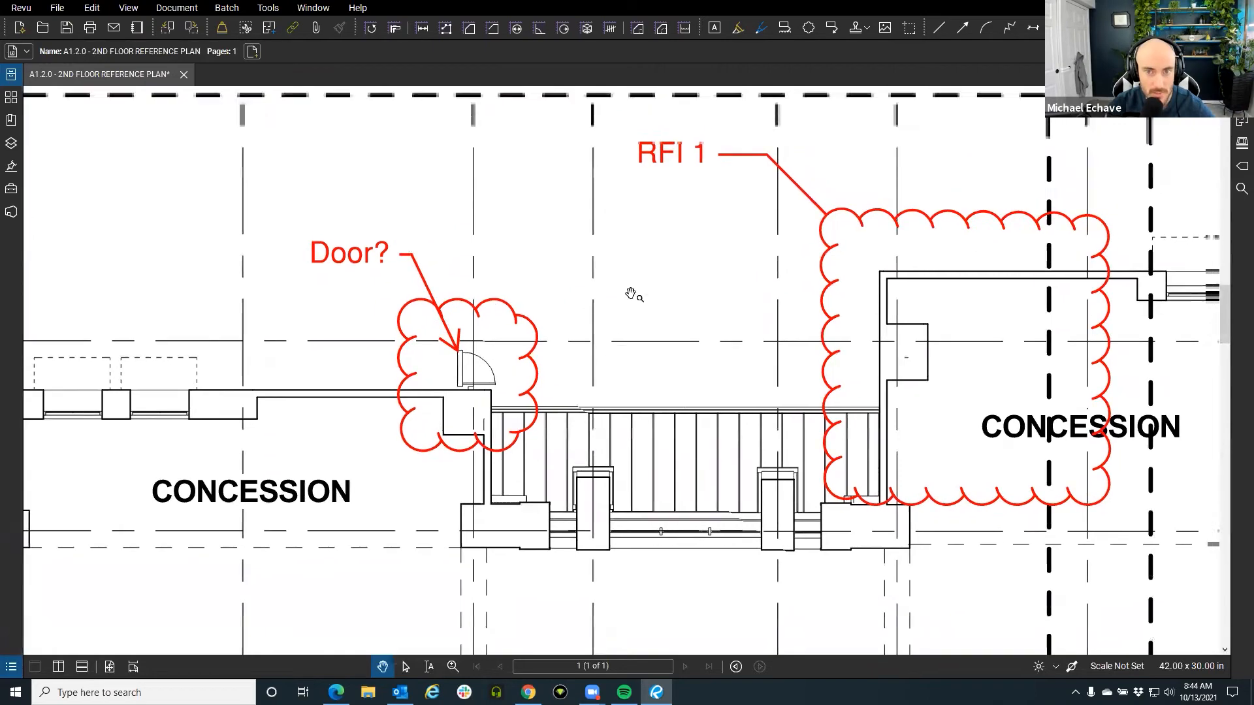
{"action": "scroll", "coordinate": [448, 364], "scroll_direction": "down", "scroll_amount": 1}
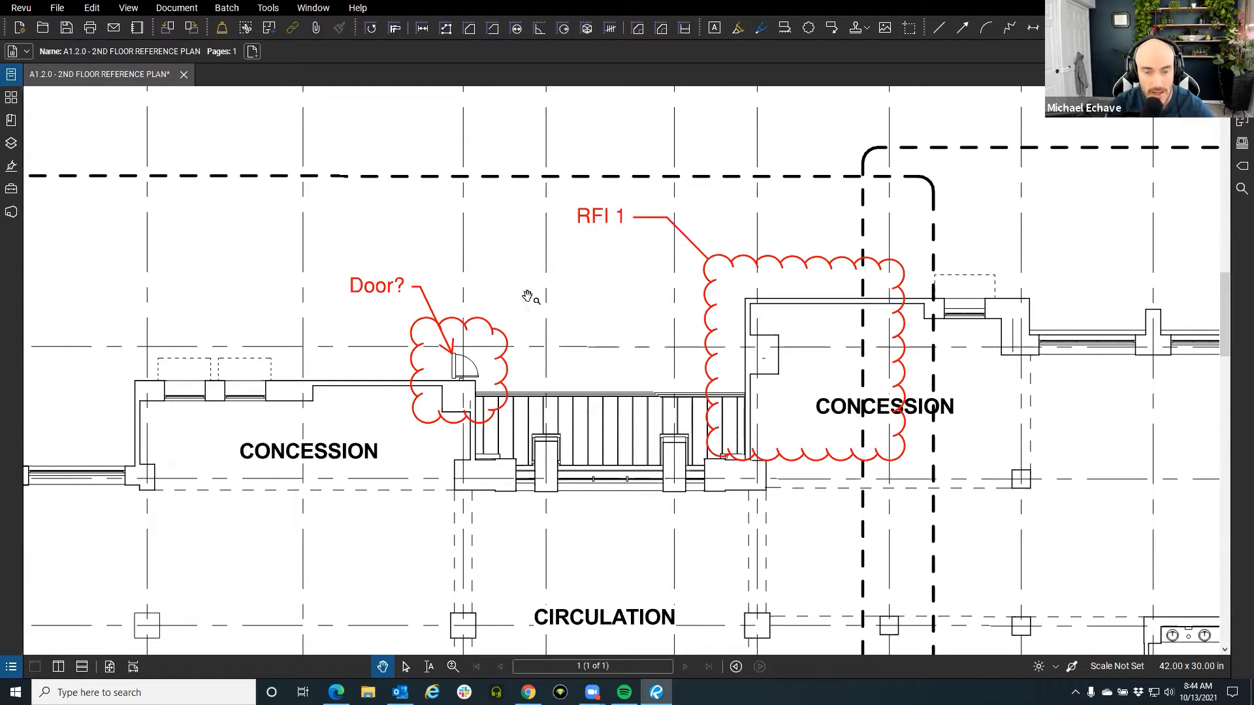
{"action": "key", "text": "ctrl"}
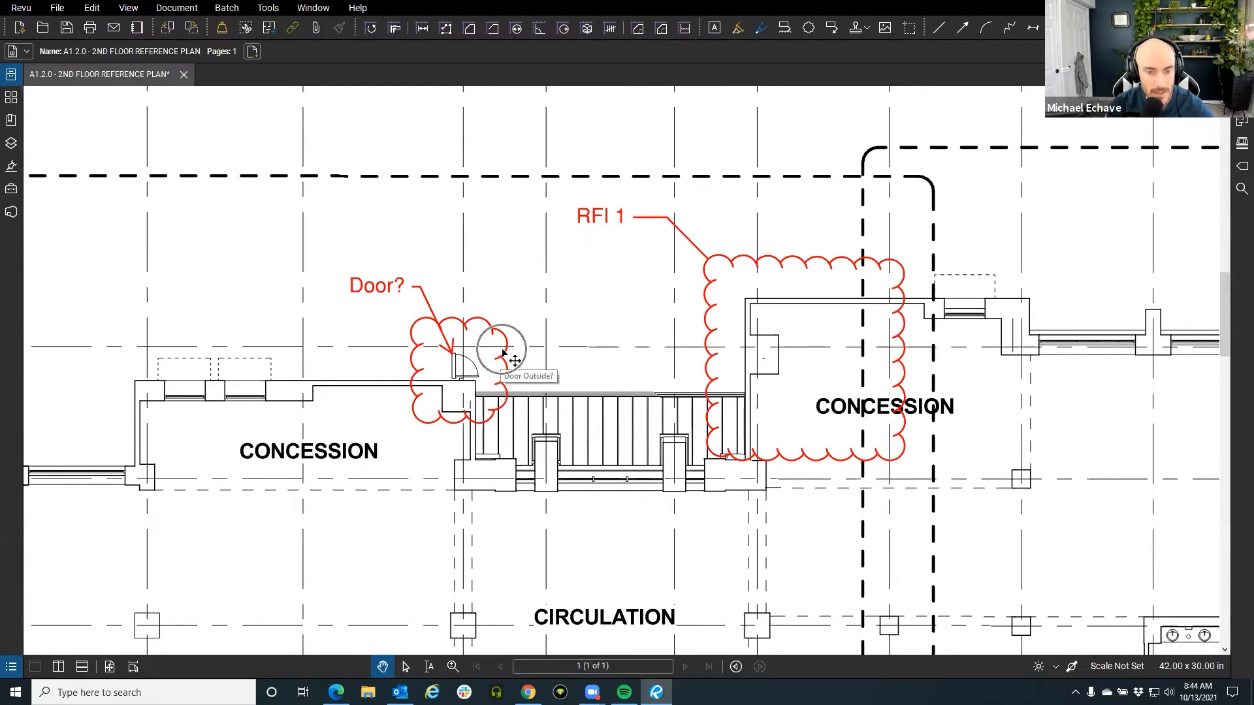
{"action": "key", "text": "ctrl"}
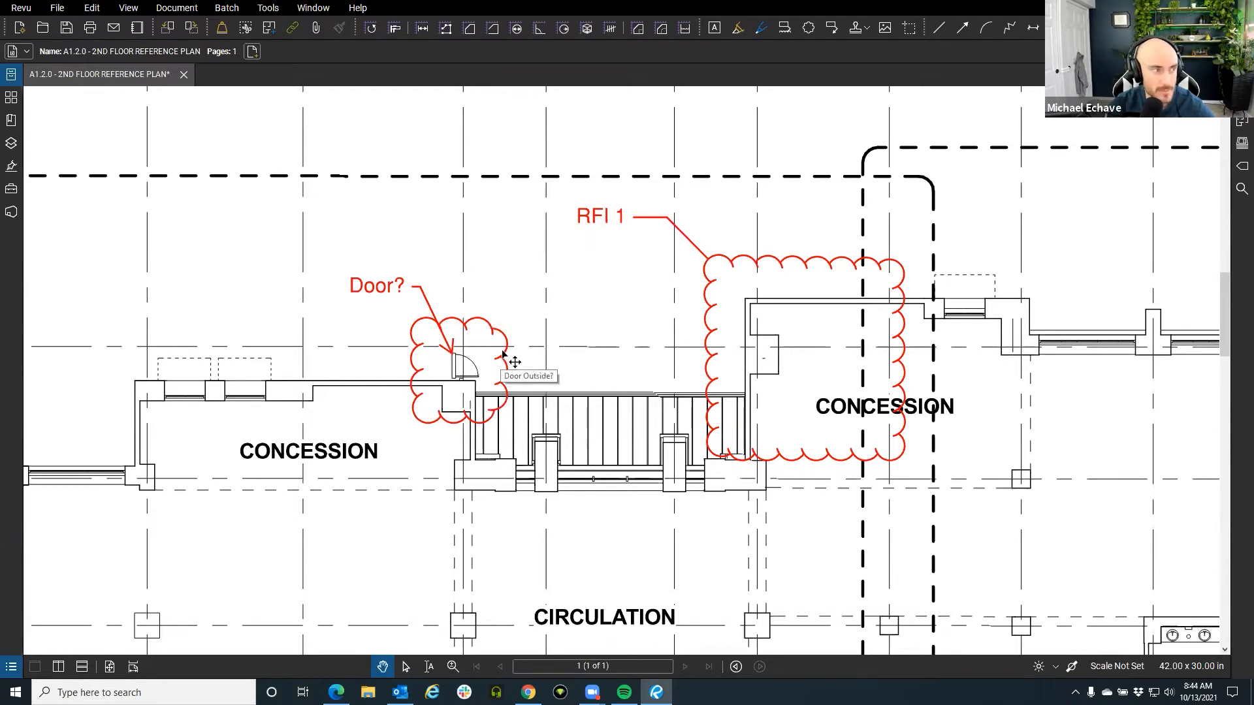
{"action": "mouse_move", "coordinate": [503, 355]}
{"action": "left_mouse_down"}
{"action": "mouse_move", "coordinate": [587, 382]}
{"action": "mouse_move", "coordinate": [635, 377]}
{"action": "left_mouse_up"}
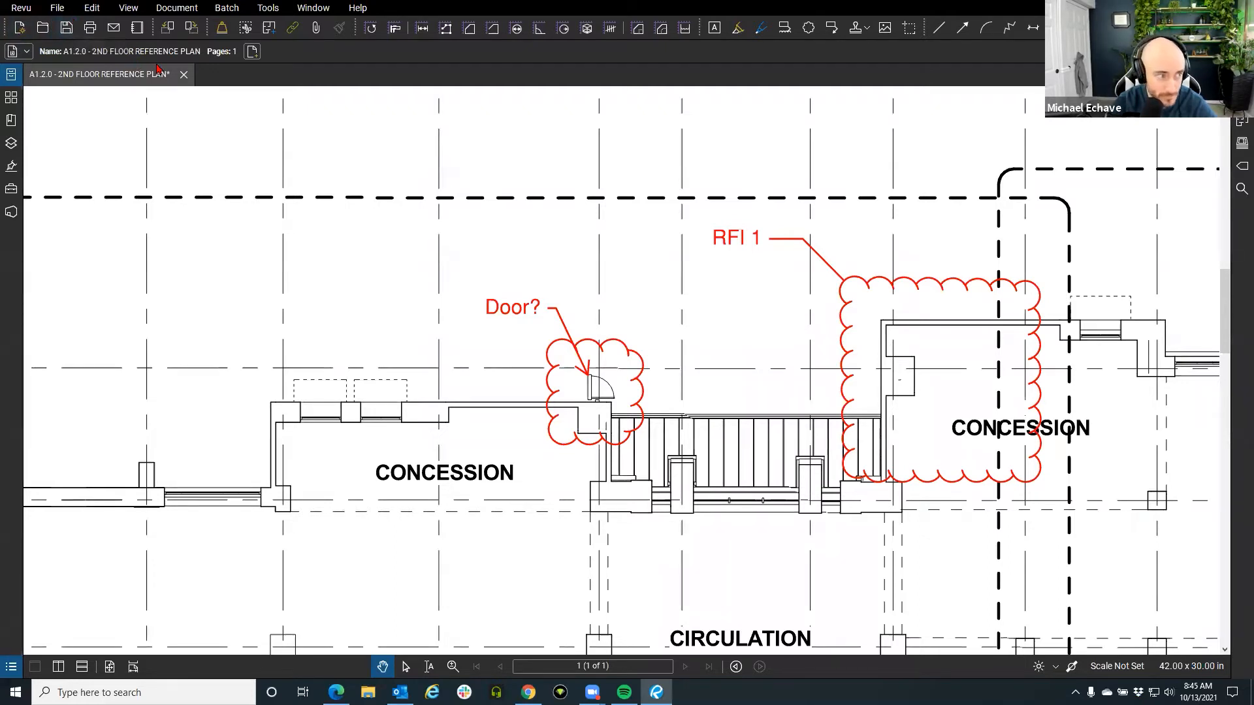
In the Open dialog, browse Autodesk Docs to ATG USA 1 and the ME - Revu Integration project.
{"action": "left_click", "coordinate": [54, 10]}
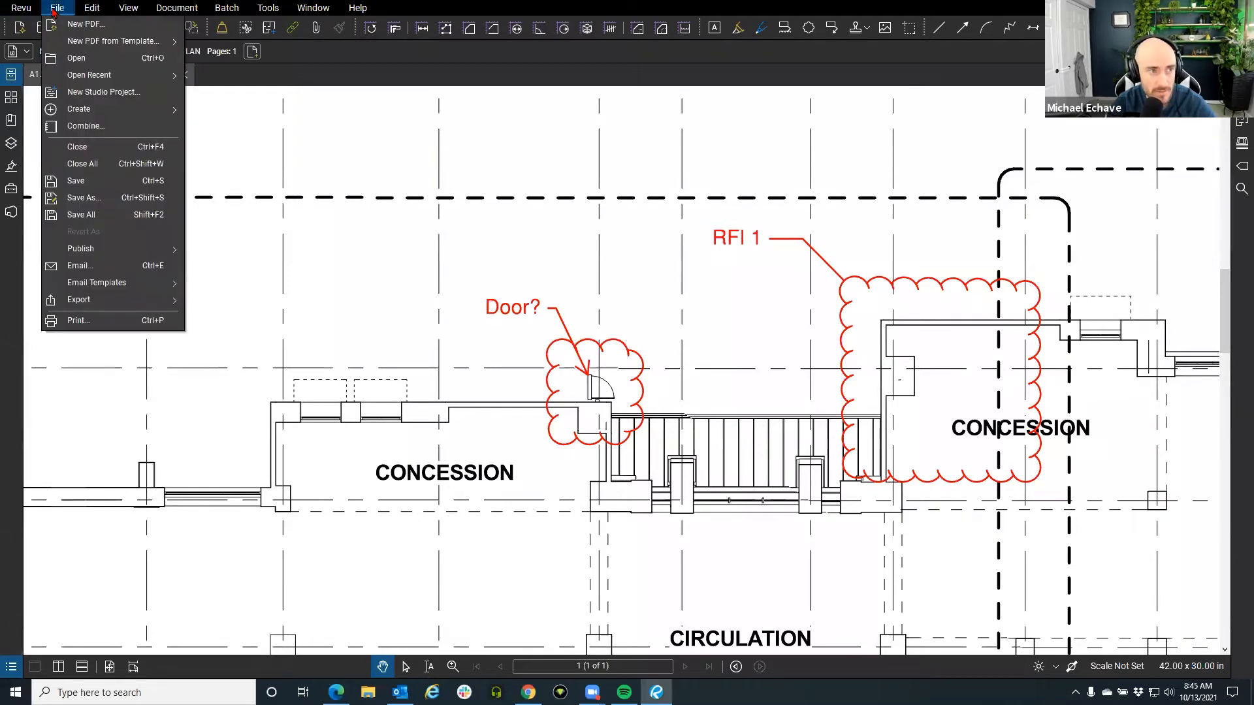
{"action": "left_click", "coordinate": [105, 63]}
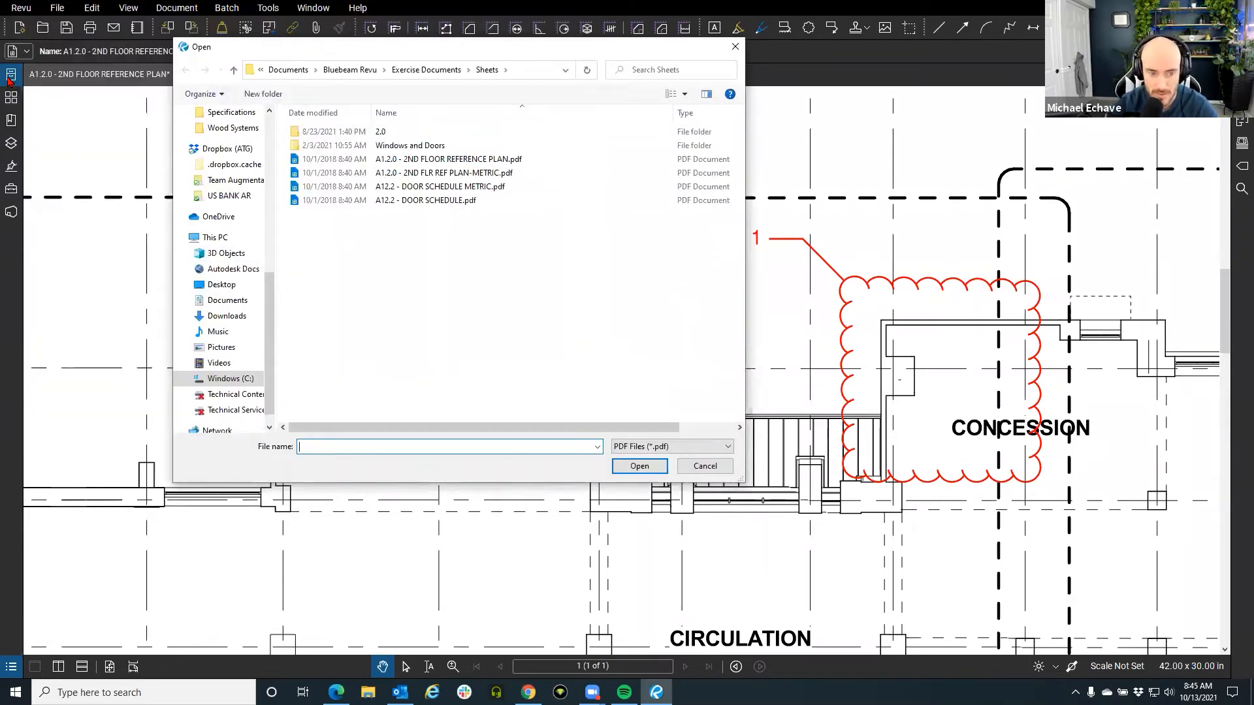
{"action": "left_click", "coordinate": [222, 273]}
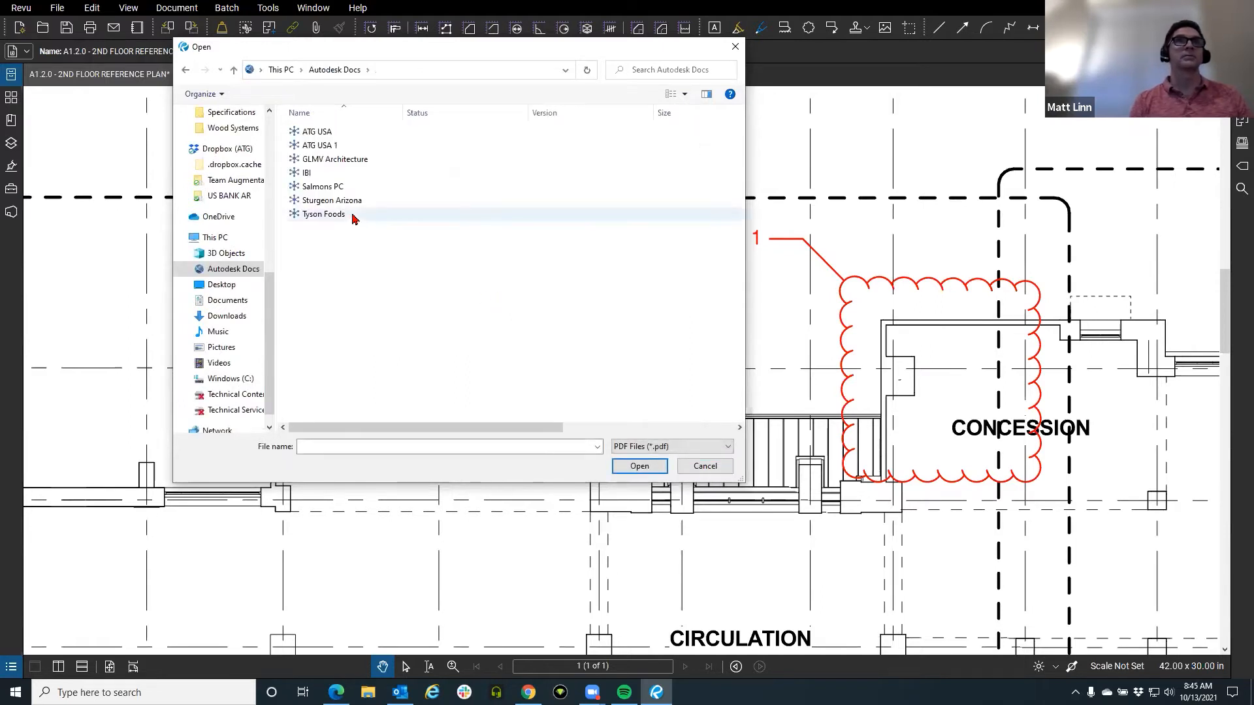
{"action": "left_click", "coordinate": [355, 147]}
{"action": "left_click", "coordinate": [640, 467]}
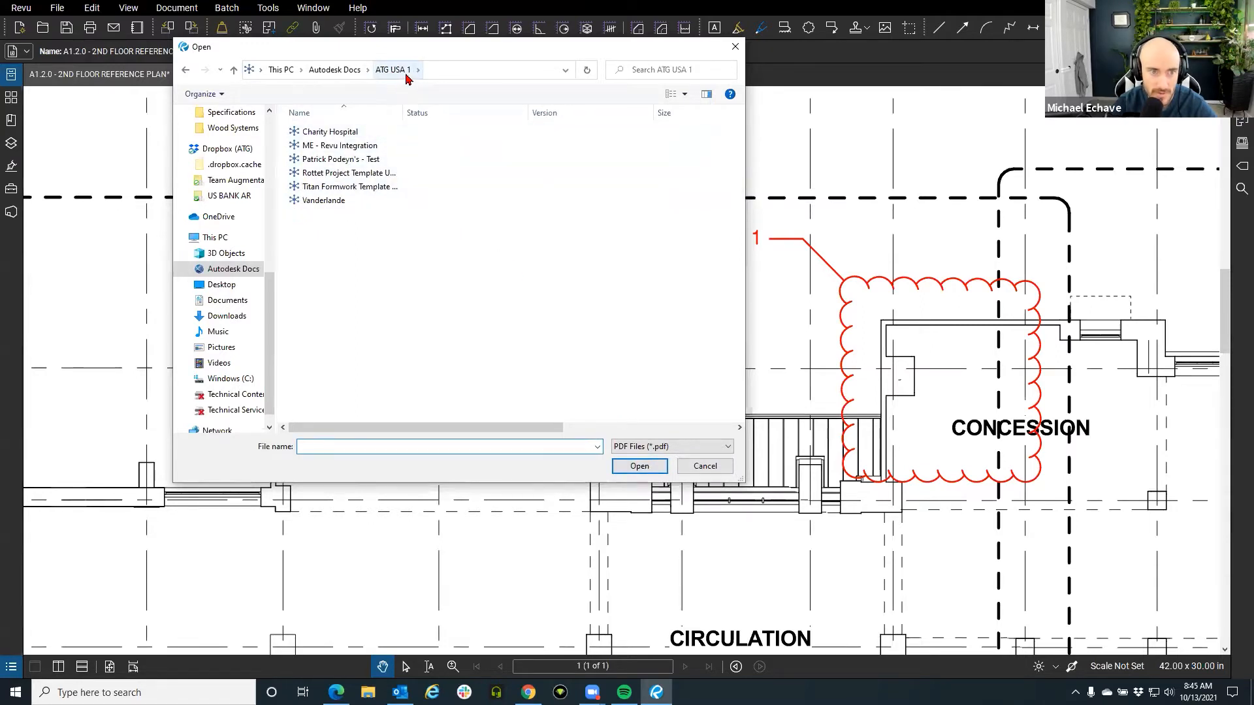
{"action": "left_click", "coordinate": [347, 148]}
{"action": "left_click", "coordinate": [646, 465]}
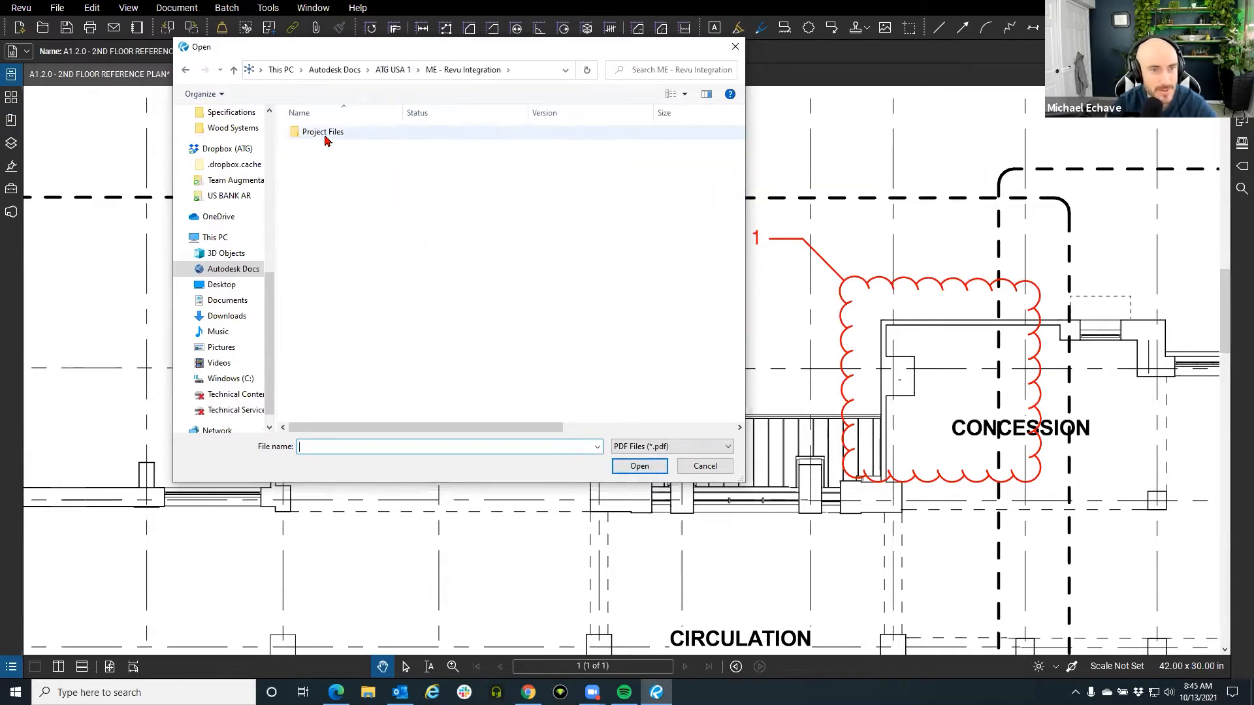
Open the S-301 Building Sections PDF from Project Files > Struc.
{"action": "double_click", "coordinate": [324, 133]}
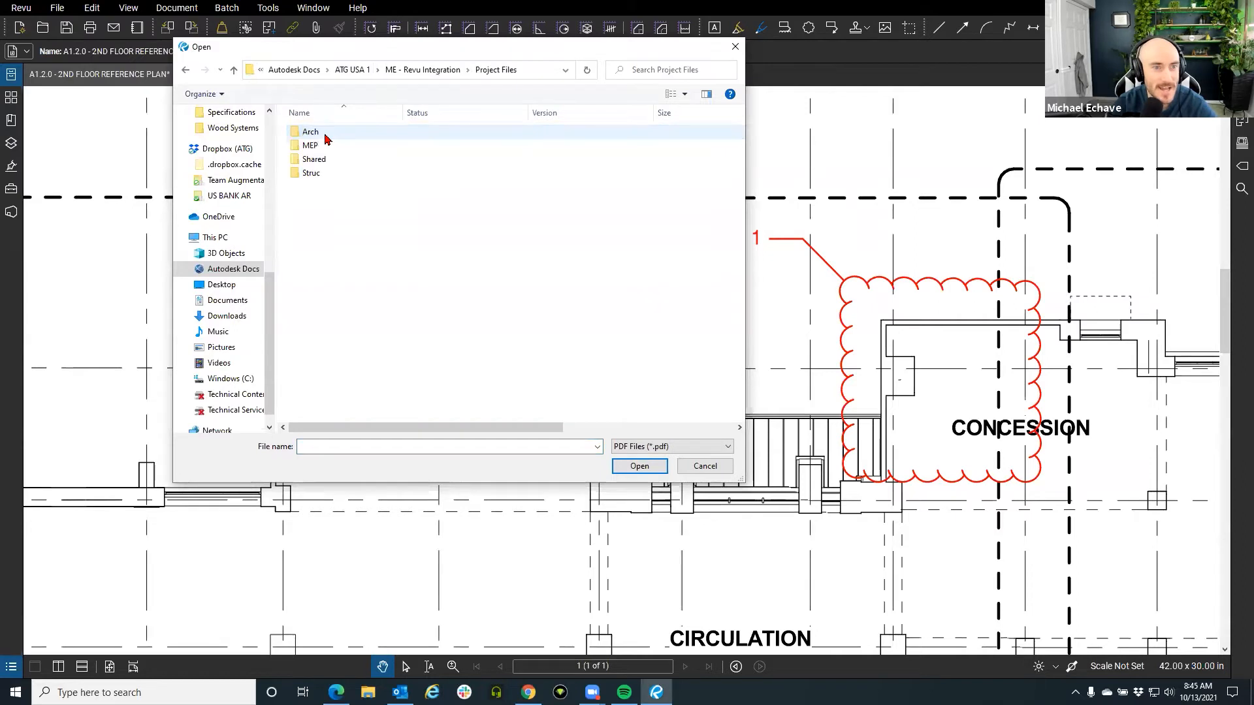
{"action": "double_click", "coordinate": [324, 173]}
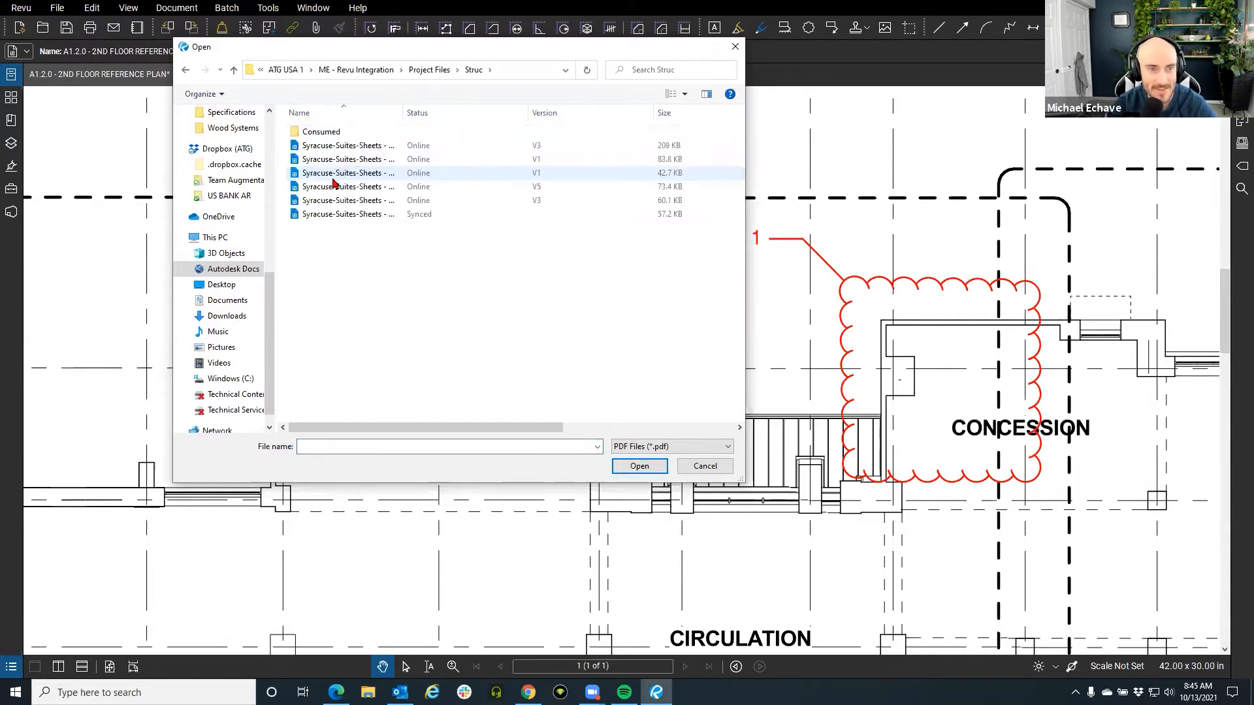
{"action": "left_click_drag", "start_coordinate": [404, 113], "coordinate": [471, 115]}
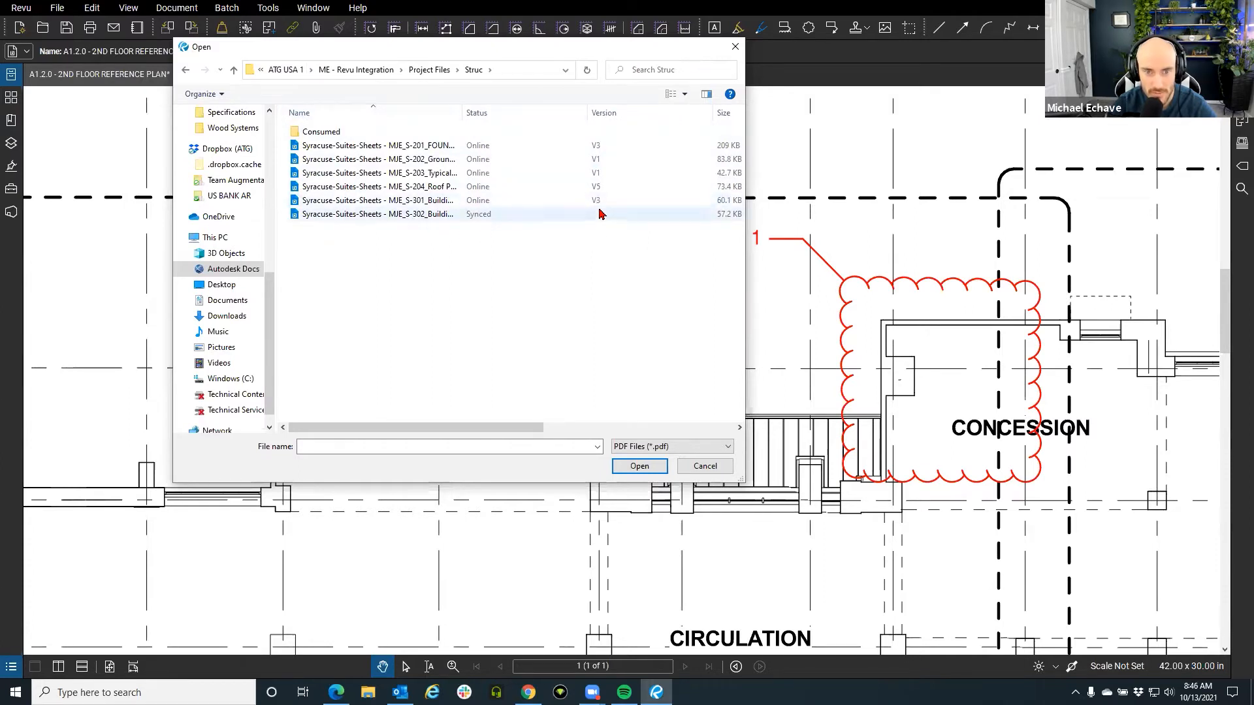
{"action": "left_click", "coordinate": [418, 202]}
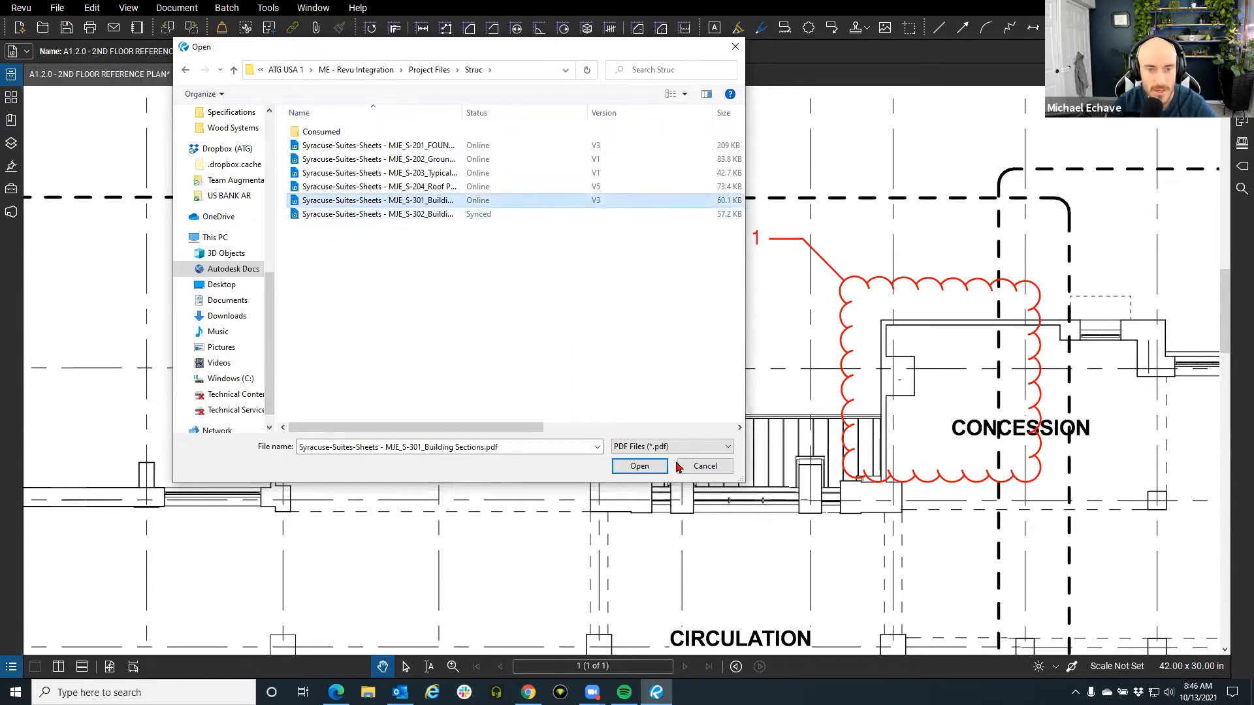
{"action": "left_click", "coordinate": [631, 474]}
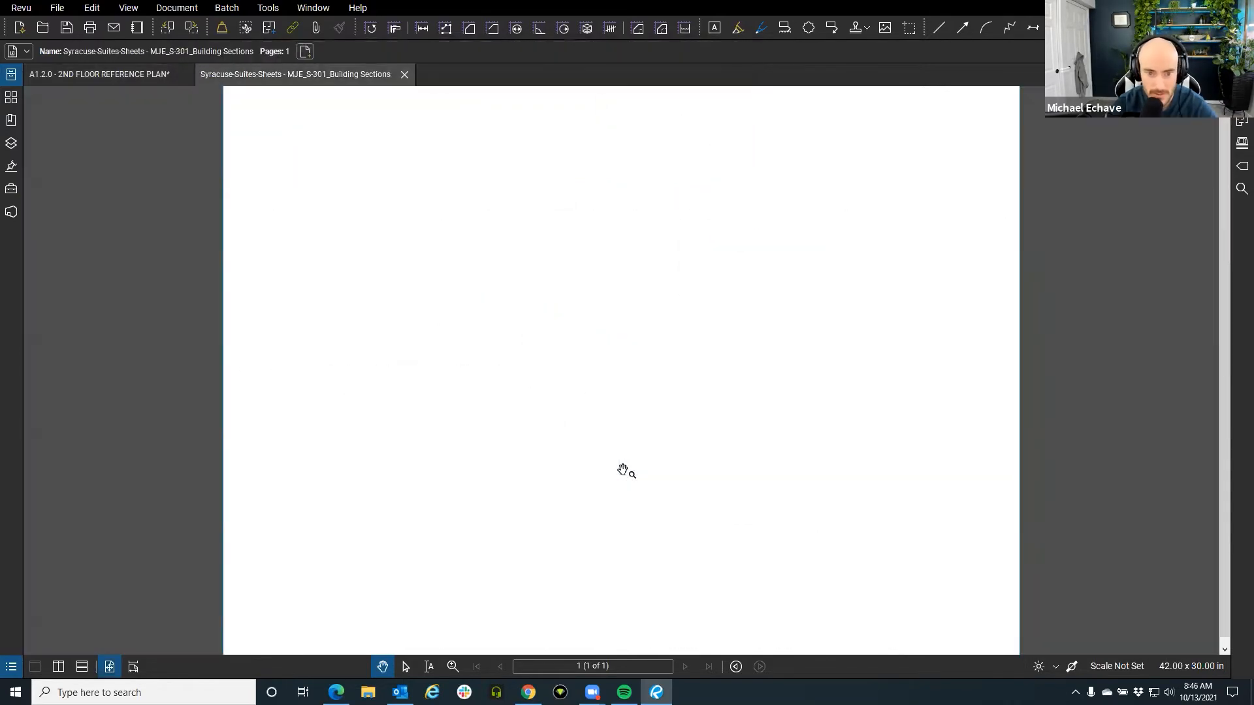
Draw a cloud on the S-301 sheet, then save and close that tab.
{"action": "left_click", "coordinate": [808, 28]}
{"action": "left_click_drag", "start_coordinate": [426, 295], "coordinate": [511, 357]}
{"action": "right_click", "coordinate": [269, 76]}
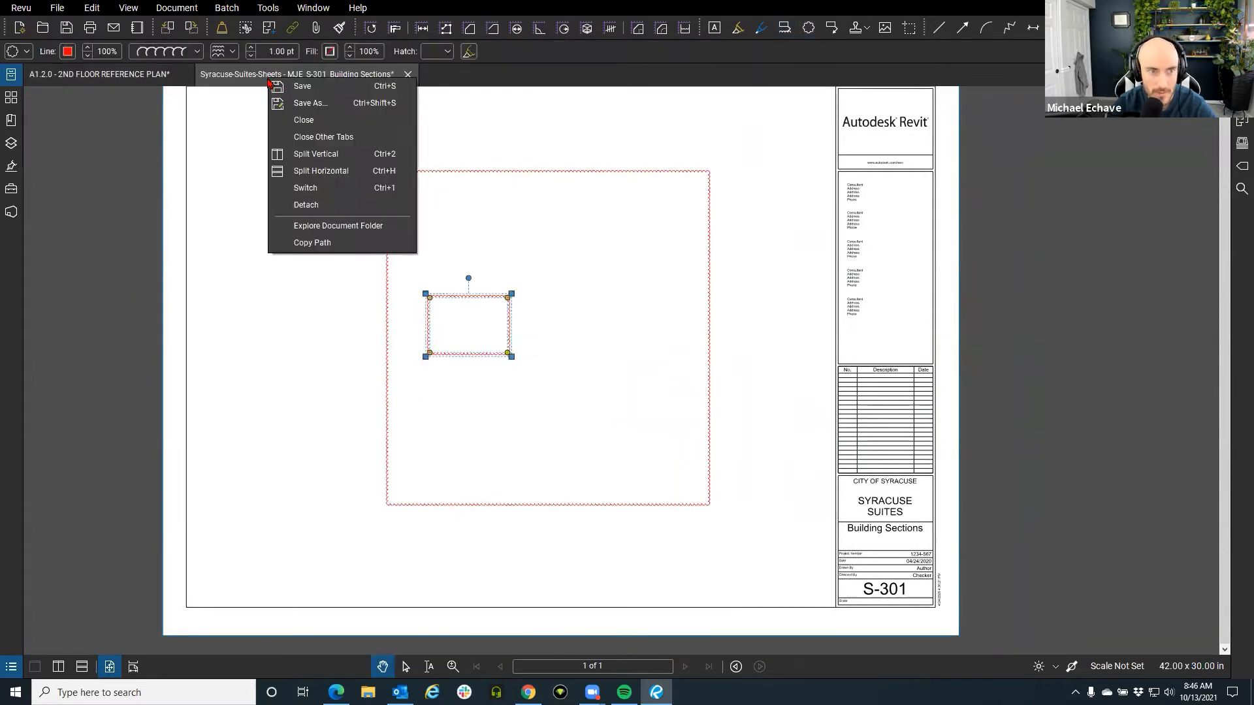
{"action": "left_click", "coordinate": [302, 86]}
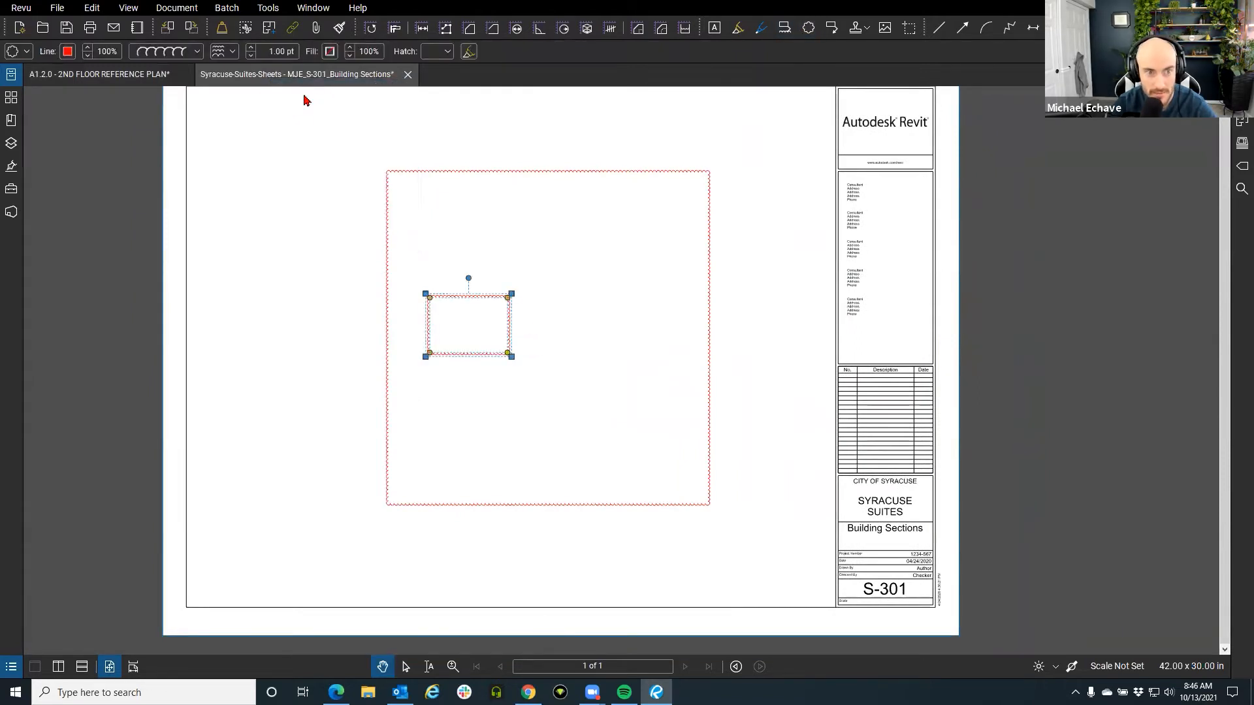
{"action": "left_click", "coordinate": [405, 74]}
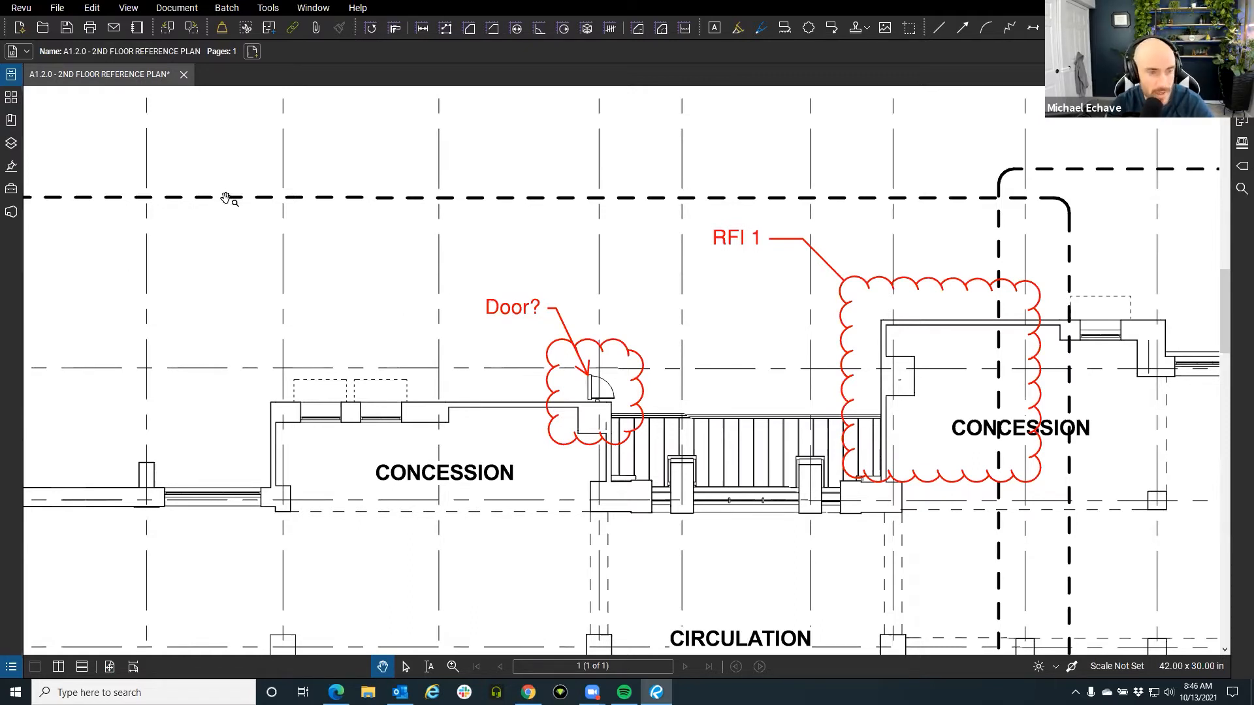
Switch File Access to Explorer, browse to C:\ and view it in Windows File Explorer.
{"action": "left_click", "coordinate": [11, 74]}
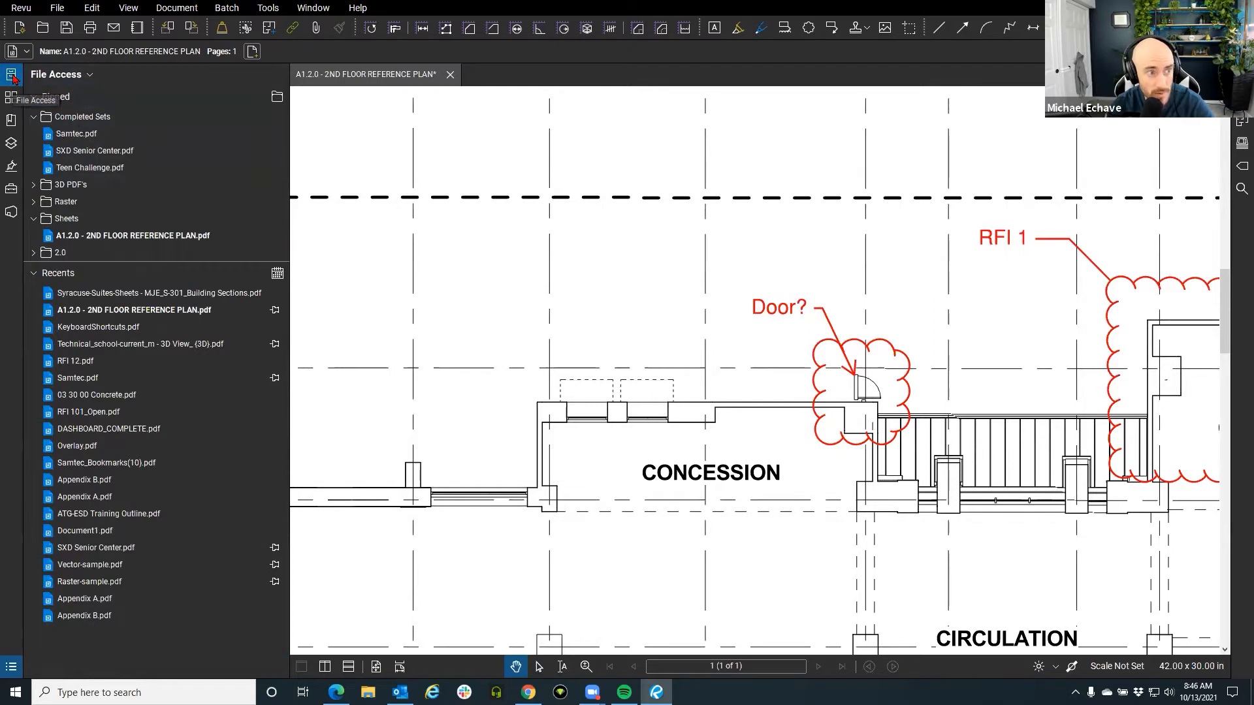
{"action": "left_click", "coordinate": [81, 77]}
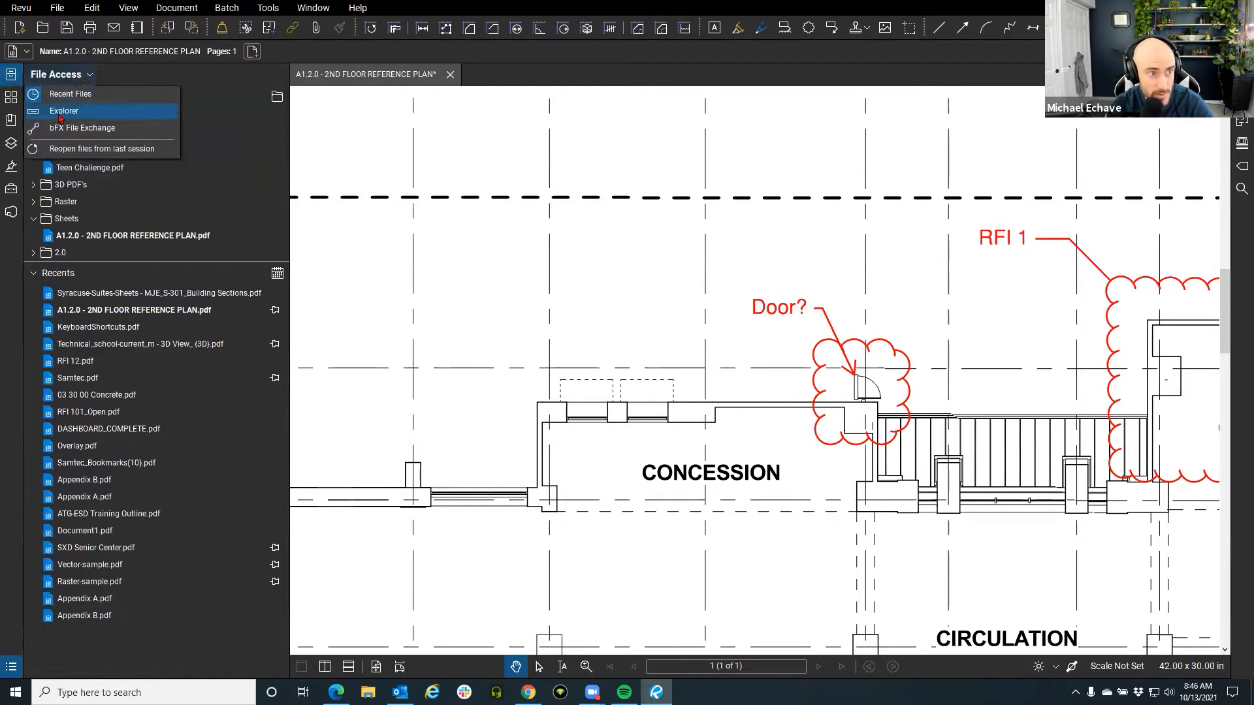
{"action": "left_click", "coordinate": [60, 114]}
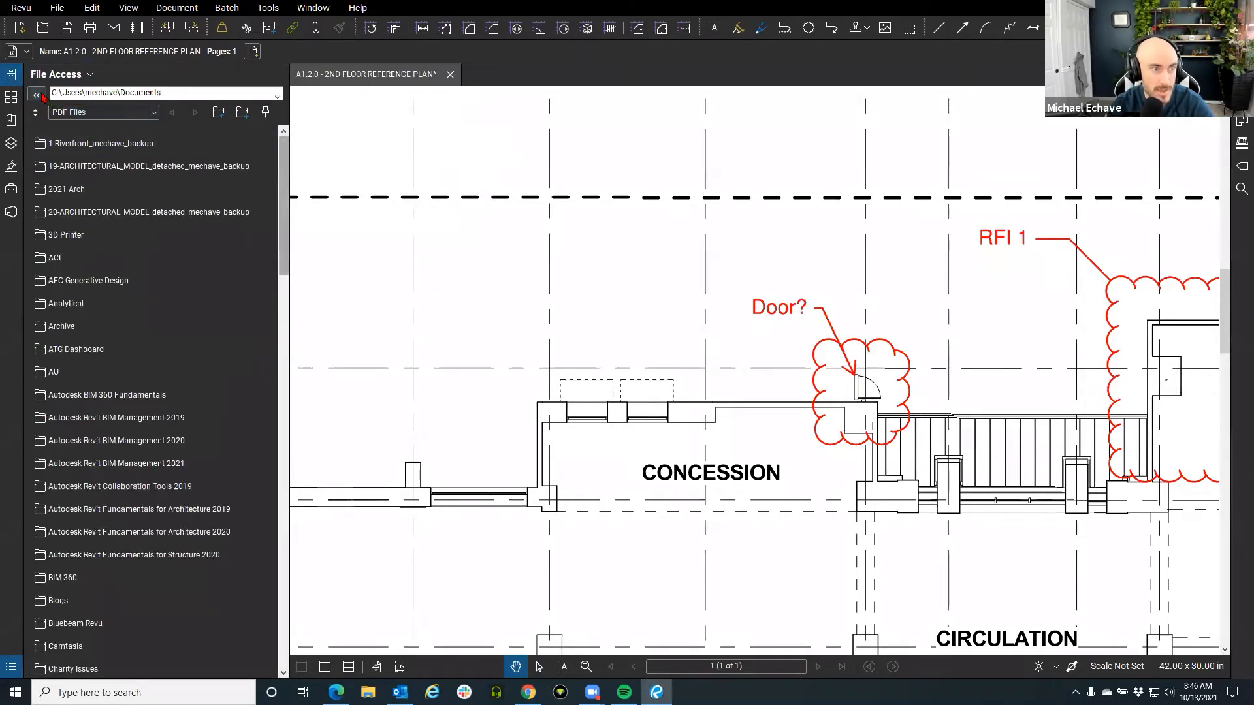
{"action": "left_click", "coordinate": [39, 96]}
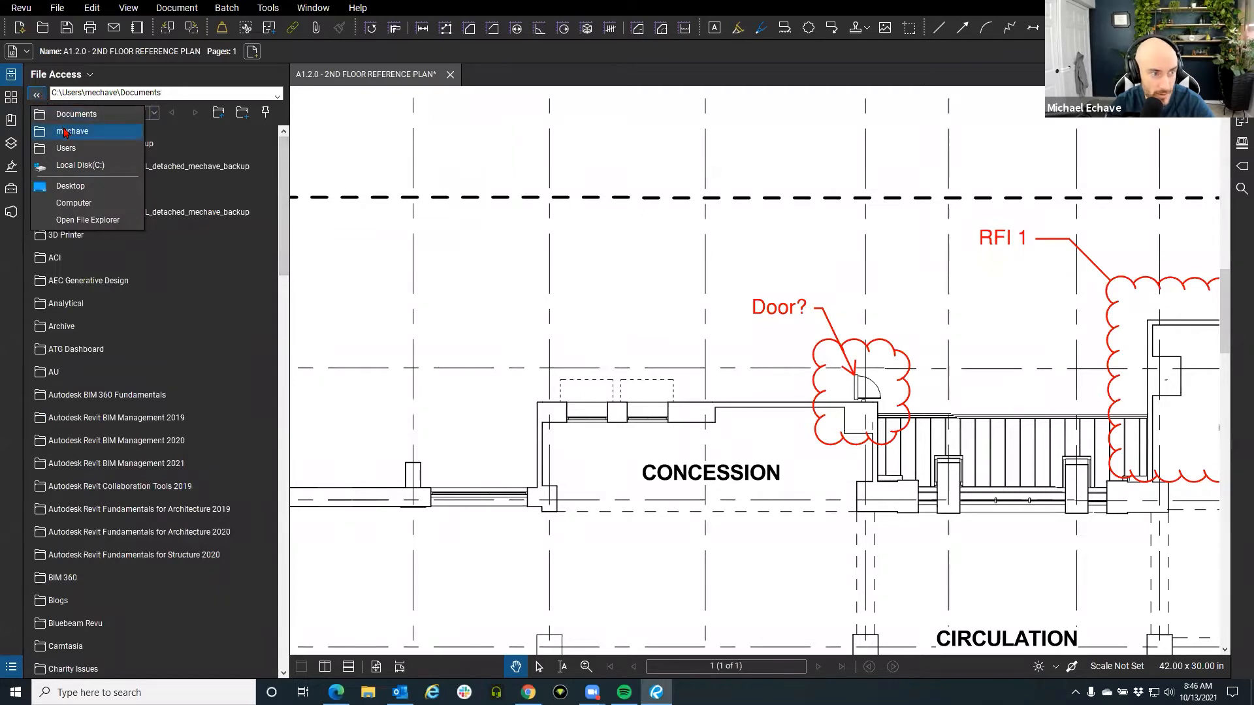
{"action": "left_click", "coordinate": [97, 168]}
{"action": "left_click", "coordinate": [37, 94]}
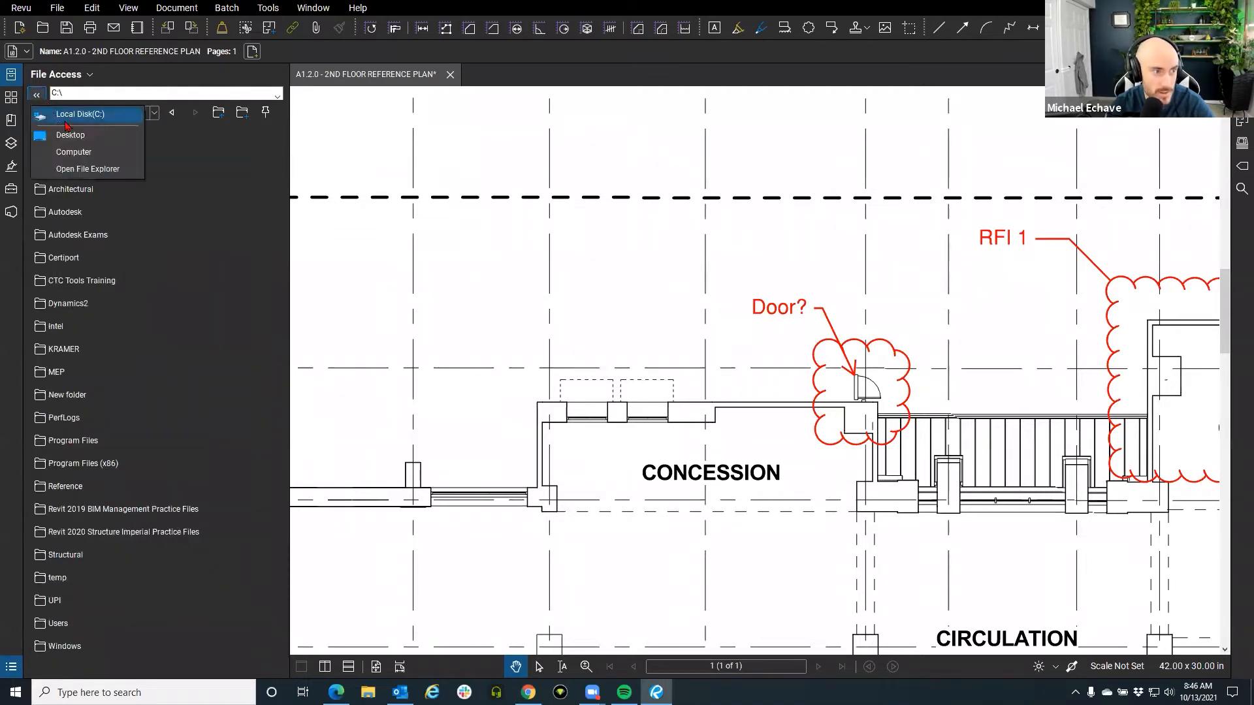
{"action": "left_click", "coordinate": [90, 169]}
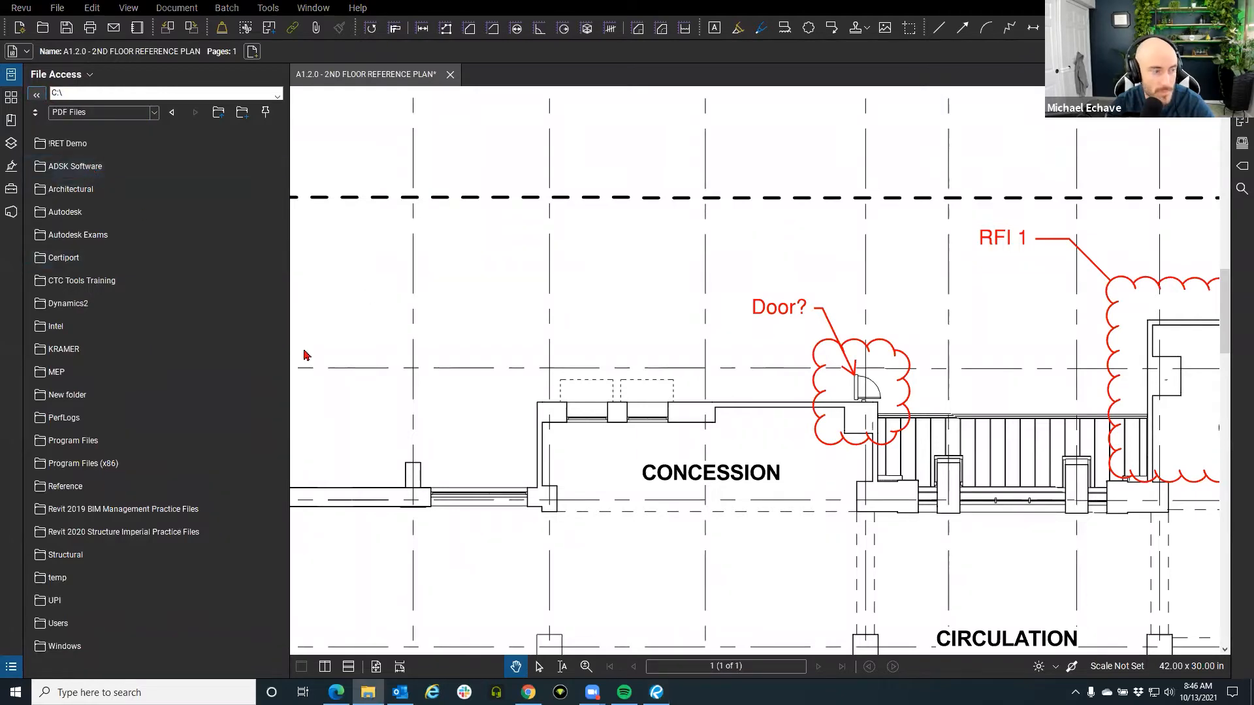
{"action": "left_click", "coordinate": [370, 378]}
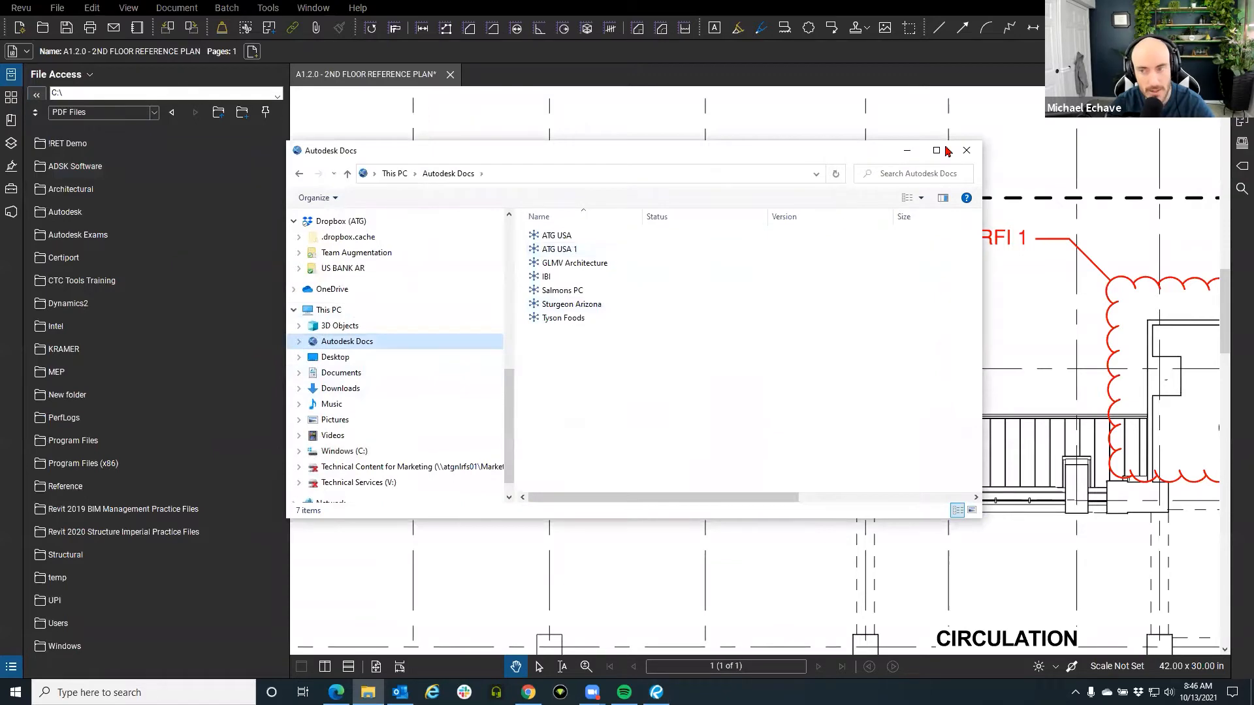
{"action": "left_click", "coordinate": [967, 150]}
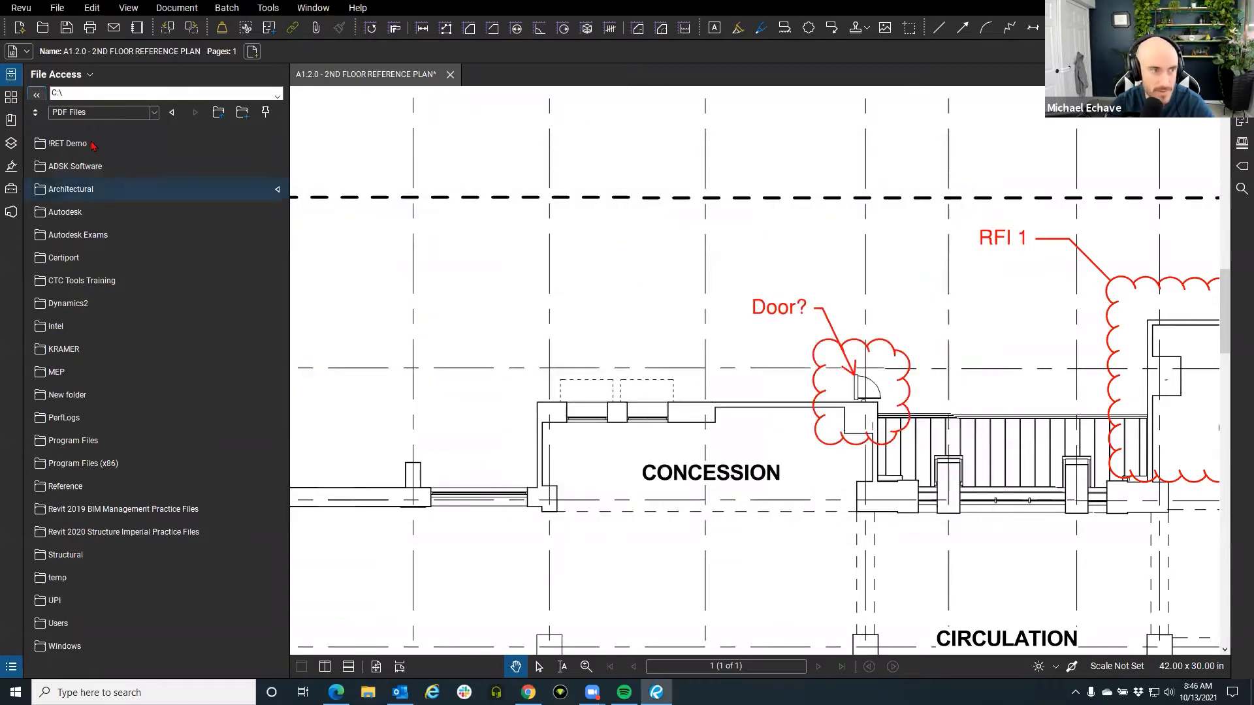
Return the File Access panel to the pinned and recent files list.
{"action": "left_click", "coordinate": [12, 77]}
{"action": "left_click", "coordinate": [12, 76]}
{"action": "left_click", "coordinate": [82, 76]}
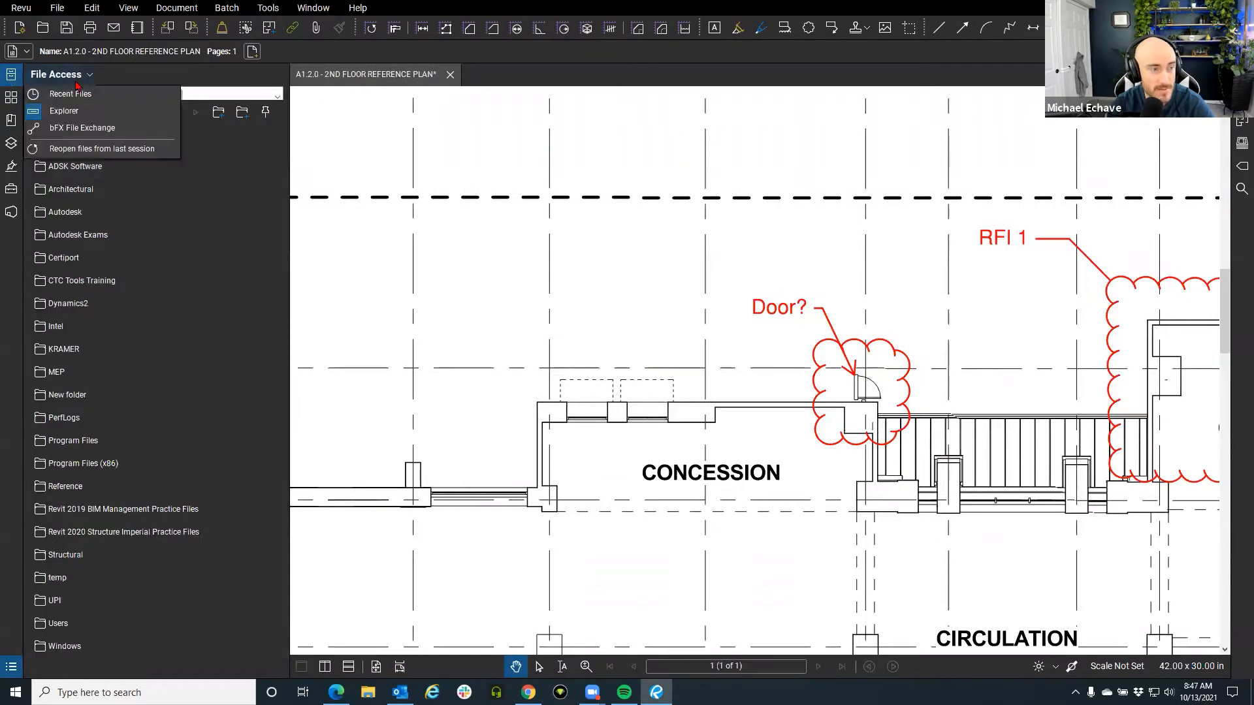
{"action": "left_click", "coordinate": [76, 96]}
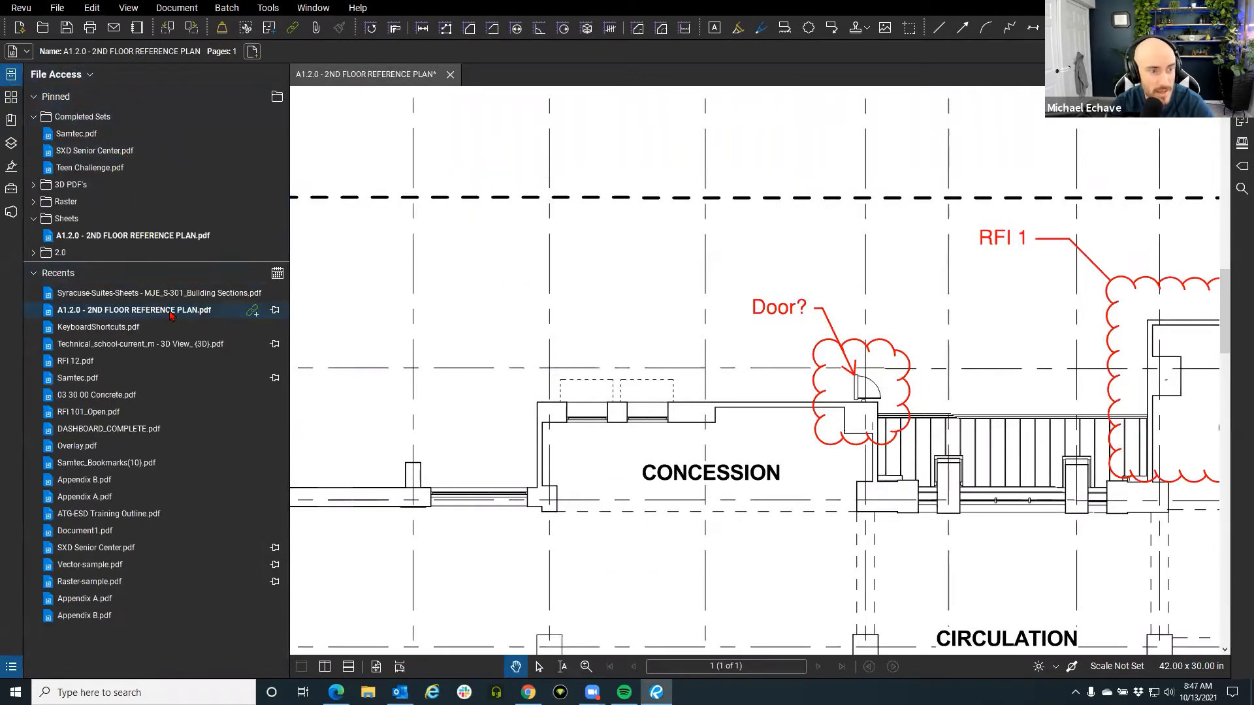
{"action": "mouse_move", "coordinate": [195, 298]}
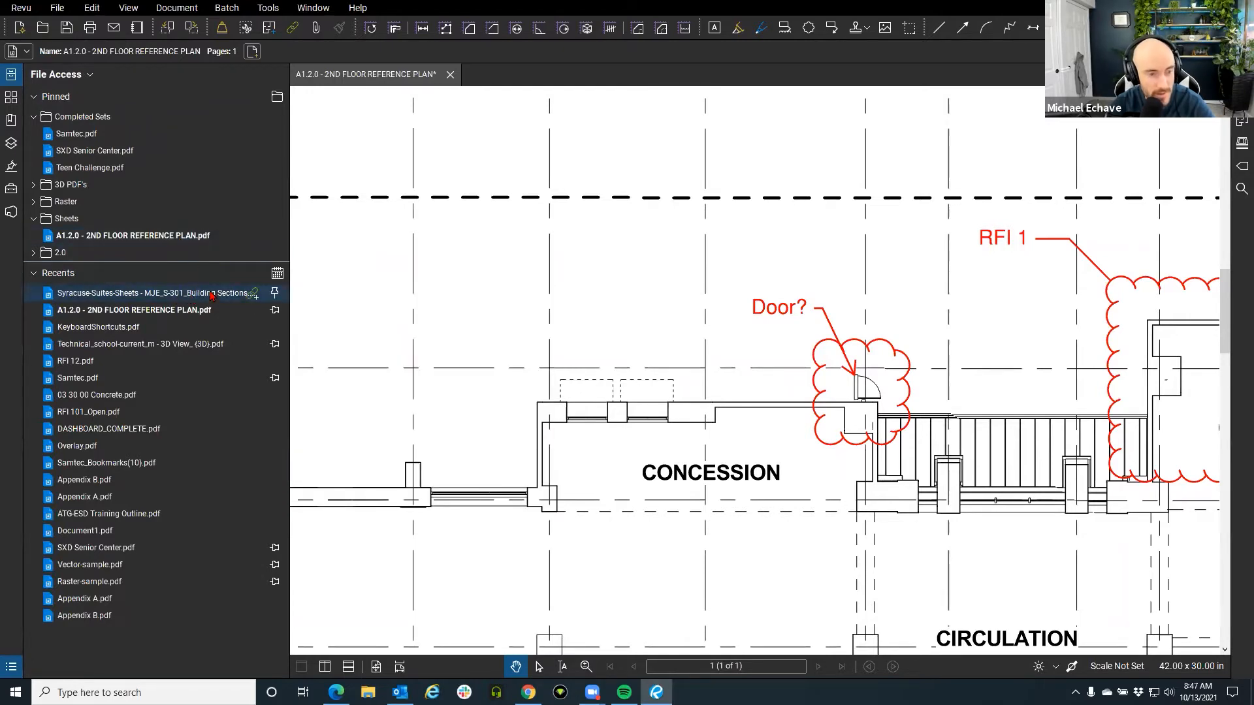
{"action": "mouse_move", "coordinate": [133, 322]}
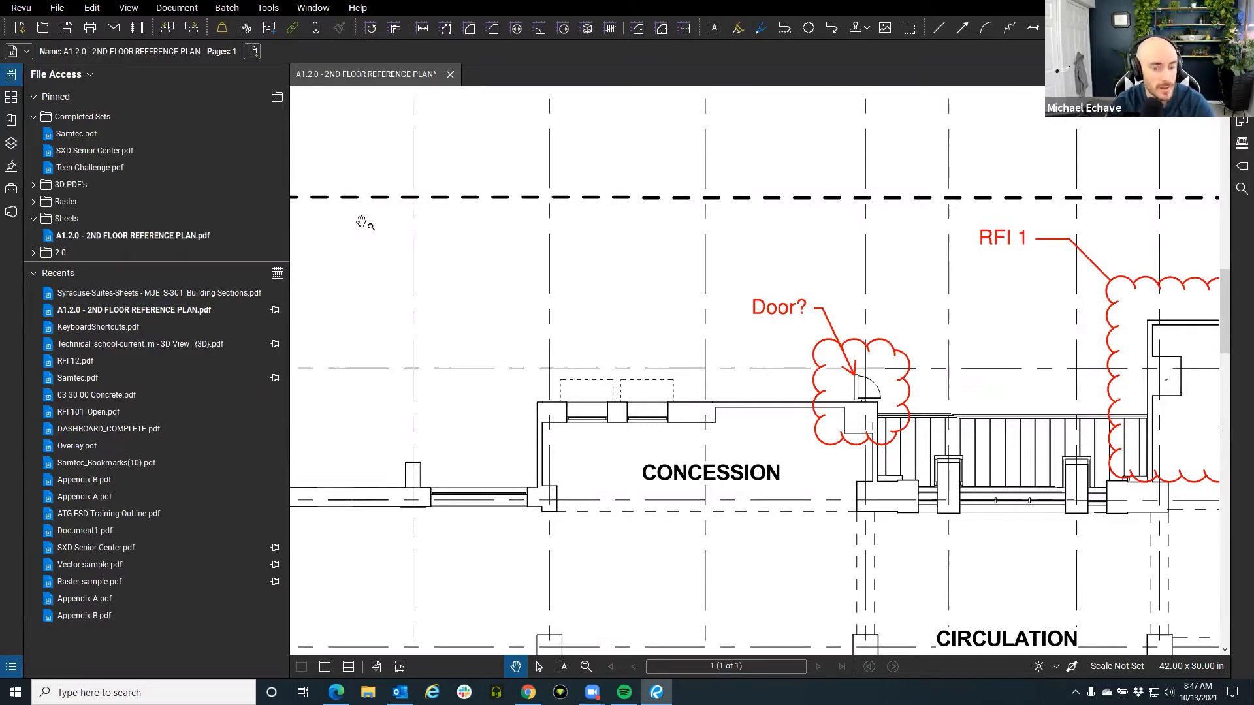
Draw a cloud markup above the left CONCESSION space.
{"action": "left_click", "coordinate": [10, 74]}
{"action": "scroll", "coordinate": [723, 393], "scroll_direction": "down", "scroll_amount": 2}
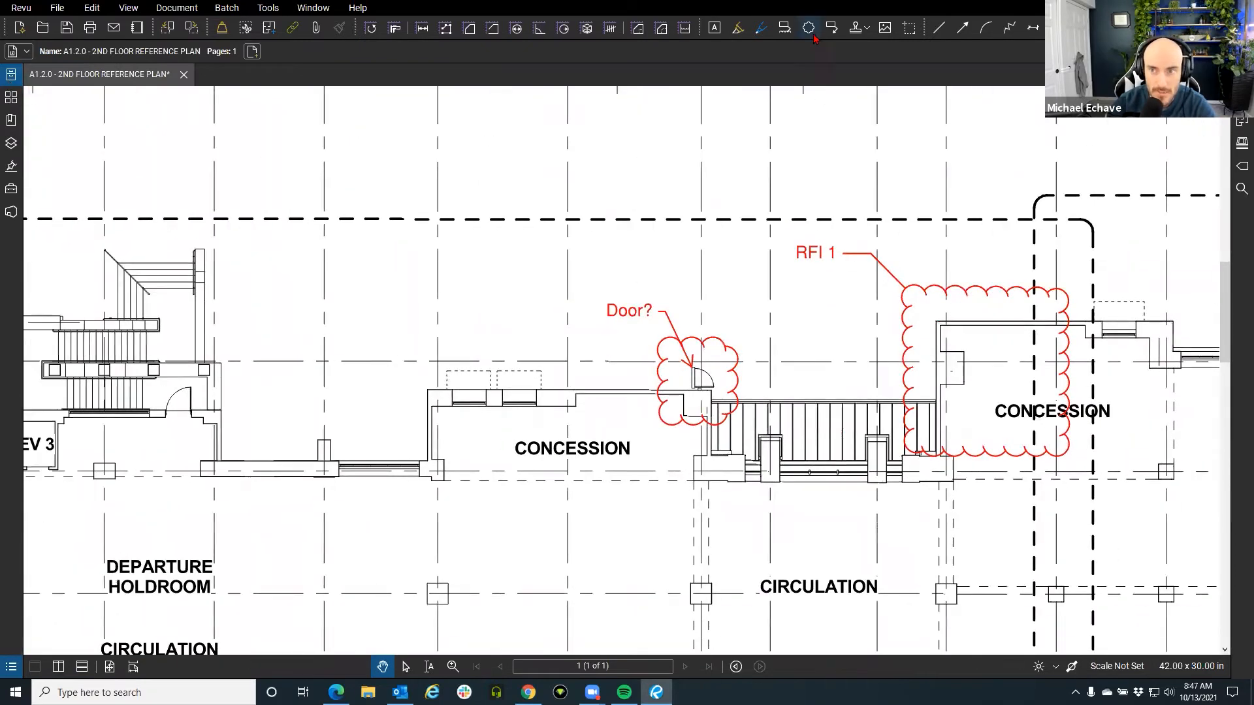
{"action": "key", "text": "c"}
{"action": "left_click_drag", "start_coordinate": [473, 279], "coordinate": [537, 335]}
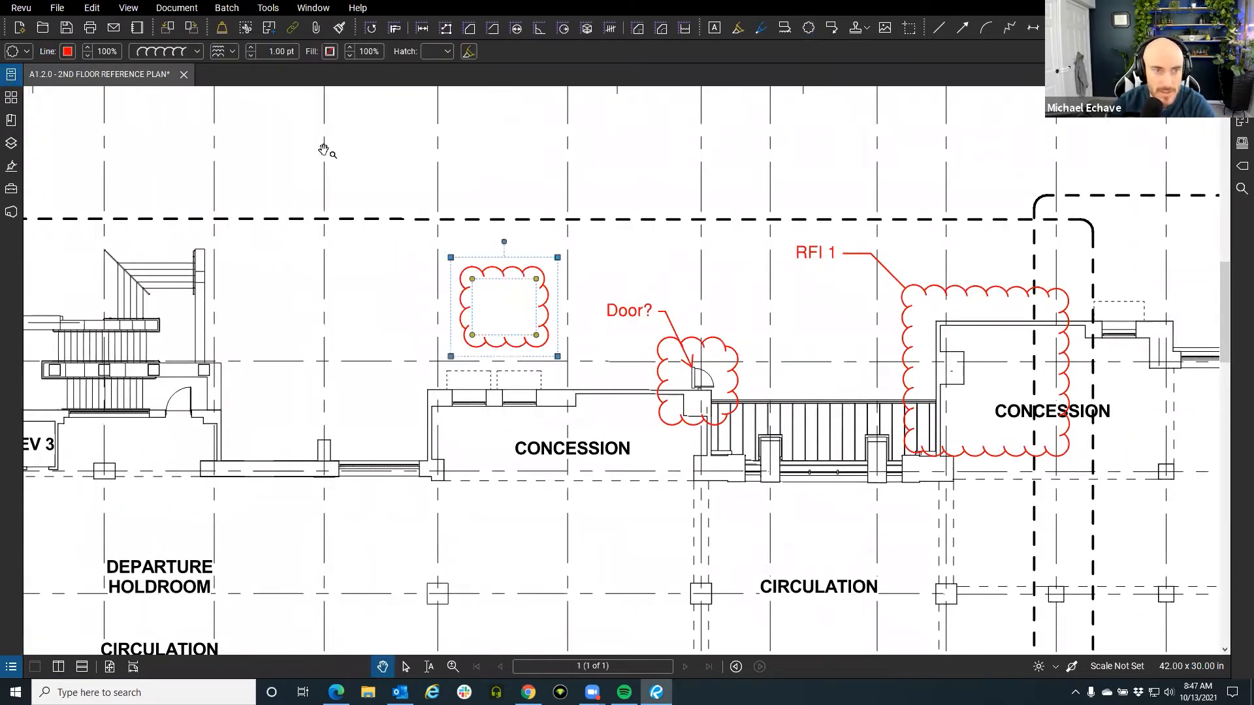
Give the markup a Fenceline Square line style, blue outline, and Brick hatch fill.
{"action": "left_click", "coordinate": [199, 53]}
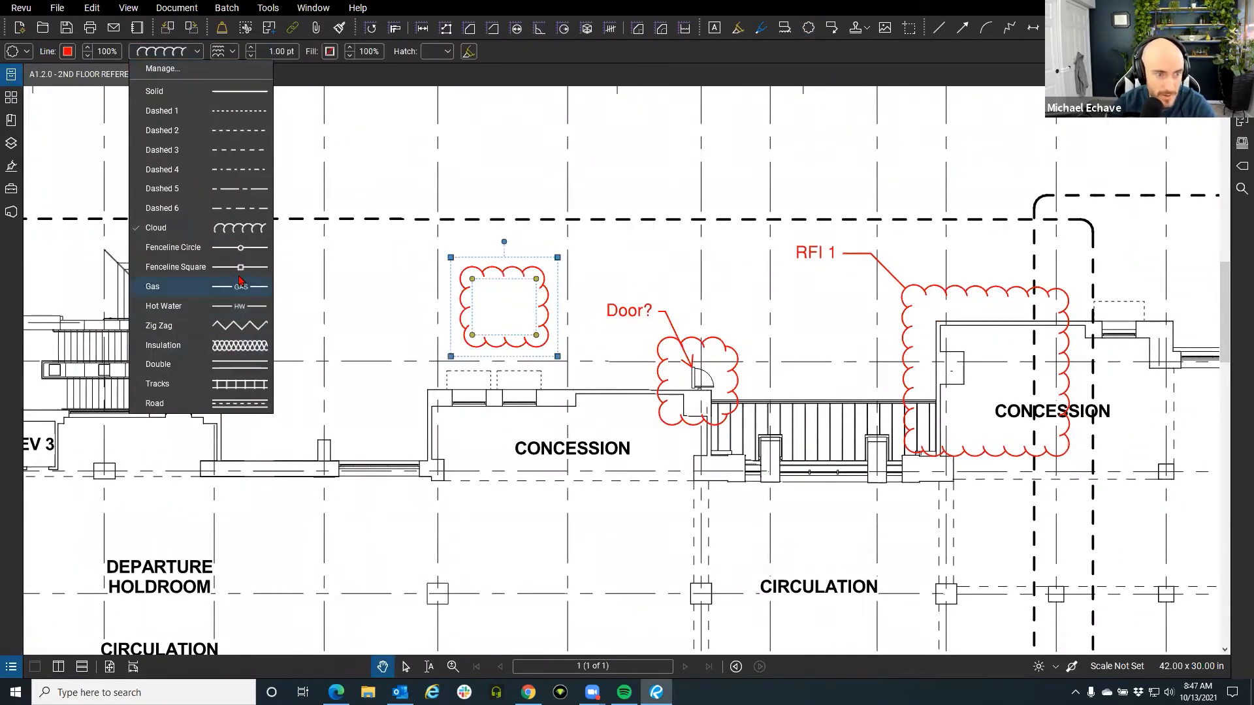
{"action": "left_click", "coordinate": [240, 279]}
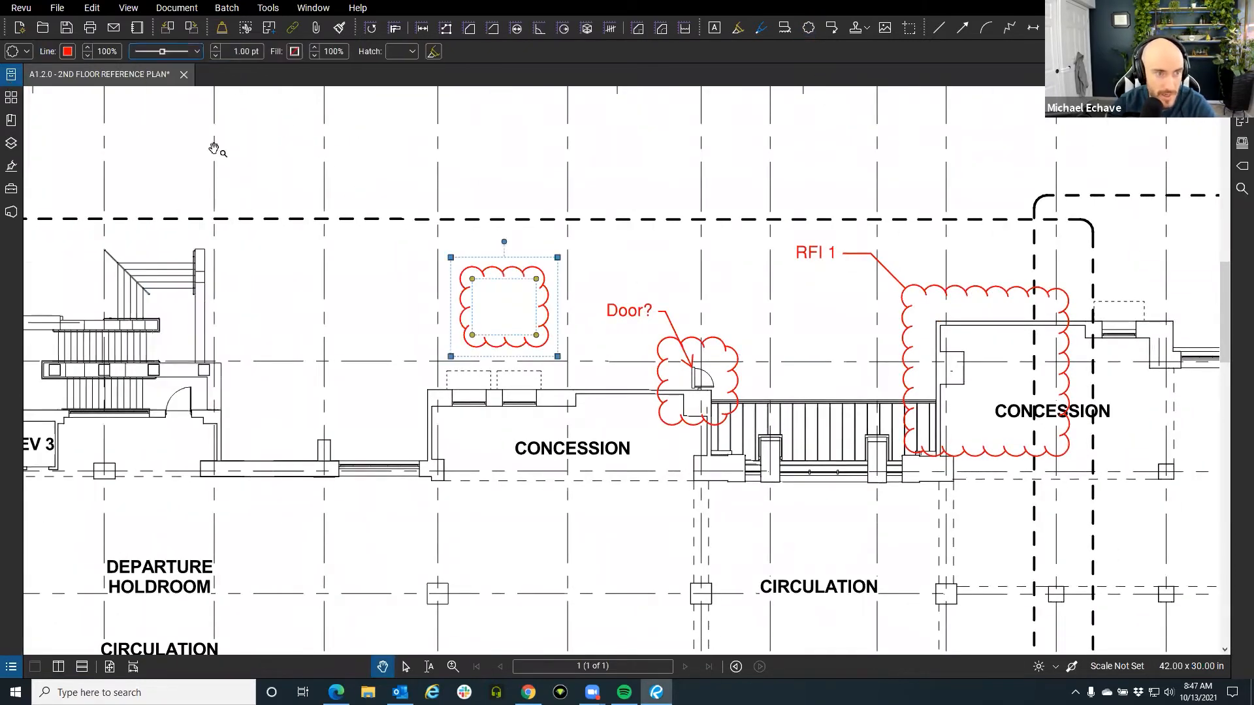
{"action": "left_click", "coordinate": [67, 50]}
{"action": "left_click", "coordinate": [124, 120]}
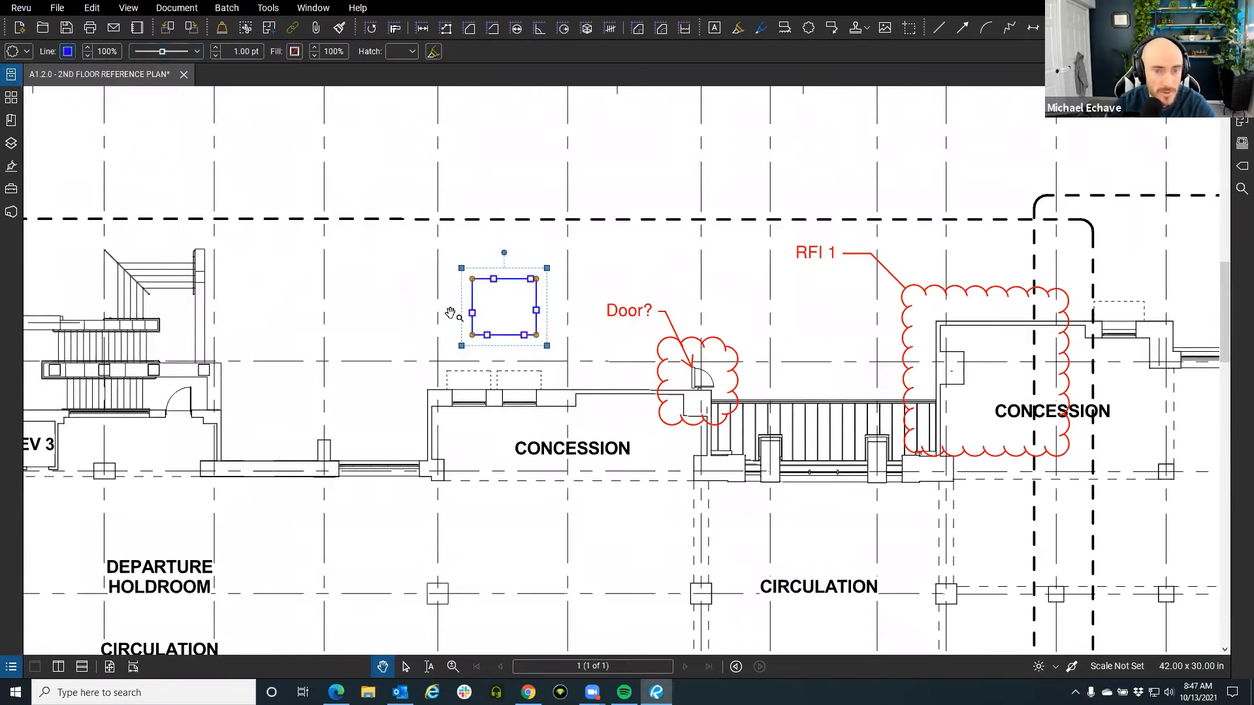
{"action": "scroll", "coordinate": [456, 314], "scroll_direction": "up", "scroll_amount": 3}
{"action": "left_click", "coordinate": [402, 50]}
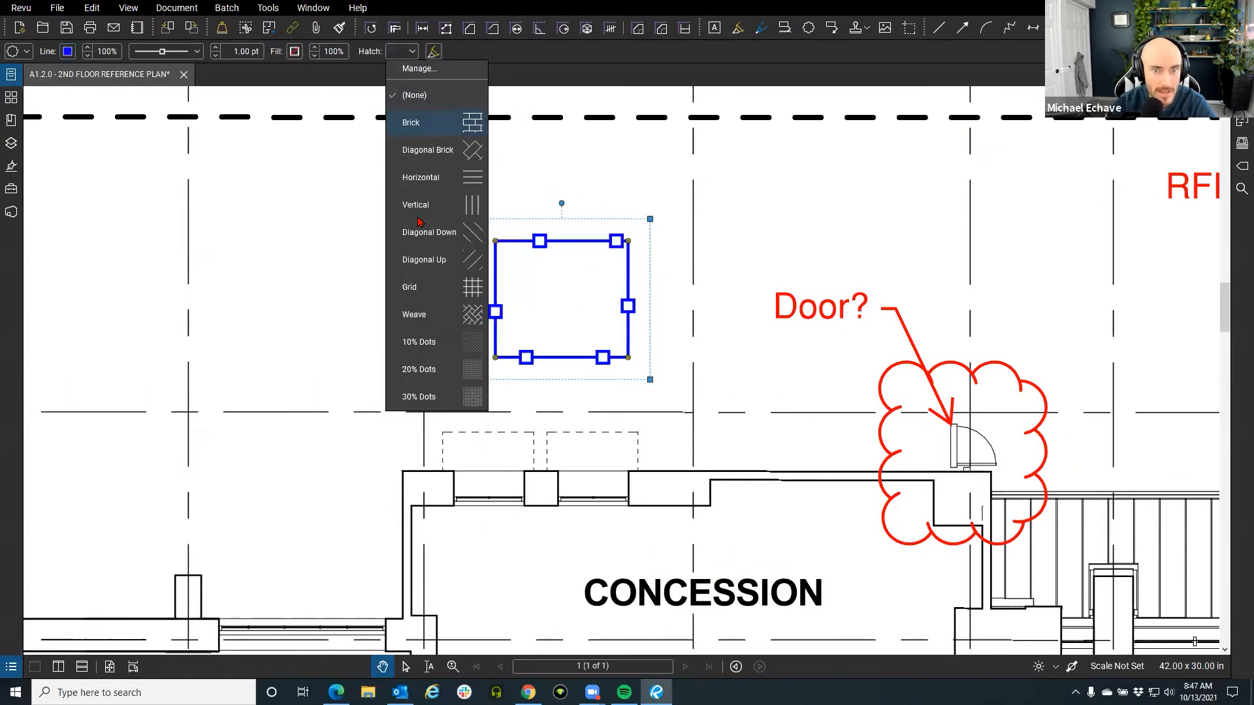
{"action": "left_click", "coordinate": [426, 124]}
{"action": "left_click", "coordinate": [379, 345]}
{"action": "scroll", "coordinate": [461, 394], "scroll_direction": "down", "scroll_amount": 2}
{"action": "scroll", "coordinate": [462, 395], "scroll_direction": "down", "scroll_amount": 2}
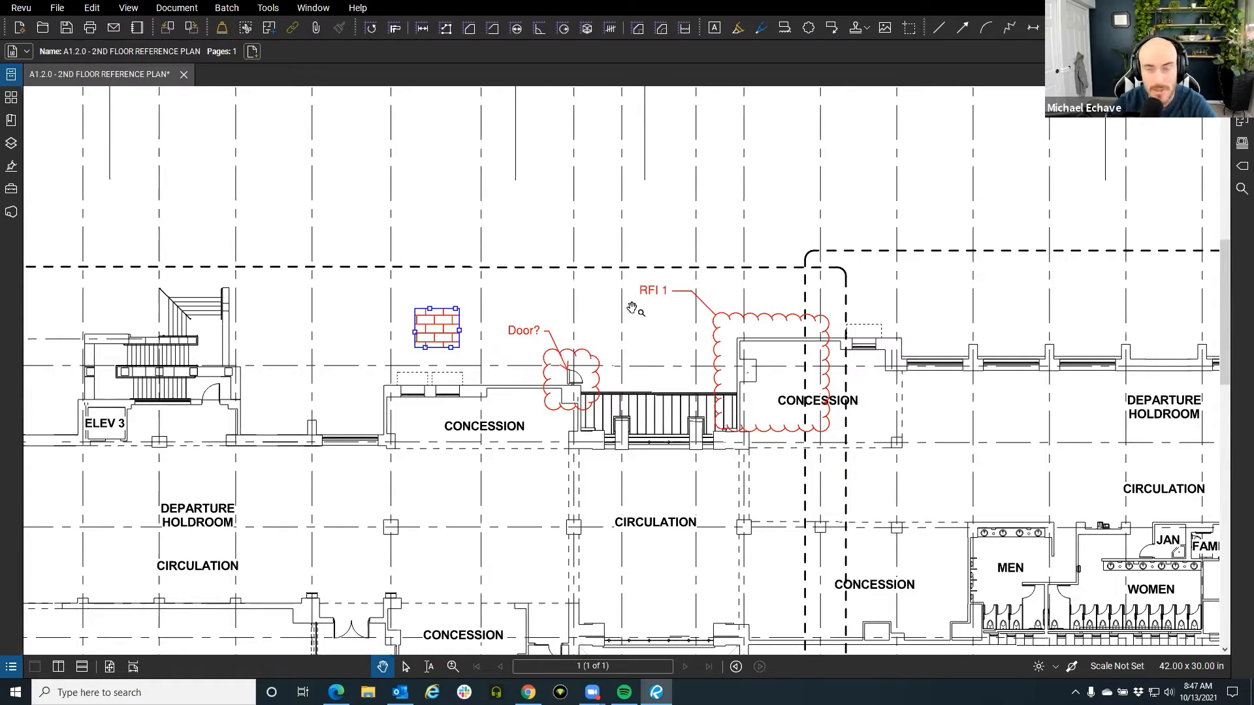
In the Tool Chest, toggle Design Symbols and Engineer Review, then expand My Tools.
{"action": "left_click", "coordinate": [13, 192]}
{"action": "left_click", "coordinate": [78, 279]}
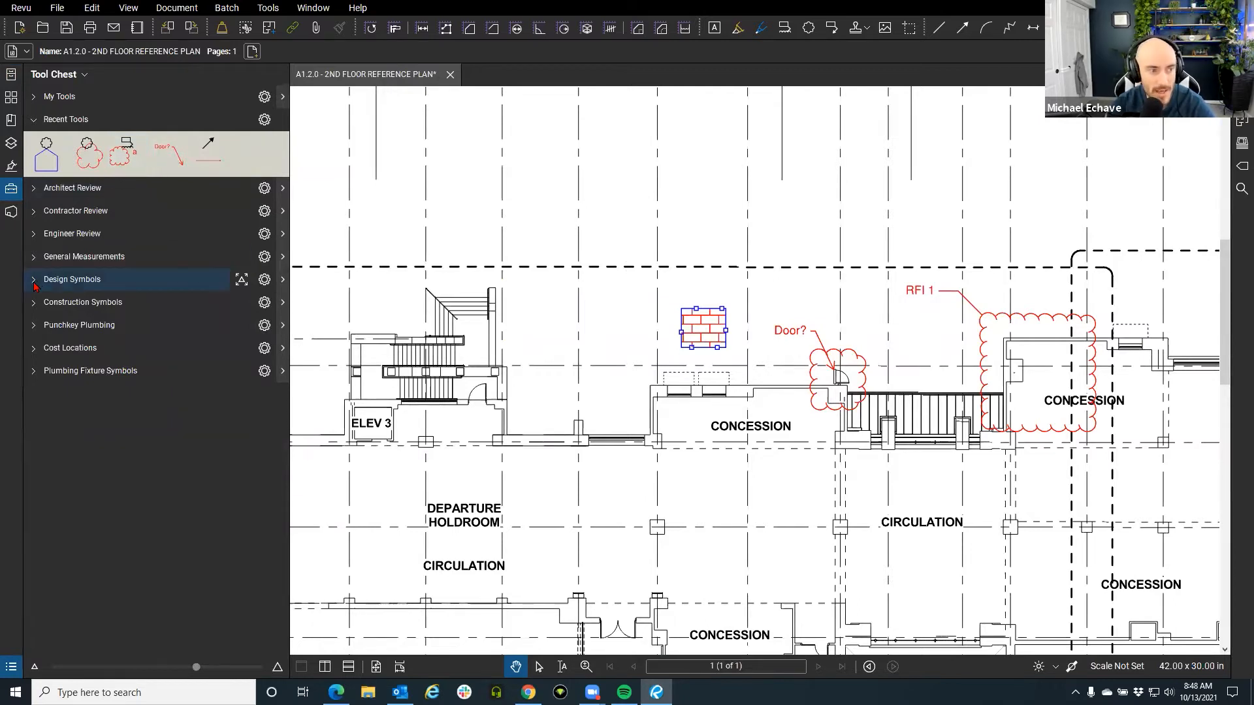
{"action": "left_click", "coordinate": [72, 279]}
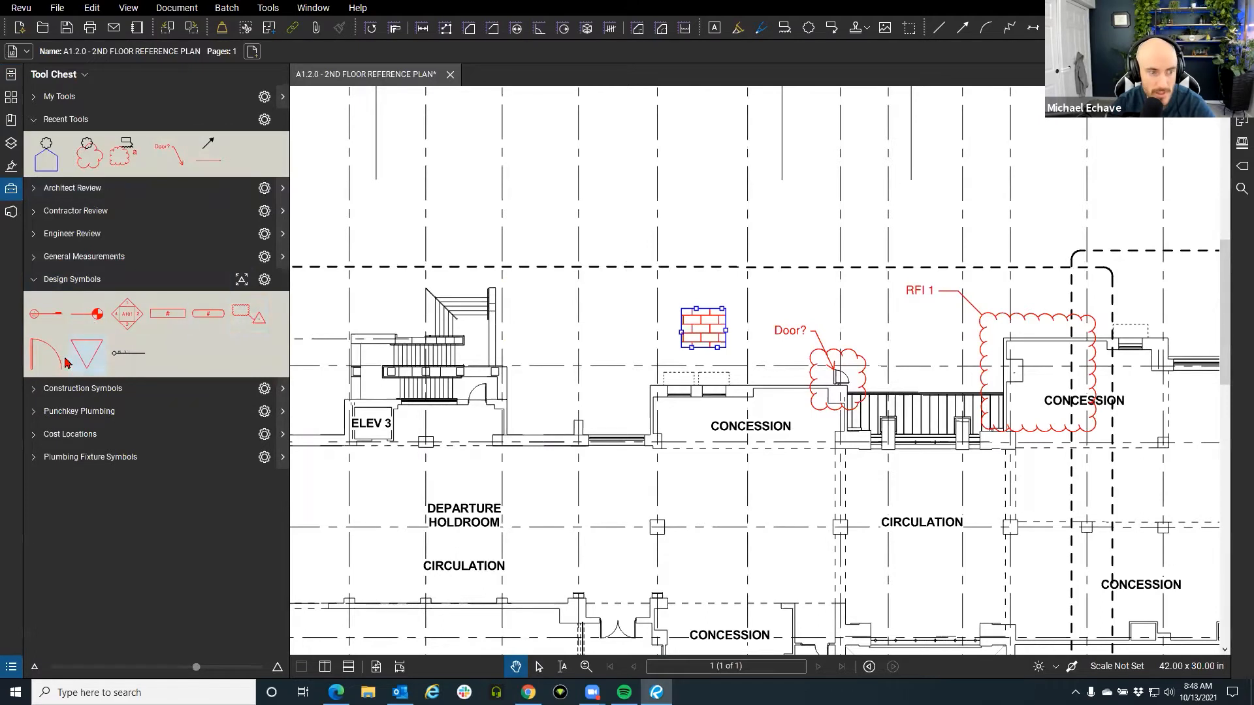
{"action": "left_click", "coordinate": [33, 281]}
{"action": "left_click", "coordinate": [34, 235]}
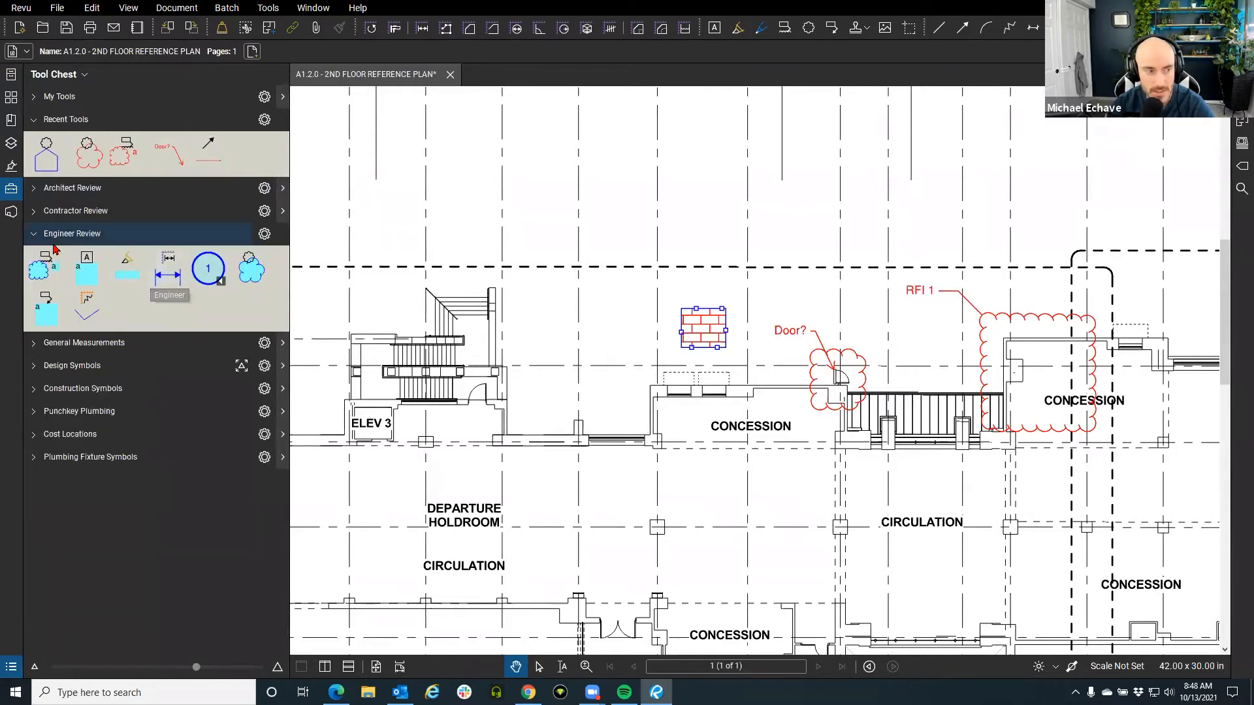
{"action": "left_click", "coordinate": [34, 235]}
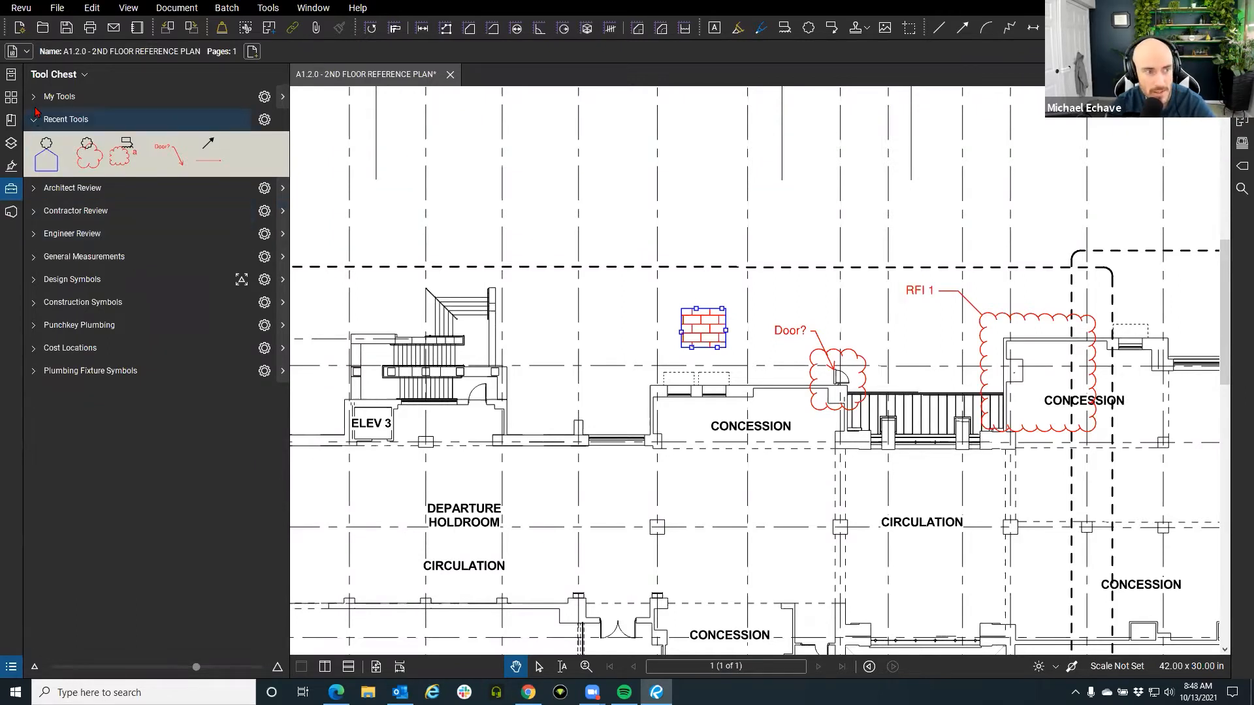
{"action": "left_click", "coordinate": [59, 96]}
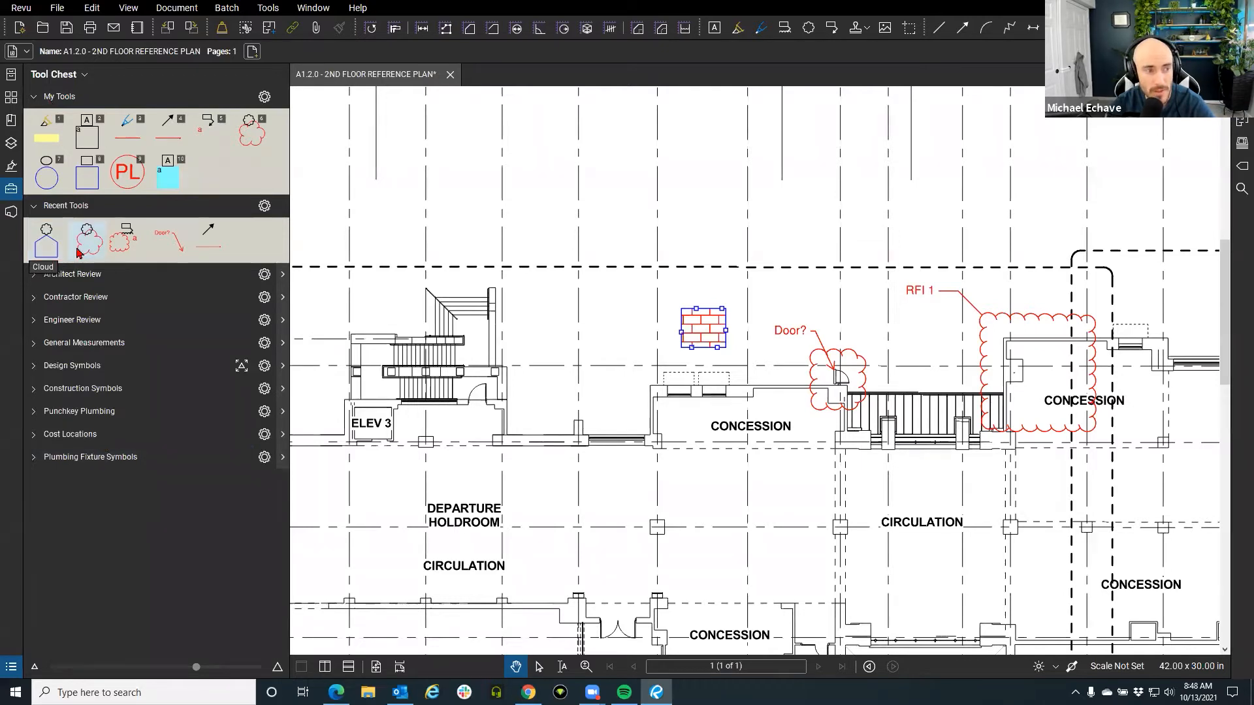
Place five brick-hatched rectangle blocks around the top of the plan.
{"action": "left_click", "coordinate": [46, 248]}
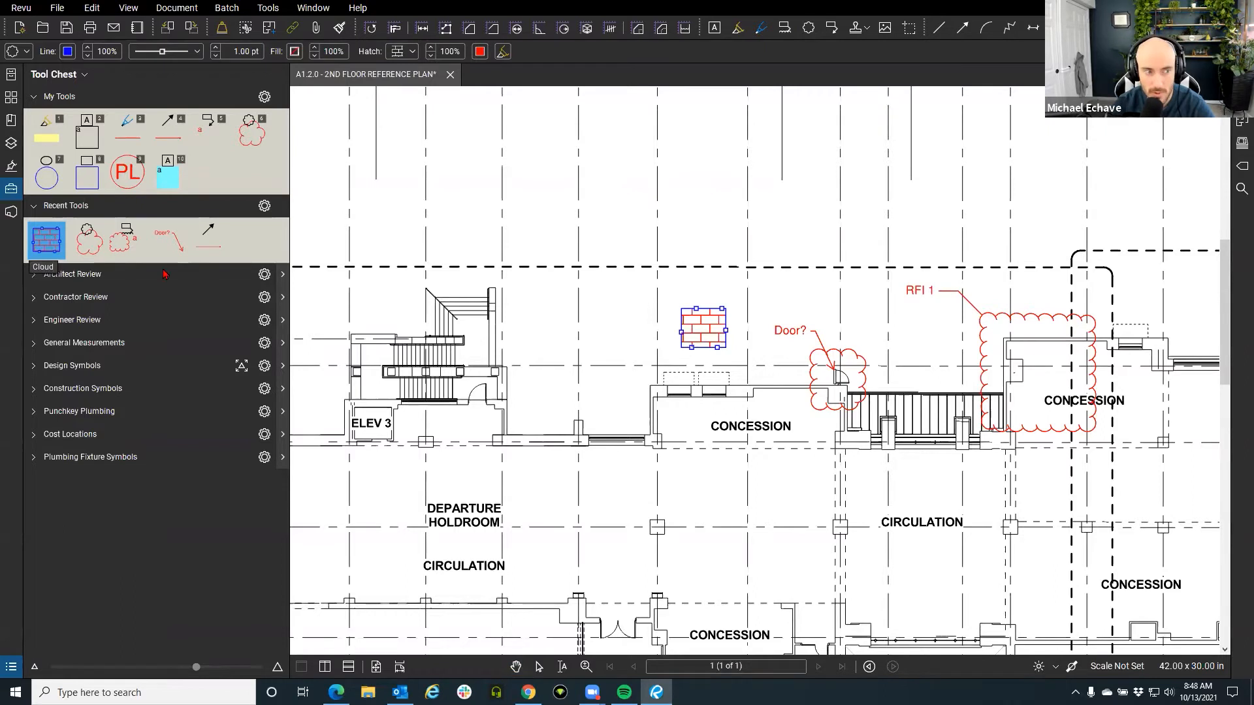
{"action": "left_click", "coordinate": [552, 237]}
{"action": "left_click", "coordinate": [96, 249]}
{"action": "left_click", "coordinate": [743, 231]}
{"action": "left_click", "coordinate": [85, 249]}
{"action": "left_click", "coordinate": [895, 217]}
{"action": "left_click", "coordinate": [85, 249]}
{"action": "left_click", "coordinate": [517, 156]}
{"action": "left_click", "coordinate": [87, 249]}
{"action": "left_click", "coordinate": [567, 354]}
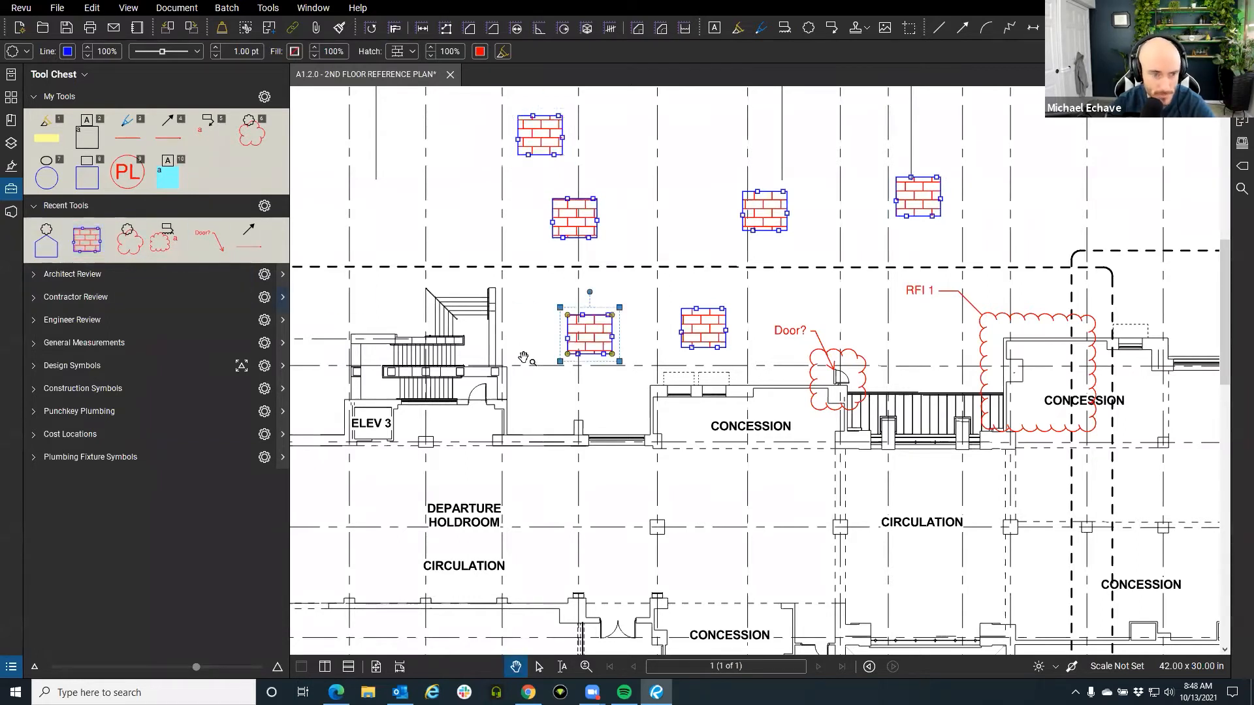
Draw a five-sided brick-hatched cloud polygon above the stairs.
{"action": "left_click", "coordinate": [84, 246]}
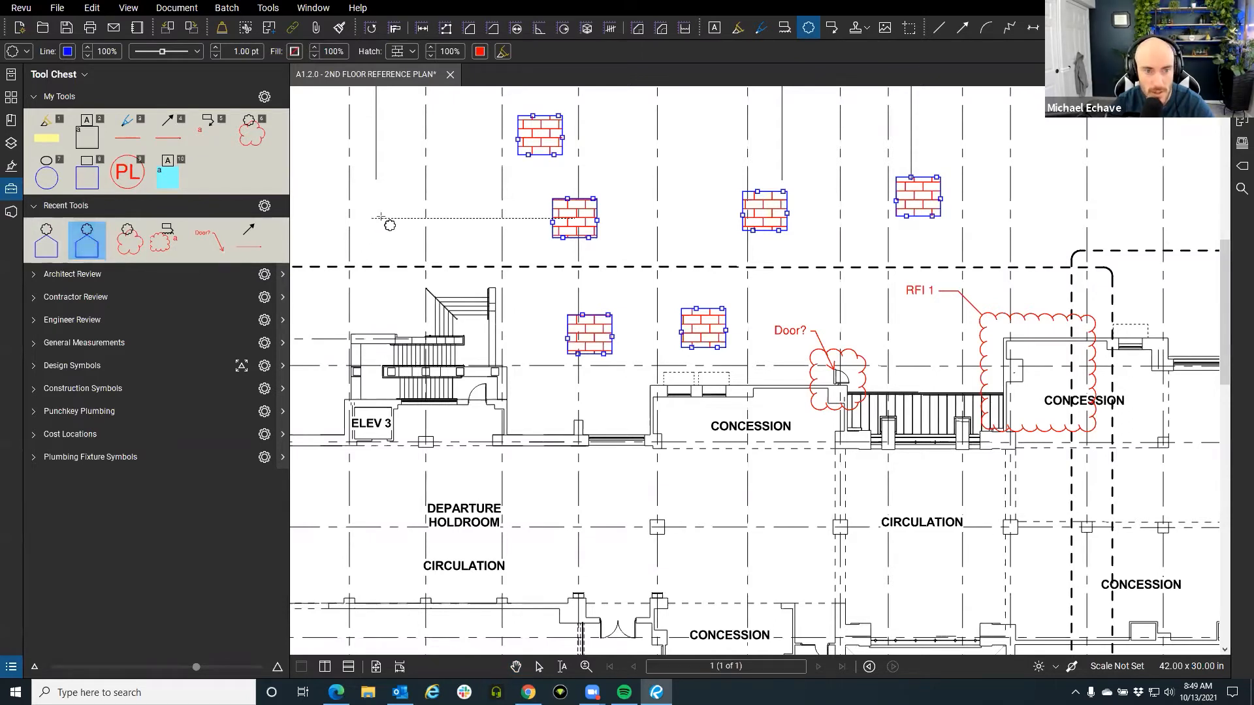
{"action": "left_click", "coordinate": [395, 198]}
{"action": "left_click", "coordinate": [465, 172]}
{"action": "left_click", "coordinate": [502, 217]}
{"action": "left_click", "coordinate": [449, 268]}
{"action": "left_click", "coordinate": [378, 293]}
{"action": "double_click", "coordinate": [367, 229]}
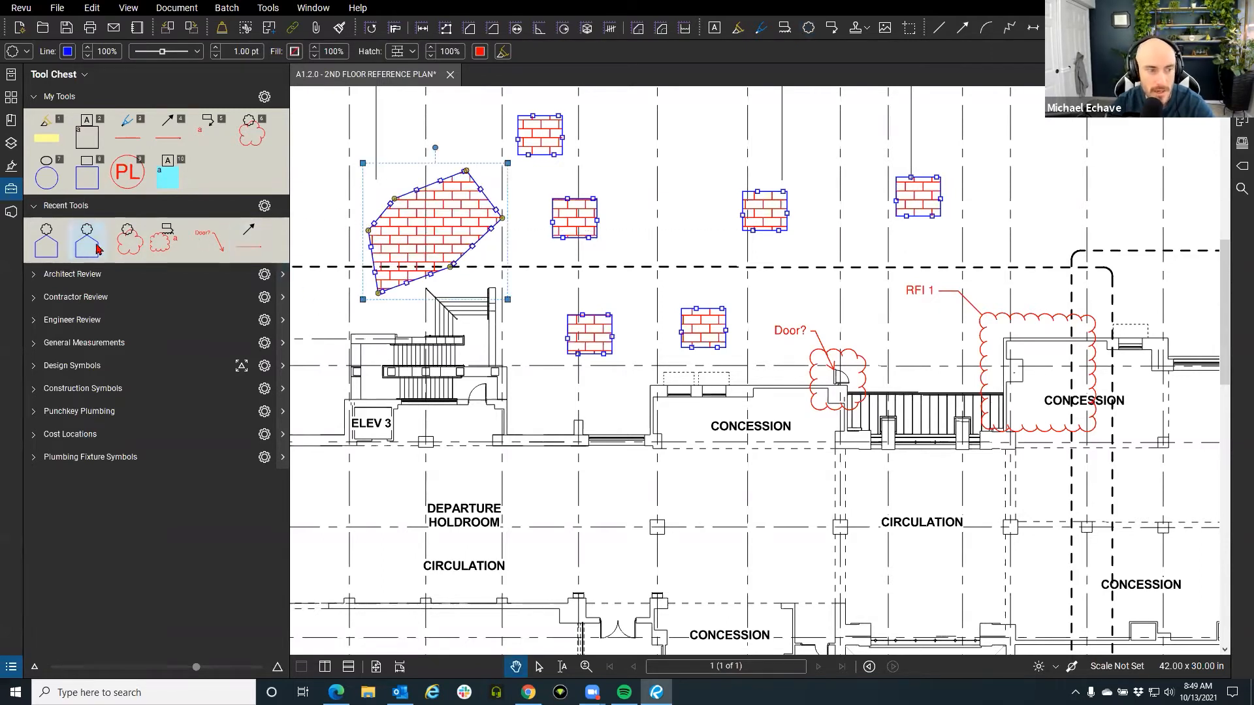
Save the brick-hatched cloud polygon tool into My Tools and select the polygon.
{"action": "left_click_drag", "start_coordinate": [96, 248], "coordinate": [224, 179]}
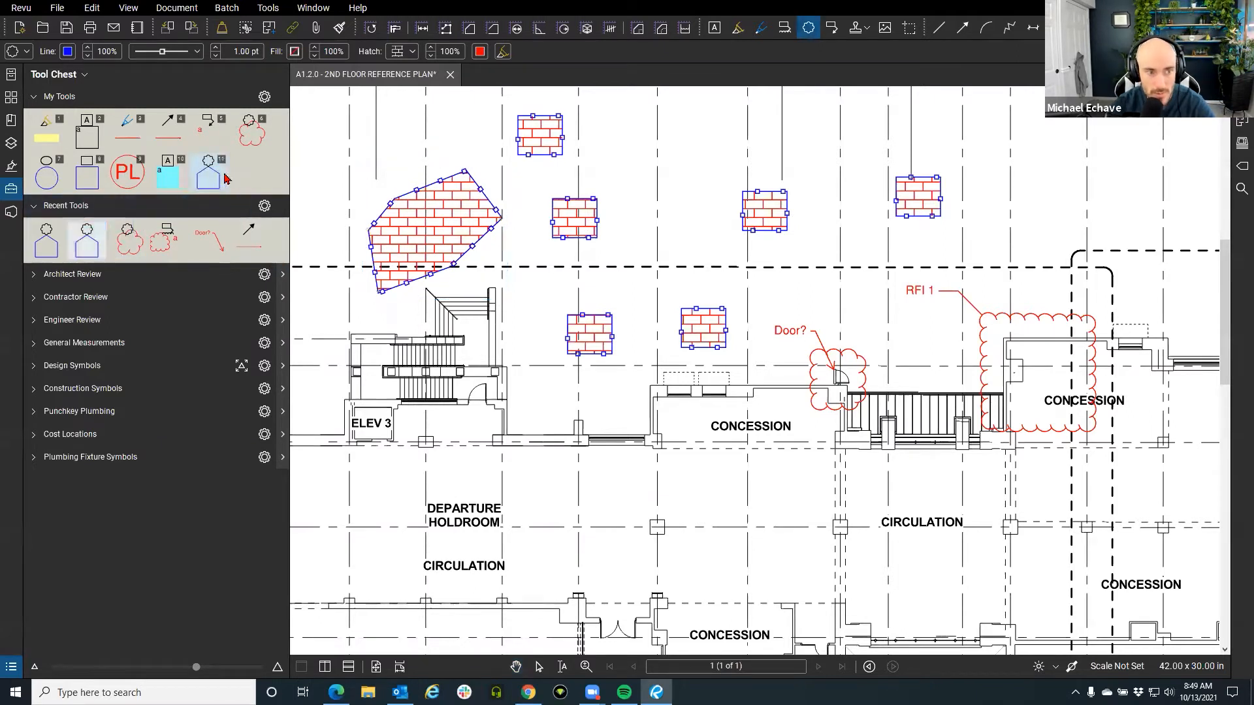
{"action": "key", "text": "Escape"}
{"action": "left_click", "coordinate": [466, 224]}
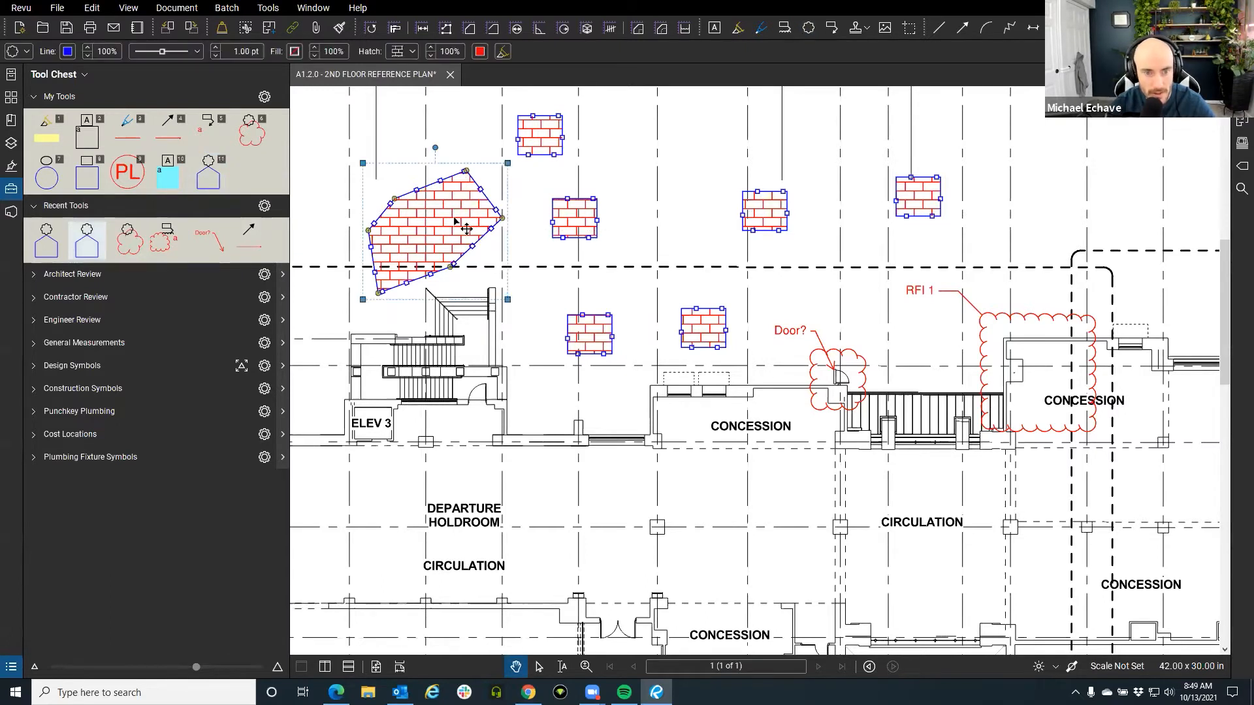
{"action": "right_click", "coordinate": [456, 224]}
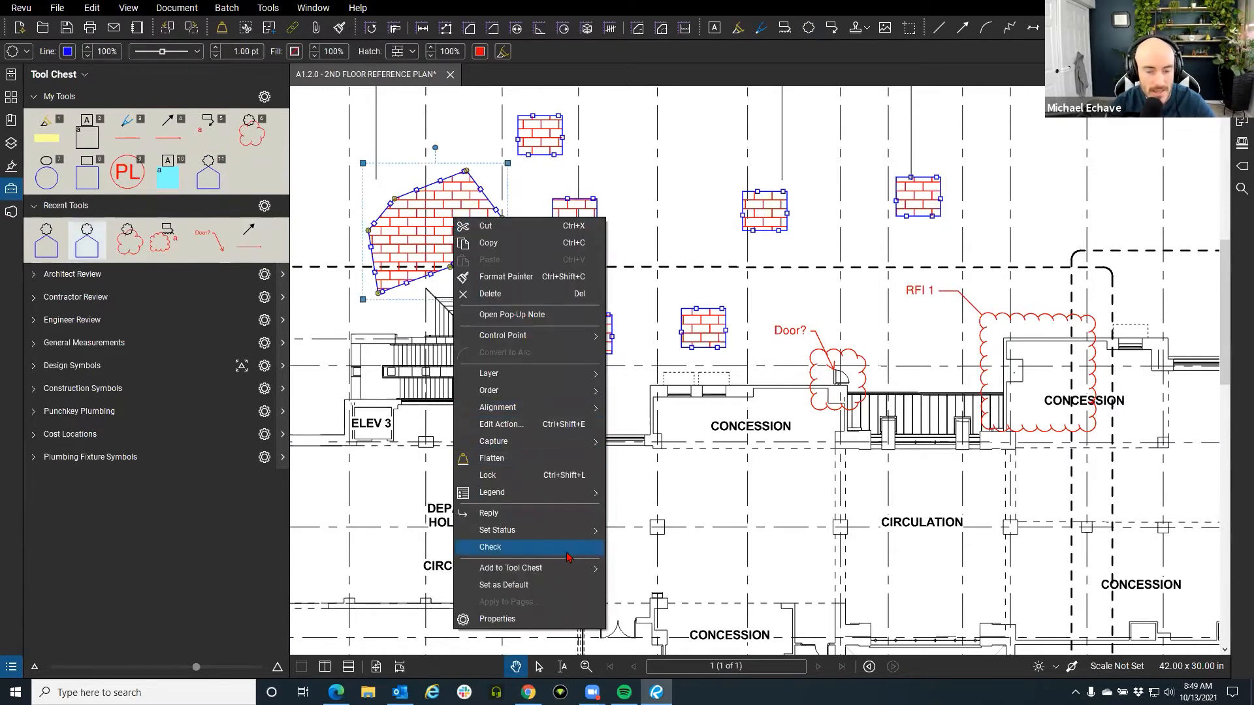
{"action": "mouse_move", "coordinate": [538, 570]}
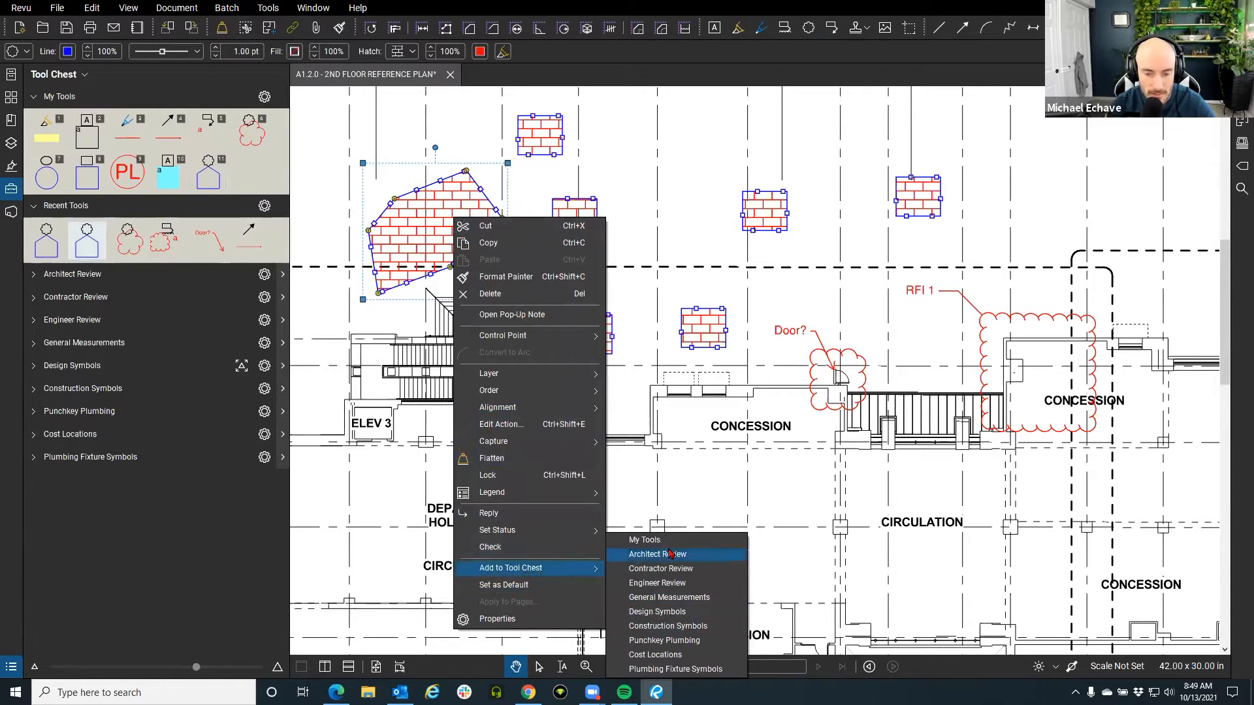
{"action": "left_click", "coordinate": [677, 485]}
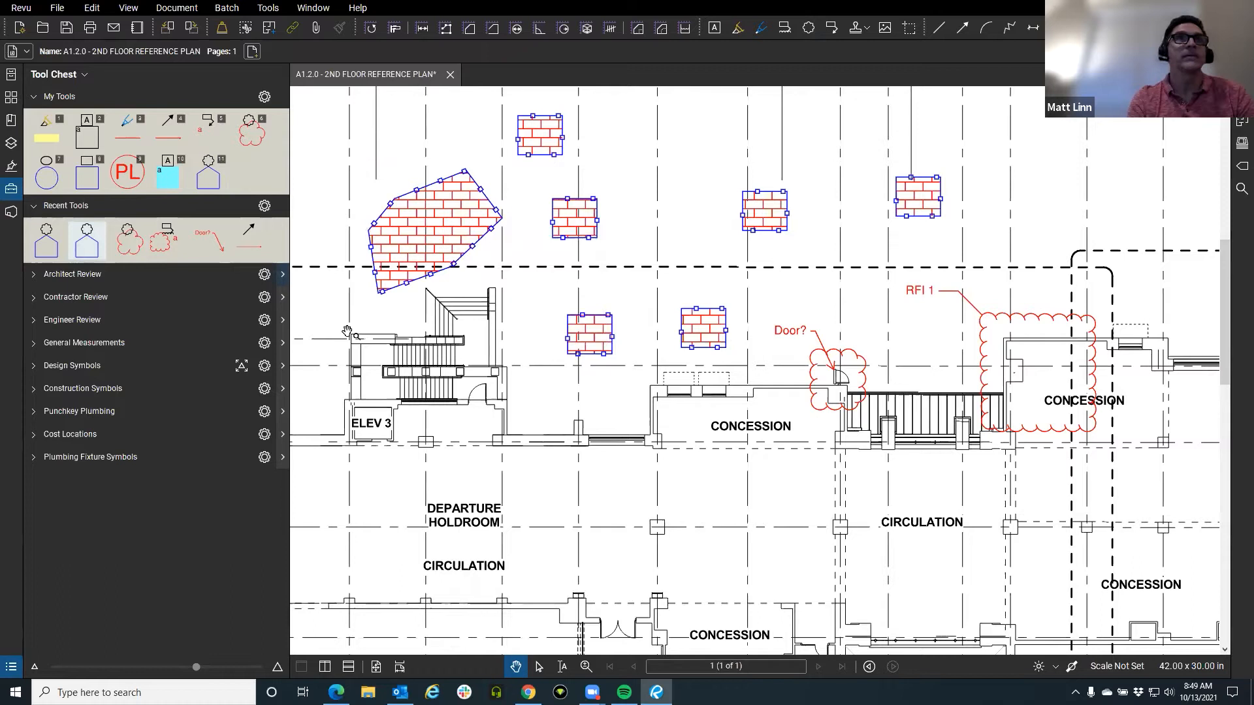
{"action": "left_click", "coordinate": [78, 243]}
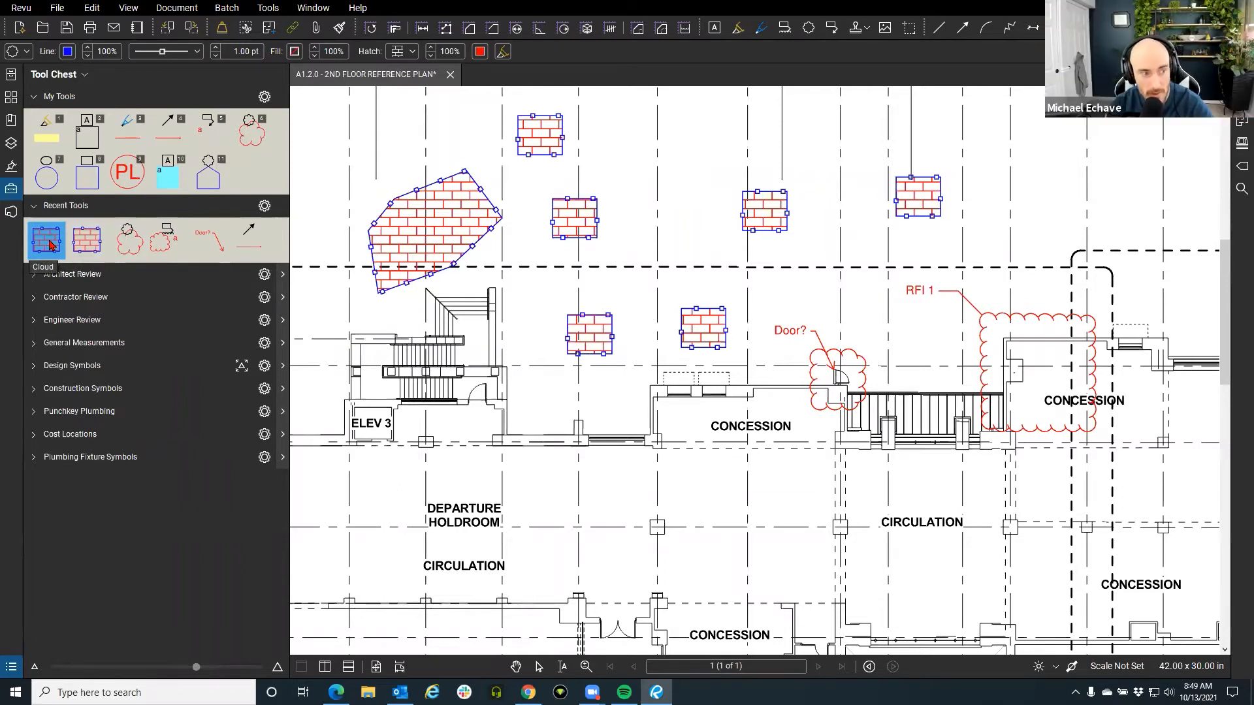
{"action": "left_click", "coordinate": [50, 245]}
{"action": "right_click", "coordinate": [51, 245]}
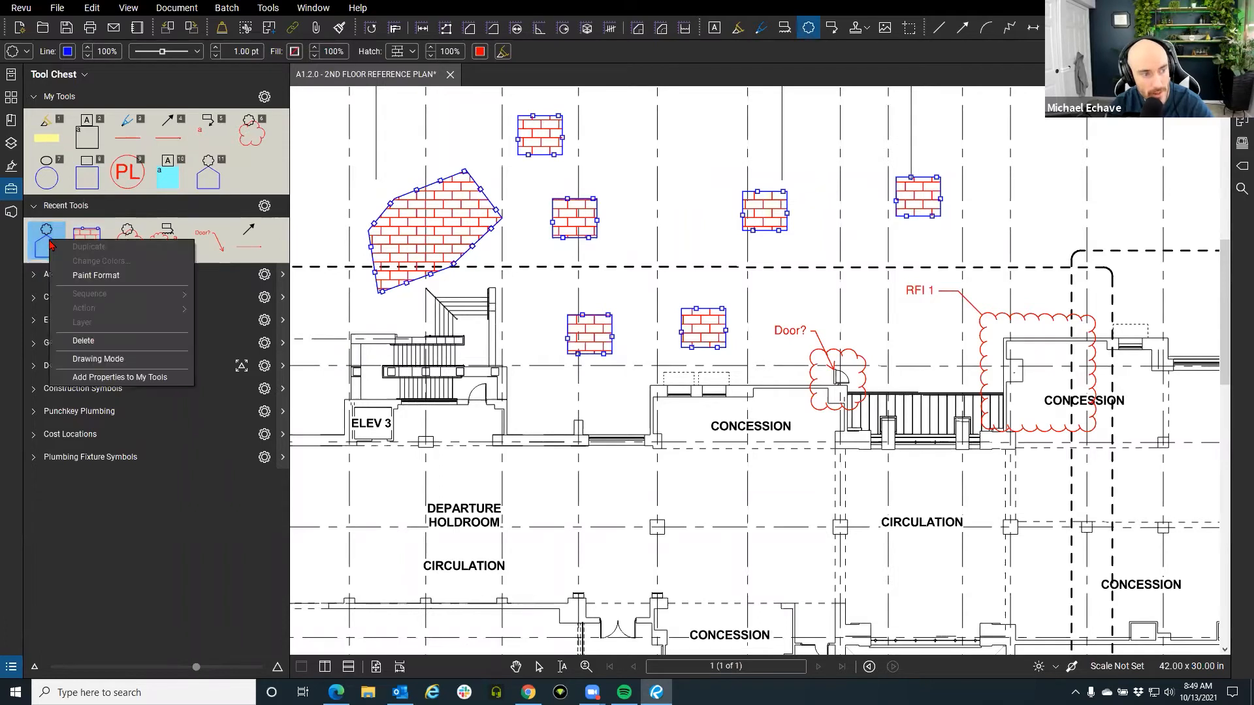
{"action": "left_click", "coordinate": [94, 359]}
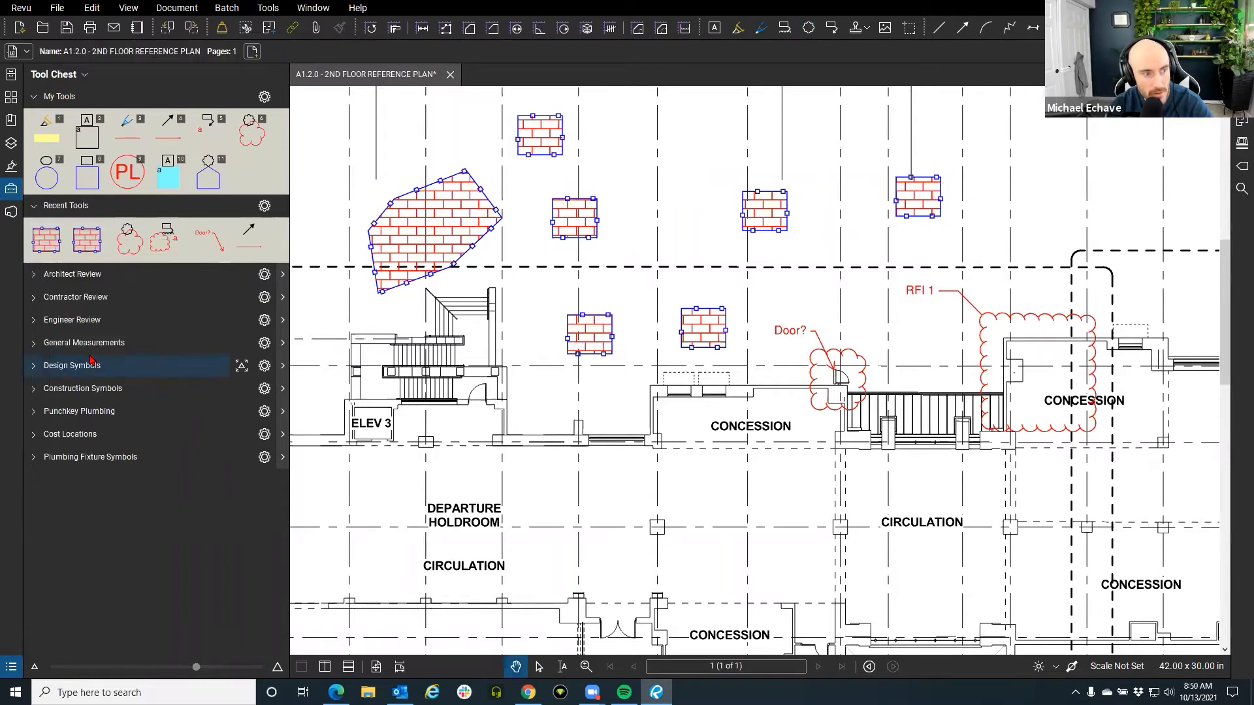
{"action": "right_click", "coordinate": [42, 239]}
{"action": "left_click", "coordinate": [118, 363]}
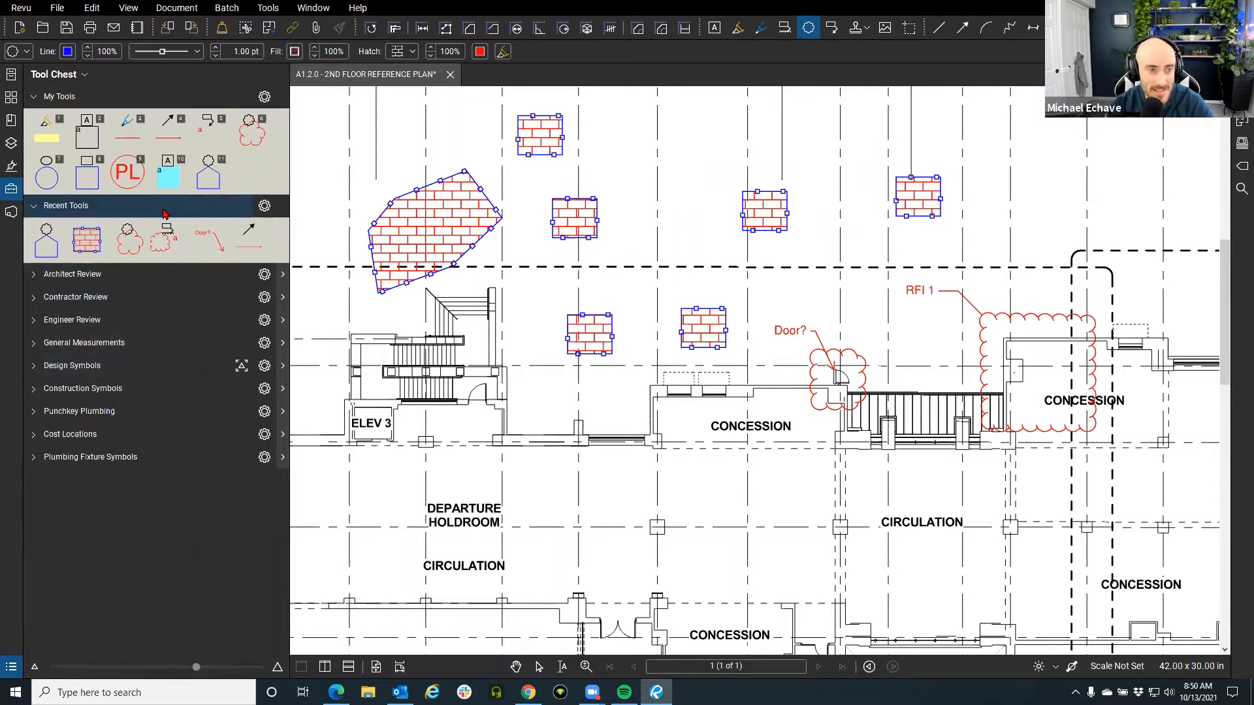
{"action": "left_click", "coordinate": [31, 416]}
{"action": "scroll", "coordinate": [118, 458], "scroll_direction": "down", "scroll_amount": 3}
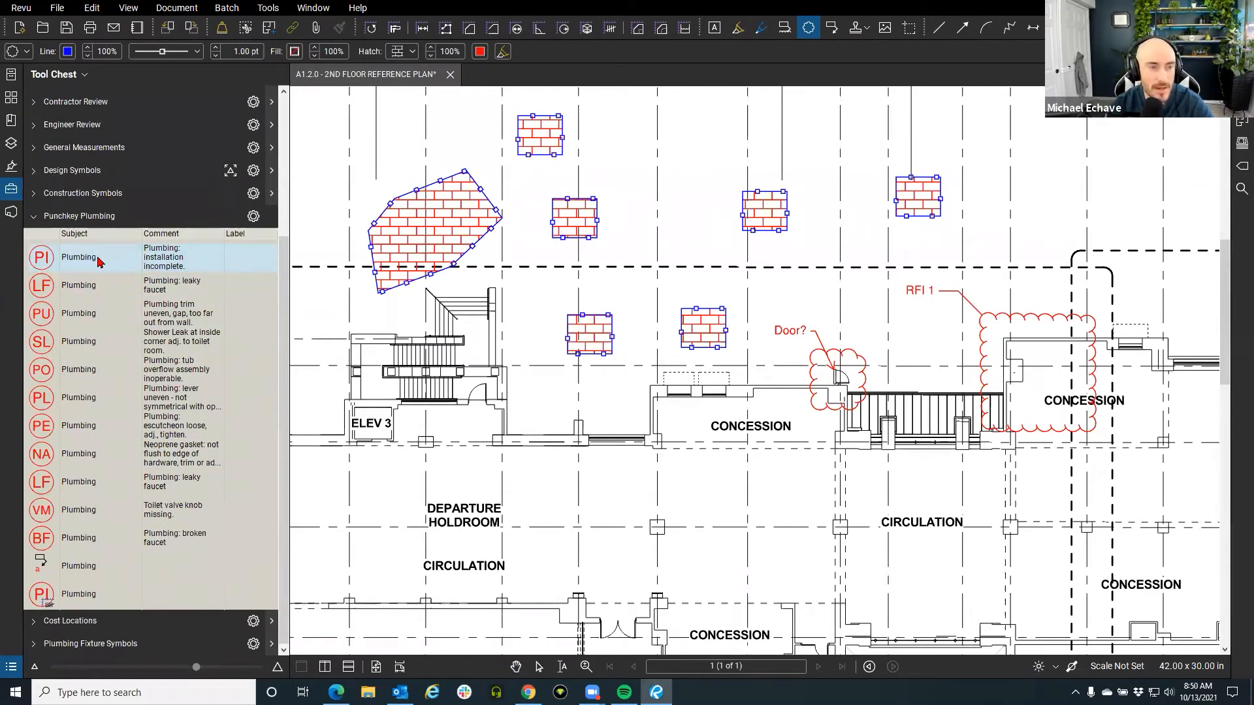
{"action": "left_click", "coordinate": [254, 217]}
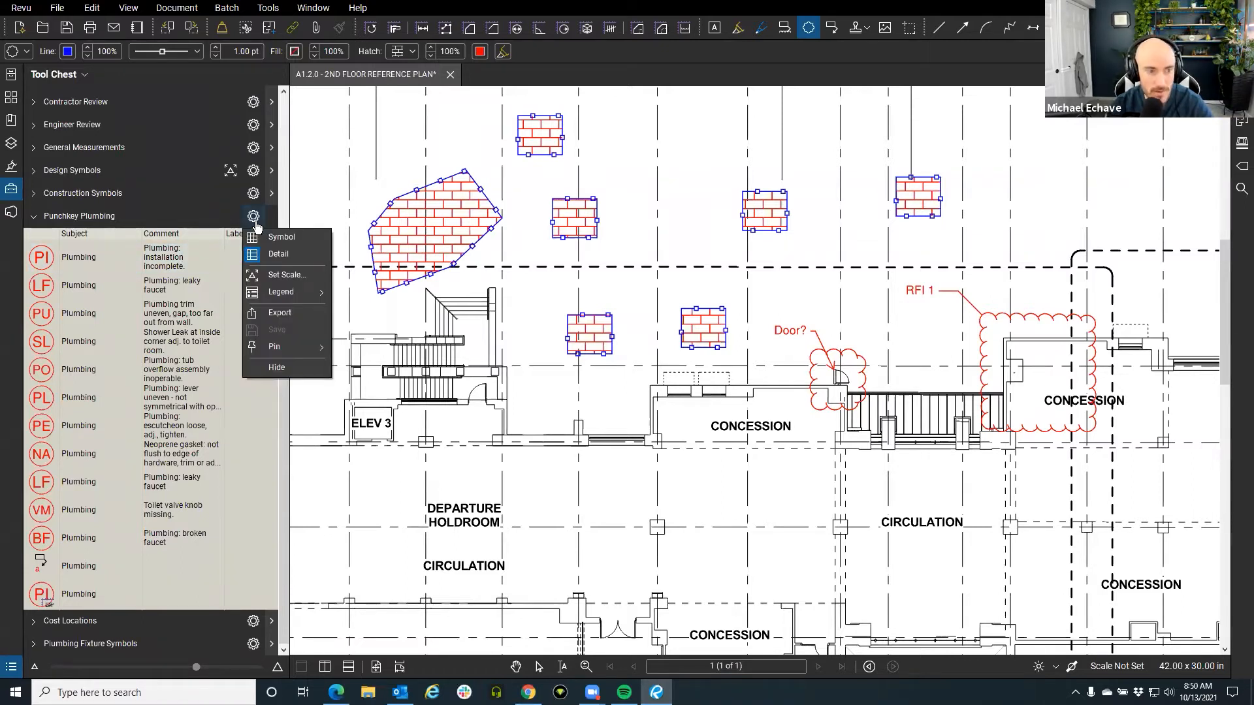
{"action": "left_click", "coordinate": [281, 313]}
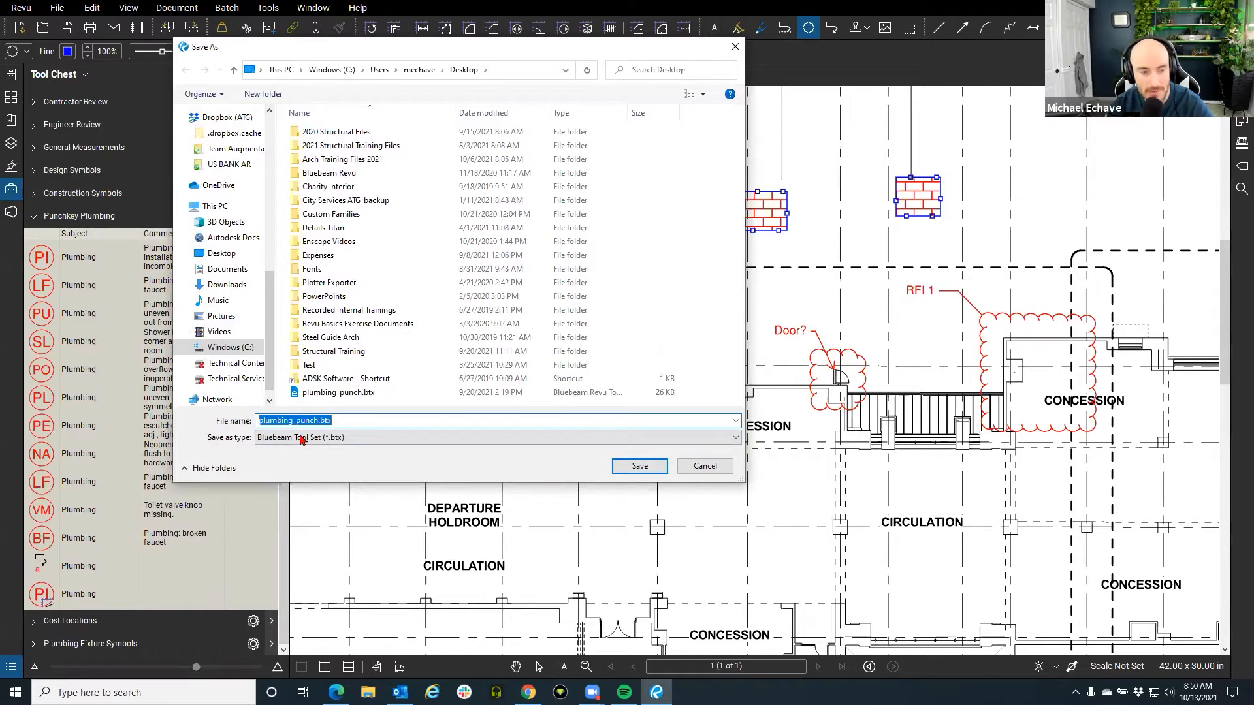
{"action": "left_click", "coordinate": [698, 475]}
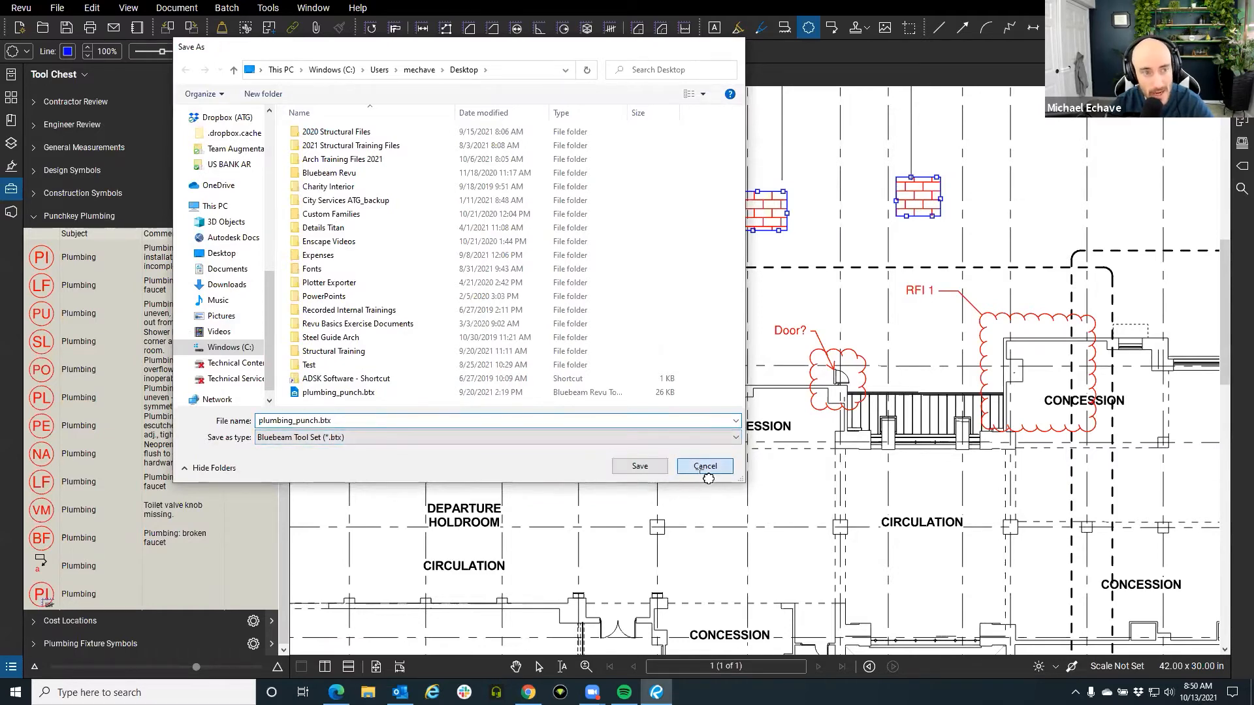
{"action": "left_click", "coordinate": [37, 221]}
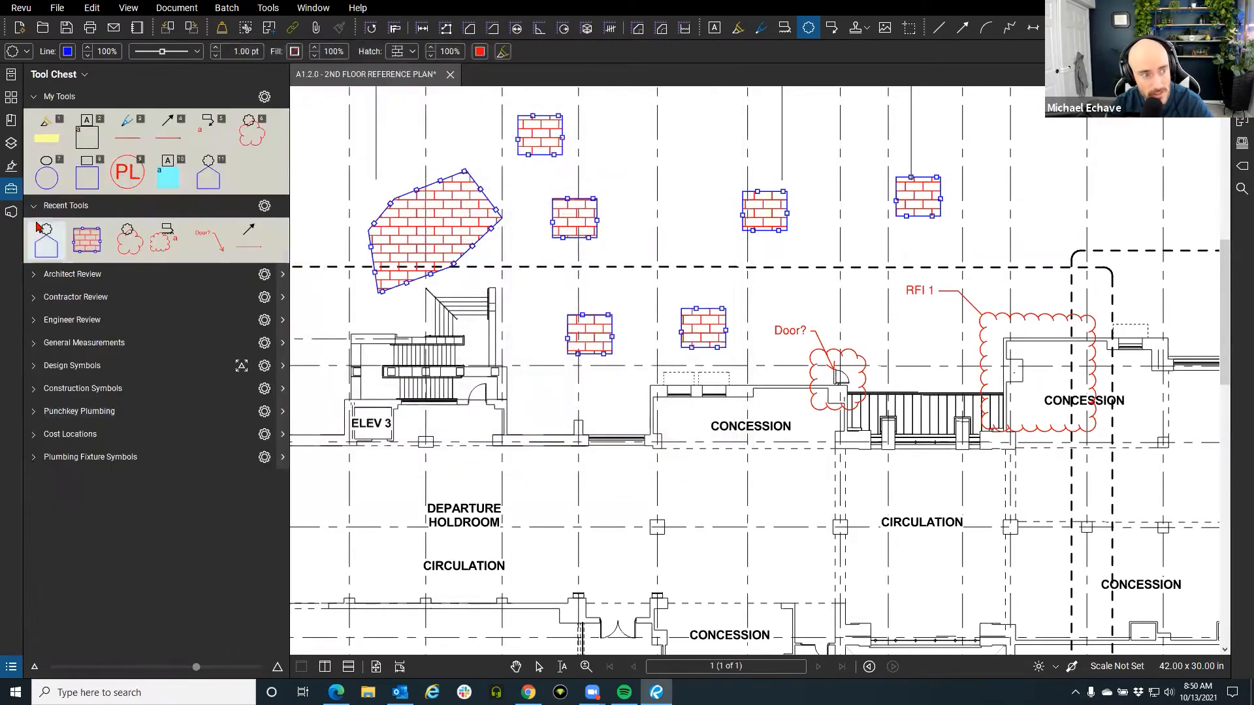
{"action": "left_click", "coordinate": [20, 8]}
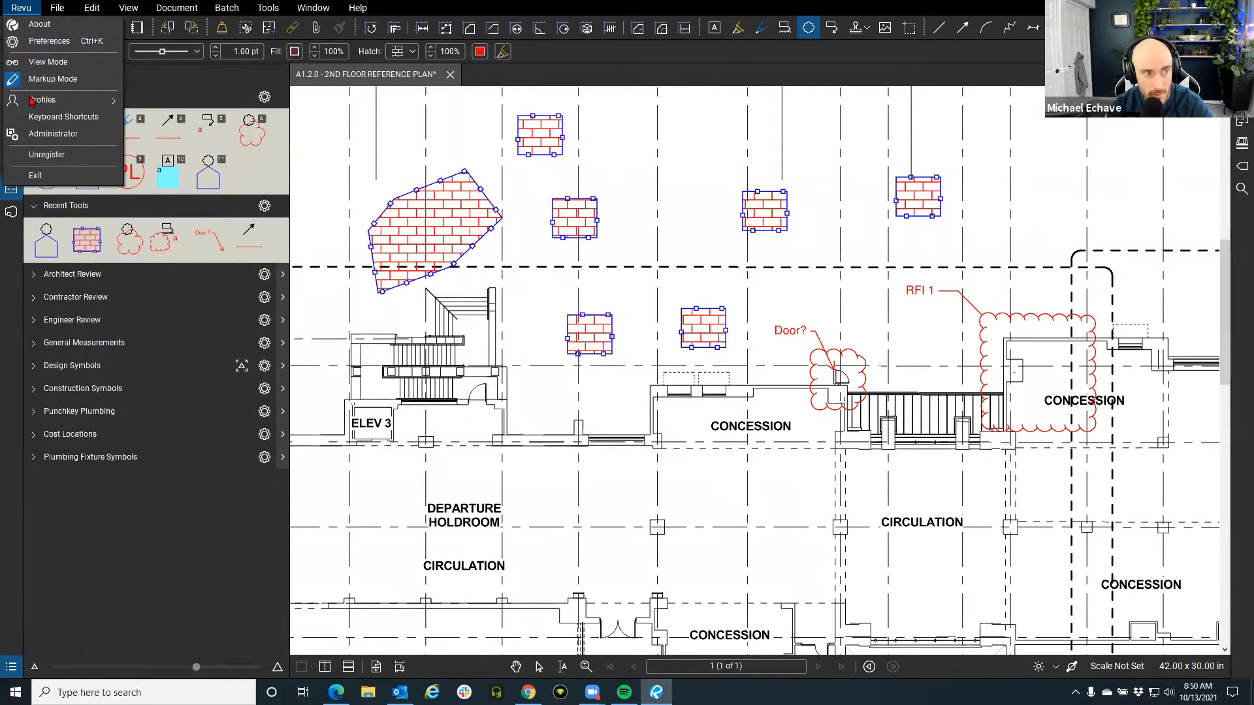
{"action": "mouse_move", "coordinate": [33, 101]}
{"action": "left_click", "coordinate": [188, 207]}
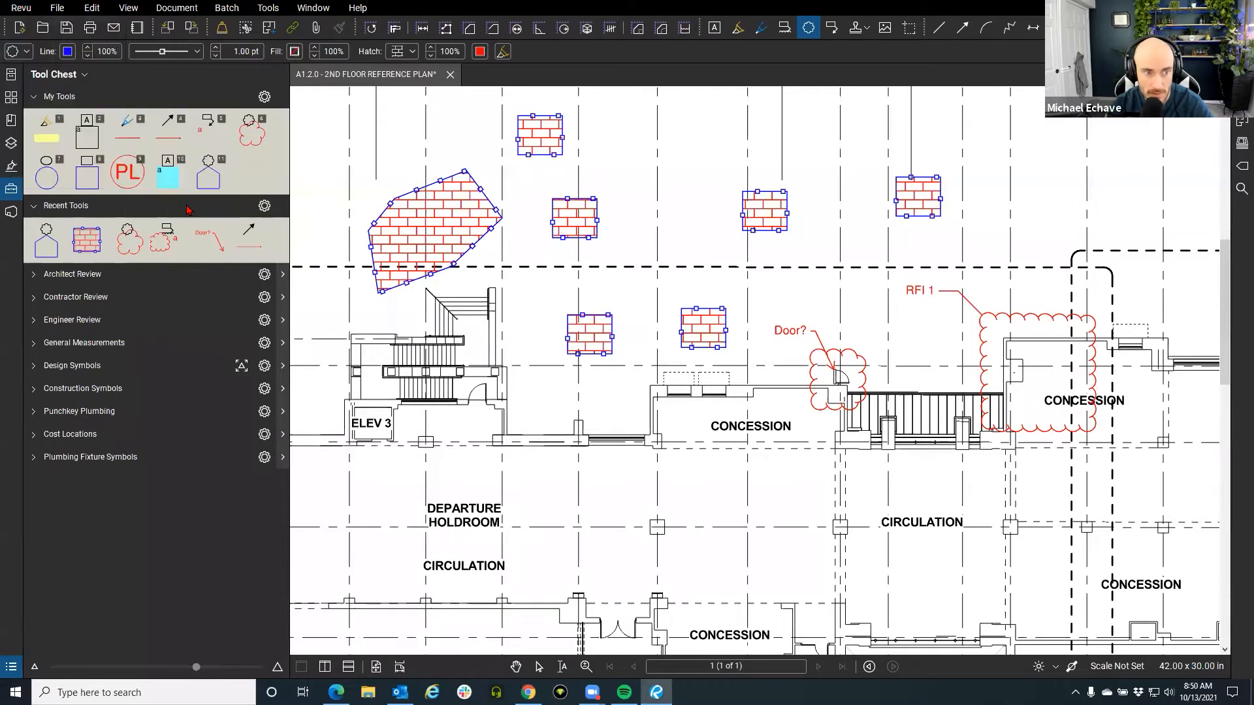
{"action": "left_click", "coordinate": [506, 330]}
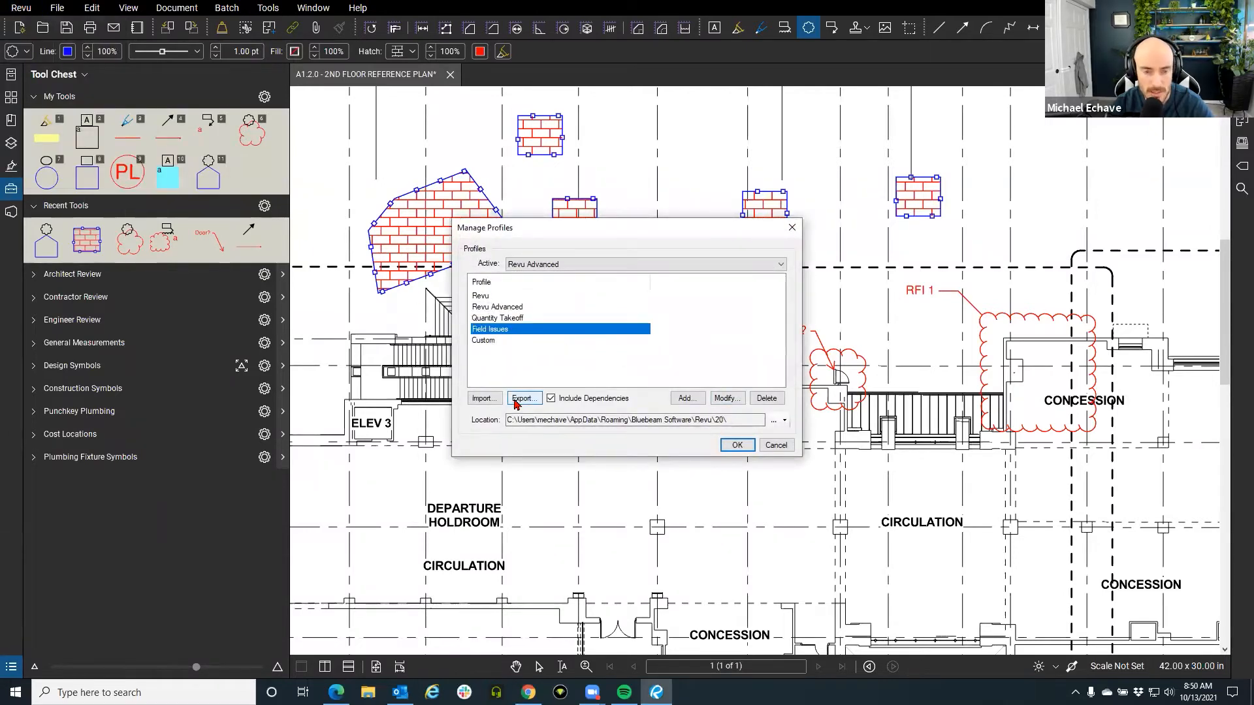
{"action": "left_click", "coordinate": [776, 446]}
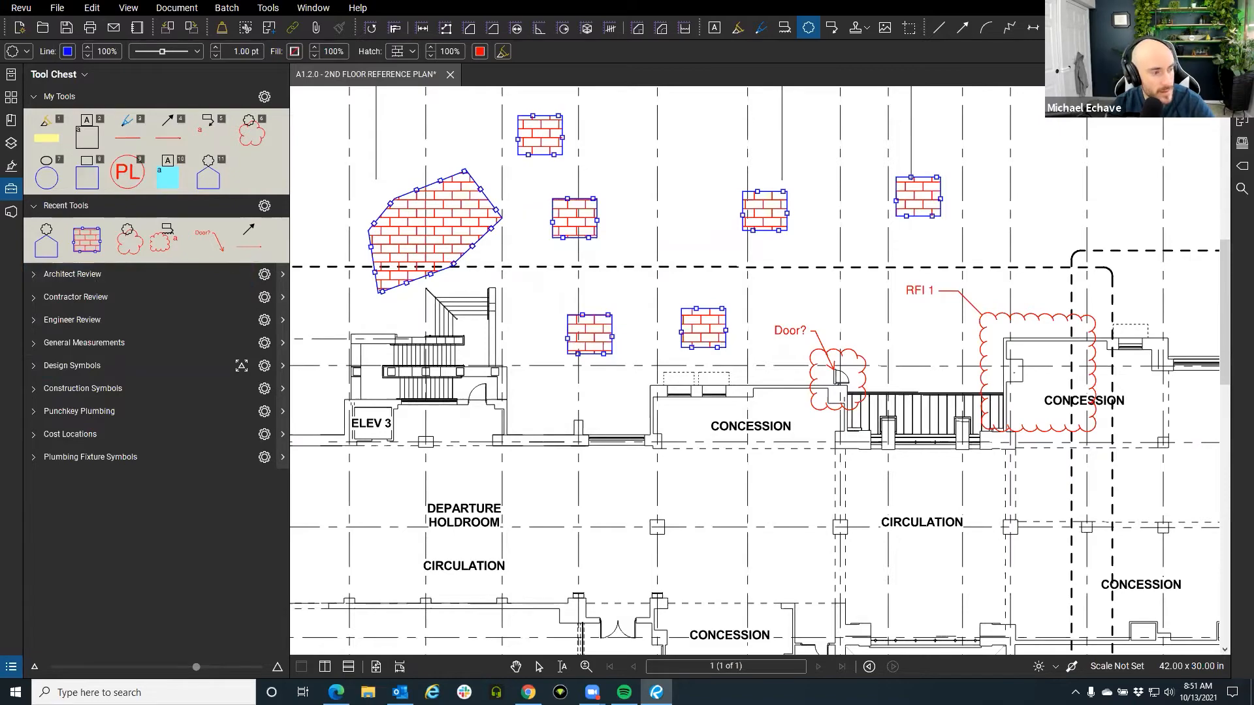
Hide the Tool Chest and bring the vestibule and elevator rooms into view.
{"action": "left_click", "coordinate": [11, 668]}
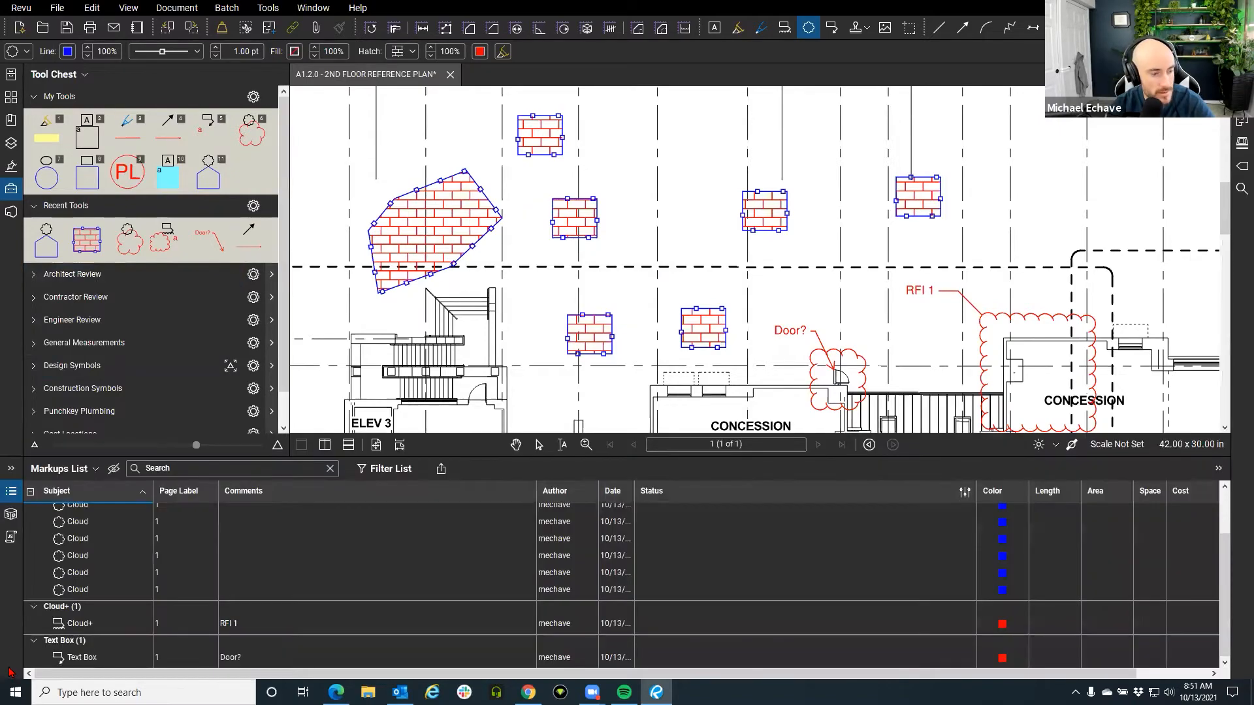
{"action": "left_click", "coordinate": [11, 492]}
{"action": "scroll", "coordinate": [502, 410], "scroll_direction": "down", "scroll_amount": 4}
{"action": "mouse_move", "coordinate": [502, 410]}
{"action": "left_mouse_down"}
{"action": "mouse_move", "coordinate": [685, 344]}
{"action": "mouse_move", "coordinate": [584, 356]}
{"action": "left_mouse_up"}
{"action": "left_click", "coordinate": [11, 188]}
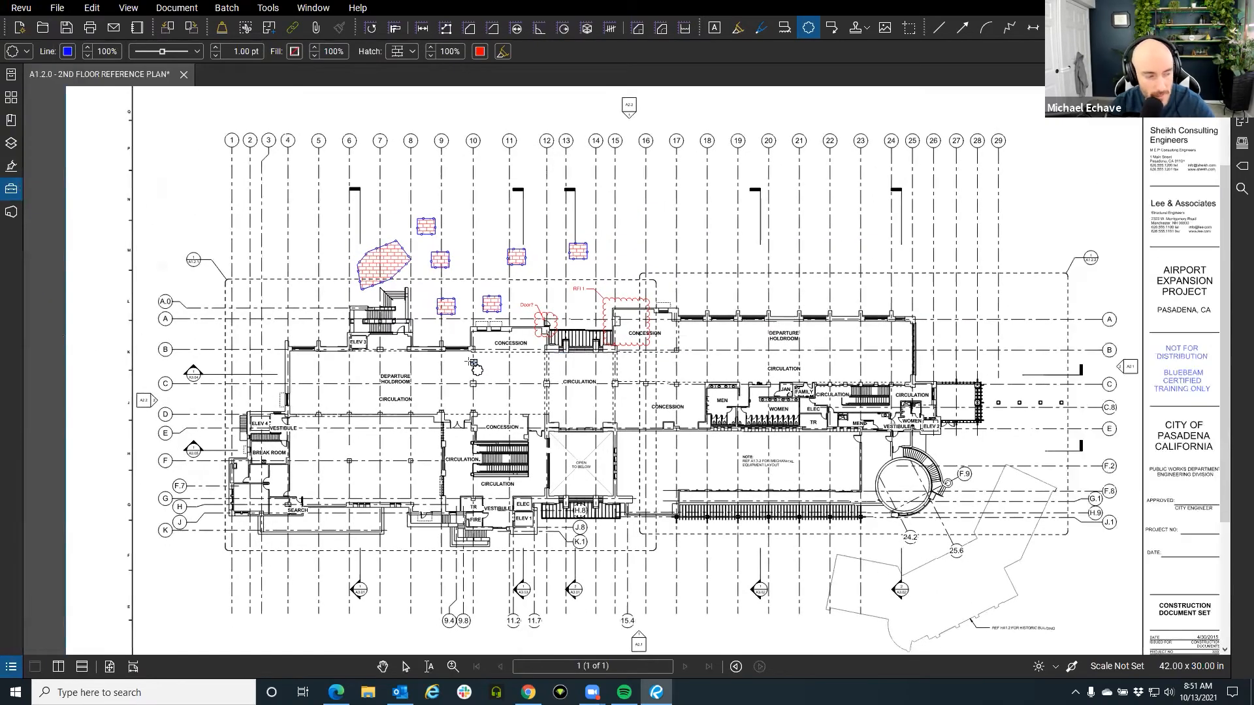
{"action": "key", "text": "Escape"}
{"action": "scroll", "coordinate": [445, 350], "scroll_direction": "up", "scroll_amount": 2}
{"action": "left_click_drag", "start_coordinate": [446, 350], "coordinate": [377, 277]}
{"action": "left_click_drag", "start_coordinate": [436, 469], "coordinate": [546, 361]}
{"action": "scroll", "coordinate": [527, 372], "scroll_direction": "up", "scroll_amount": 5}
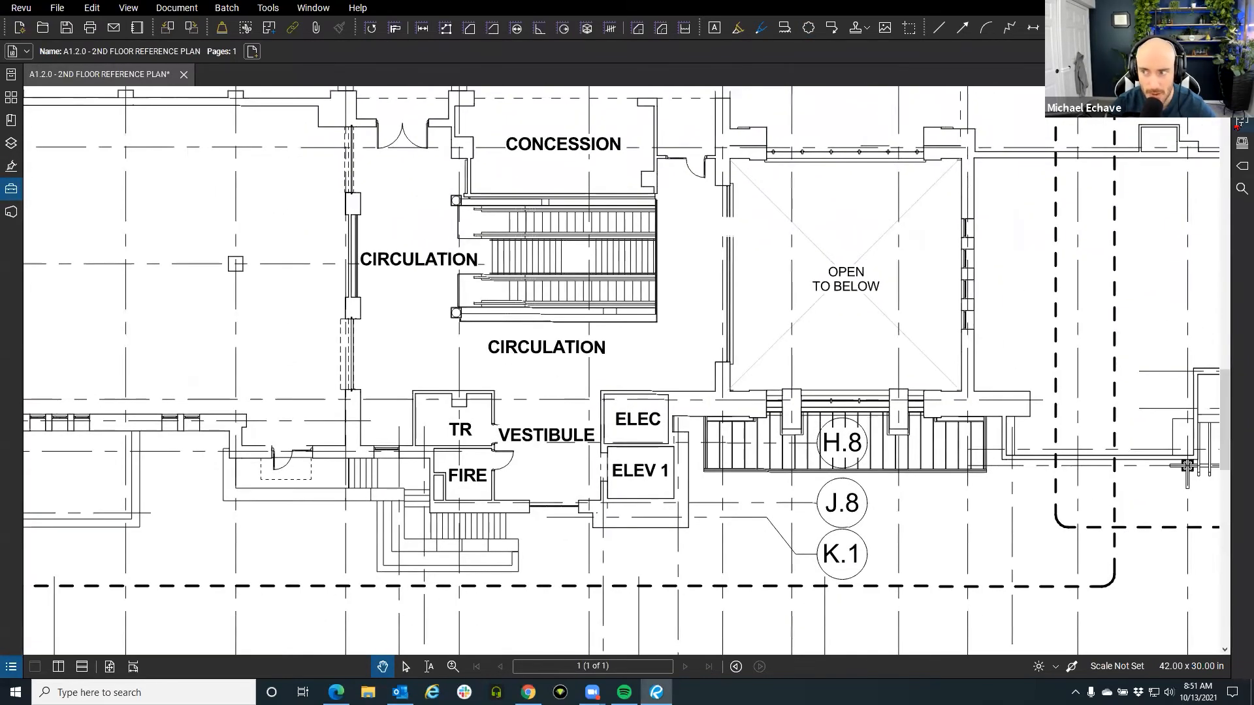
{"action": "left_click", "coordinate": [1241, 123]}
{"action": "scroll", "coordinate": [594, 473], "scroll_direction": "up", "scroll_amount": 3}
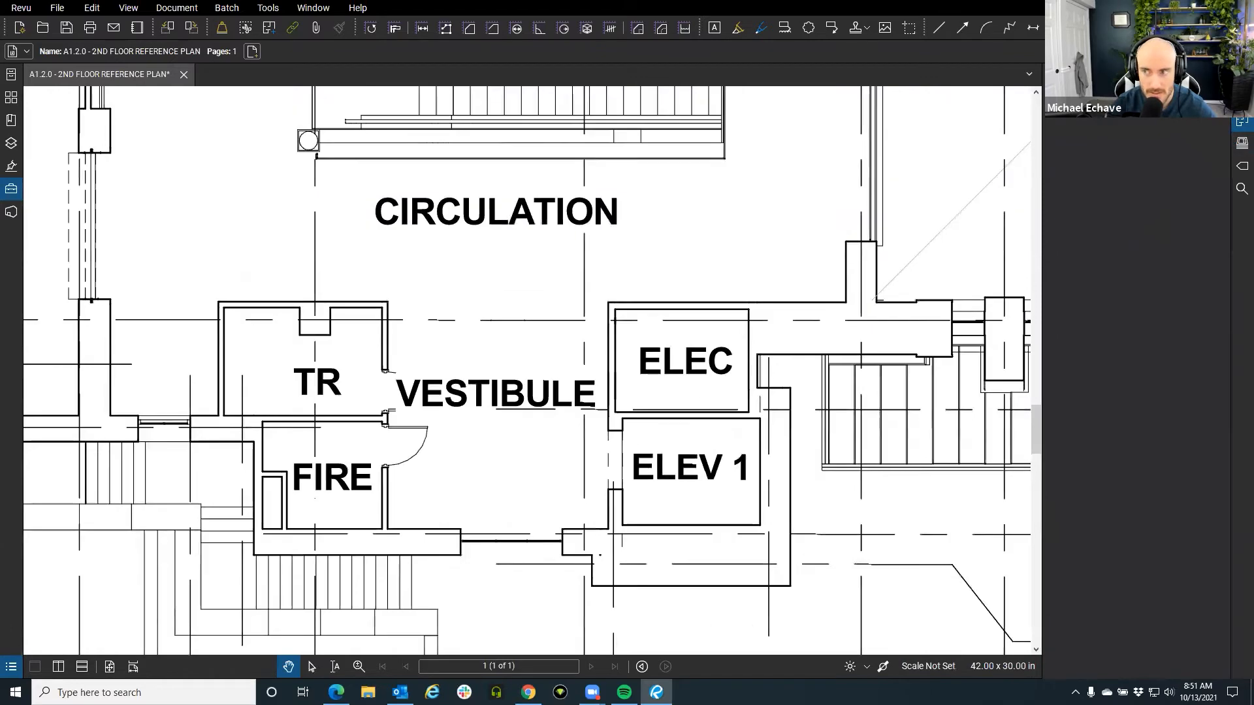
Outline the ELEC room as a space named Elec.
{"action": "key", "text": "g"}
{"action": "left_click_drag", "start_coordinate": [615, 310], "coordinate": [748, 412]}
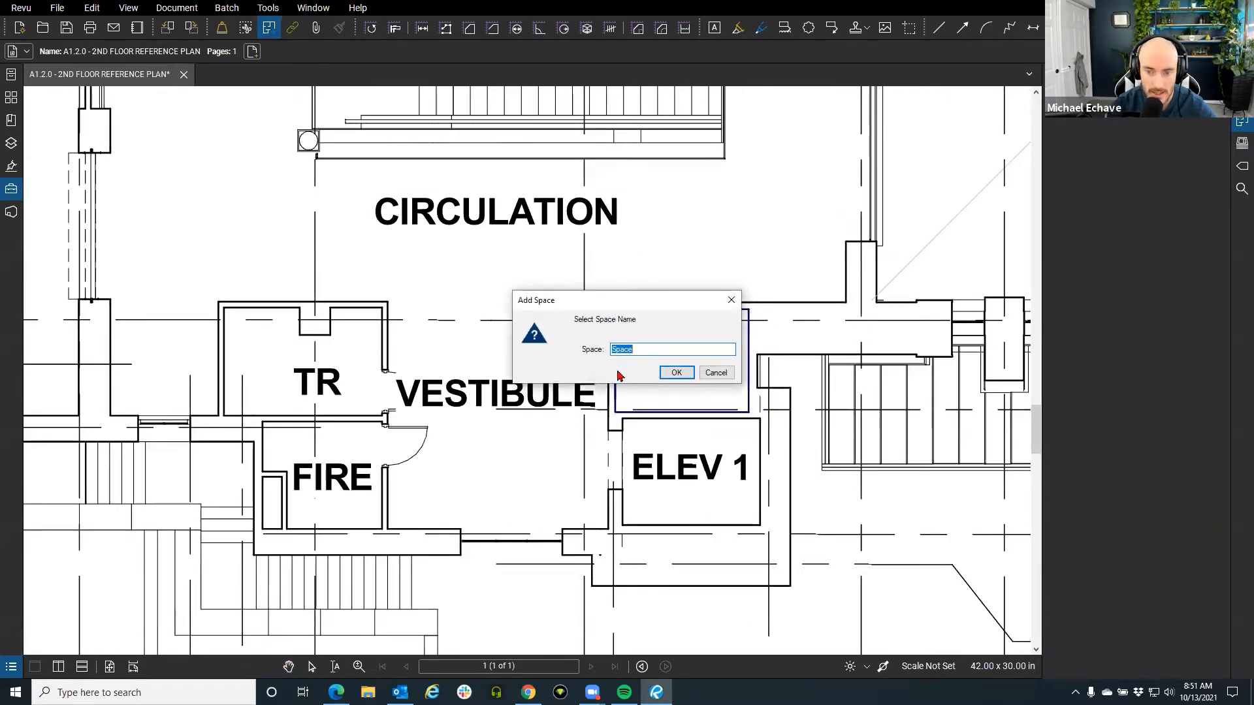
{"action": "left_click_drag", "start_coordinate": [622, 294], "coordinate": [441, 280]}
{"action": "type", "text": "Elec"}
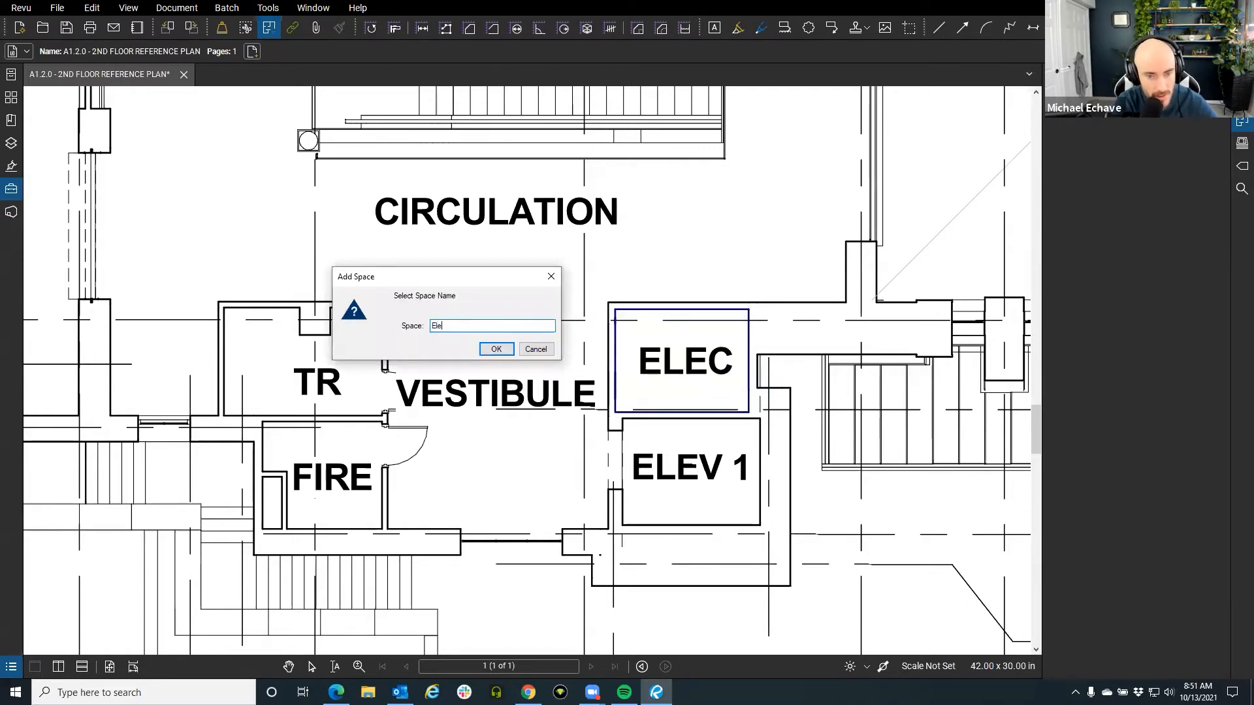
{"action": "left_click", "coordinate": [485, 349]}
Outline the ELEV 1 room as a space named Elev 1.
{"action": "mouse_move", "coordinate": [623, 418]}
{"action": "left_mouse_down"}
{"action": "mouse_move", "coordinate": [704, 499]}
{"action": "mouse_move", "coordinate": [760, 526]}
{"action": "left_mouse_up"}
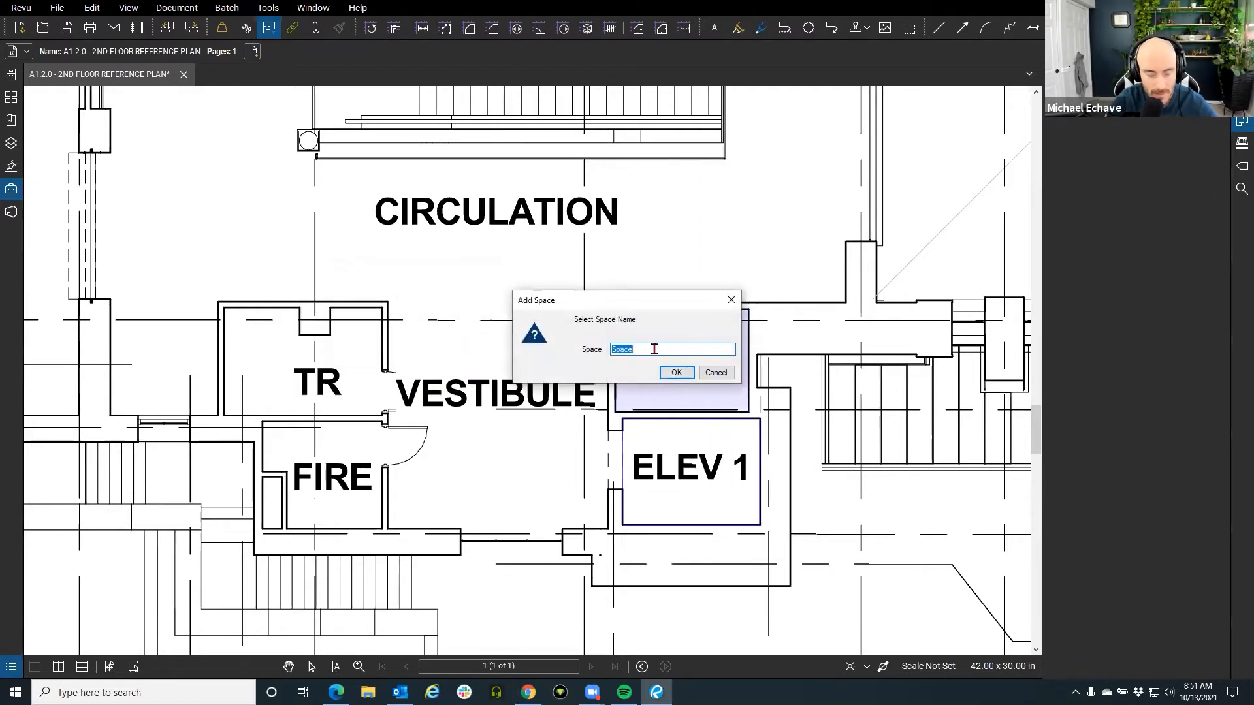
{"action": "type", "text": "Elev 1"}
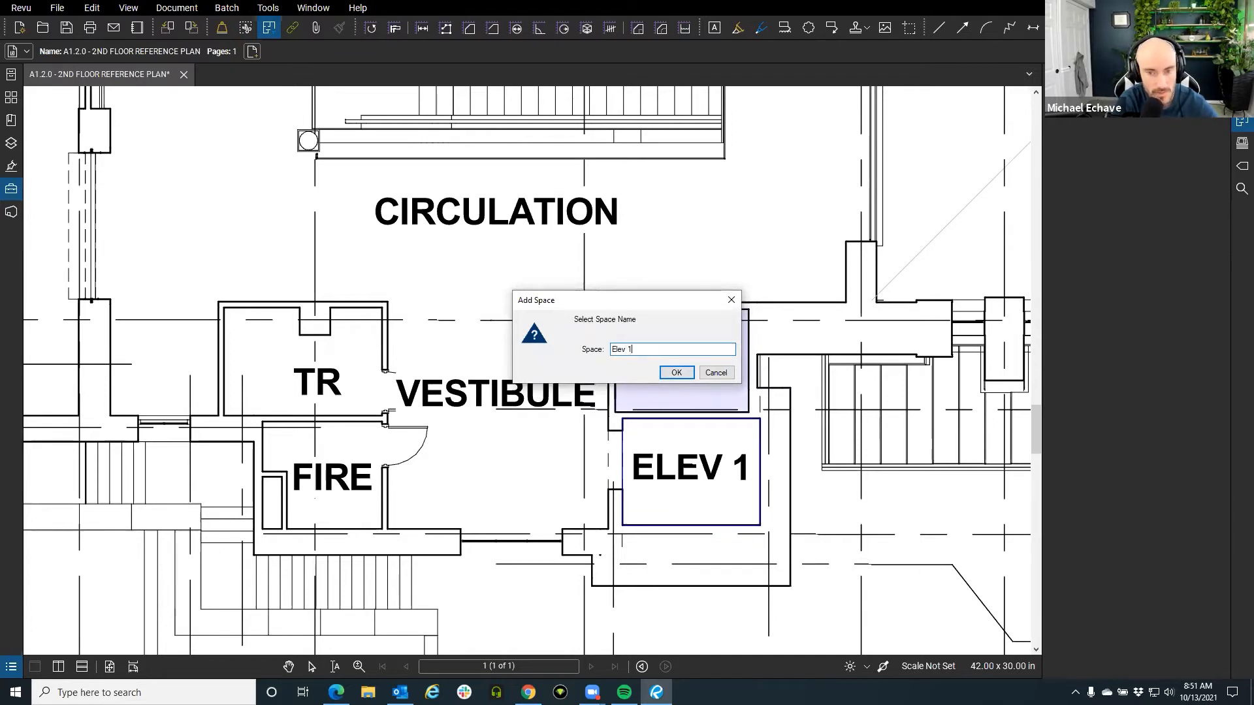
{"action": "left_click", "coordinate": [675, 373]}
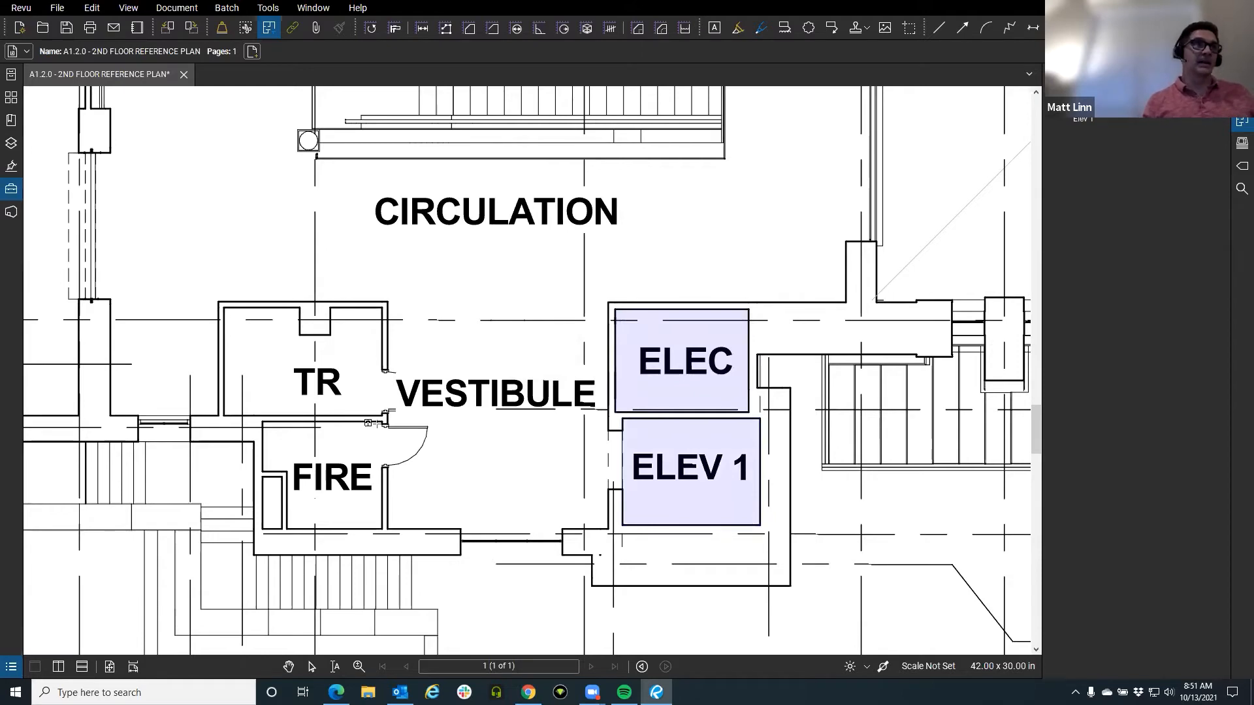
Trace the six-cornered FIRE room as a space named Fire.
{"action": "scroll", "coordinate": [364, 423], "scroll_direction": "up", "scroll_amount": 5}
{"action": "left_click", "coordinate": [616, 241]}
{"action": "left_click", "coordinate": [260, 241]}
{"action": "left_click", "coordinate": [259, 391]}
{"action": "left_click", "coordinate": [334, 391]}
{"action": "left_click", "coordinate": [333, 561]}
{"action": "left_click", "coordinate": [617, 560]}
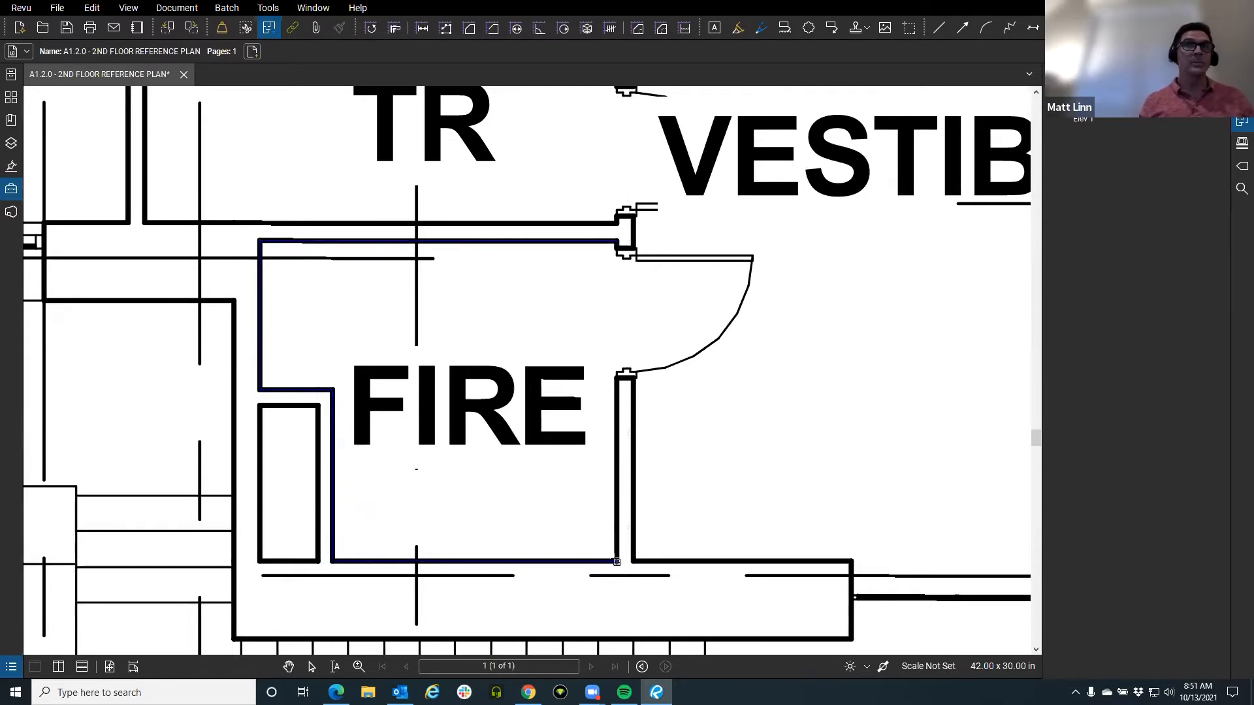
{"action": "left_click", "coordinate": [617, 245]}
{"action": "type", "text": "Fir"}
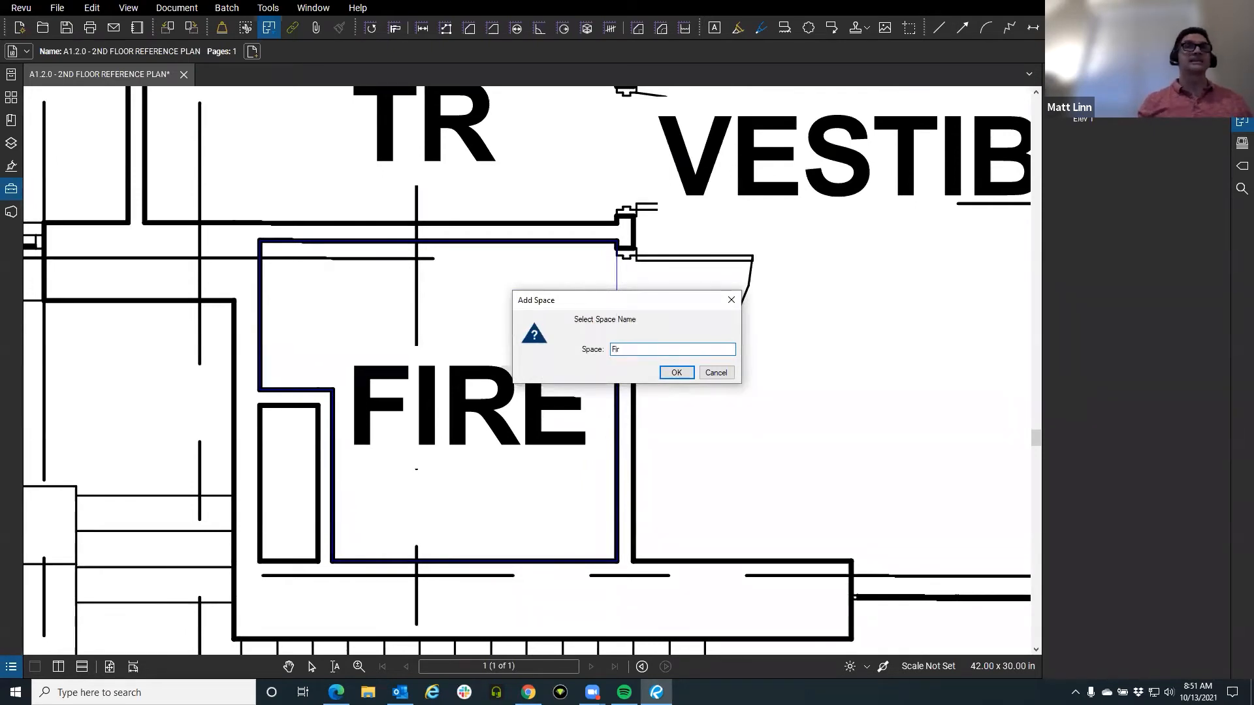
{"action": "key", "text": "Return"}
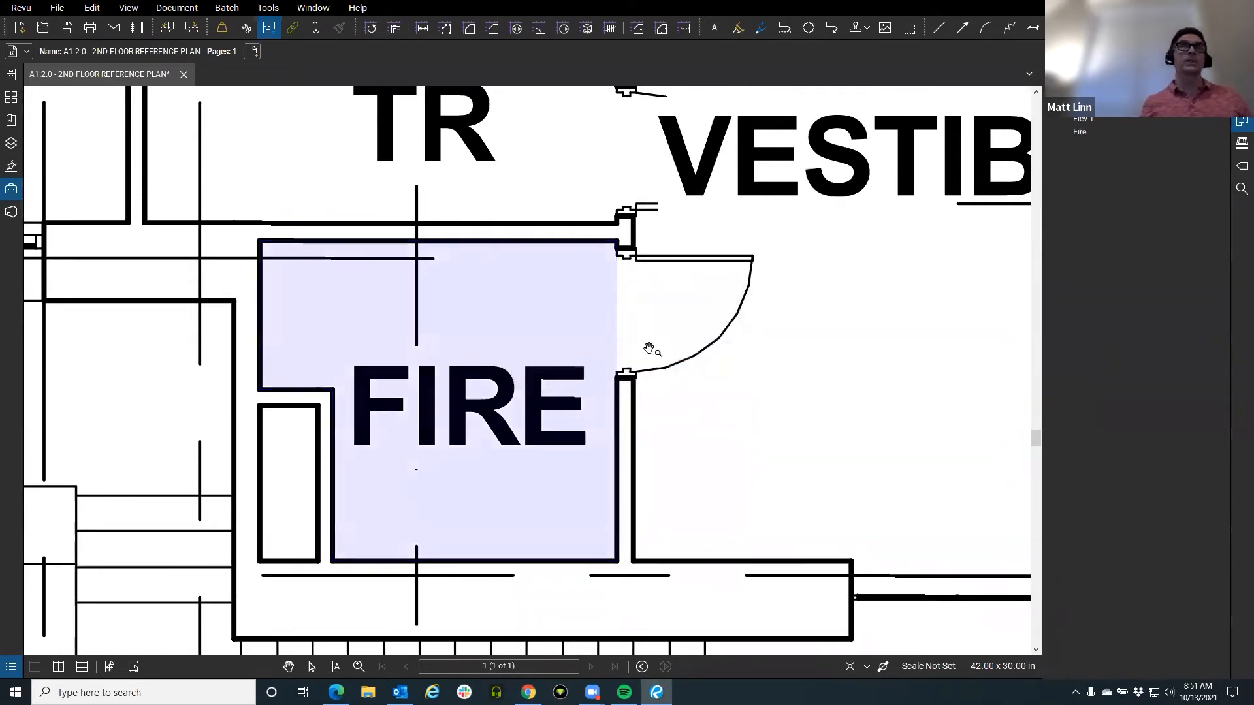
{"action": "key", "text": "Escape"}
{"action": "scroll", "coordinate": [458, 385], "scroll_direction": "down", "scroll_amount": 5}
{"action": "scroll", "coordinate": [459, 381], "scroll_direction": "down", "scroll_amount": 3}
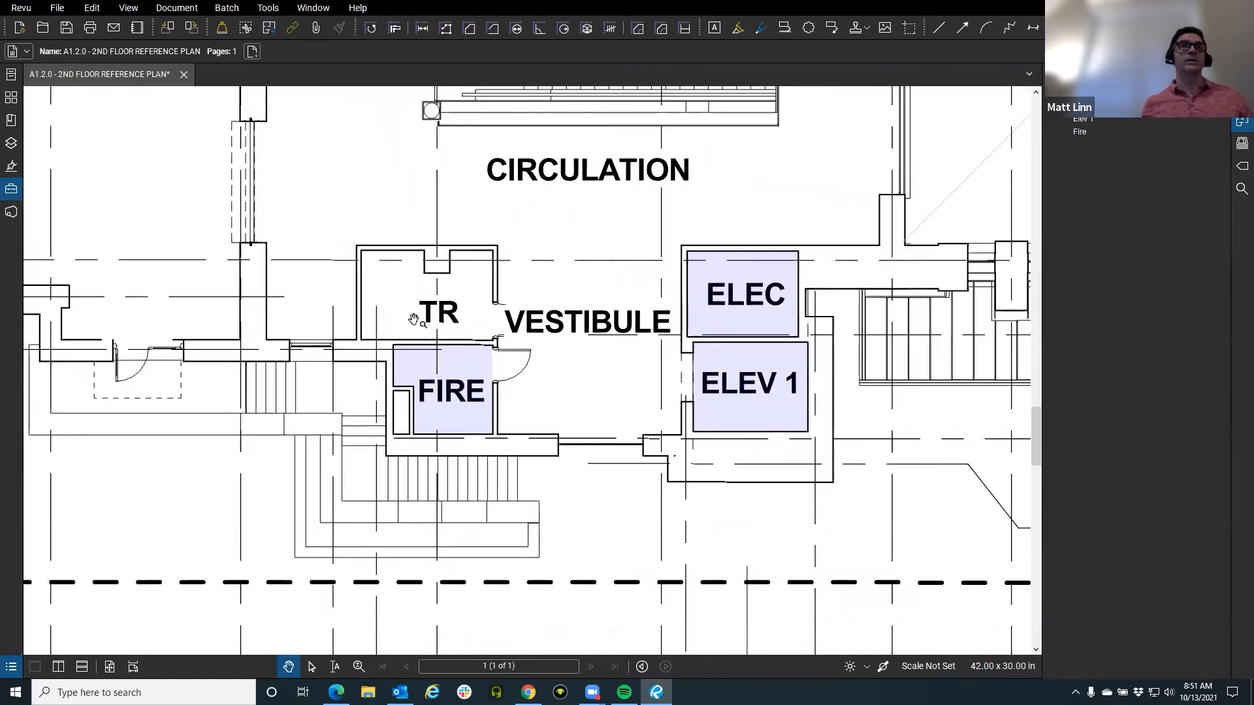
{"action": "scroll", "coordinate": [412, 318], "scroll_direction": "up", "scroll_amount": 5}
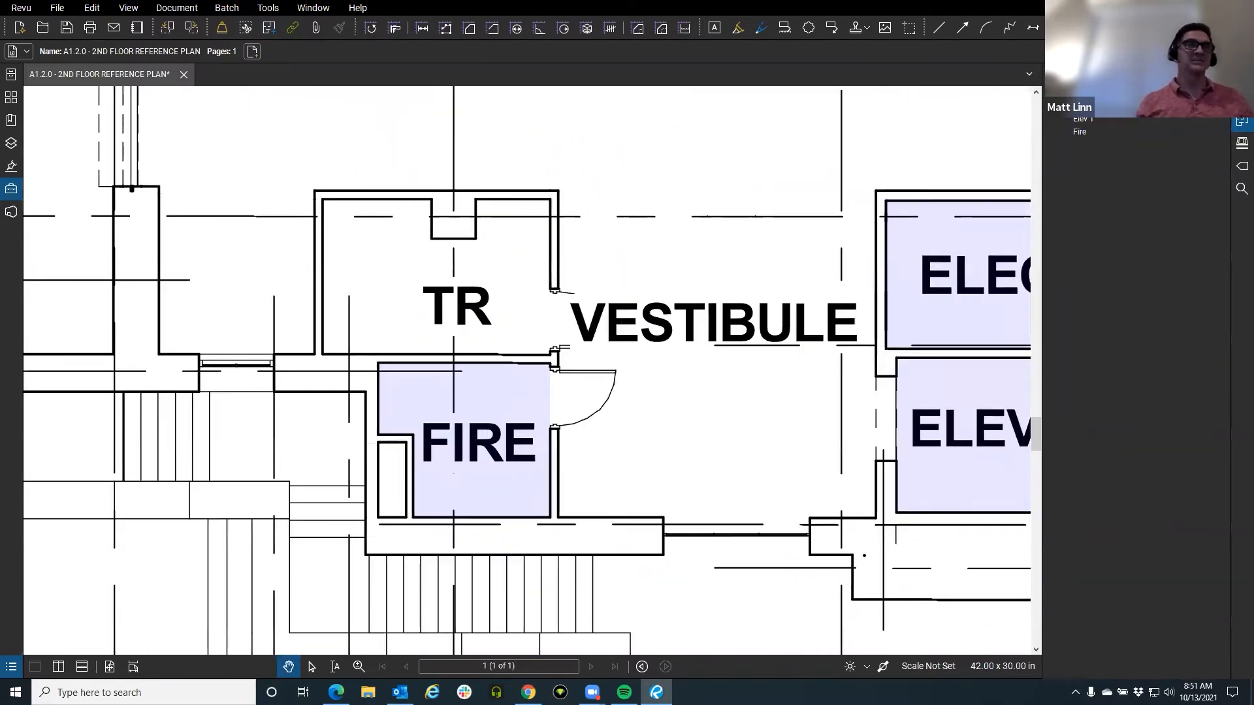
Trace the TR room's eight-corner outline with the Add Space tool.
{"action": "left_click", "coordinate": [269, 28]}
{"action": "scroll", "coordinate": [572, 275], "scroll_direction": "up", "scroll_amount": 2}
{"action": "left_click_drag", "start_coordinate": [572, 275], "coordinate": [654, 318]}
{"action": "left_click", "coordinate": [626, 213]}
{"action": "left_click", "coordinate": [520, 214]}
{"action": "left_click", "coordinate": [520, 268]}
{"action": "left_click", "coordinate": [459, 268]}
{"action": "left_click", "coordinate": [459, 213]}
{"action": "left_click", "coordinate": [306, 214]}
{"action": "left_click", "coordinate": [306, 430]}
{"action": "left_click", "coordinate": [625, 431]}
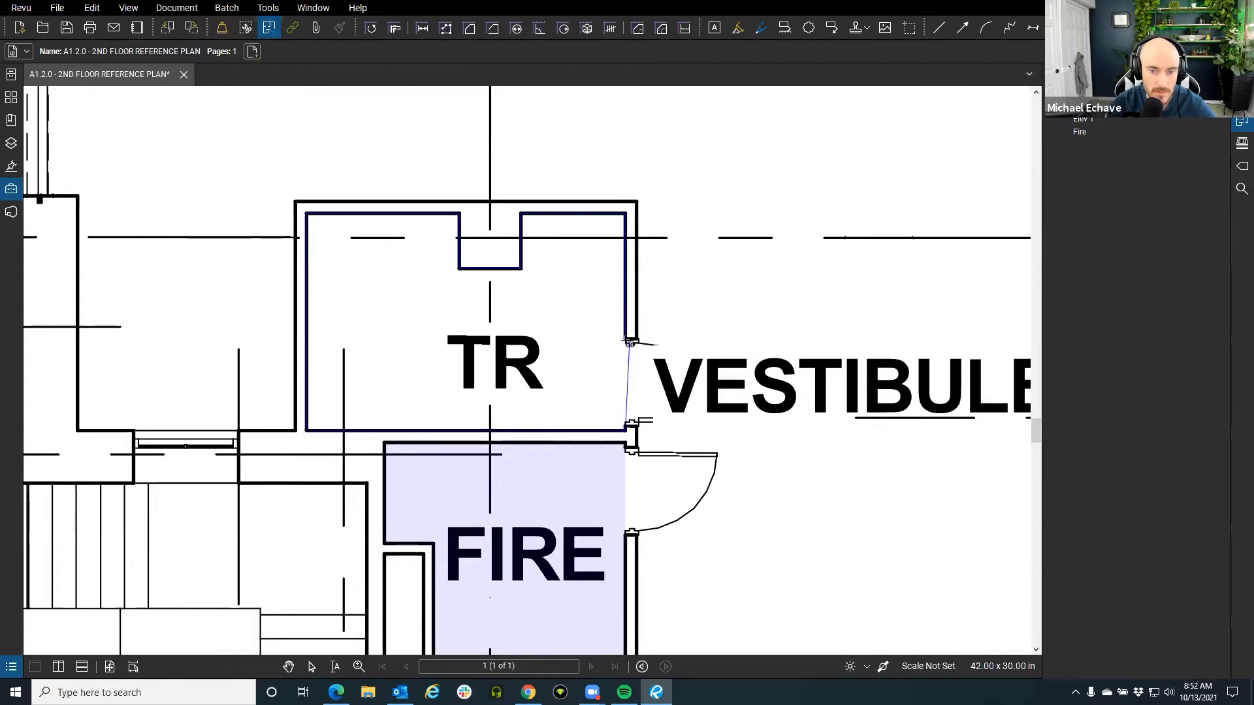
{"action": "left_click", "coordinate": [624, 341]}
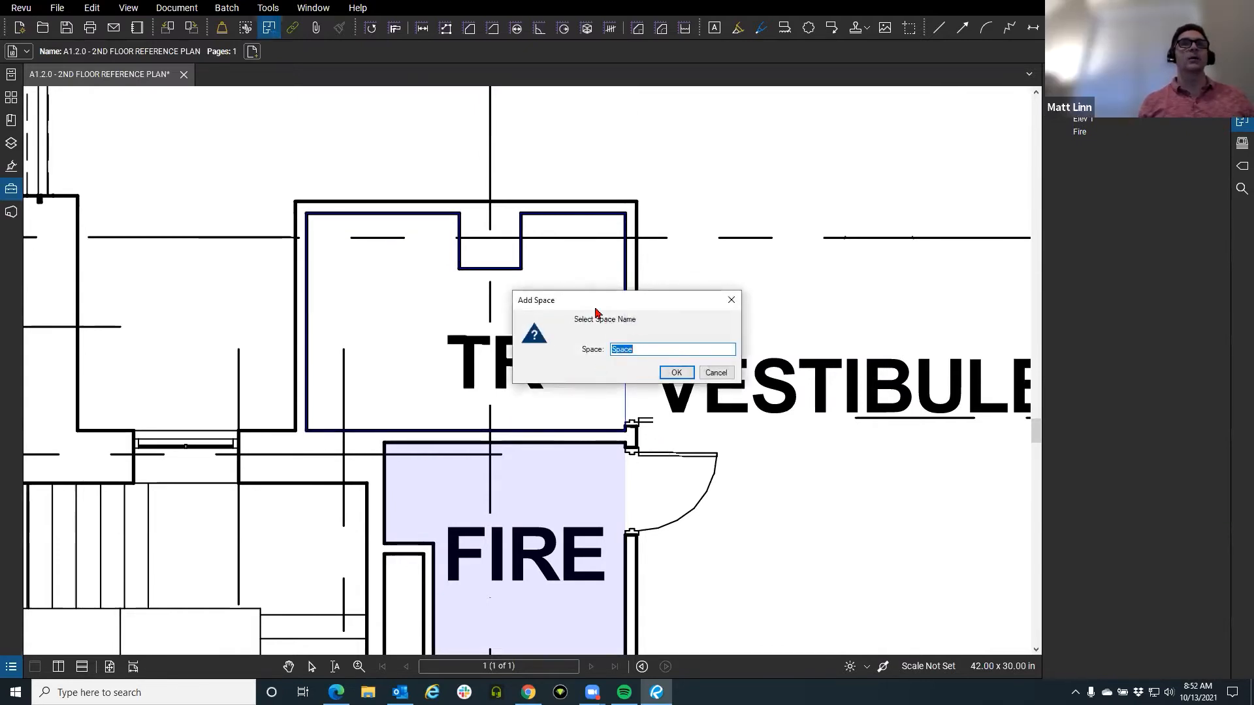
Name the new space TR and confirm it.
{"action": "type", "text": "TR"}
{"action": "left_click", "coordinate": [850, 315]}
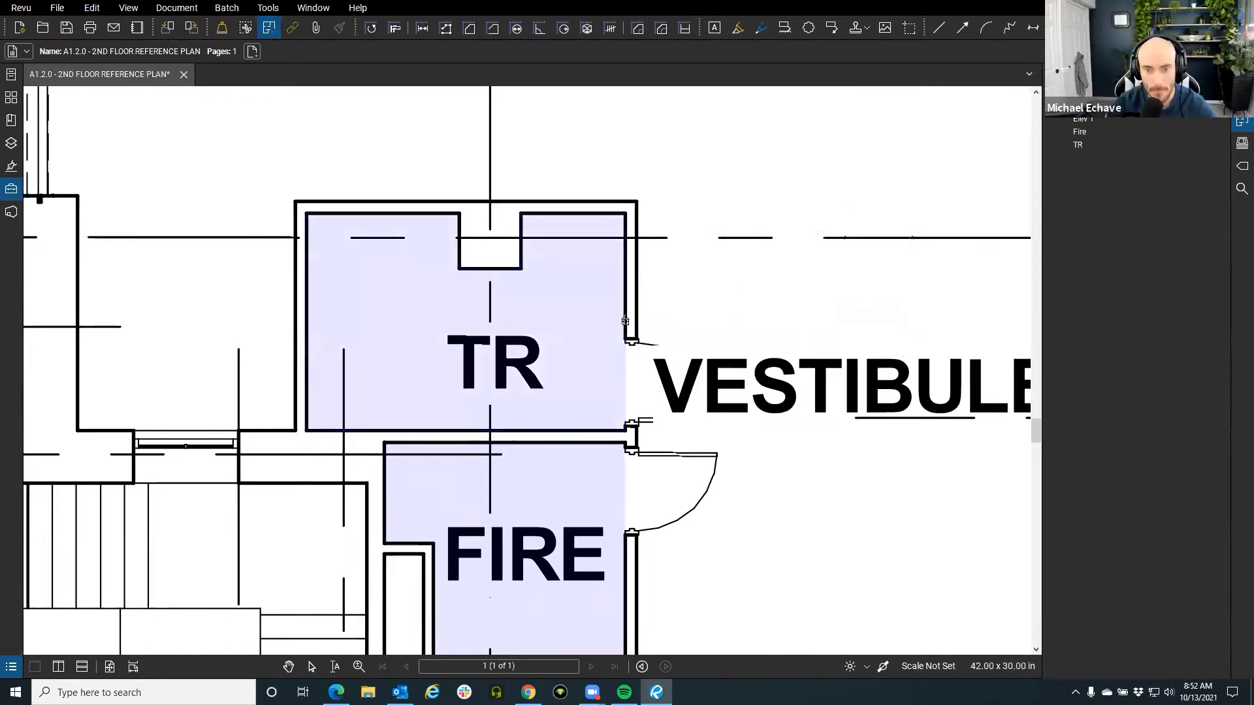
{"action": "key", "text": "Escape"}
{"action": "scroll", "coordinate": [531, 331], "scroll_direction": "down", "scroll_amount": 3}
{"action": "left_click_drag", "start_coordinate": [531, 331], "coordinate": [457, 325]}
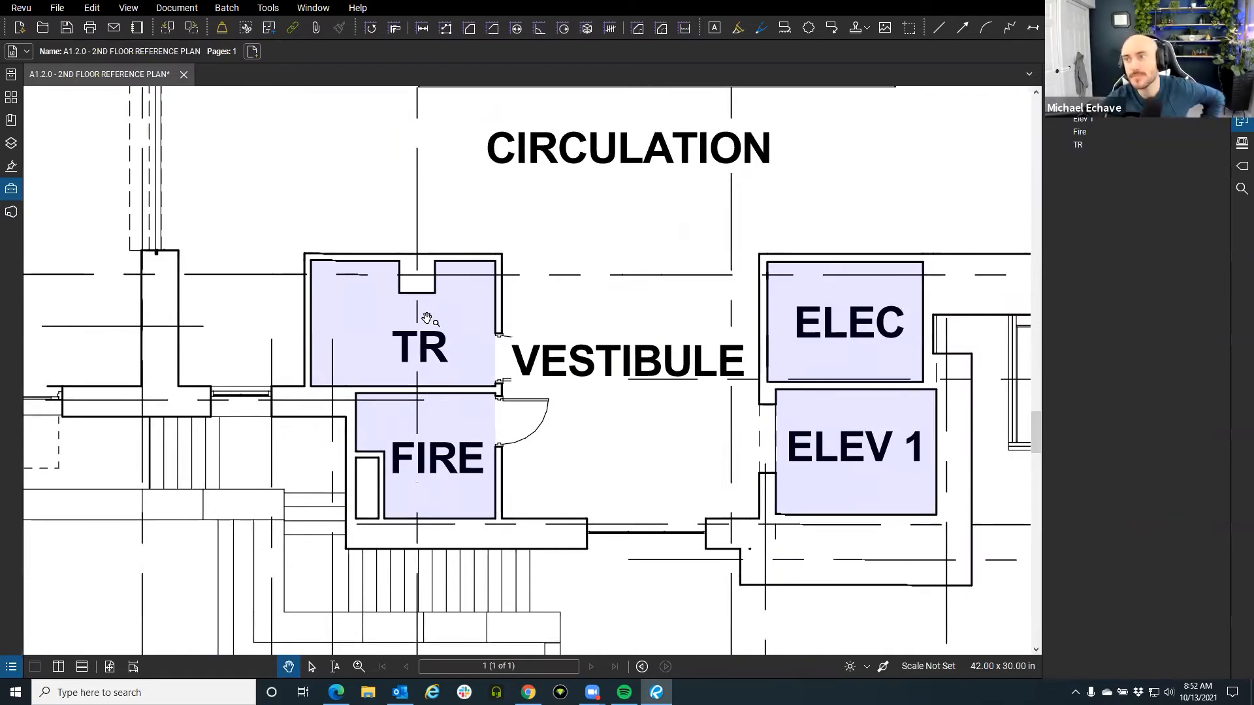
{"action": "scroll", "coordinate": [554, 292], "scroll_direction": "down", "scroll_amount": 2}
{"action": "left_click_drag", "start_coordinate": [540, 280], "coordinate": [499, 256]}
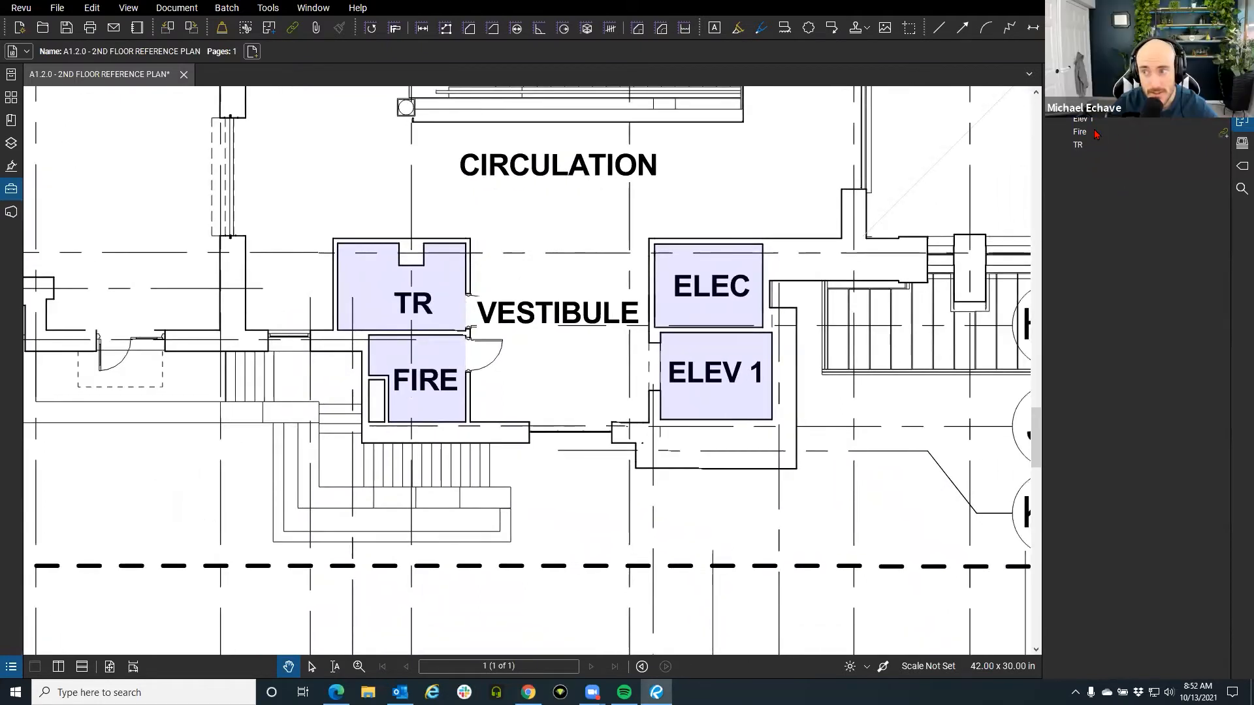
{"action": "scroll", "coordinate": [600, 333], "scroll_direction": "down", "scroll_amount": 1}
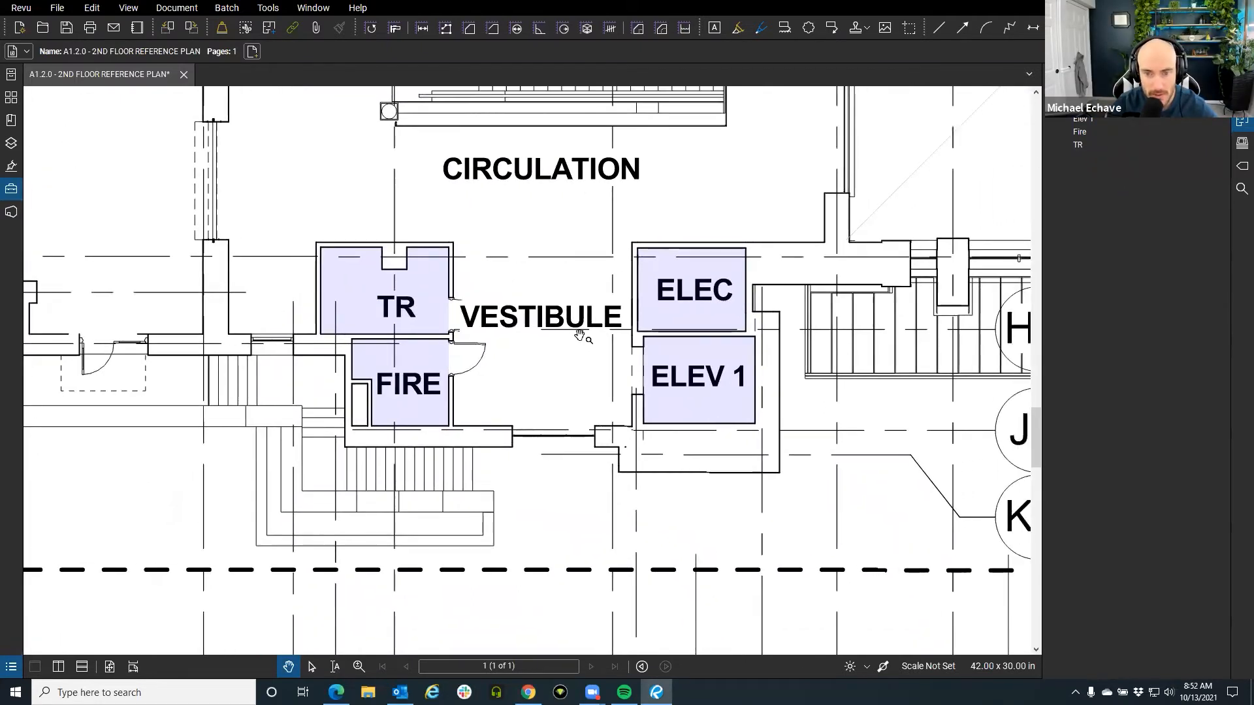
{"action": "scroll", "coordinate": [581, 336], "scroll_direction": "up", "scroll_amount": 1}
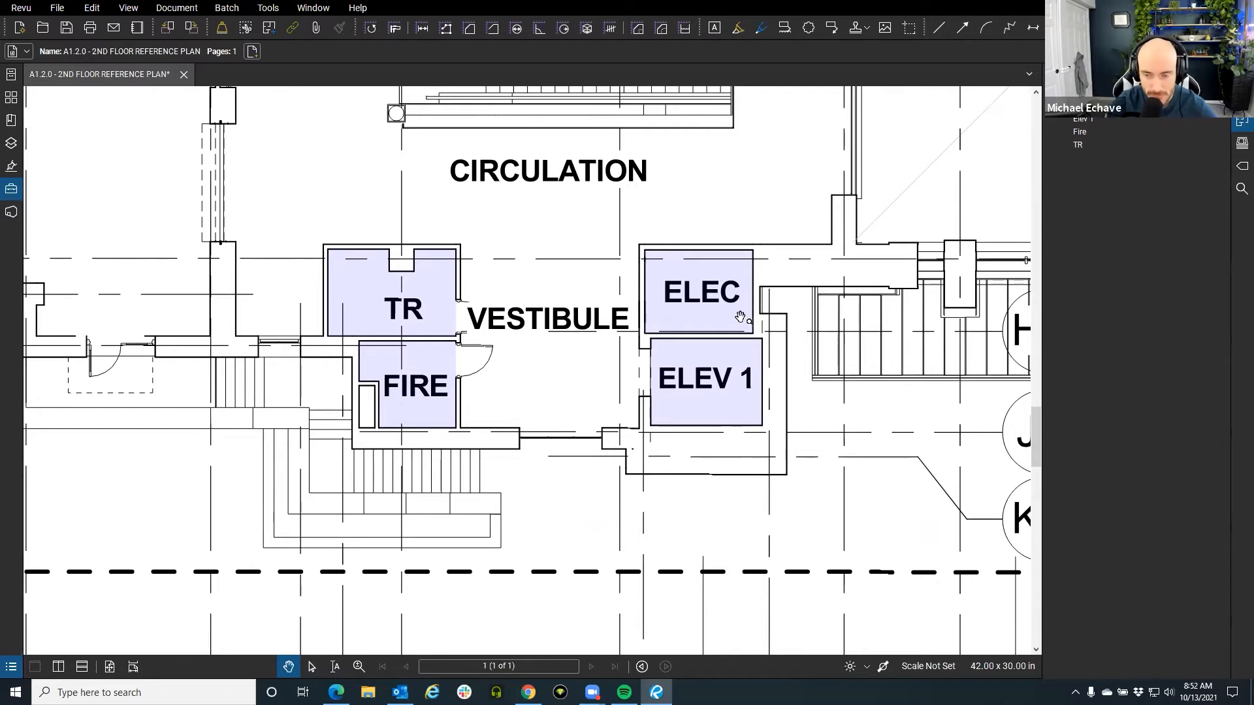
{"action": "scroll", "coordinate": [550, 289], "scroll_direction": "down", "scroll_amount": 3}
Create an area measurement from the Elec space in the Spaces panel.
{"action": "left_click_drag", "start_coordinate": [550, 288], "coordinate": [628, 400]}
{"action": "scroll", "coordinate": [608, 402], "scroll_direction": "up", "scroll_amount": 4}
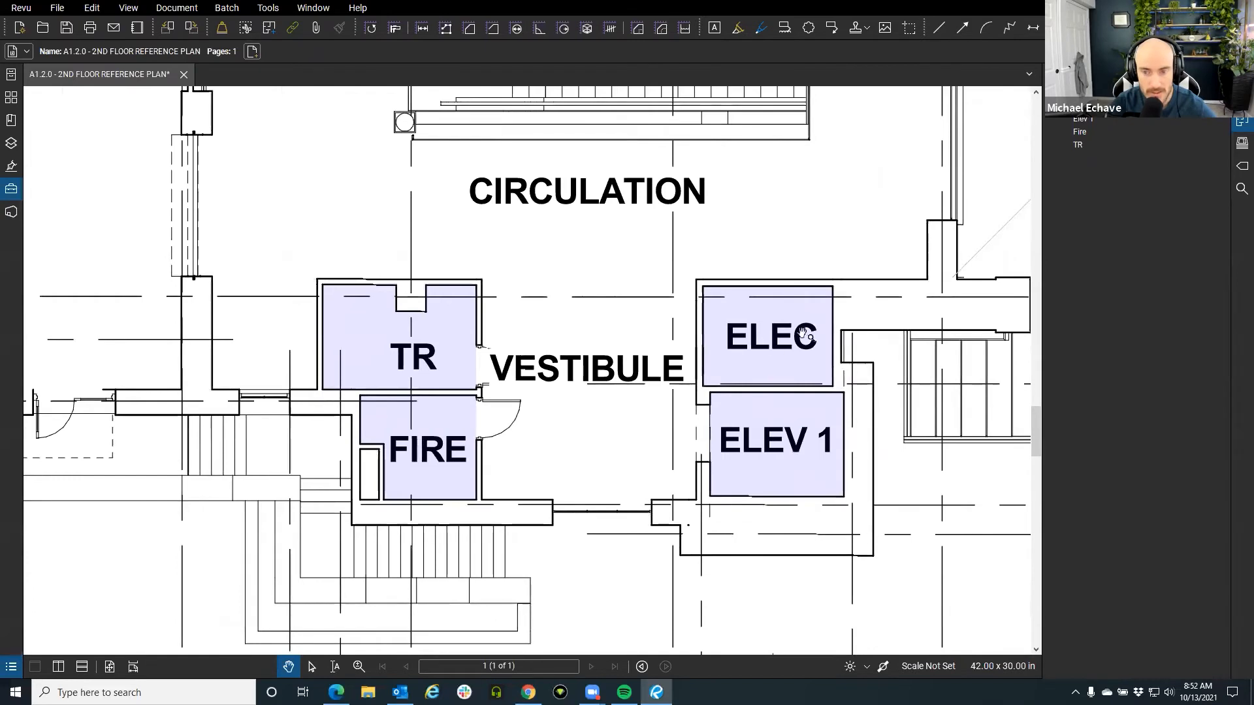
{"action": "right_click", "coordinate": [1081, 106]}
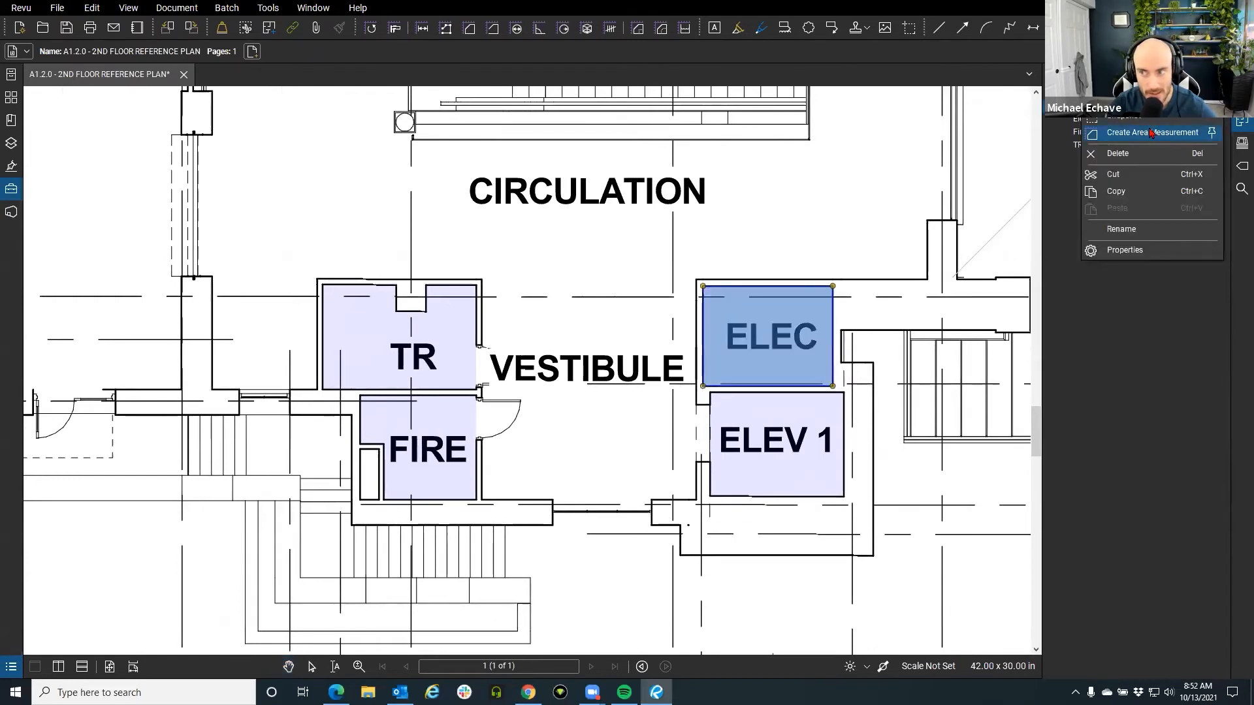
{"action": "left_click", "coordinate": [1129, 134]}
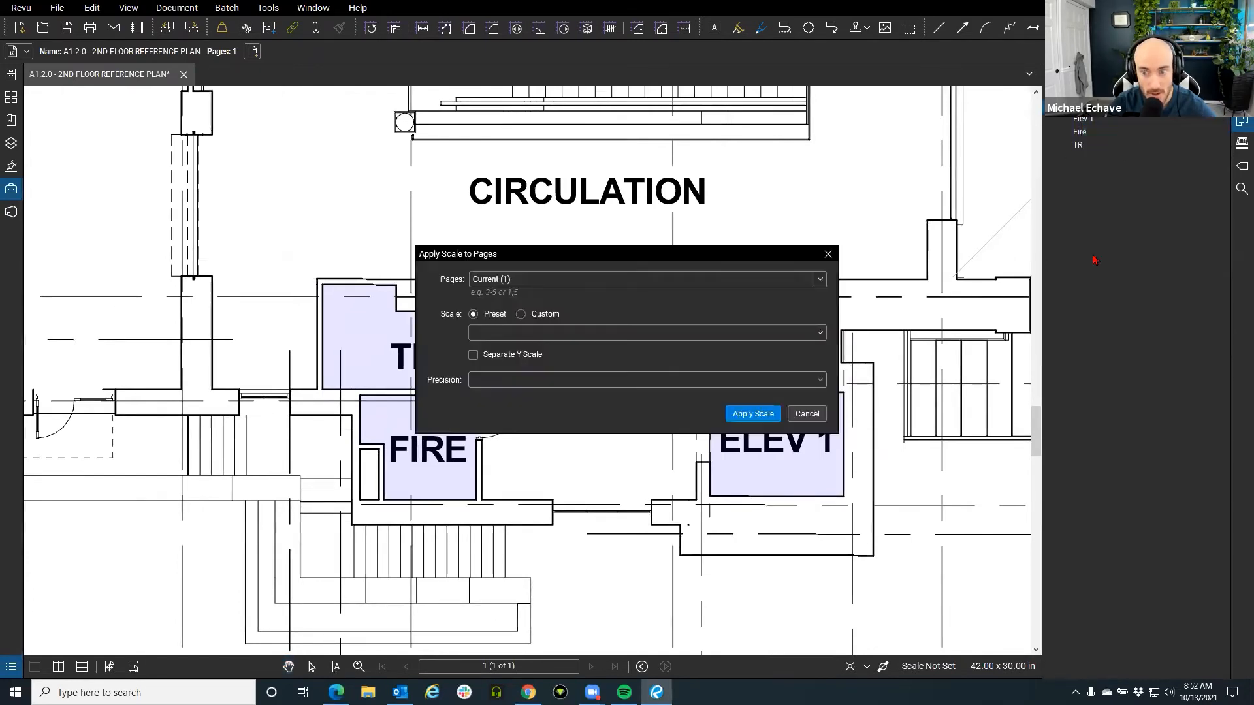
Apply the 1/16" = 1'-0" preset scale to the page.
{"action": "left_click", "coordinate": [491, 333]}
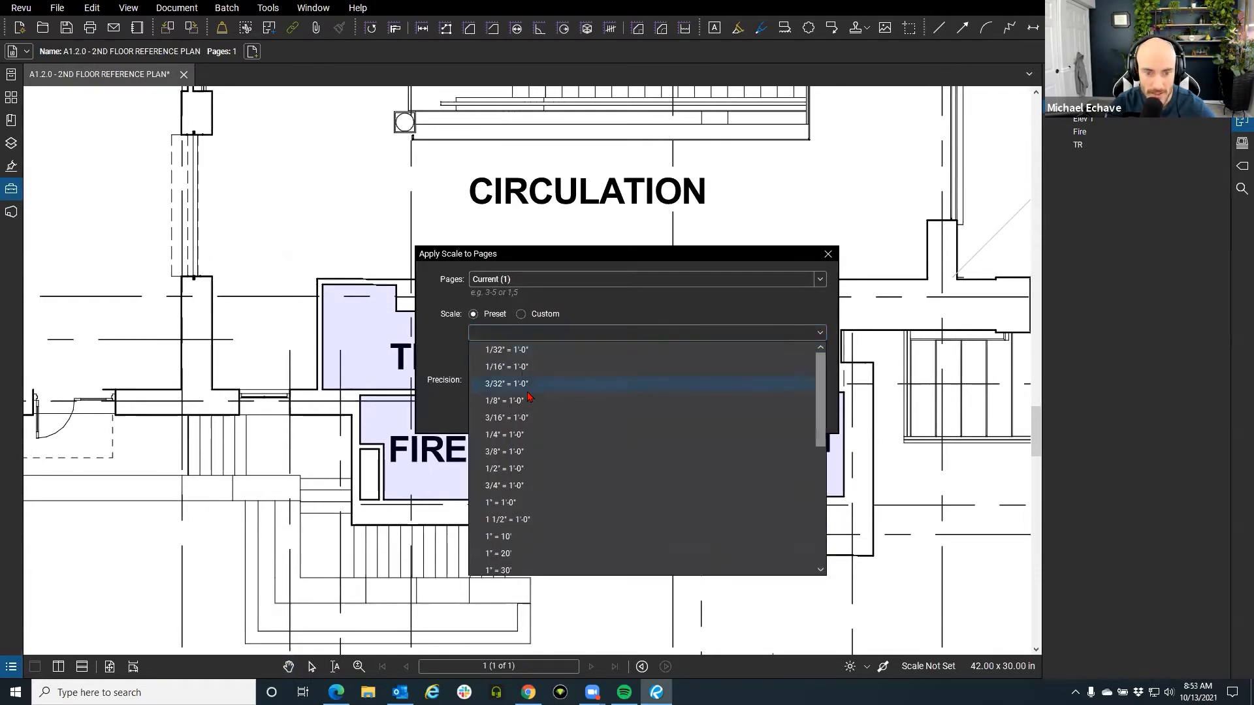
{"action": "left_click", "coordinate": [476, 356]}
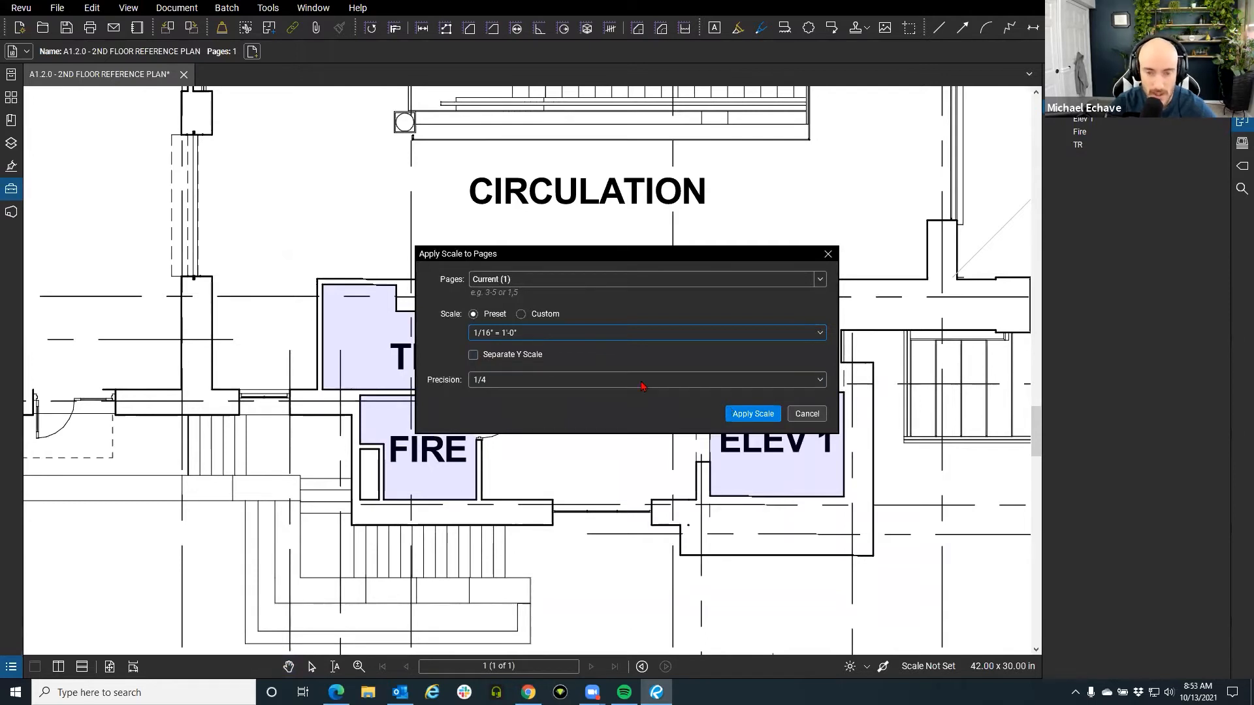
{"action": "left_click", "coordinate": [533, 320]}
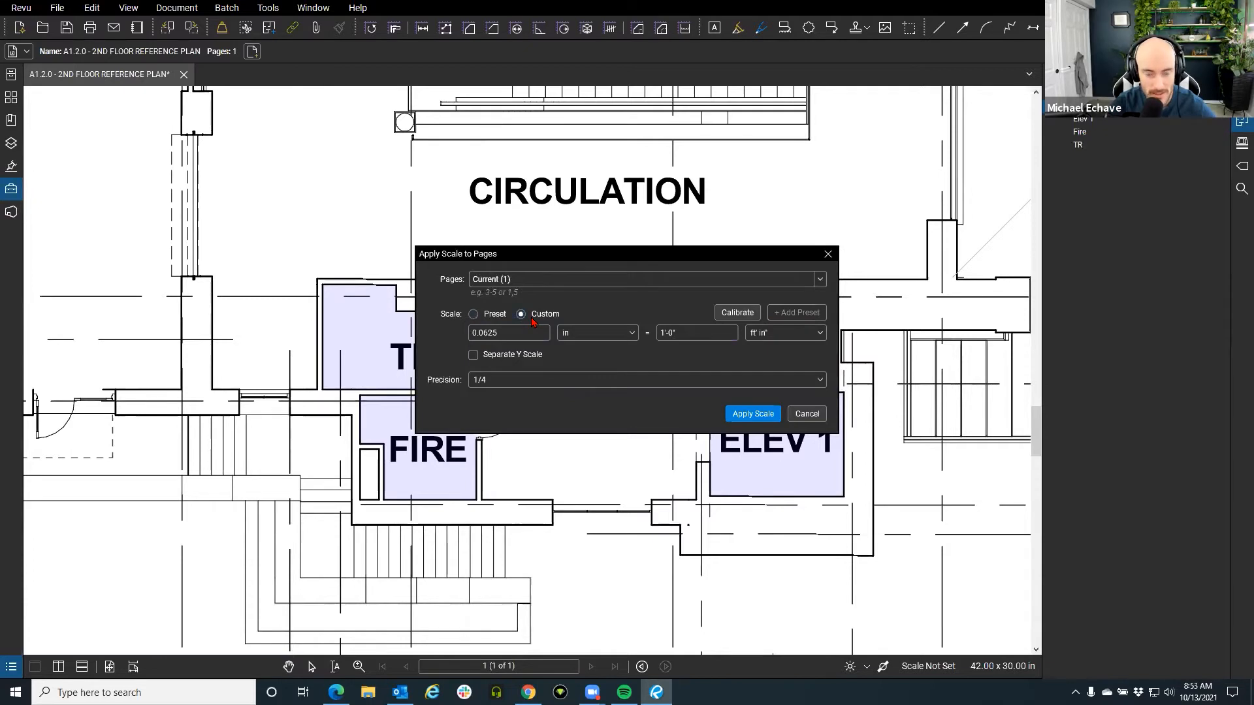
{"action": "left_click", "coordinate": [486, 316]}
{"action": "left_click", "coordinate": [759, 416]}
{"action": "left_click_drag", "start_coordinate": [803, 432], "coordinate": [714, 418]}
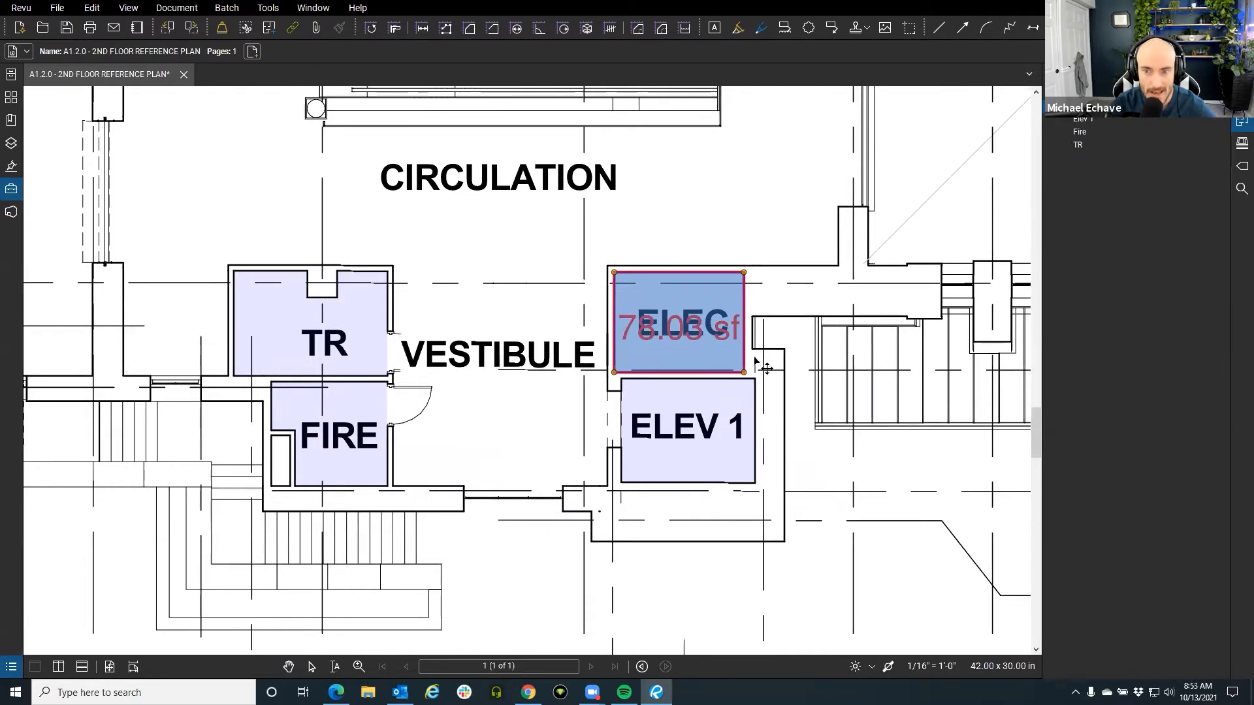
{"action": "key", "text": "Escape"}
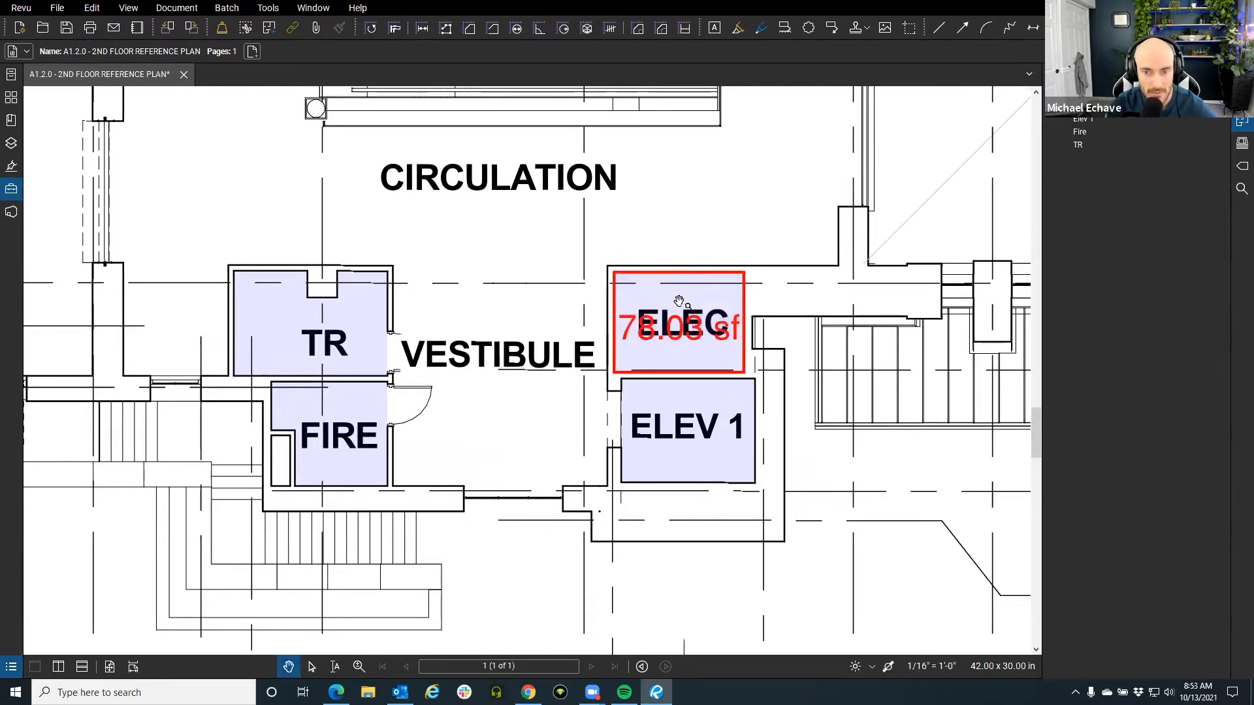
{"action": "left_click_drag", "start_coordinate": [626, 373], "coordinate": [638, 361]}
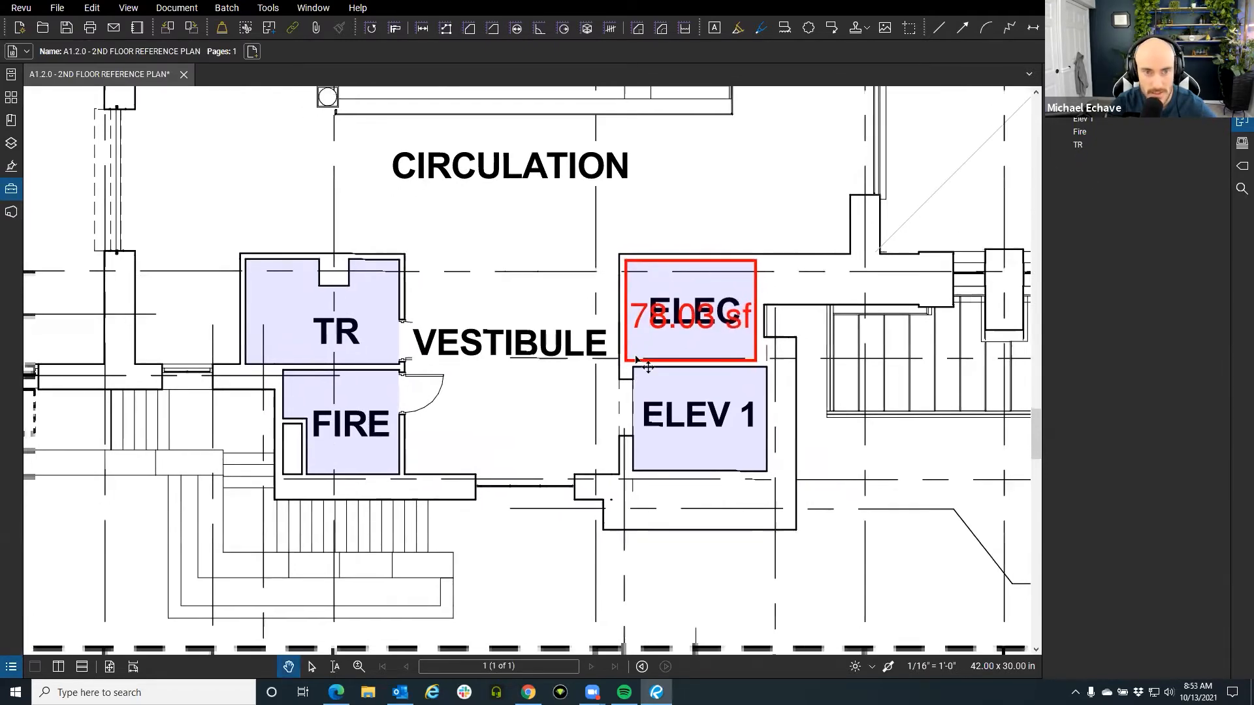
Reopen the Tool Chest, collapse Recent Tools and expand the Punchkey Plumbing symbols.
{"action": "left_click", "coordinate": [11, 189]}
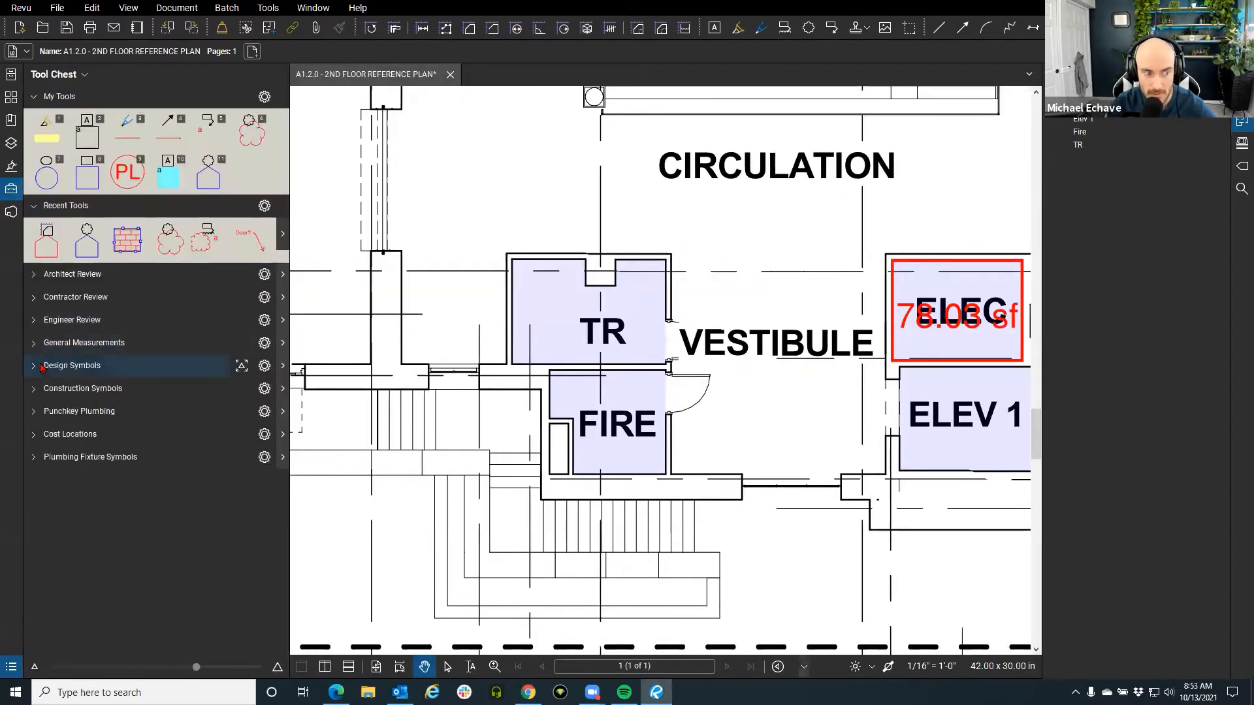
{"action": "left_click", "coordinate": [34, 206]}
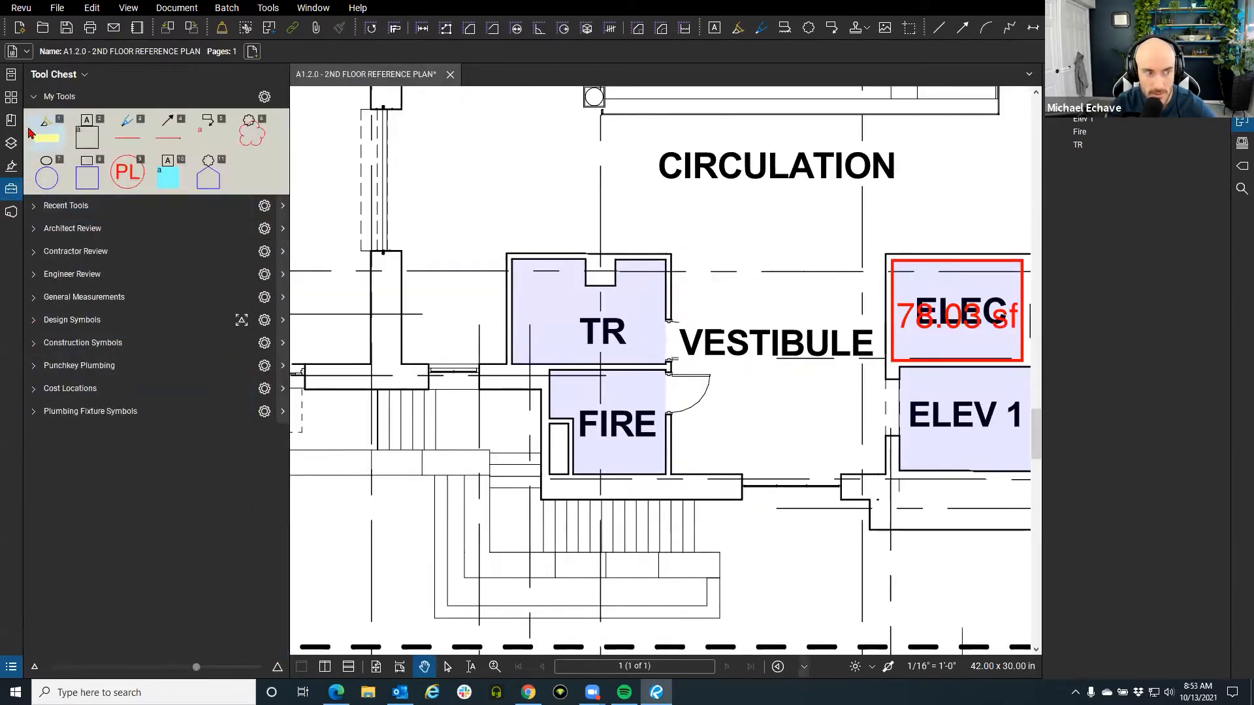
{"action": "left_click", "coordinate": [33, 371]}
{"action": "left_click", "coordinate": [41, 406]}
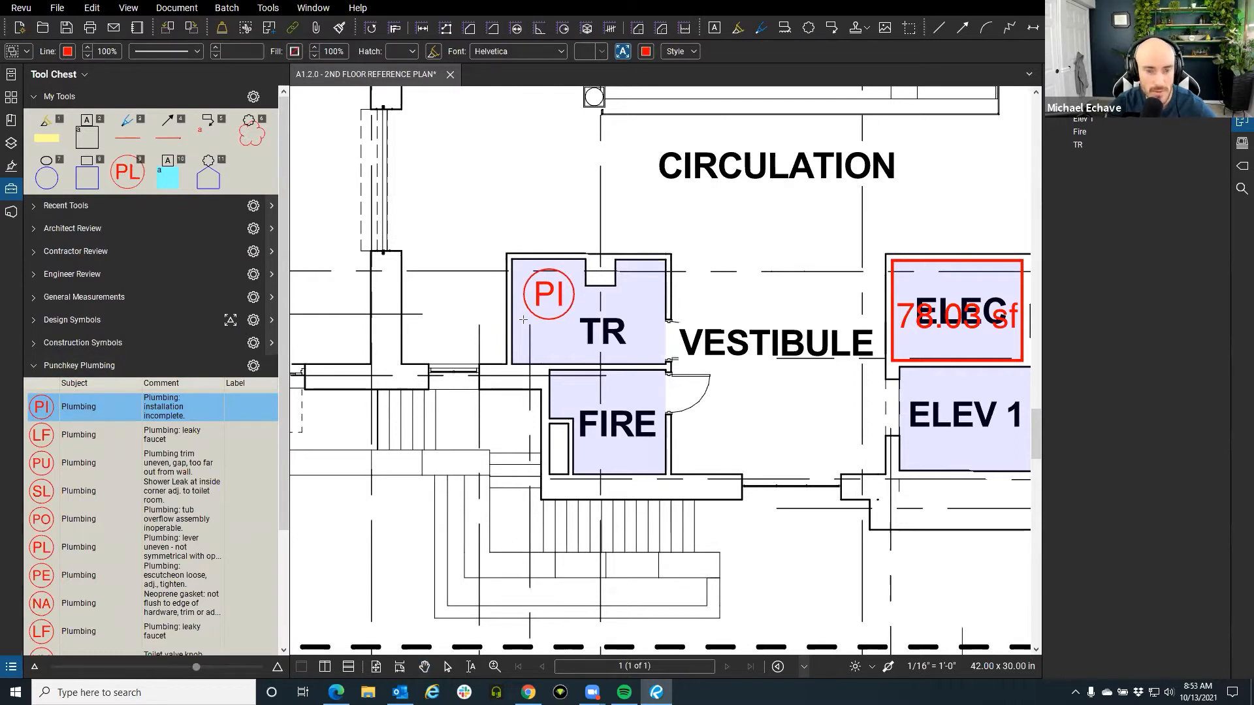
{"action": "key", "text": "Escape"}
Place two Design Symbols door swings above the TR room, the second nested inside the first.
{"action": "left_click", "coordinate": [232, 324]}
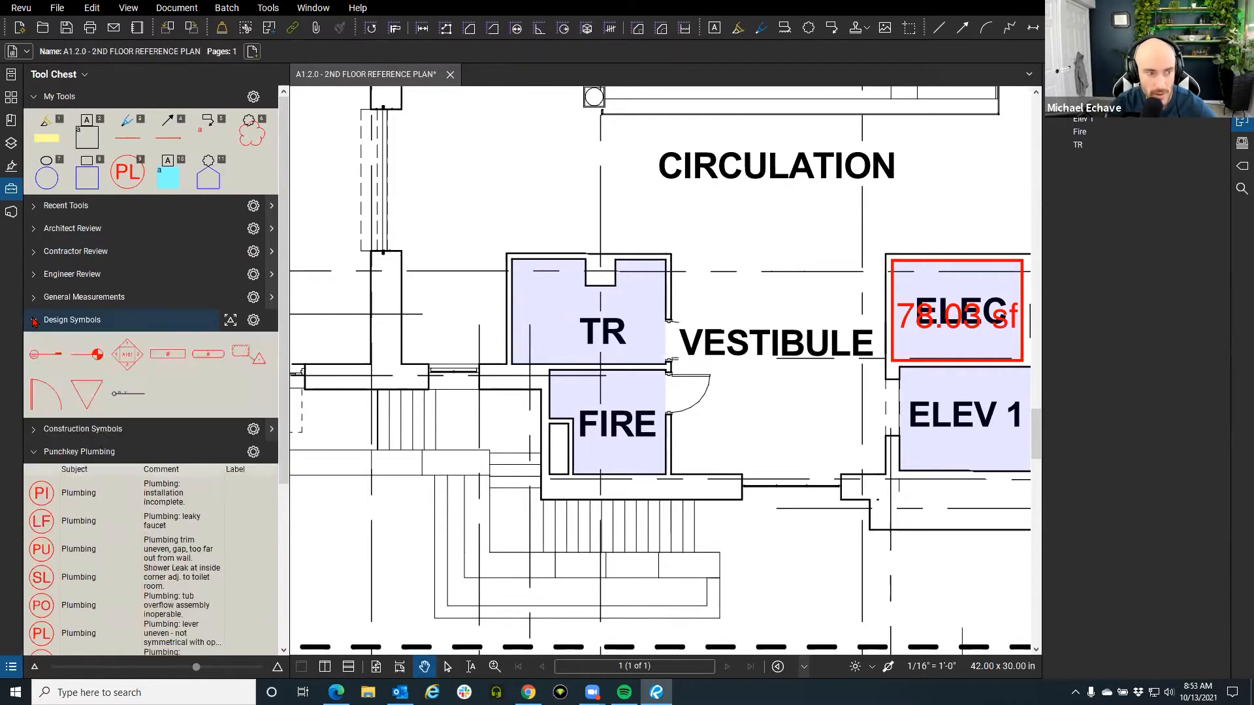
{"action": "left_click", "coordinate": [232, 324]}
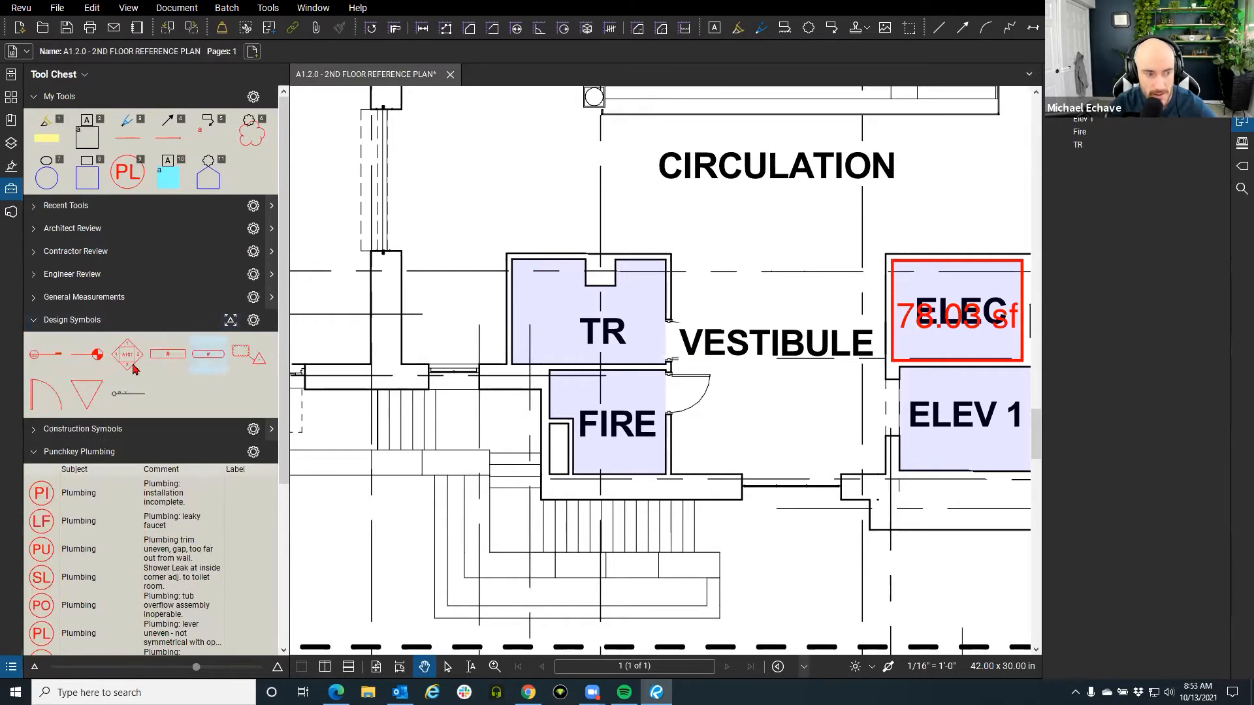
{"action": "left_click", "coordinate": [47, 400]}
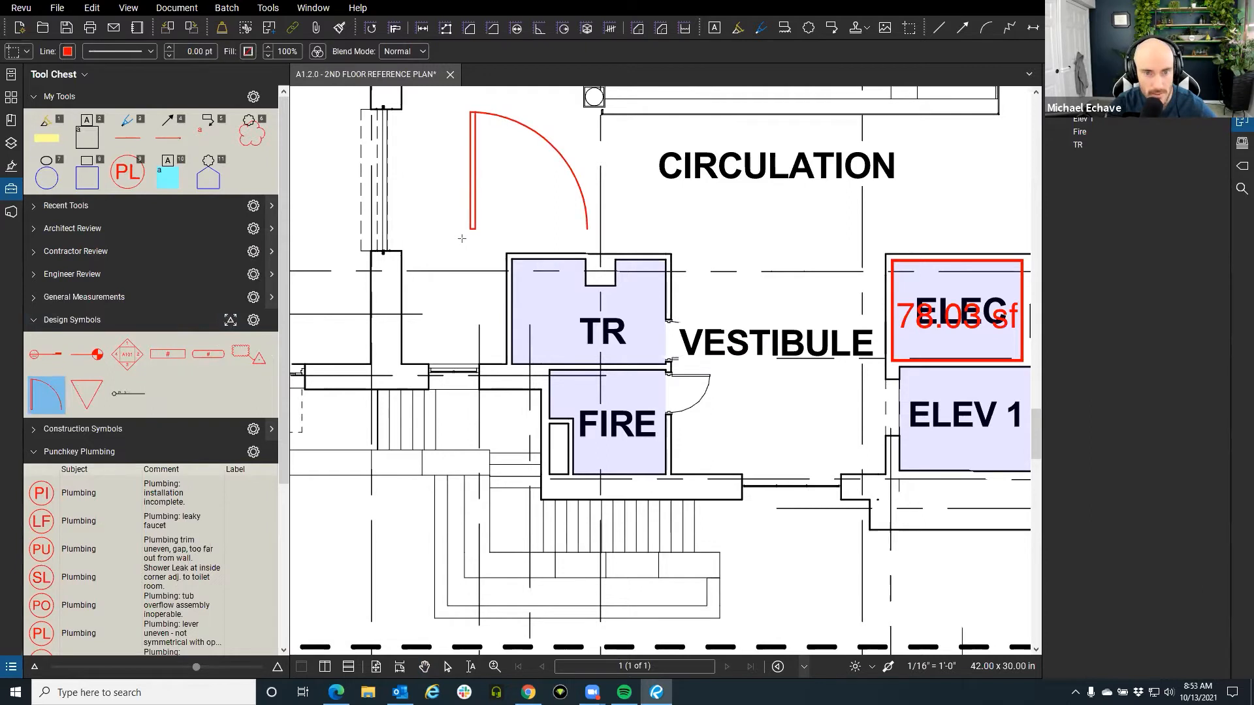
{"action": "left_click", "coordinate": [462, 239]}
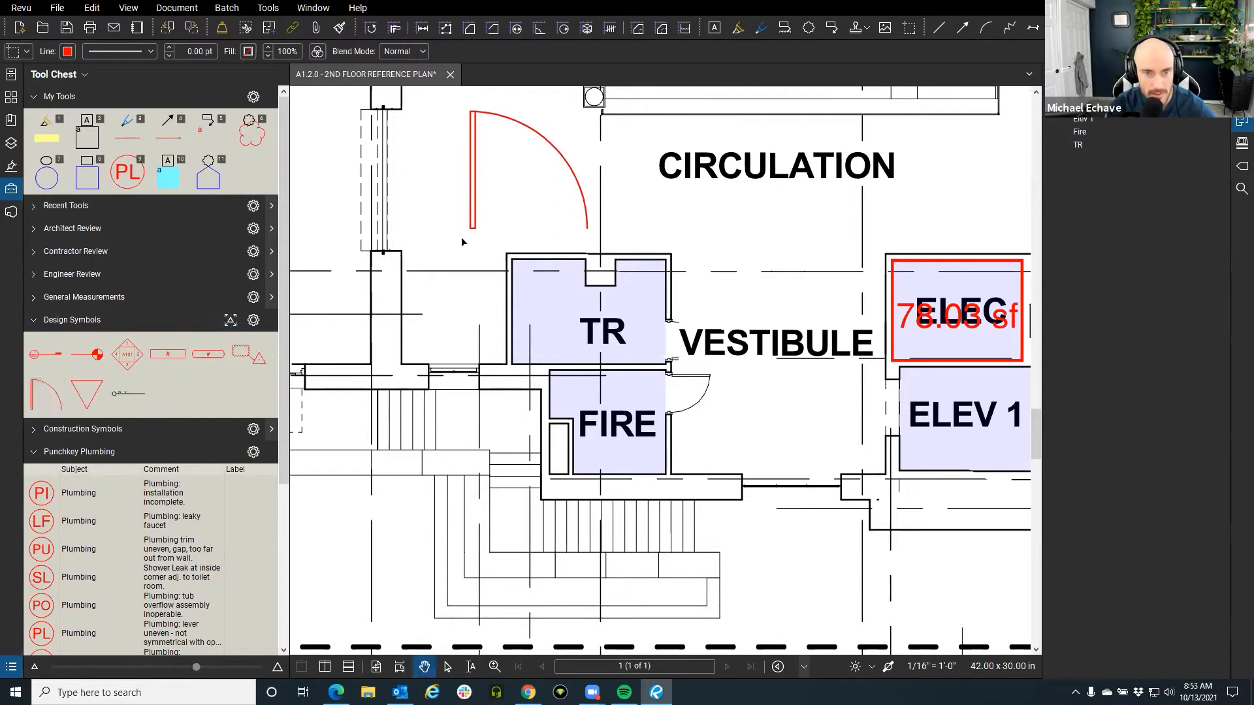
{"action": "left_click", "coordinate": [233, 323]}
{"action": "left_click", "coordinate": [232, 323]}
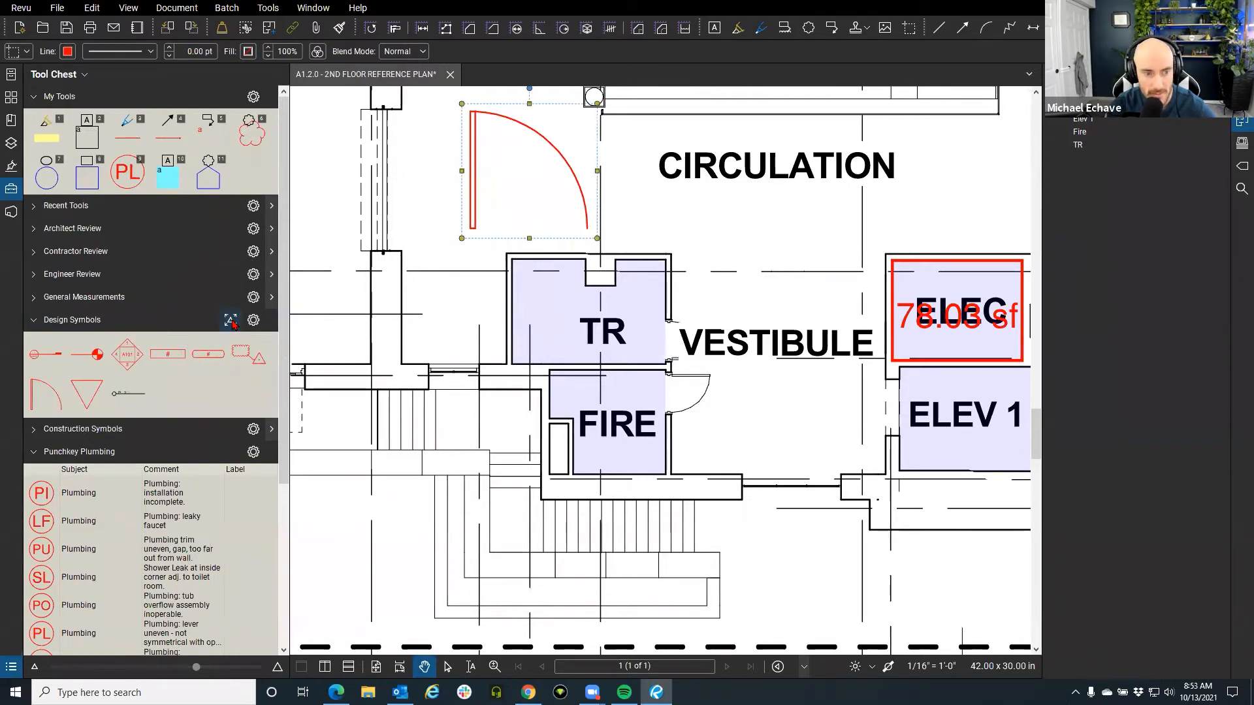
{"action": "left_click", "coordinate": [47, 396]}
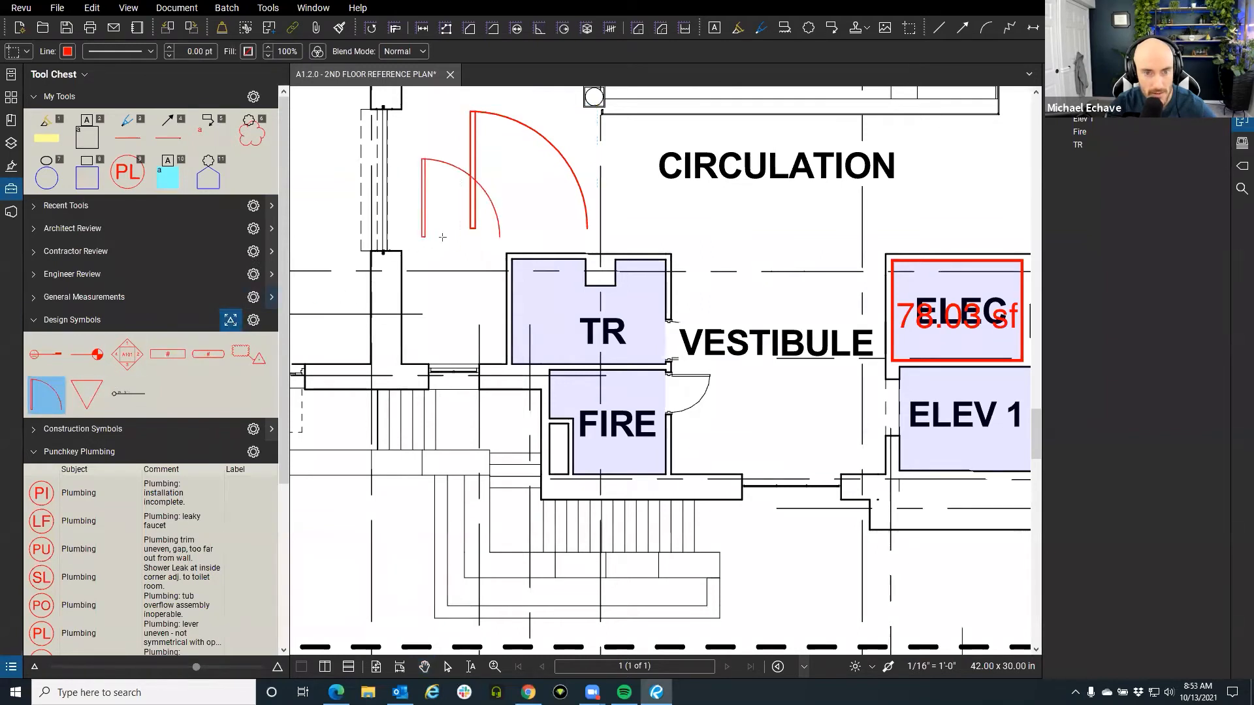
{"action": "left_click", "coordinate": [485, 236]}
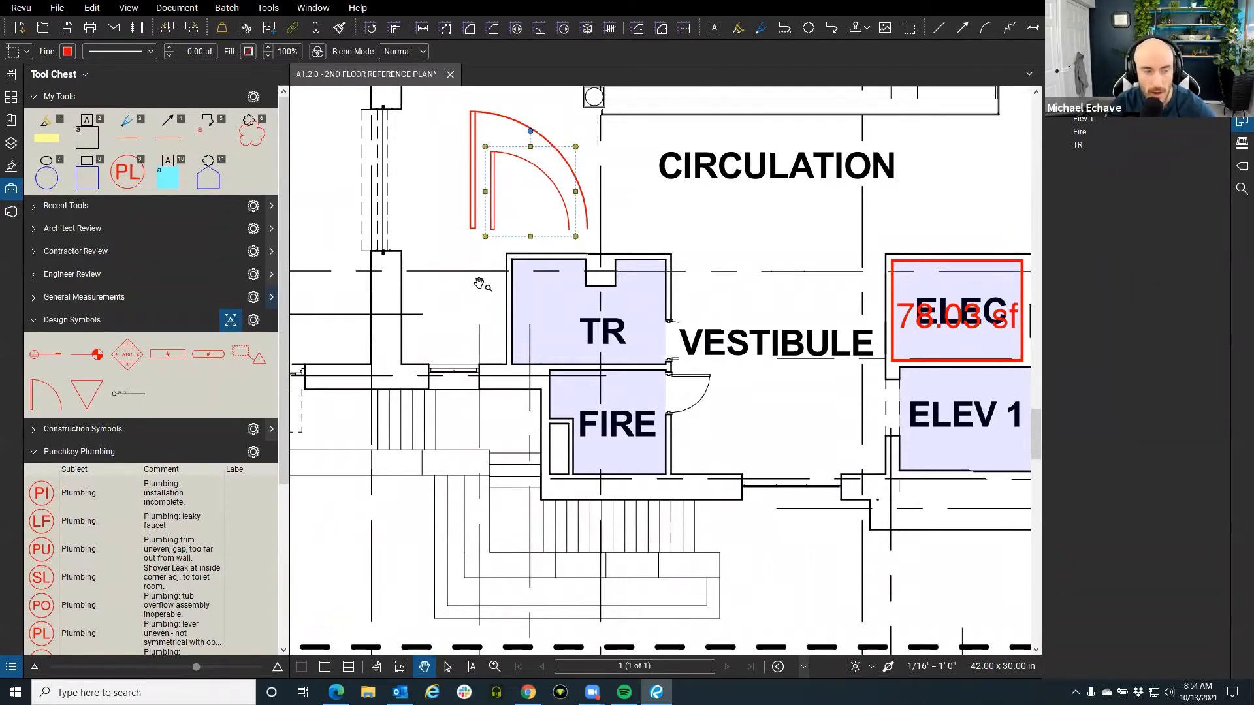
{"action": "left_click", "coordinate": [459, 303]}
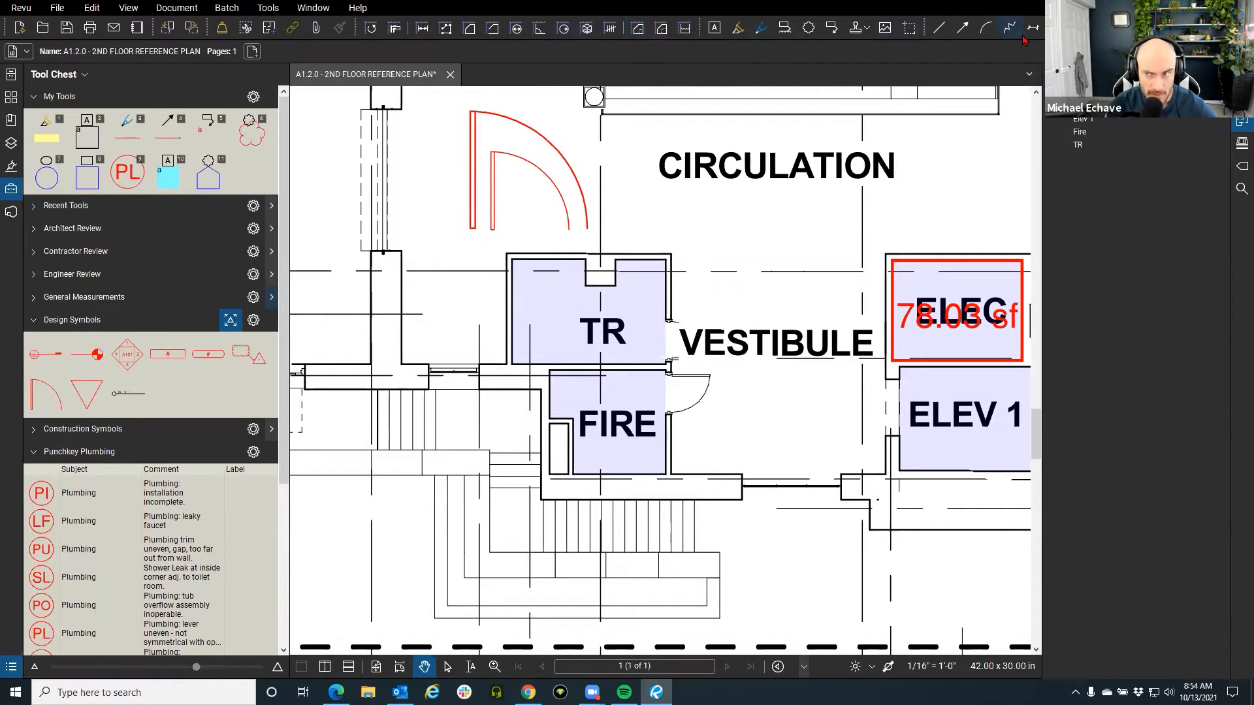
{"action": "left_click", "coordinate": [422, 29]}
{"action": "scroll", "coordinate": [496, 225], "scroll_direction": "up", "scroll_amount": 4}
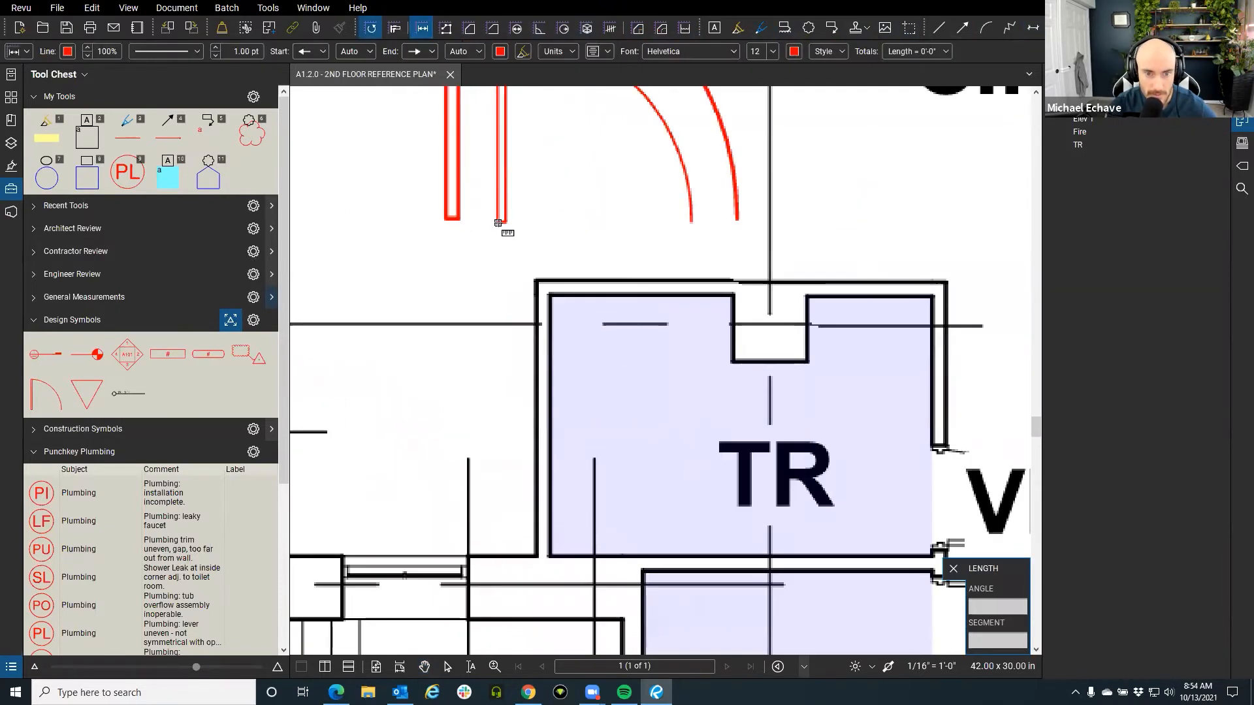
{"action": "left_click", "coordinate": [498, 223]}
{"action": "left_click", "coordinate": [692, 223]}
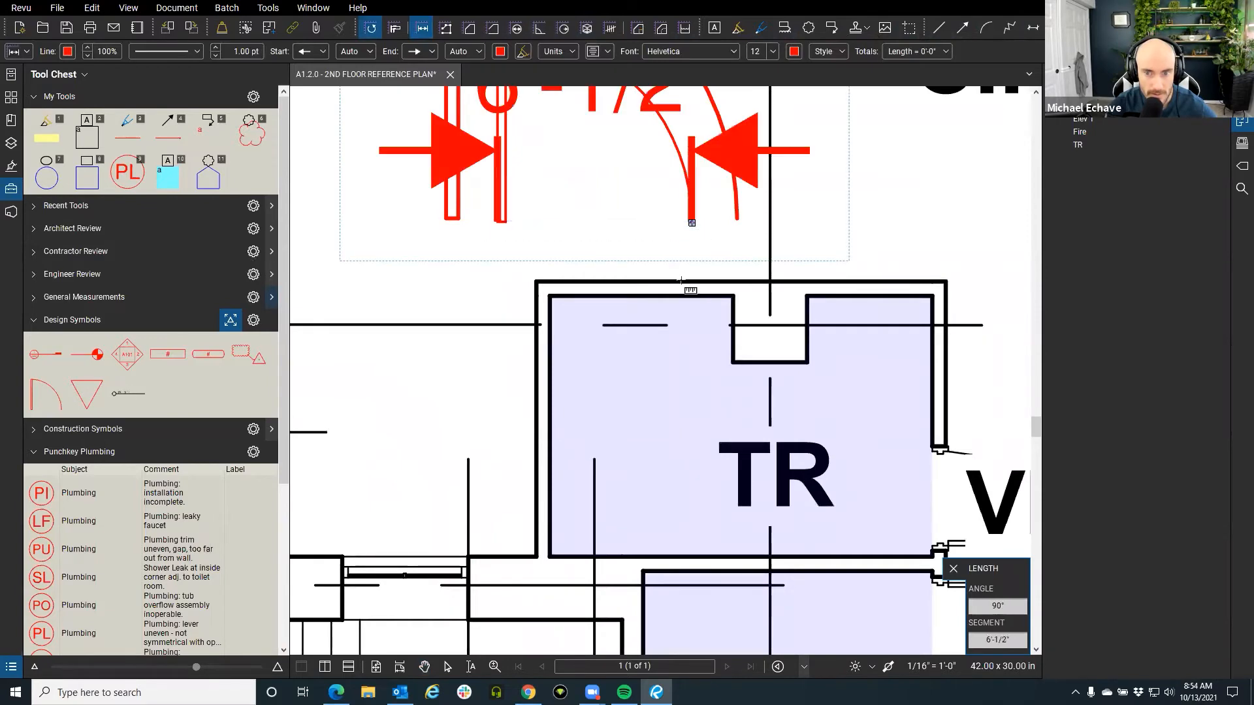
{"action": "scroll", "coordinate": [602, 325], "scroll_direction": "down", "scroll_amount": 3}
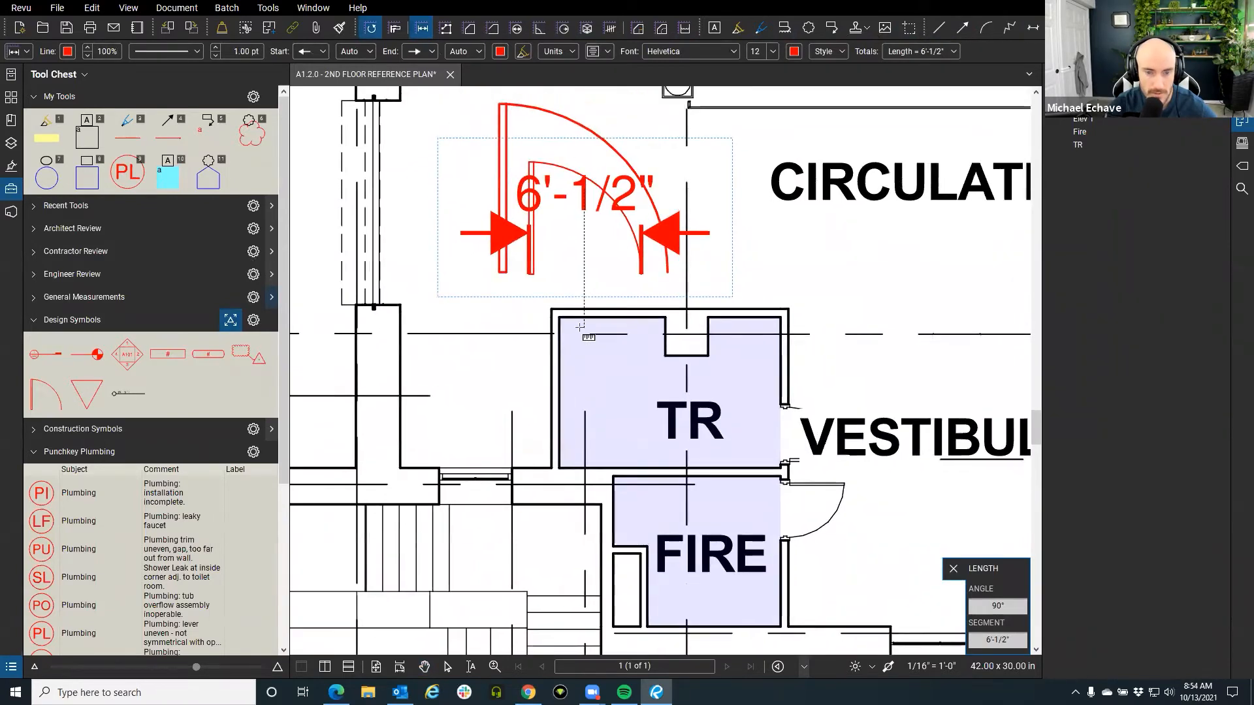
{"action": "left_click", "coordinate": [499, 272]}
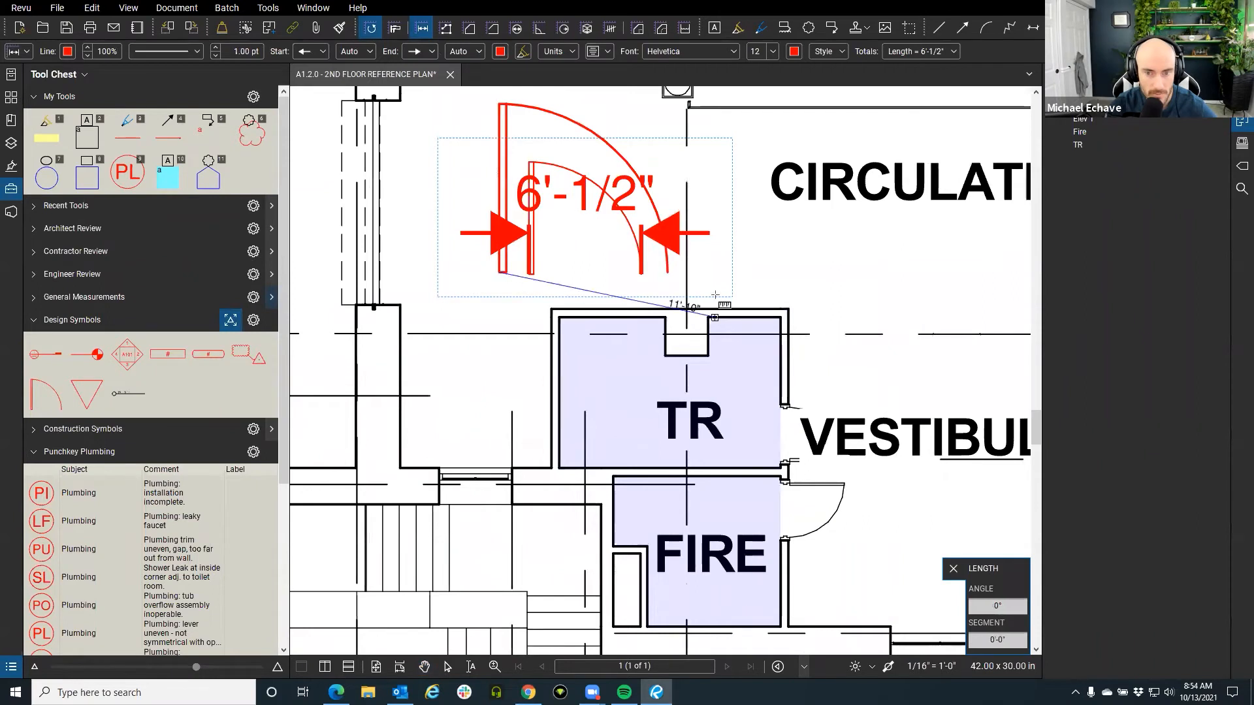
{"action": "key", "text": "Escape"}
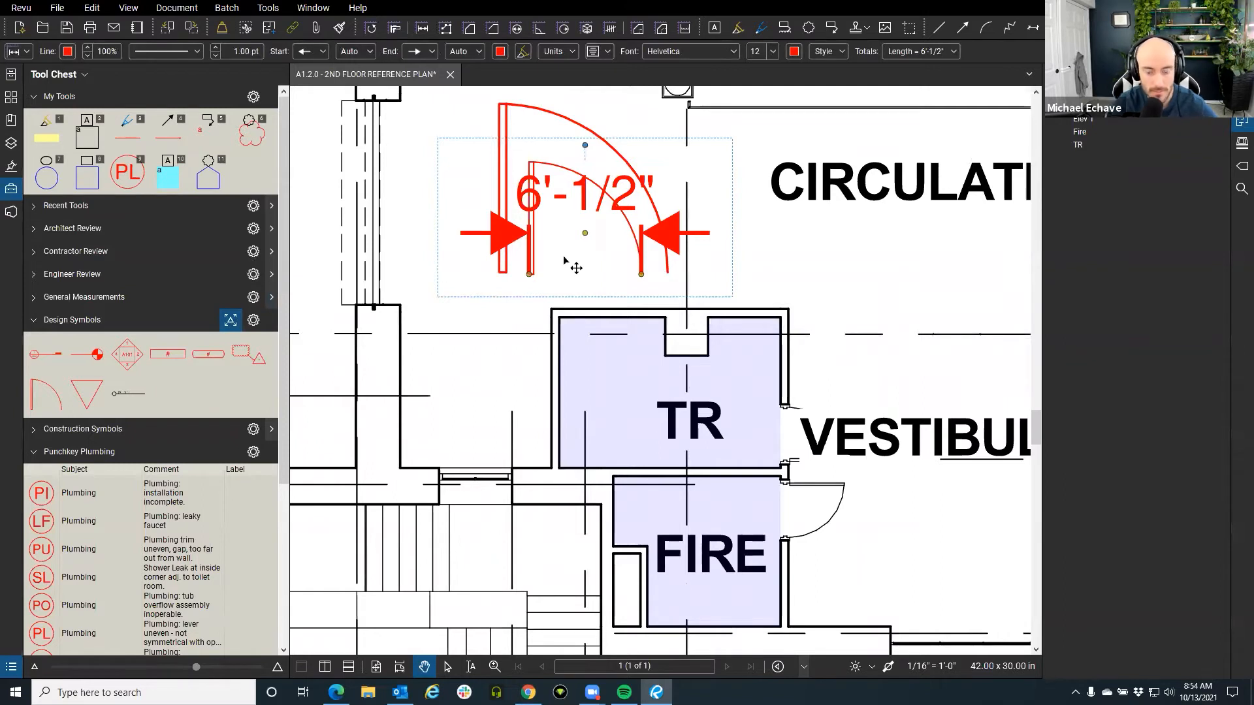
{"action": "key", "text": "Delete"}
{"action": "left_click", "coordinate": [541, 271]}
{"action": "left_click_drag", "start_coordinate": [518, 287], "coordinate": [513, 283]}
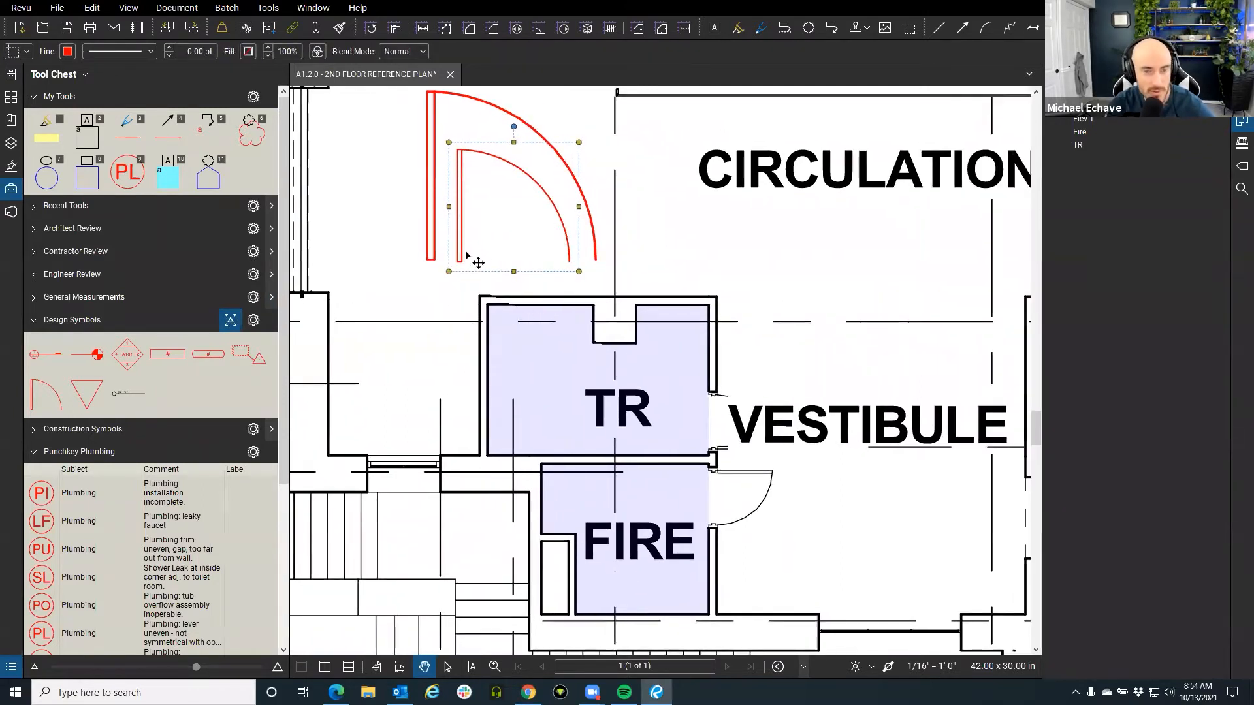
{"action": "left_click", "coordinate": [254, 324]}
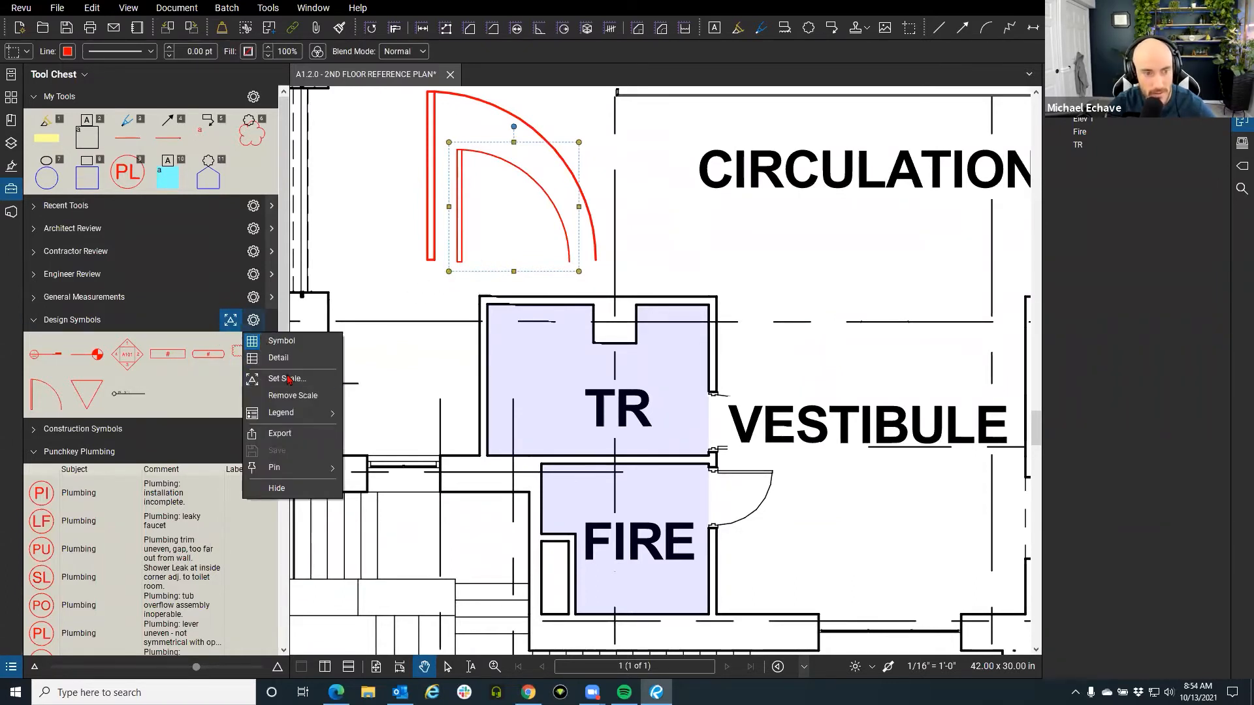
{"action": "left_click", "coordinate": [452, 335]}
{"action": "left_click", "coordinate": [471, 250]}
{"action": "key", "text": "ctrl"}
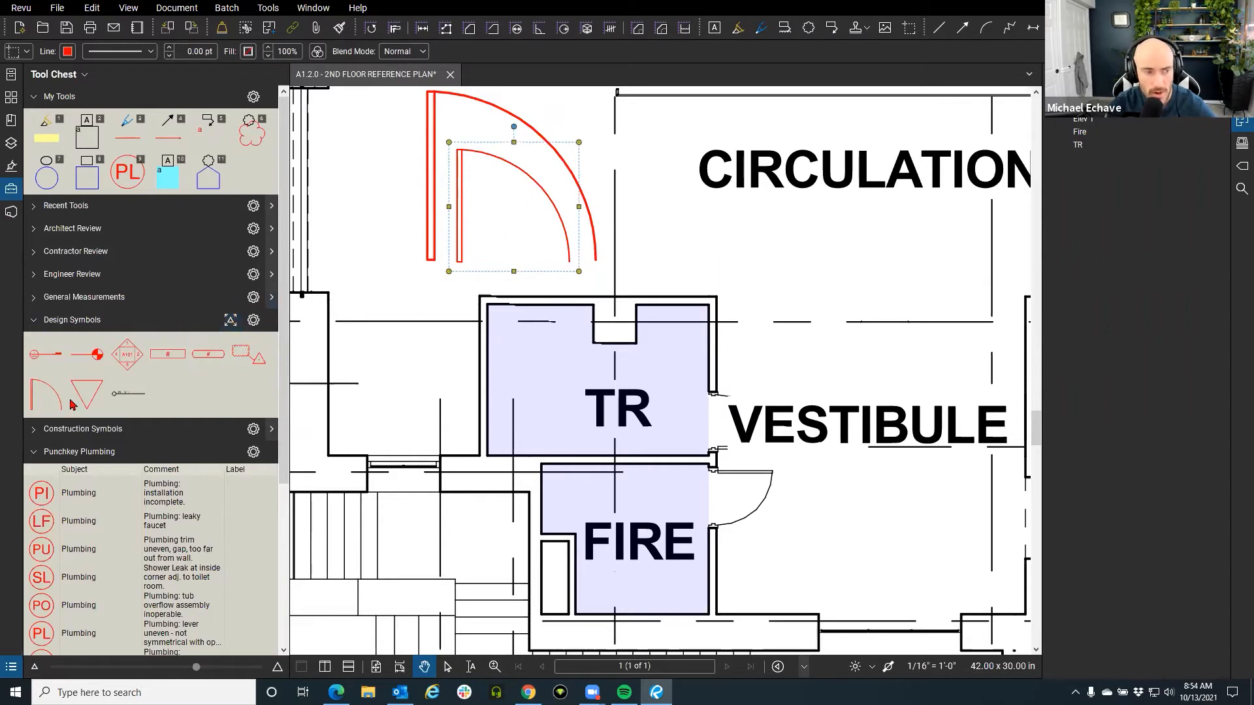
{"action": "left_click", "coordinate": [53, 320]}
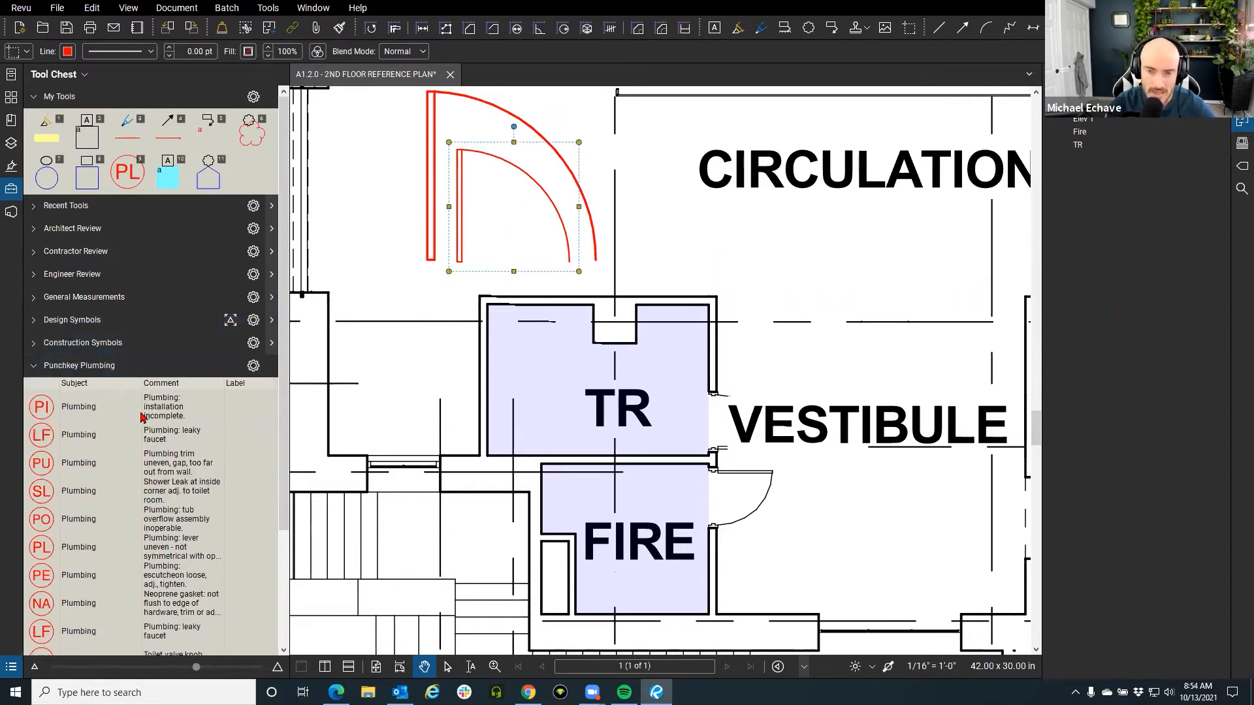
Place small PI and LF plumbing punch symbols in the TR room.
{"action": "left_click", "coordinate": [79, 407]}
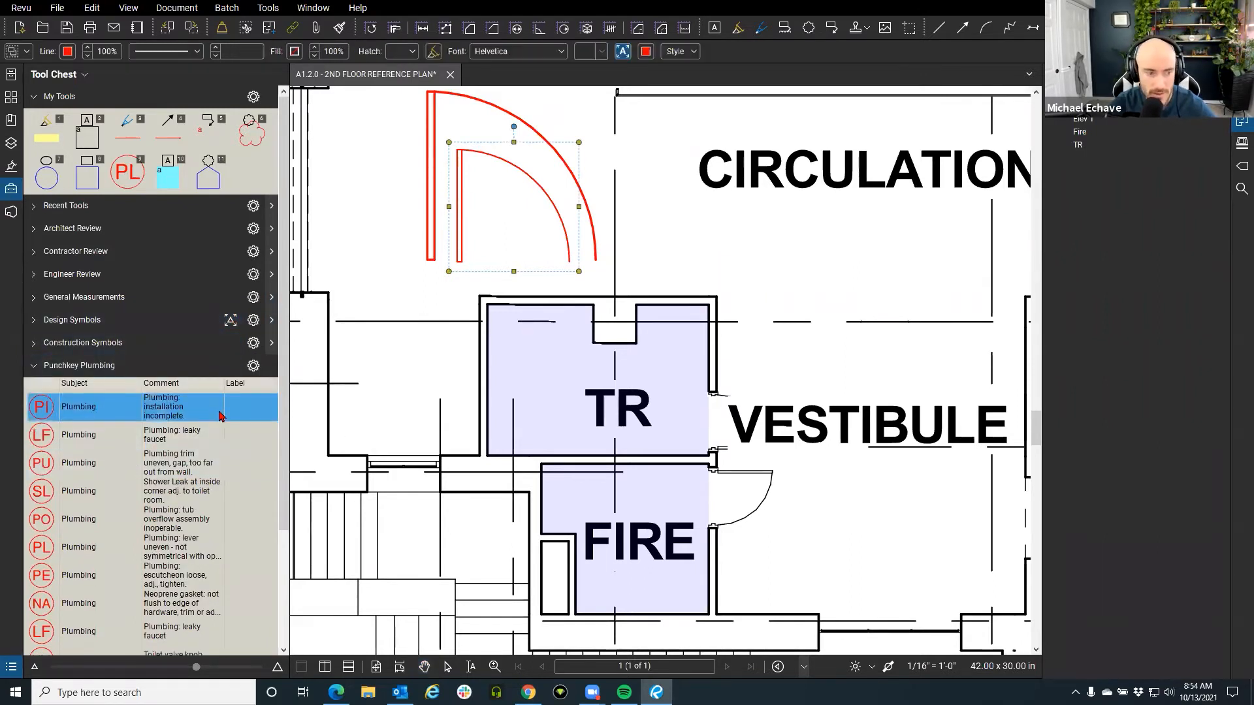
{"action": "left_click", "coordinate": [501, 396]}
{"action": "left_click_drag", "start_coordinate": [578, 397], "coordinate": [533, 353]}
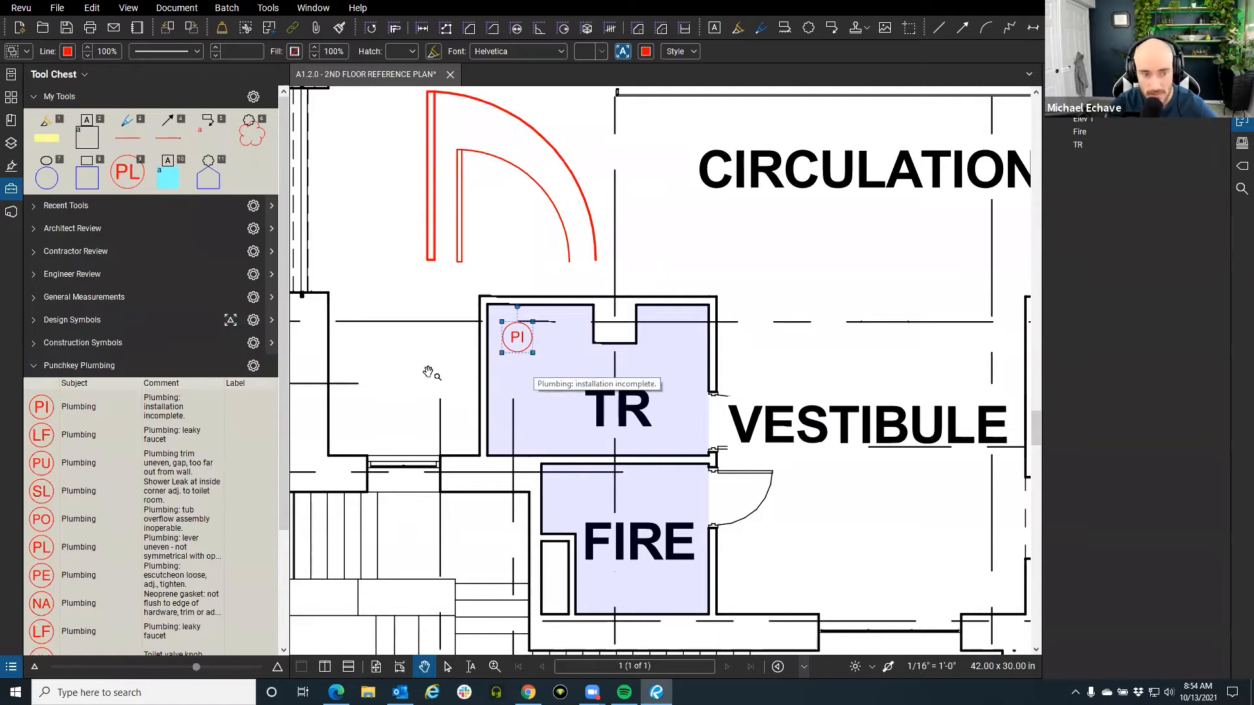
{"action": "left_click_drag", "start_coordinate": [532, 353], "coordinate": [527, 346]}
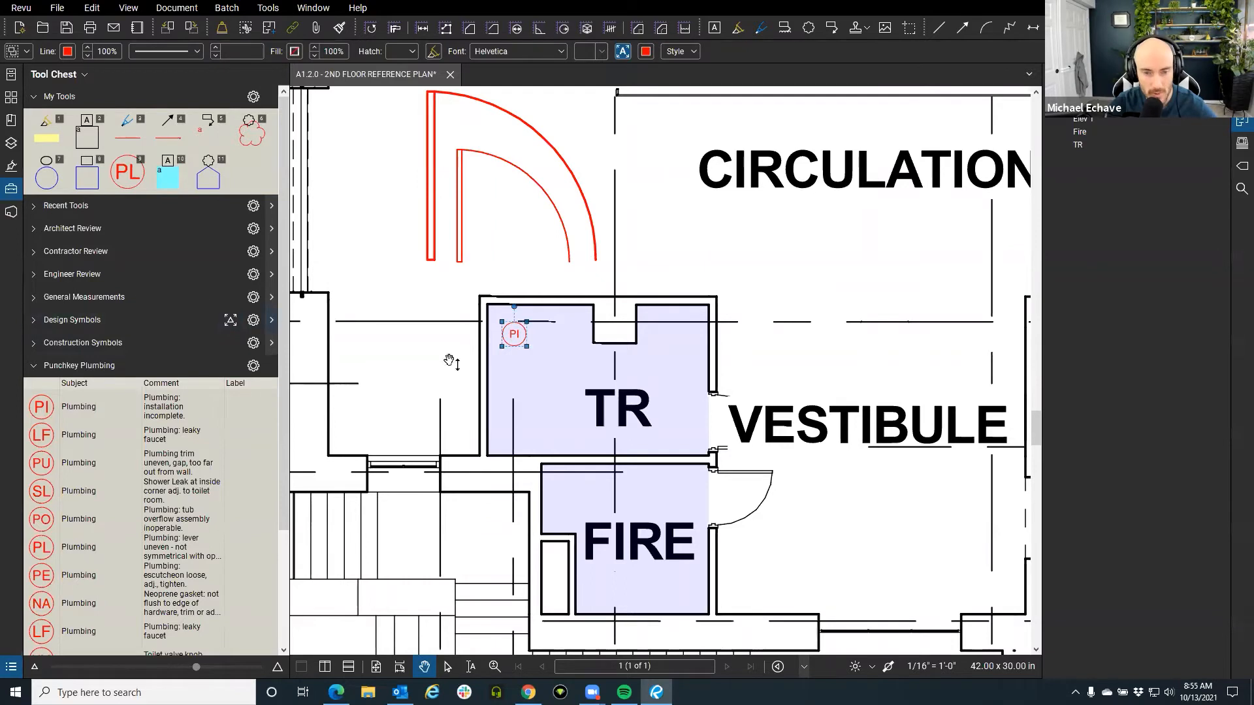
{"action": "mouse_move", "coordinate": [524, 347]}
{"action": "left_mouse_down"}
{"action": "mouse_move", "coordinate": [572, 376]}
{"action": "mouse_move", "coordinate": [529, 352]}
{"action": "left_mouse_up"}
{"action": "scroll", "coordinate": [527, 353], "scroll_direction": "down", "scroll_amount": 2}
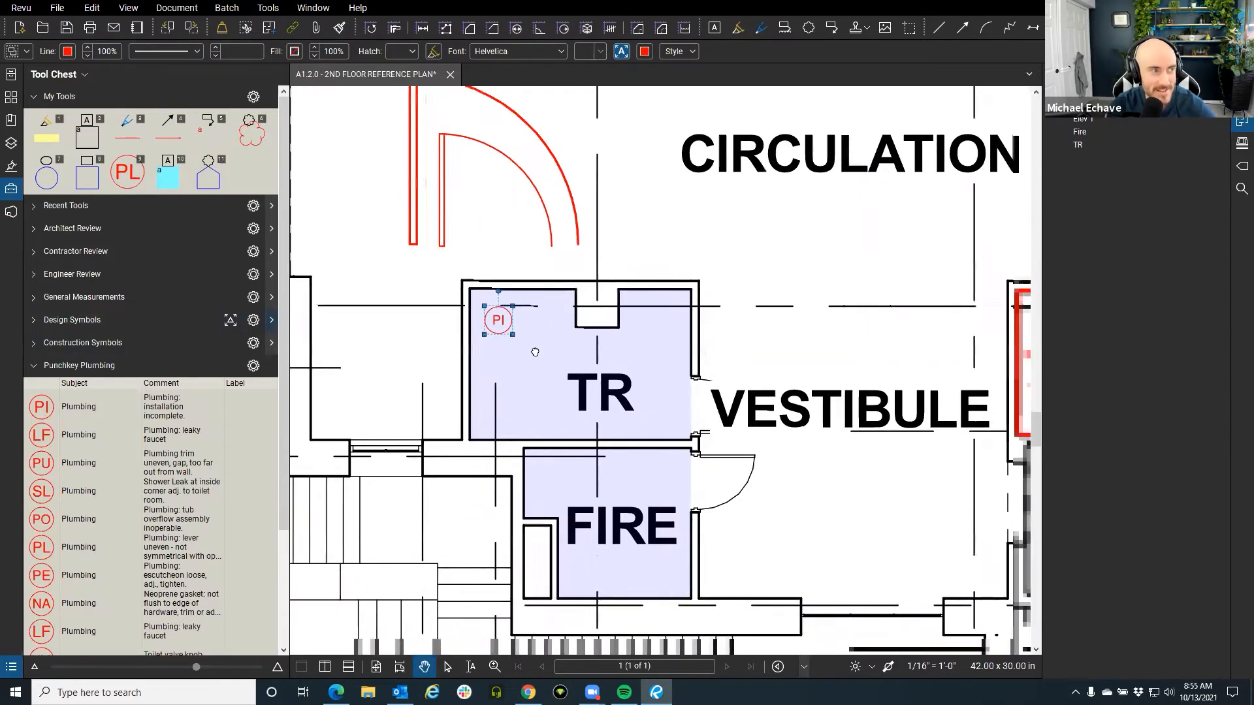
{"action": "left_click", "coordinate": [67, 435]}
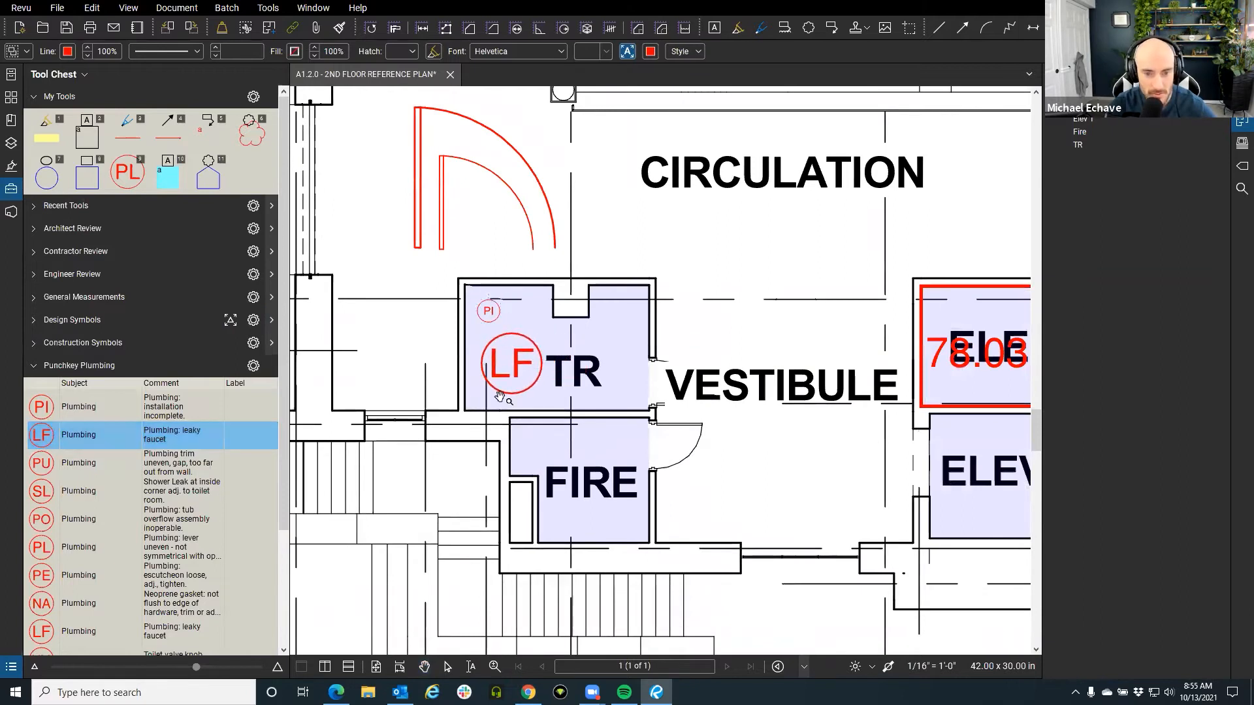
{"action": "left_click", "coordinate": [482, 395]}
{"action": "left_click_drag", "start_coordinate": [542, 394], "coordinate": [500, 369]}
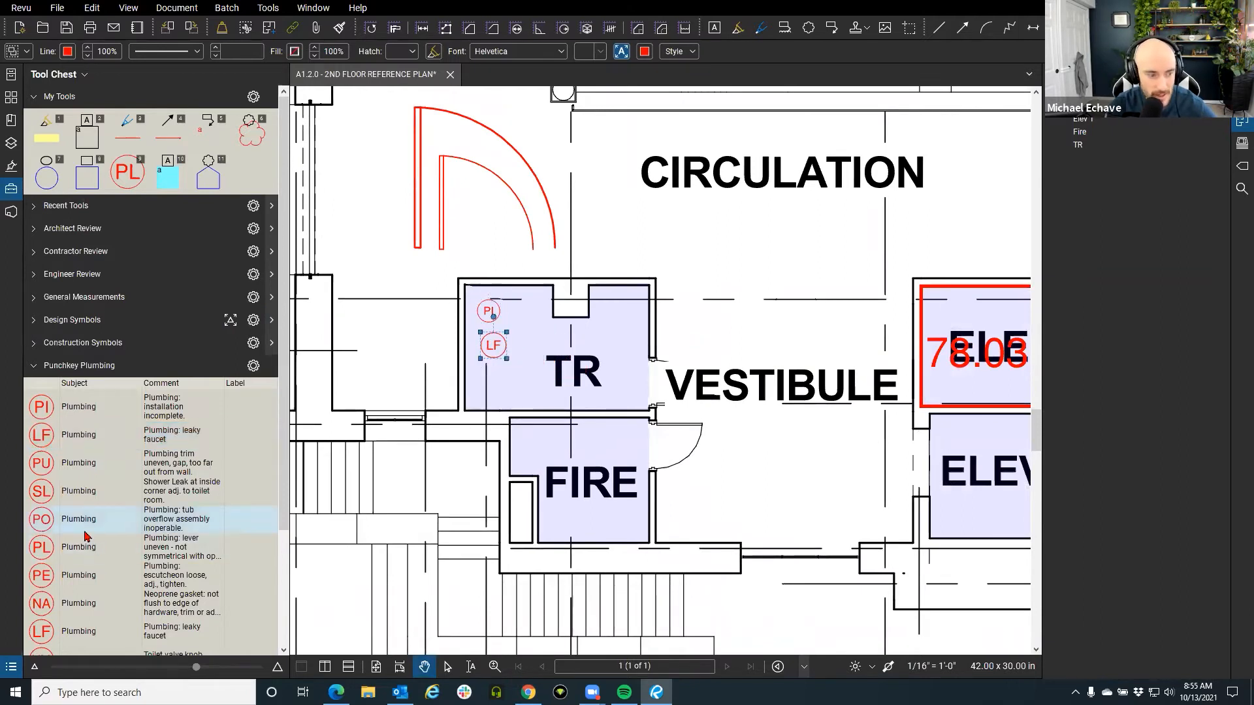
Place a resized PO symbol in FIRE and a small PE symbol in ELEV 1.
{"action": "left_click", "coordinate": [169, 535]}
{"action": "left_click", "coordinate": [591, 498]}
{"action": "left_click_drag", "start_coordinate": [623, 531], "coordinate": [548, 456]}
{"action": "left_click_drag", "start_coordinate": [728, 503], "coordinate": [419, 431]}
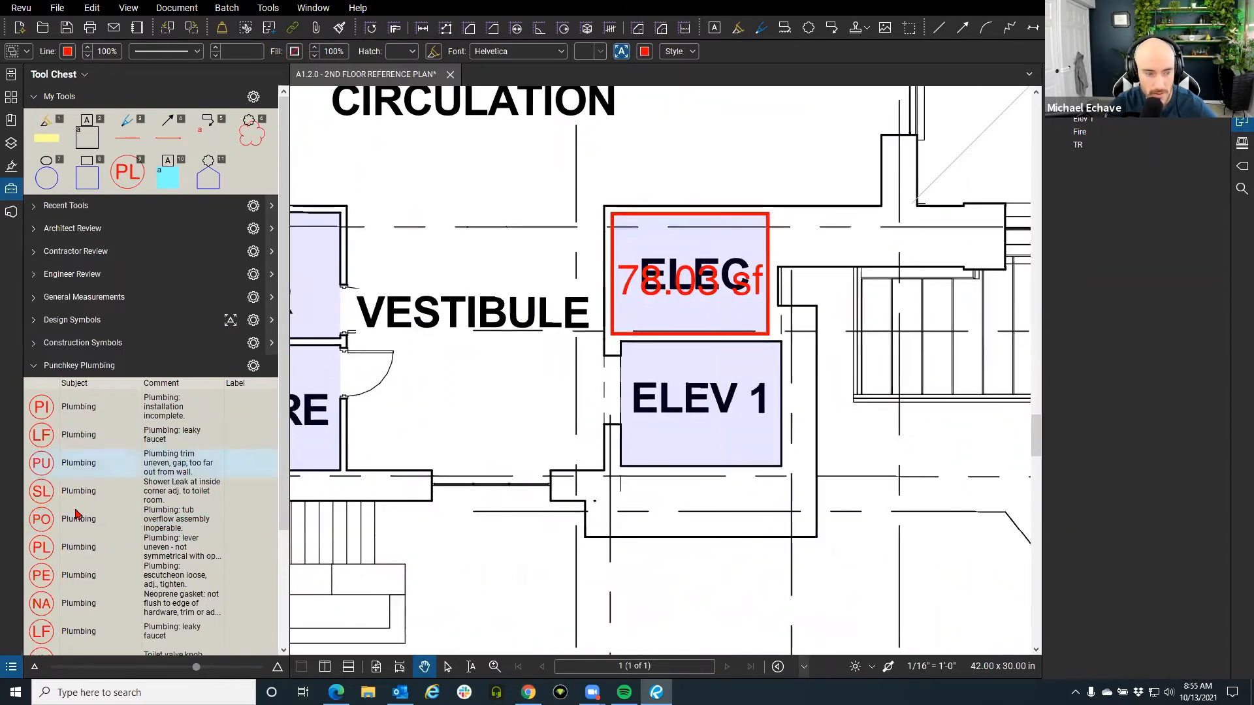
{"action": "left_click", "coordinate": [98, 576]}
{"action": "left_click", "coordinate": [643, 450]}
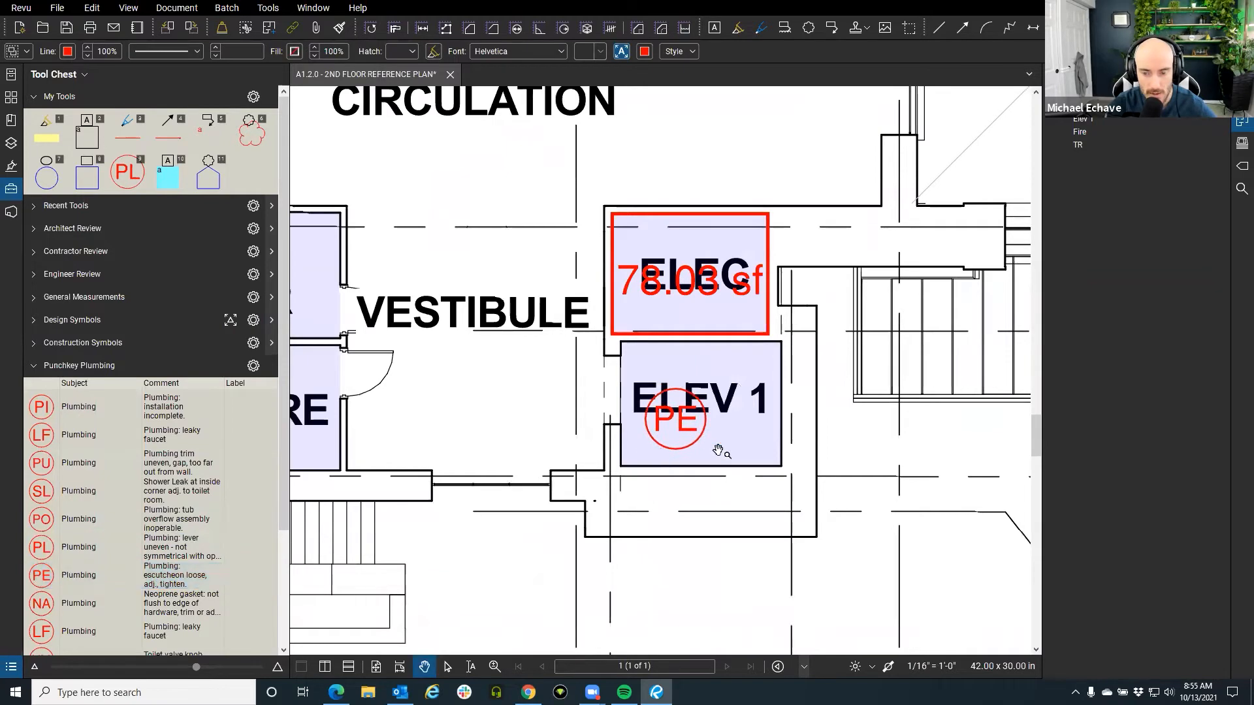
{"action": "left_click_drag", "start_coordinate": [704, 450], "coordinate": [667, 449]}
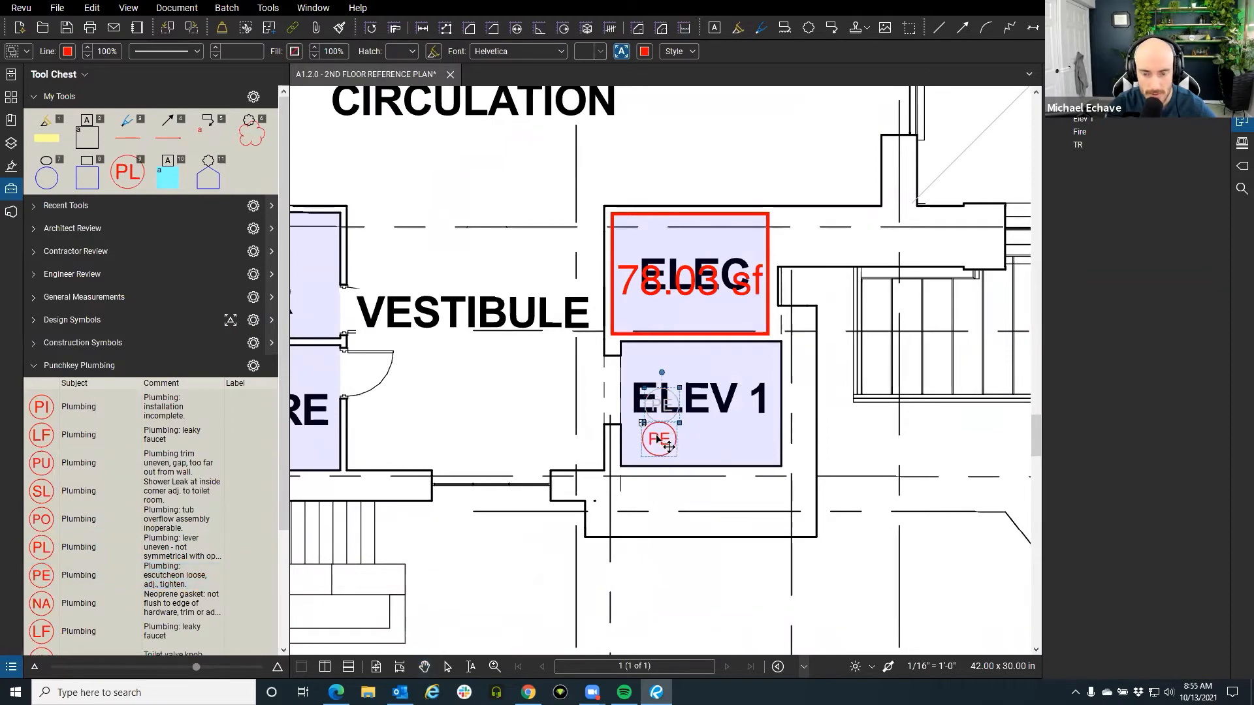
{"action": "scroll", "coordinate": [660, 437], "scroll_direction": "down", "scroll_amount": 3}
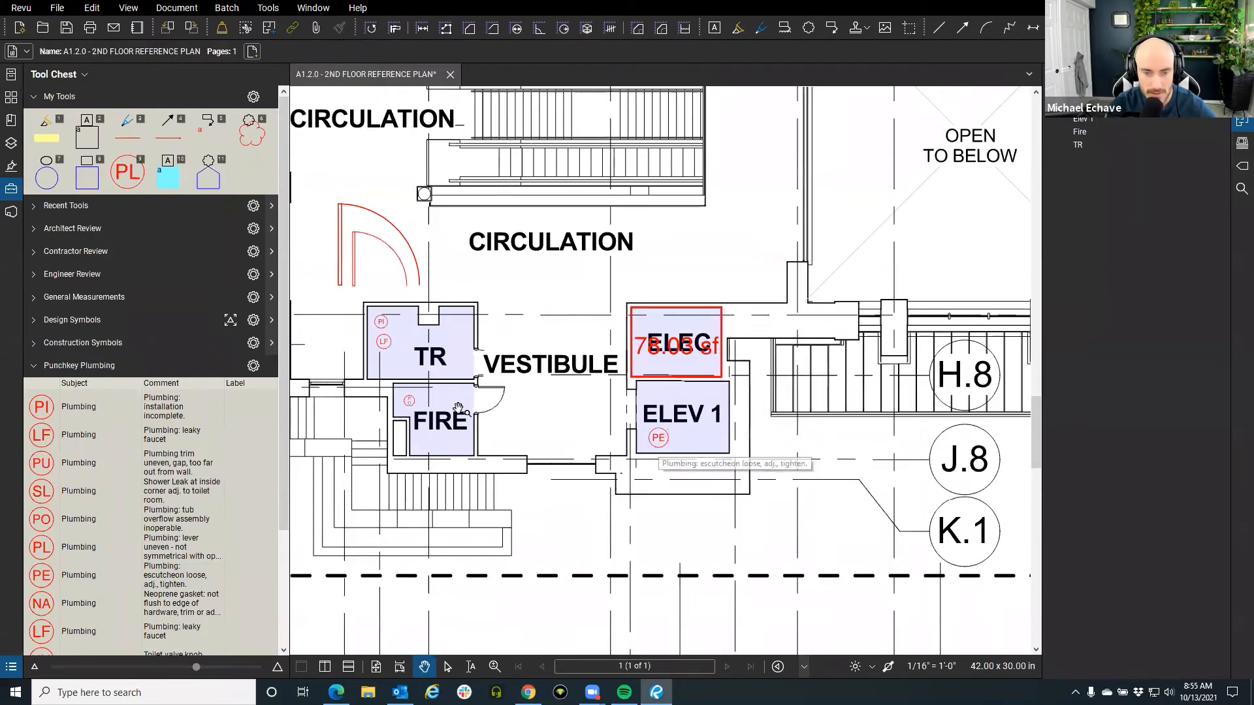
Hide the tool panel and pan across the wider floor to the grid lines.
{"action": "left_click", "coordinate": [12, 189]}
{"action": "scroll", "coordinate": [350, 371], "scroll_direction": "down", "scroll_amount": 1}
{"action": "scroll", "coordinate": [350, 371], "scroll_direction": "down", "scroll_amount": 5}
{"action": "left_click_drag", "start_coordinate": [386, 426], "coordinate": [531, 409]}
{"action": "left_click_drag", "start_coordinate": [430, 464], "coordinate": [499, 418]}
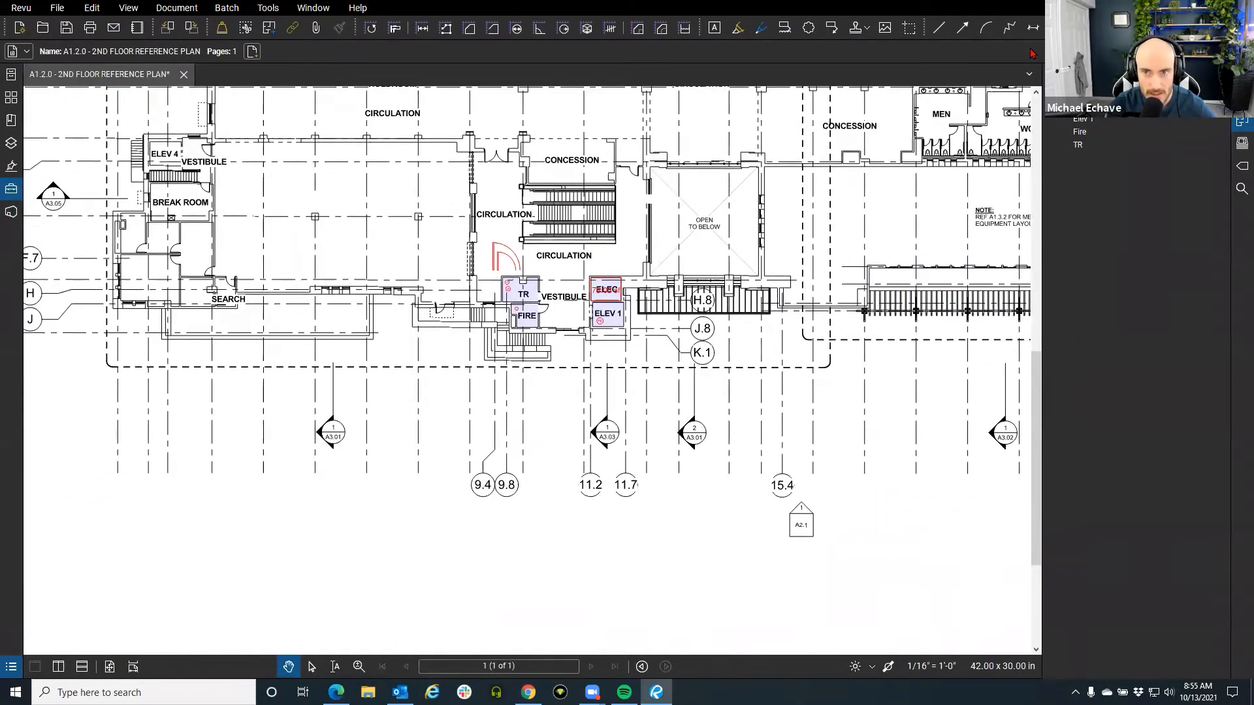
{"action": "left_click_drag", "start_coordinate": [398, 99], "coordinate": [512, 168]}
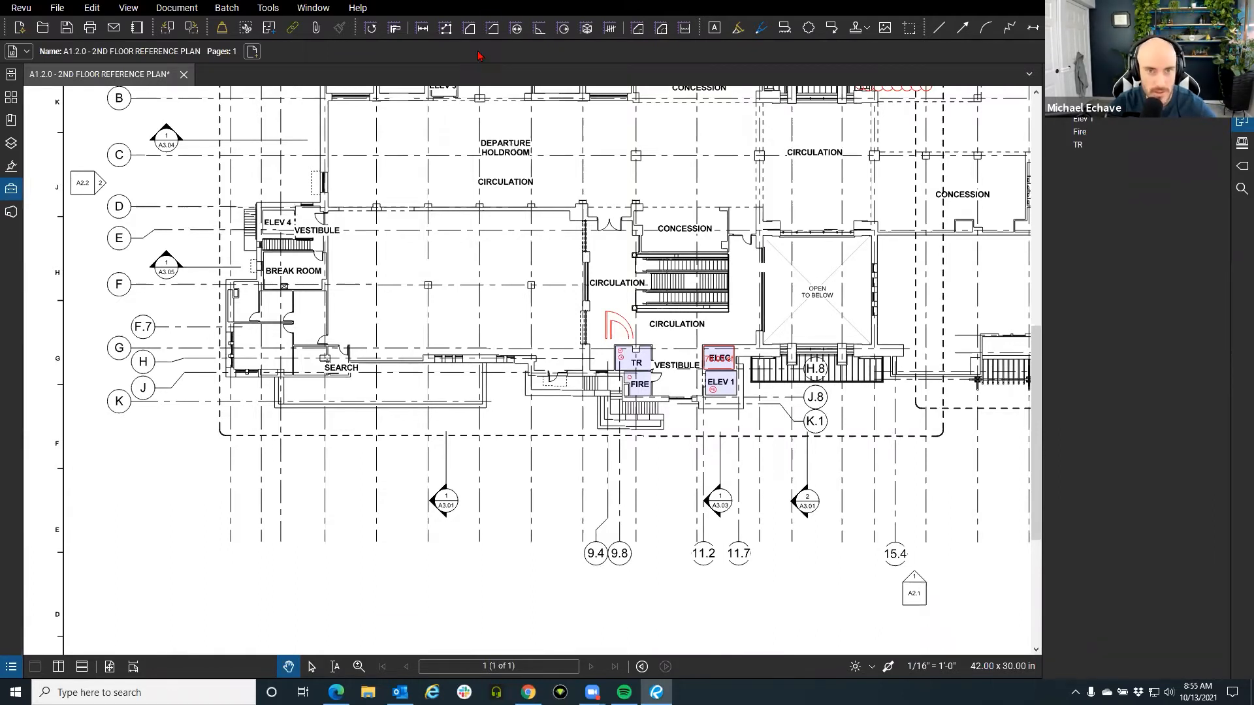
Select Polylength, zoom into the TR and FIRE rooms, and raise the Markups List below.
{"action": "left_click", "coordinate": [442, 35]}
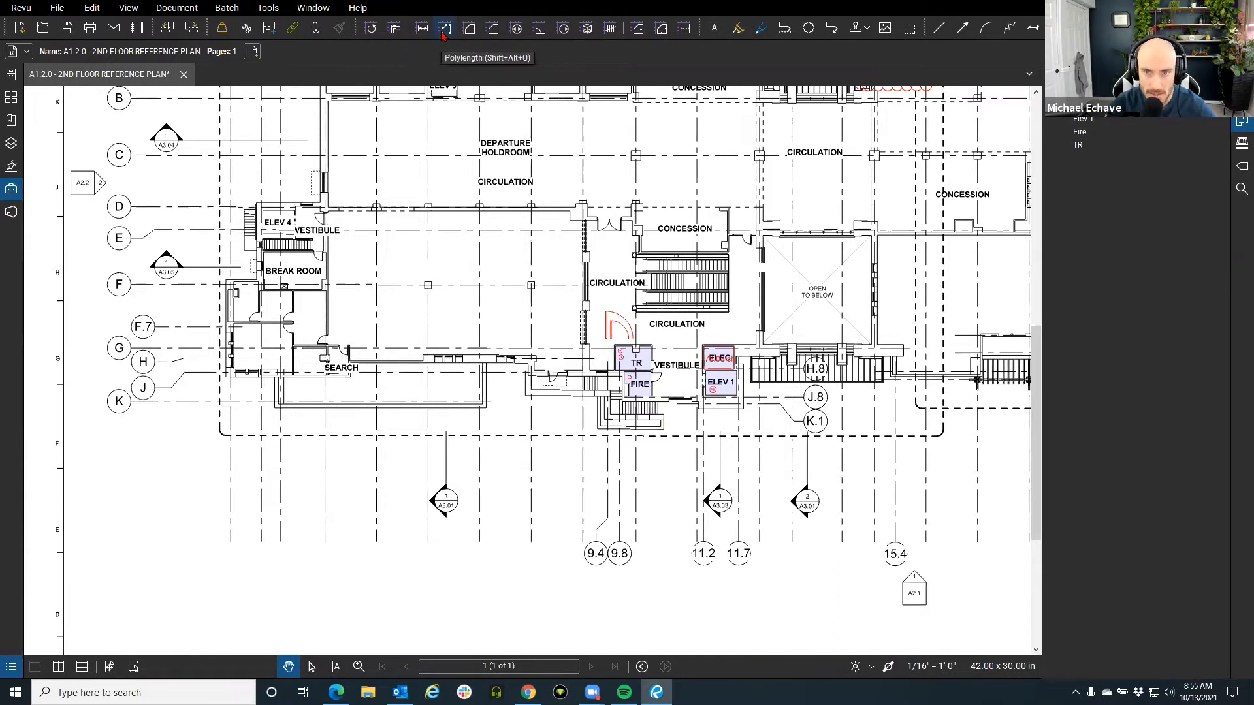
{"action": "left_click", "coordinate": [443, 36]}
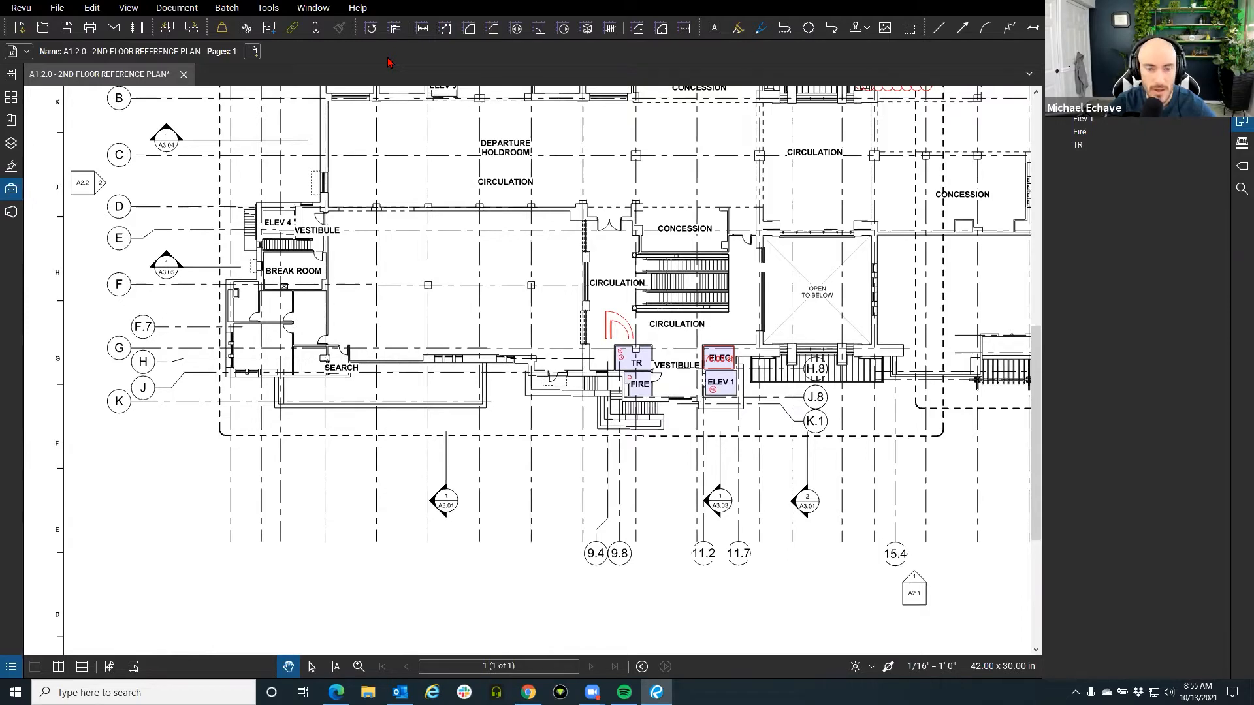
{"action": "scroll", "coordinate": [653, 412], "scroll_direction": "up", "scroll_amount": 4}
{"action": "left_click_drag", "start_coordinate": [654, 413], "coordinate": [589, 399]}
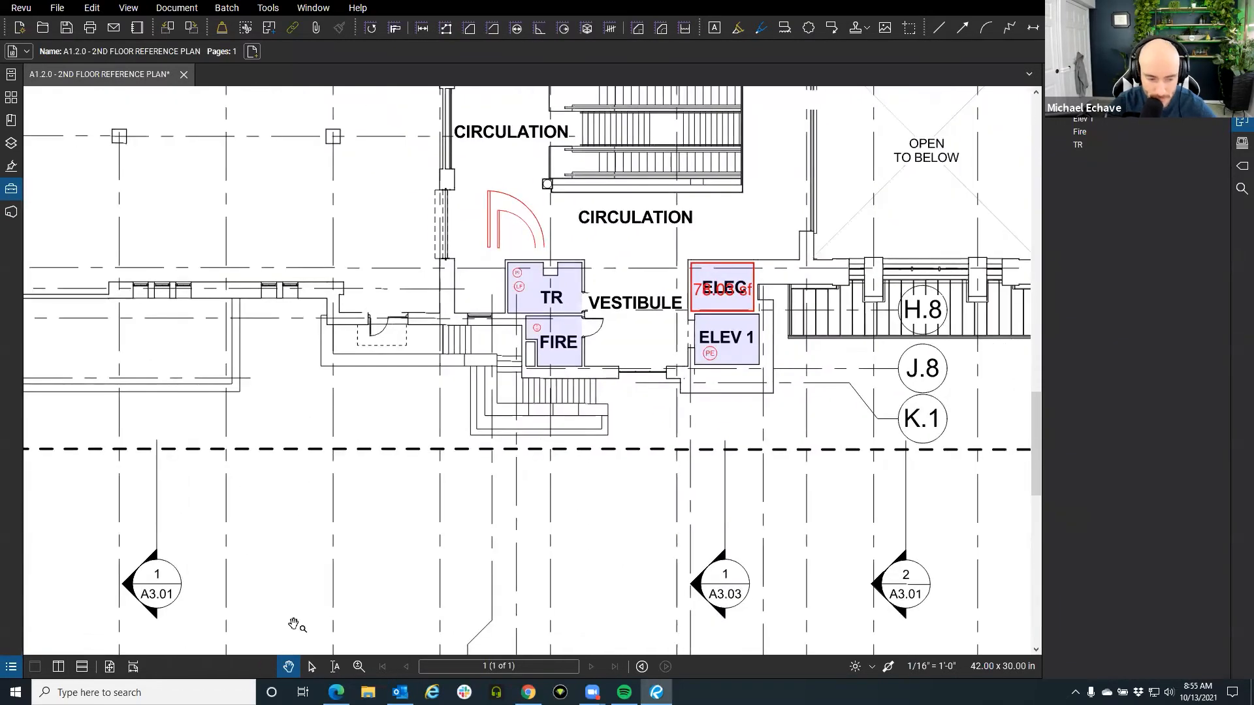
{"action": "left_click_drag", "start_coordinate": [219, 678], "coordinate": [204, 410]}
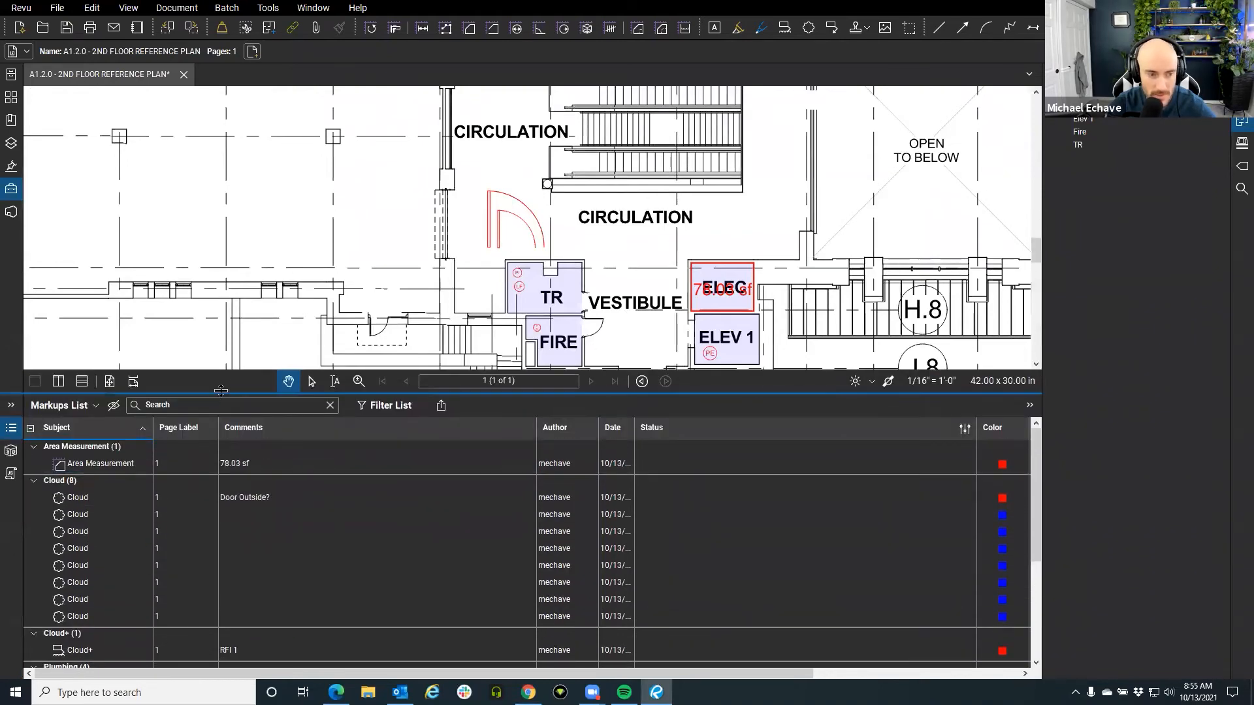
Sort the Markups List by Subject descending so Text Box leads, then shrink the panel.
{"action": "left_click_drag", "start_coordinate": [131, 392], "coordinate": [124, 224]}
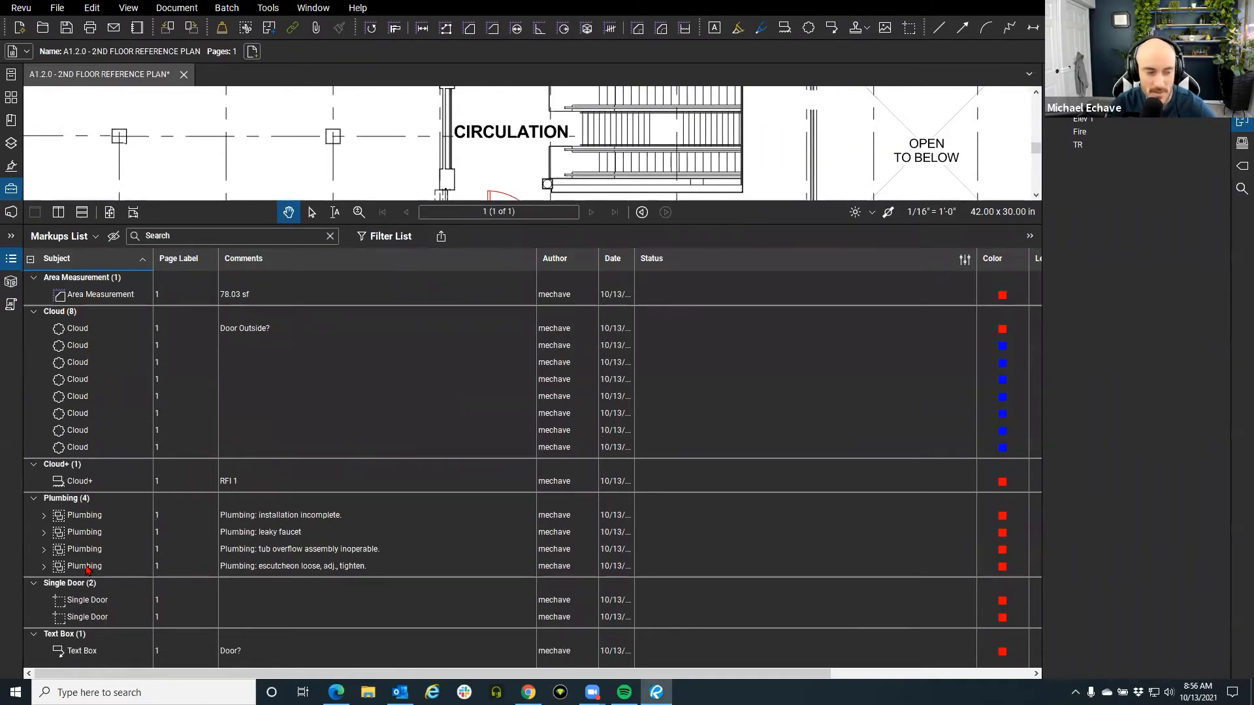
{"action": "left_click", "coordinate": [92, 261]}
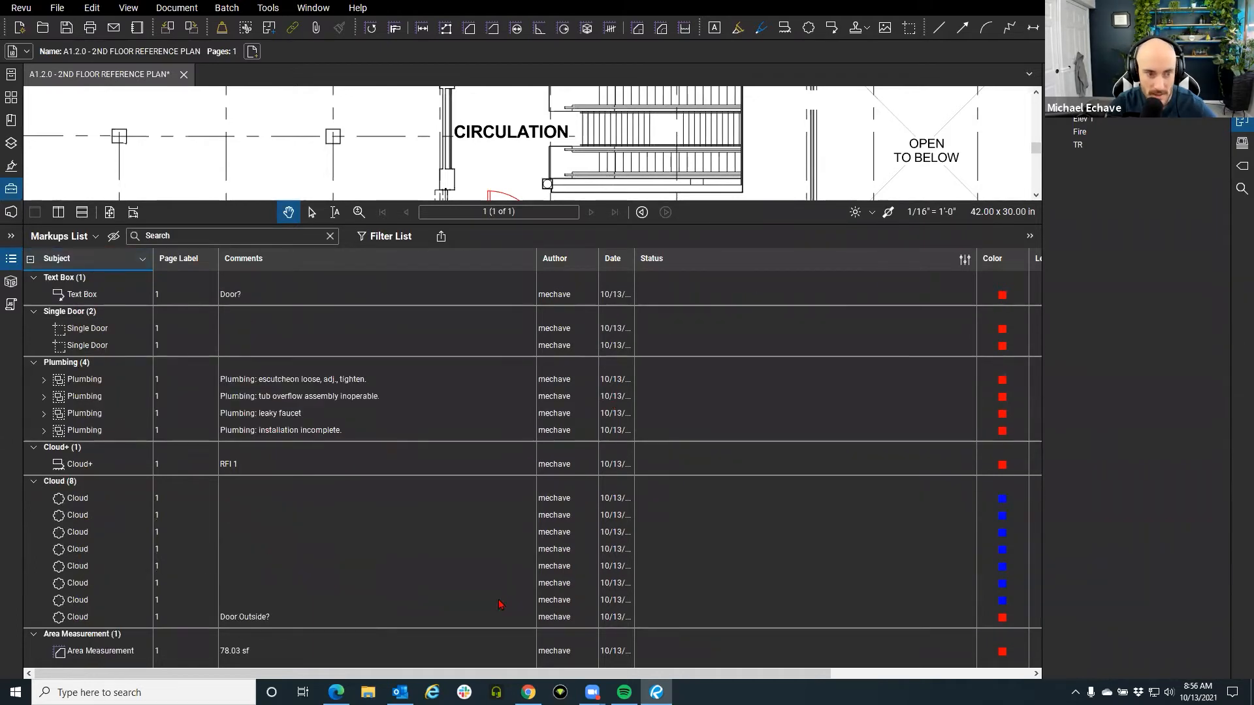
{"action": "left_click_drag", "start_coordinate": [457, 675], "coordinate": [658, 675]}
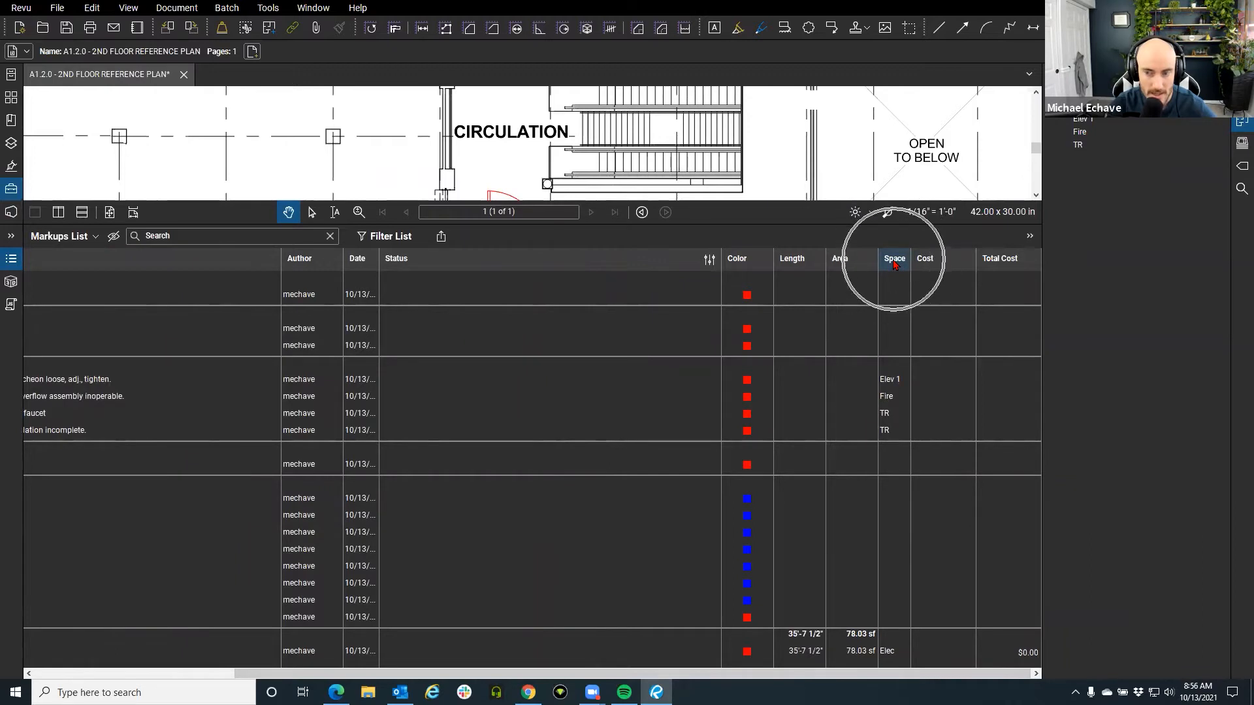
{"action": "left_click", "coordinate": [10, 258]}
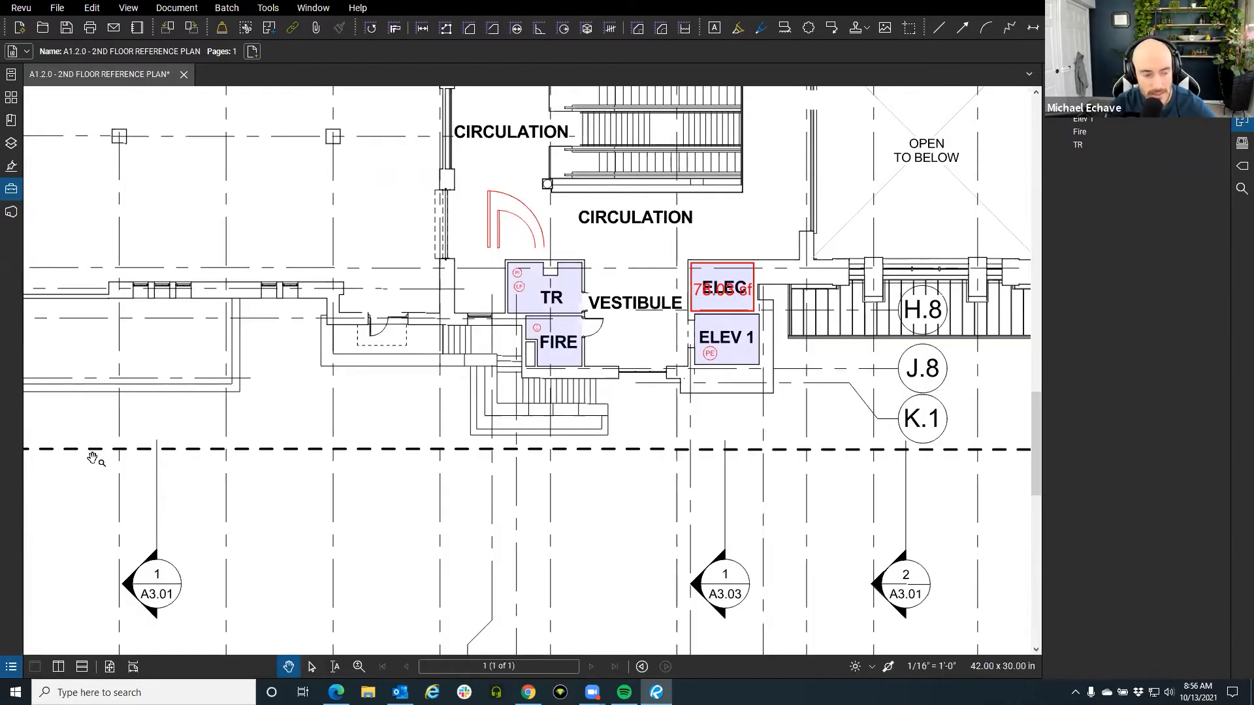
{"action": "left_click", "coordinate": [10, 668]}
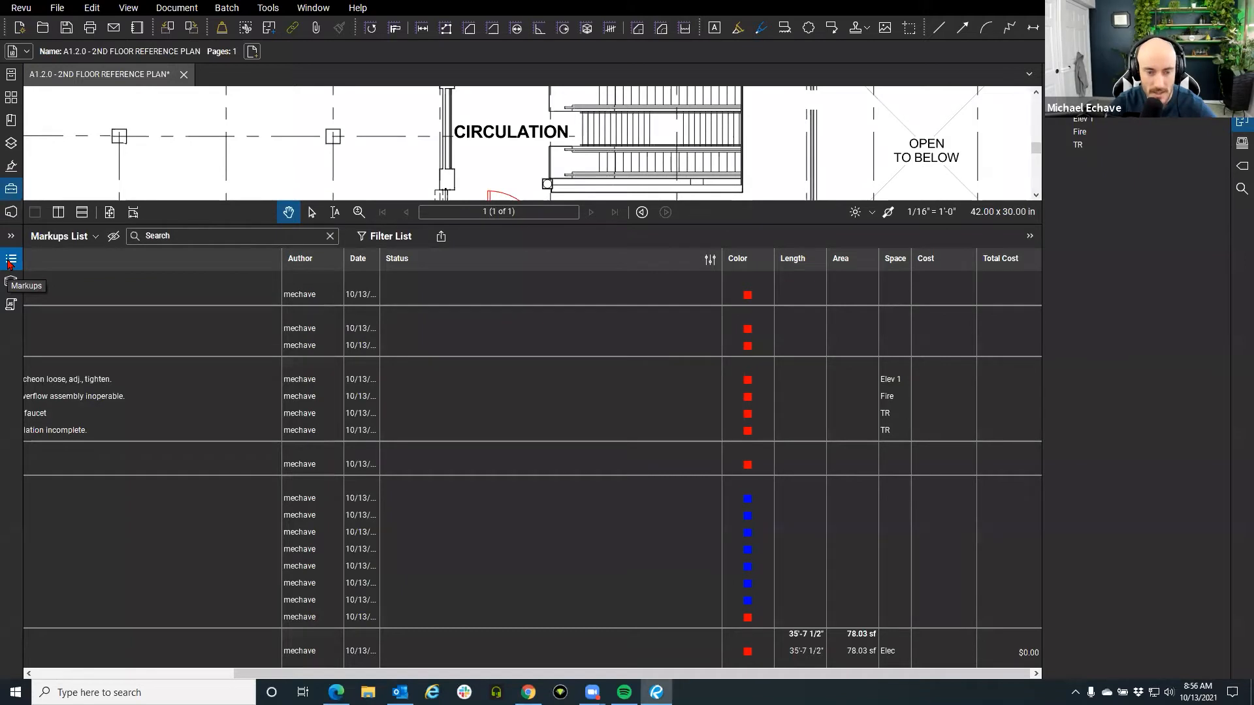
{"action": "left_click", "coordinate": [144, 674]}
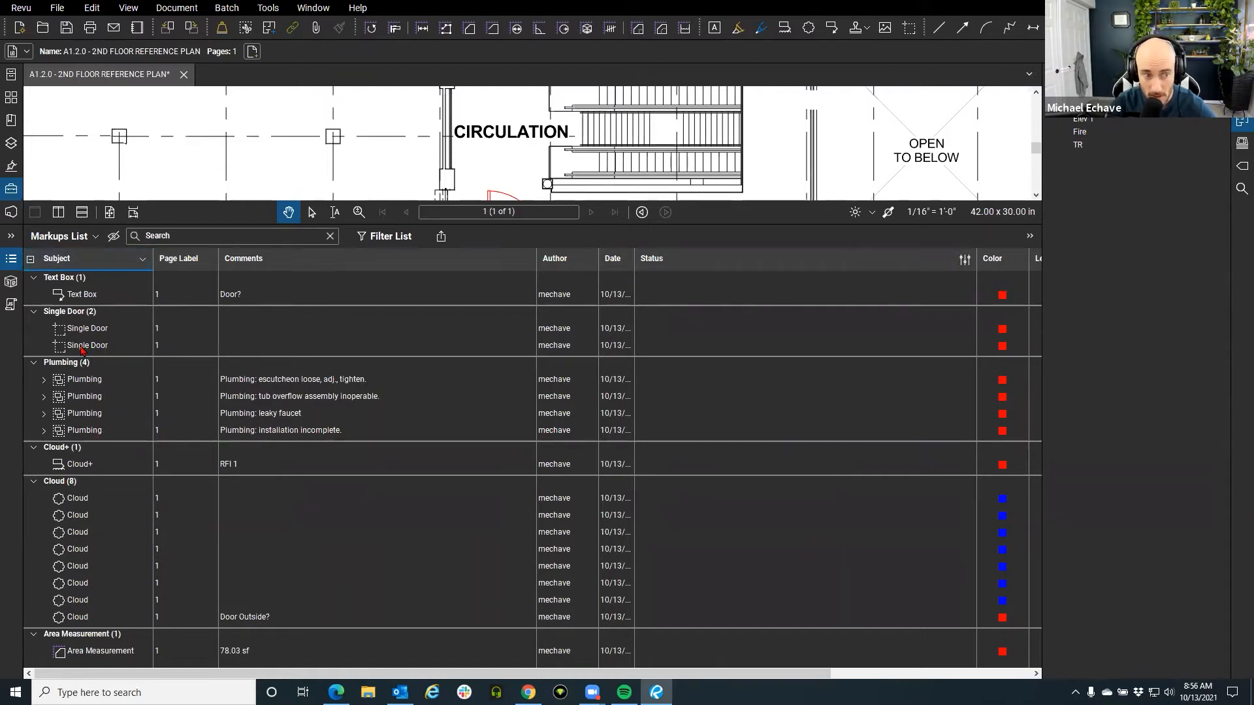
{"action": "left_click_drag", "start_coordinate": [149, 224], "coordinate": [151, 291]}
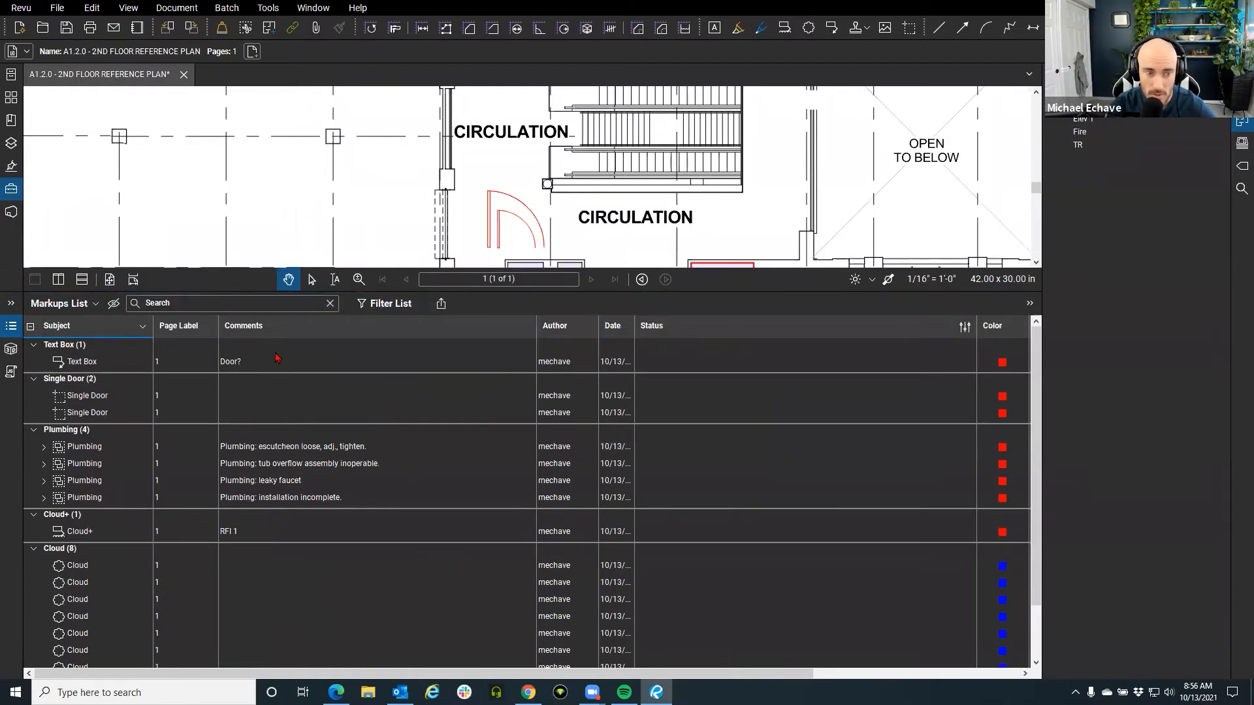
{"action": "left_click", "coordinate": [66, 307]}
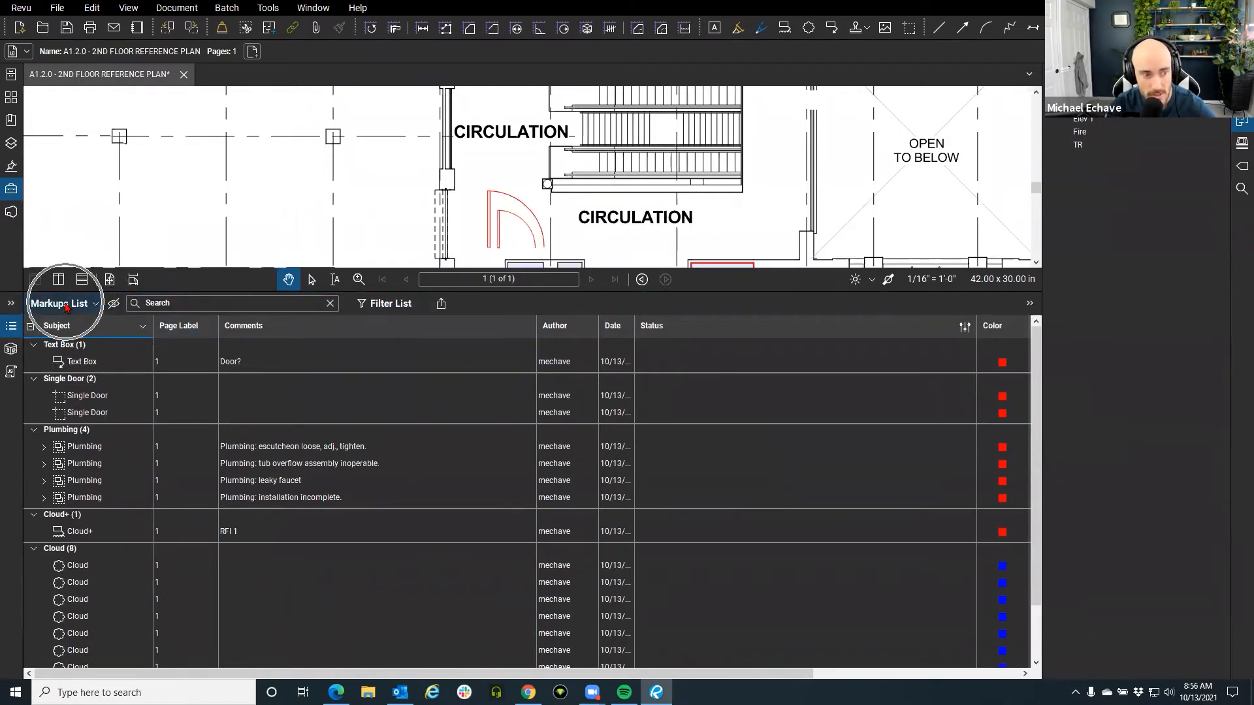
Hide the Color and Page Label columns in the Markups List.
{"action": "mouse_move", "coordinate": [65, 324]}
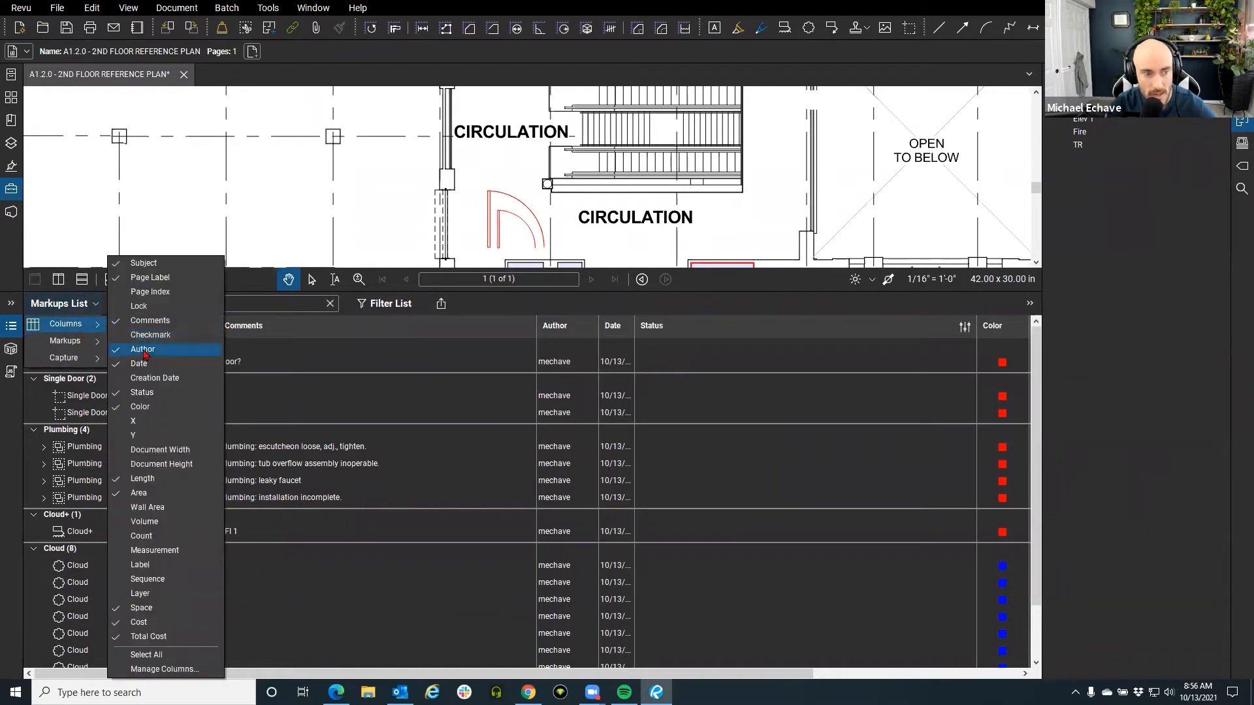
{"action": "left_click", "coordinate": [145, 407]}
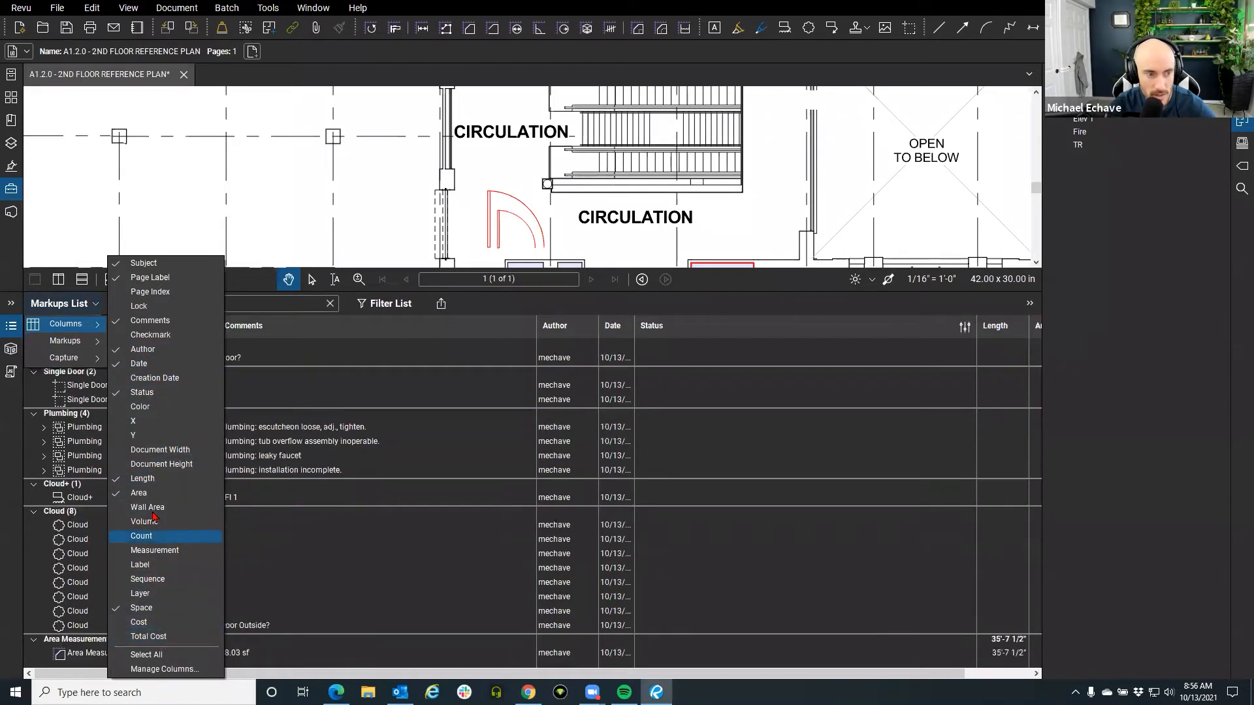
{"action": "left_click", "coordinate": [164, 285]}
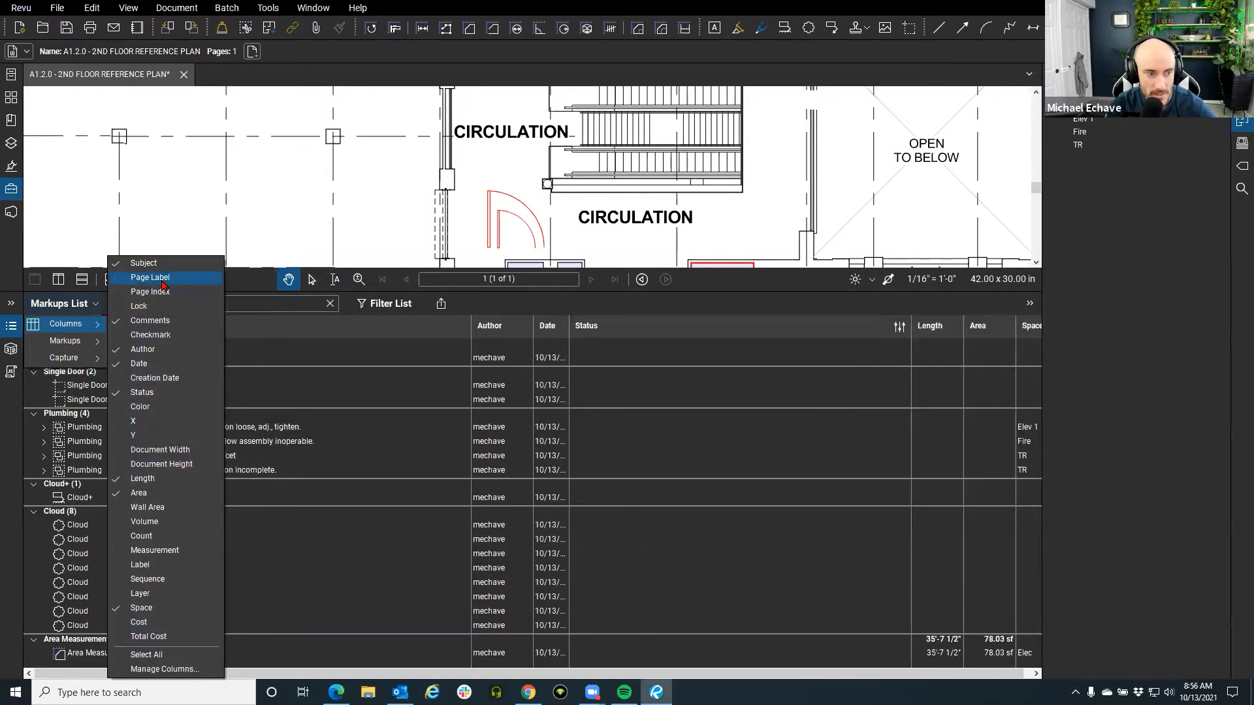
Narrow the Status column and move the Space column right after Subject.
{"action": "left_click_drag", "start_coordinate": [911, 328], "coordinate": [709, 333]}
{"action": "left_click_drag", "start_coordinate": [757, 335], "coordinate": [758, 334]}
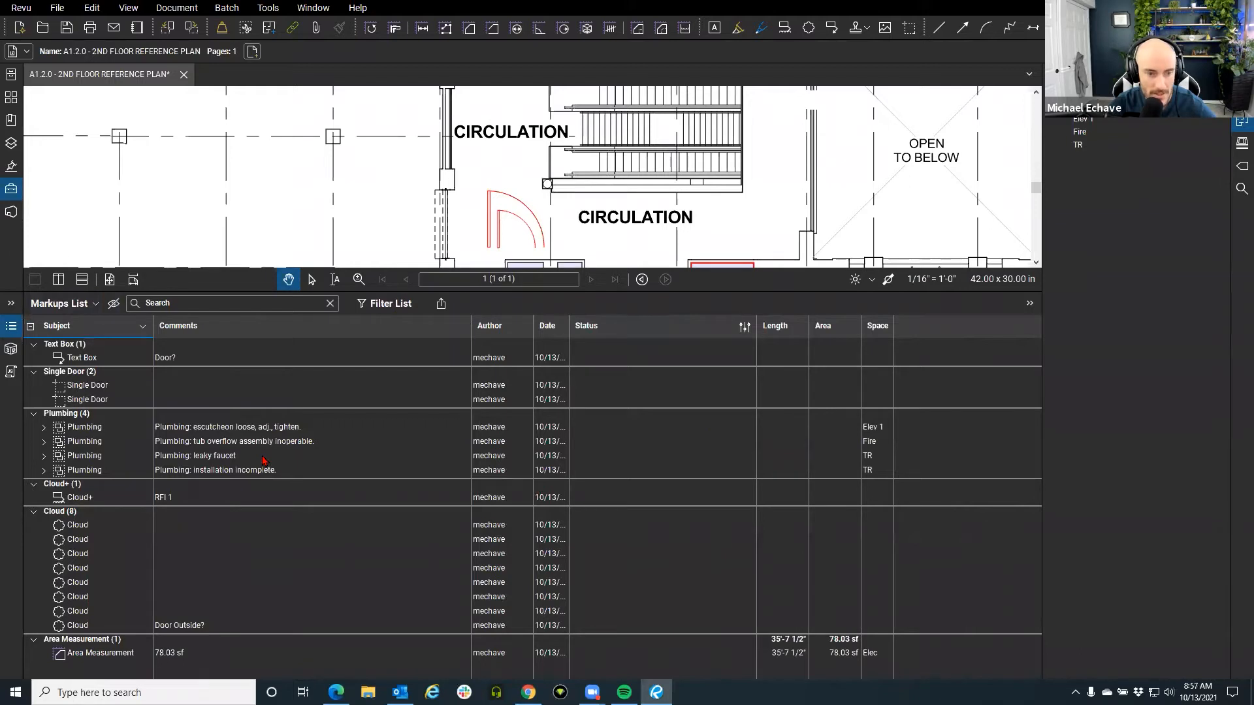
{"action": "left_click", "coordinate": [110, 330]}
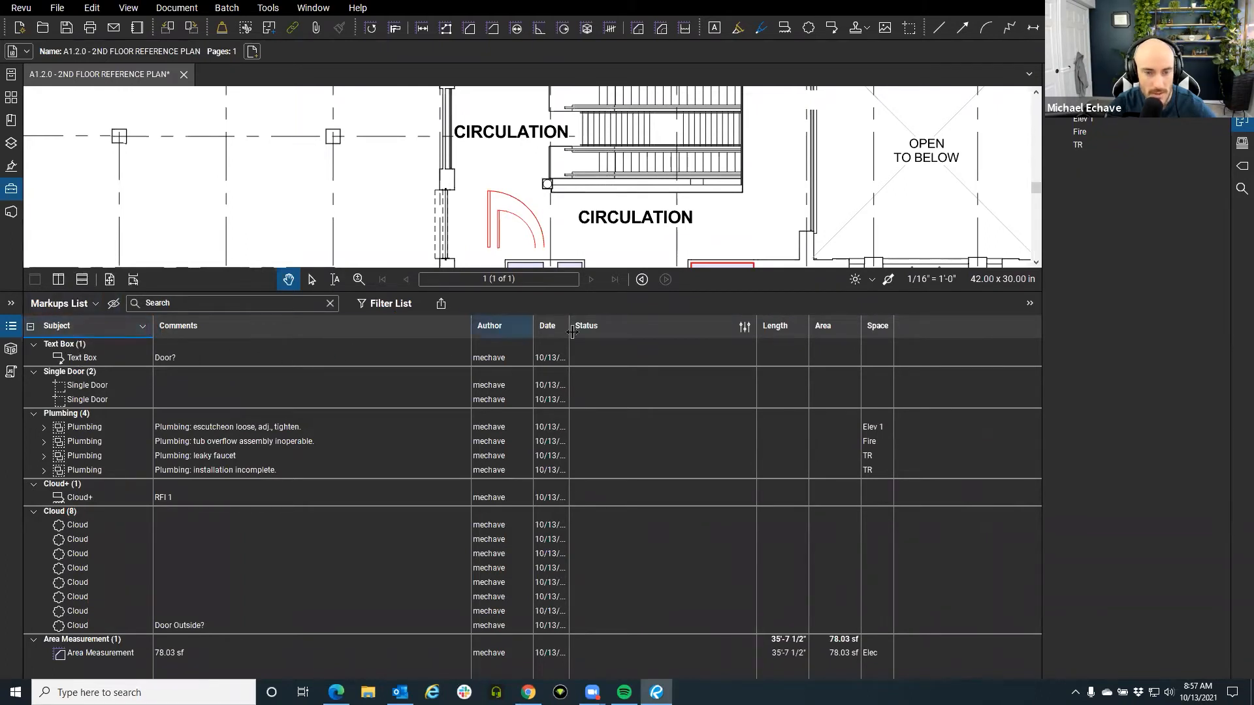
{"action": "left_click_drag", "start_coordinate": [879, 333], "coordinate": [161, 336]}
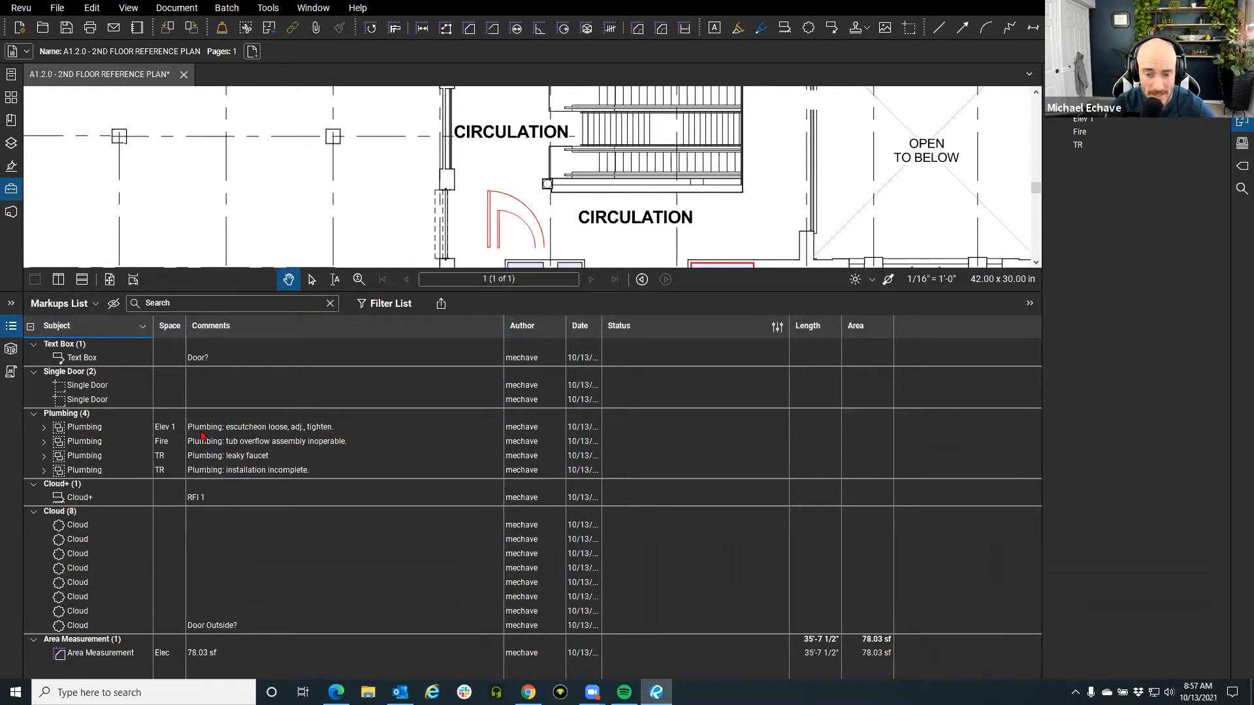
Group markups by Space in descending order (TR first), then shrink the list to enlarge the drawing.
{"action": "left_click", "coordinate": [176, 330]}
{"action": "left_click", "coordinate": [177, 333]}
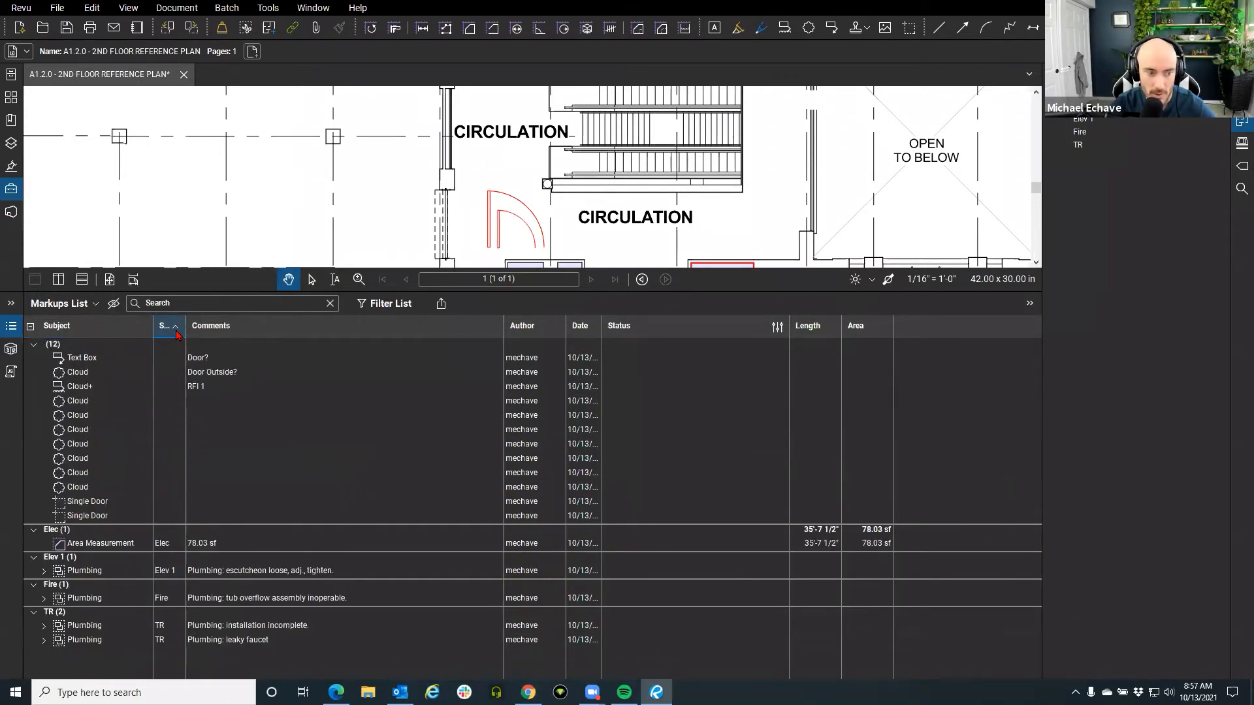
{"action": "left_click", "coordinate": [176, 331]}
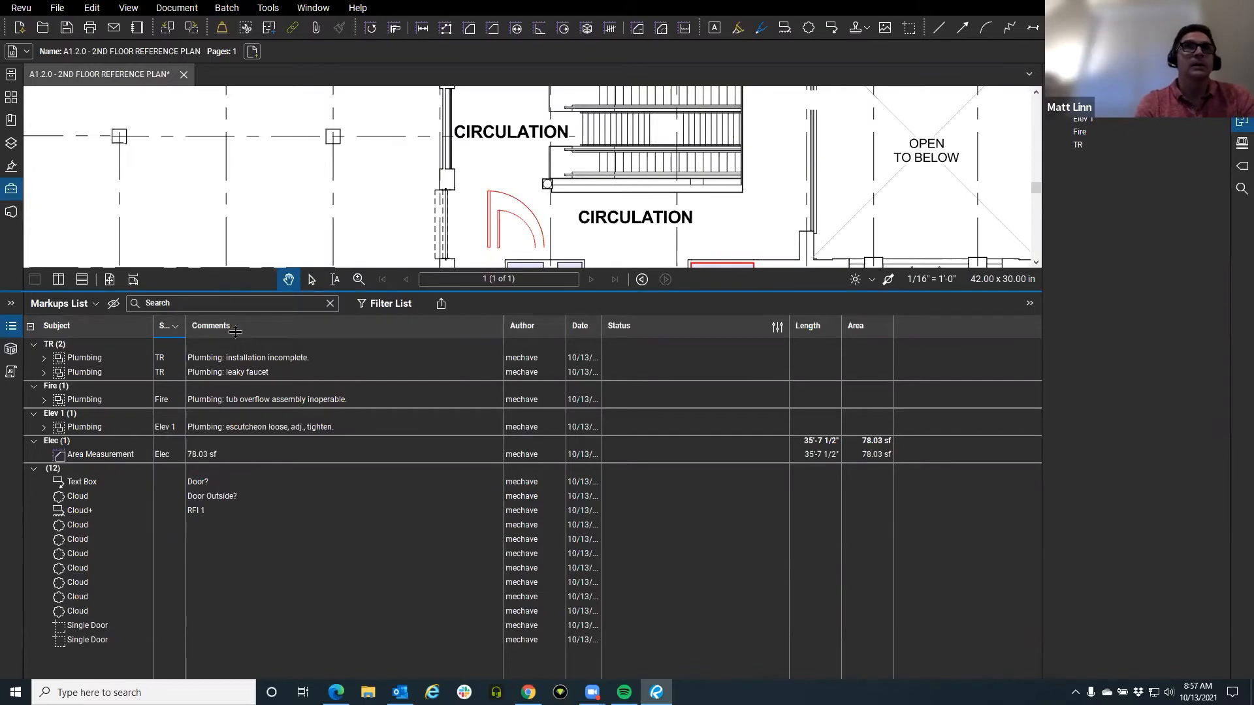
{"action": "left_click_drag", "start_coordinate": [228, 291], "coordinate": [228, 552]}
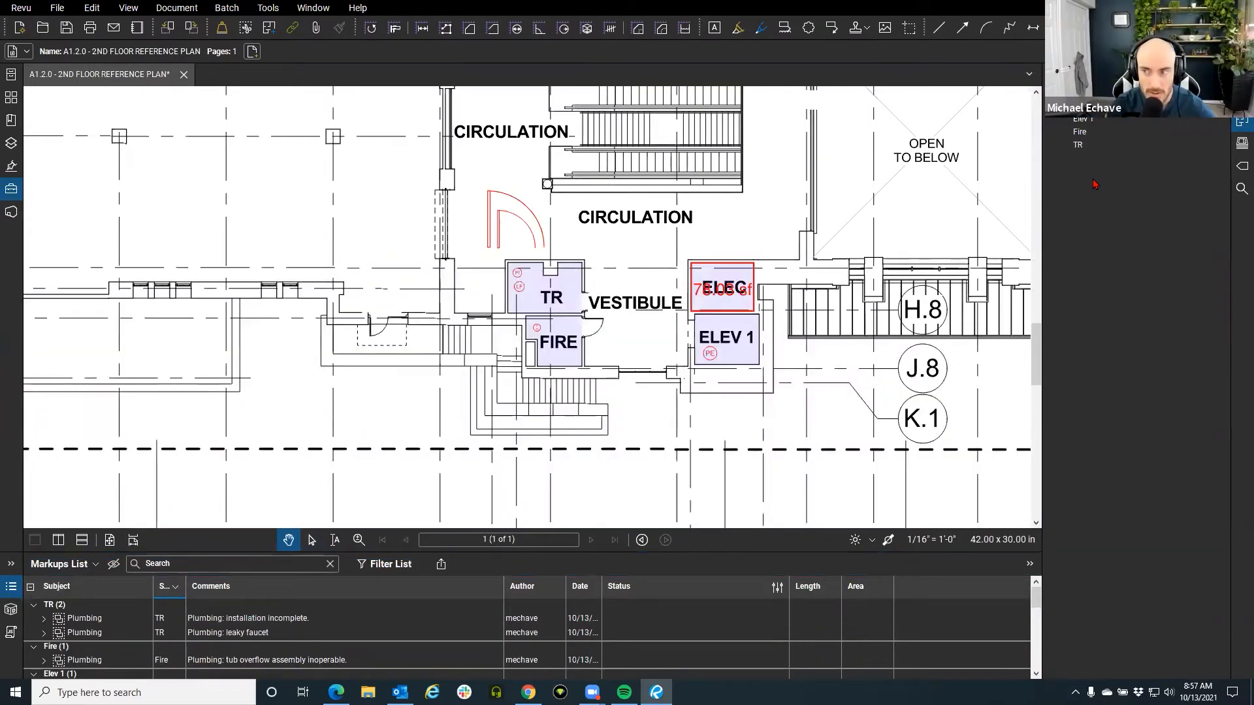
{"action": "right_click", "coordinate": [1236, 213]}
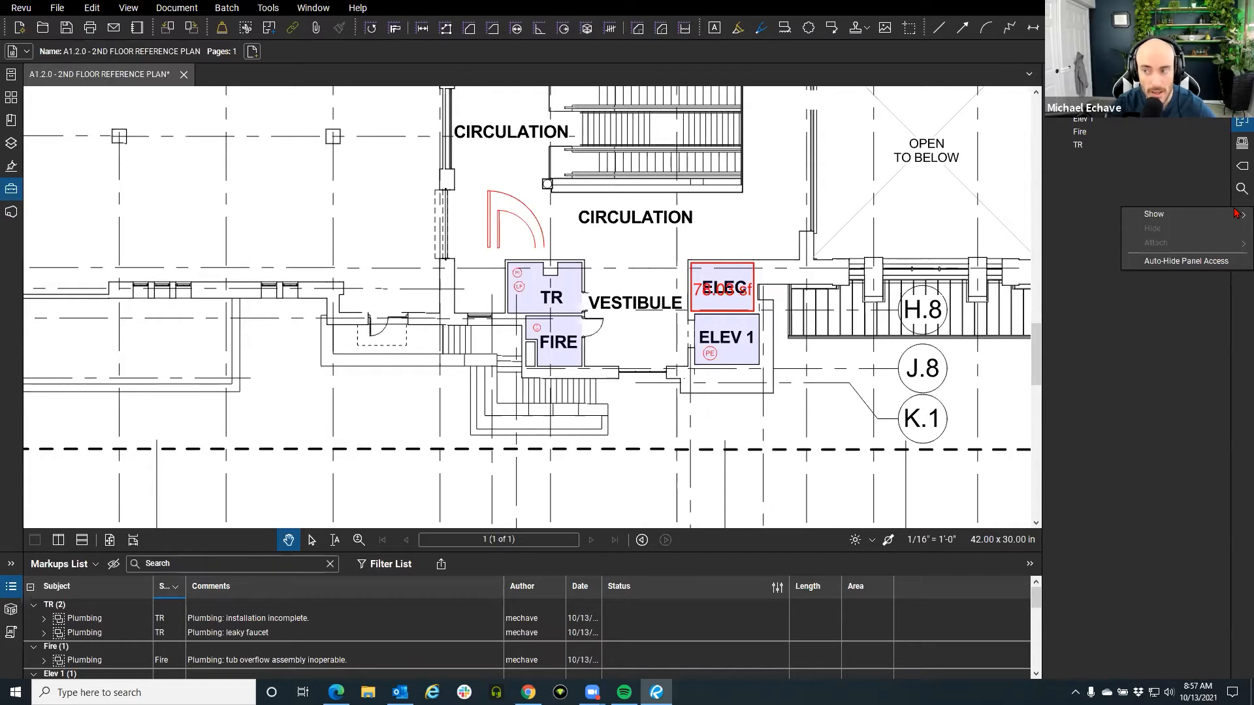
{"action": "left_click", "coordinate": [1234, 354]}
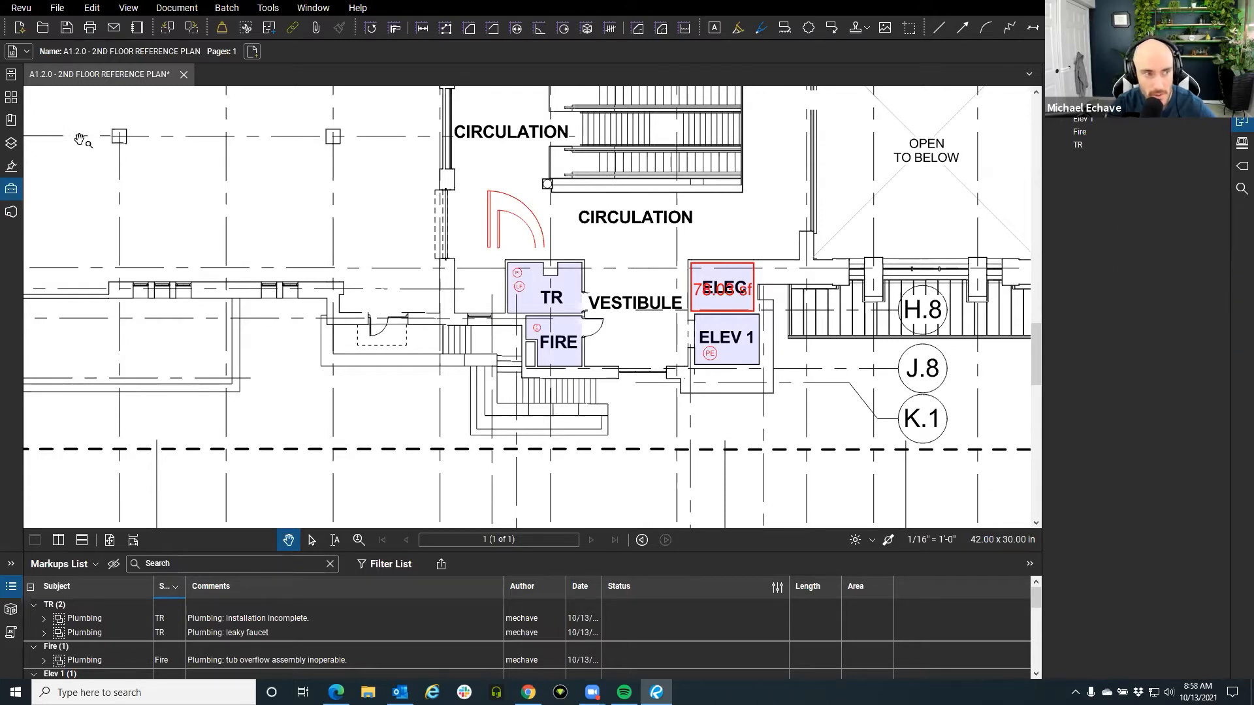
{"action": "right_click", "coordinate": [12, 241]}
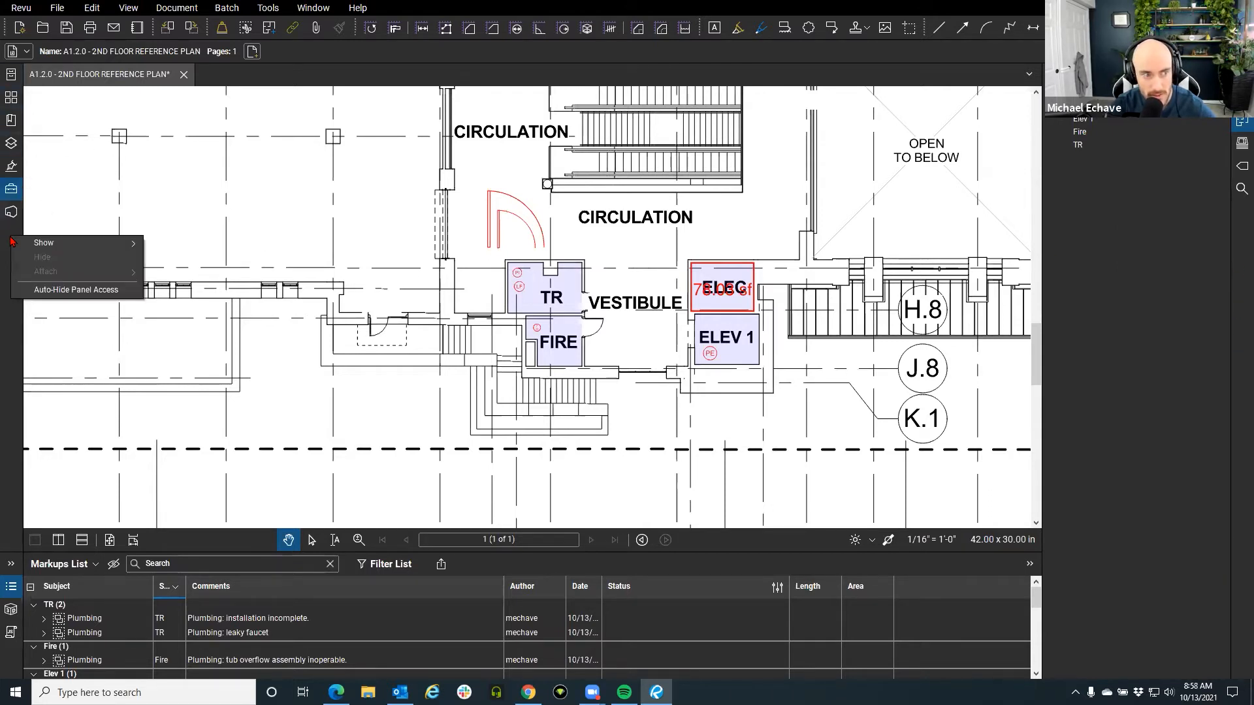
{"action": "mouse_move", "coordinate": [37, 248]}
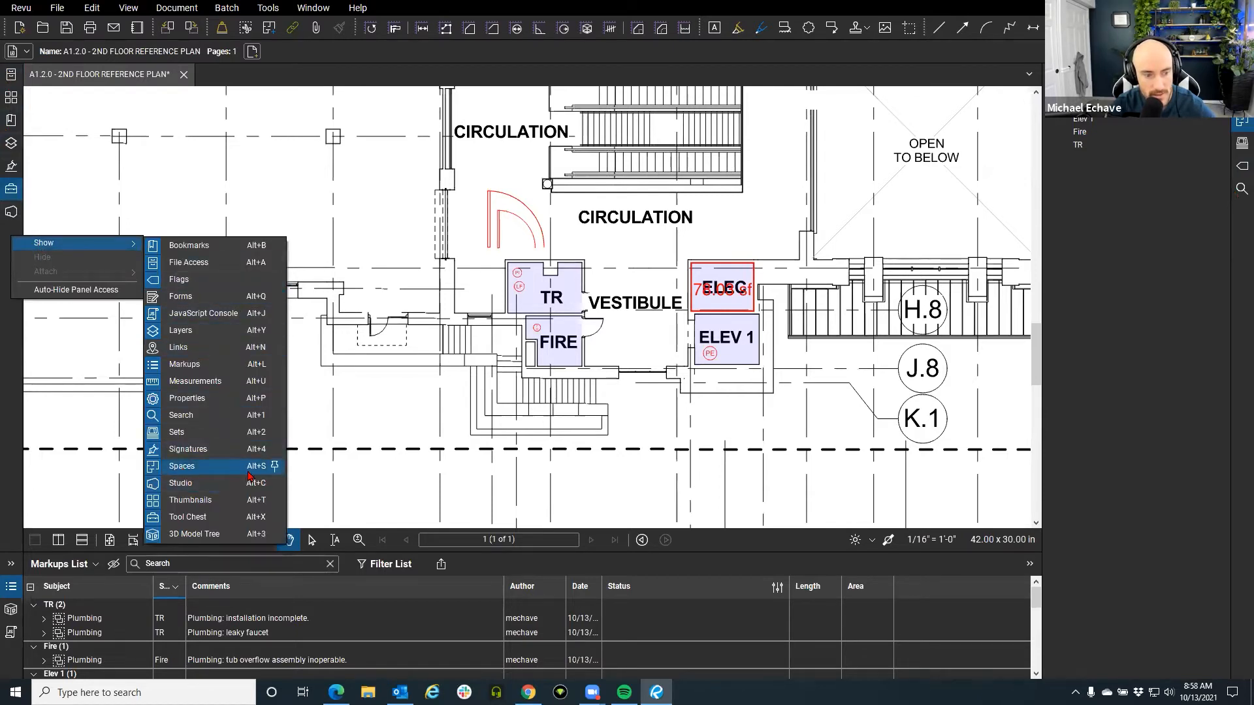
{"action": "left_click", "coordinate": [1109, 373]}
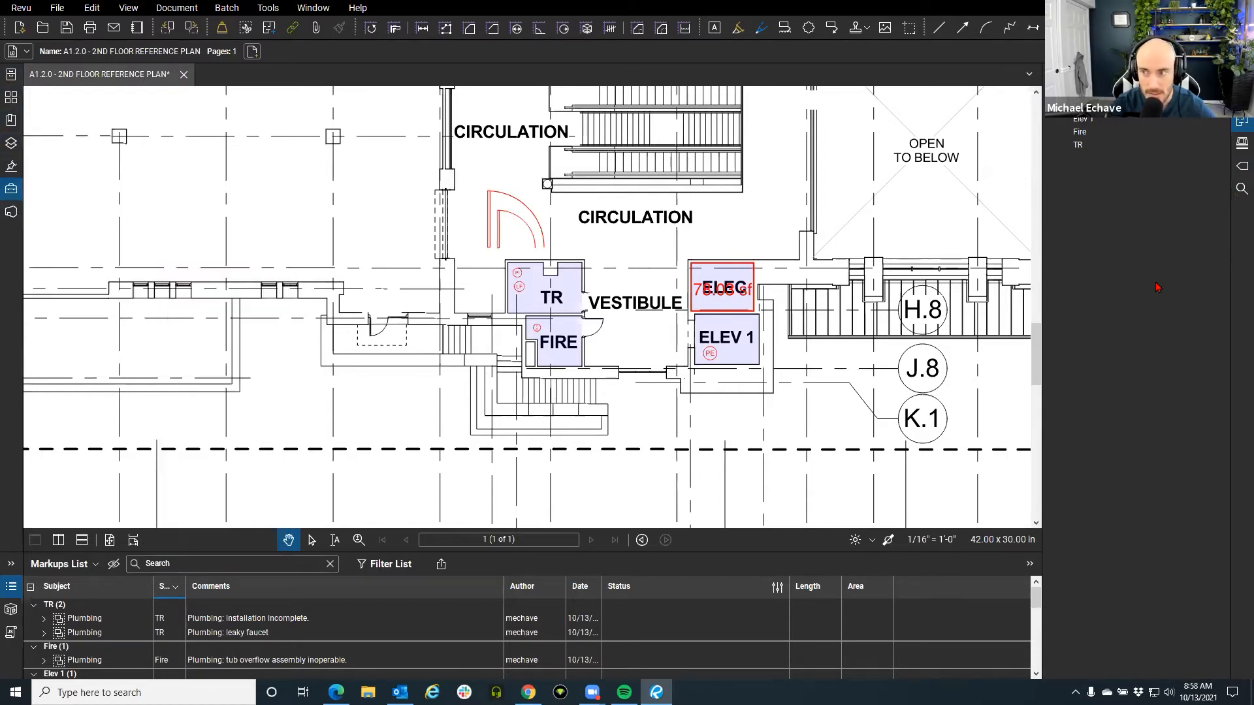
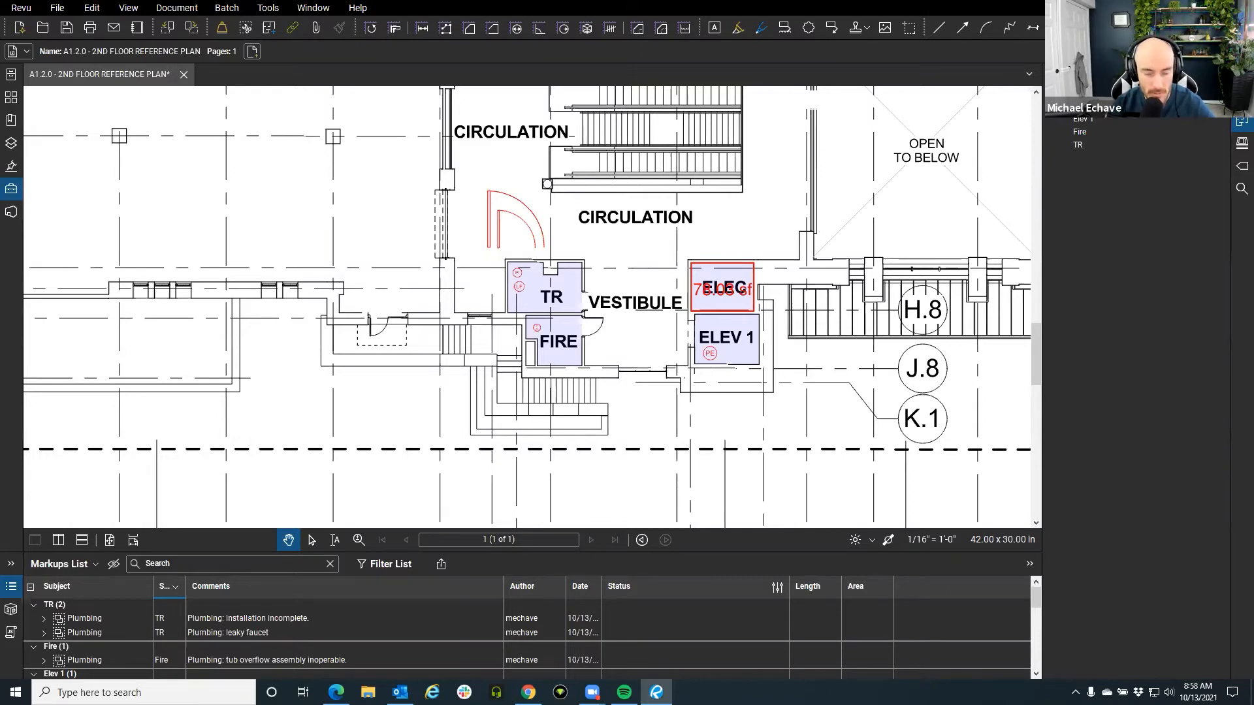
Search Windows for 'revit' and launch the Revit 2020 best match.
{"action": "left_click", "coordinate": [175, 692]}
{"action": "type", "text": "revit"}
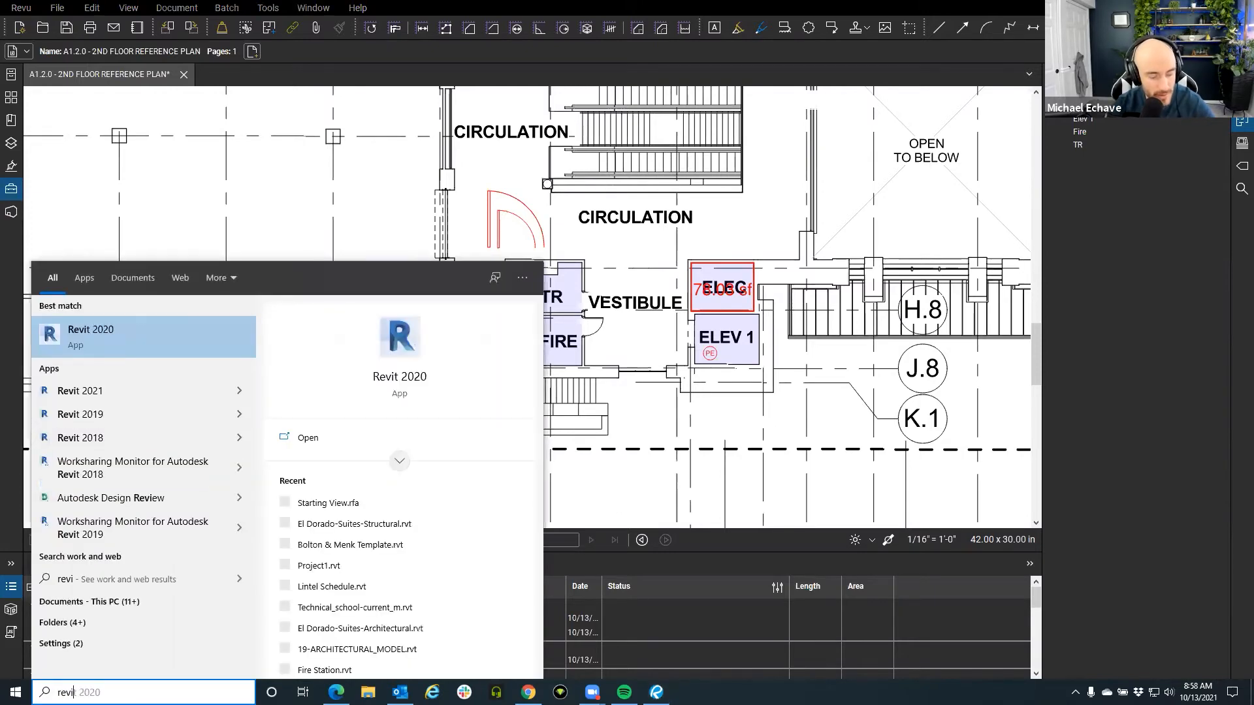
{"action": "left_click", "coordinate": [137, 328]}
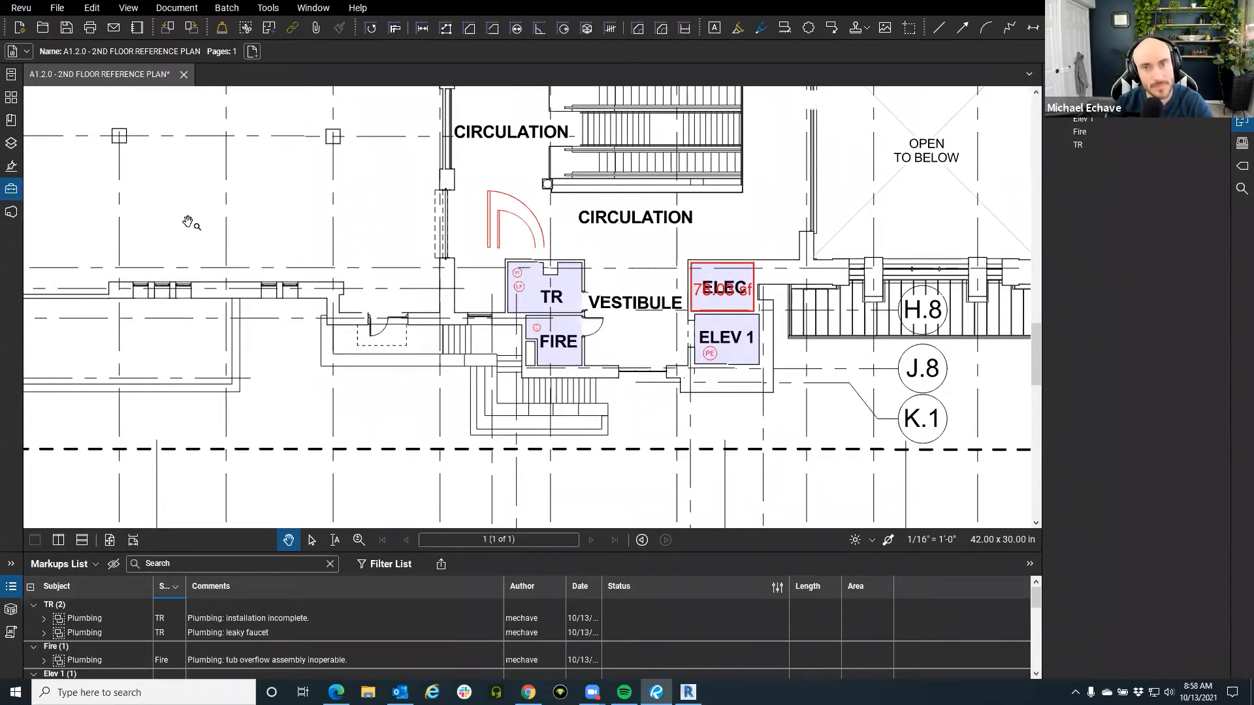
{"action": "scroll", "coordinate": [557, 300], "scroll_direction": "up", "scroll_amount": 3}
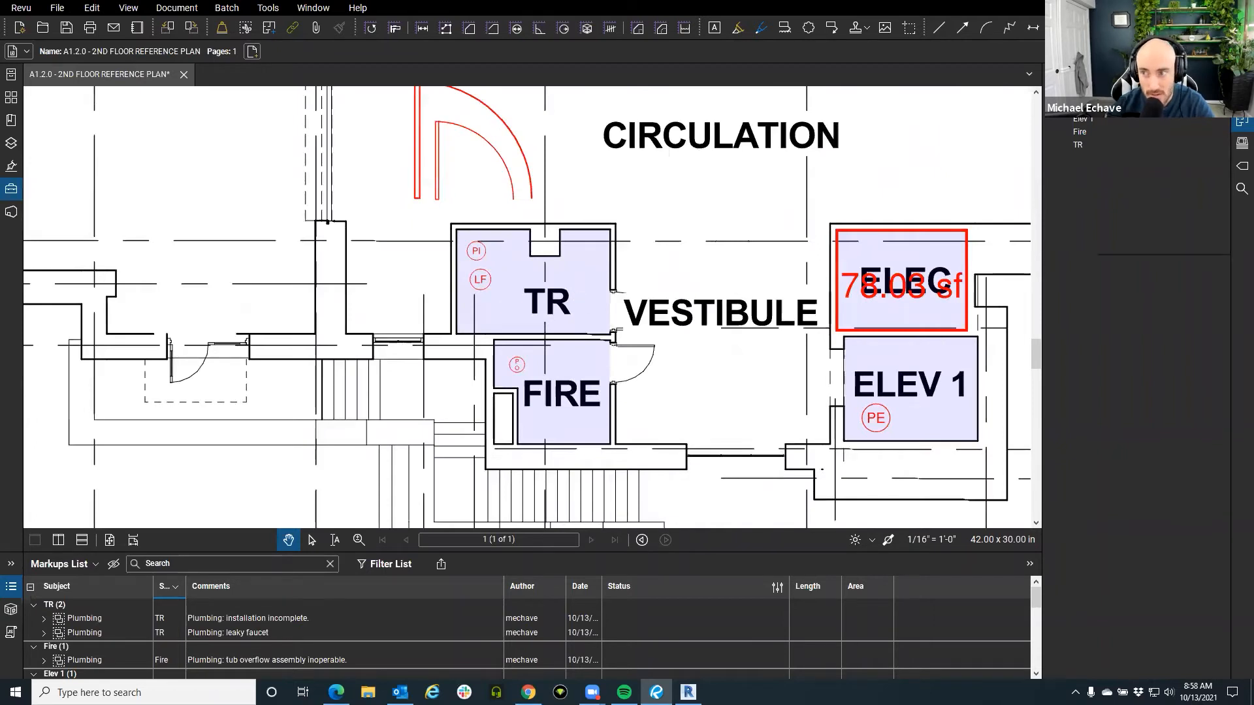
Change the Elec space's fill colour to pale yellow in its Properties.
{"action": "right_click", "coordinate": [1085, 116]}
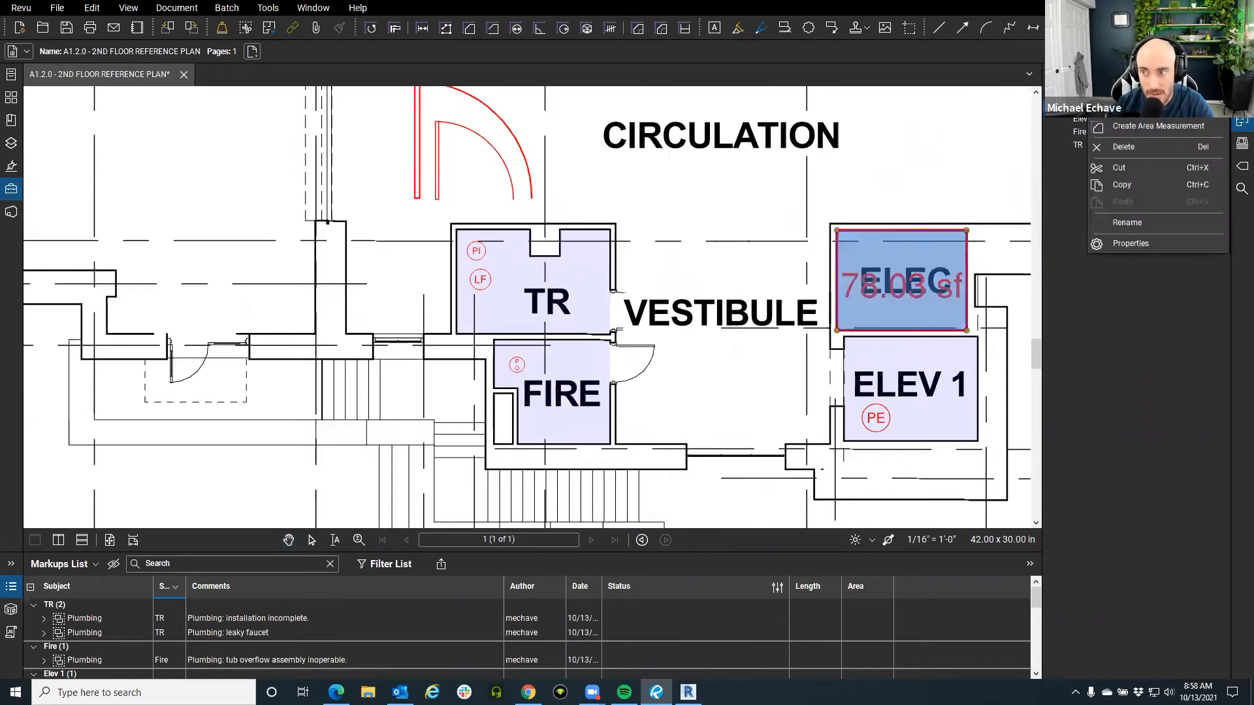
{"action": "left_click", "coordinate": [1131, 243]}
{"action": "left_click", "coordinate": [583, 339]}
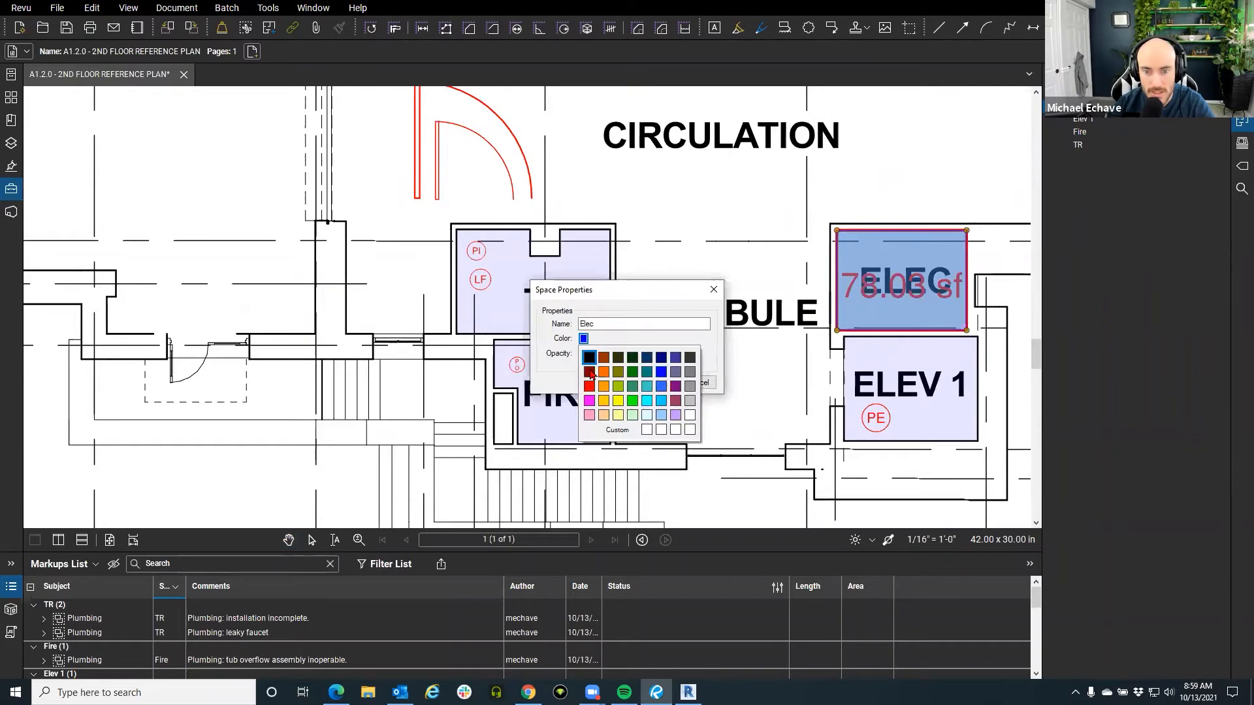
{"action": "left_click", "coordinate": [602, 403]}
{"action": "left_click", "coordinate": [646, 383]}
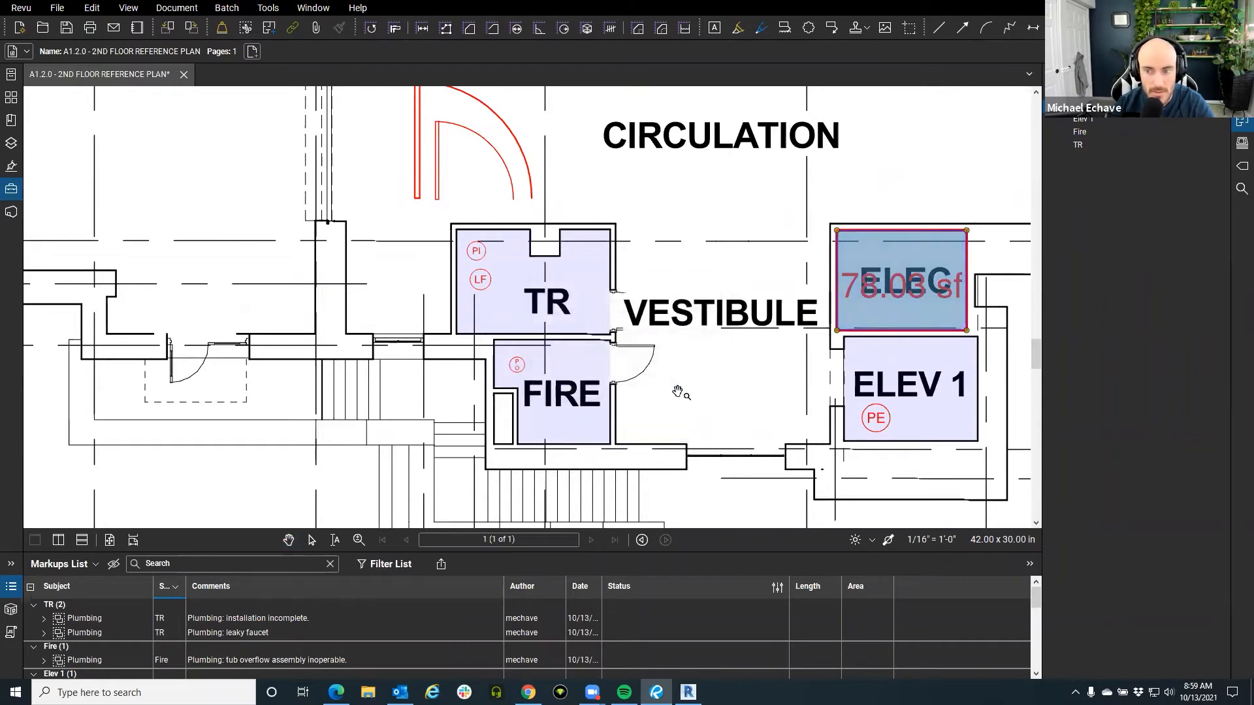
{"action": "left_click_drag", "start_coordinate": [677, 391], "coordinate": [681, 392]}
Change the TR space's fill colour to pink, then bring Revit to the front.
{"action": "left_click", "coordinate": [586, 312]}
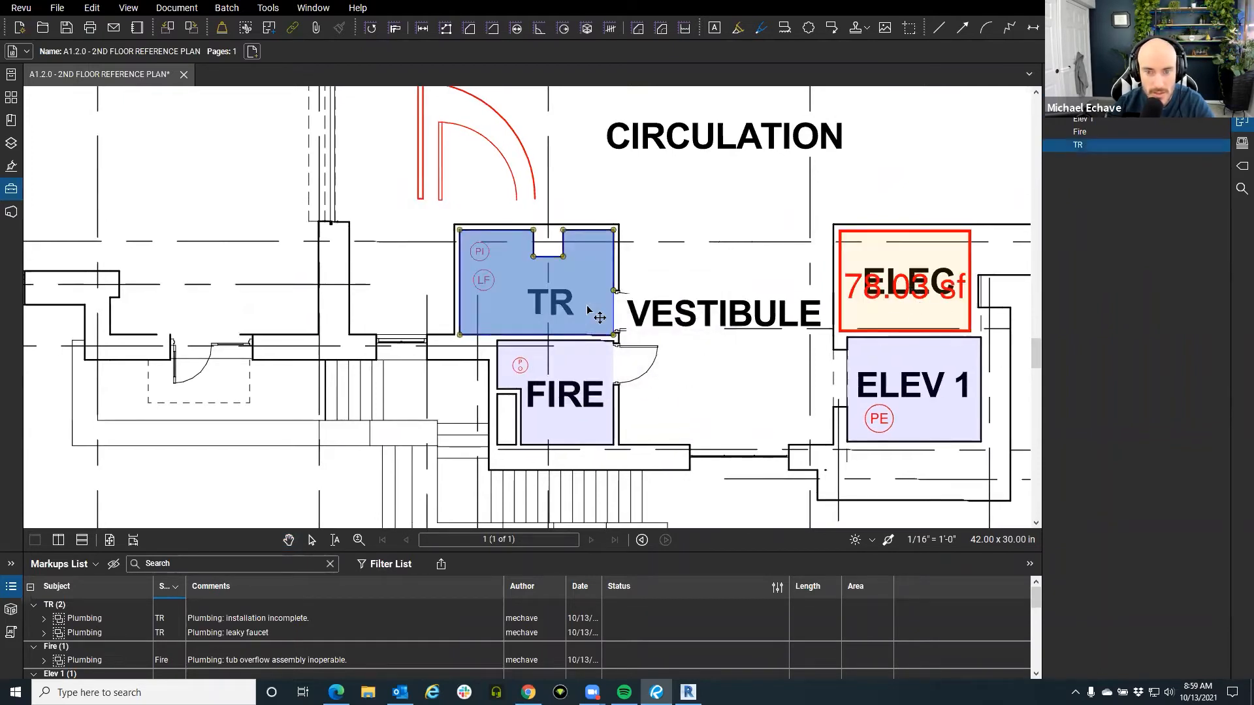
{"action": "right_click", "coordinate": [1094, 145]}
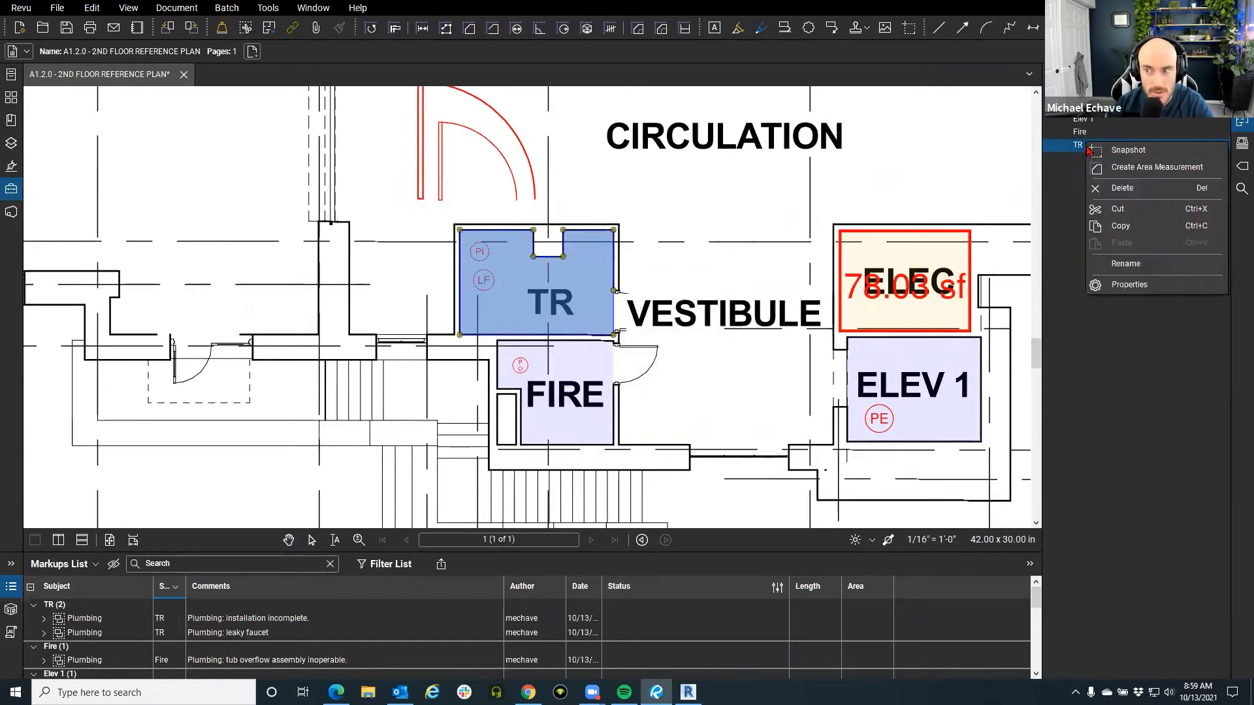
{"action": "left_click", "coordinate": [1135, 284]}
{"action": "left_click", "coordinate": [584, 338]}
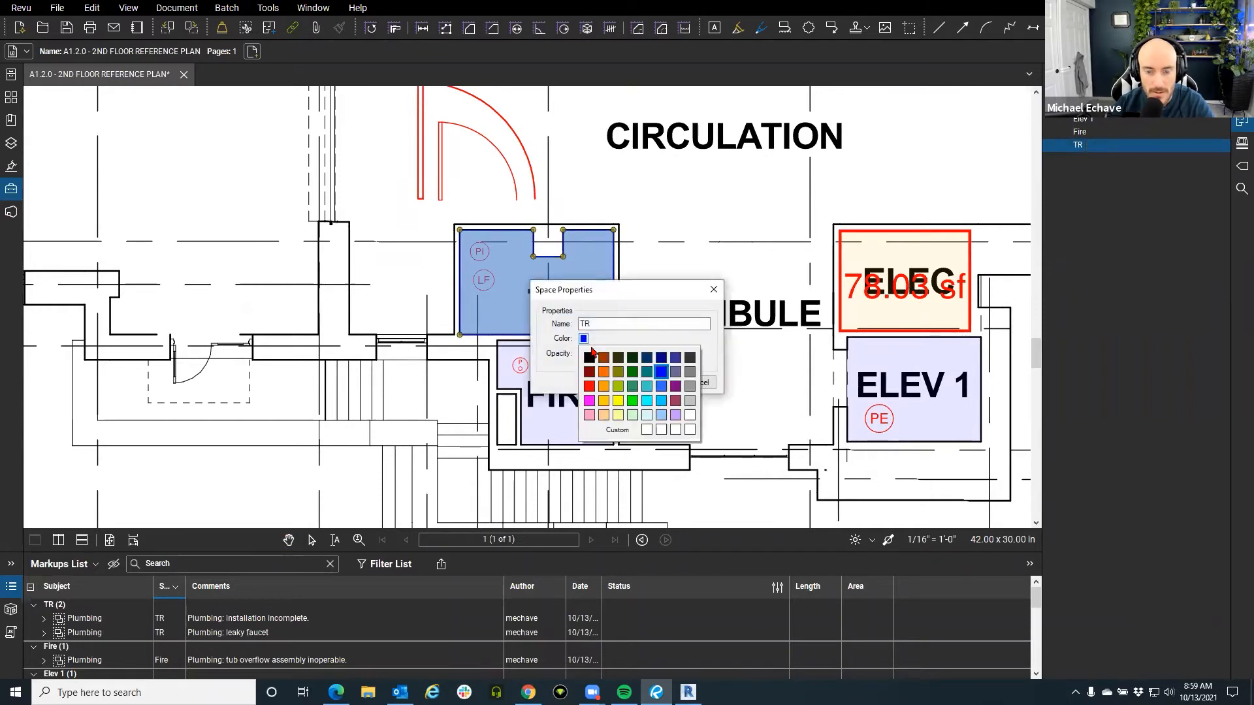
{"action": "left_click", "coordinate": [603, 410]}
{"action": "left_click", "coordinate": [658, 383]}
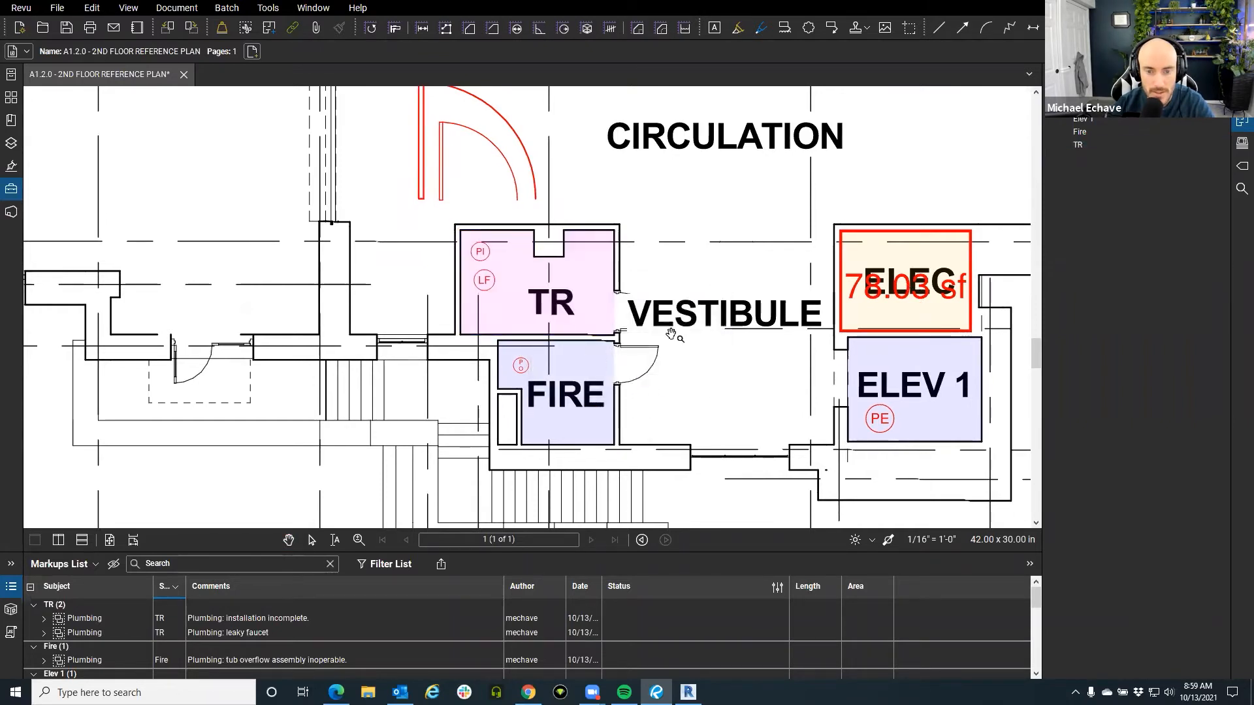
{"action": "scroll", "coordinate": [692, 420], "scroll_direction": "right", "scroll_amount": 2}
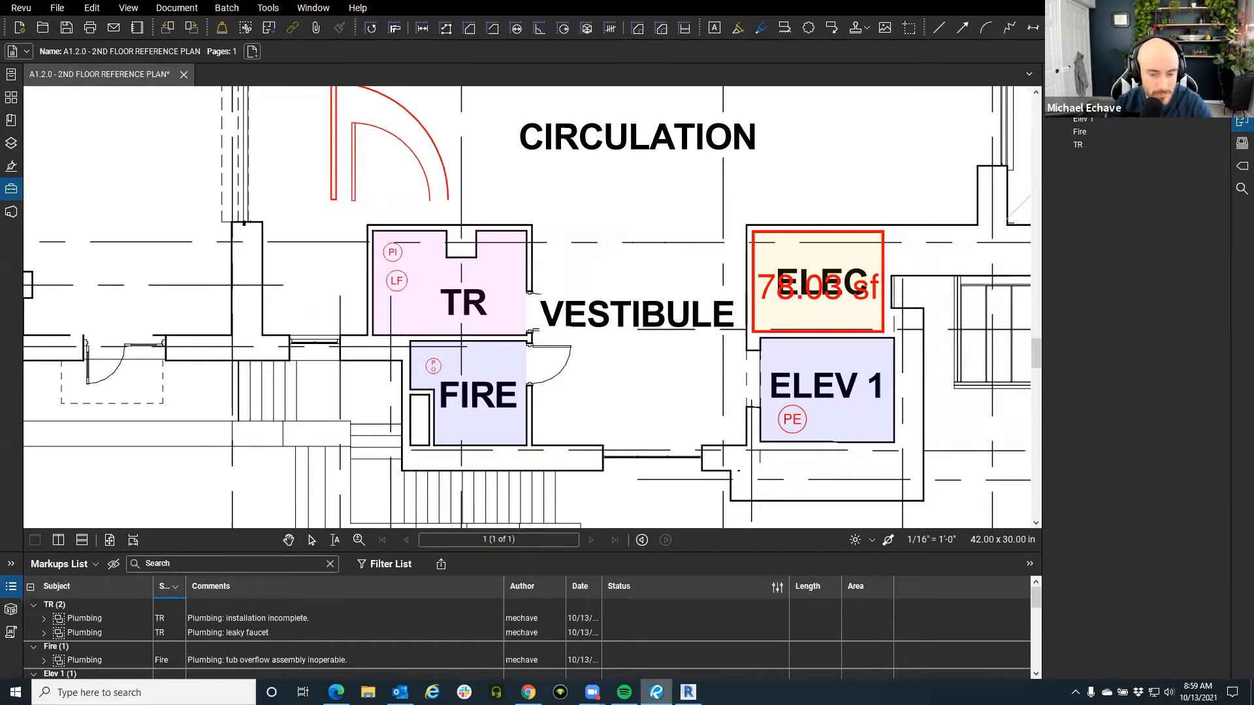
{"action": "left_click", "coordinate": [688, 692]}
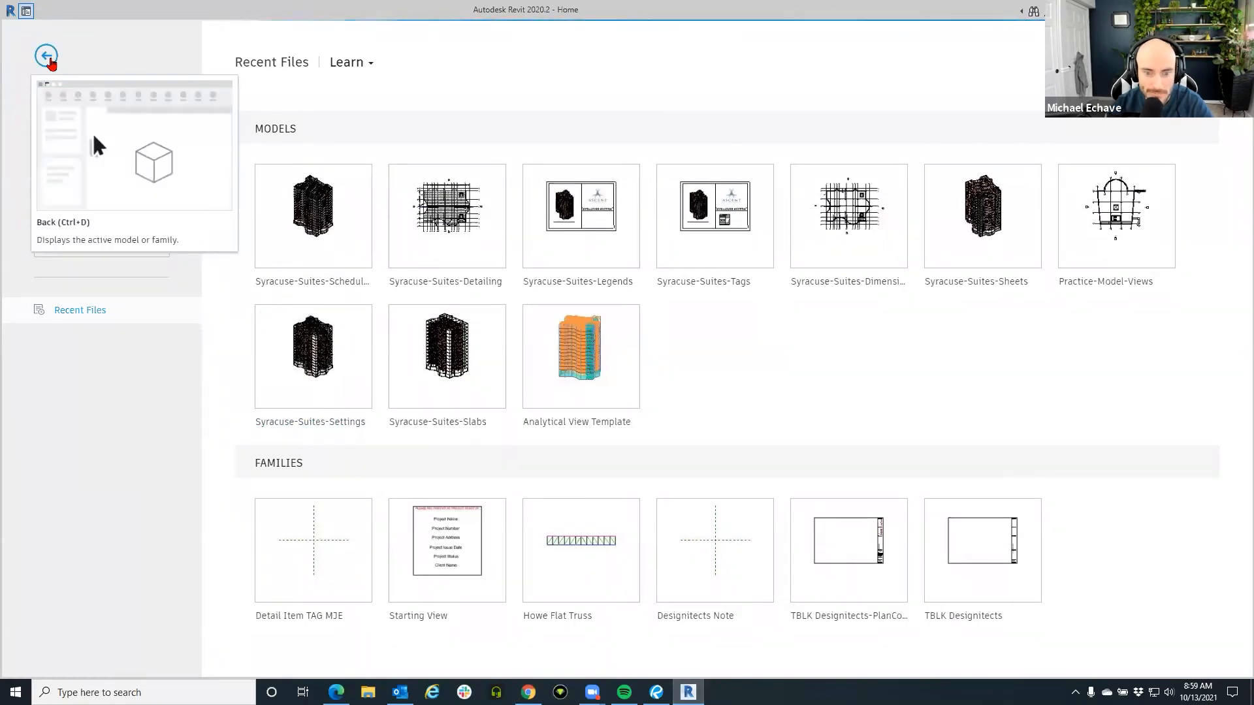
Leave the Revit Home page and cancel a first attempt at File > Open.
{"action": "left_click", "coordinate": [47, 56]}
{"action": "left_click", "coordinate": [18, 28]}
{"action": "left_click", "coordinate": [34, 116]}
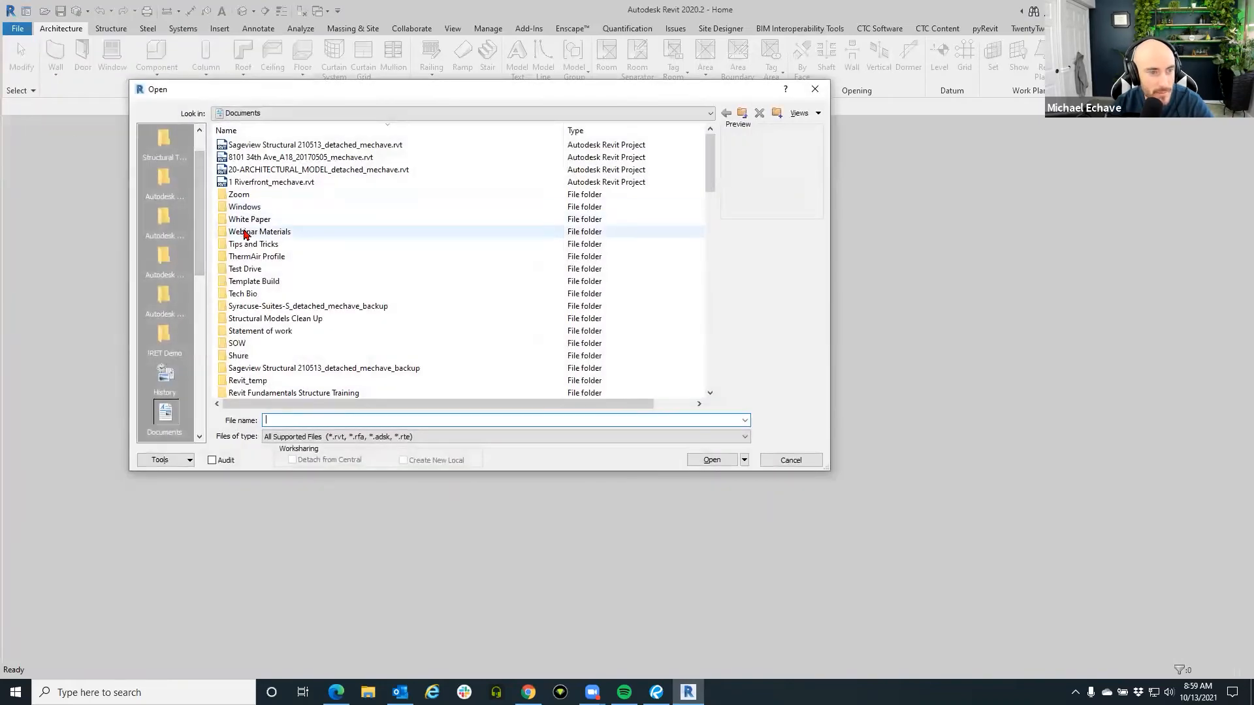
{"action": "left_click", "coordinate": [815, 90]}
Browse the Revit Sample Files and open rac_advanced_sample_project.rvt.
{"action": "left_click", "coordinate": [15, 34]}
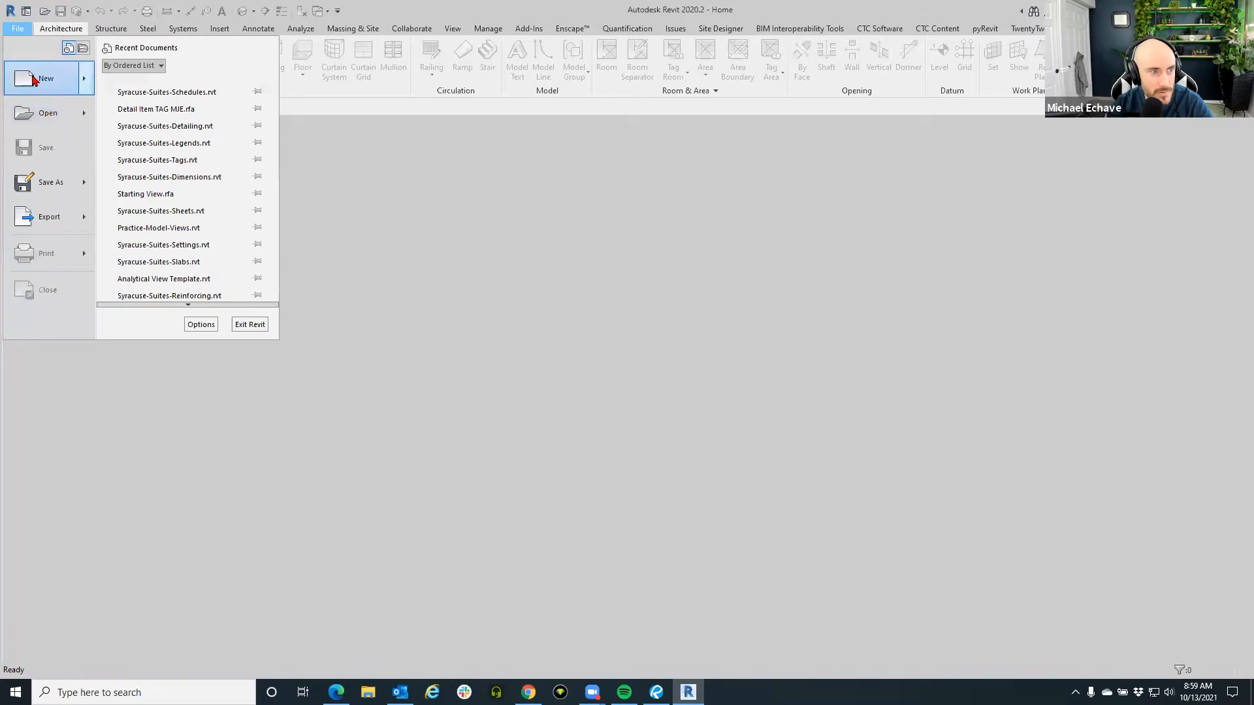
{"action": "mouse_move", "coordinate": [43, 112]}
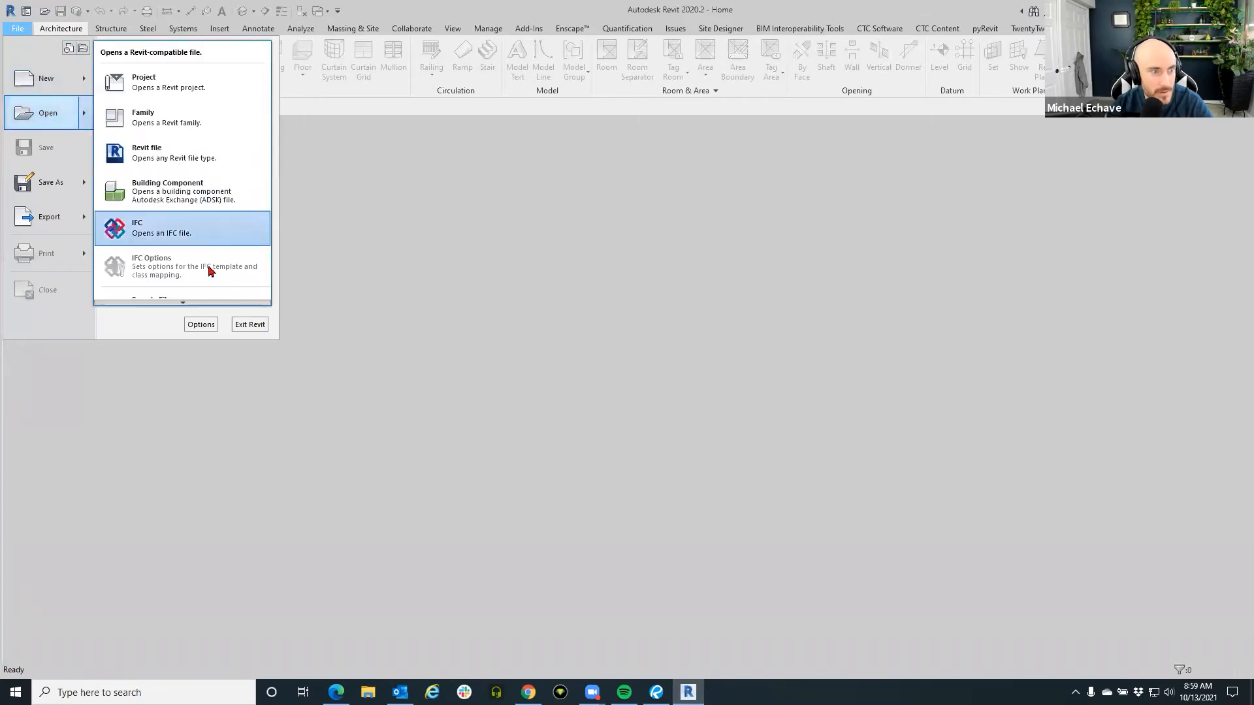
{"action": "left_click", "coordinate": [183, 290]}
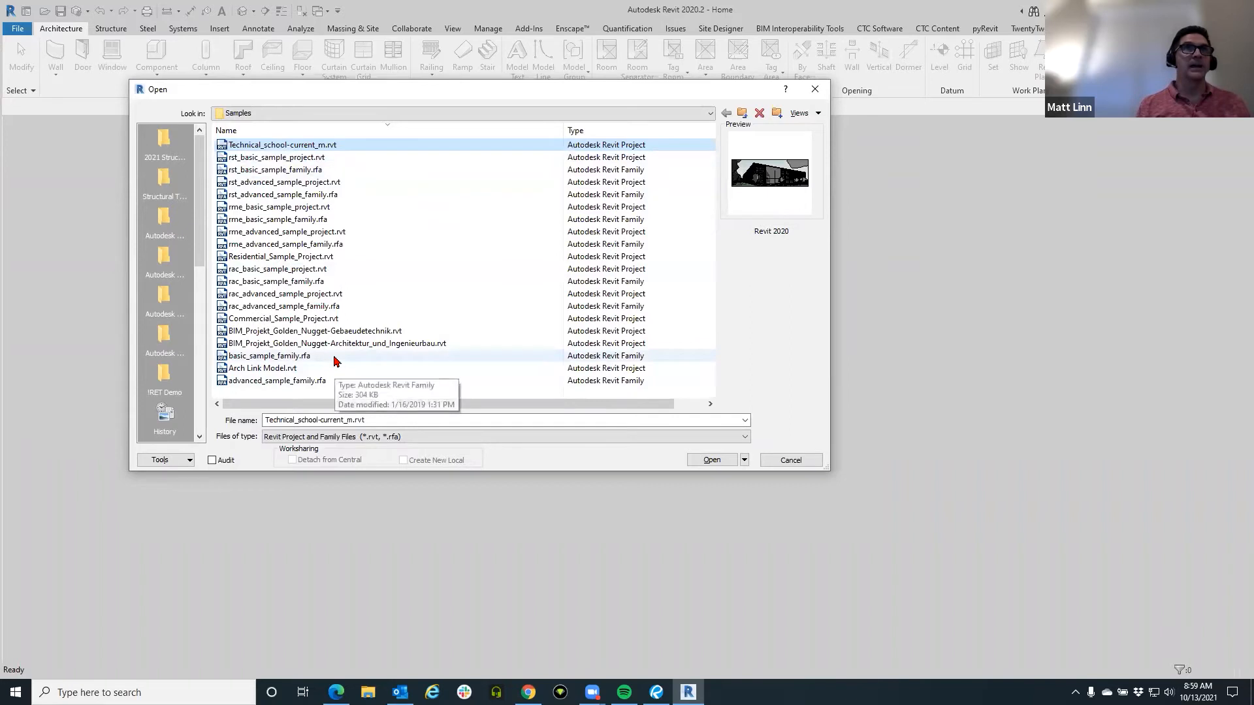
{"action": "left_click", "coordinate": [345, 184]}
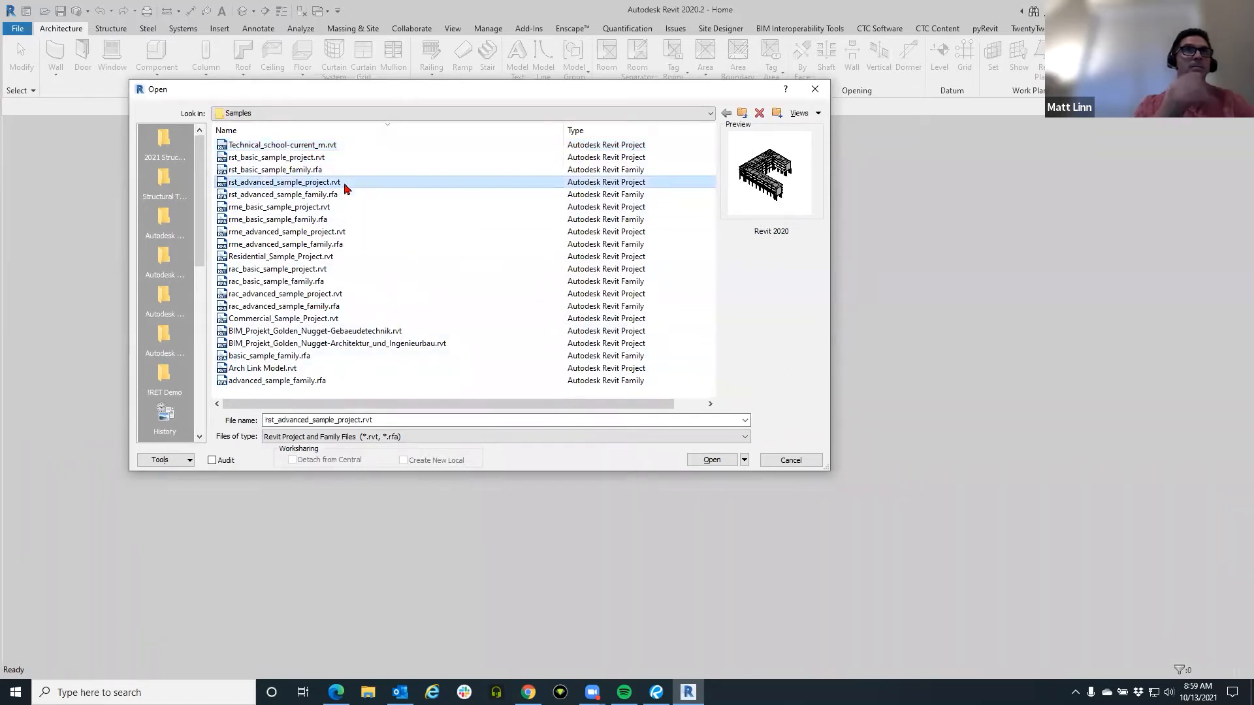
{"action": "left_click", "coordinate": [344, 195]}
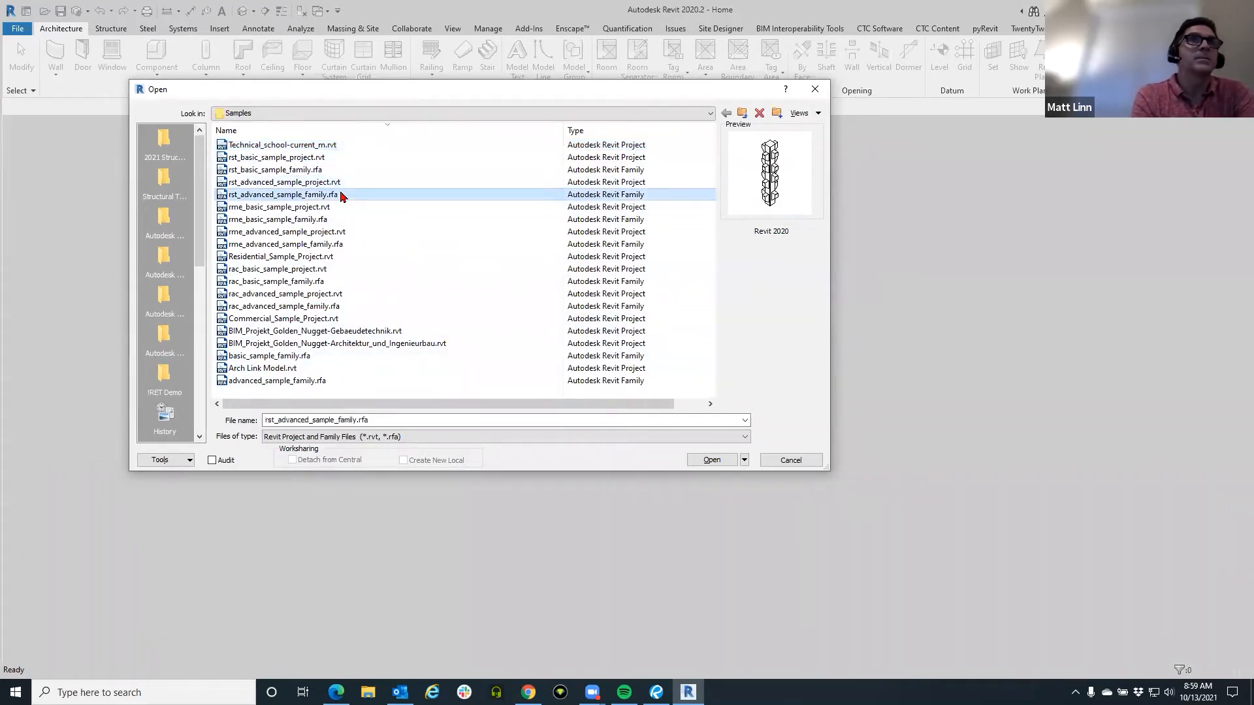
{"action": "left_click", "coordinate": [330, 274]}
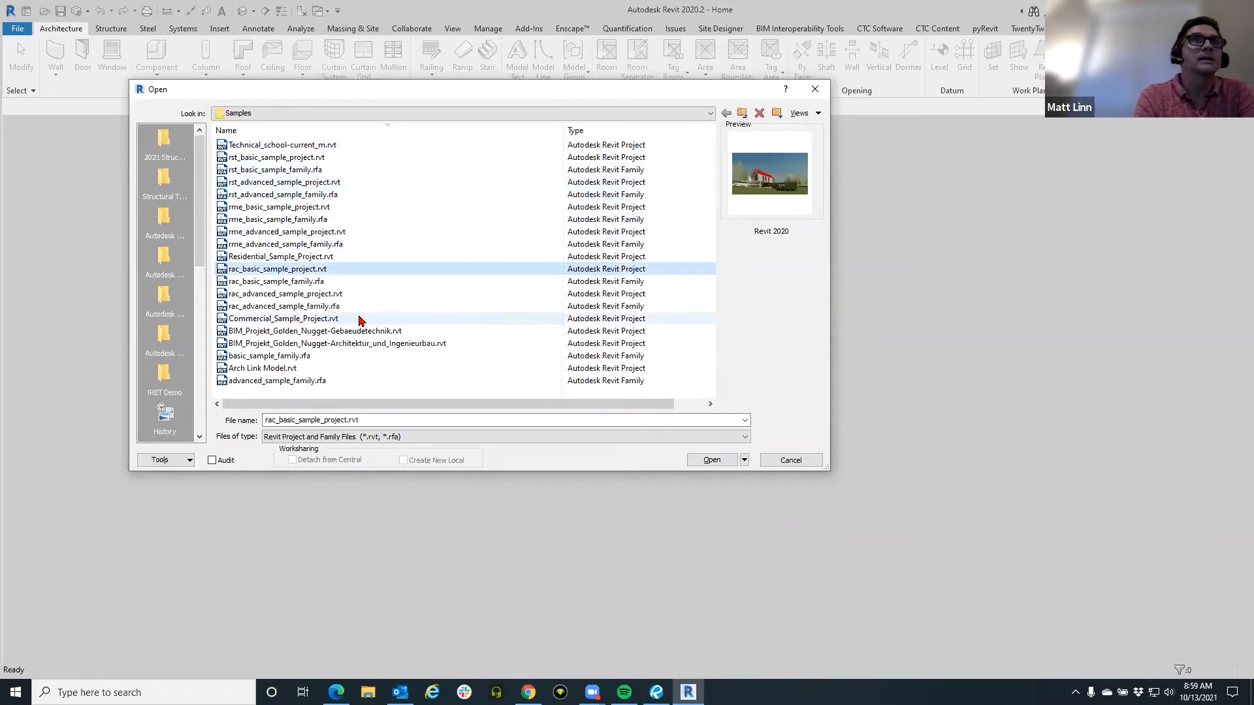
{"action": "left_click", "coordinate": [332, 297]}
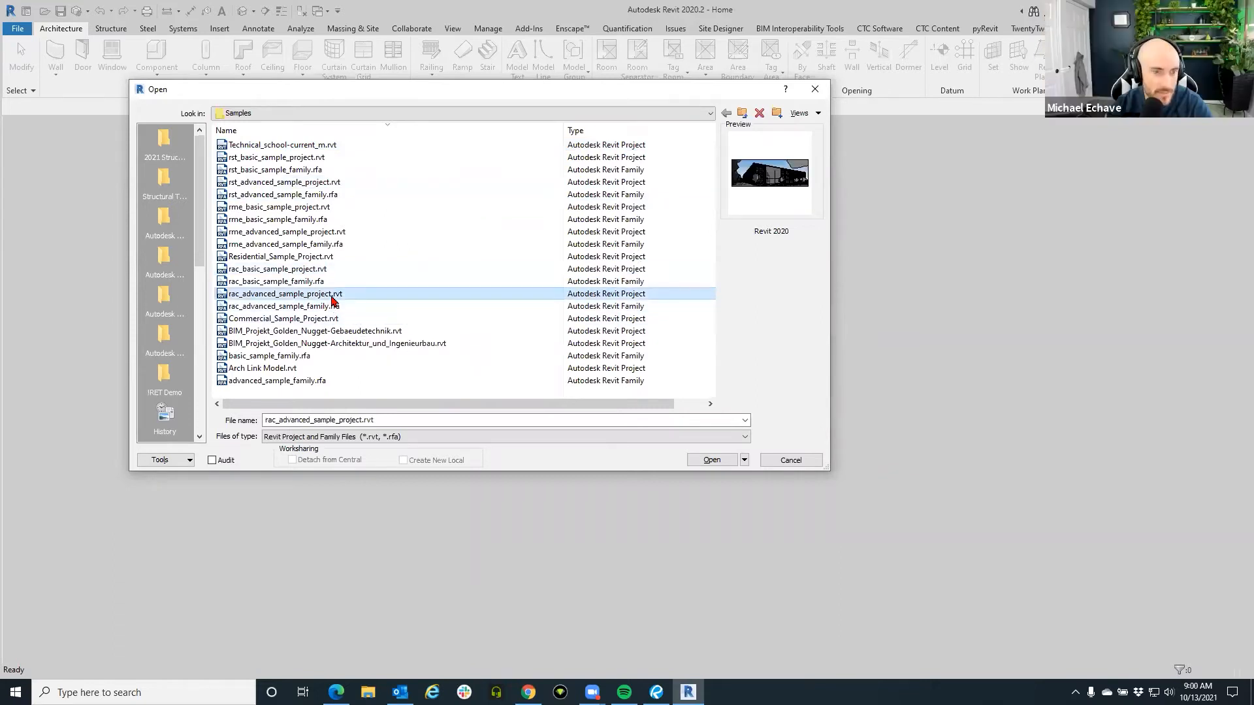
{"action": "left_click", "coordinate": [715, 462]}
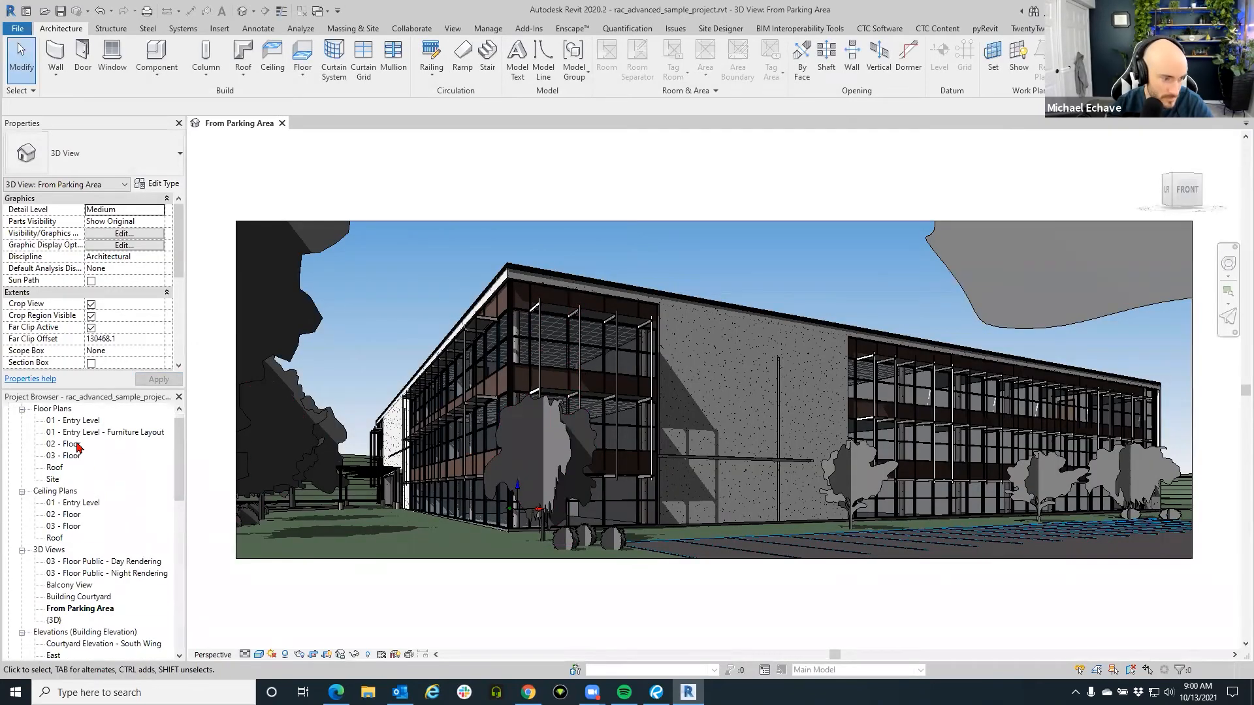
Open the 01 - Entry Level plan, pan to the Cafeteria, and show the Add-Ins ribbon.
{"action": "left_click", "coordinate": [72, 421]}
{"action": "double_click", "coordinate": [72, 422]}
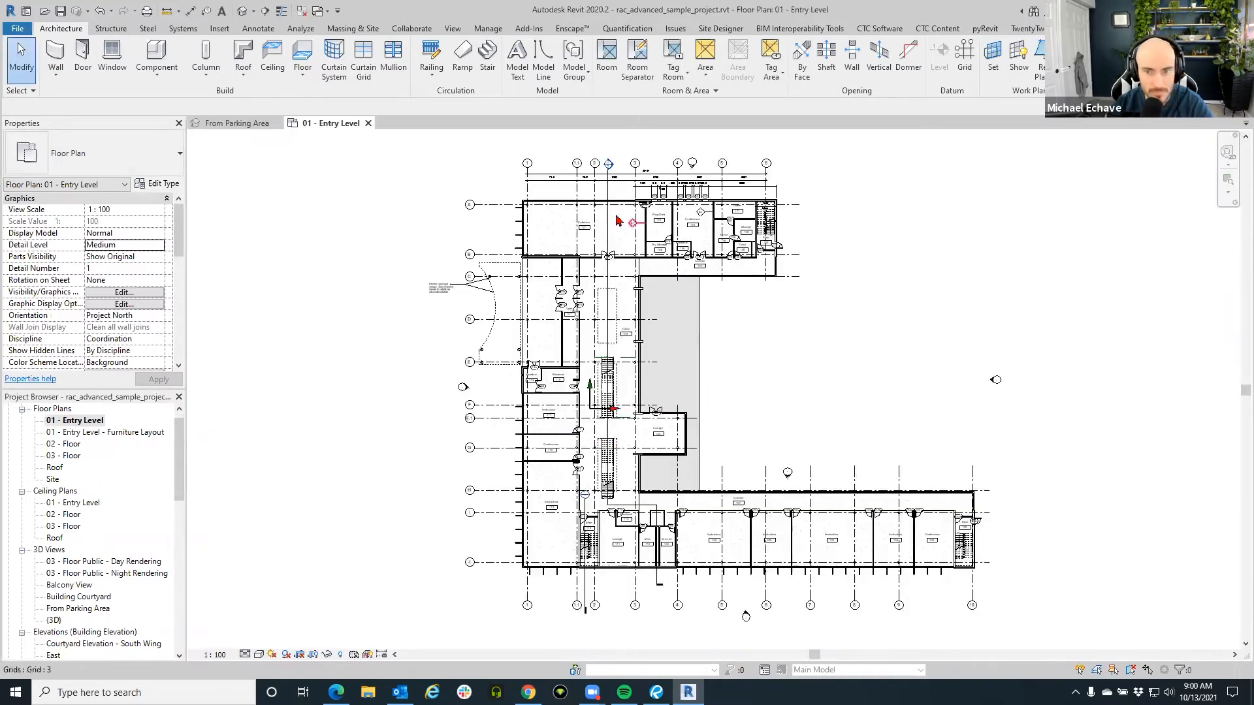
{"action": "scroll", "coordinate": [614, 216], "scroll_direction": "up", "scroll_amount": 3}
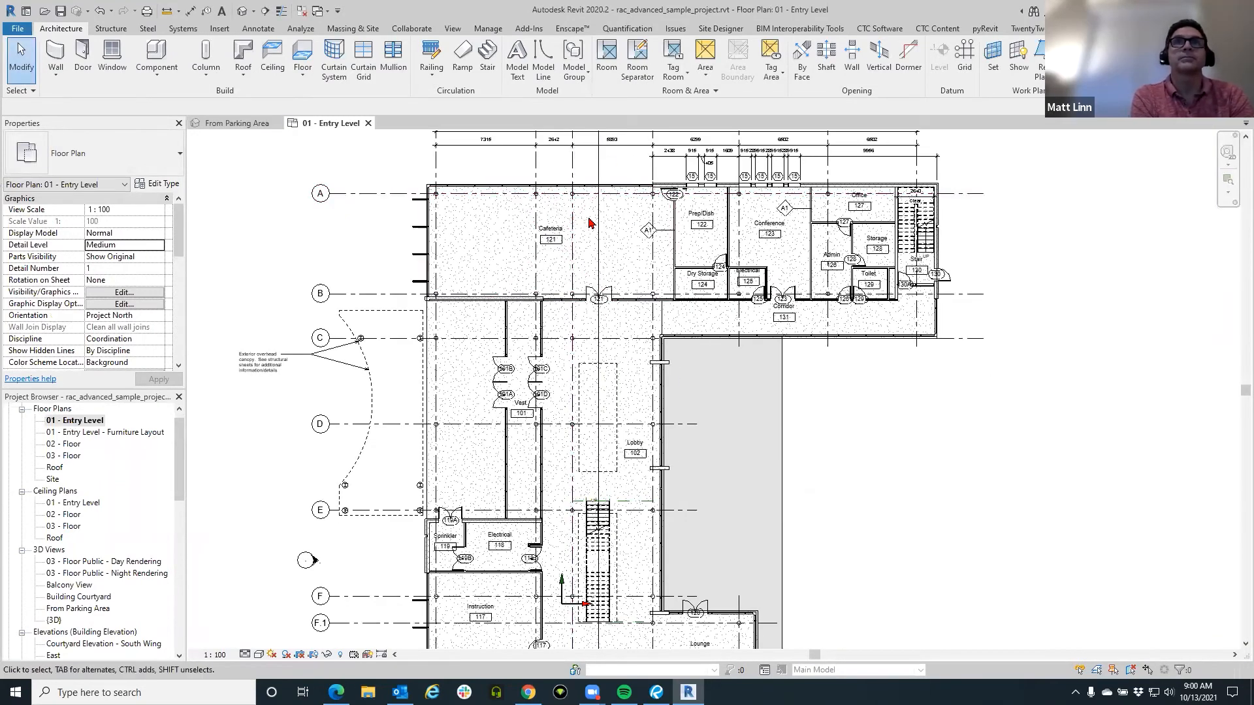
{"action": "scroll", "coordinate": [572, 222], "scroll_direction": "down", "scroll_amount": 2}
{"action": "scroll", "coordinate": [567, 376], "scroll_direction": "down", "scroll_amount": 1}
{"action": "left_click_drag", "start_coordinate": [598, 417], "coordinate": [565, 328]}
{"action": "left_click_drag", "start_coordinate": [660, 361], "coordinate": [665, 390]}
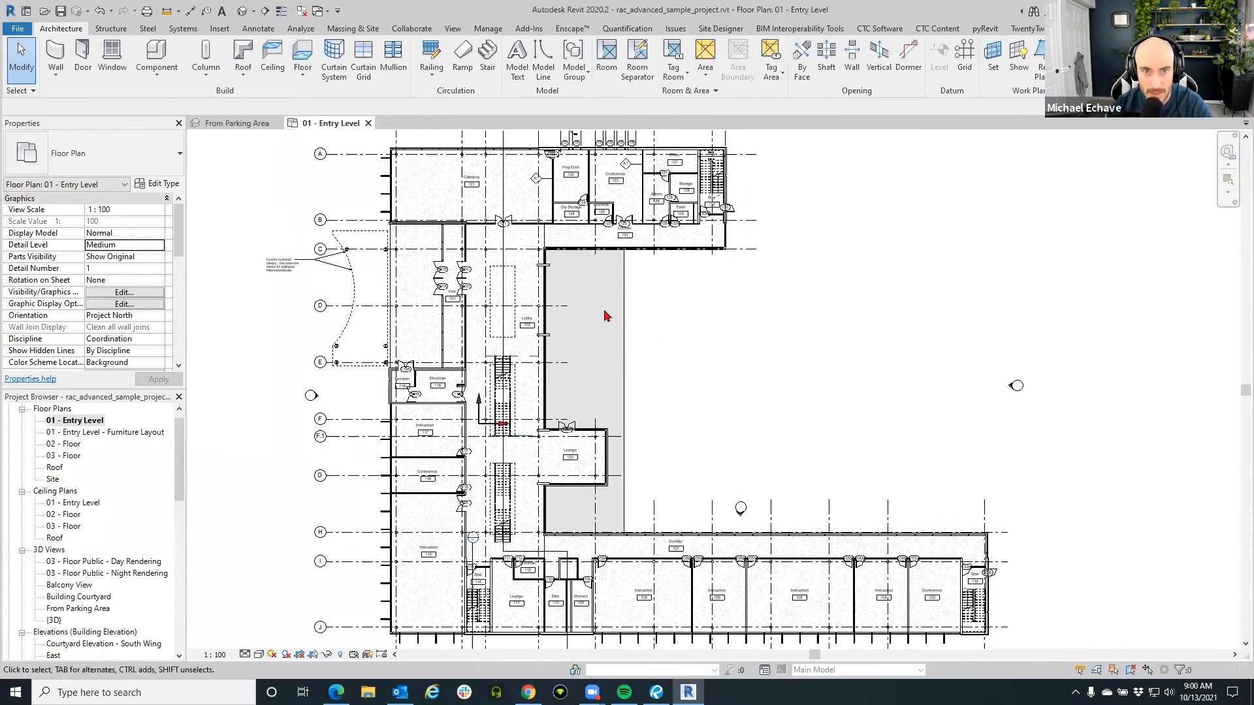
{"action": "left_click", "coordinate": [495, 168]}
{"action": "key", "text": "Escape"}
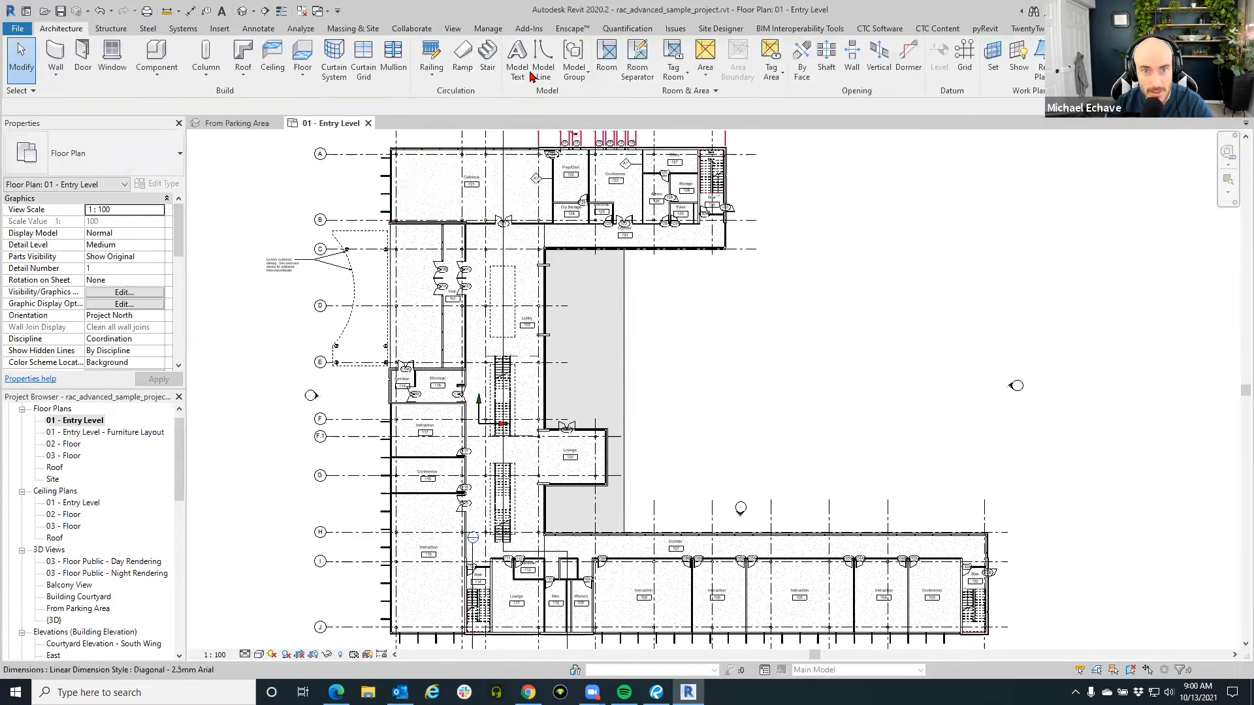
{"action": "left_click", "coordinate": [530, 30]}
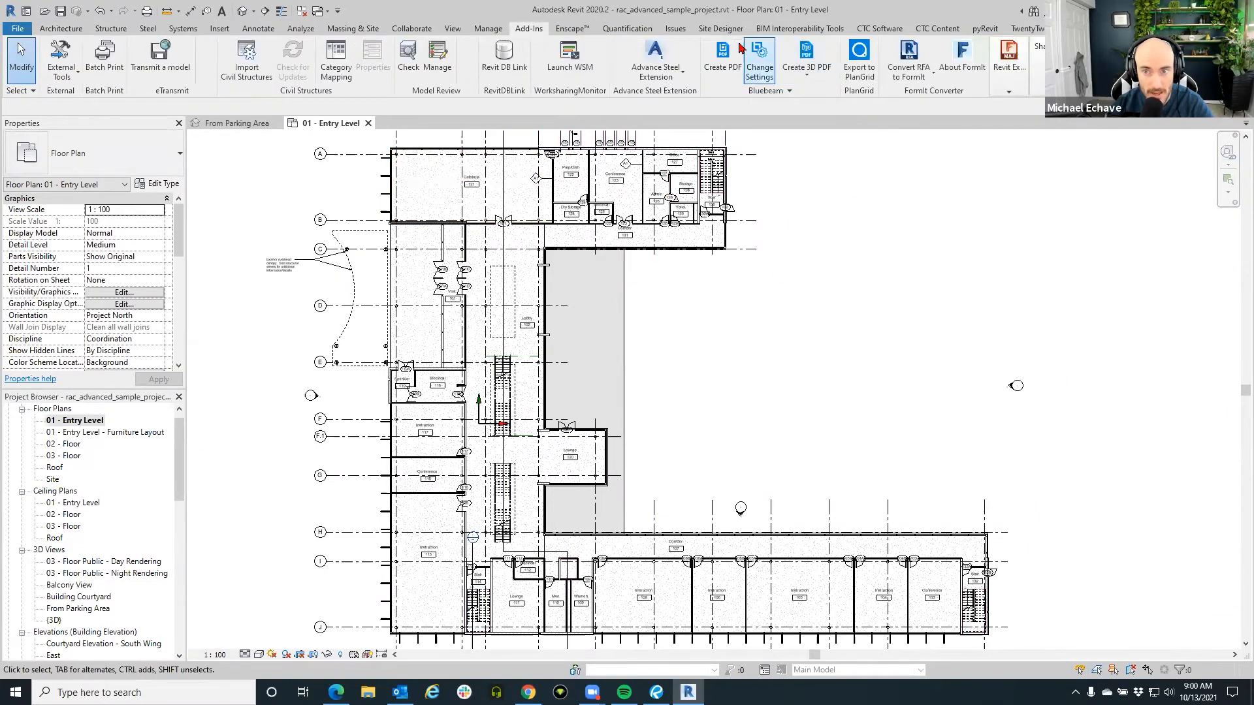
In Bluebeam conversion settings, enable Export Rooms to Spaces, leaving area measurement export off.
{"action": "left_click", "coordinate": [761, 74]}
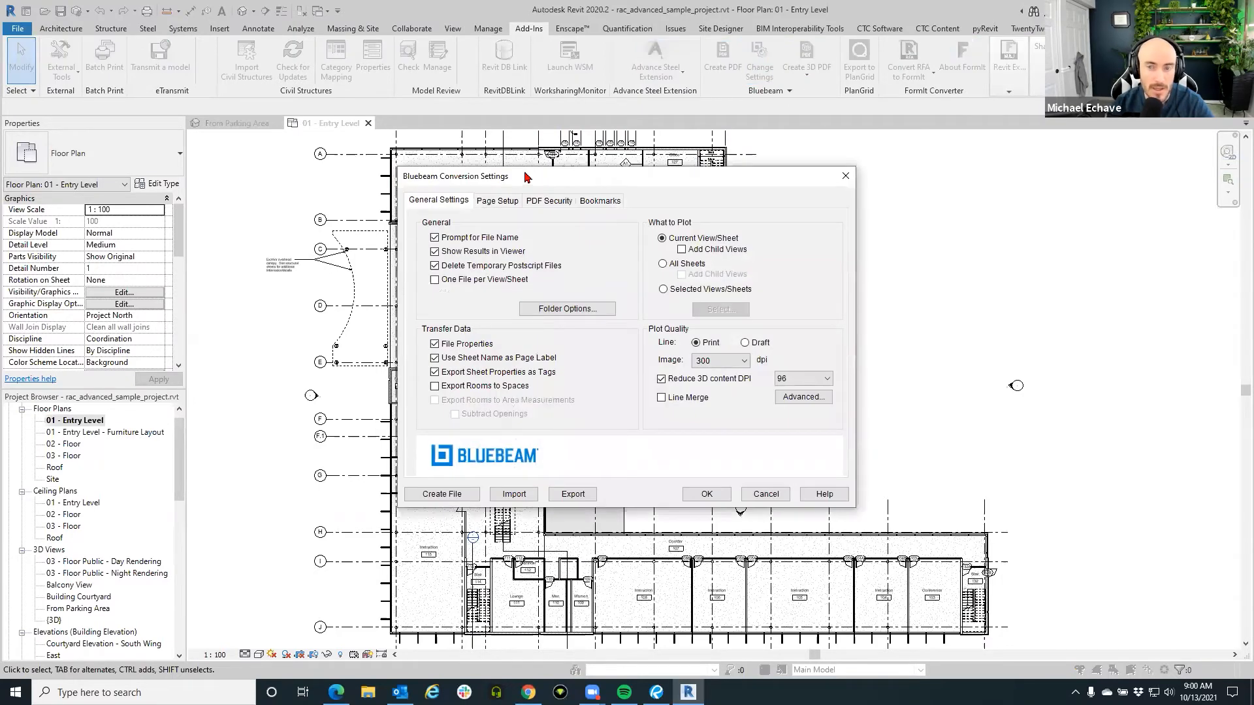
{"action": "left_click_drag", "start_coordinate": [525, 176], "coordinate": [703, 126]}
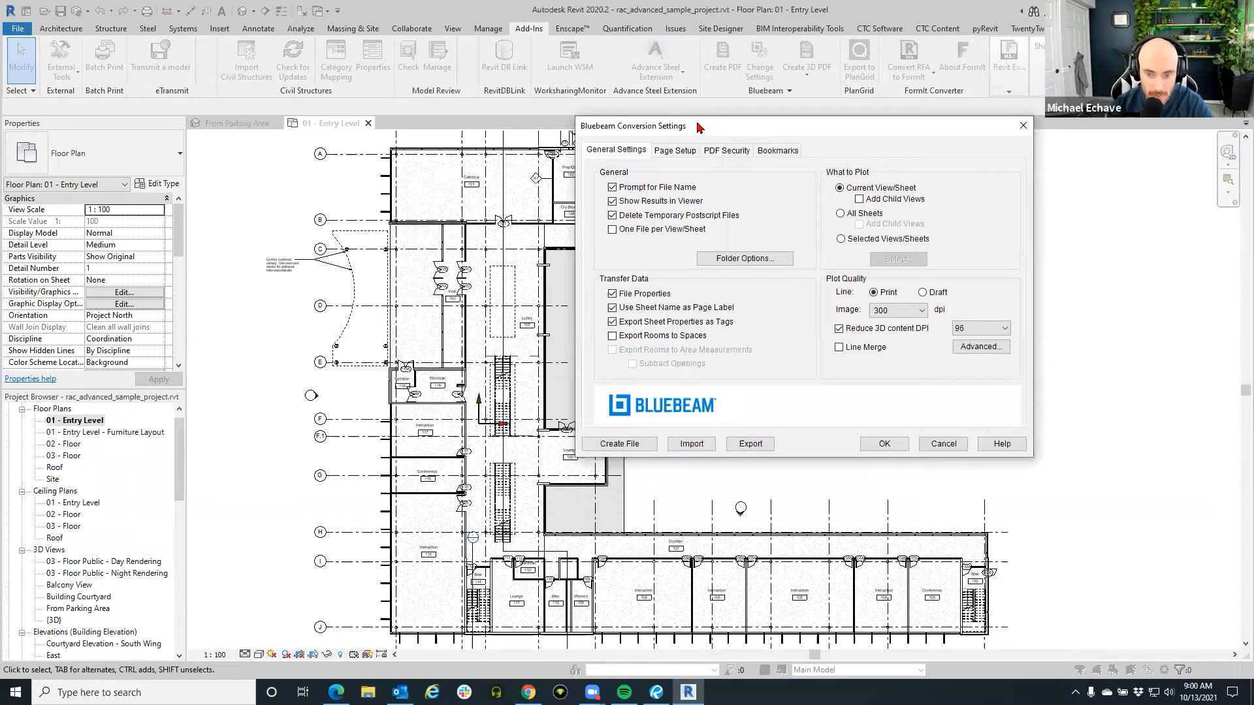
{"action": "left_click", "coordinate": [623, 339]}
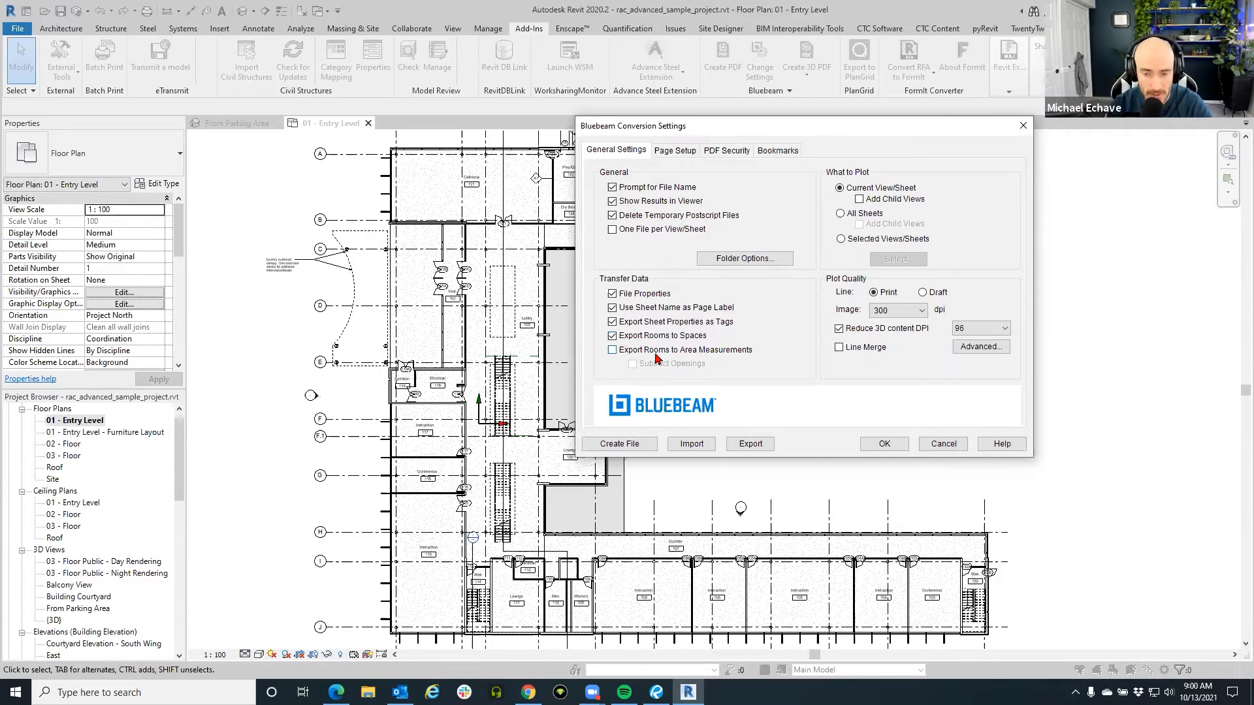
{"action": "left_click", "coordinate": [617, 356]}
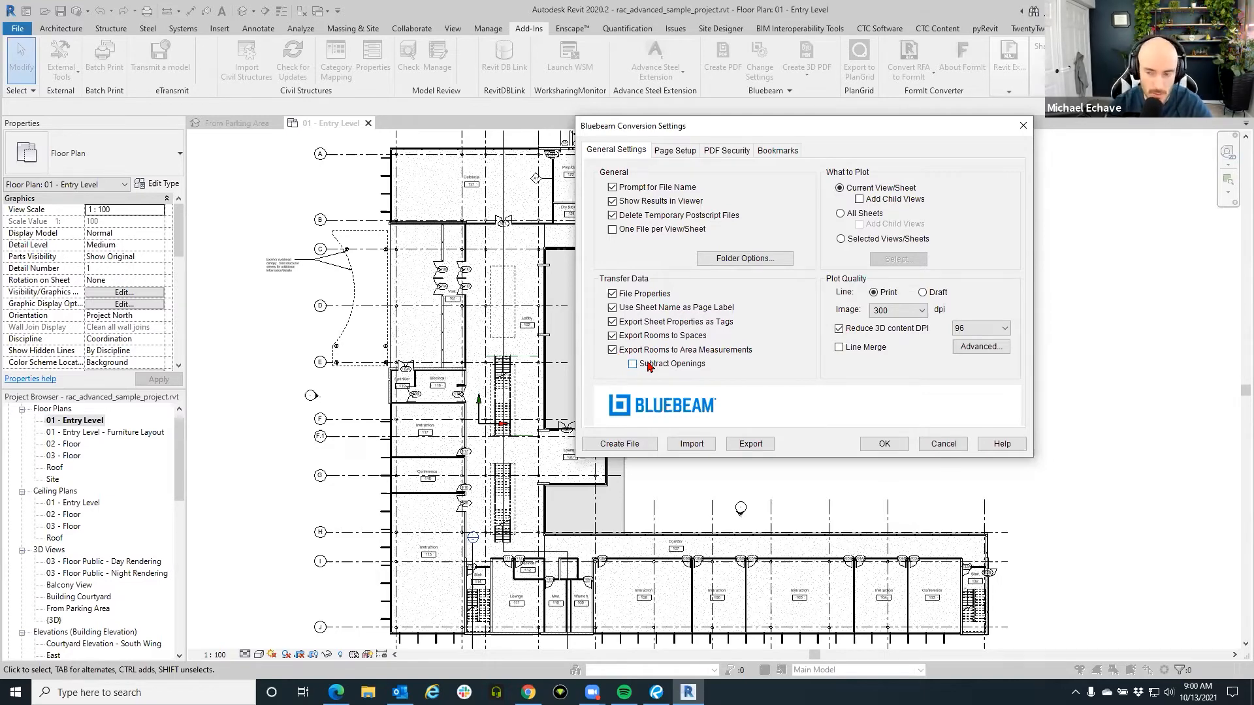
{"action": "left_click", "coordinate": [636, 356]}
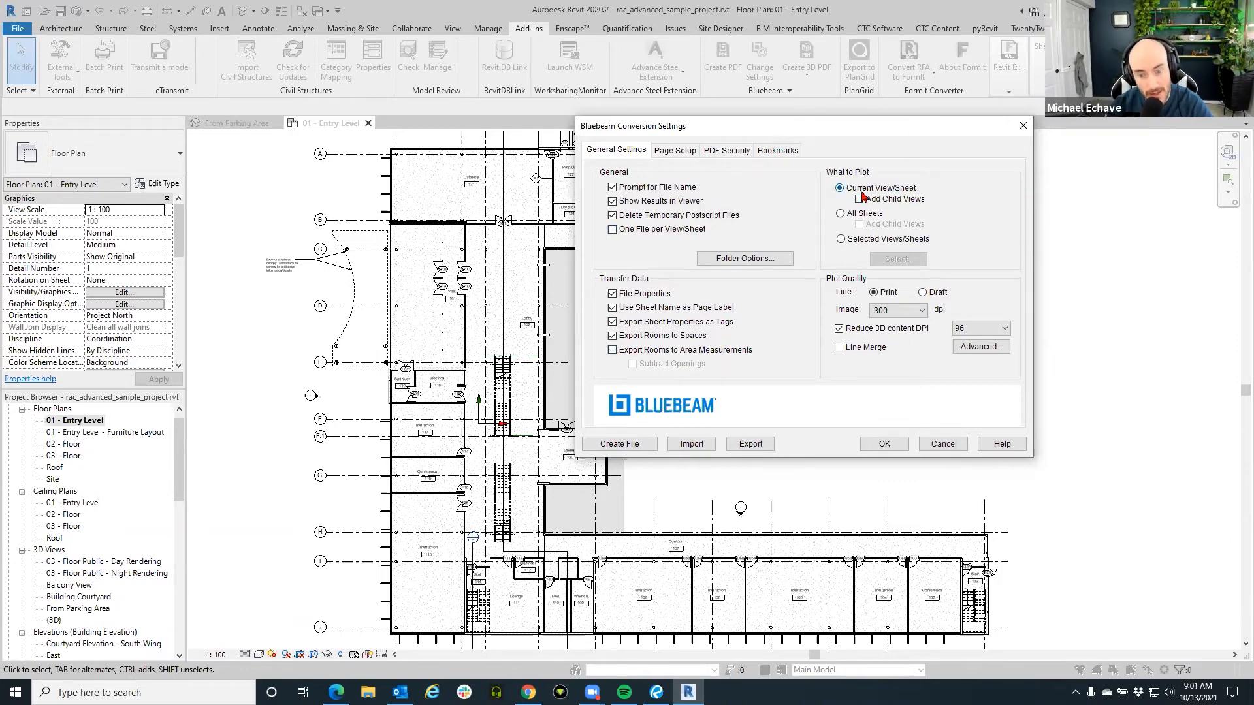
Set plotting to Selected Views/Sheets and open the View/Sheet Set list.
{"action": "left_click", "coordinate": [863, 239]}
{"action": "left_click", "coordinate": [886, 261]}
{"action": "scroll", "coordinate": [630, 356], "scroll_direction": "down", "scroll_amount": 5}
{"action": "scroll", "coordinate": [626, 361], "scroll_direction": "up", "scroll_amount": 5}
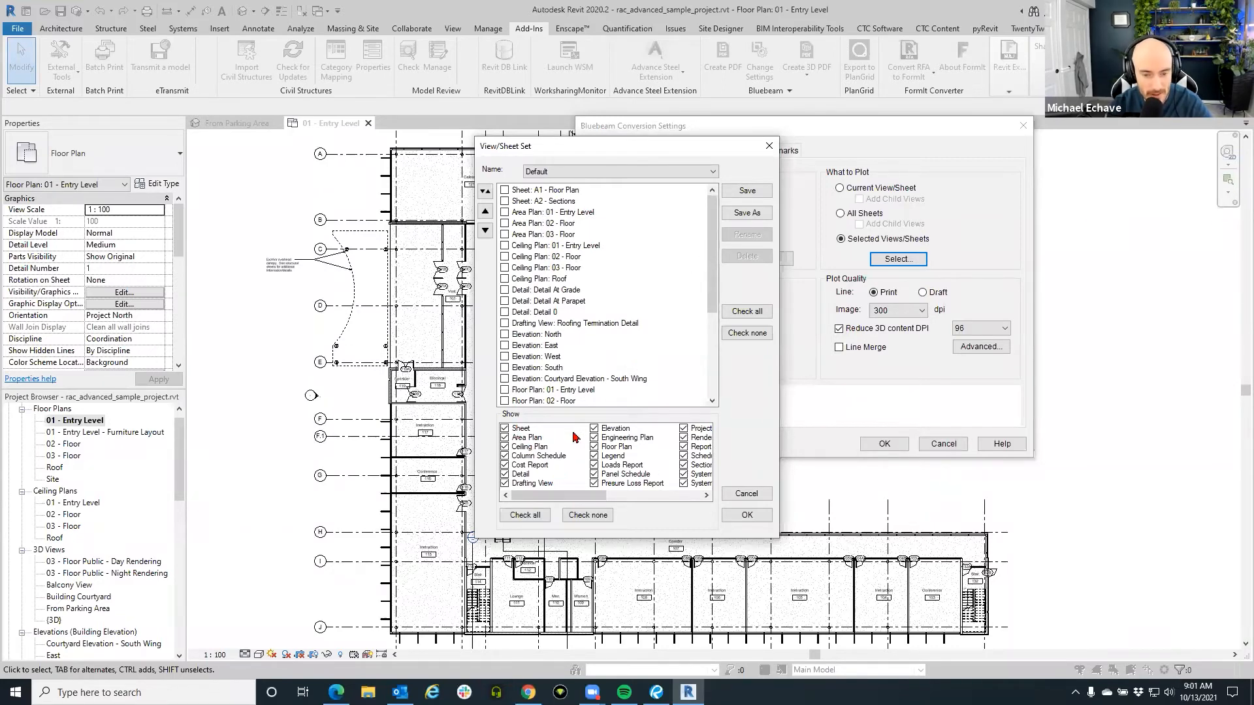
Close the View/Sheet Set and Bluebeam Conversion Settings dialogs and return to Revu.
{"action": "mouse_move", "coordinate": [563, 495]}
{"action": "left_mouse_down"}
{"action": "mouse_move", "coordinate": [646, 508]}
{"action": "mouse_move", "coordinate": [546, 505]}
{"action": "left_mouse_up"}
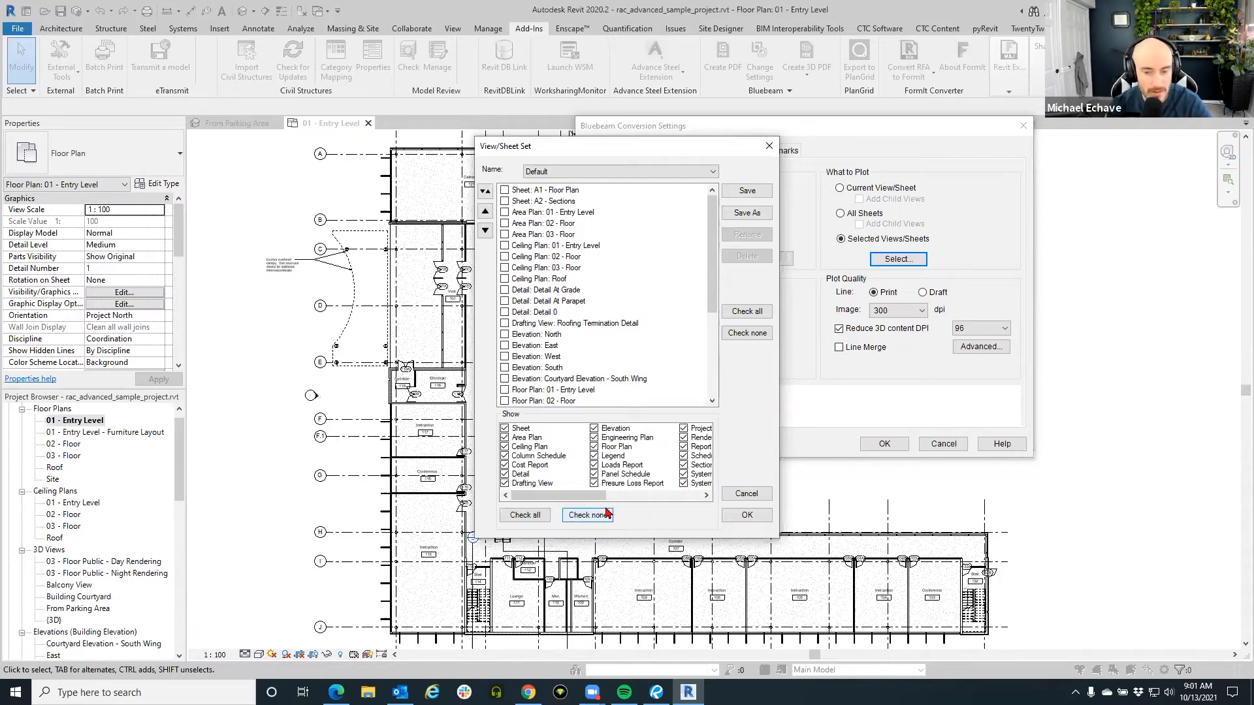
{"action": "left_click_drag", "start_coordinate": [606, 496], "coordinate": [634, 496]}
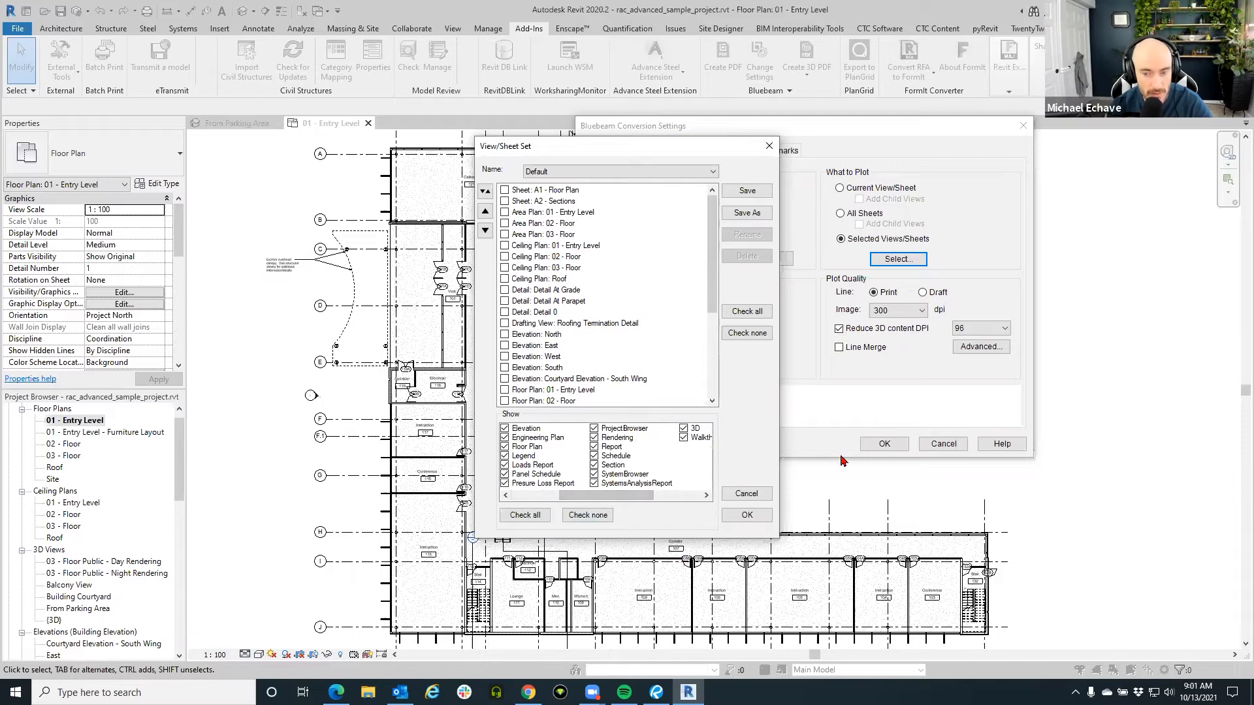
{"action": "left_click", "coordinate": [769, 145]}
{"action": "left_click", "coordinate": [1021, 126]}
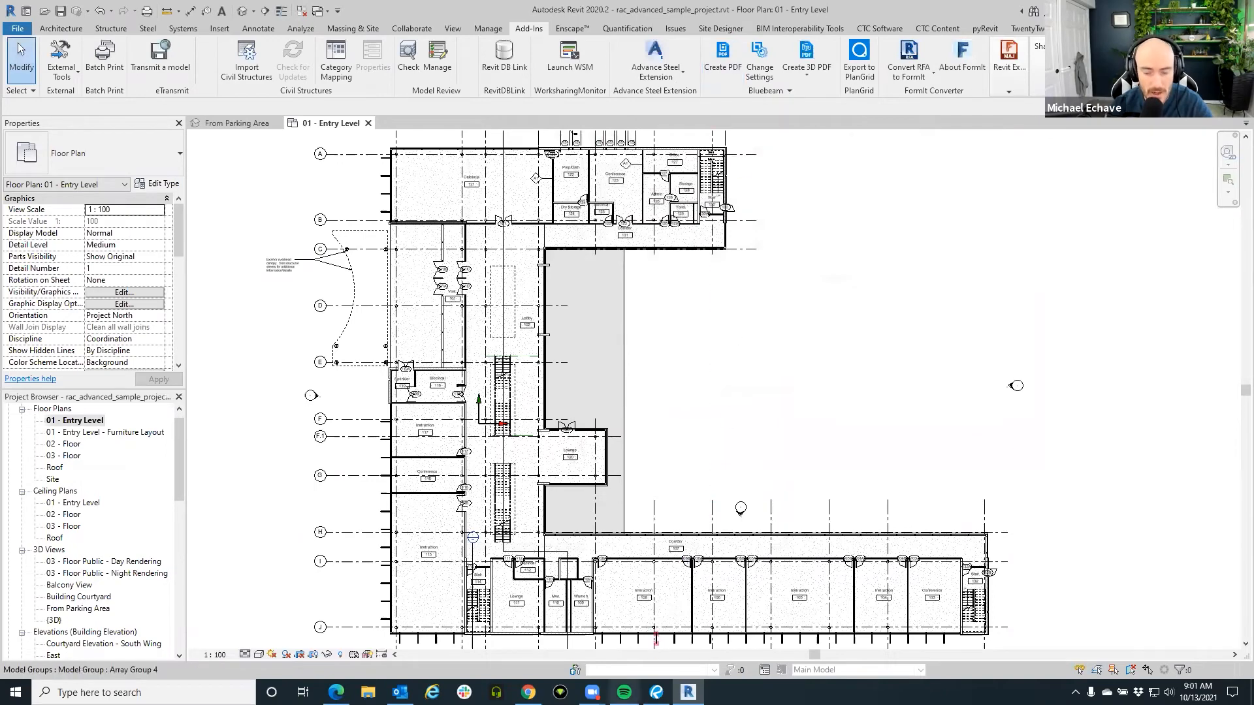
{"action": "left_click", "coordinate": [656, 693]}
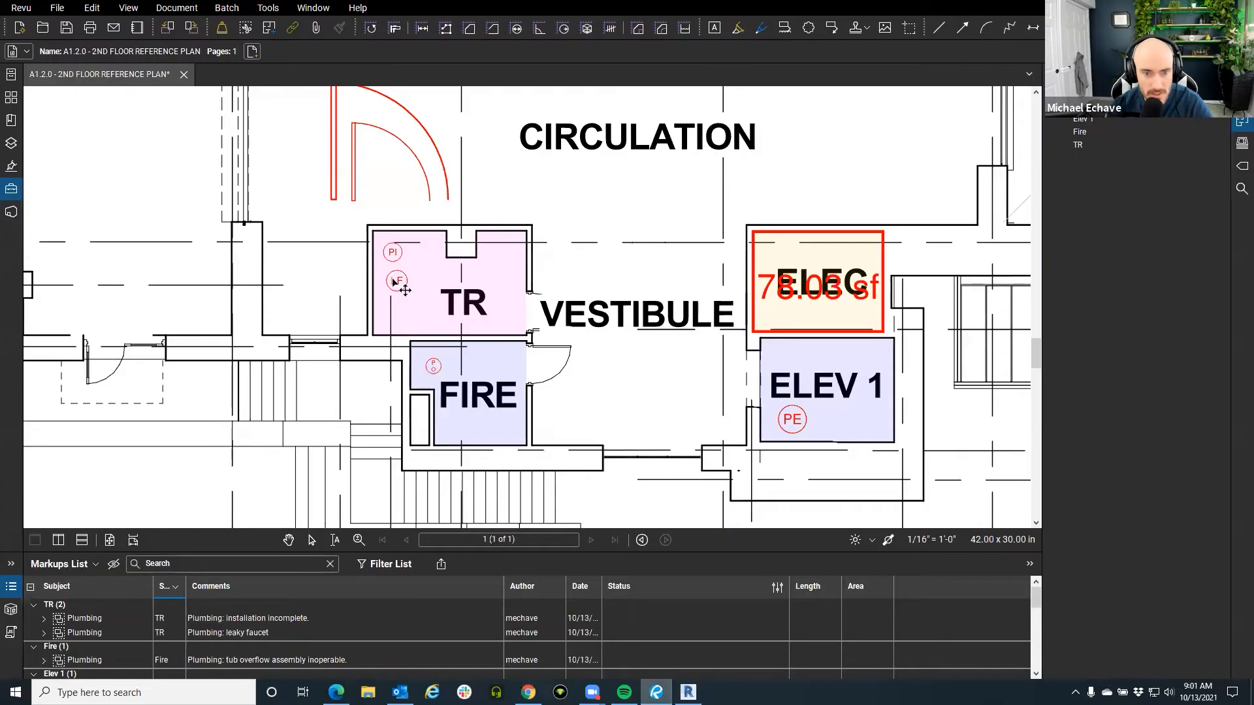
Open Technical_school-current_m - 3D View_(3D).pdf from the pinned 3D PDF's folder in File Access.
{"action": "left_click", "coordinate": [13, 585]}
{"action": "left_click", "coordinate": [22, 8]}
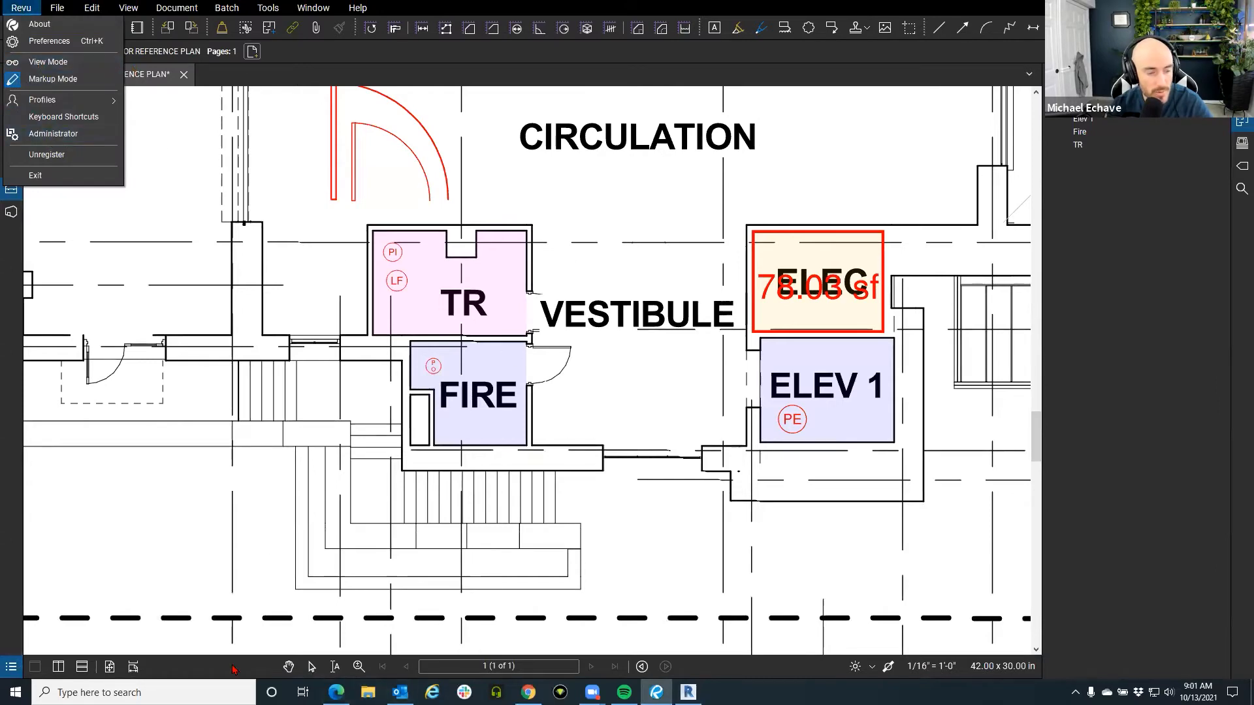
{"action": "left_click", "coordinate": [200, 160]}
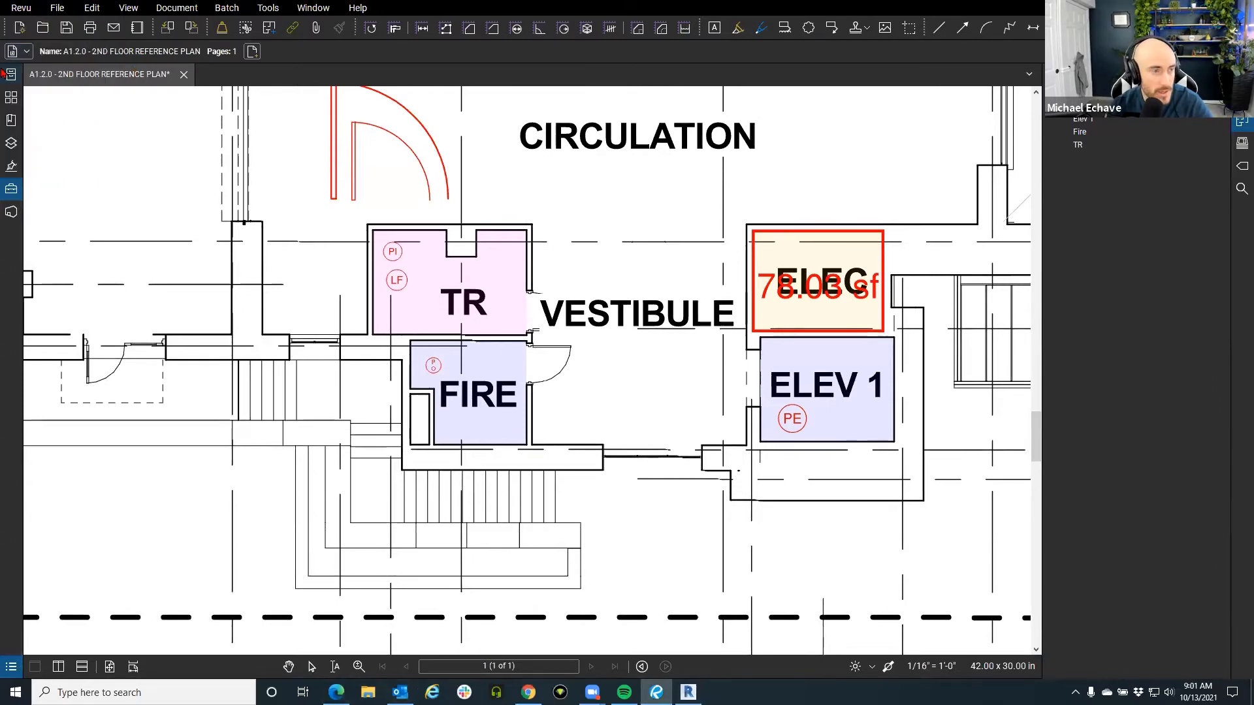
{"action": "left_click", "coordinate": [4, 73]}
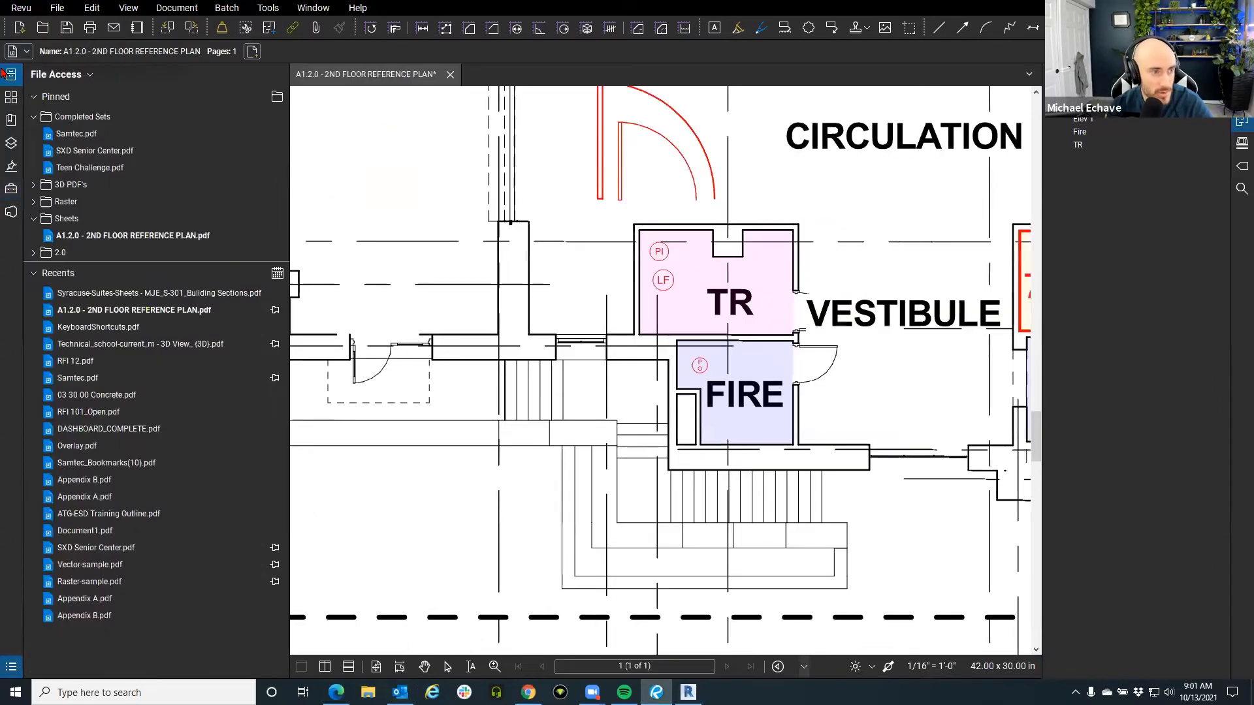
{"action": "left_click", "coordinate": [34, 185]}
{"action": "double_click", "coordinate": [85, 218]}
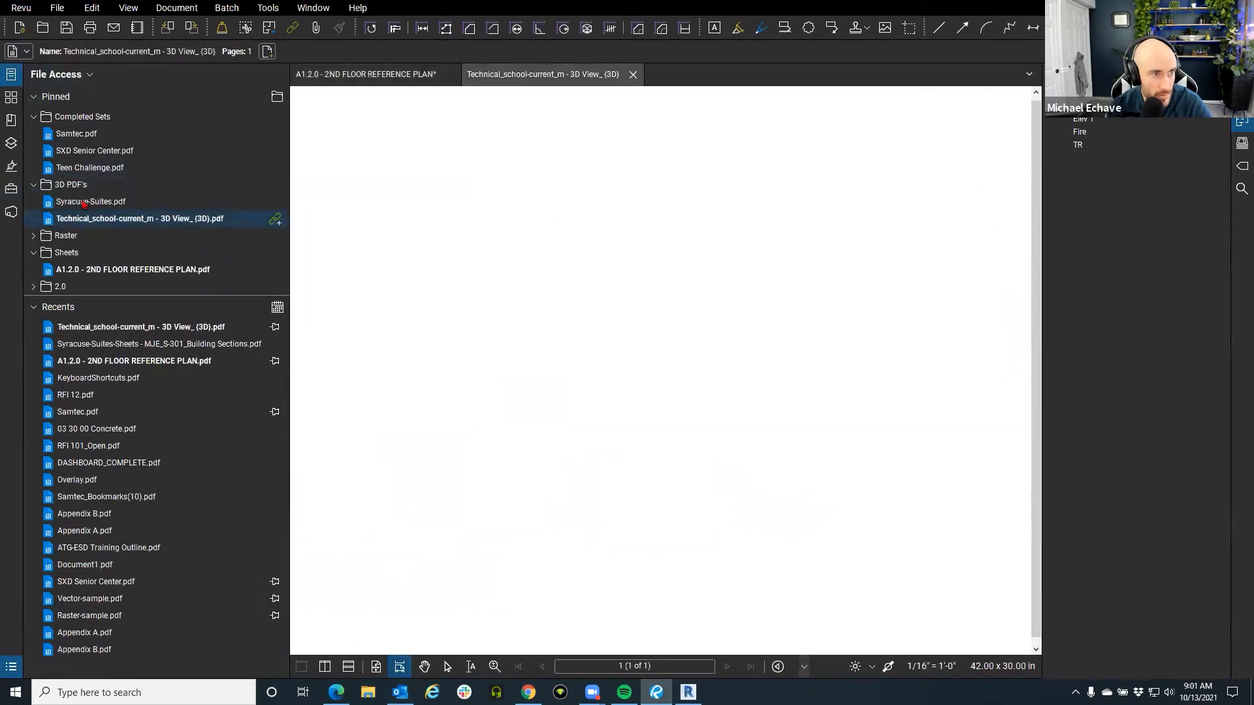
{"action": "left_click", "coordinate": [12, 76]}
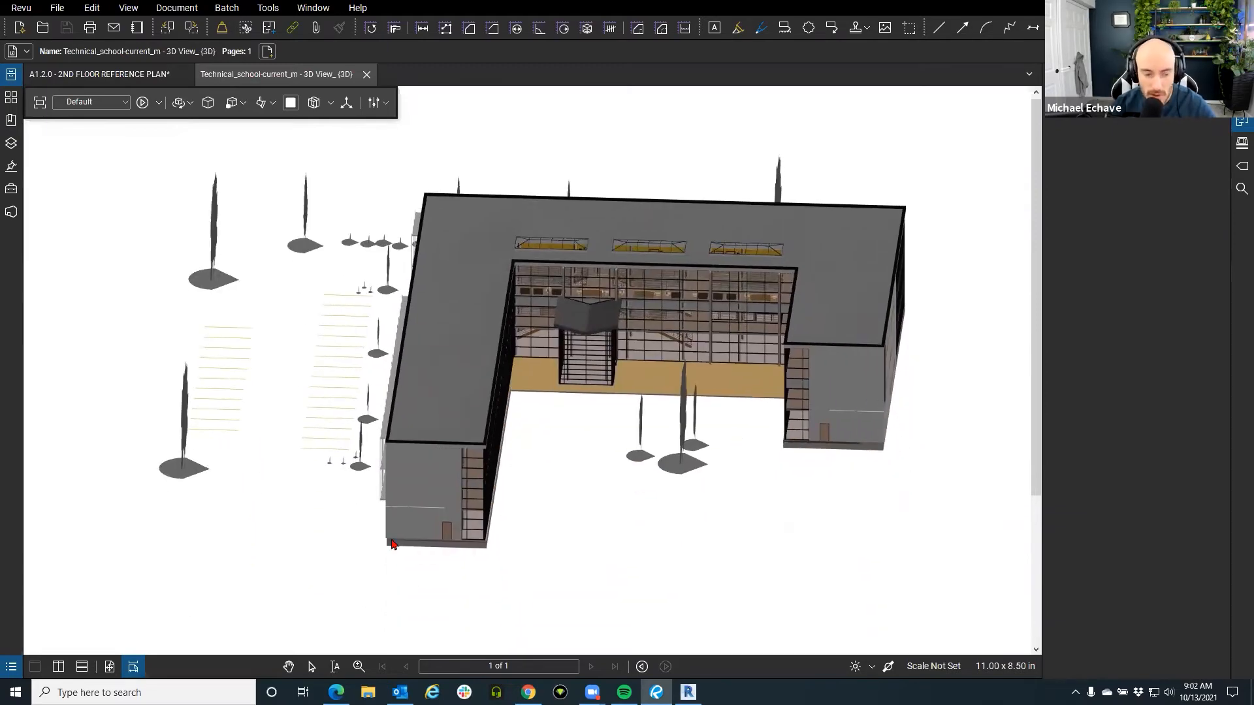
Orbit the school model to a low side view and show the Markups List beneath it.
{"action": "left_click_drag", "start_coordinate": [771, 478], "coordinate": [579, 468]}
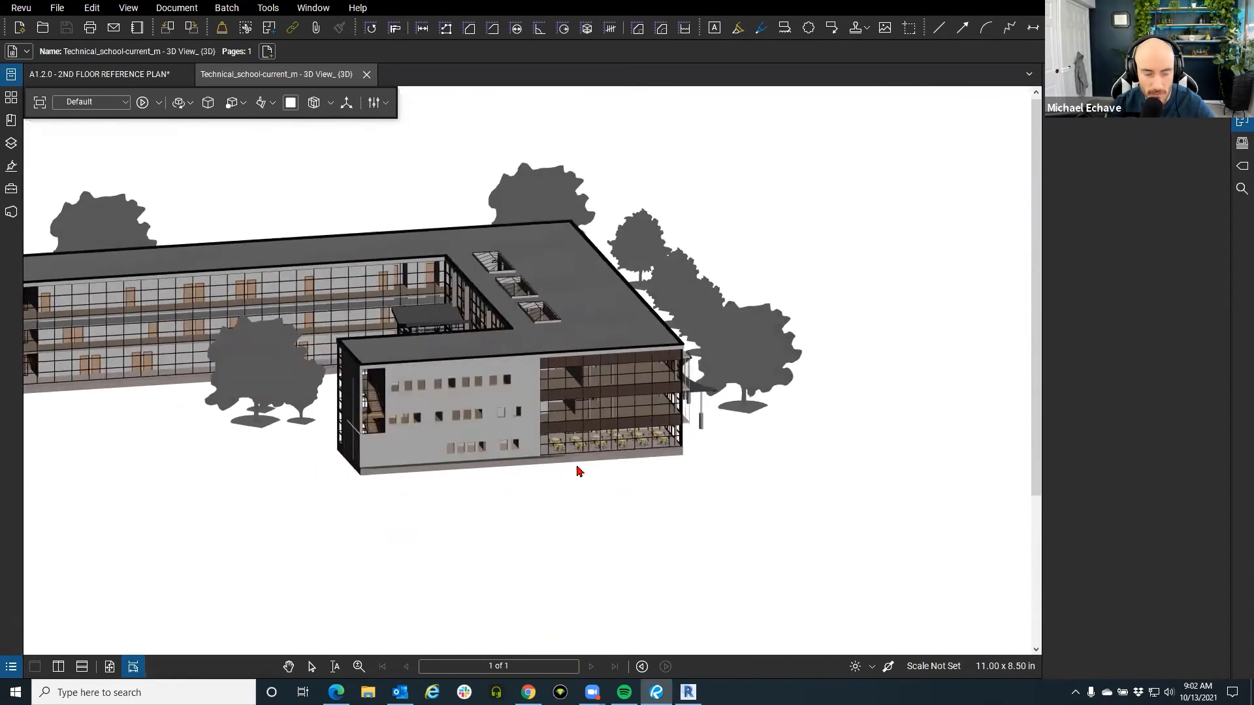
{"action": "left_click", "coordinate": [12, 668]}
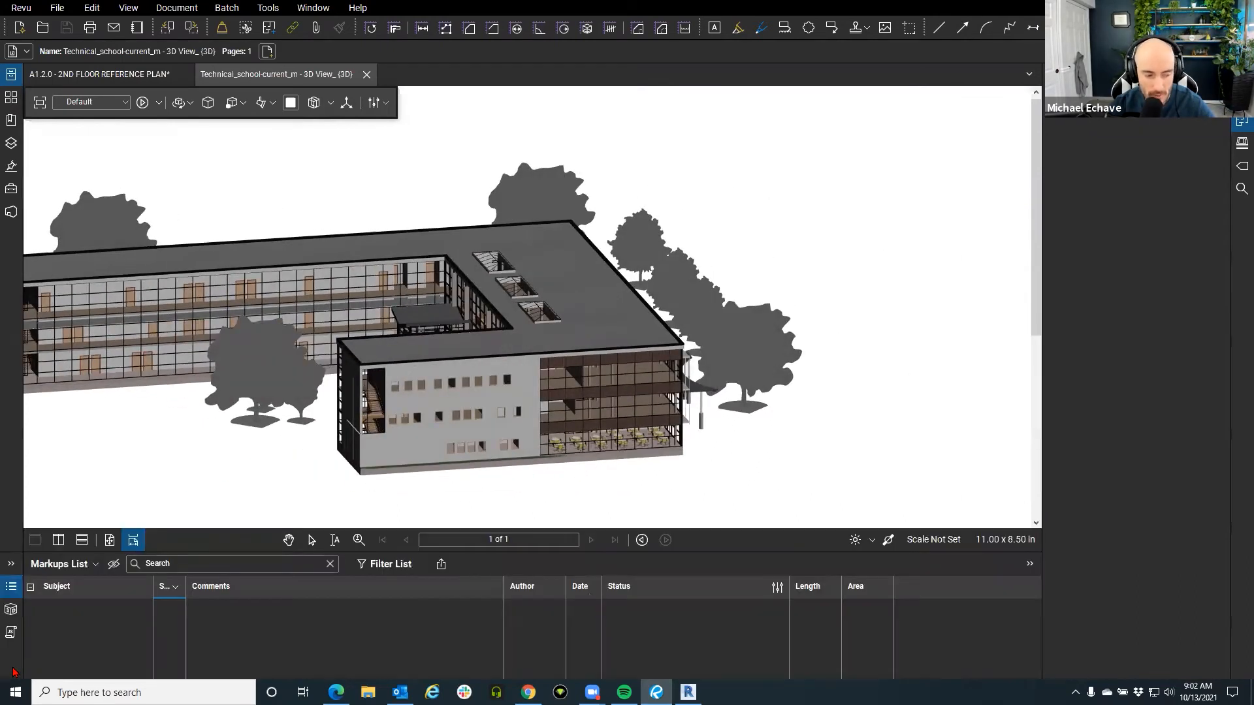
{"action": "key", "text": "ctrl"}
{"action": "key", "text": "ctrl"}
{"action": "key", "text": "ctrl"}
{"action": "key", "text": "ctrl"}
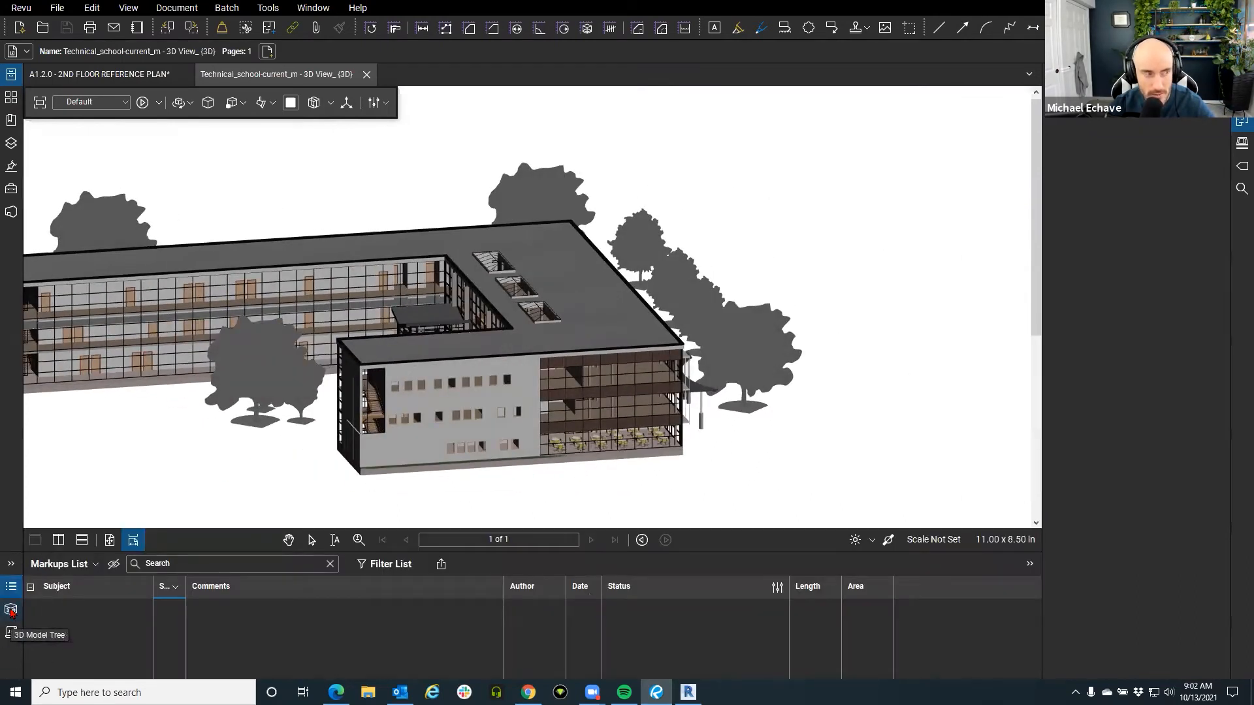
Enlarge the 3D Model Tree, scroll through its 600 x 600mm Grid ceiling entries, then collapse it.
{"action": "left_click", "coordinate": [11, 611]}
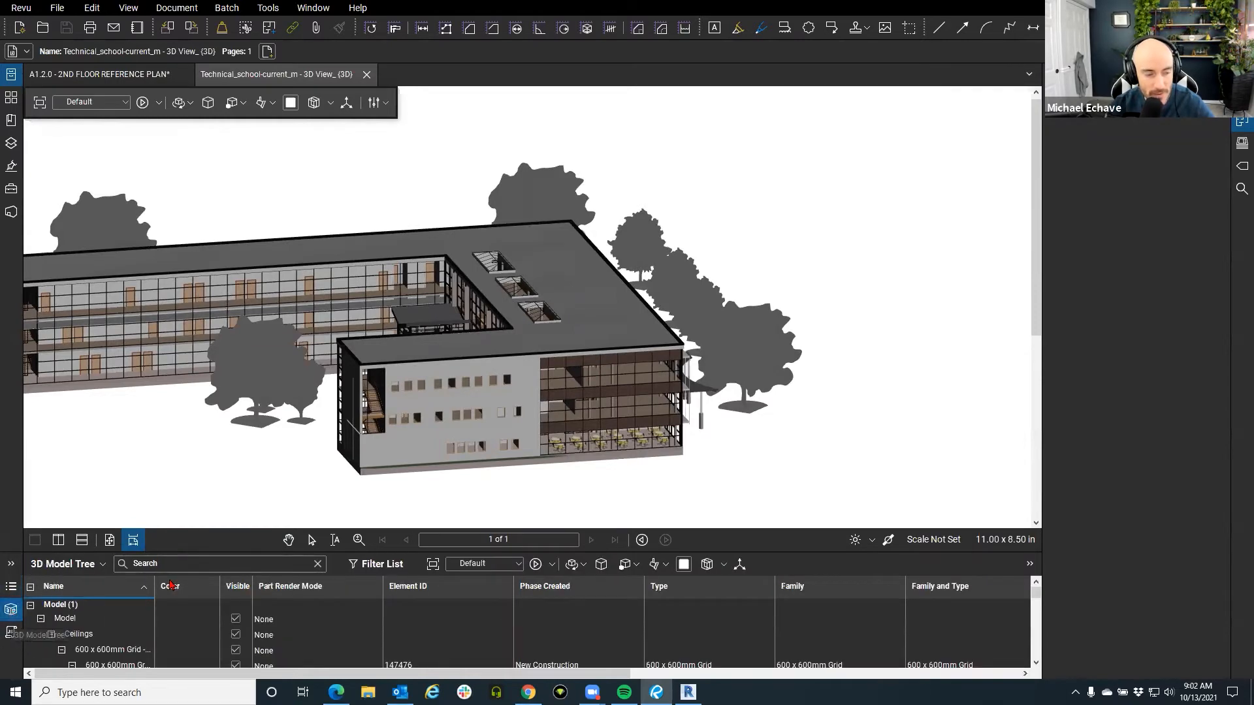
{"action": "left_click_drag", "start_coordinate": [201, 551], "coordinate": [224, 343]}
{"action": "scroll", "coordinate": [235, 491], "scroll_direction": "down", "scroll_amount": 15}
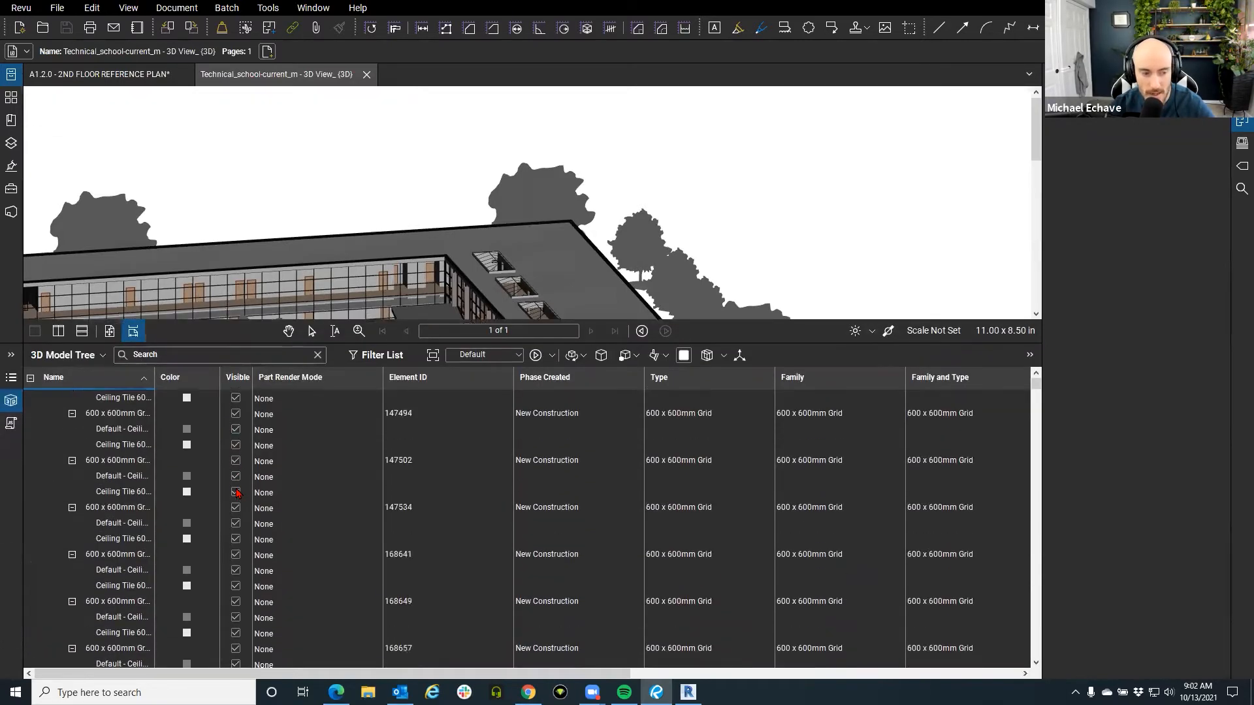
{"action": "scroll", "coordinate": [243, 493], "scroll_direction": "down", "scroll_amount": 2}
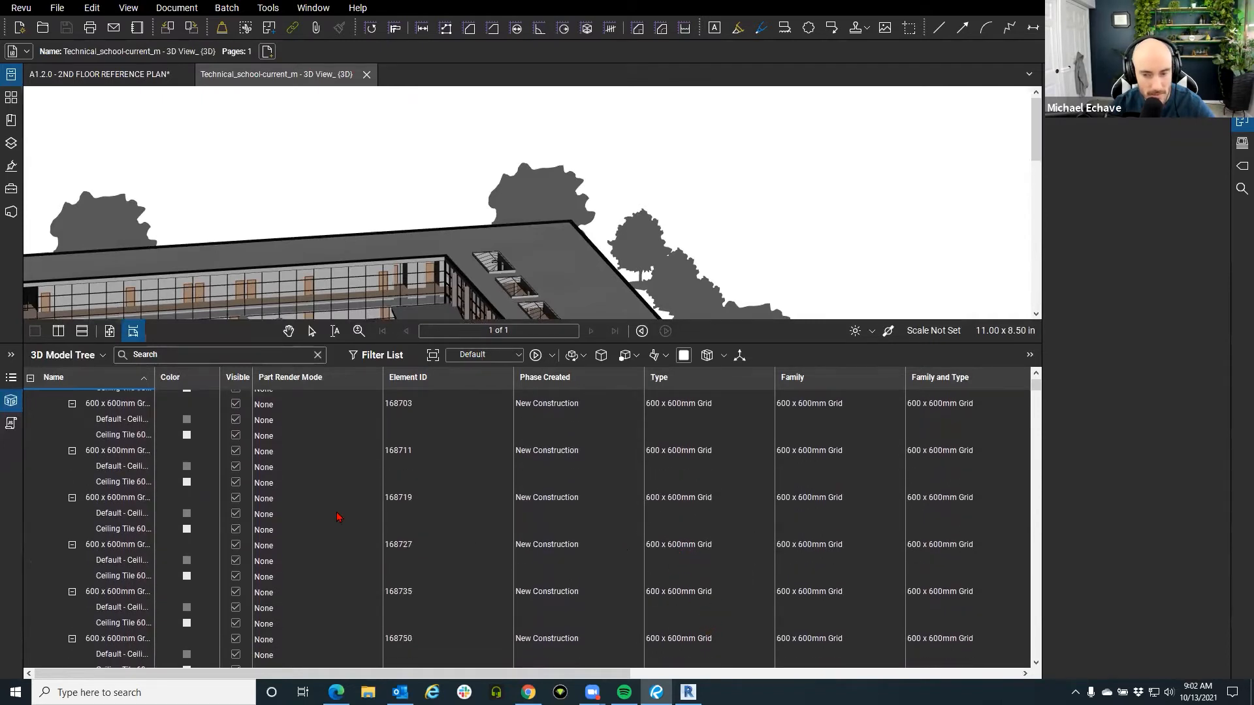
{"action": "scroll", "coordinate": [288, 515], "scroll_direction": "down", "scroll_amount": 20}
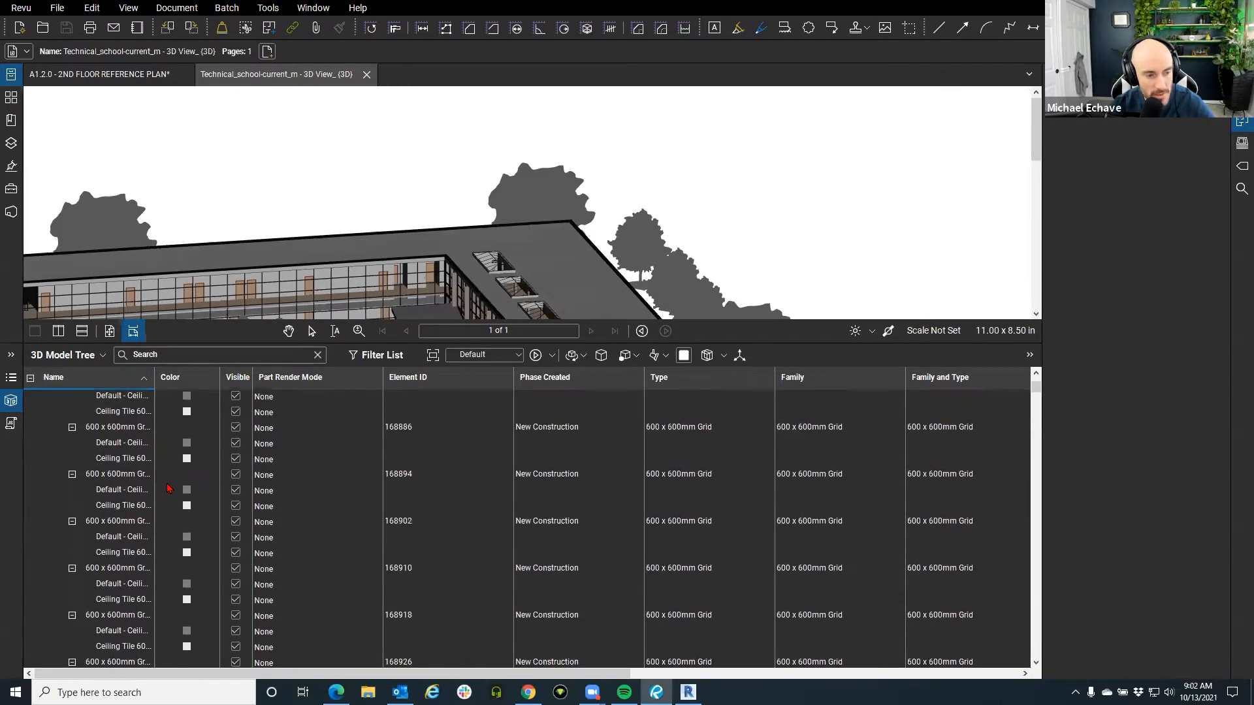
{"action": "scroll", "coordinate": [112, 479], "scroll_direction": "down", "scroll_amount": 6}
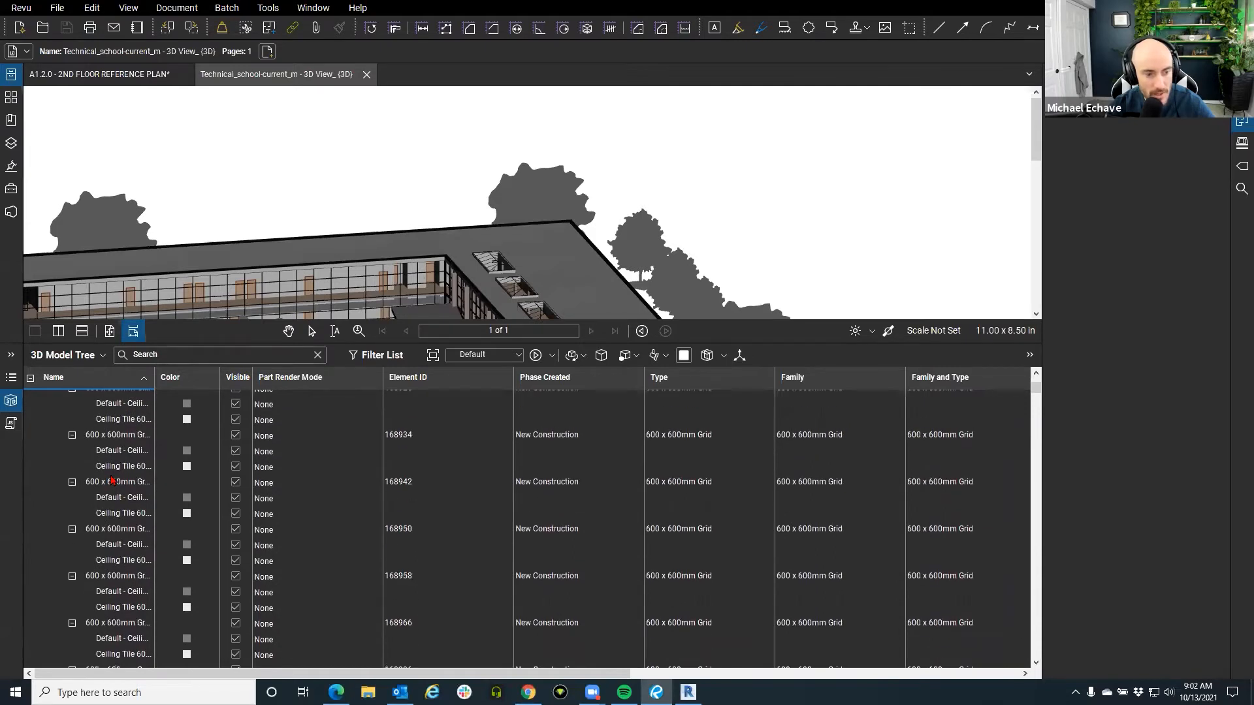
{"action": "scroll", "coordinate": [112, 481], "scroll_direction": "down", "scroll_amount": 7}
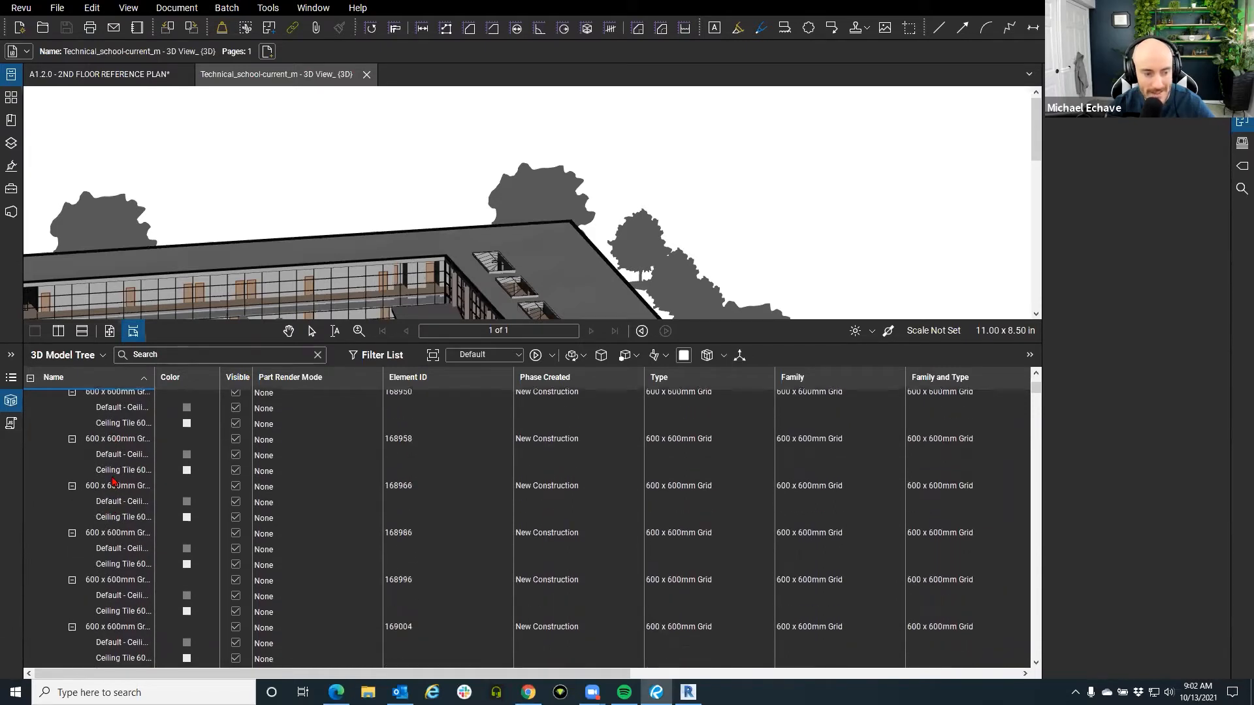
{"action": "scroll", "coordinate": [112, 483], "scroll_direction": "down", "scroll_amount": 4}
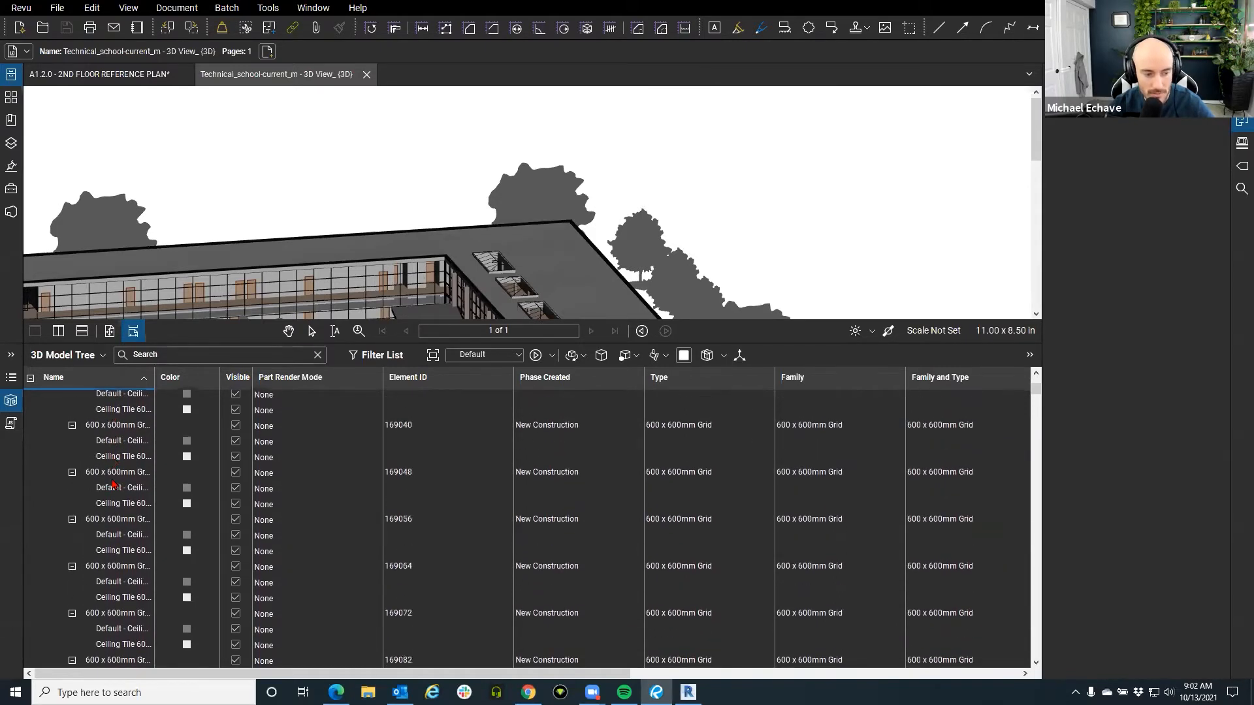
{"action": "scroll", "coordinate": [112, 483], "scroll_direction": "down", "scroll_amount": 2}
{"action": "scroll", "coordinate": [113, 483], "scroll_direction": "down", "scroll_amount": 4}
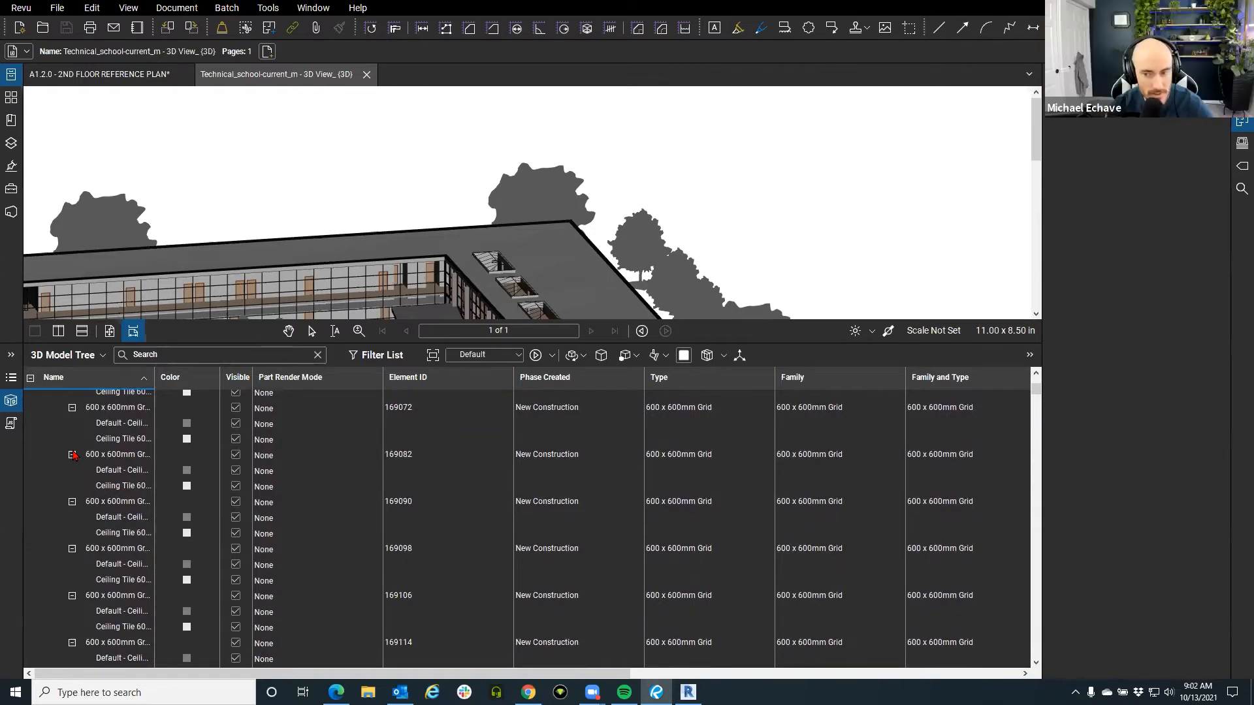
{"action": "left_click", "coordinate": [427, 458]}
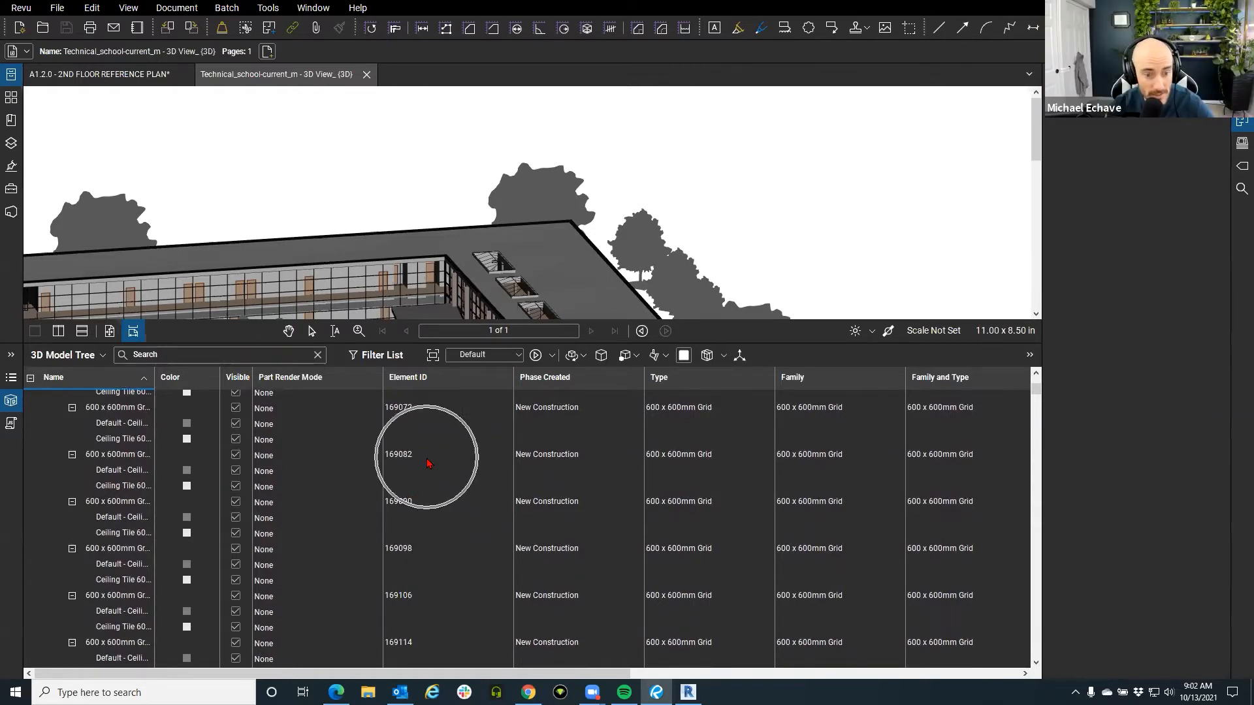
{"action": "left_click", "coordinate": [11, 401]}
Add a section box around the 3D school model and orbit to a higher view.
{"action": "scroll", "coordinate": [401, 498], "scroll_direction": "up", "scroll_amount": 5}
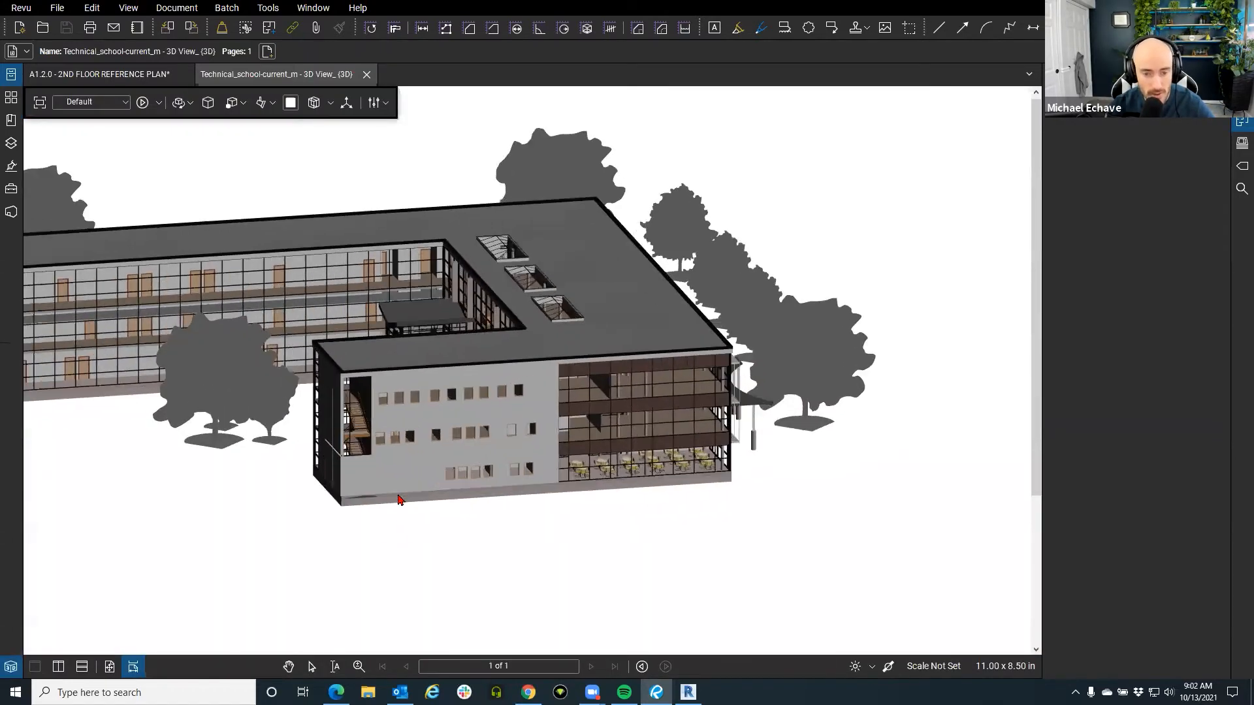
{"action": "left_click", "coordinate": [320, 106]}
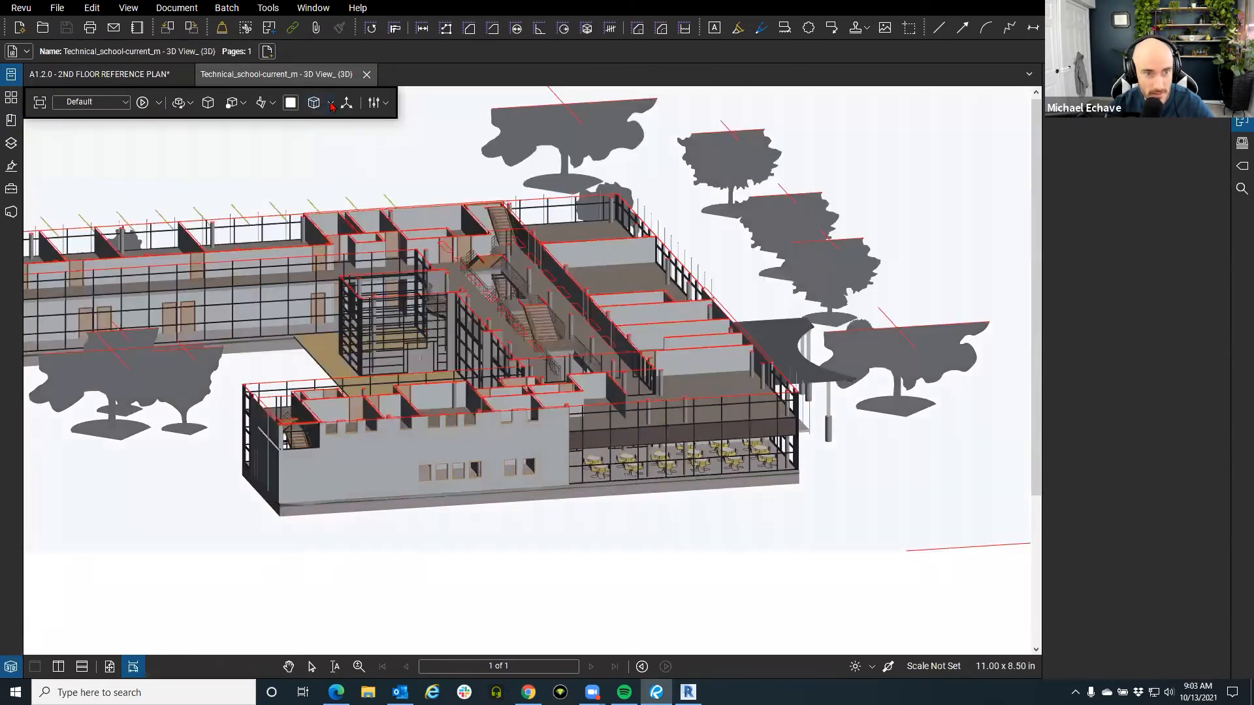
{"action": "left_click", "coordinate": [331, 106]}
{"action": "left_click", "coordinate": [341, 137]}
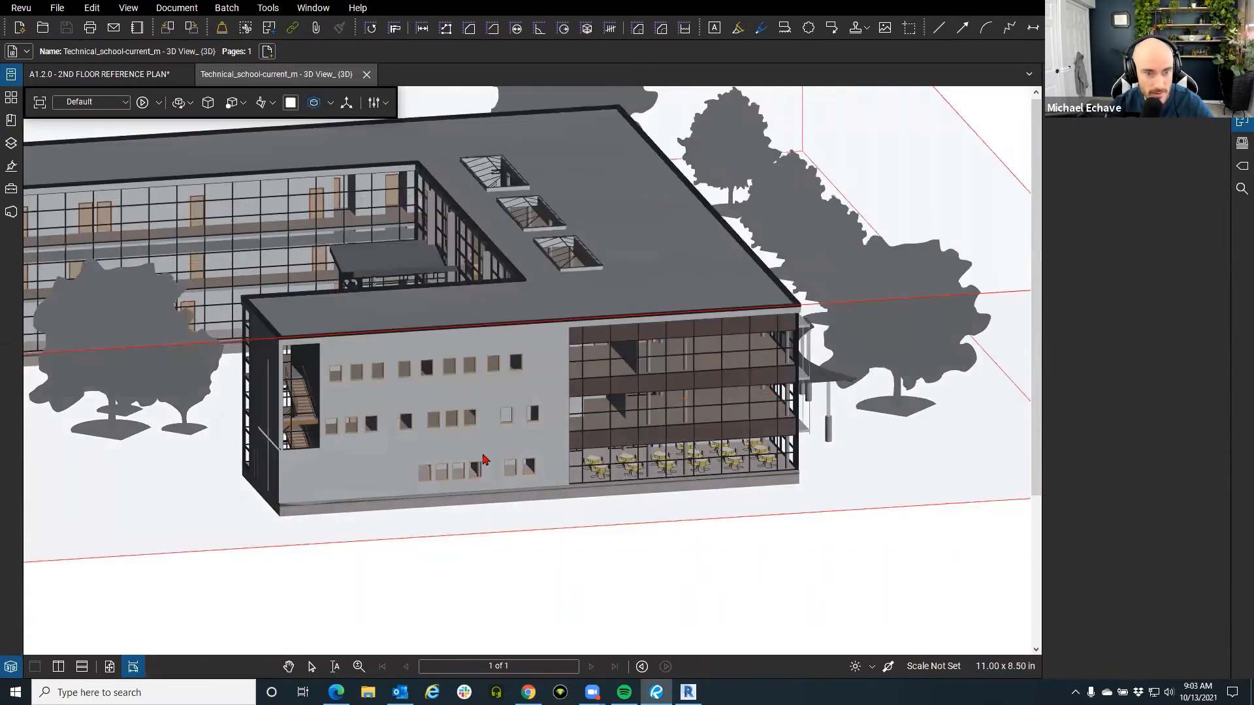
{"action": "scroll", "coordinate": [491, 549], "scroll_direction": "down", "scroll_amount": 5}
{"action": "left_click_drag", "start_coordinate": [534, 546], "coordinate": [606, 551]}
Push the section box's front face inward to cut the wing, then zoom to the stairwell.
{"action": "left_click", "coordinate": [605, 556]}
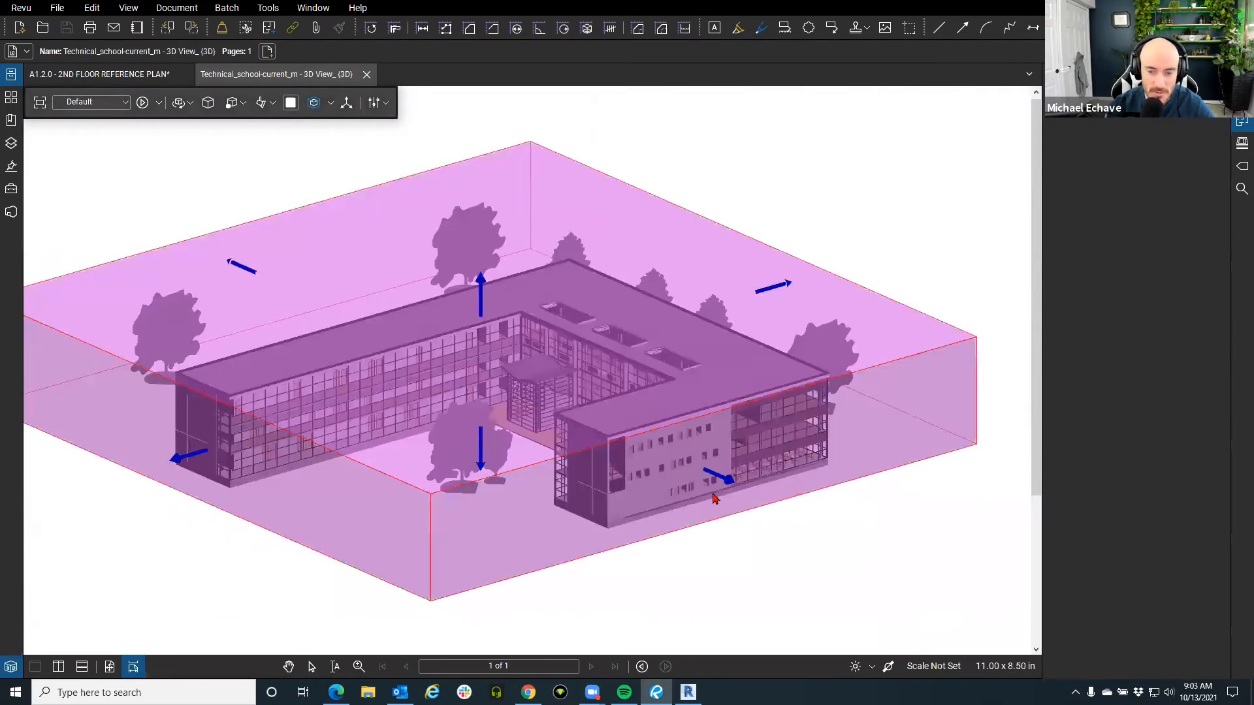
{"action": "left_click_drag", "start_coordinate": [718, 482], "coordinate": [700, 472]}
{"action": "left_click", "coordinate": [750, 536]}
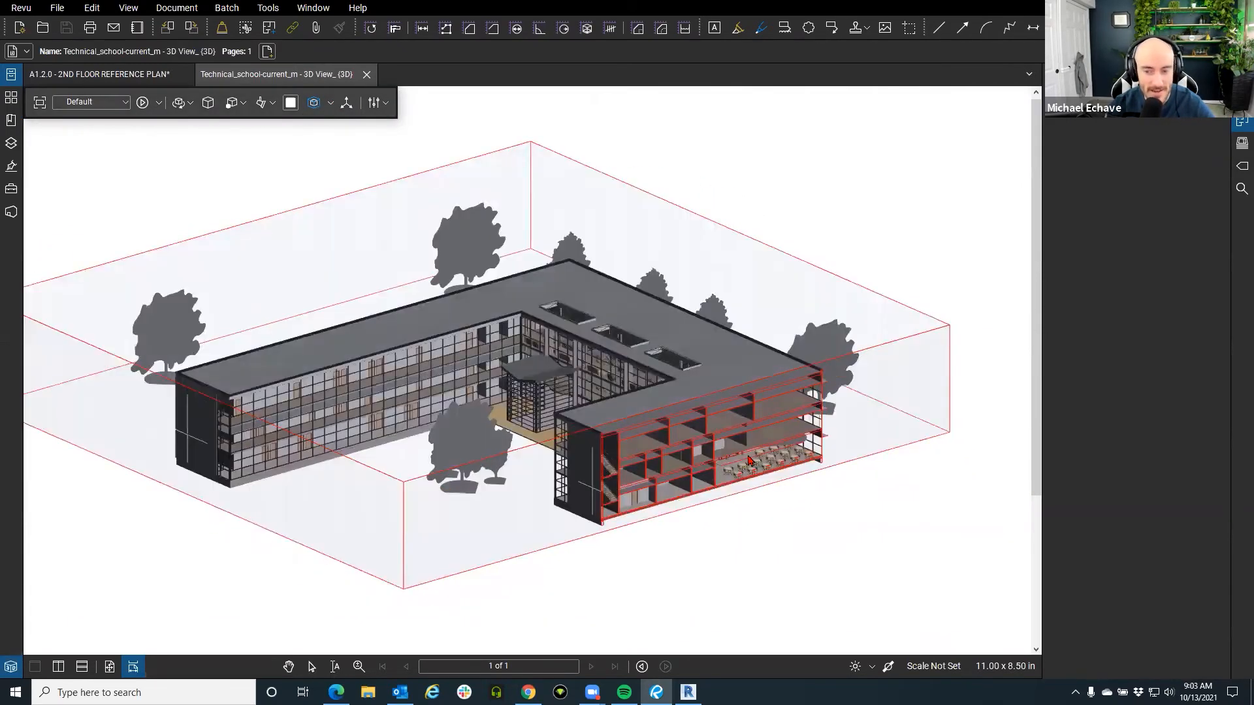
{"action": "scroll", "coordinate": [773, 551], "scroll_direction": "up", "scroll_amount": 5}
{"action": "scroll", "coordinate": [491, 495], "scroll_direction": "up", "scroll_amount": 6}
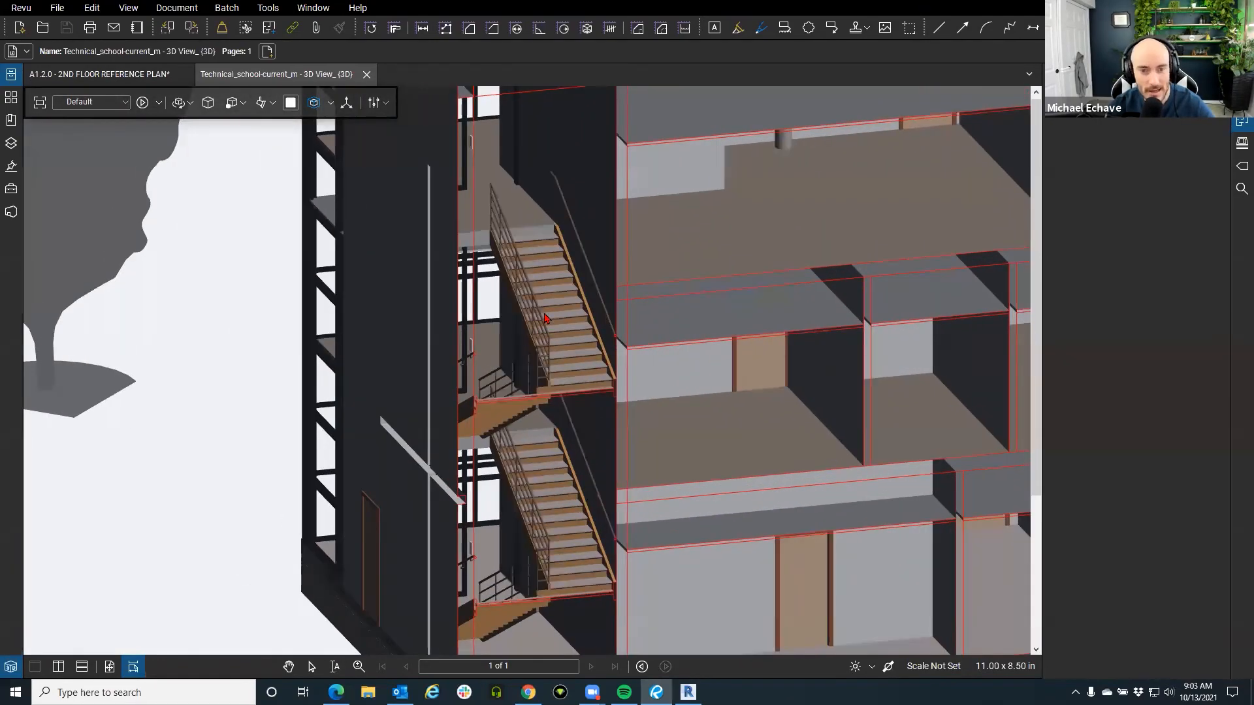
{"action": "left_click", "coordinate": [546, 318]}
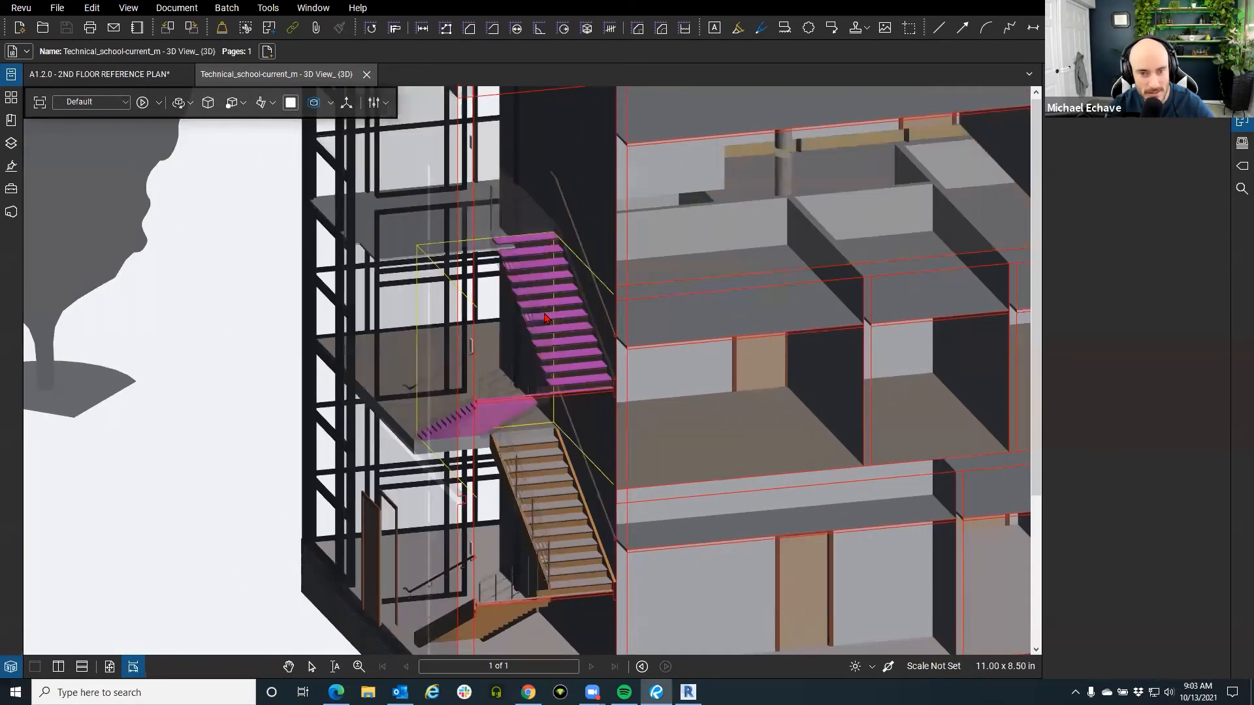
Lift the selected stair run upward in the stairwell.
{"action": "left_click", "coordinate": [347, 102]}
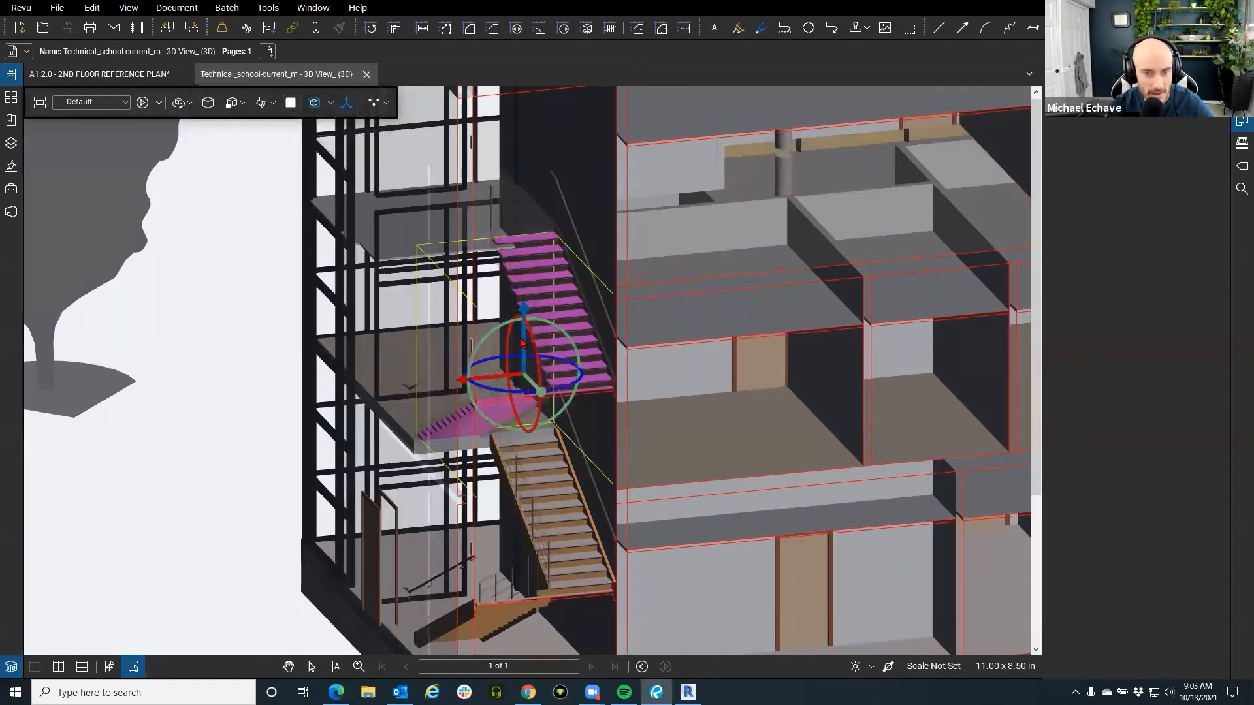
{"action": "left_click_drag", "start_coordinate": [523, 344], "coordinate": [524, 254]}
{"action": "left_click", "coordinate": [227, 416]}
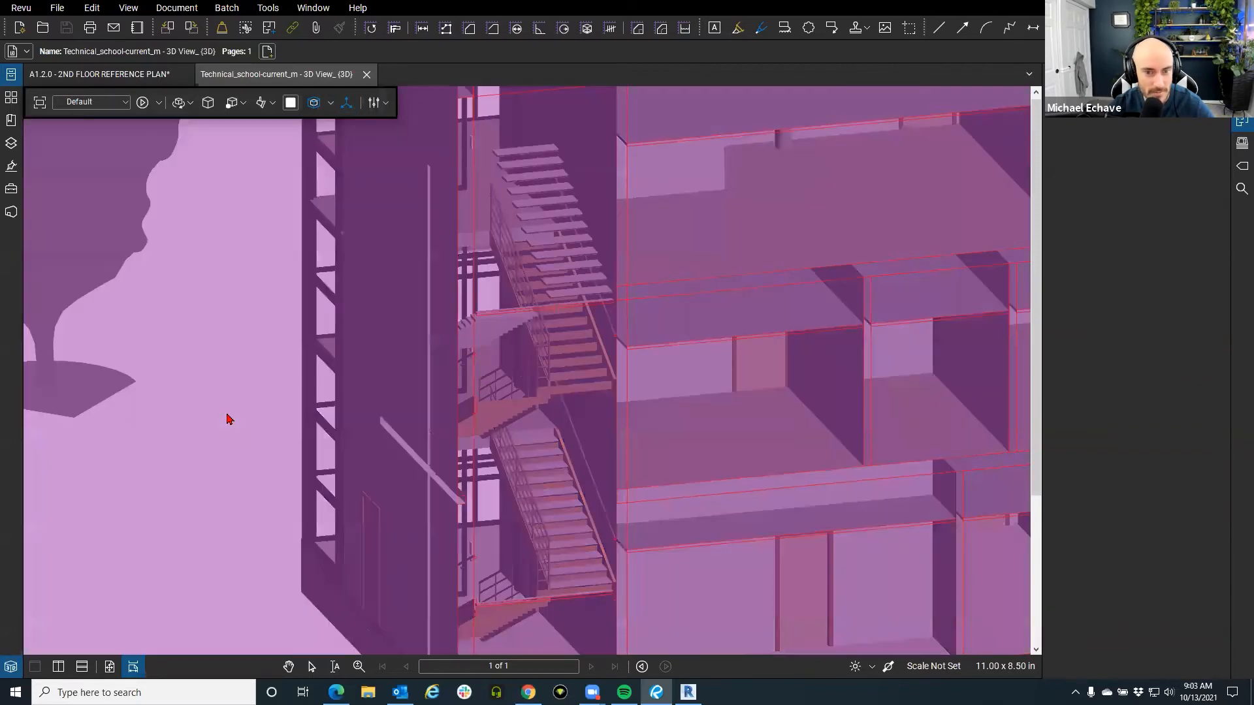
{"action": "left_click", "coordinate": [228, 416]}
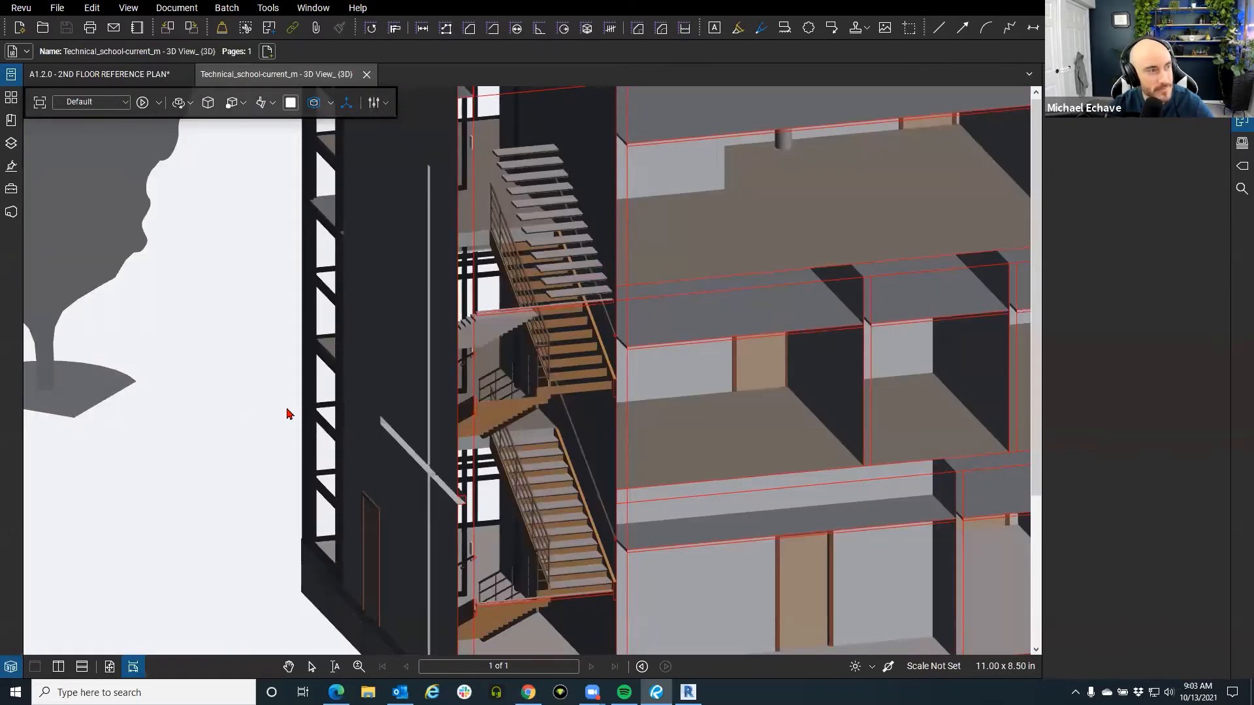
{"action": "left_click_drag", "start_coordinate": [657, 425], "coordinate": [736, 422]}
Slide a lower-floor door toward the bottom right.
{"action": "left_click", "coordinate": [742, 421]}
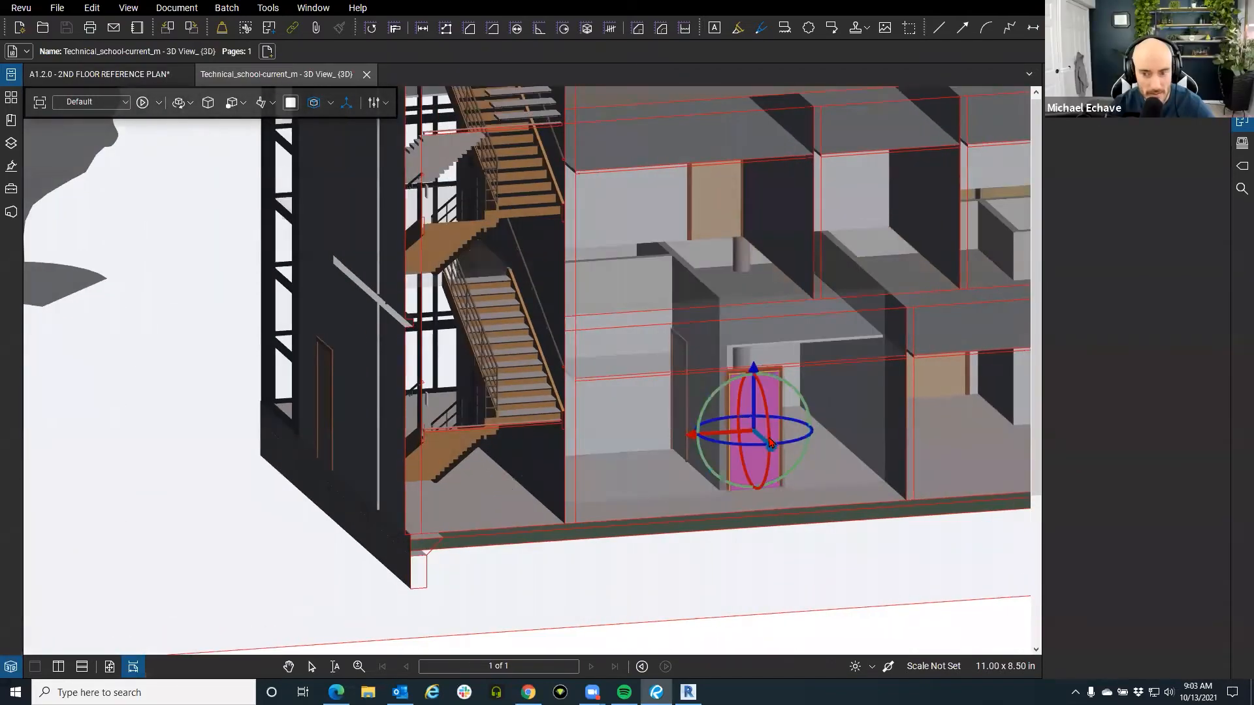
{"action": "left_click_drag", "start_coordinate": [769, 446], "coordinate": [812, 491]}
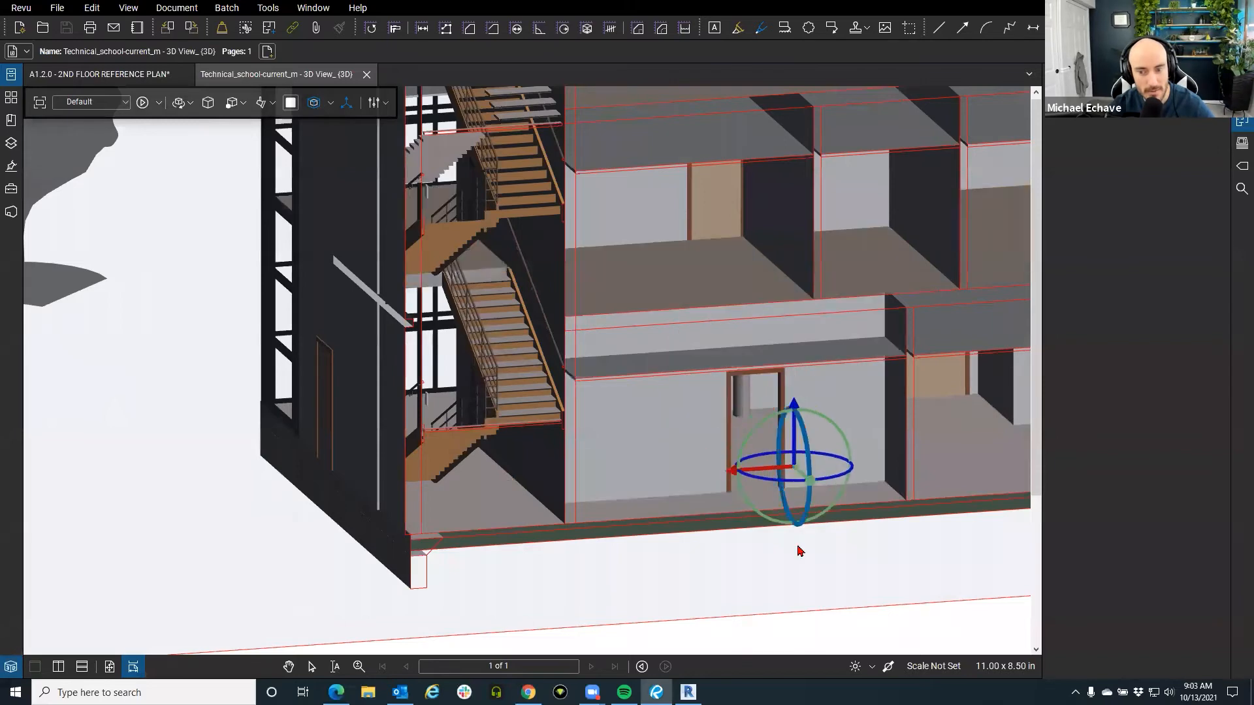
{"action": "left_click", "coordinate": [743, 578]}
{"action": "key", "text": "Escape"}
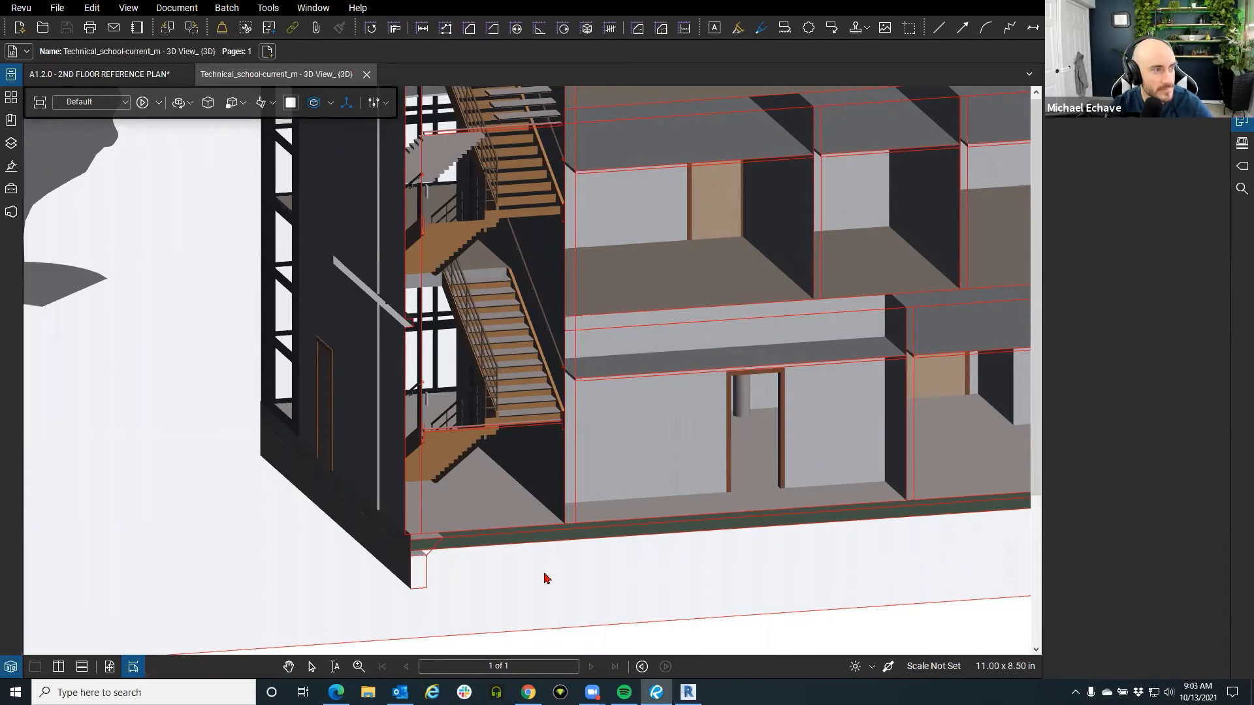
Move one café table set down and left, then zoom out to the whole building.
{"action": "scroll", "coordinate": [441, 530], "scroll_direction": "down", "scroll_amount": 4}
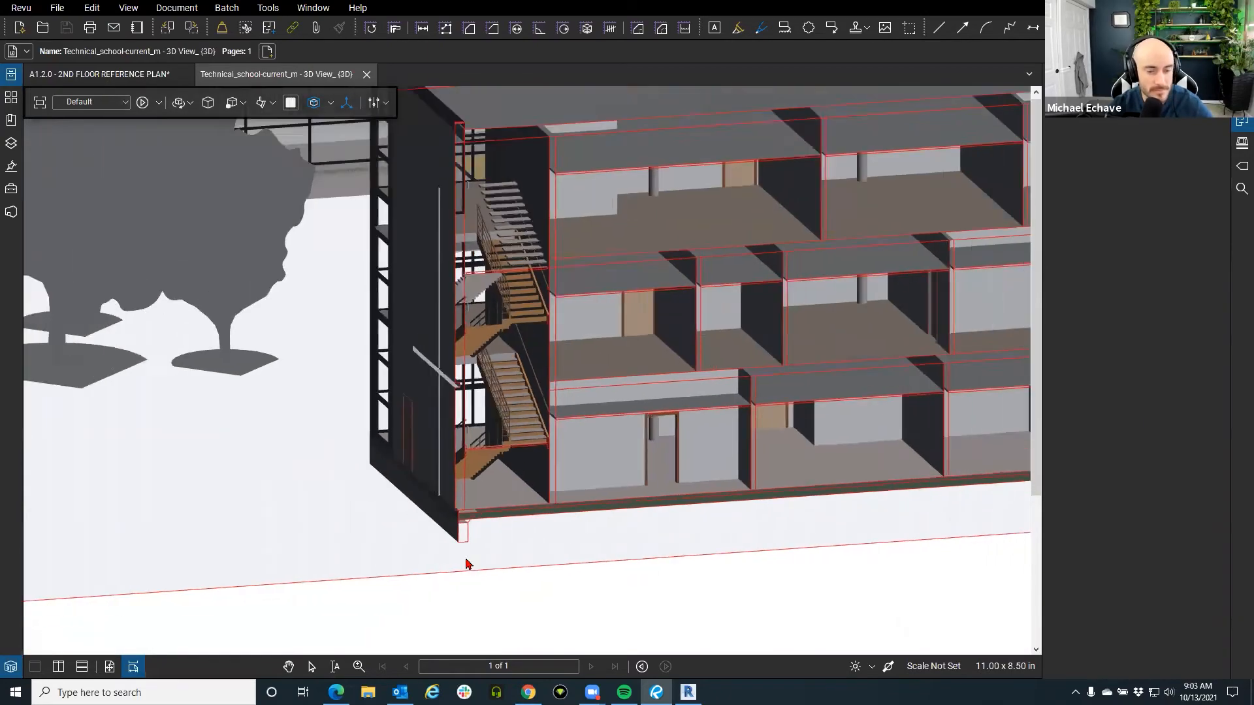
{"action": "left_click_drag", "start_coordinate": [574, 559], "coordinate": [490, 540]}
{"action": "left_click", "coordinate": [484, 477]}
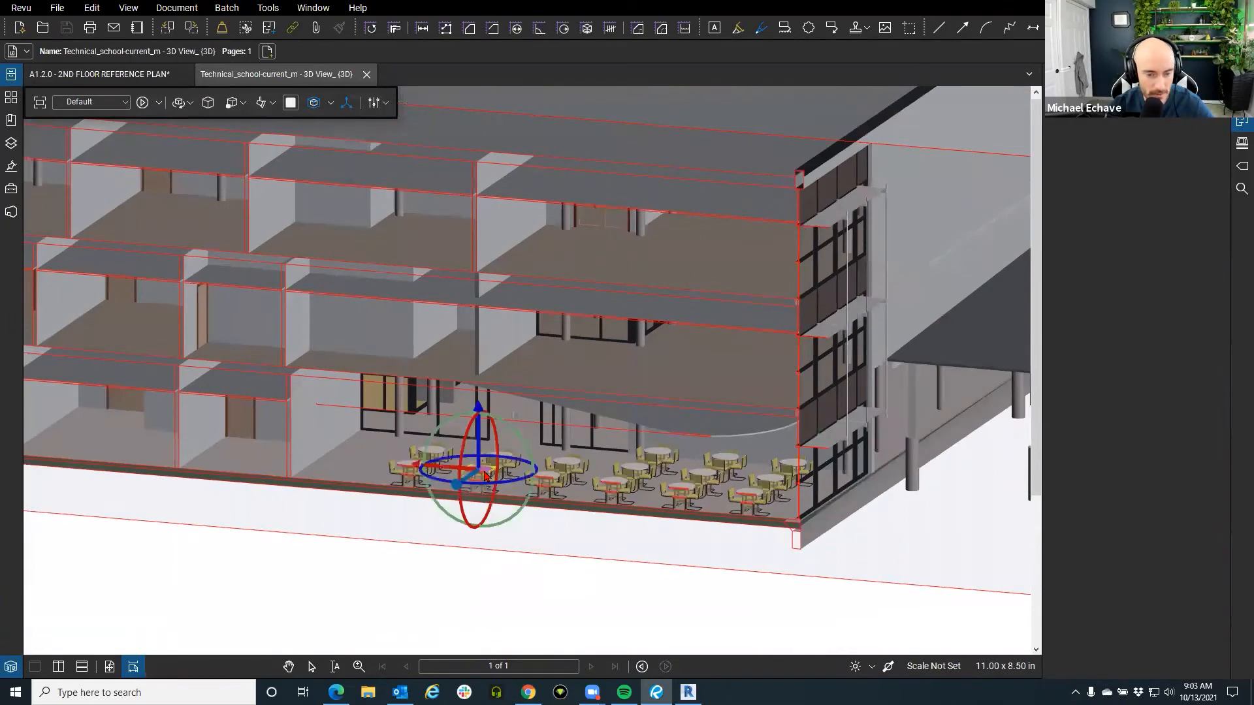
{"action": "left_click_drag", "start_coordinate": [482, 473], "coordinate": [447, 511]}
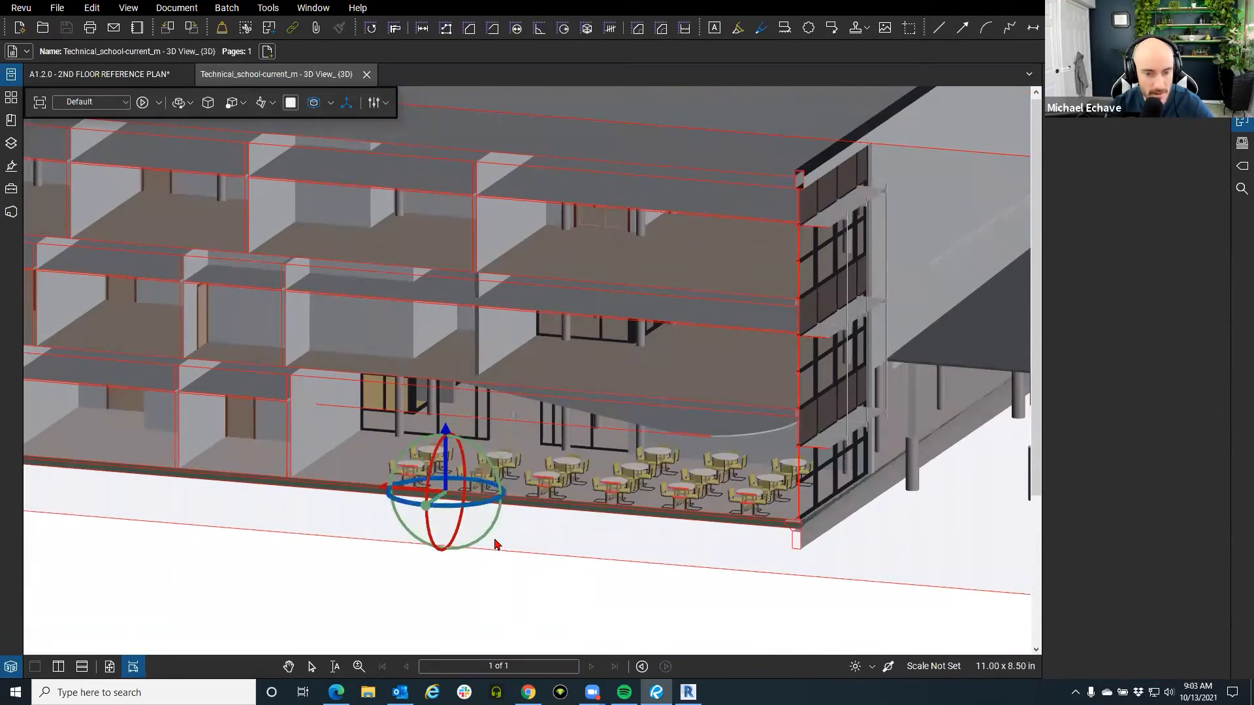
{"action": "left_click", "coordinate": [494, 540]}
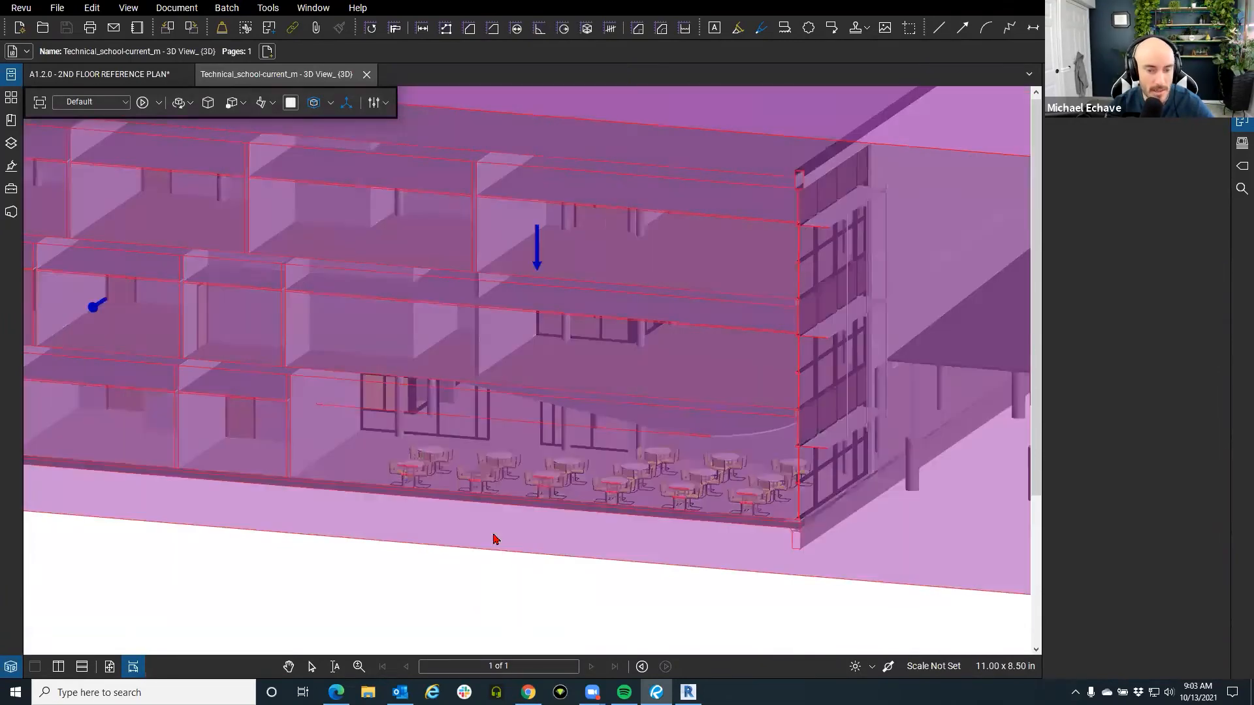
{"action": "left_click", "coordinate": [477, 575]}
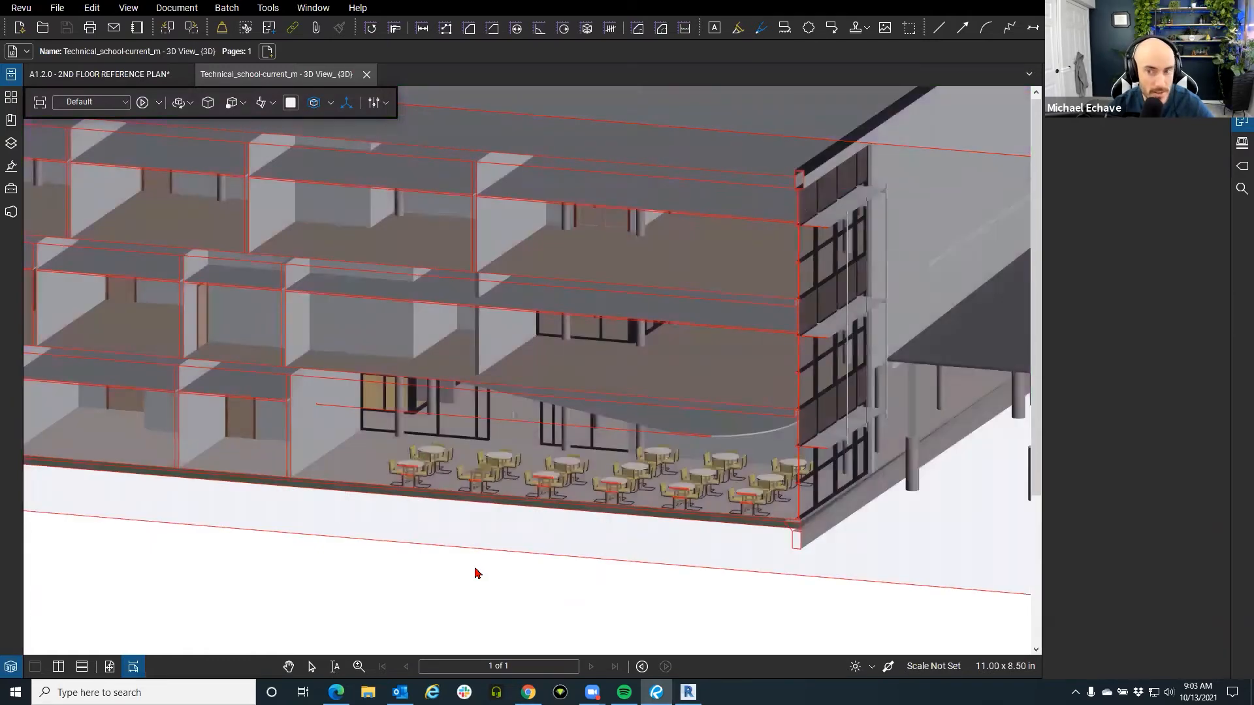
{"action": "scroll", "coordinate": [498, 577], "scroll_direction": "down", "scroll_amount": 4}
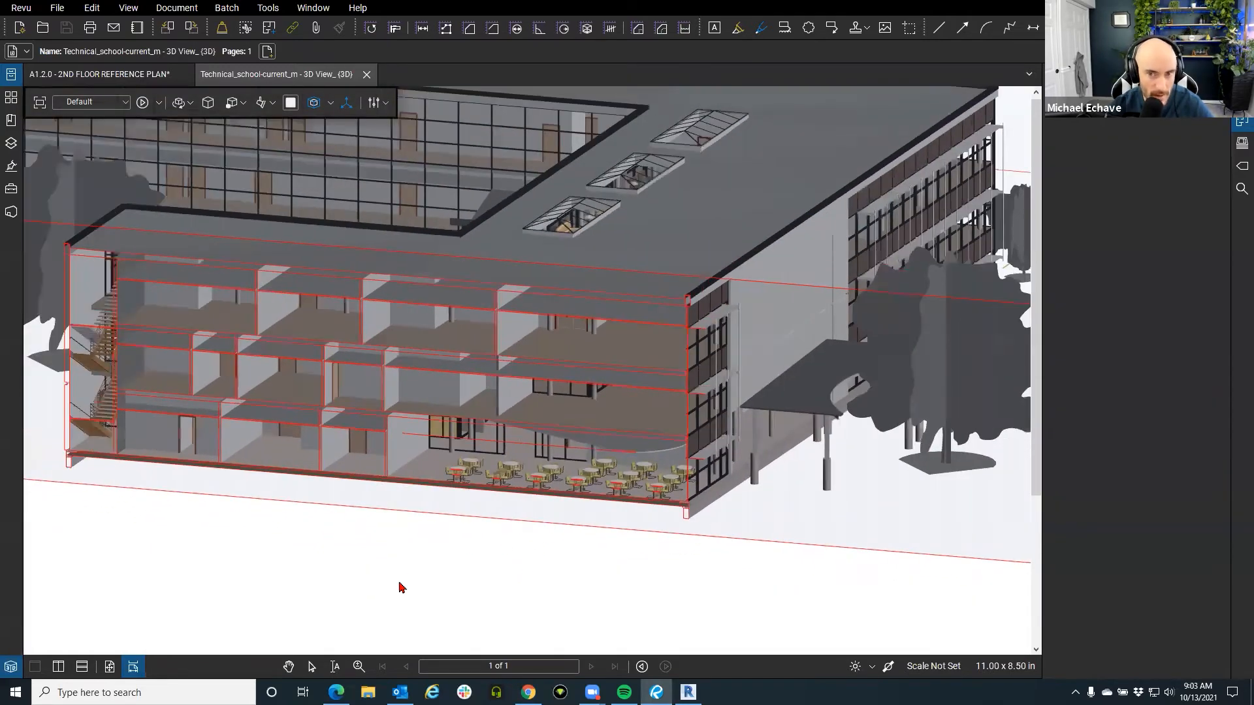
{"action": "scroll", "coordinate": [428, 596], "scroll_direction": "up", "scroll_amount": 4}
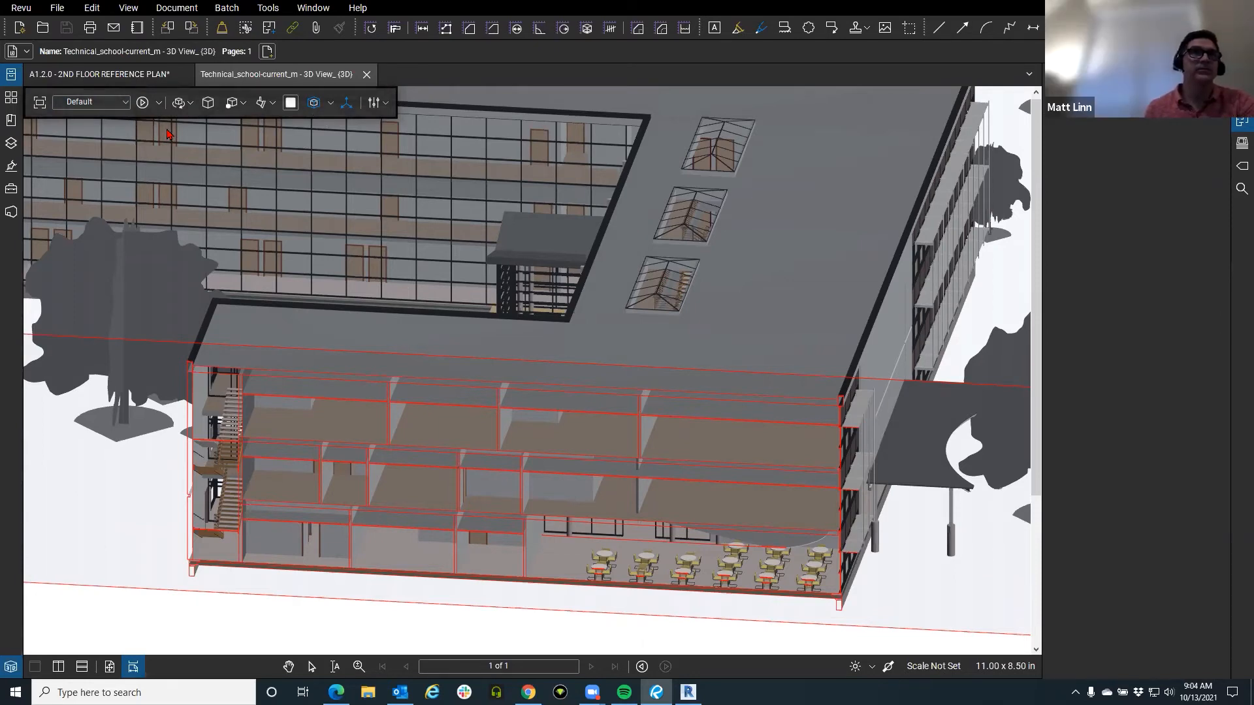
Start the orbit animation, then preview the school model's Home and Front preset views.
{"action": "left_click", "coordinate": [141, 102]}
{"action": "left_click", "coordinate": [124, 102]}
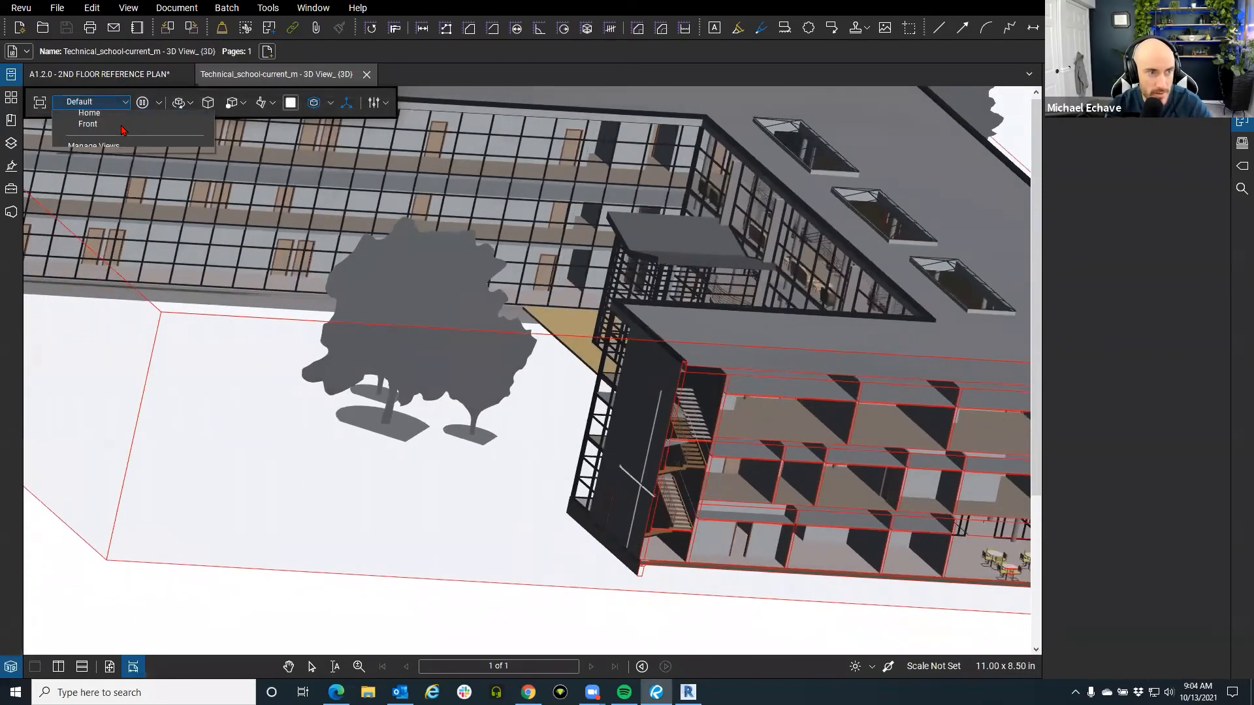
{"action": "left_click", "coordinate": [121, 131]}
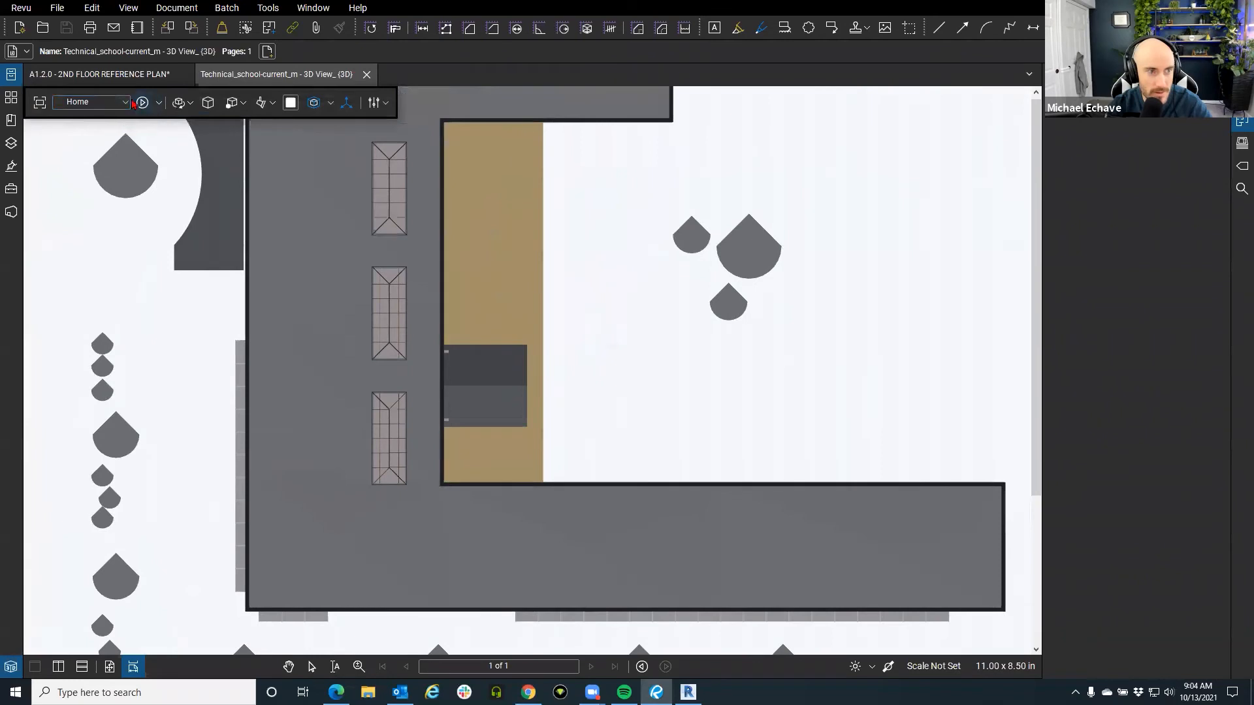
{"action": "left_click", "coordinate": [123, 103]}
{"action": "left_click", "coordinate": [106, 140]}
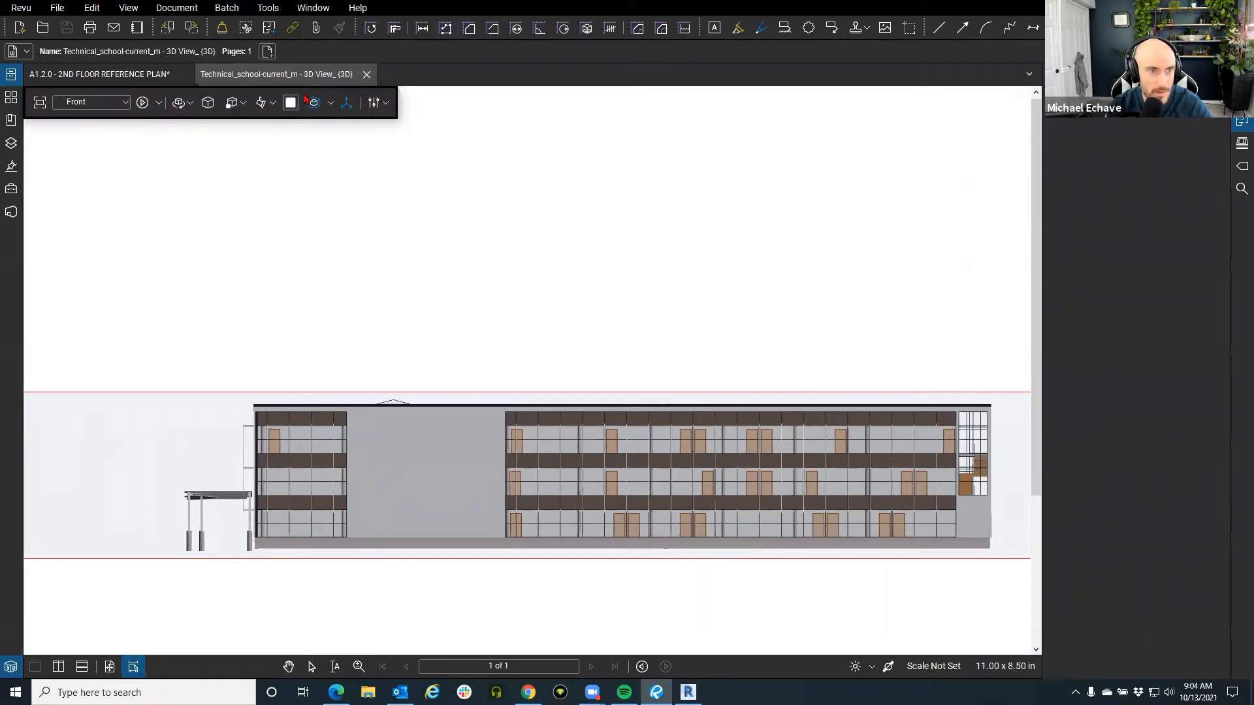
Apply CAD Optimized lighting and orbit the model from front elevation to isometric.
{"action": "left_click", "coordinate": [272, 103]}
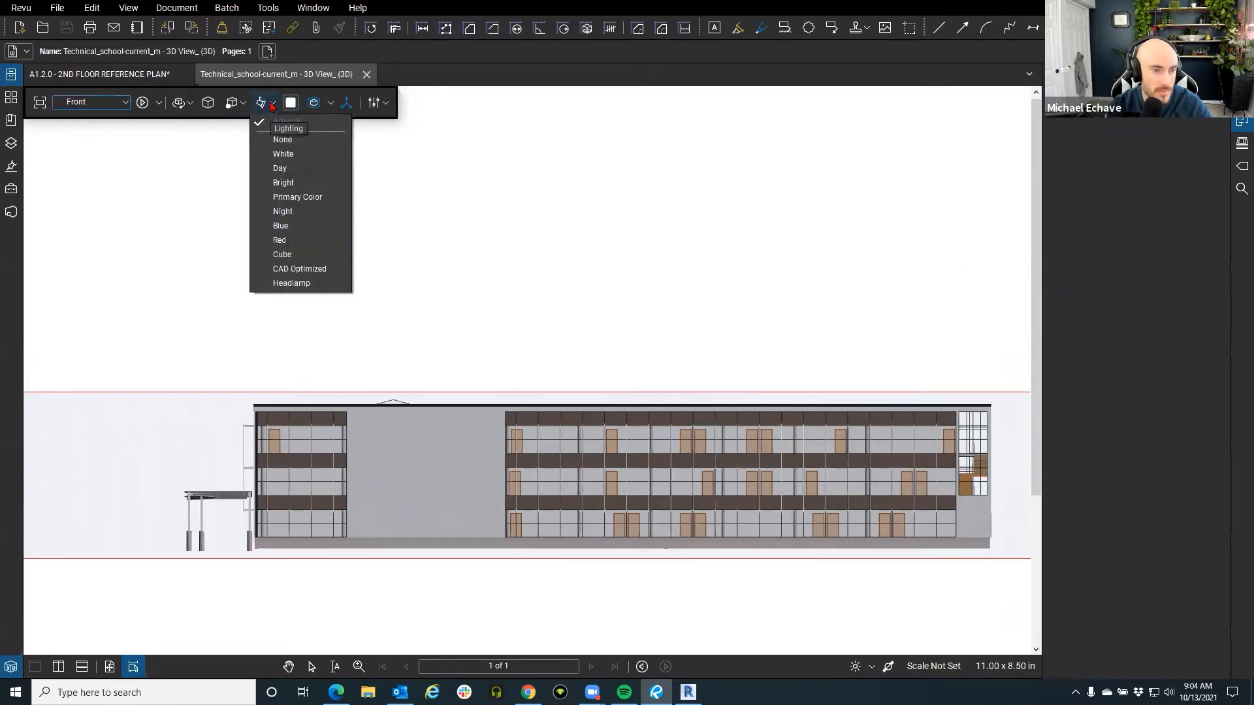
{"action": "left_click", "coordinate": [292, 269]}
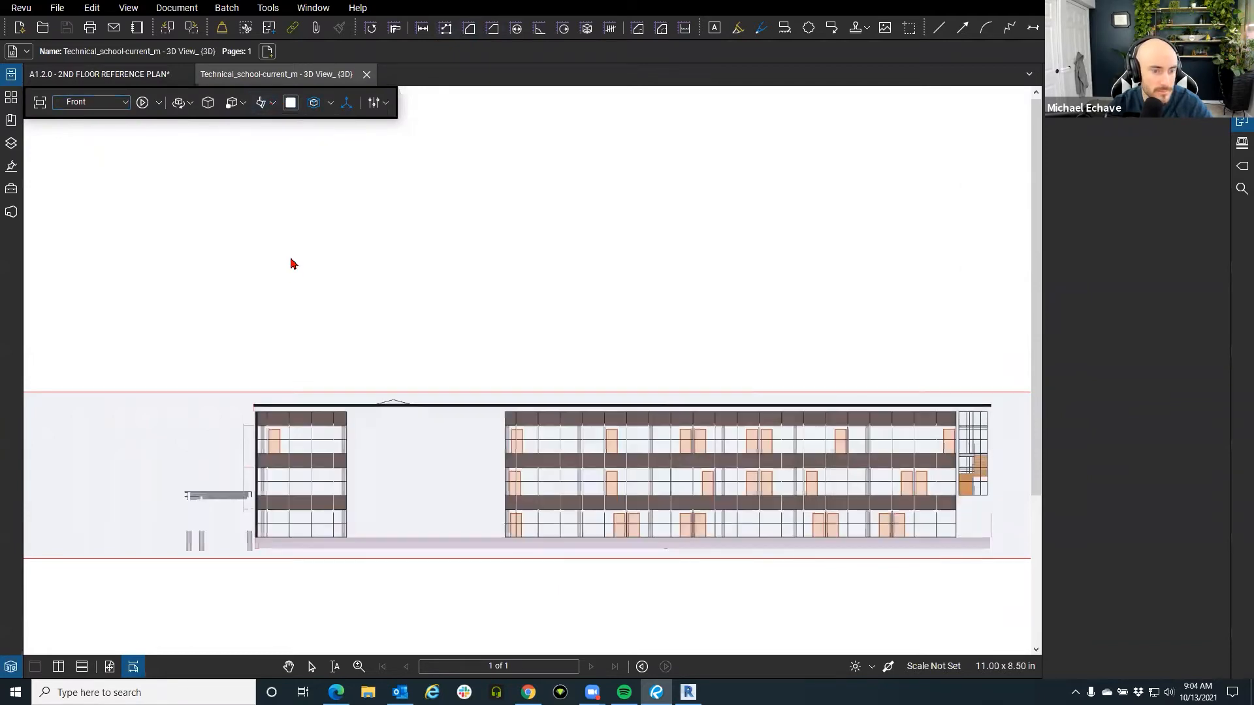
{"action": "left_click_drag", "start_coordinate": [475, 293], "coordinate": [610, 283]}
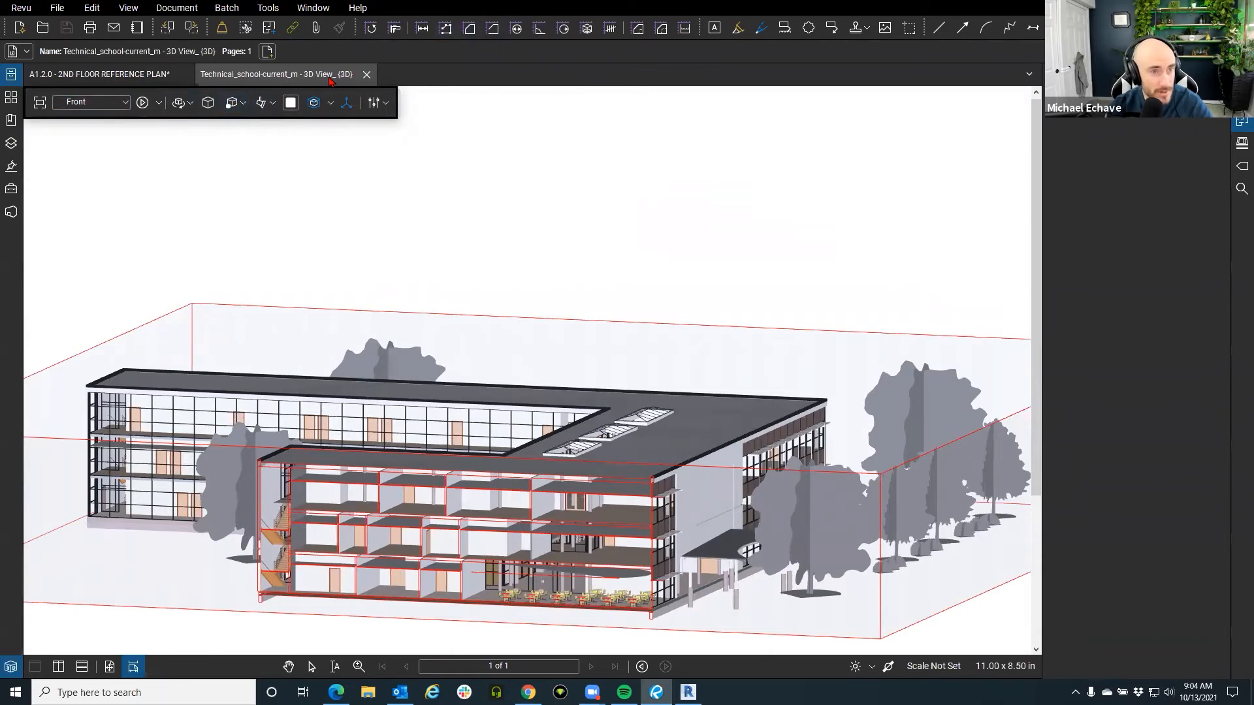
Close the 3D view and delete the twelve ungrouped text box, cloud and door markups from the Markups List.
{"action": "left_click", "coordinate": [367, 77]}
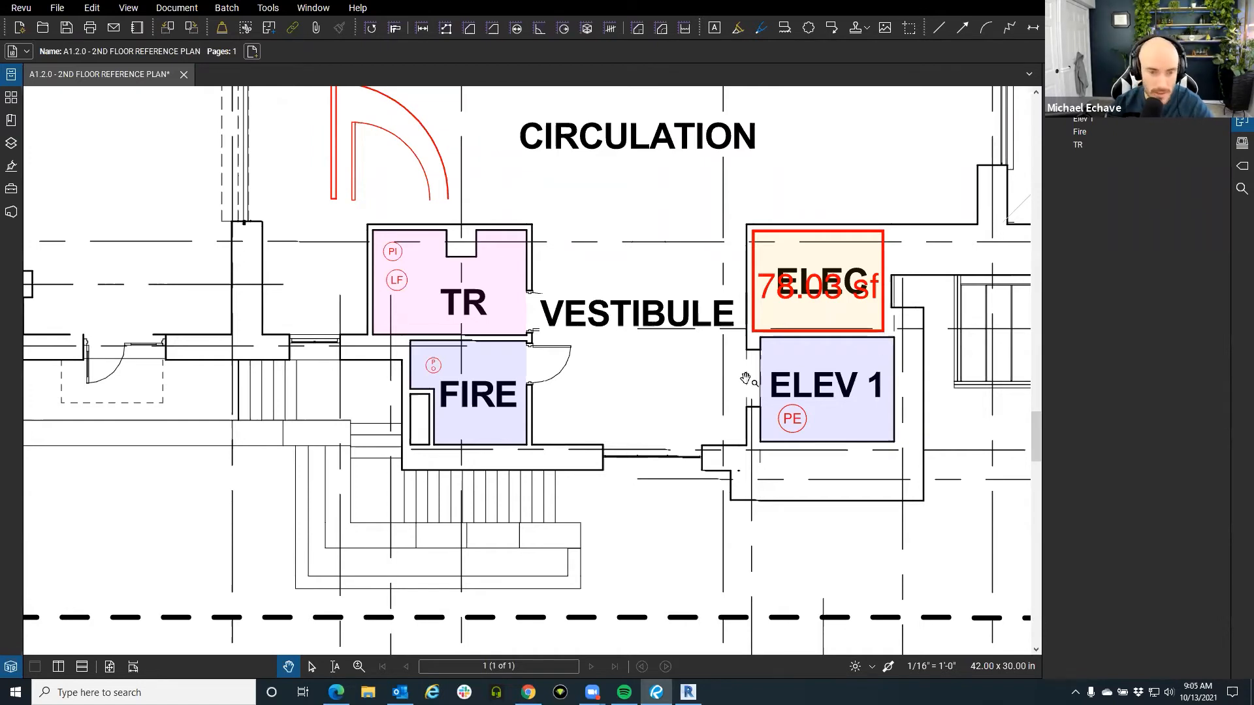
{"action": "left_click_drag", "start_coordinate": [277, 678], "coordinate": [373, 426]}
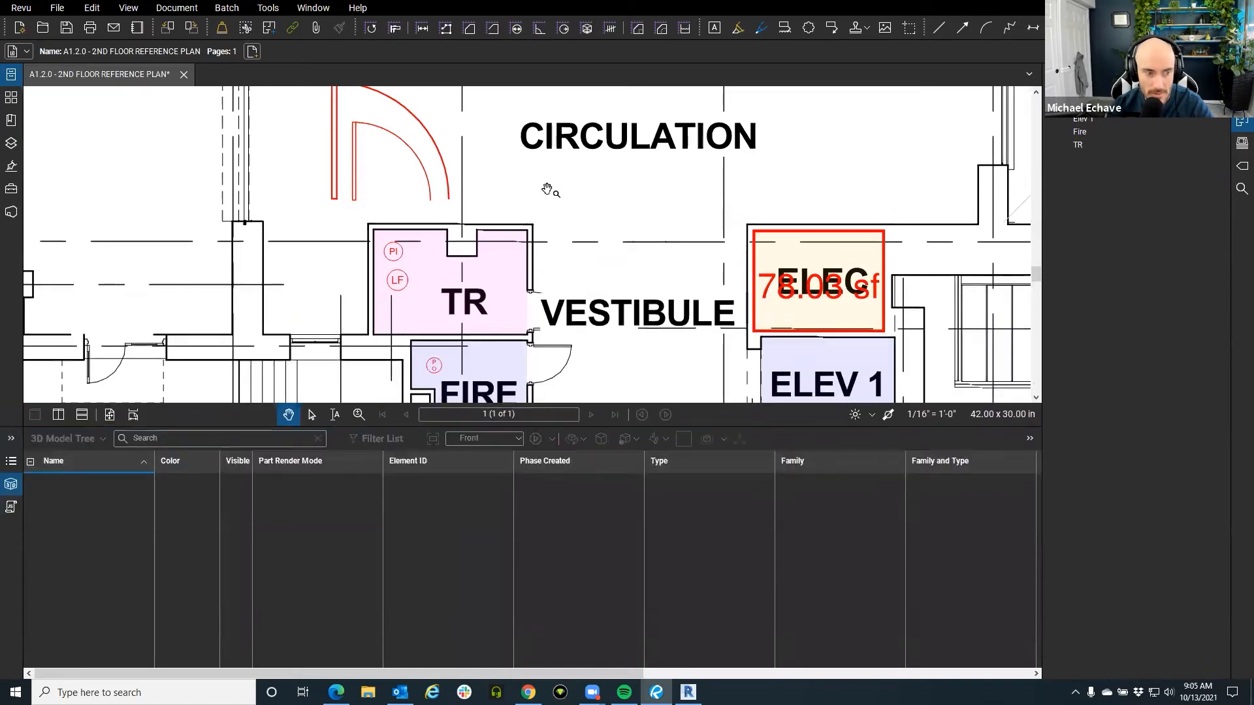
{"action": "left_click", "coordinate": [15, 464]}
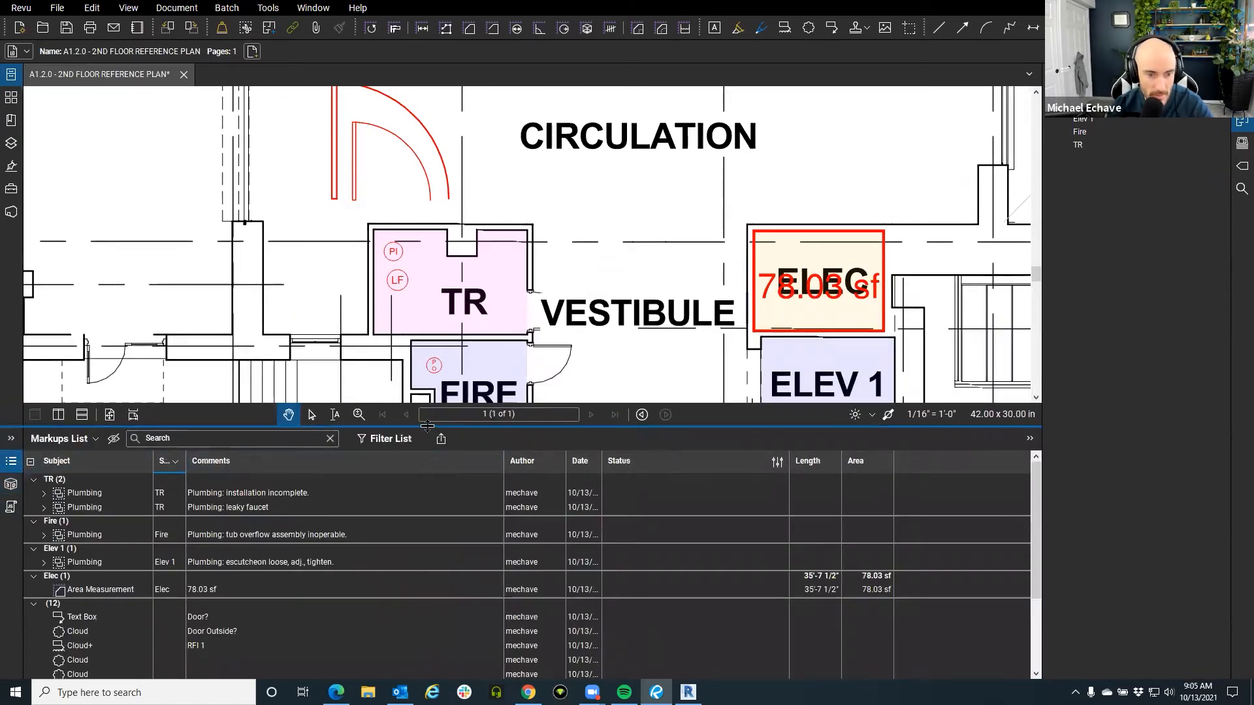
{"action": "left_click_drag", "start_coordinate": [425, 426], "coordinate": [424, 357]}
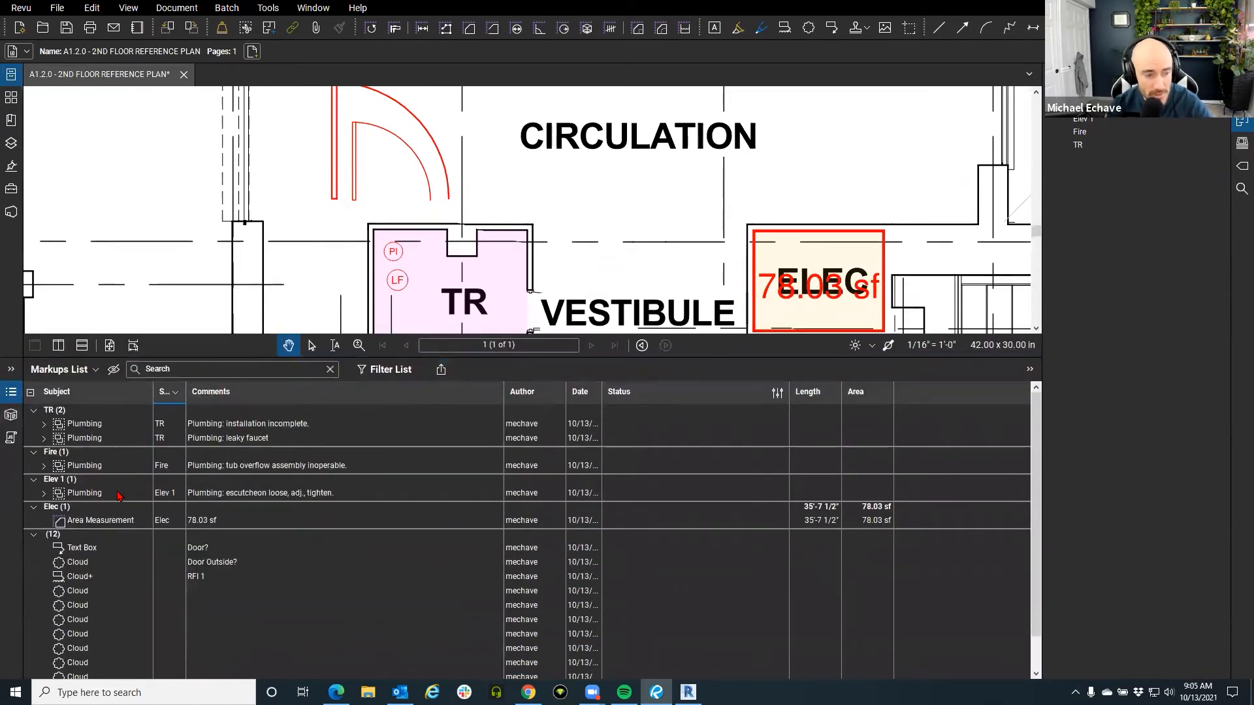
{"action": "left_click", "coordinate": [93, 548]}
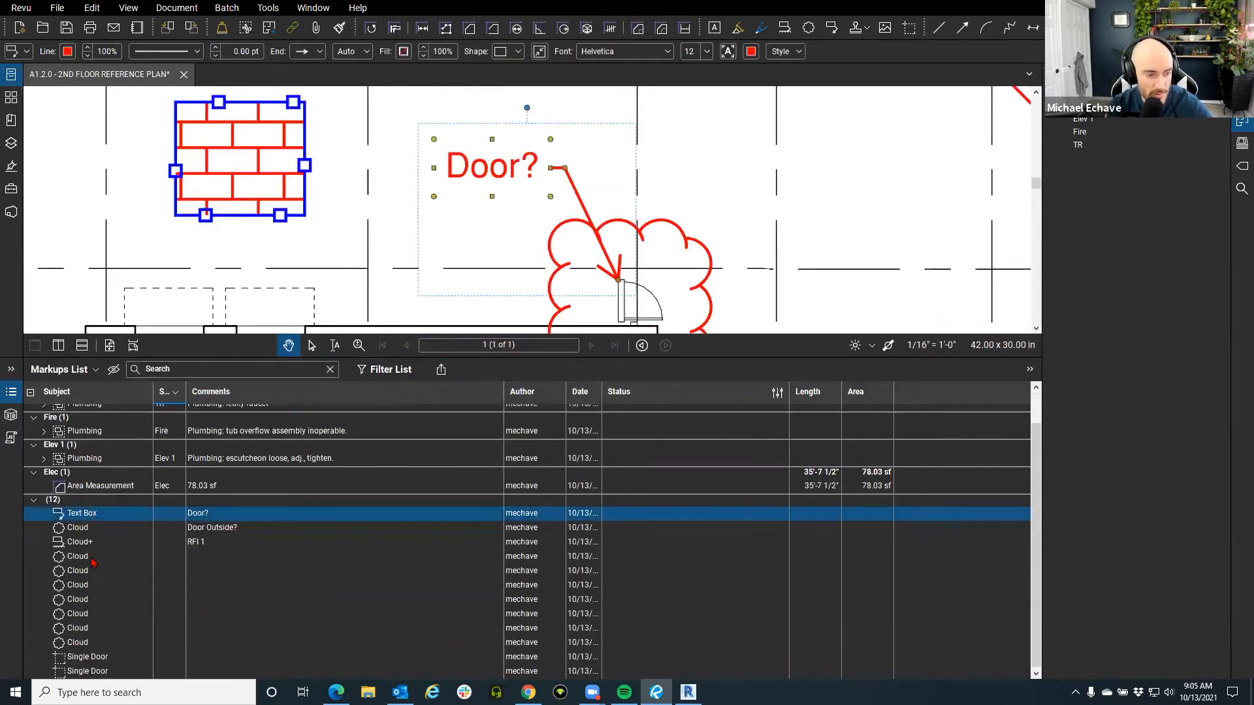
{"action": "left_click", "coordinate": [90, 672], "text": "shift"}
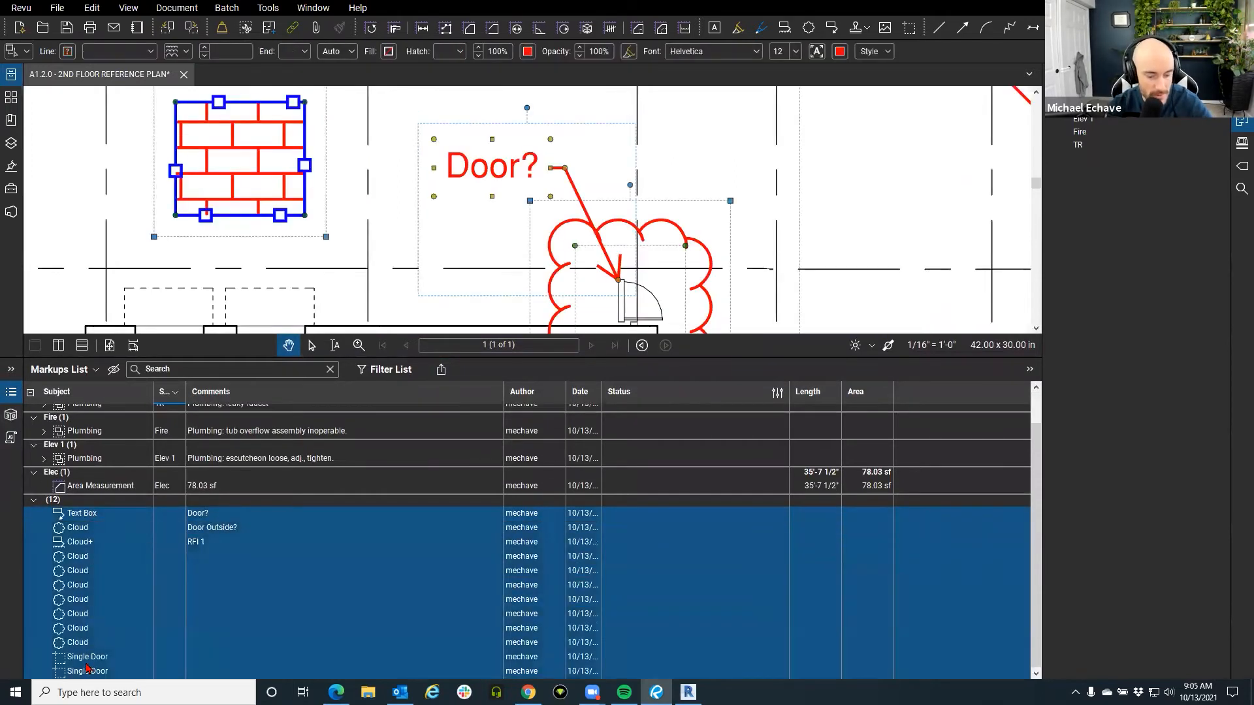
{"action": "key", "text": "Delete"}
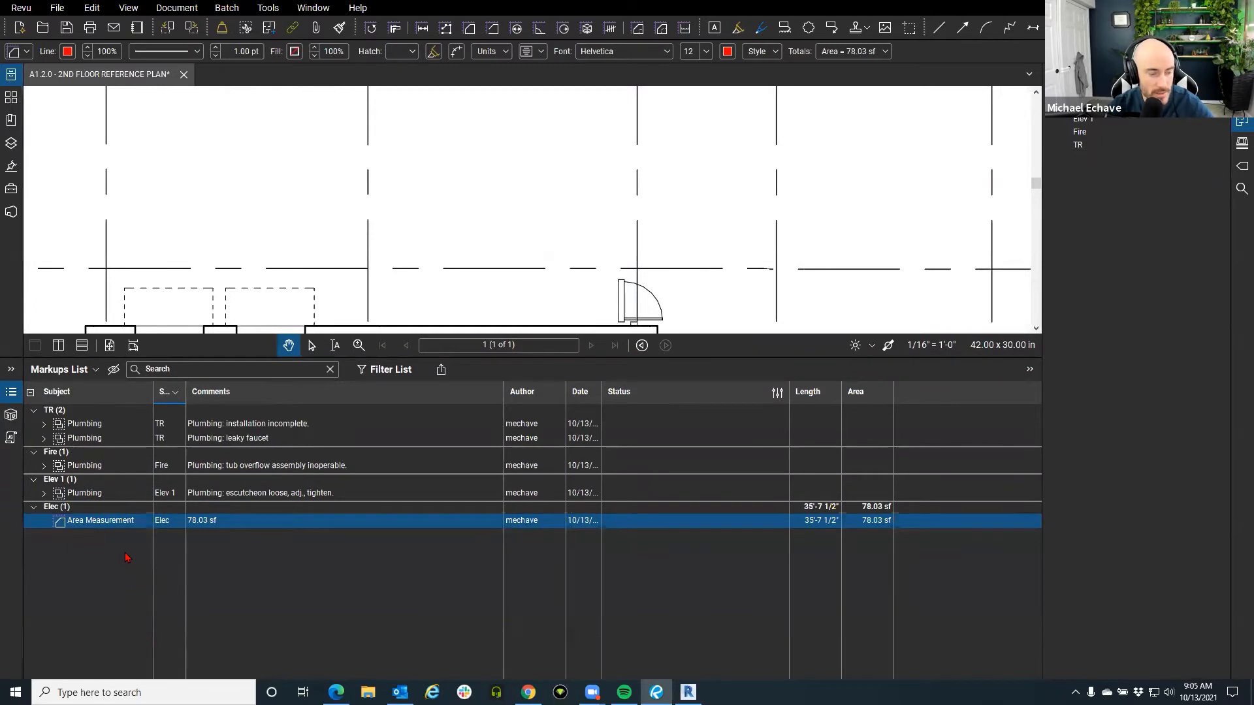
Select the first TR plumbing markup and bring up the markup summary export options.
{"action": "left_click", "coordinate": [112, 426]}
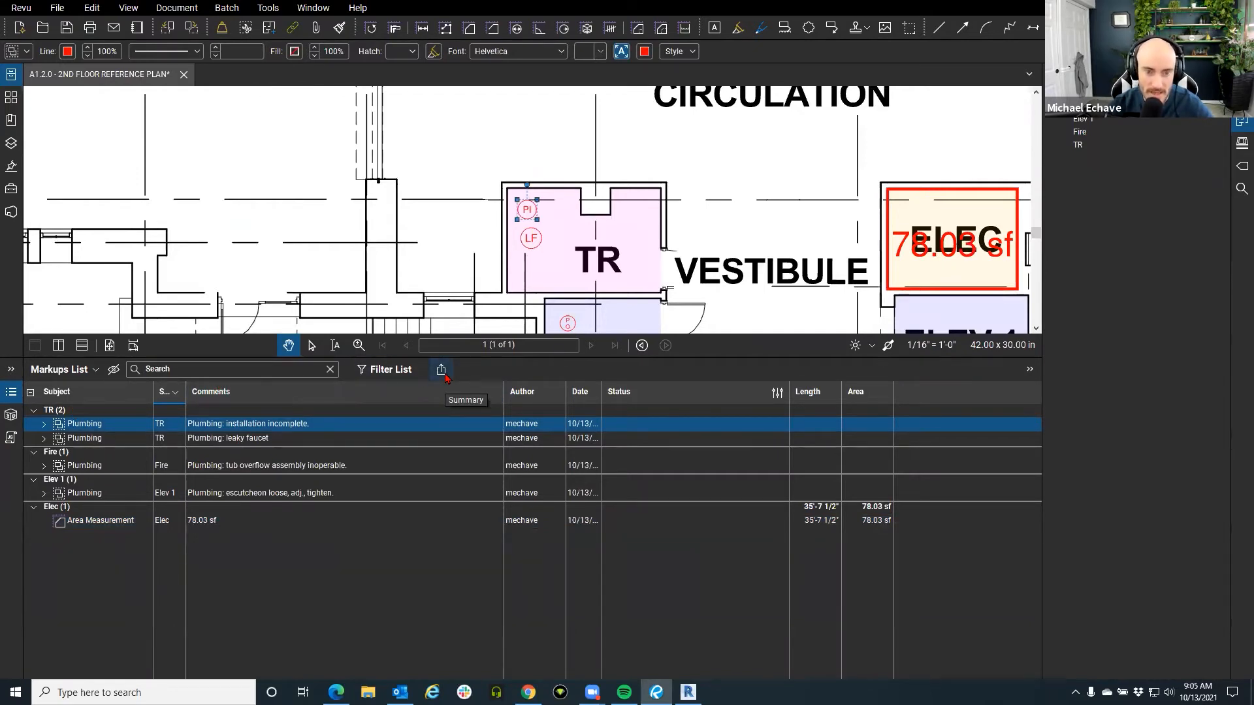
{"action": "key", "text": "ctrl"}
{"action": "key", "text": "ctrl"}
{"action": "key", "text": "ctrl"}
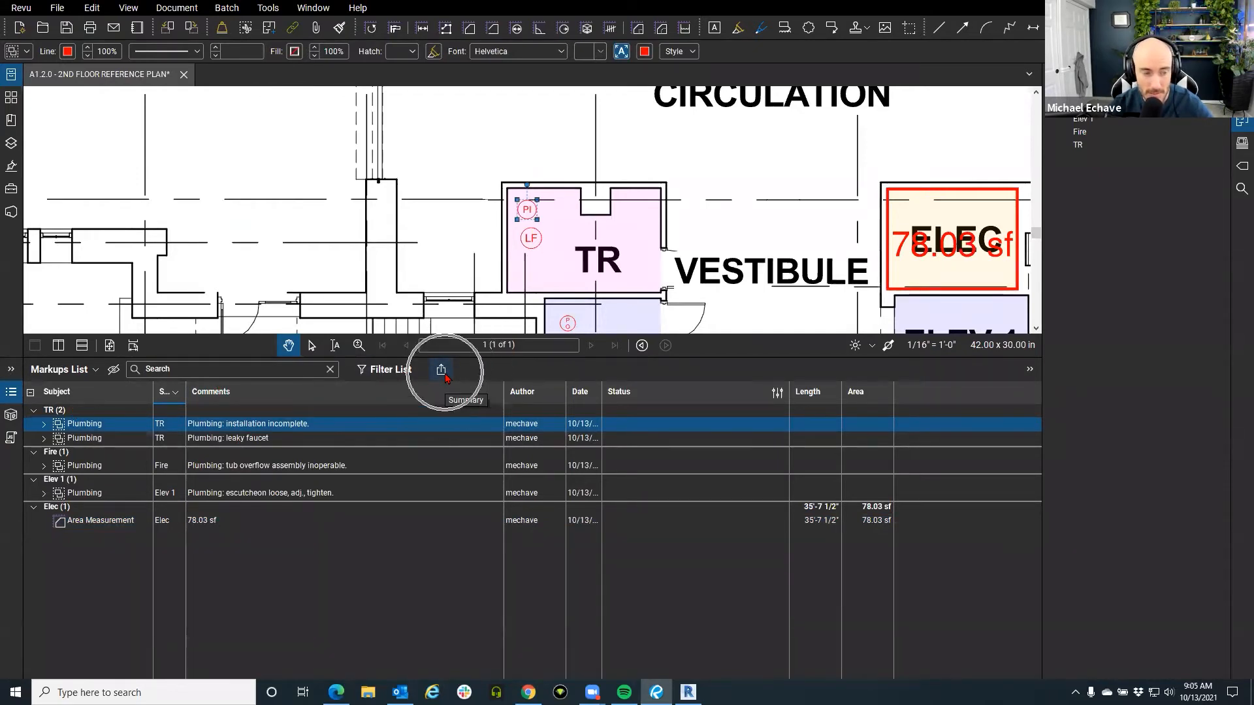
{"action": "key", "text": "ctrl"}
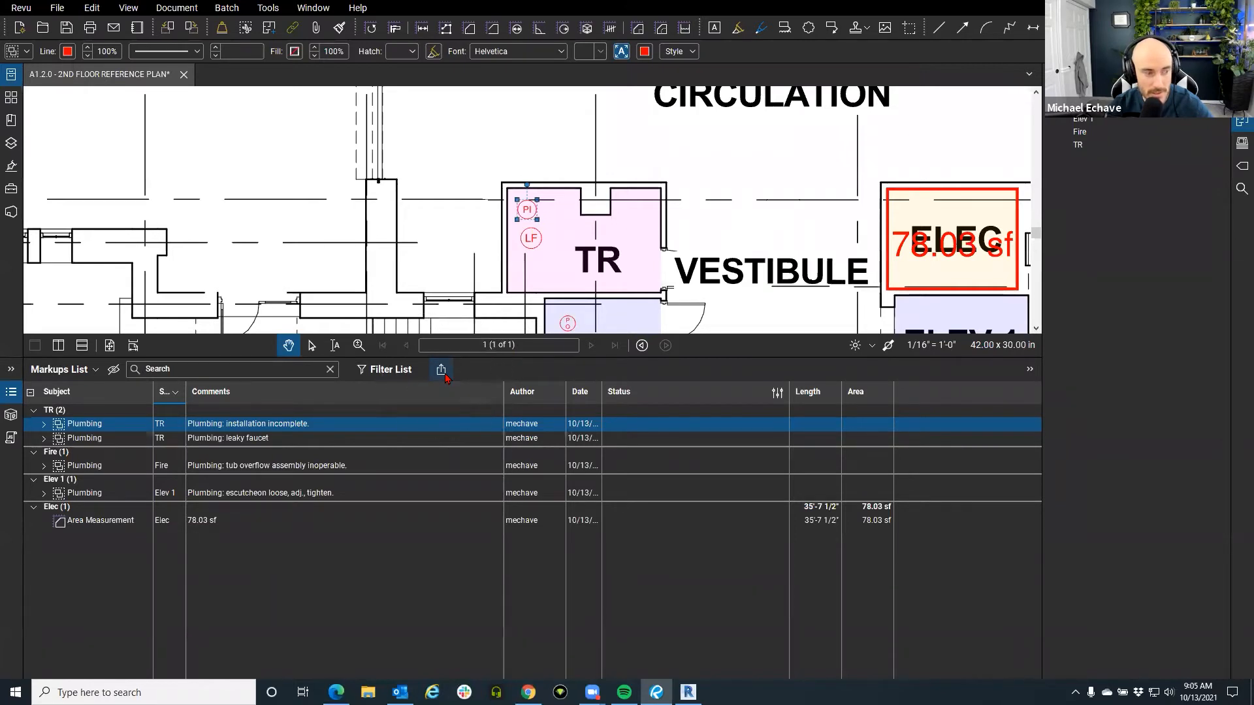
{"action": "left_click", "coordinate": [442, 371]}
Generate a PDF markup summary of the plumbing and area markups.
{"action": "key", "text": "ctrl"}
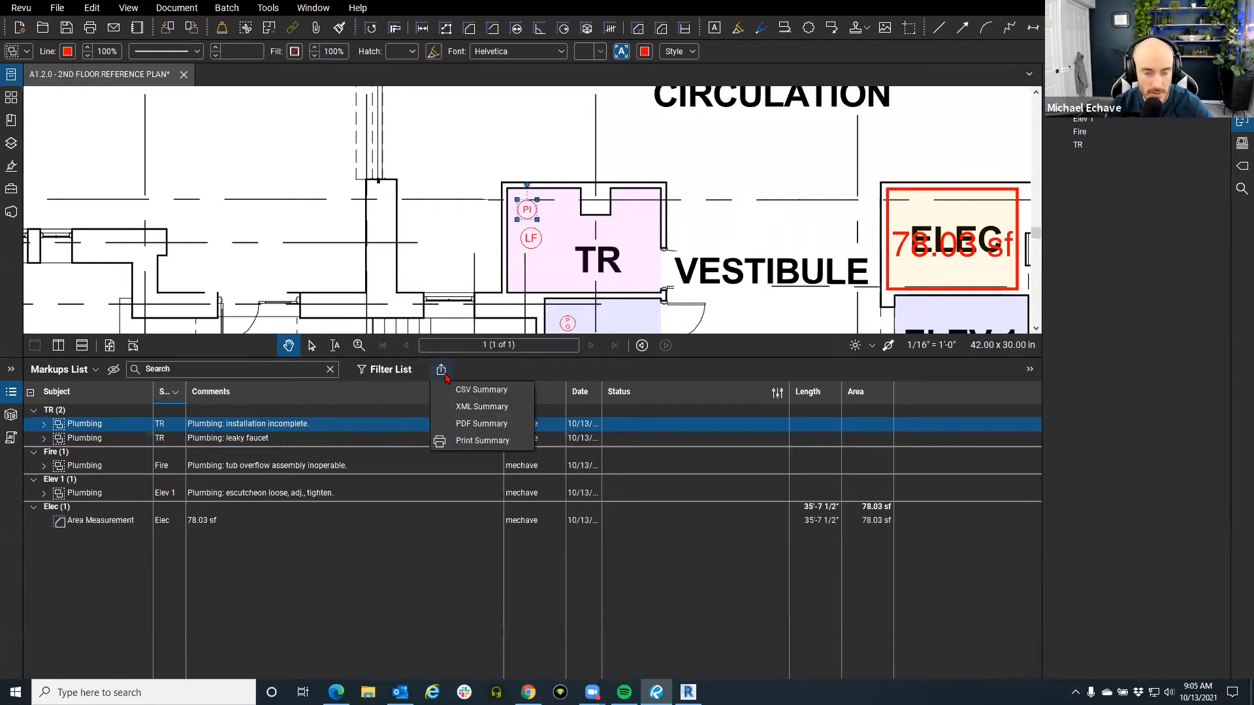
{"action": "key", "text": "ctrl"}
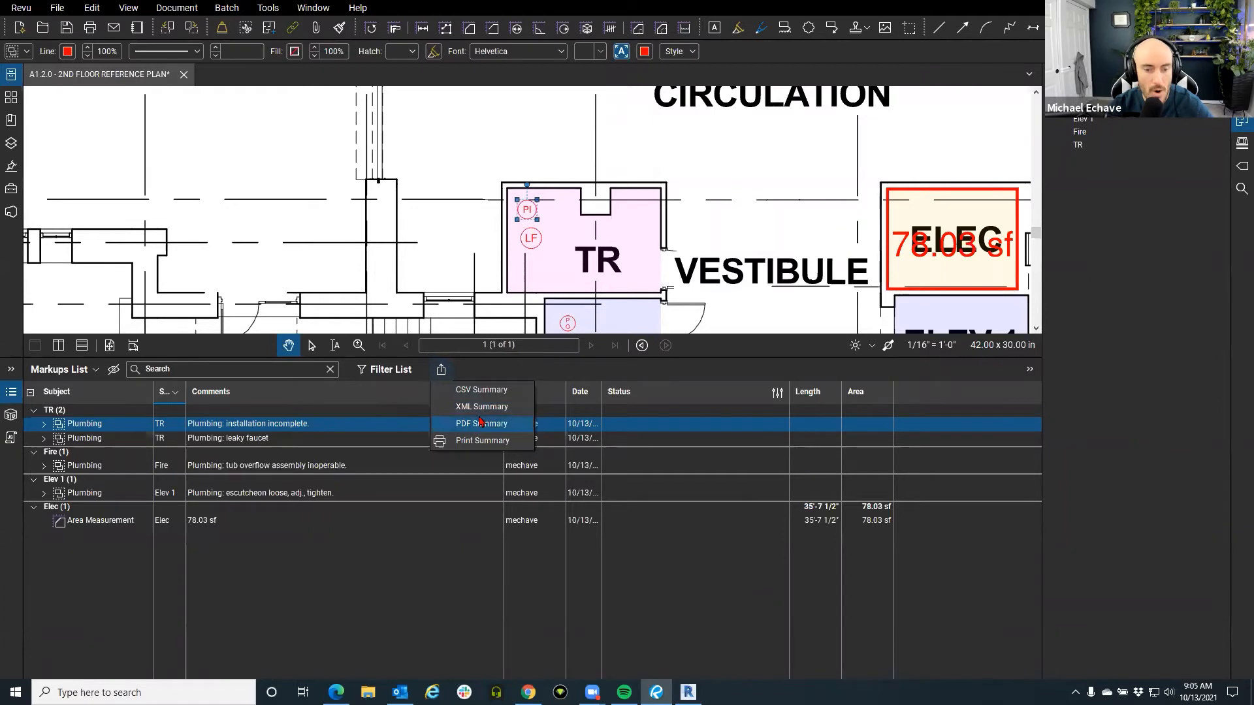
{"action": "left_click", "coordinate": [485, 423]}
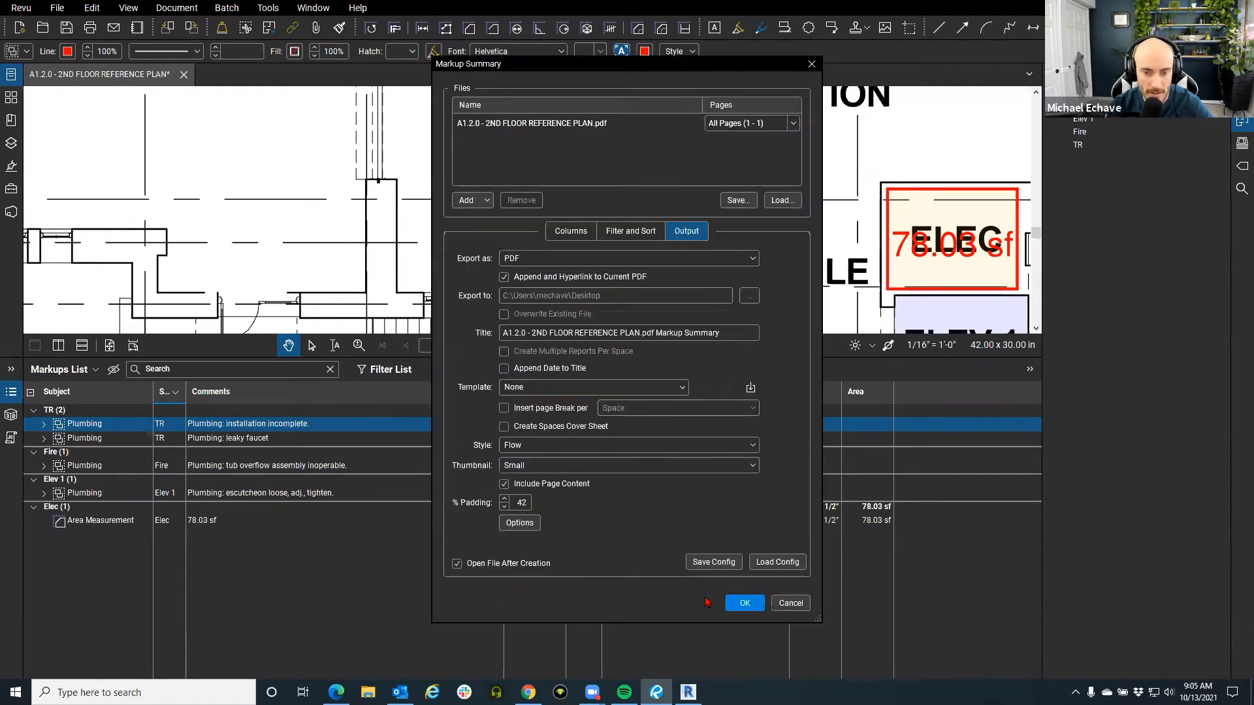
{"action": "left_click", "coordinate": [741, 605]}
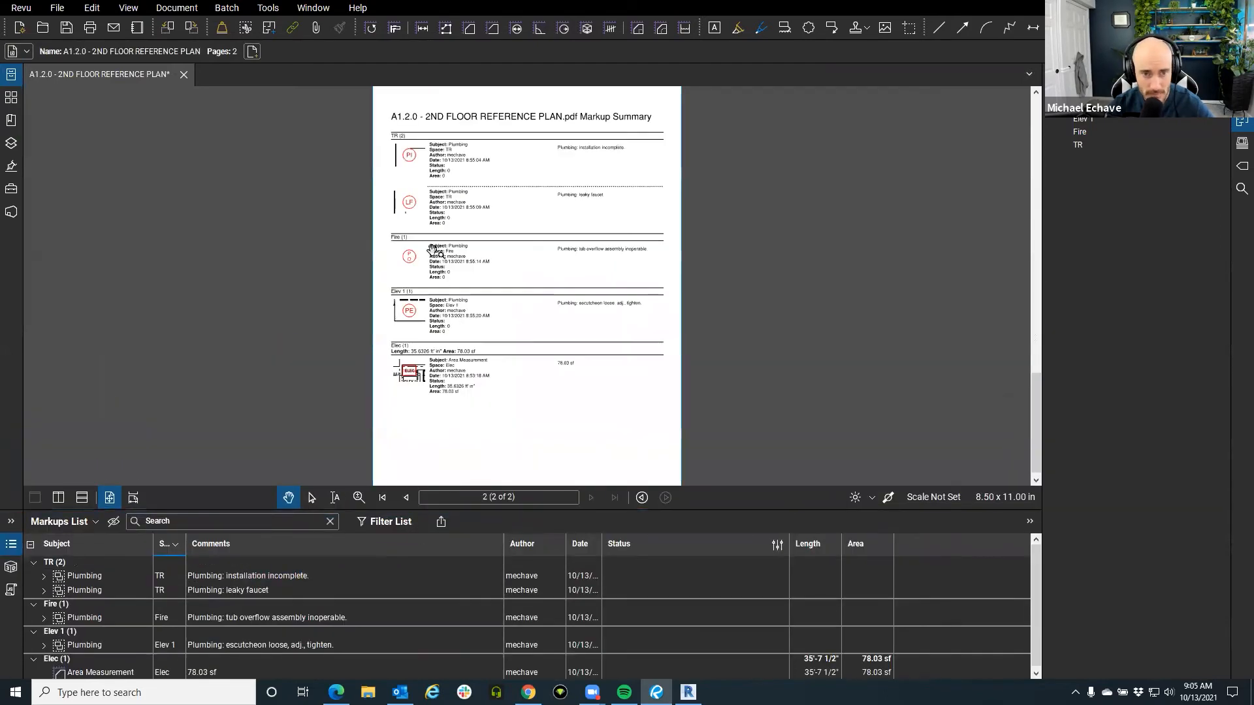
Scroll the summary past the TR and Elec entries and follow the PE snapshot link to the plan.
{"action": "scroll", "coordinate": [436, 155], "scroll_direction": "up", "scroll_amount": 3}
{"action": "left_click_drag", "start_coordinate": [487, 256], "coordinate": [495, 196]}
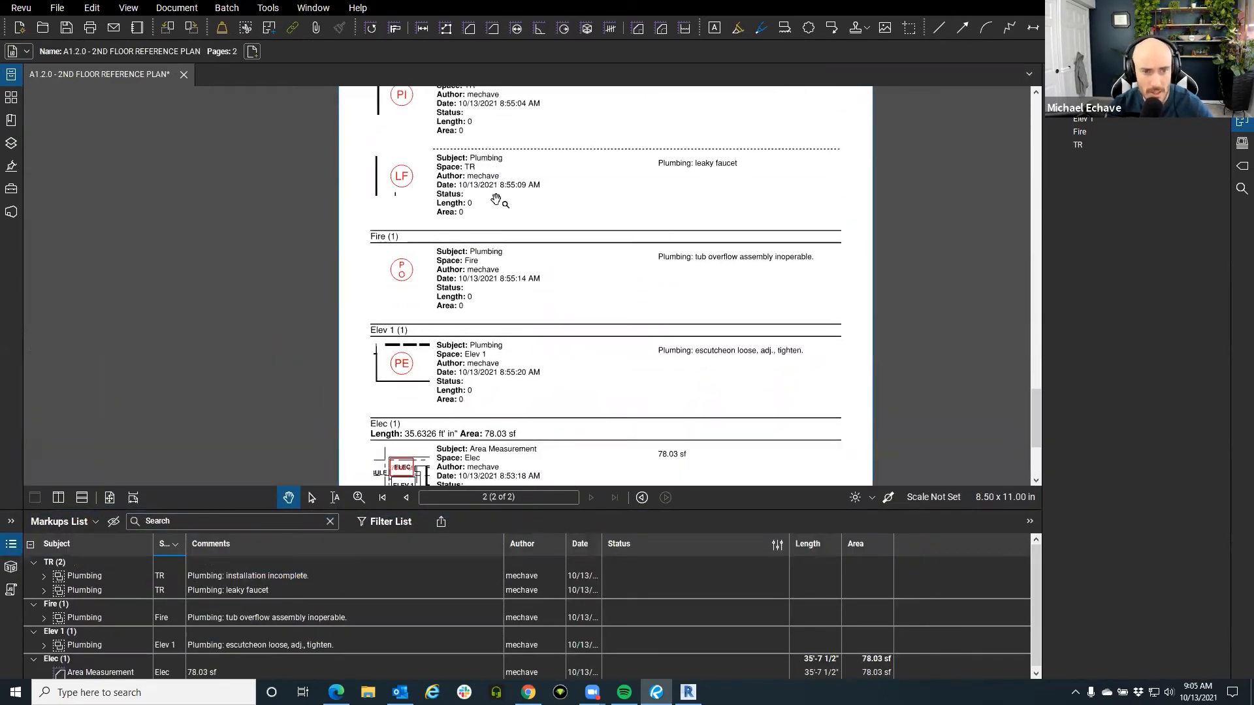
{"action": "scroll", "coordinate": [496, 196], "scroll_direction": "down", "scroll_amount": 2}
{"action": "left_click_drag", "start_coordinate": [416, 507], "coordinate": [418, 615]}
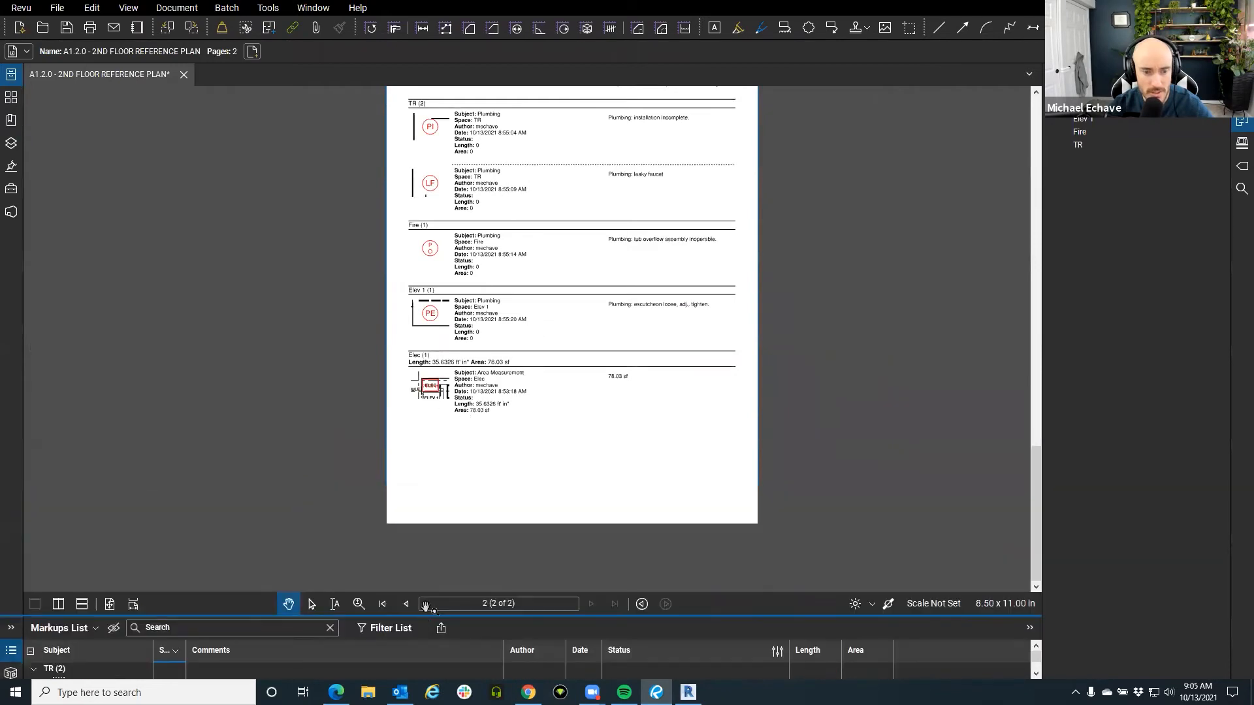
{"action": "scroll", "coordinate": [451, 170], "scroll_direction": "up", "scroll_amount": 4}
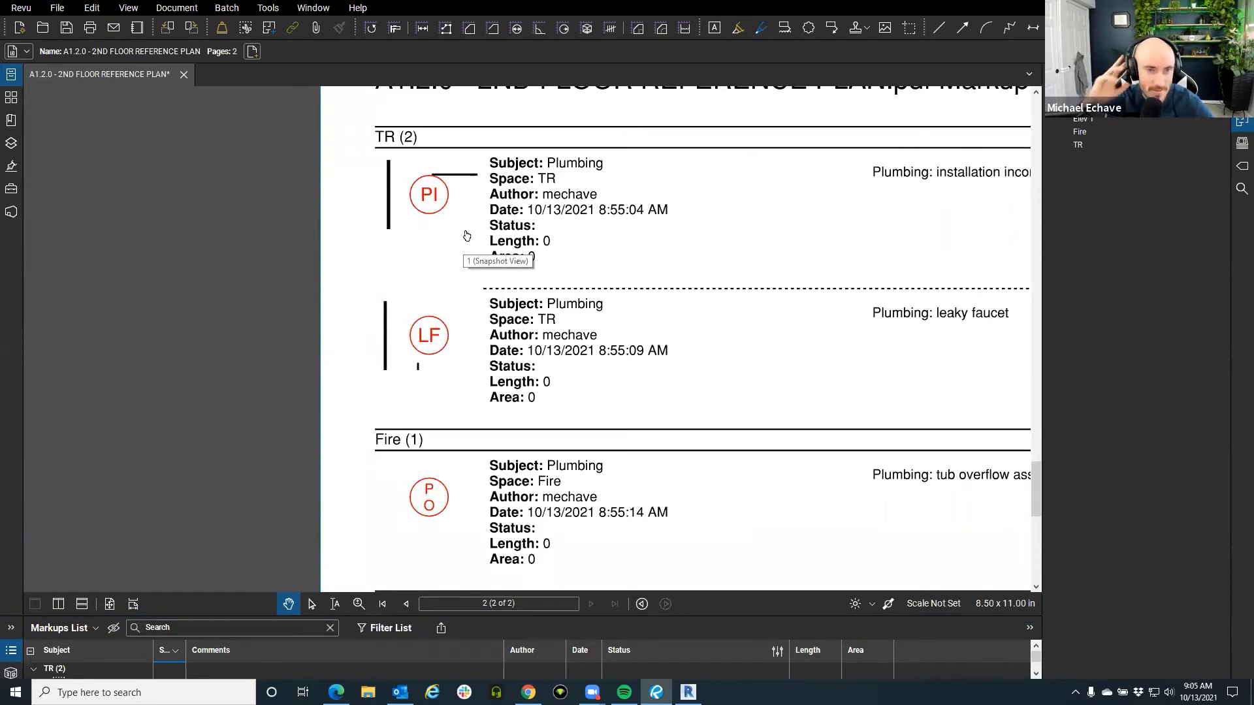
{"action": "scroll", "coordinate": [466, 235], "scroll_direction": "down", "scroll_amount": 2}
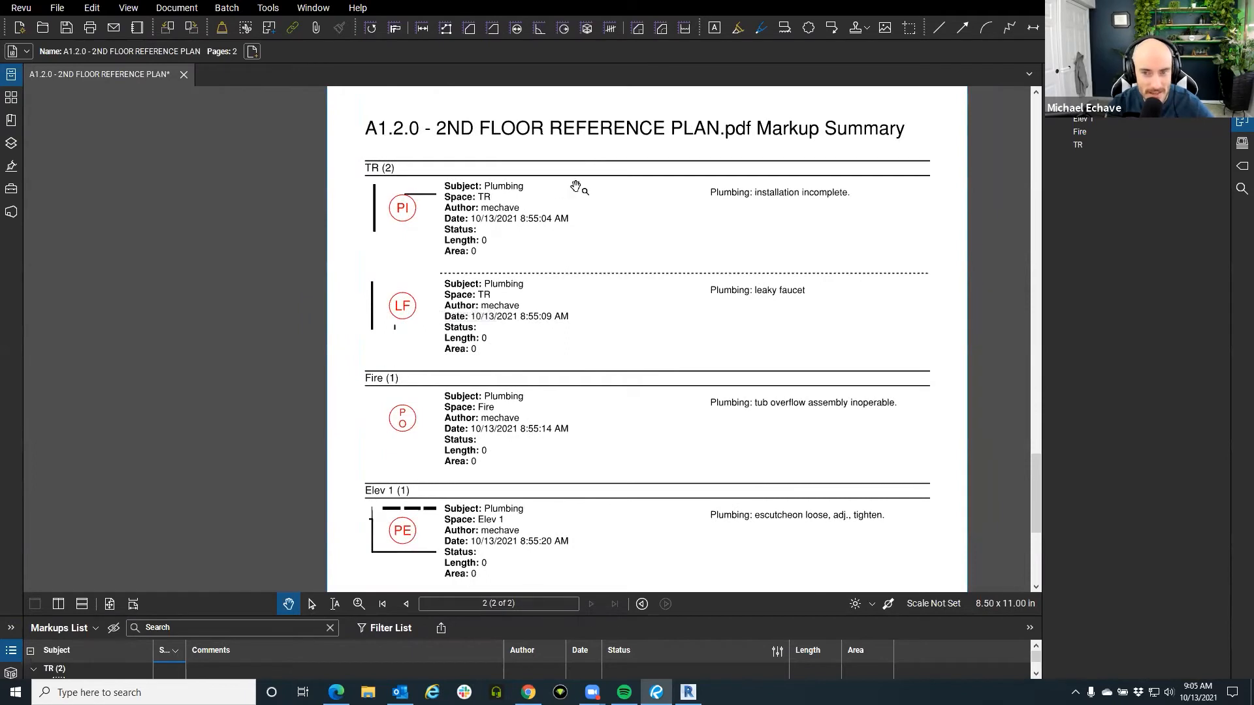
{"action": "left_click_drag", "start_coordinate": [622, 329], "coordinate": [616, 260]}
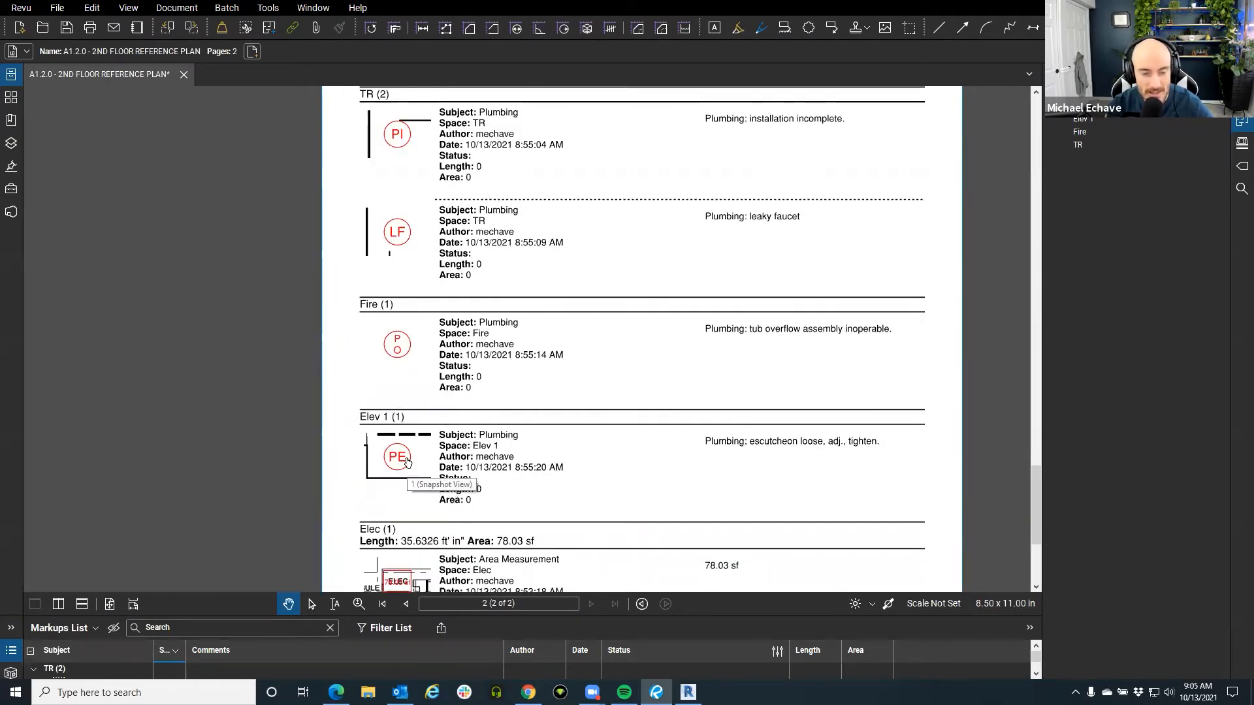
{"action": "left_click", "coordinate": [406, 462]}
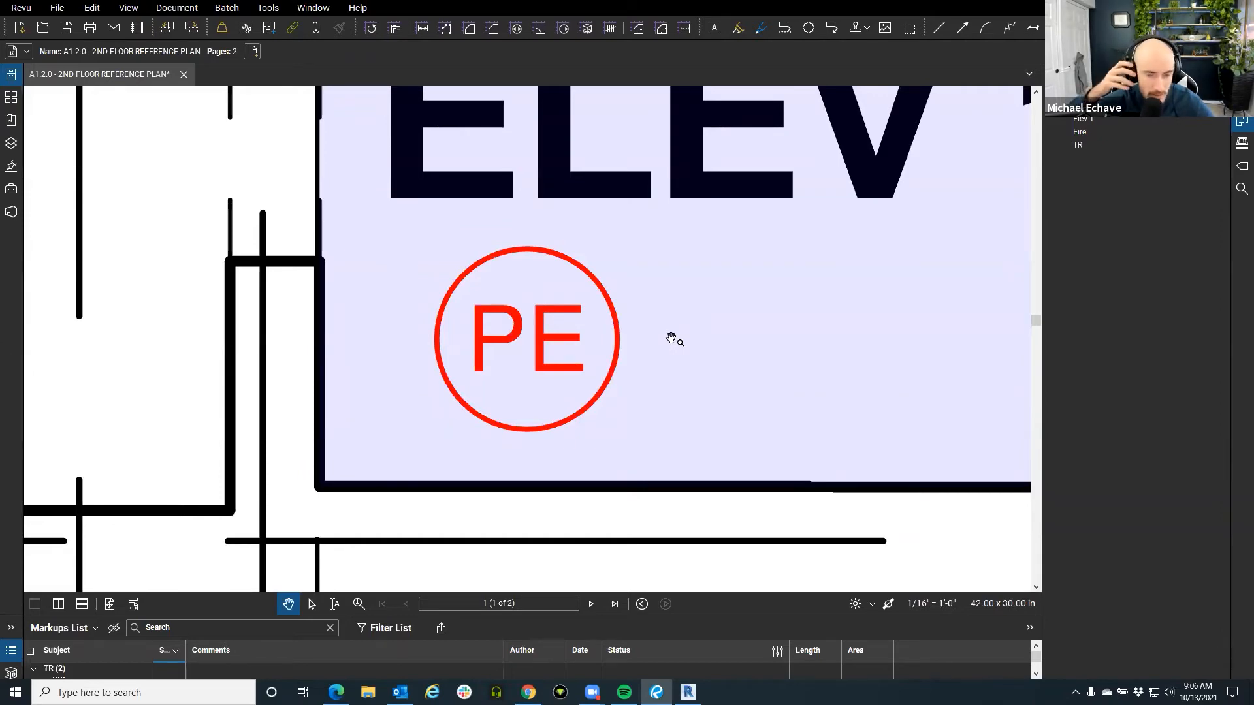
Zoom out, centre the TR, FIRE and ELEV 1 rooms, and collapse the Markups List.
{"action": "scroll", "coordinate": [643, 338], "scroll_direction": "down", "scroll_amount": 3}
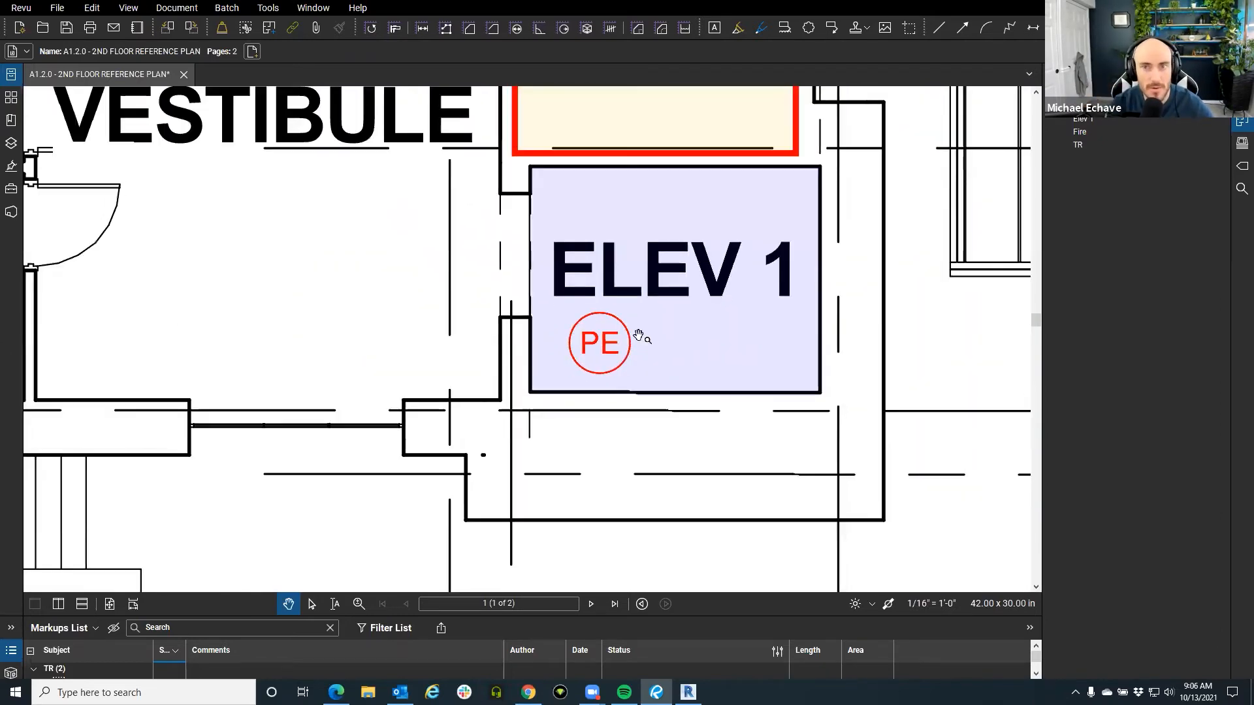
{"action": "scroll", "coordinate": [537, 315], "scroll_direction": "down", "scroll_amount": 3}
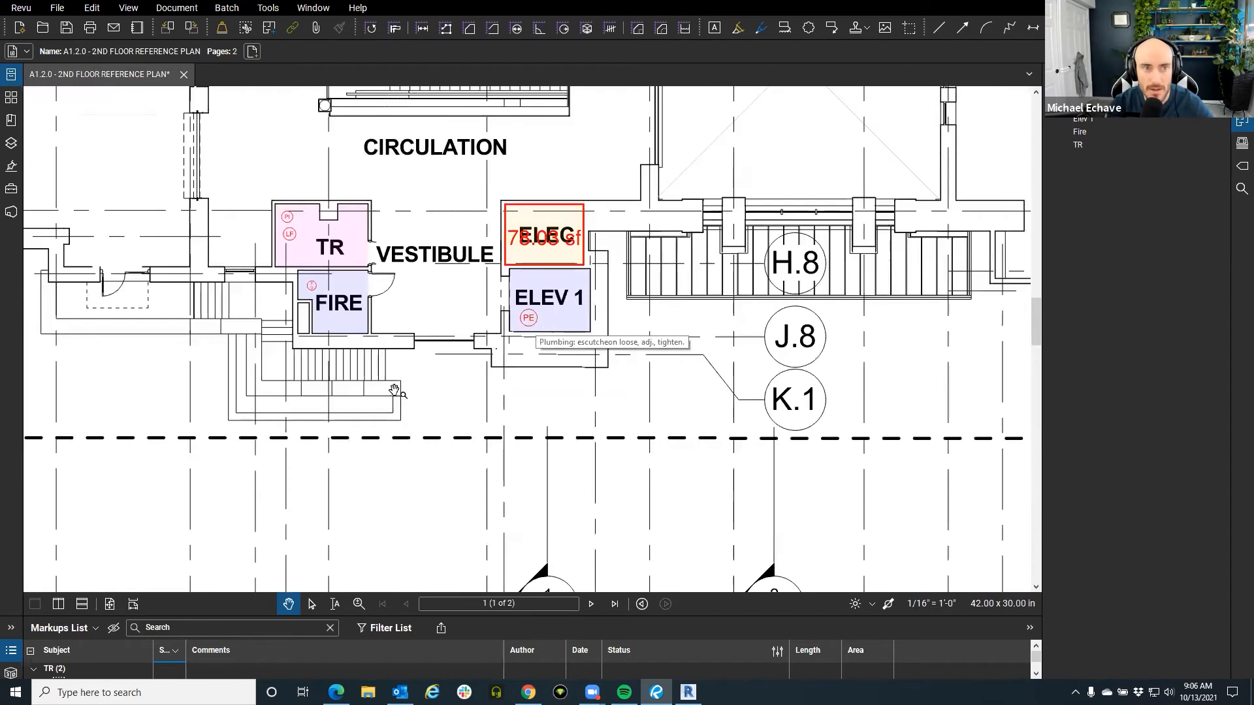
{"action": "left_click_drag", "start_coordinate": [387, 392], "coordinate": [456, 394]}
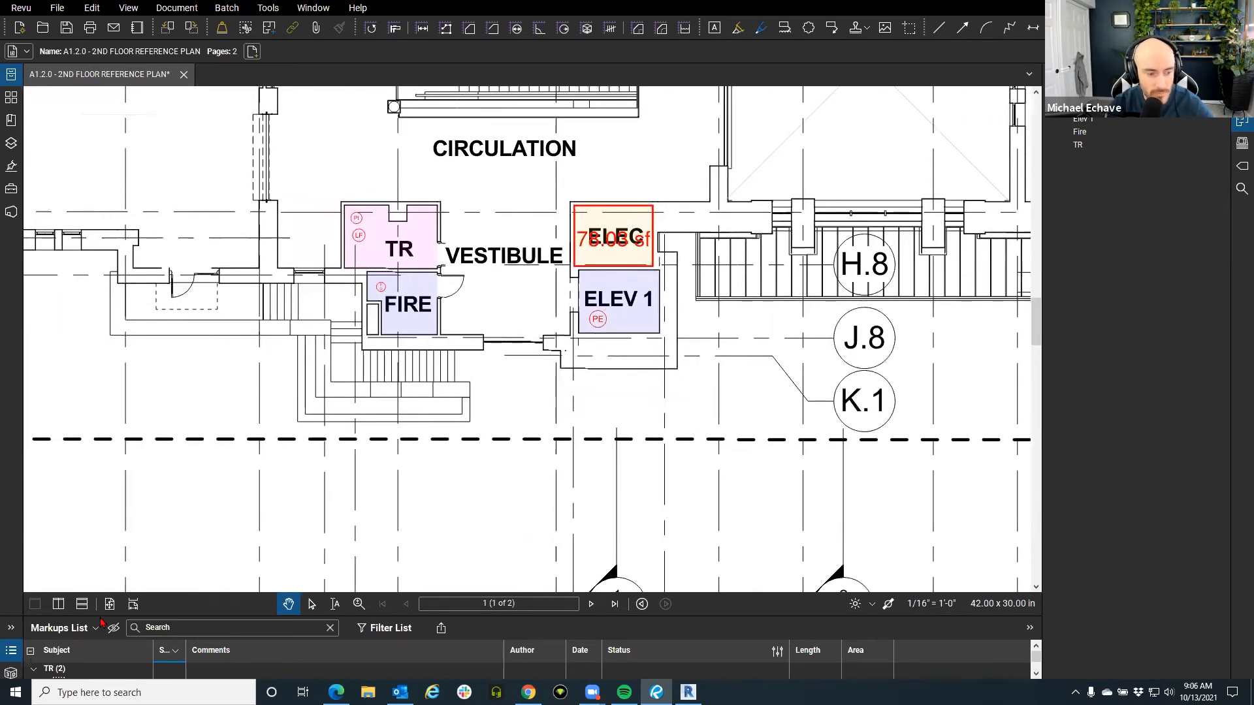
{"action": "left_click", "coordinate": [11, 651]}
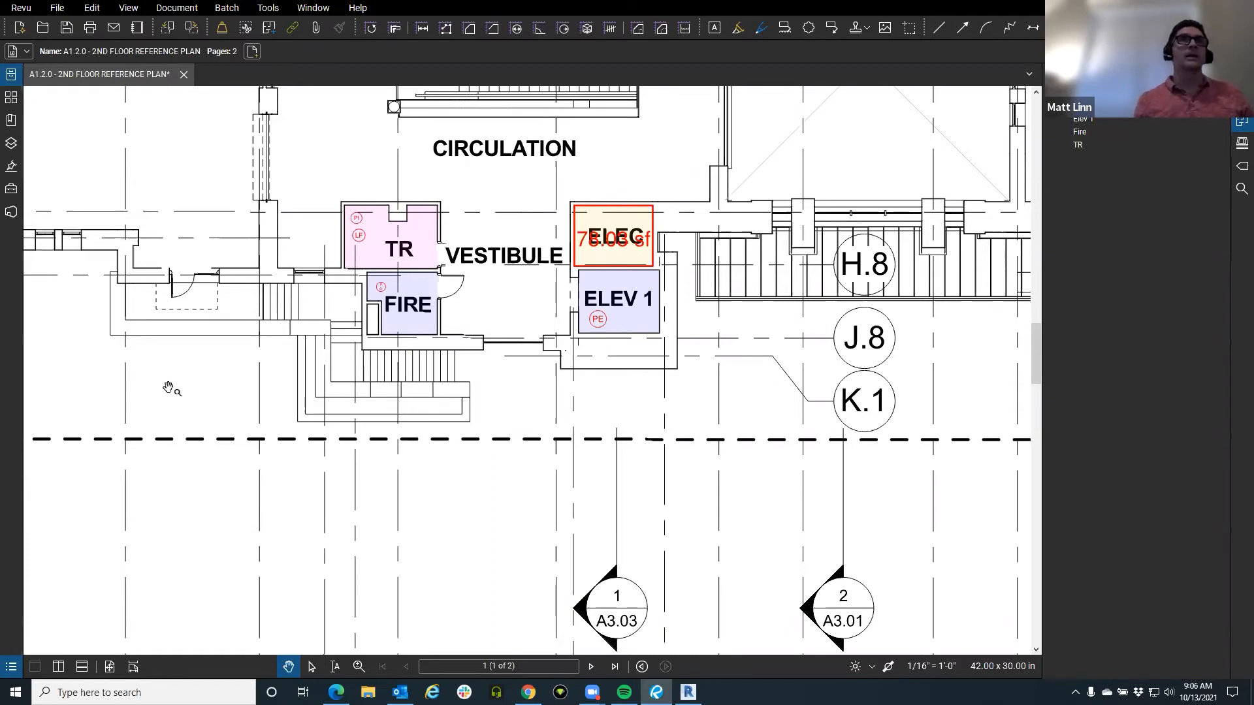
Place the Assigned_Discipline stamp on the plan, leaving its form fields blank.
{"action": "left_click", "coordinate": [267, 8]}
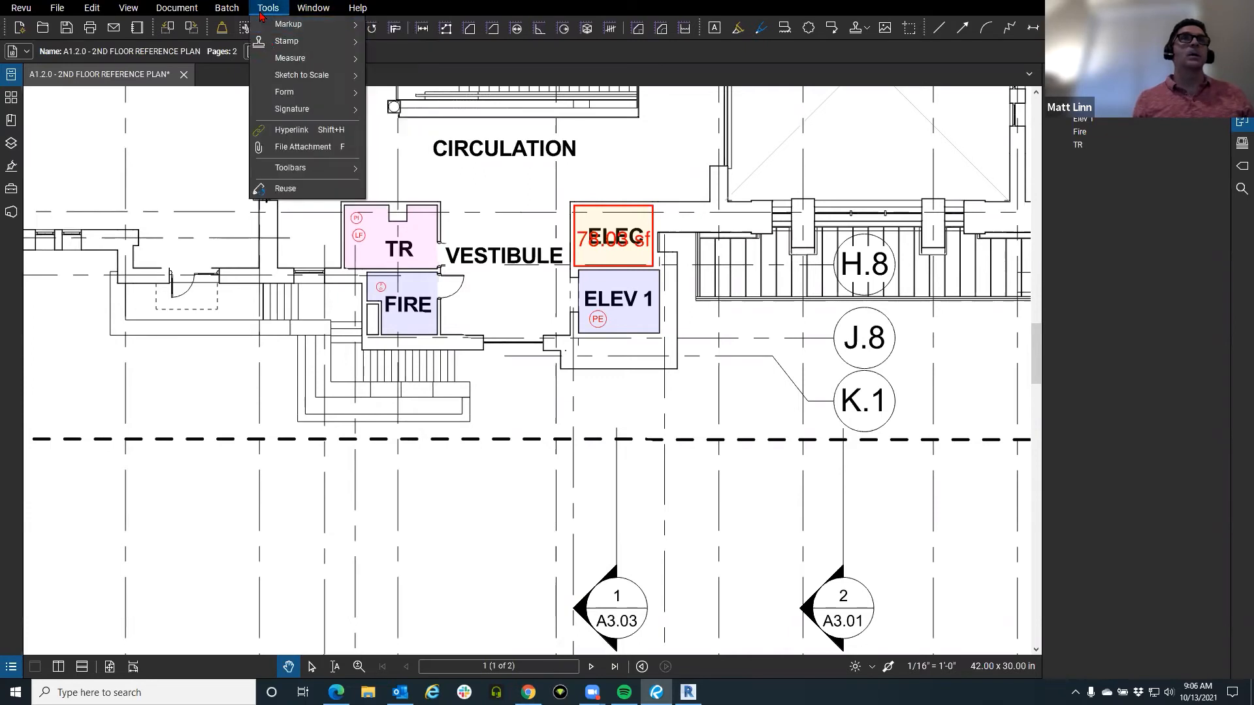
{"action": "mouse_move", "coordinate": [297, 41]}
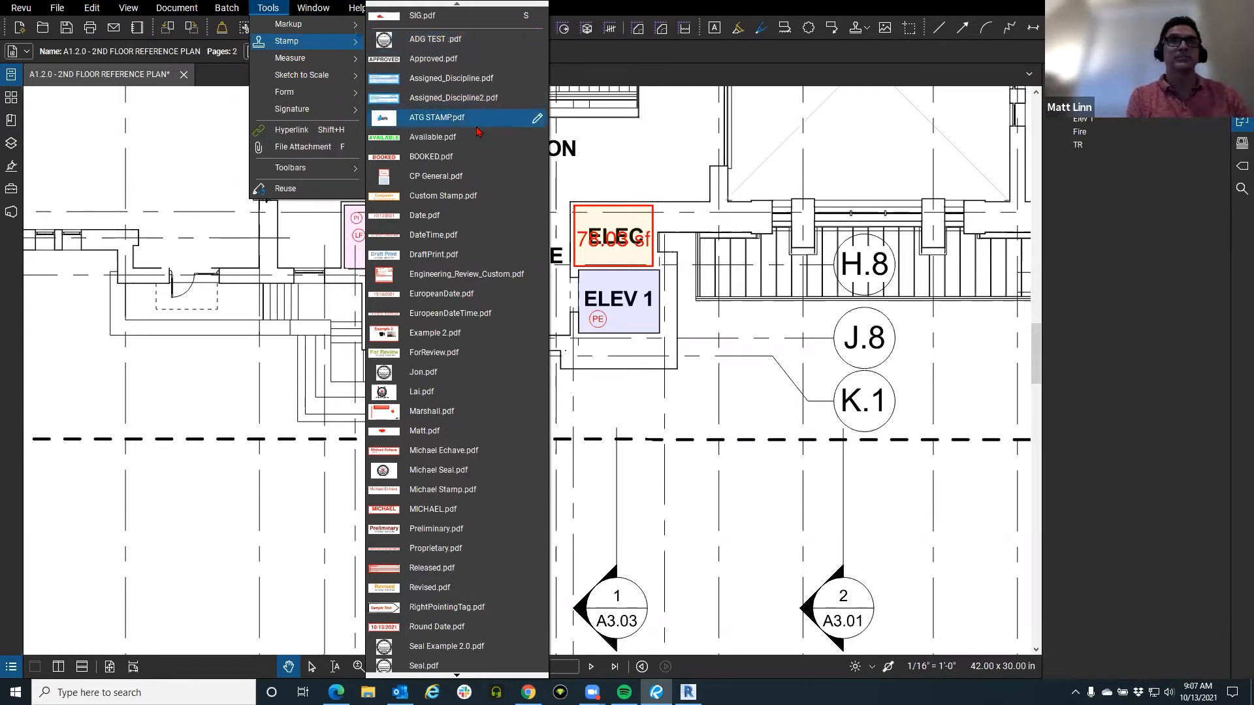
{"action": "left_click", "coordinate": [438, 85]}
{"action": "left_click", "coordinate": [523, 316]}
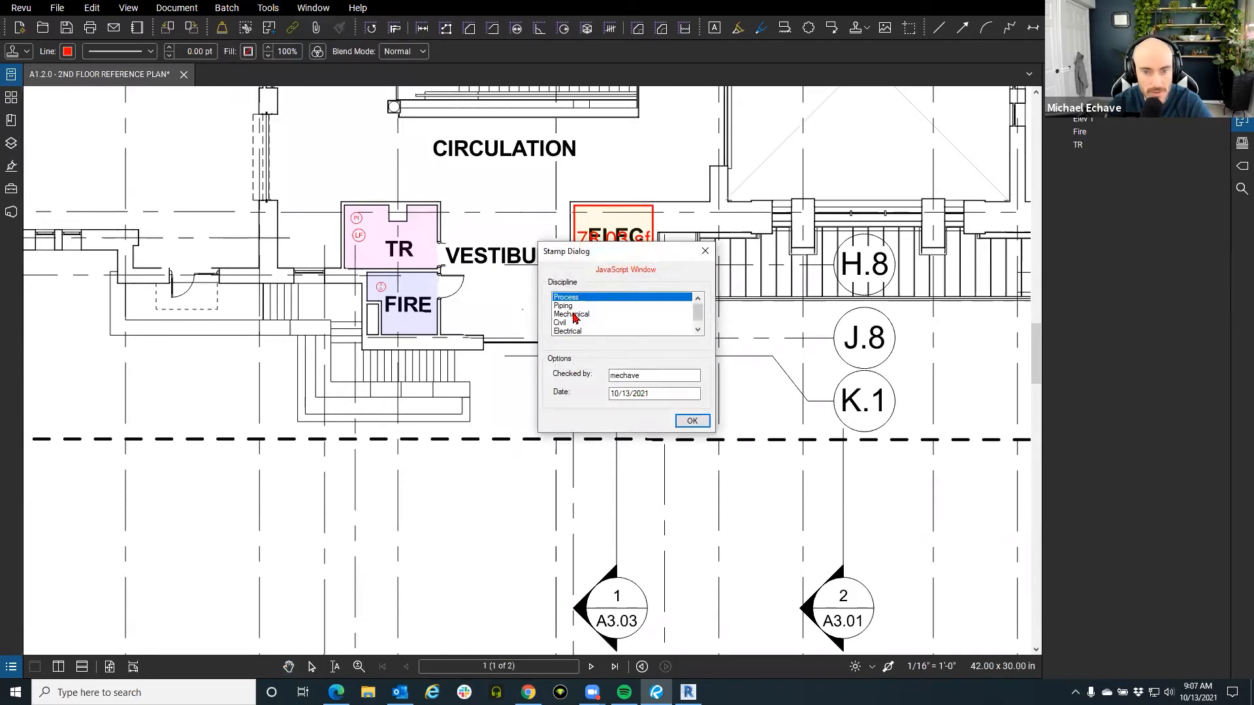
{"action": "left_click", "coordinate": [705, 251]}
Pick the Submittal_Project2 stamp from the Tools > Stamp list.
{"action": "left_click", "coordinate": [273, 8]}
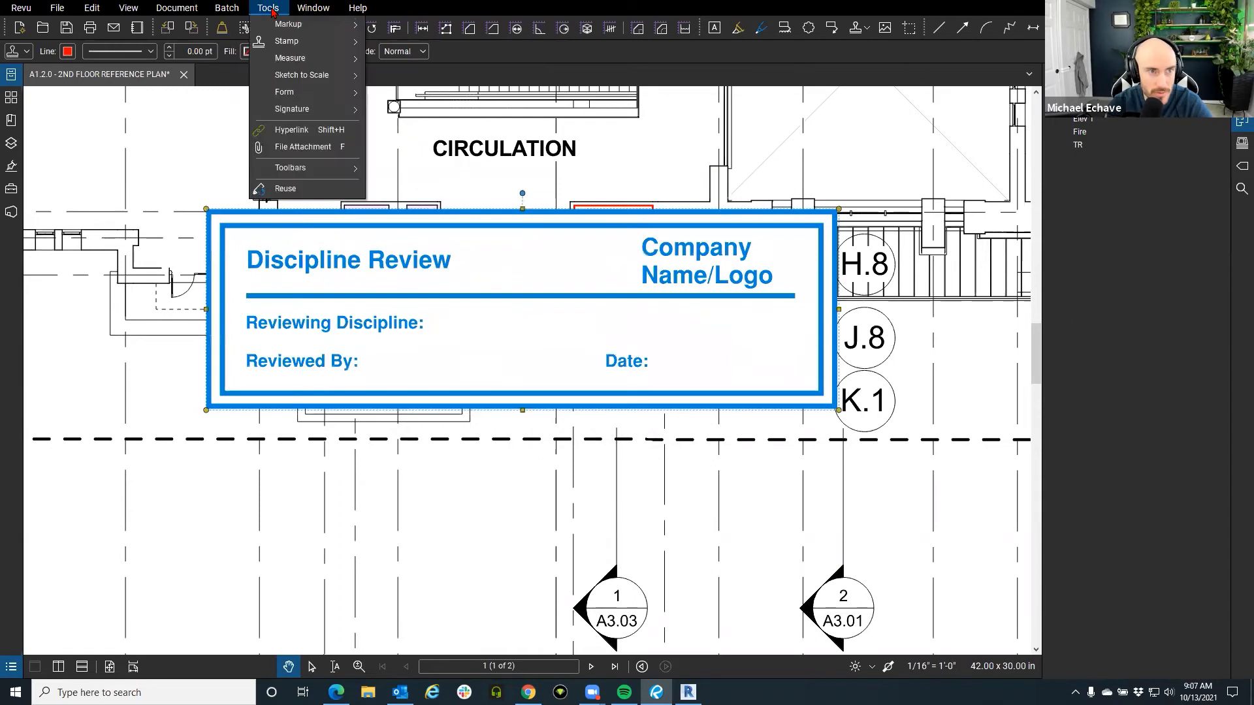
{"action": "mouse_move", "coordinate": [307, 41]}
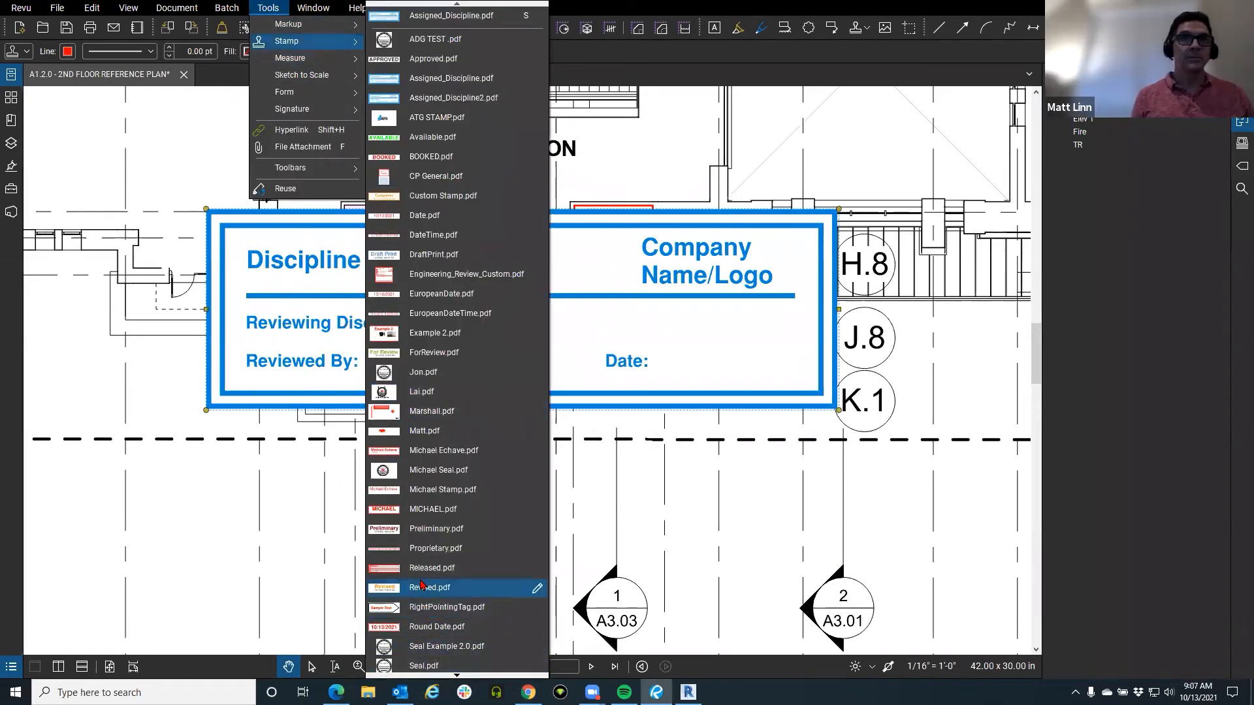
{"action": "mouse_move", "coordinate": [448, 680]}
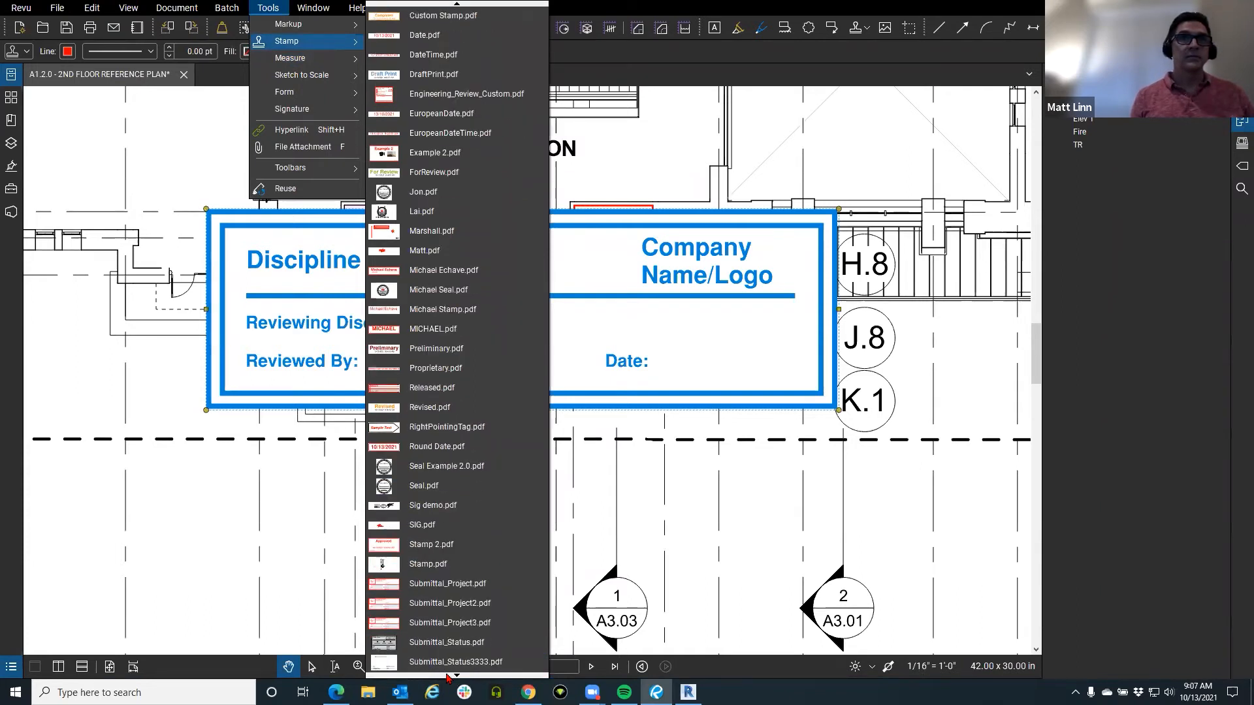
{"action": "left_click", "coordinate": [426, 583]}
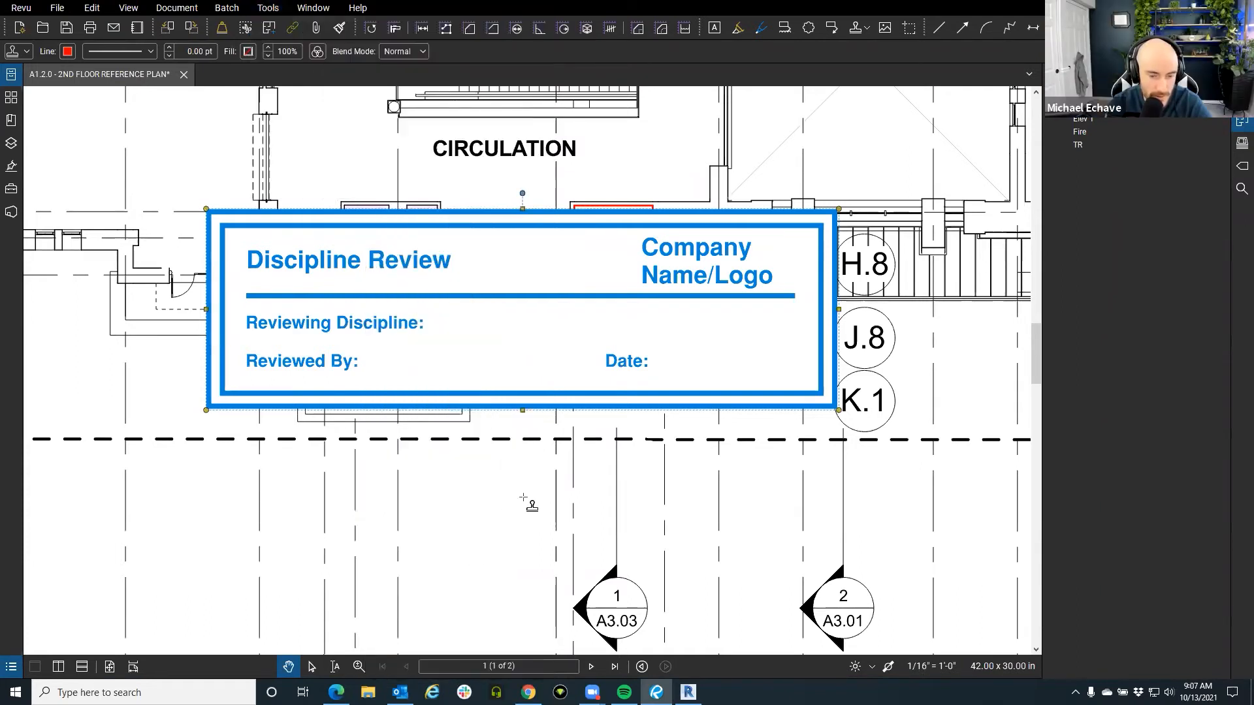
{"action": "scroll", "coordinate": [507, 518], "scroll_direction": "down", "scroll_amount": 5}
{"action": "scroll", "coordinate": [699, 498], "scroll_direction": "up", "scroll_amount": 5}
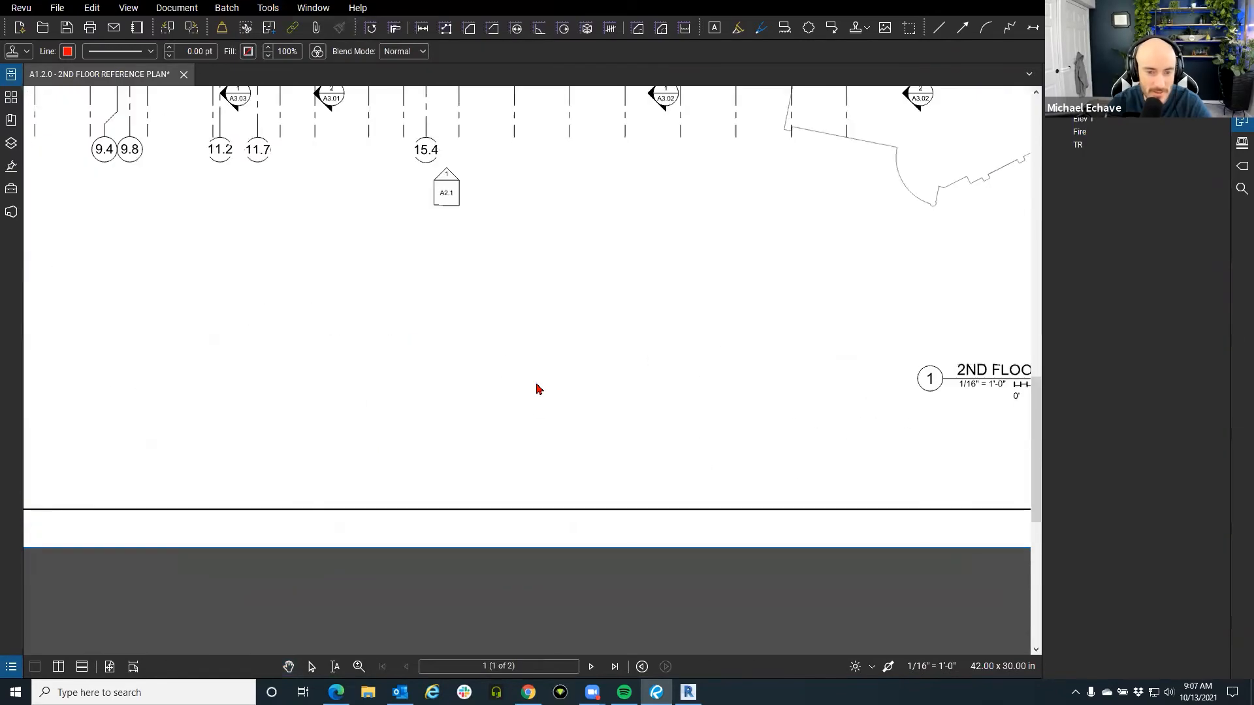
Place the Submittal_Project2 stamp below the gridline bubbles and close its Stamp Dialog.
{"action": "left_click", "coordinate": [536, 386]}
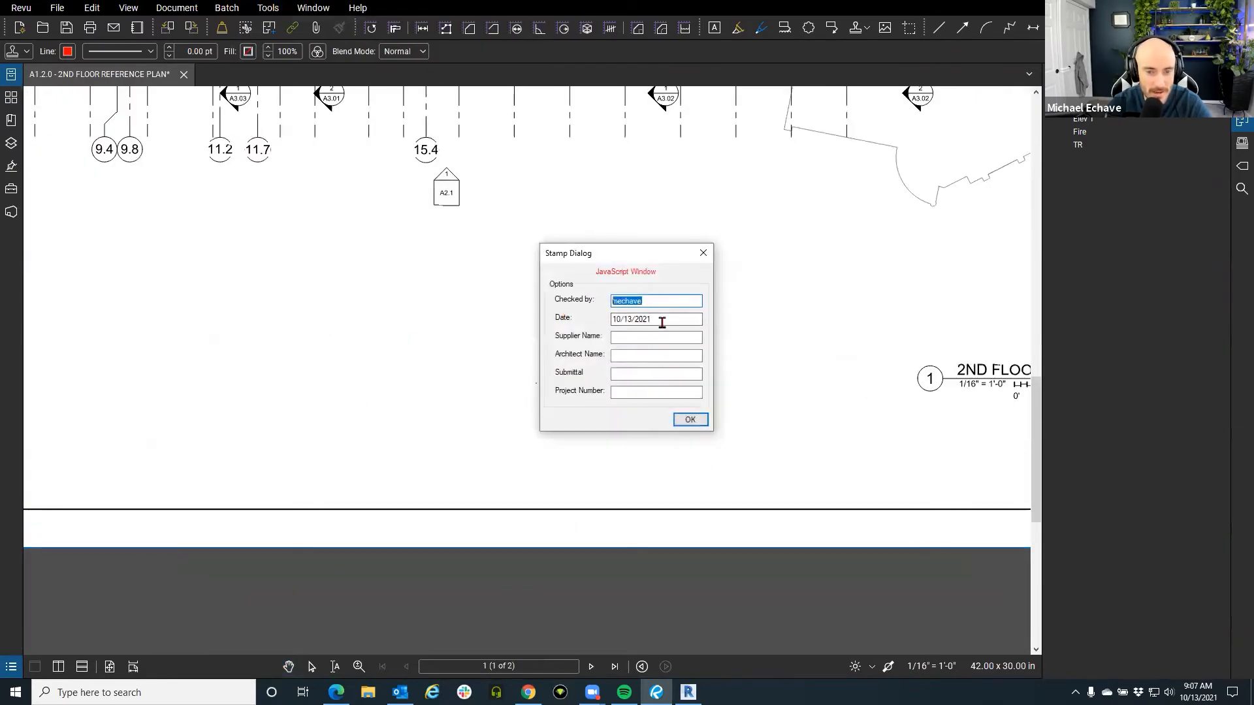
{"action": "left_click", "coordinate": [620, 357]}
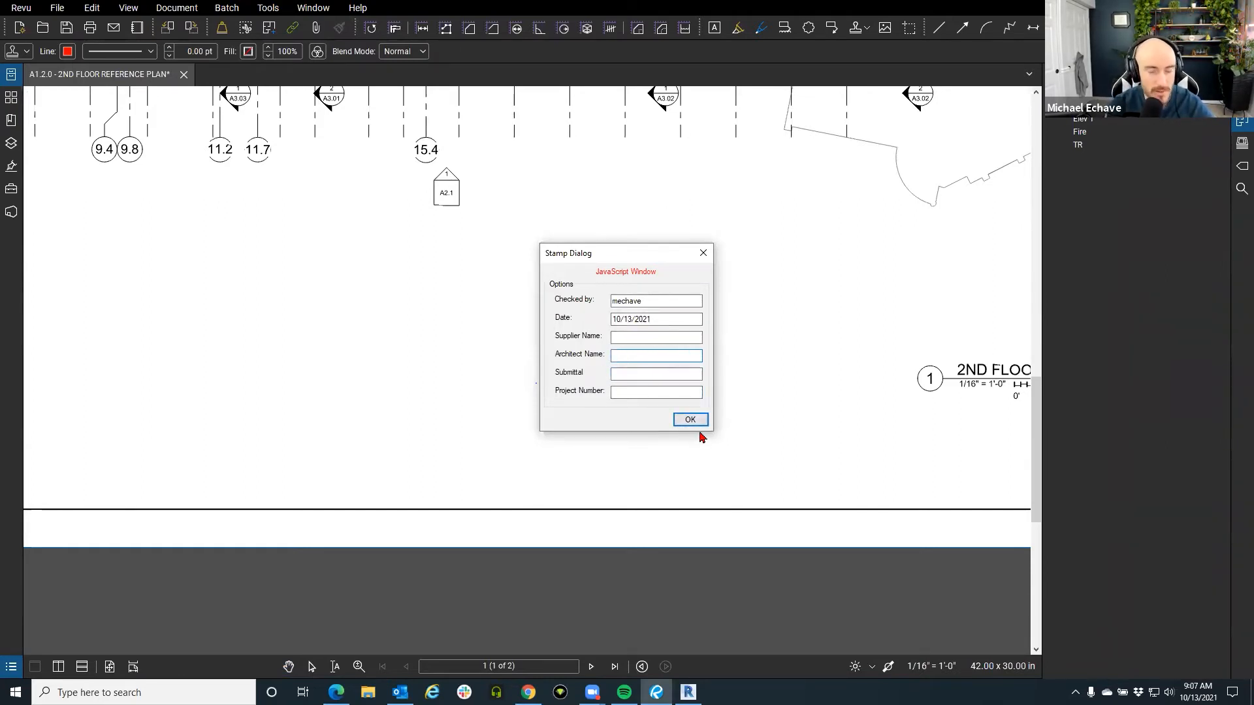
{"action": "left_click", "coordinate": [704, 253]}
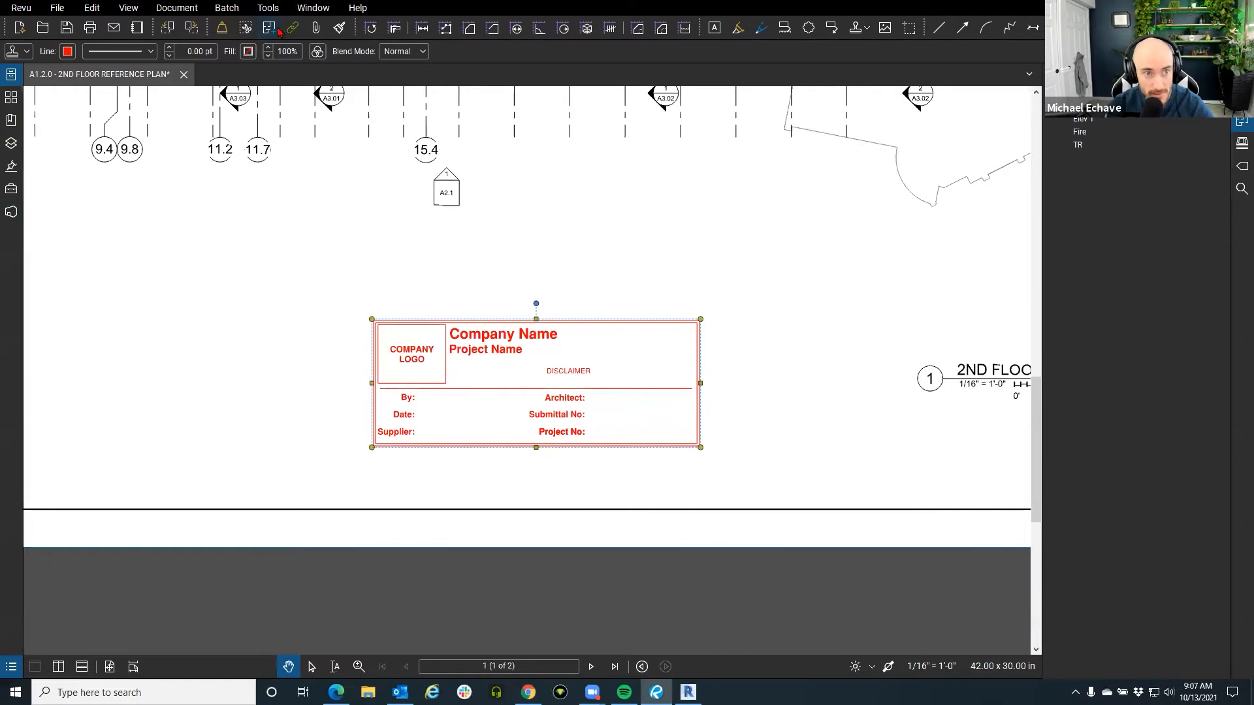
{"action": "left_click", "coordinate": [308, 11]}
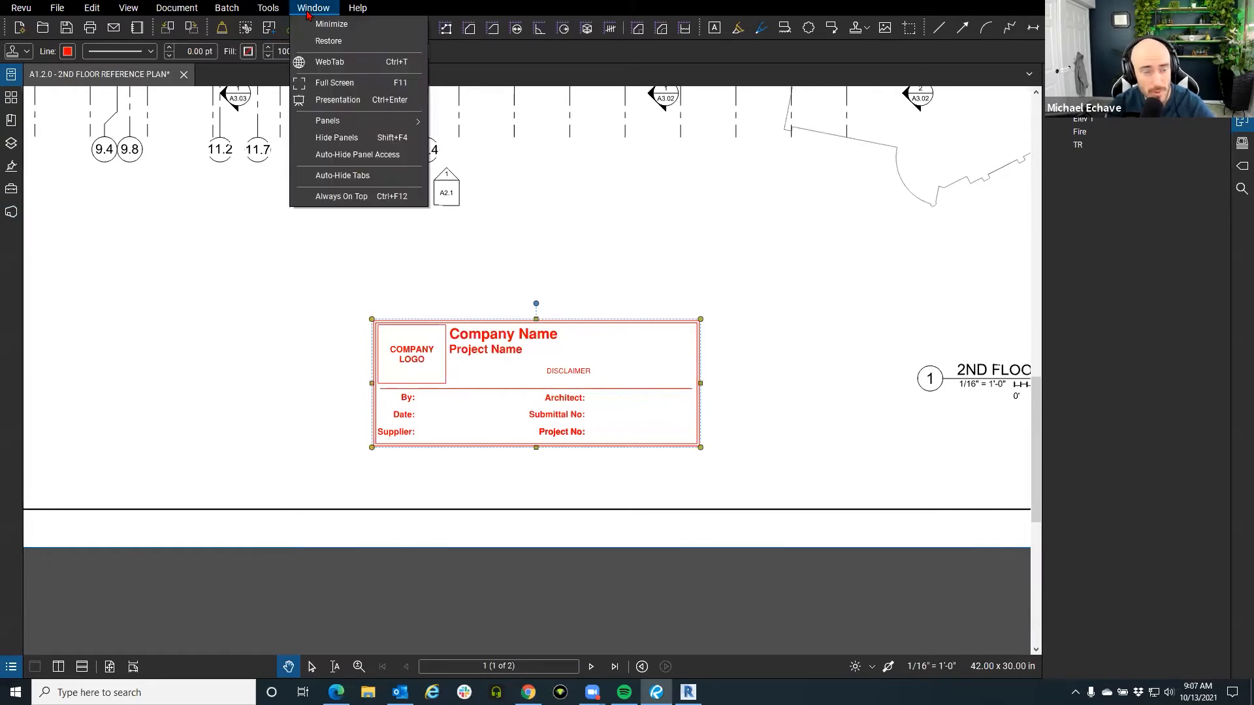
In a WebTab, load the Revu Custom Libraries page and view its Plumbing and Architecture / Landscape tool sets.
{"action": "left_click", "coordinate": [329, 61]}
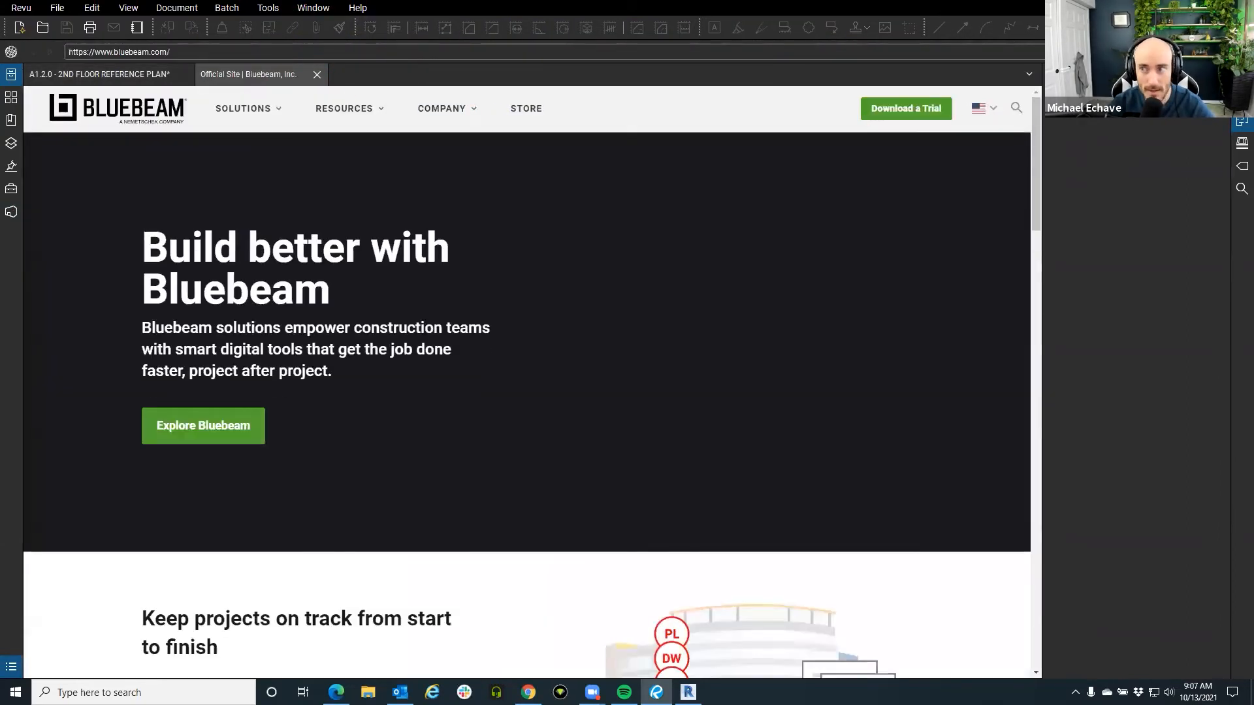
{"action": "left_click", "coordinate": [1110, 95]}
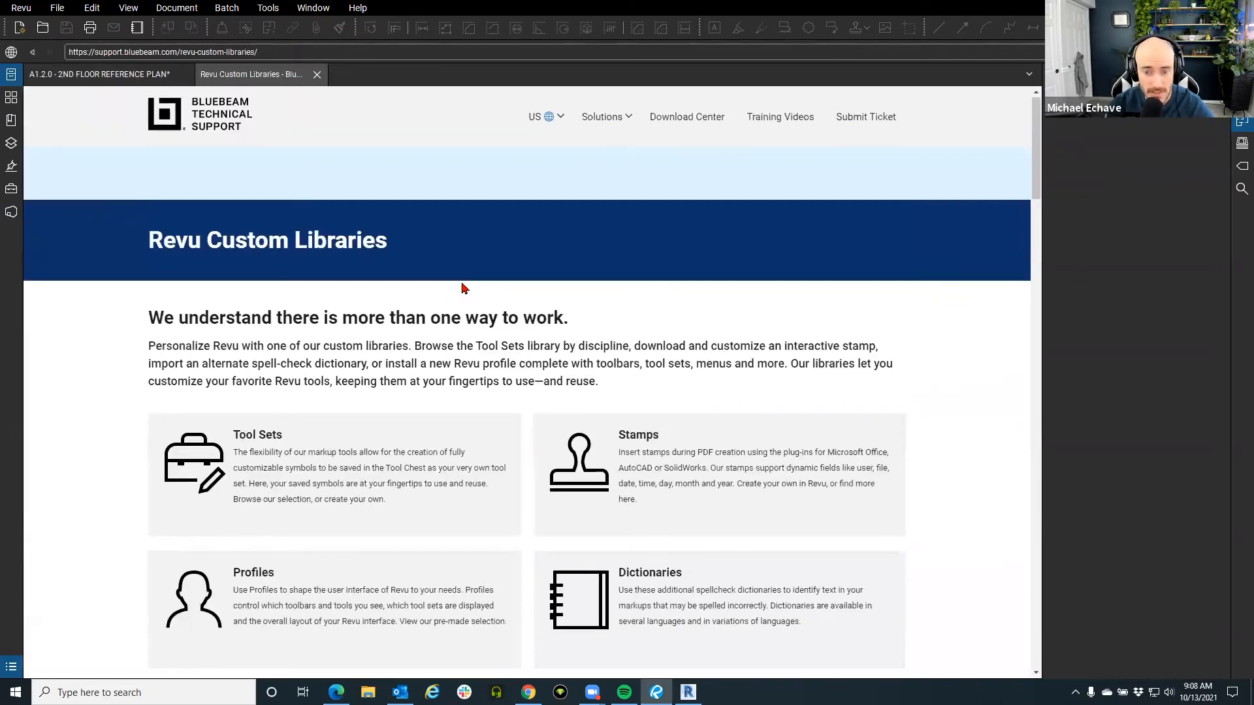
{"action": "scroll", "coordinate": [465, 285], "scroll_direction": "down", "scroll_amount": 10}
{"action": "scroll", "coordinate": [233, 409], "scroll_direction": "up", "scroll_amount": 3}
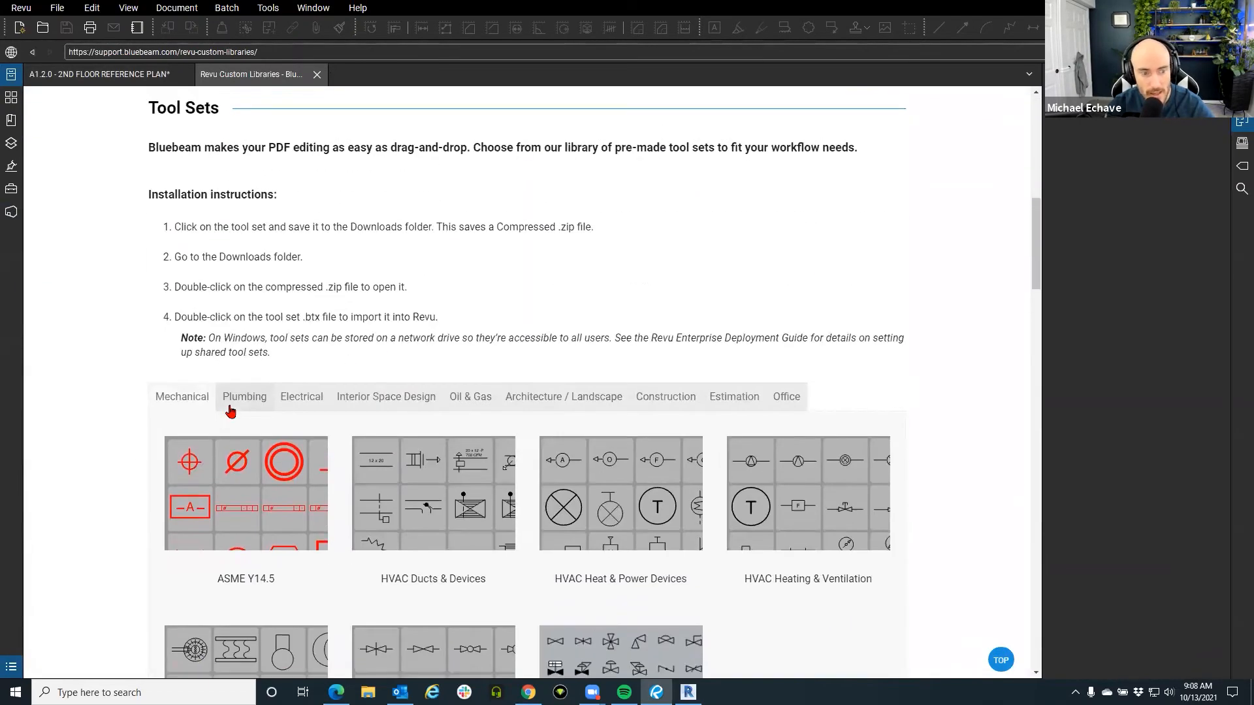
{"action": "scroll", "coordinate": [241, 283], "scroll_direction": "down", "scroll_amount": 2}
{"action": "left_click", "coordinate": [247, 273]}
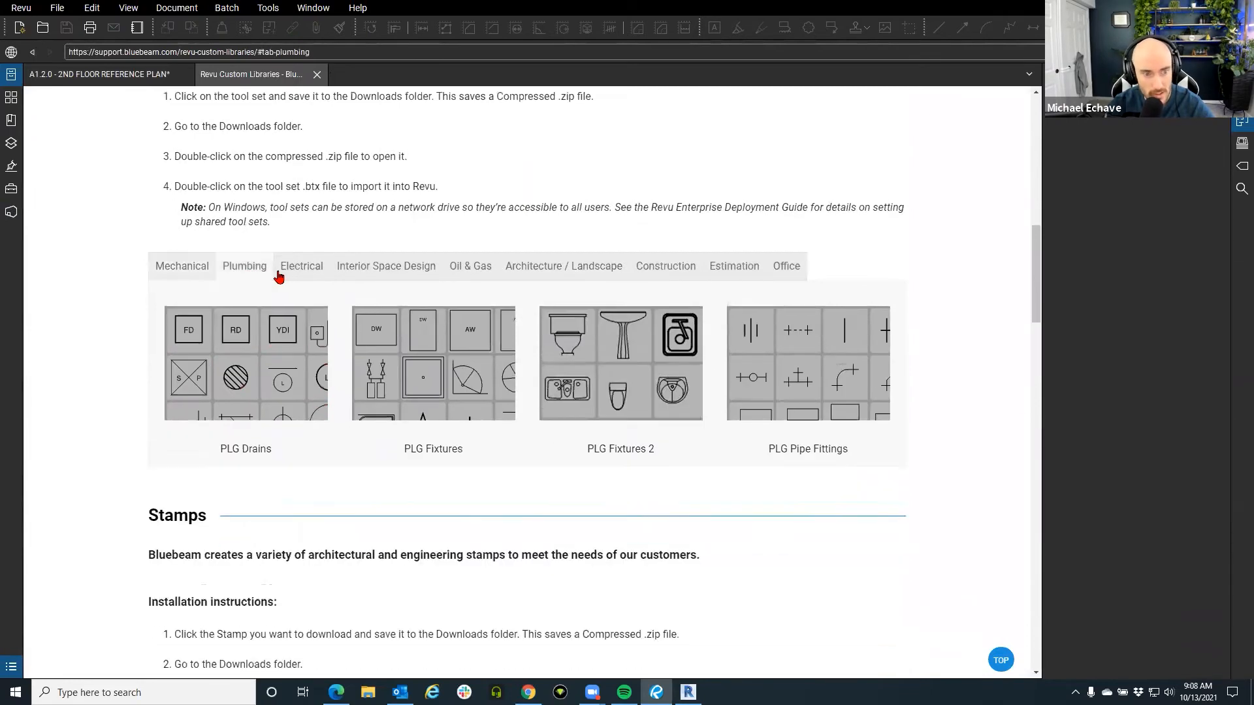
{"action": "left_click", "coordinate": [565, 268]}
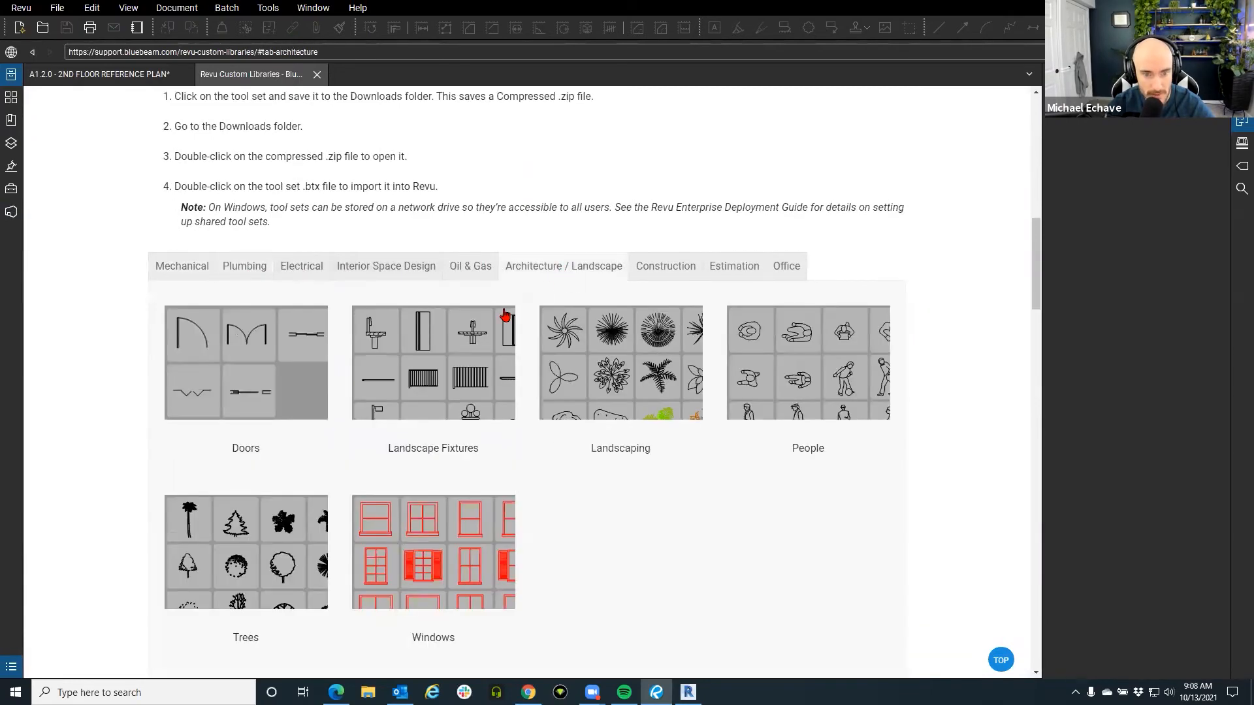
{"action": "scroll", "coordinate": [507, 317], "scroll_direction": "down", "scroll_amount": 2}
{"action": "scroll", "coordinate": [580, 317], "scroll_direction": "up", "scroll_amount": 1}
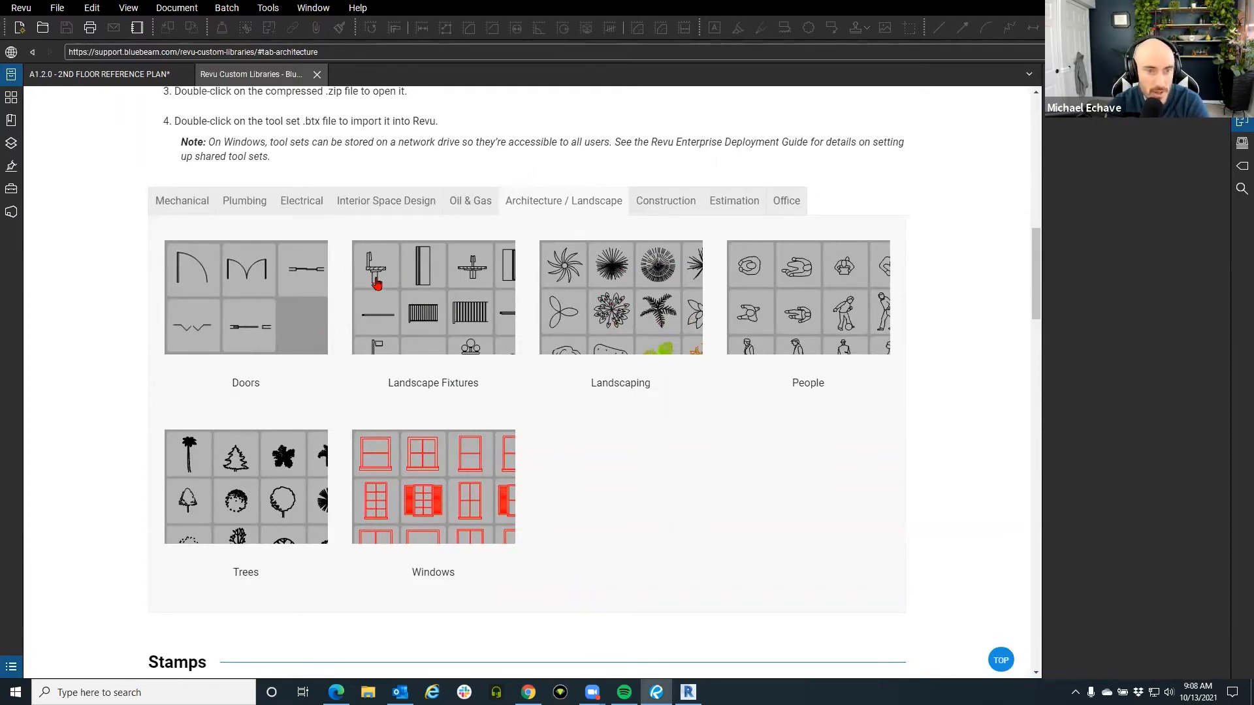
Select the page address, scroll down to the Interactive Stamps, and switch to Chrome.
{"action": "left_click_drag", "start_coordinate": [352, 57], "coordinate": [64, 57]}
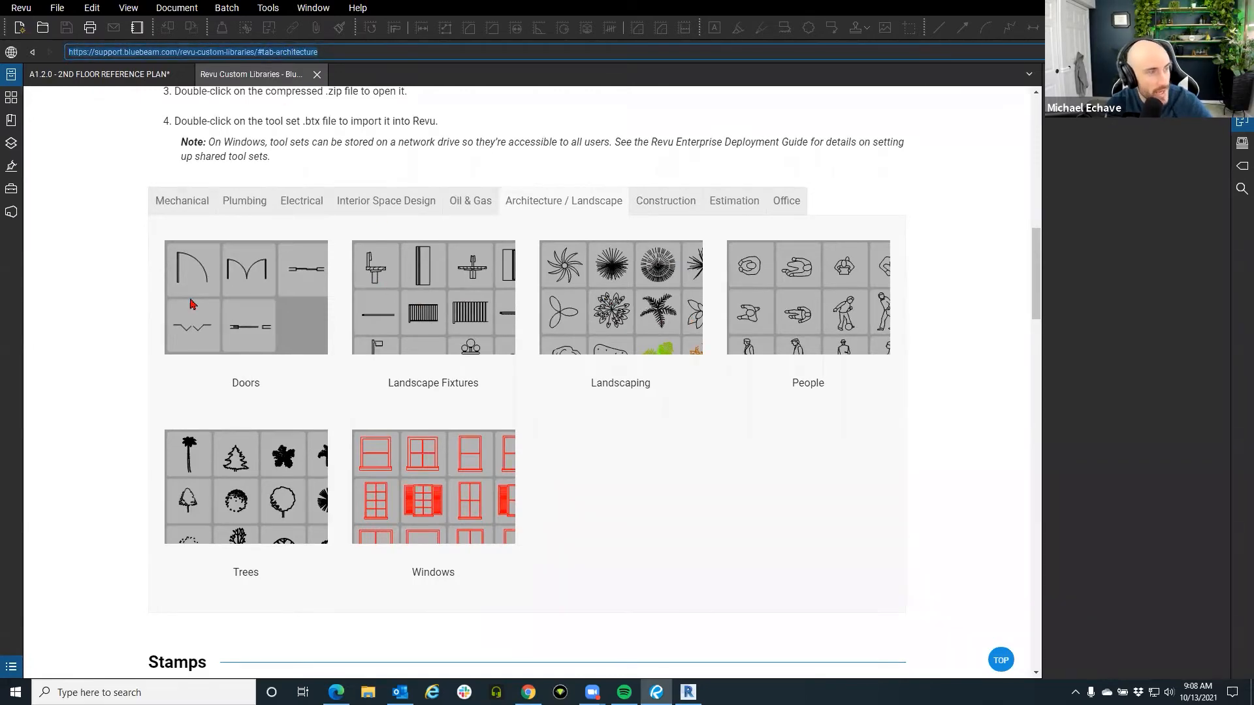
{"action": "scroll", "coordinate": [575, 442], "scroll_direction": "down", "scroll_amount": 10}
{"action": "scroll", "coordinate": [572, 443], "scroll_direction": "down", "scroll_amount": 6}
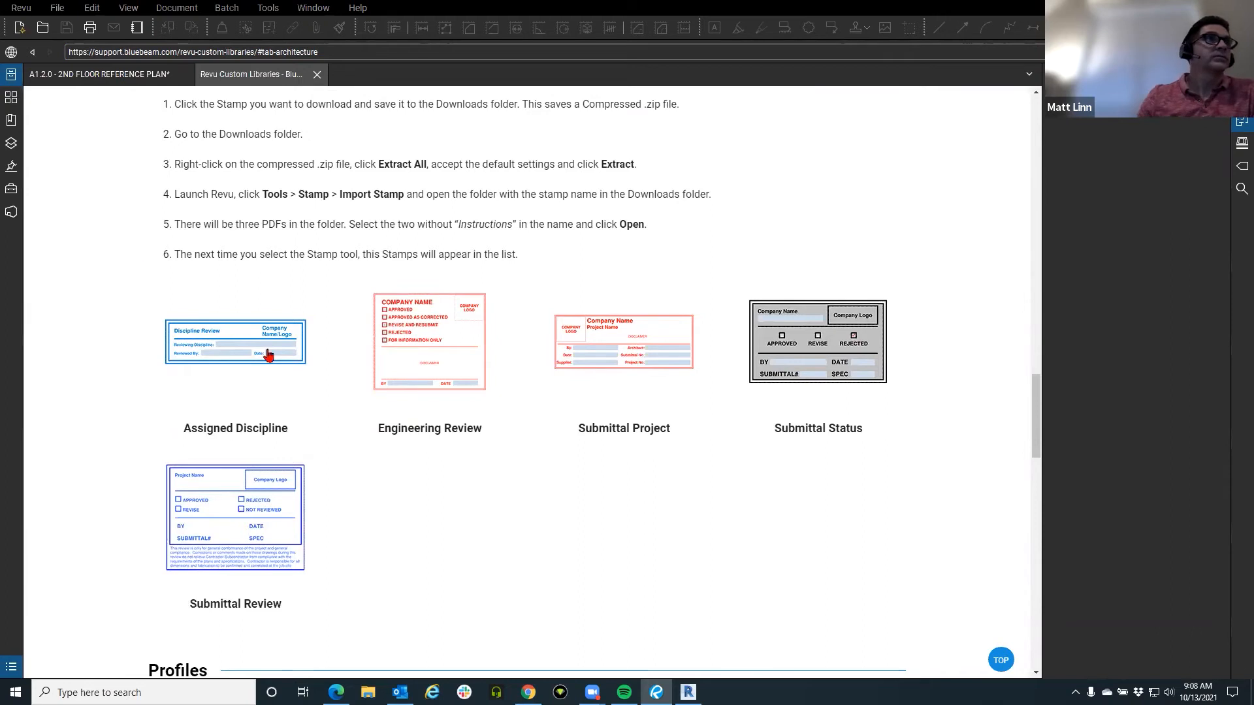
{"action": "right_click", "coordinate": [513, 545]}
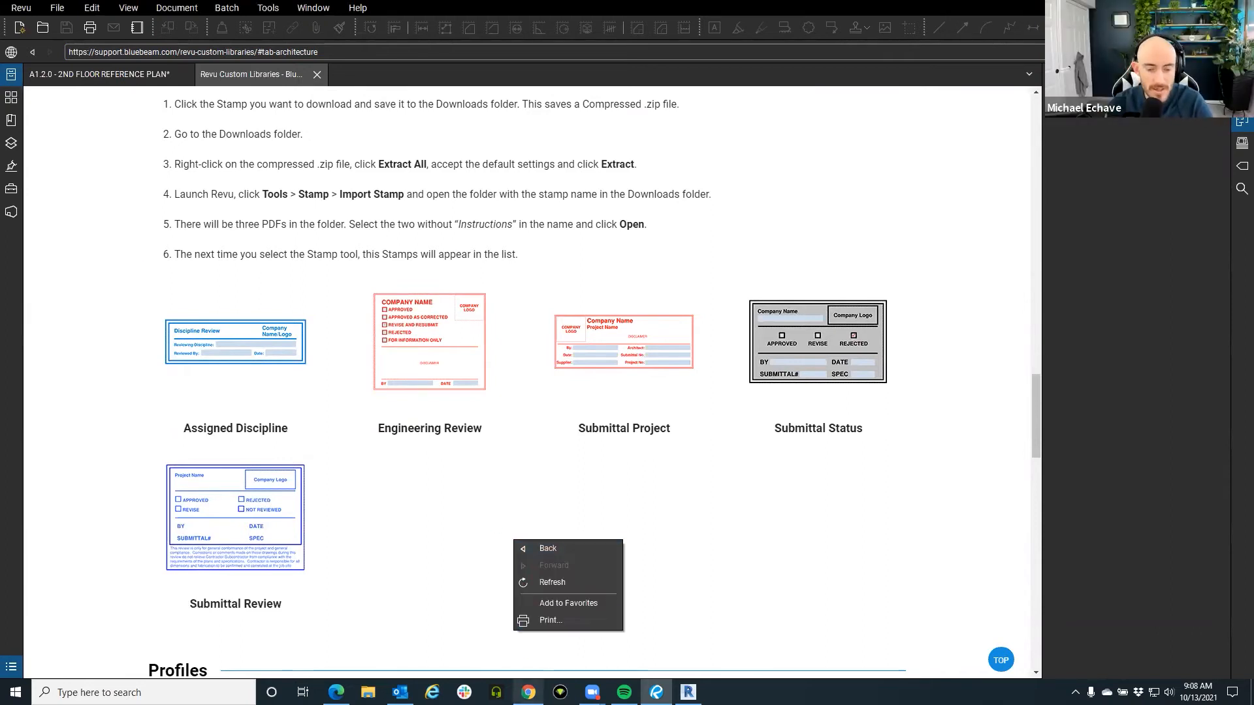
{"action": "left_click", "coordinate": [562, 621]}
In a new Chrome window, go to YouTube subscriptions and the ATG USA channel.
{"action": "right_click", "coordinate": [528, 692]}
{"action": "left_click", "coordinate": [492, 574]}
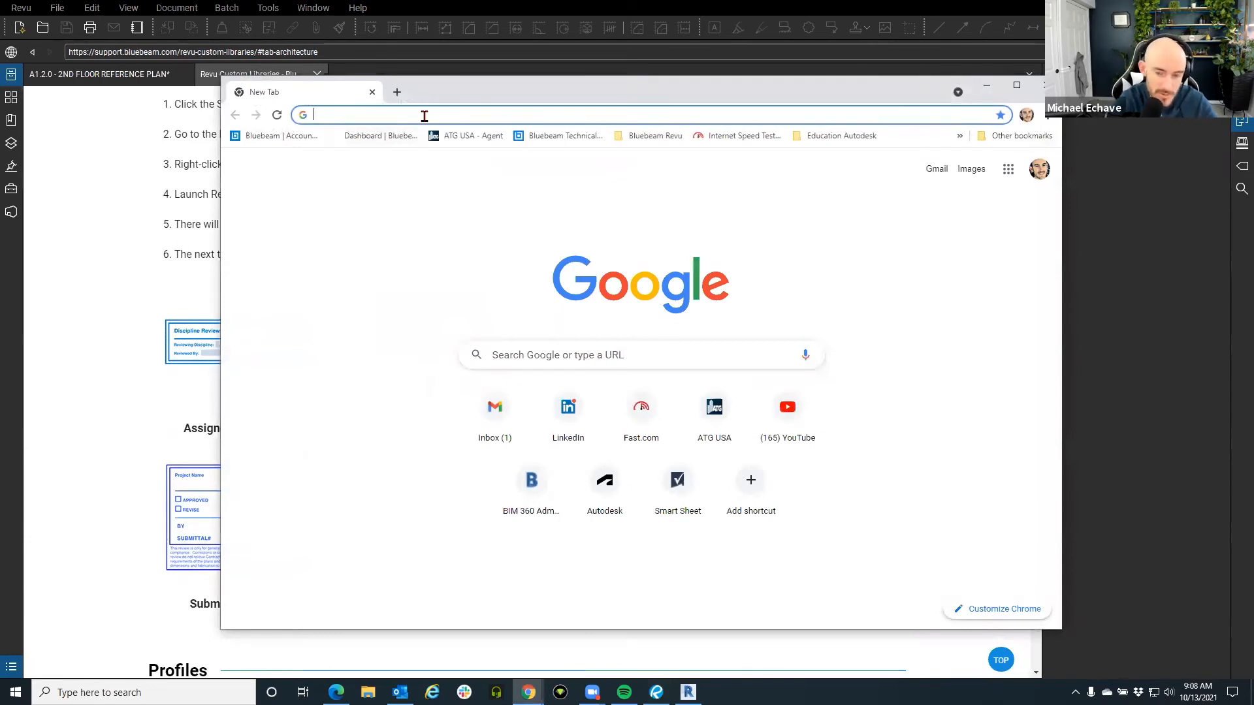
{"action": "left_click", "coordinate": [783, 411]}
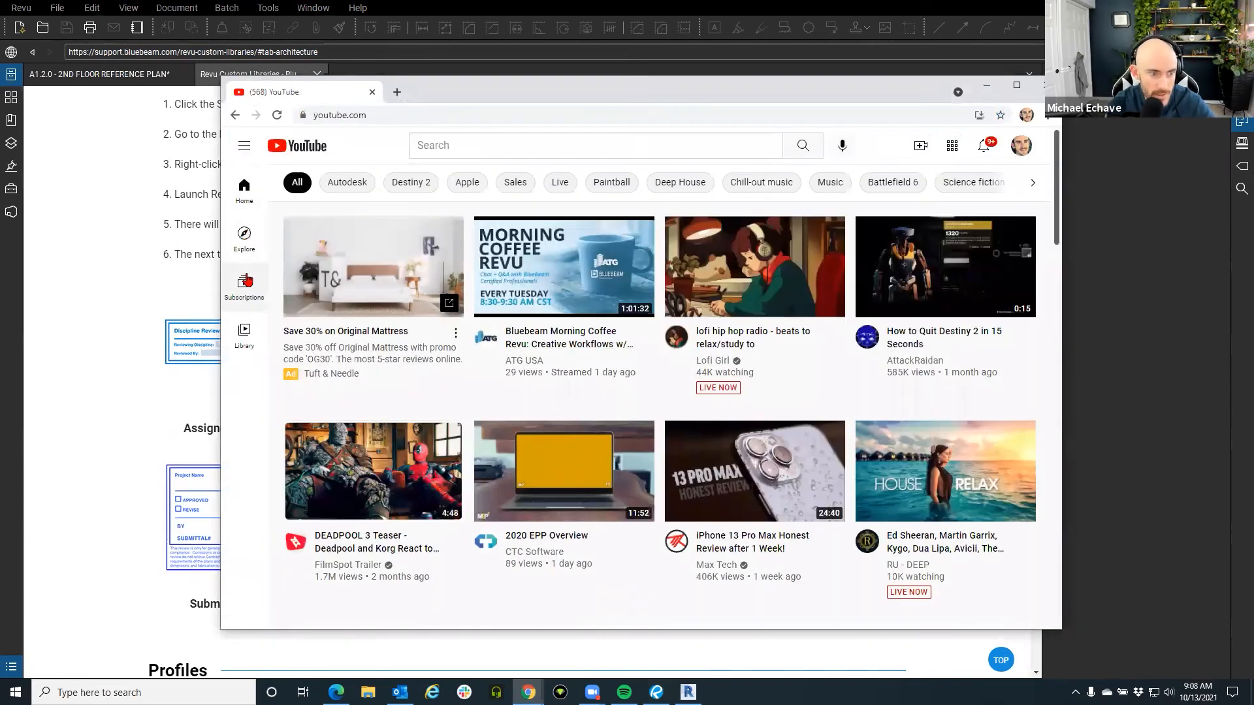
{"action": "left_click", "coordinate": [246, 279]}
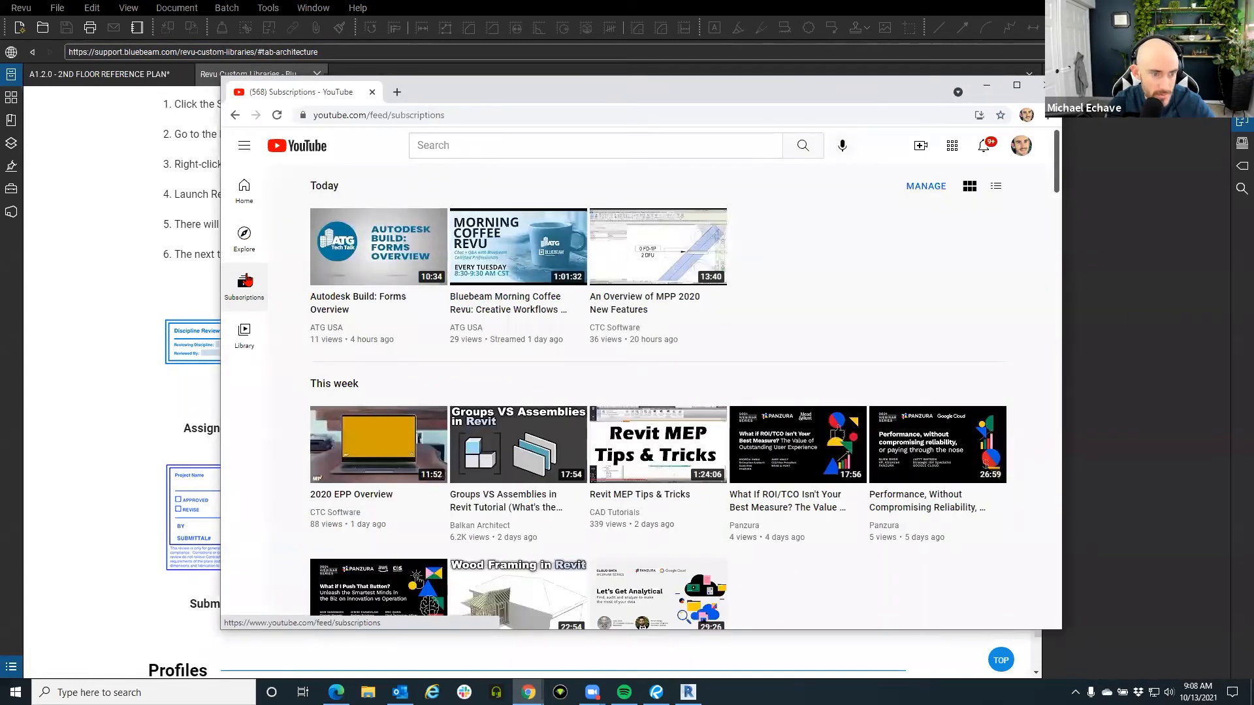
{"action": "left_click", "coordinate": [243, 147]}
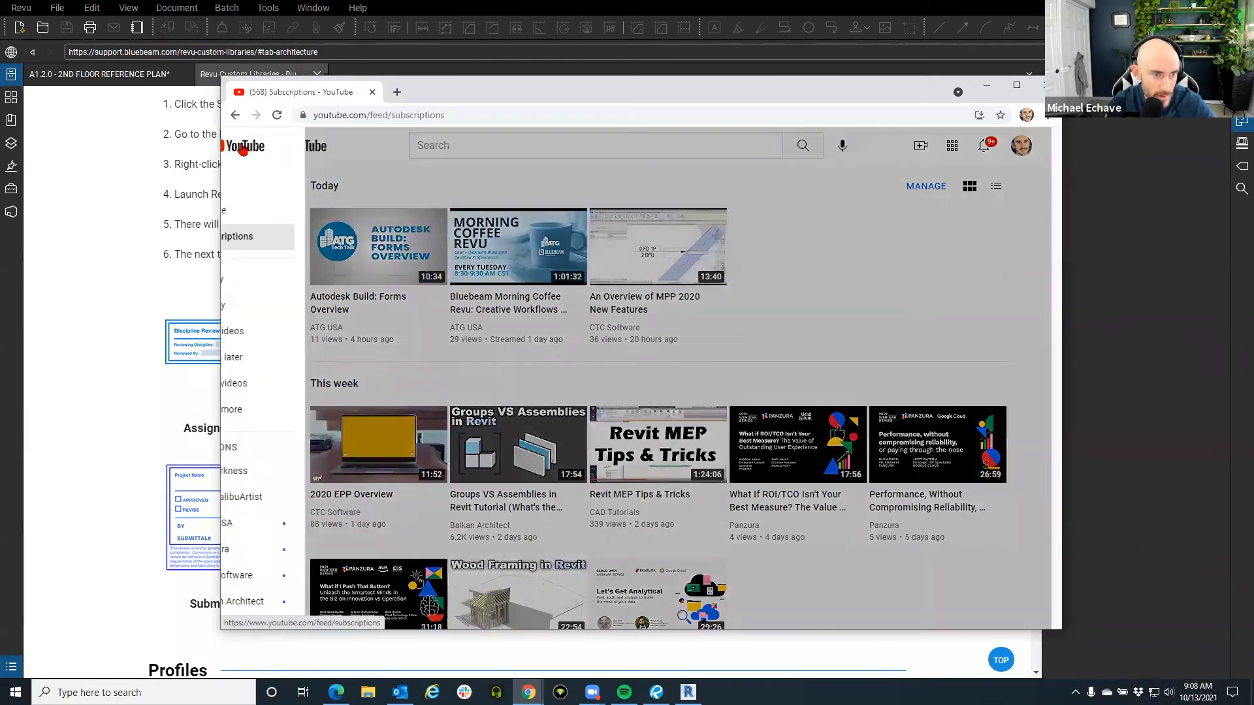
{"action": "left_click", "coordinate": [312, 532]}
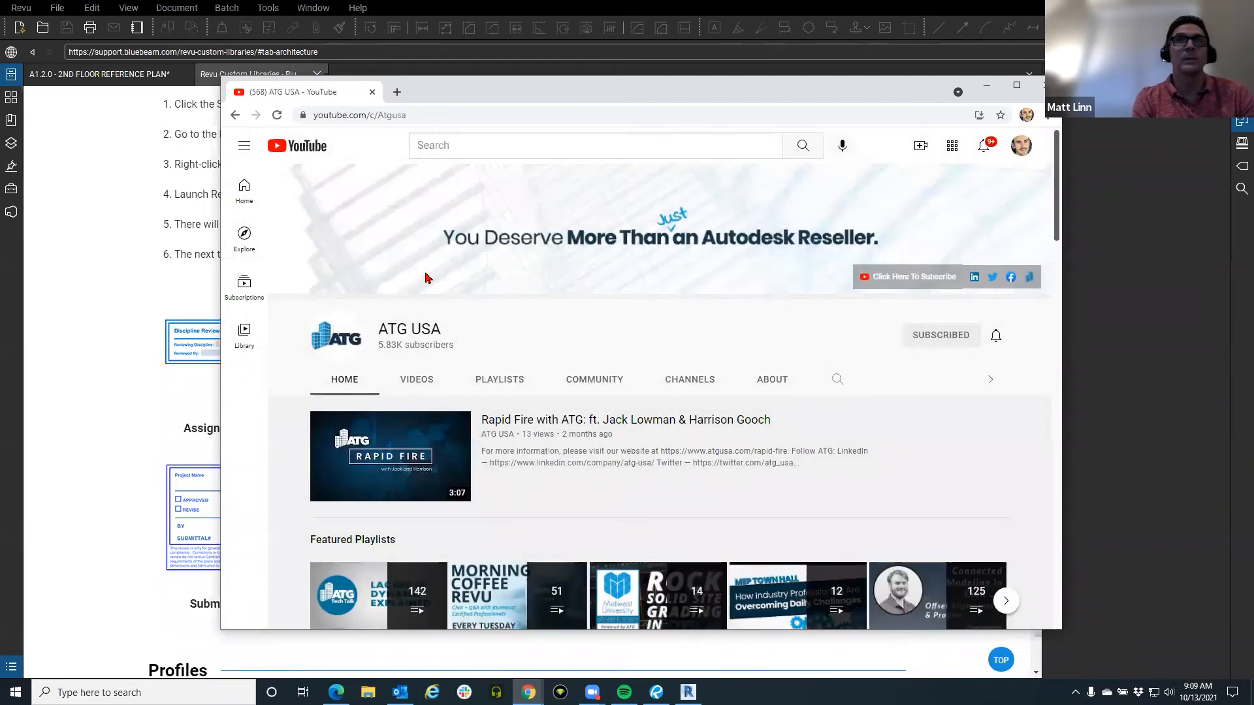
Browse the ATG USA channel's playlists, then minimize Chrome to return to Revu.
{"action": "left_click_drag", "start_coordinate": [436, 93], "coordinate": [370, 62]}
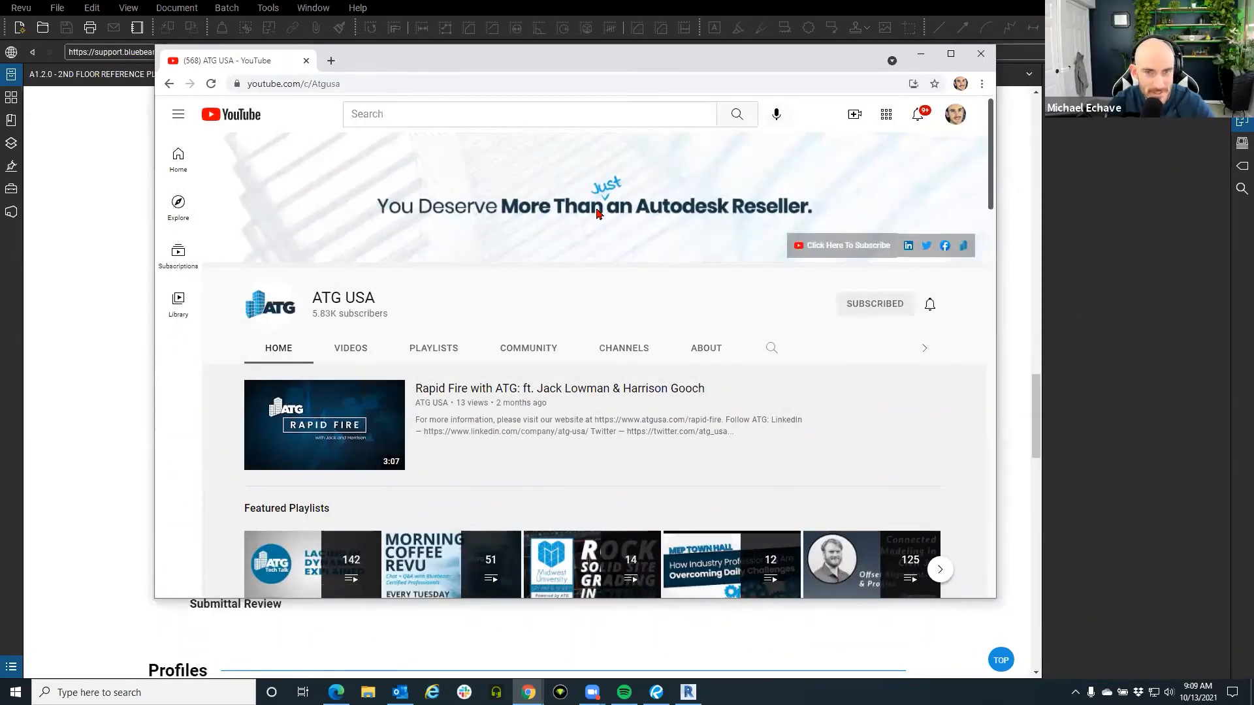
{"action": "left_click", "coordinate": [400, 83]}
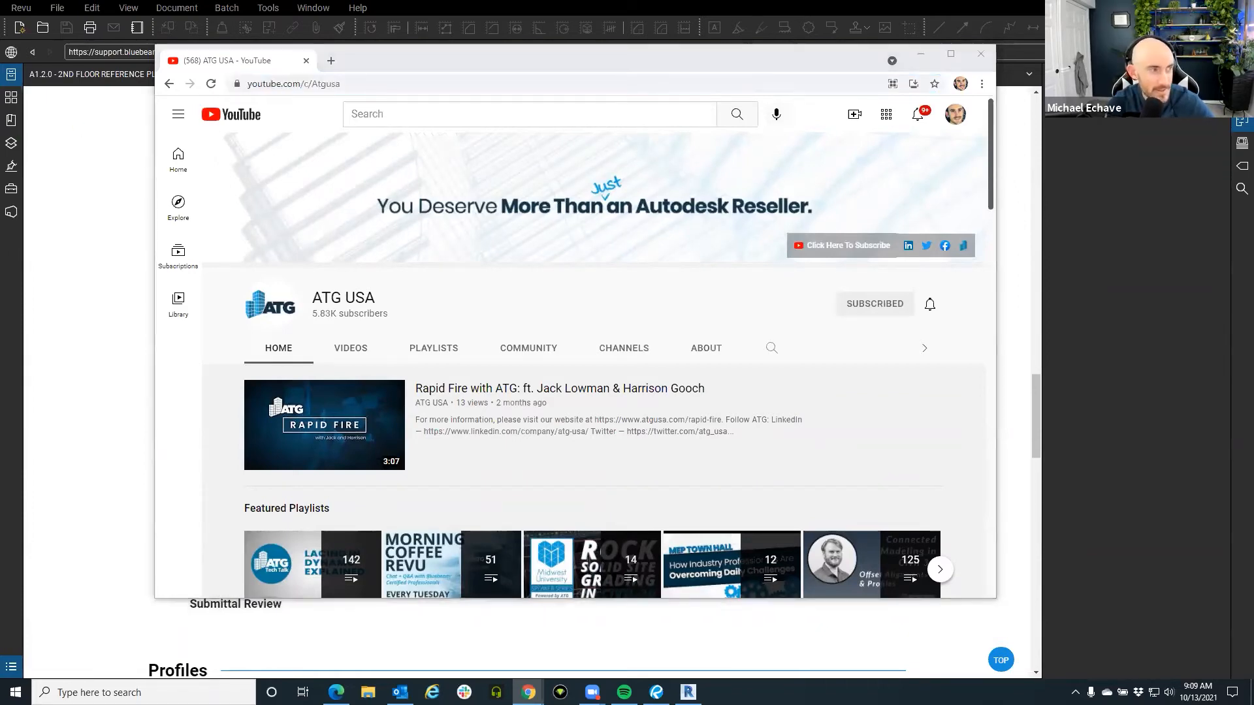
{"action": "scroll", "coordinate": [431, 256], "scroll_direction": "down", "scroll_amount": 2}
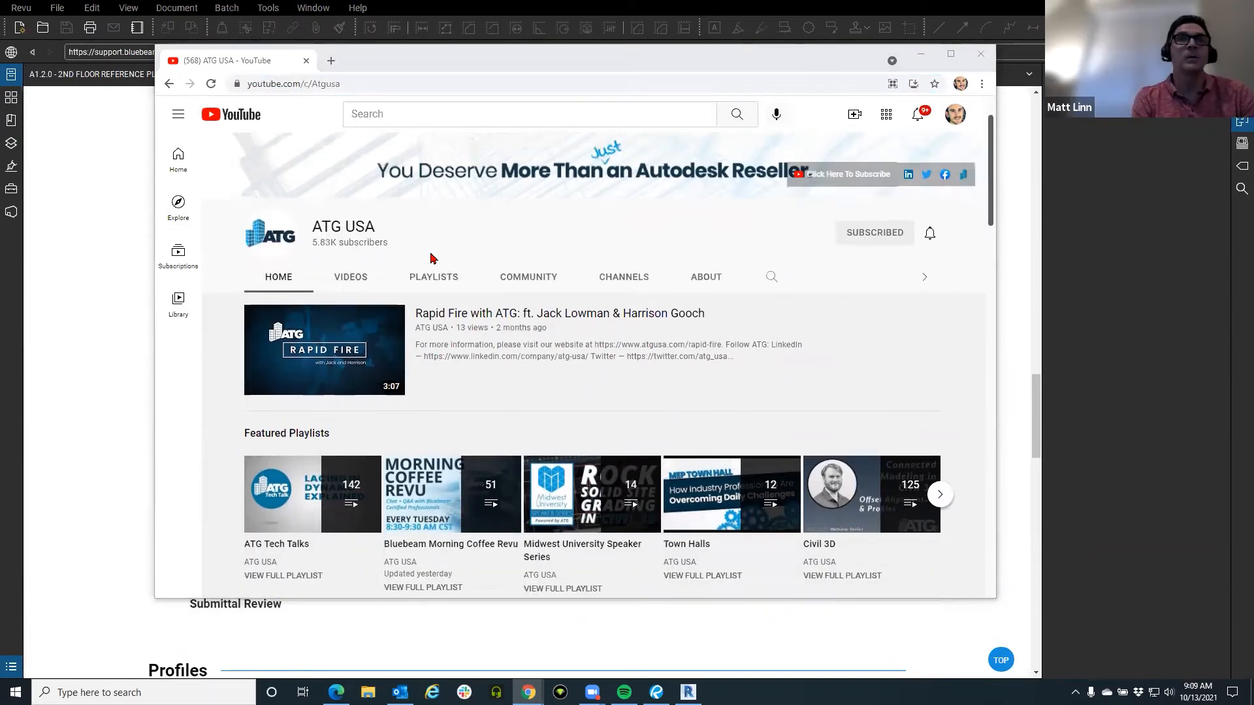
{"action": "scroll", "coordinate": [432, 258], "scroll_direction": "up", "scroll_amount": 1}
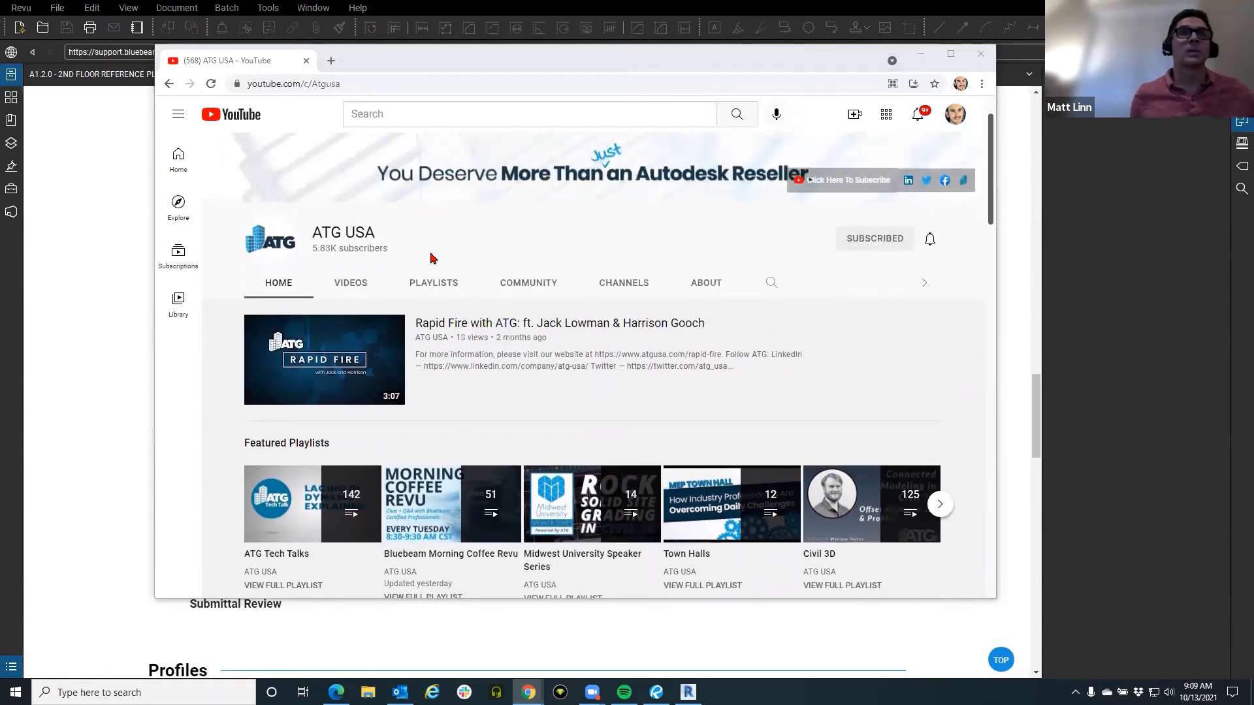
{"action": "scroll", "coordinate": [431, 258], "scroll_direction": "down", "scroll_amount": 2}
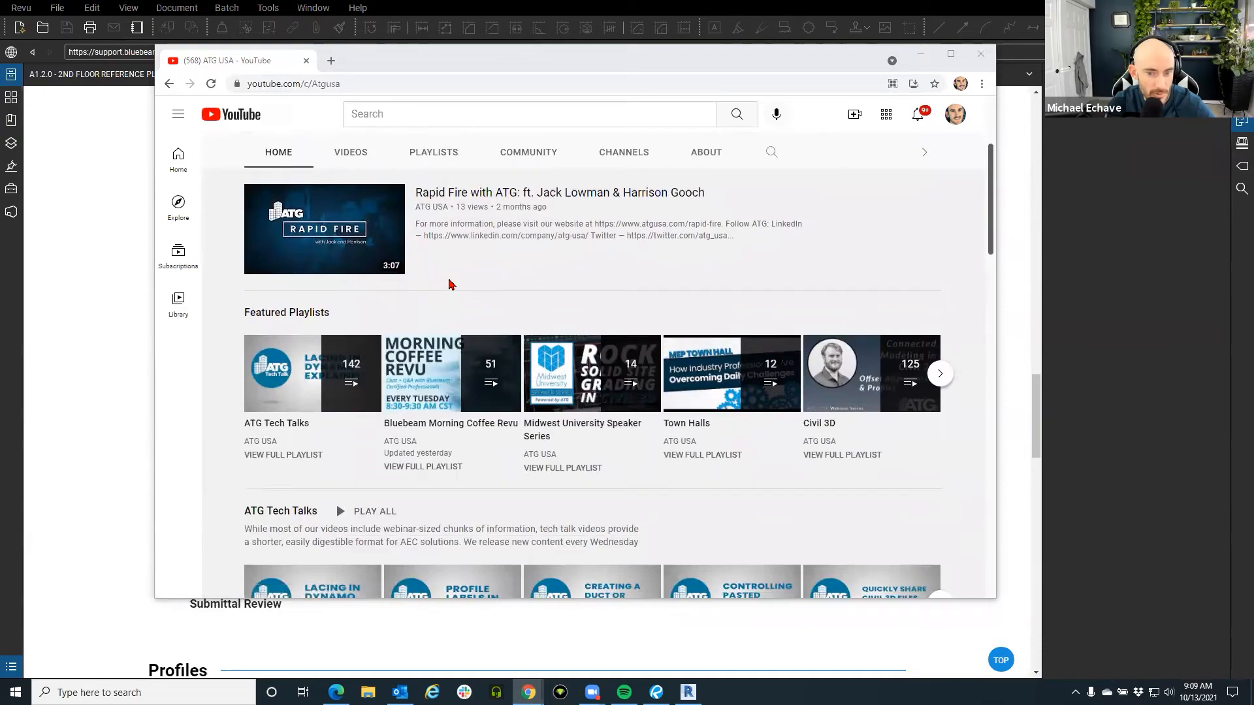
{"action": "scroll", "coordinate": [446, 280], "scroll_direction": "down", "scroll_amount": 7}
{"action": "scroll", "coordinate": [447, 279], "scroll_direction": "down", "scroll_amount": 12}
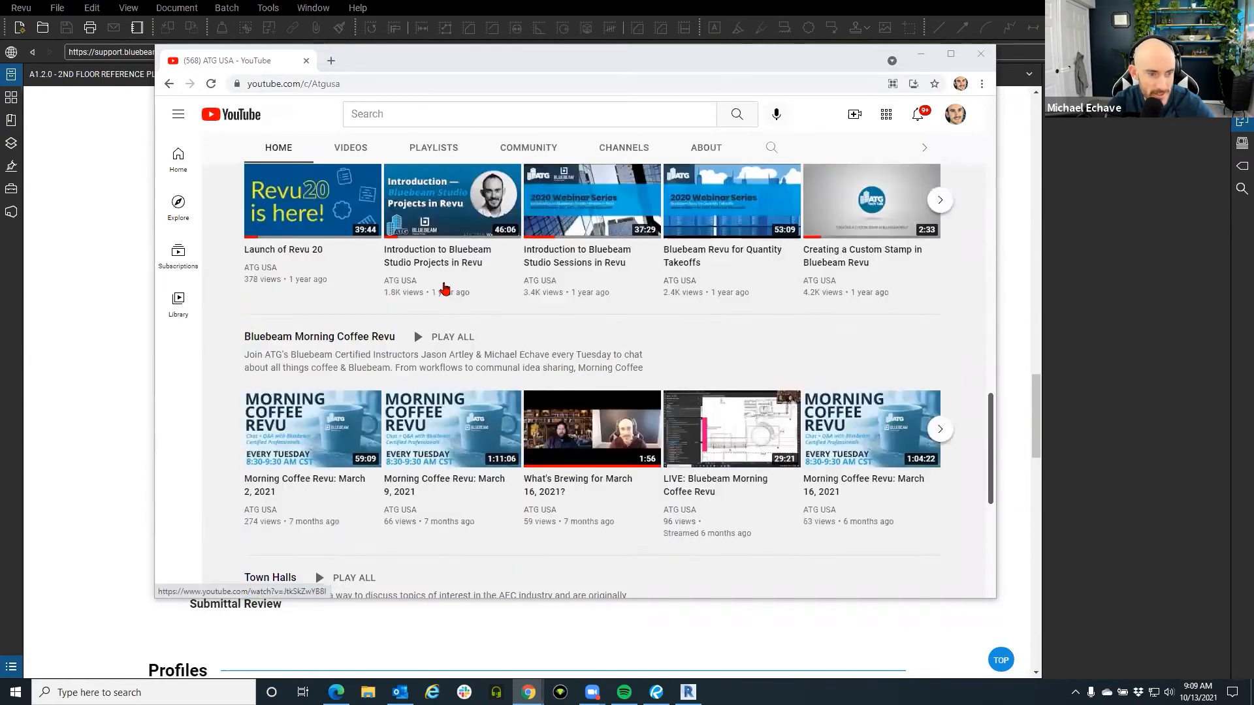
{"action": "scroll", "coordinate": [342, 228], "scroll_direction": "up", "scroll_amount": 1}
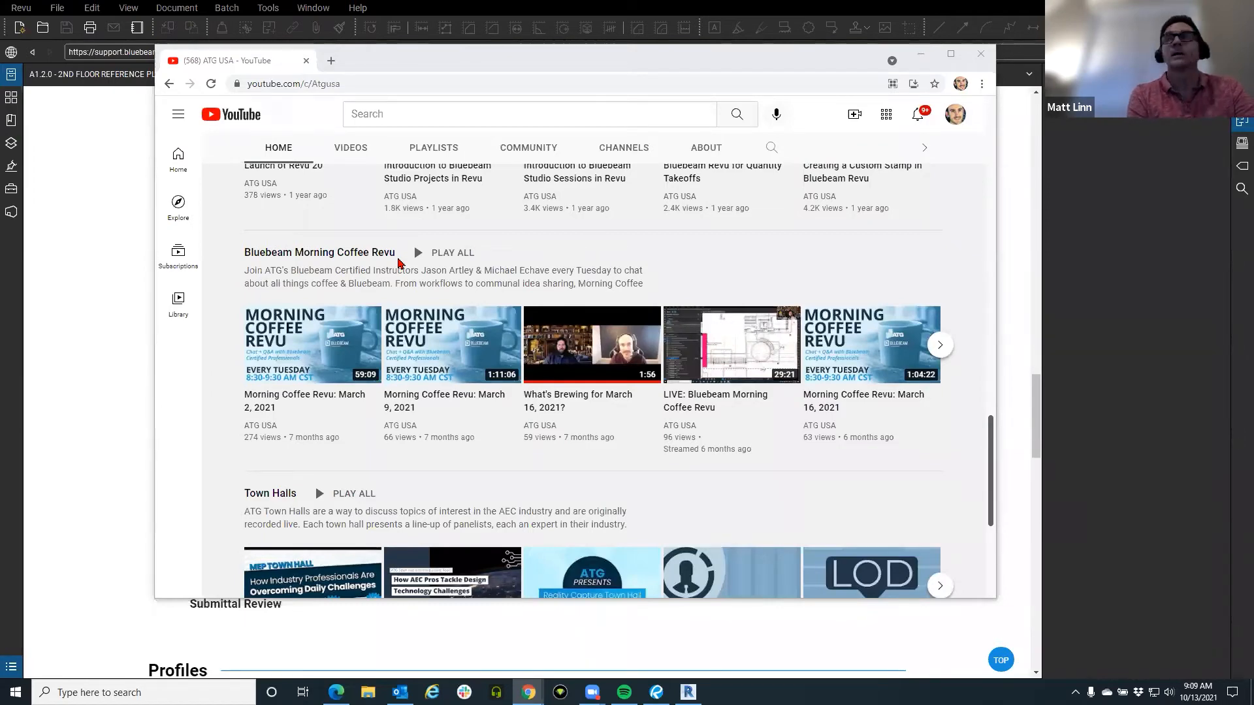
{"action": "left_click", "coordinate": [949, 54]}
{"action": "left_click", "coordinate": [1179, 9]}
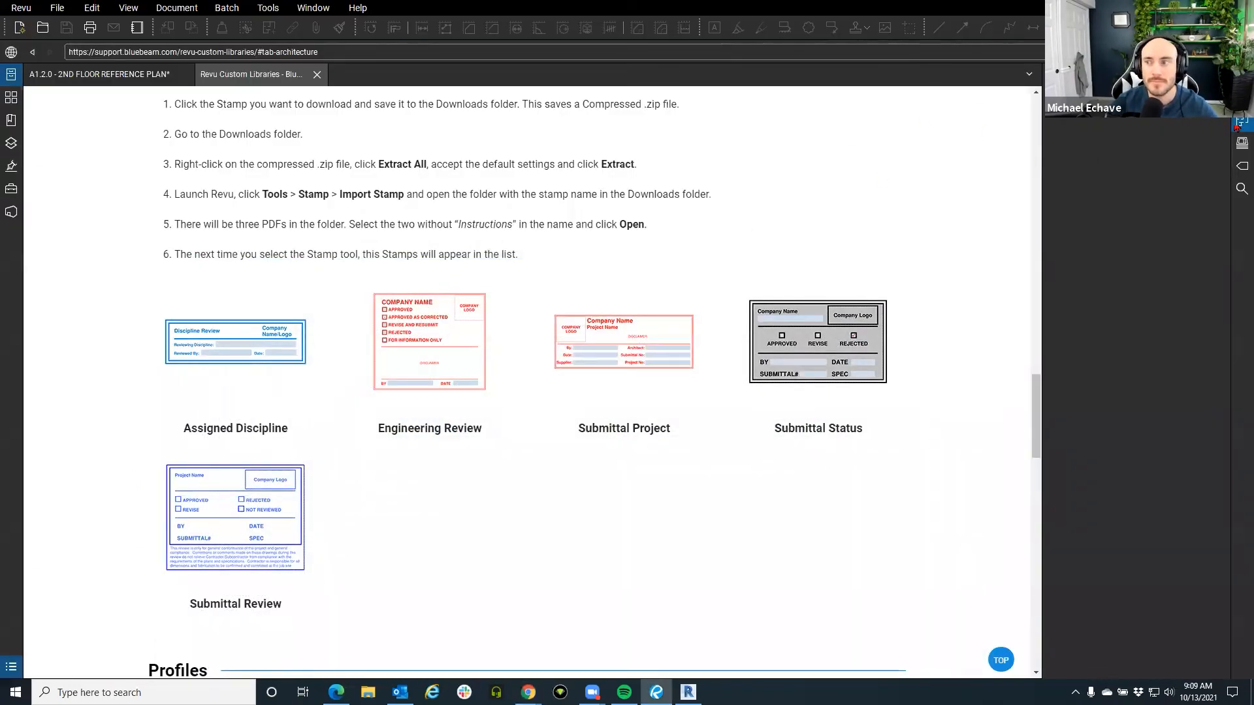
Collapse the right-side panel and bring up Revu > Profiles > Manage Profiles.
{"action": "left_click", "coordinate": [1238, 124]}
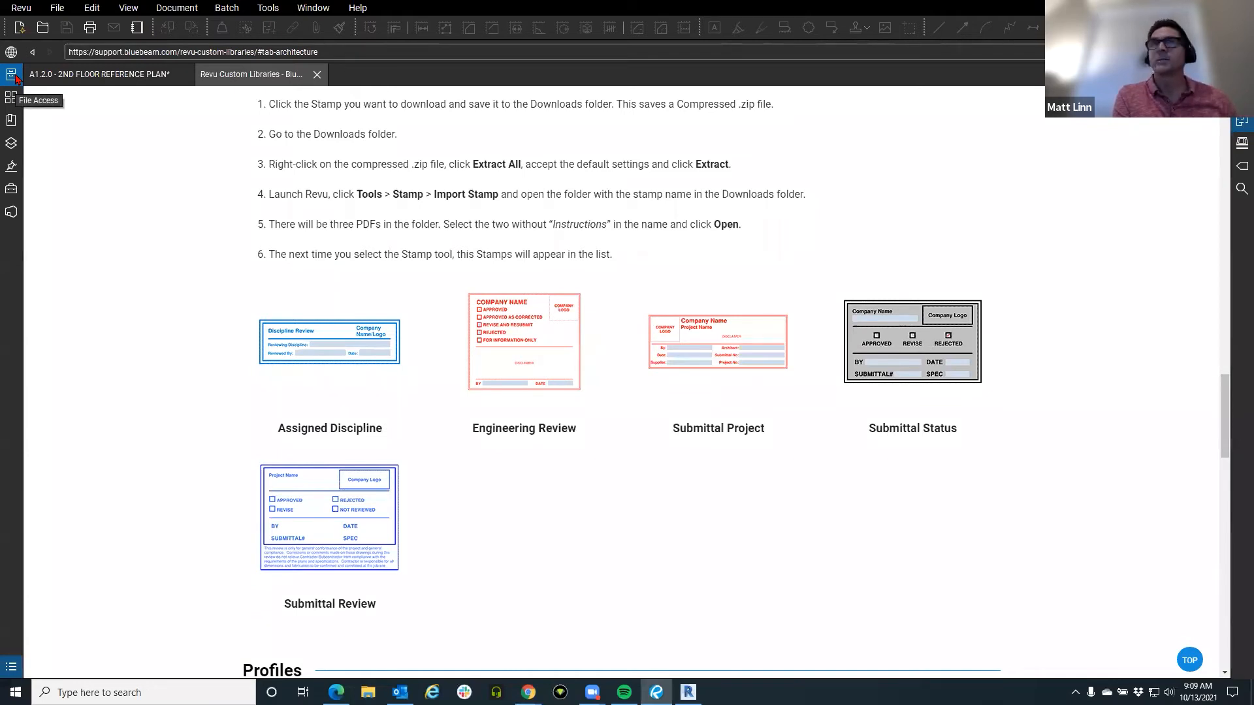
{"action": "left_click", "coordinate": [30, 11]}
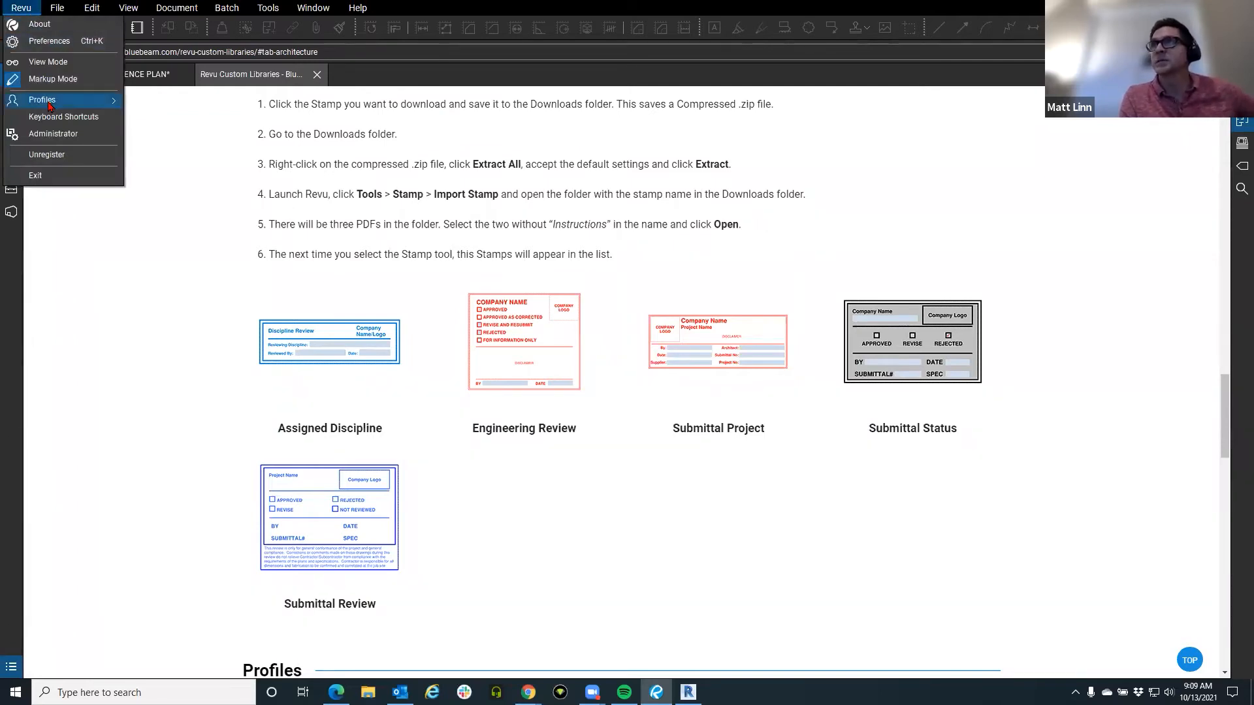
{"action": "mouse_move", "coordinate": [50, 103]}
{"action": "left_click", "coordinate": [171, 207]}
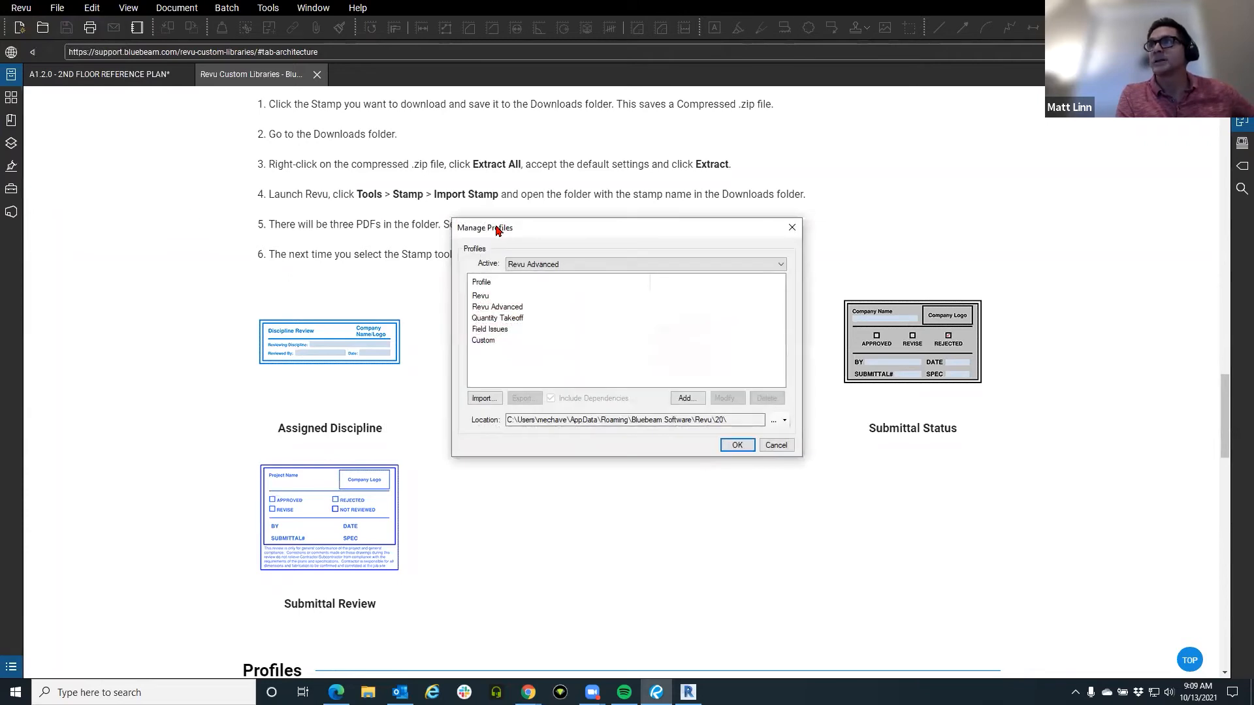
{"action": "left_click_drag", "start_coordinate": [498, 230], "coordinate": [218, 202]}
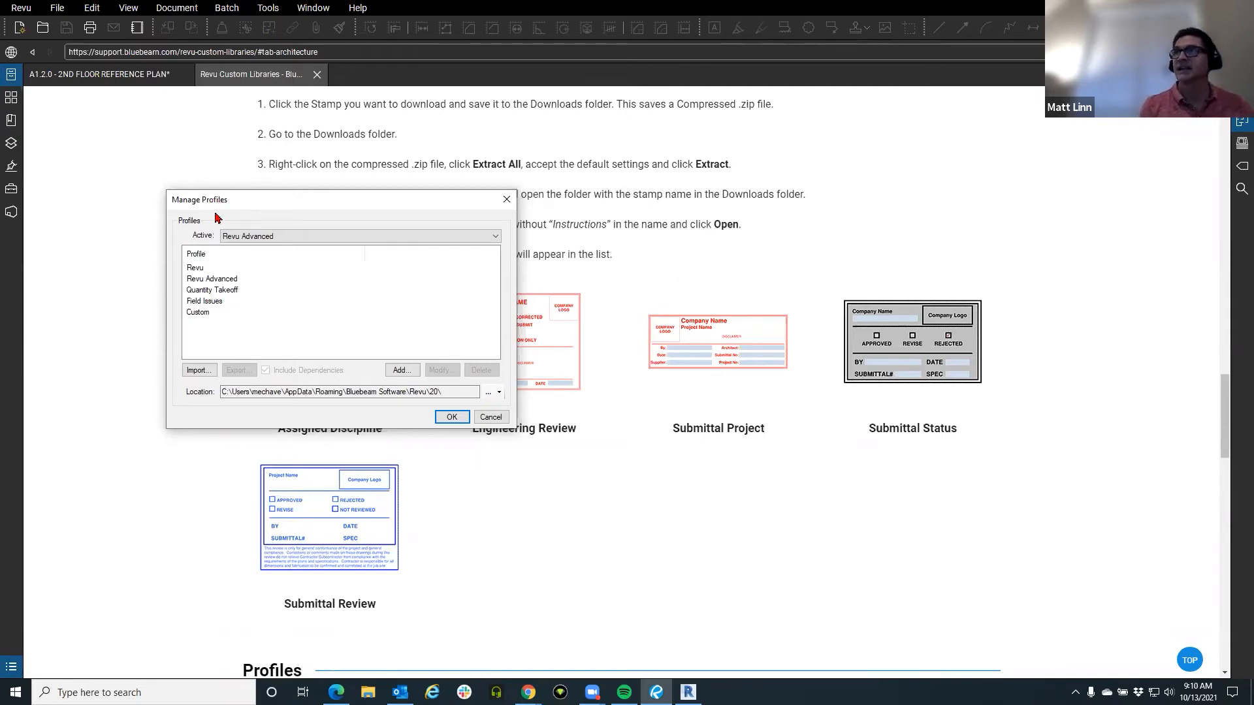
Select the Revu profile, choose Modify, and cancel the rename unchanged.
{"action": "left_click", "coordinate": [210, 270]}
{"action": "left_click", "coordinate": [439, 370]}
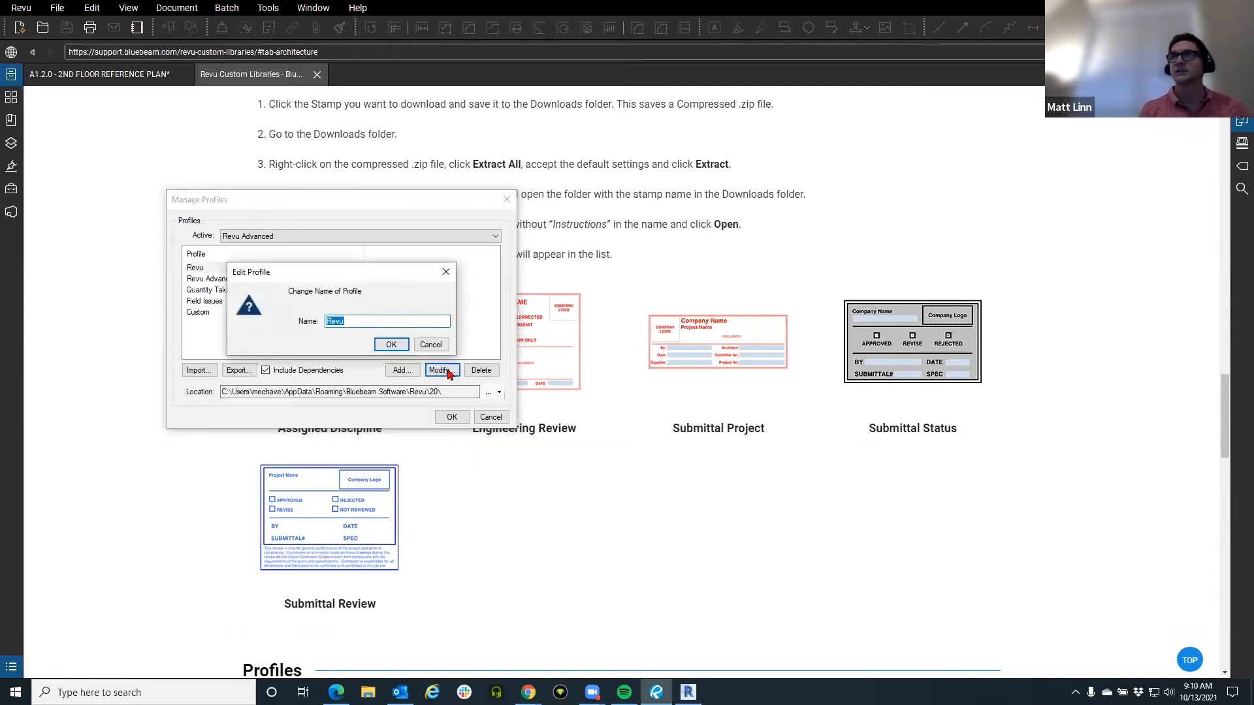
{"action": "left_click", "coordinate": [421, 353]}
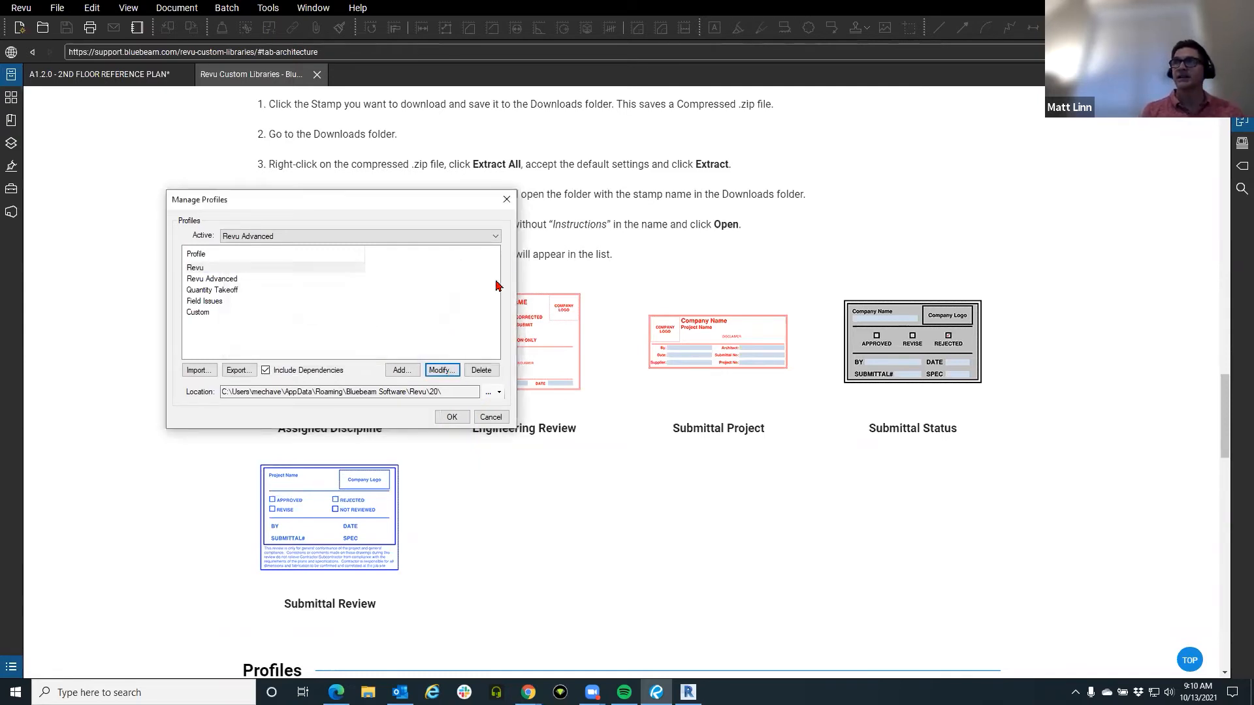
Close the Manage Profiles dialog to reveal the Custom Libraries stamp page.
{"action": "left_click", "coordinate": [501, 205]}
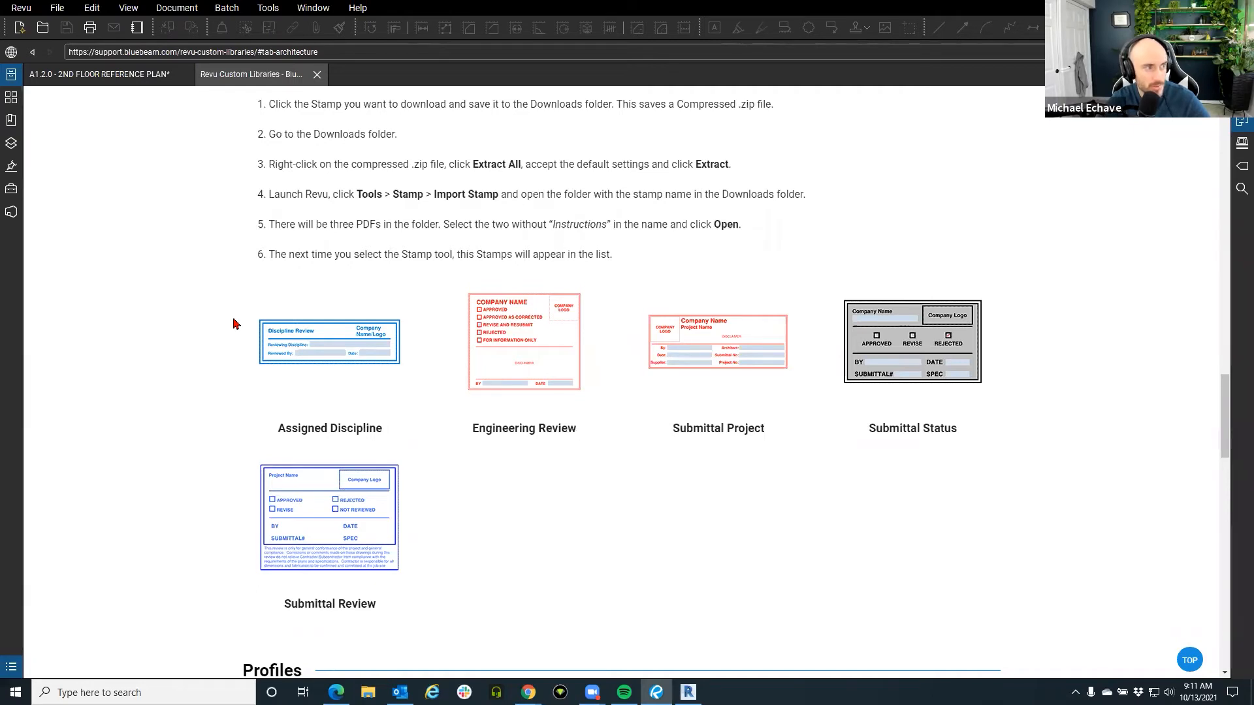
{"action": "left_click", "coordinate": [21, 8]}
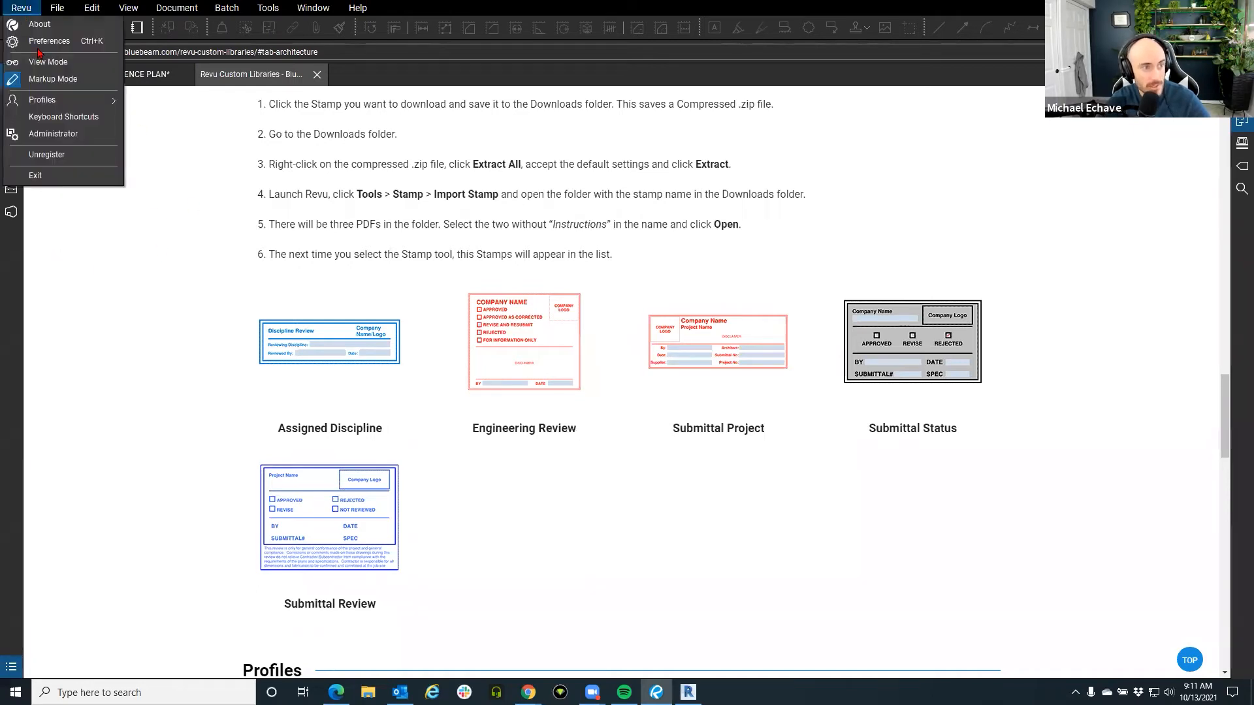
{"action": "mouse_move", "coordinate": [58, 99]}
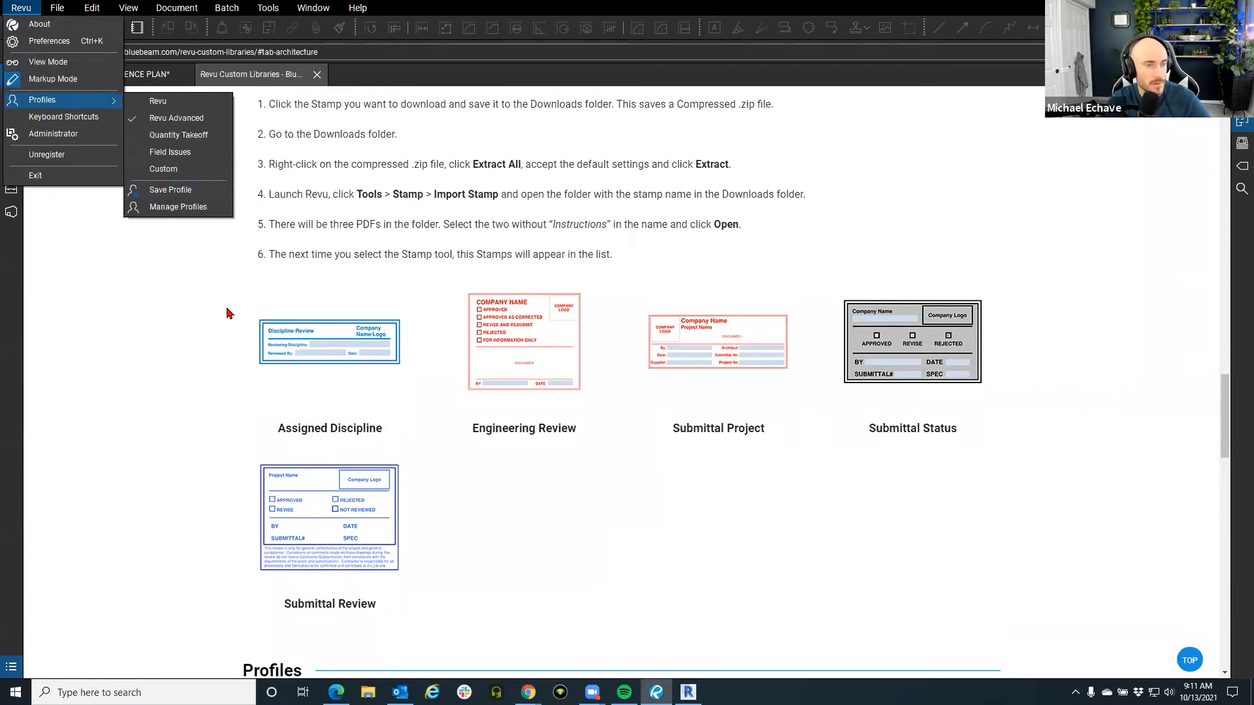
{"action": "left_click", "coordinate": [174, 212]}
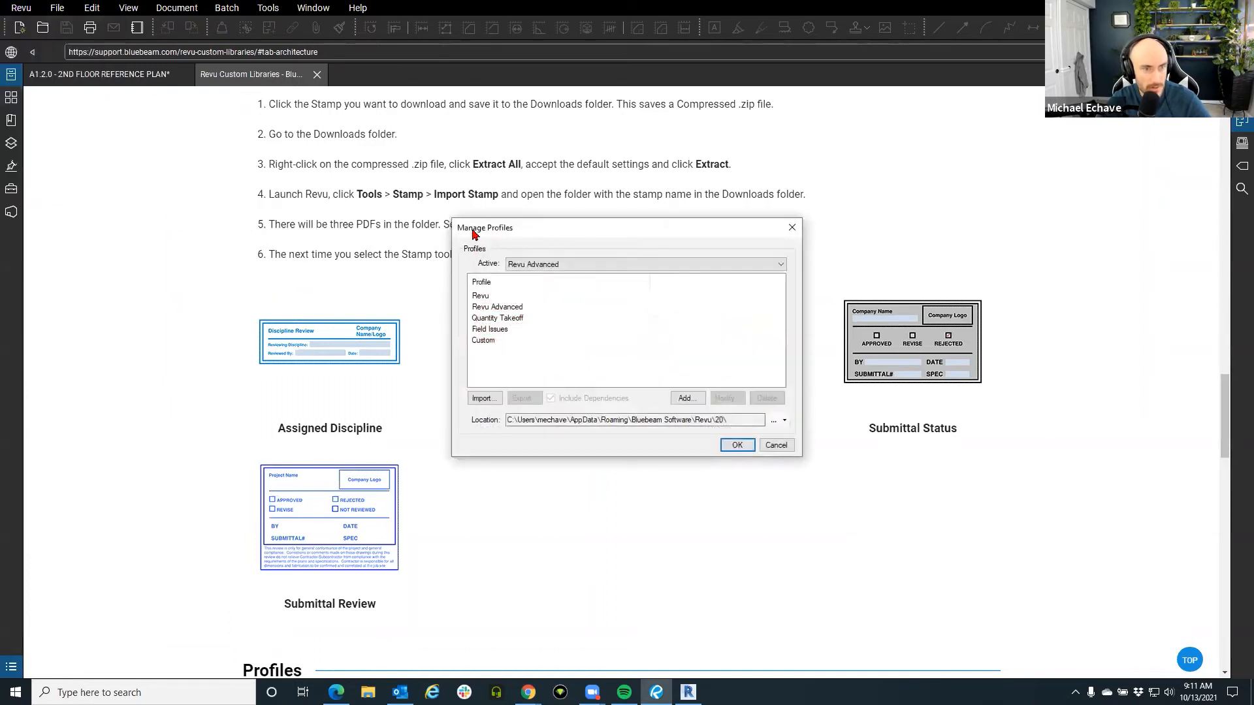
{"action": "left_click_drag", "start_coordinate": [482, 231], "coordinate": [238, 255]}
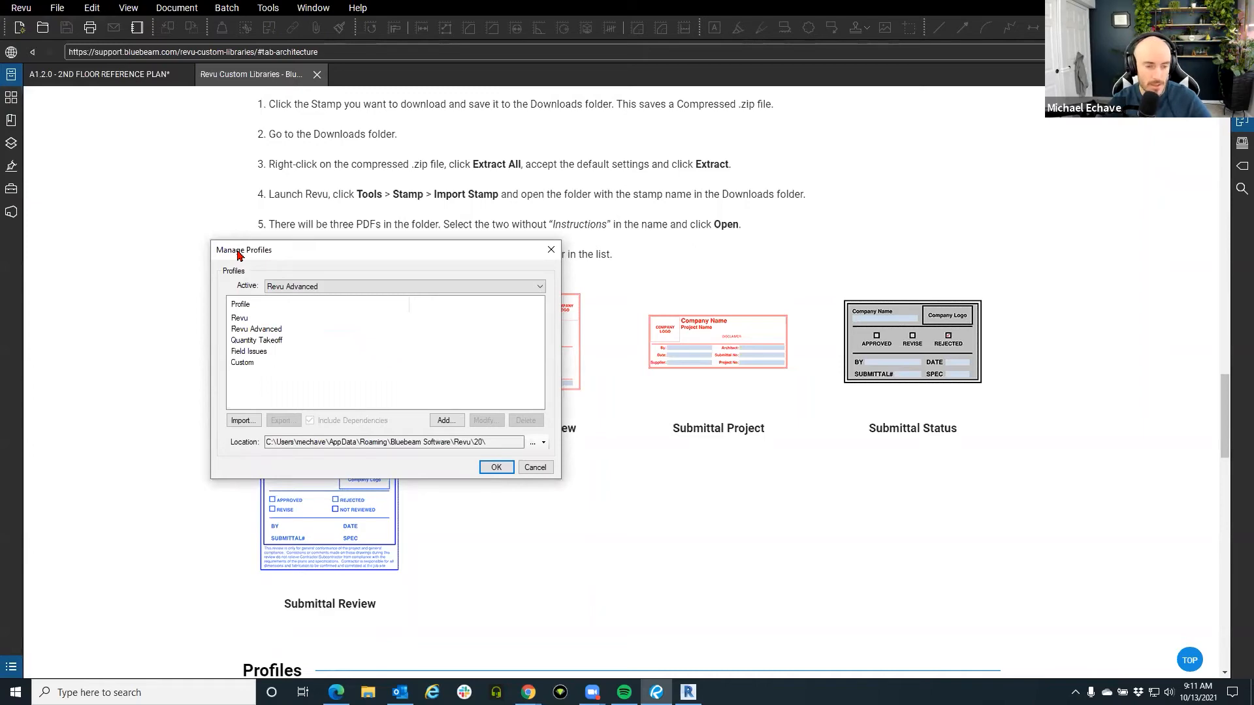
{"action": "left_click", "coordinate": [531, 442]}
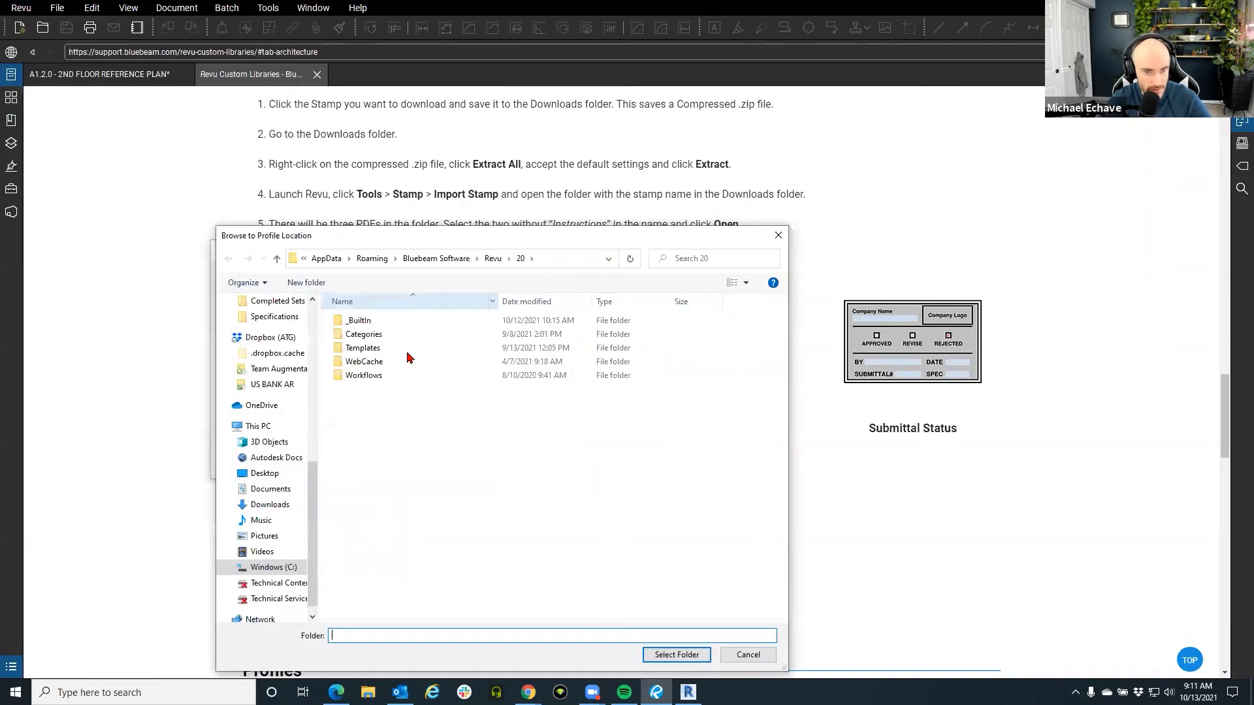
{"action": "left_click", "coordinate": [778, 235]}
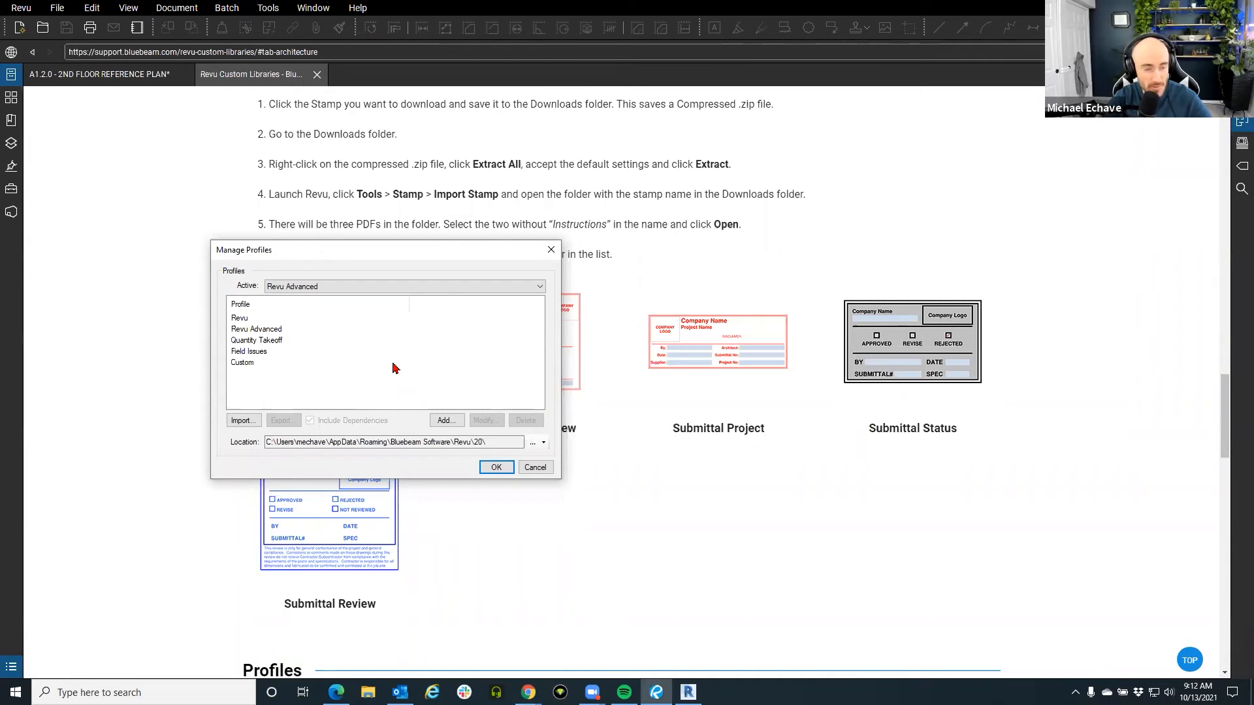
{"action": "left_click", "coordinate": [532, 467]}
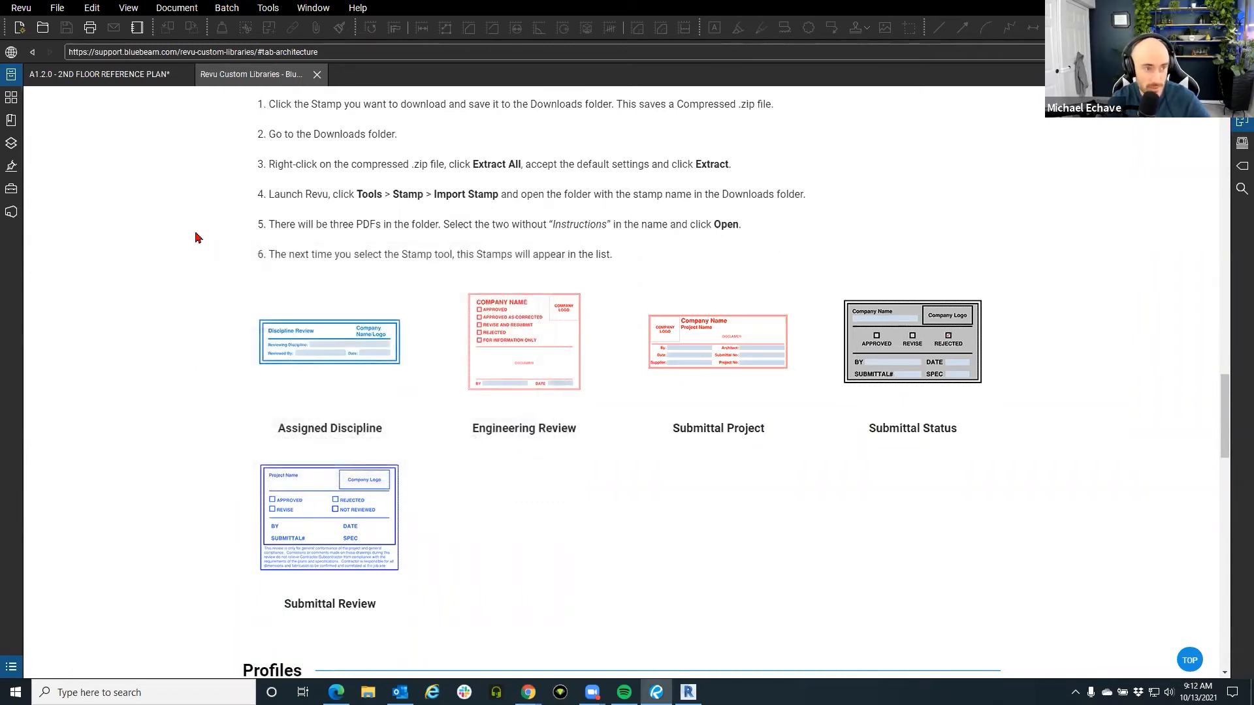
Open the Revu menu's profile options and close them without picking a profile.
{"action": "left_click", "coordinate": [25, 11]}
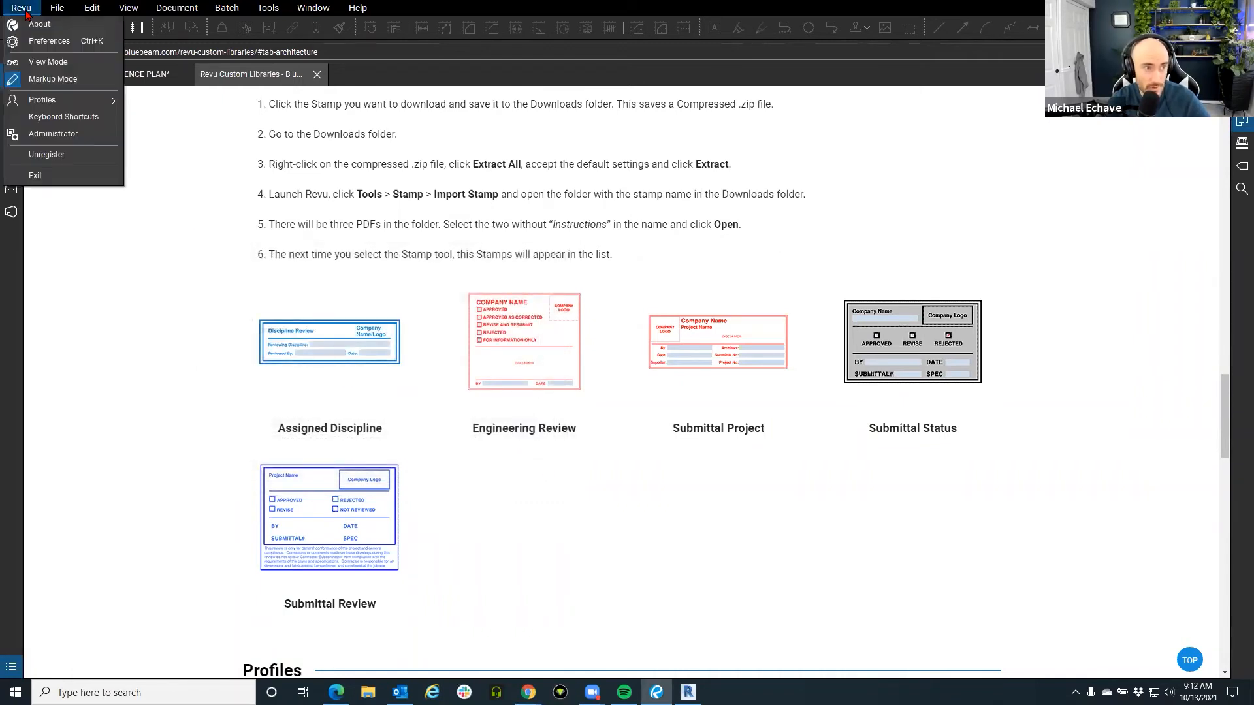
{"action": "mouse_move", "coordinate": [54, 102]}
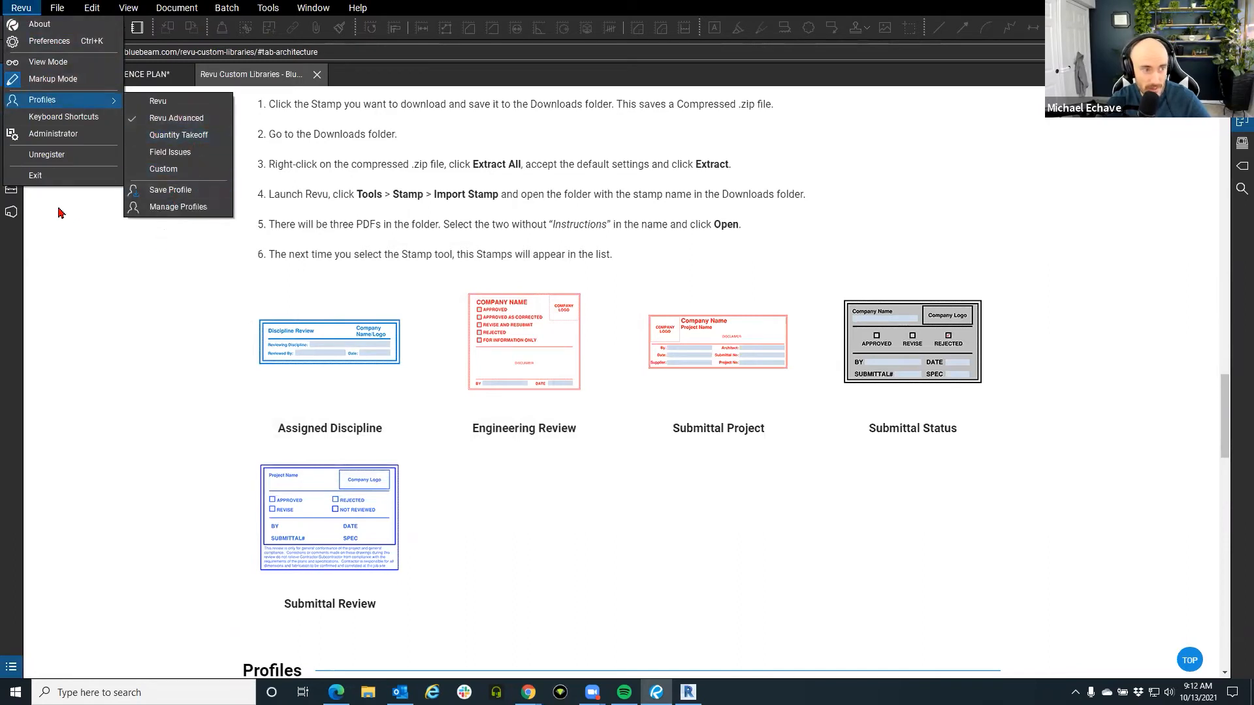
{"action": "left_click", "coordinate": [13, 194]}
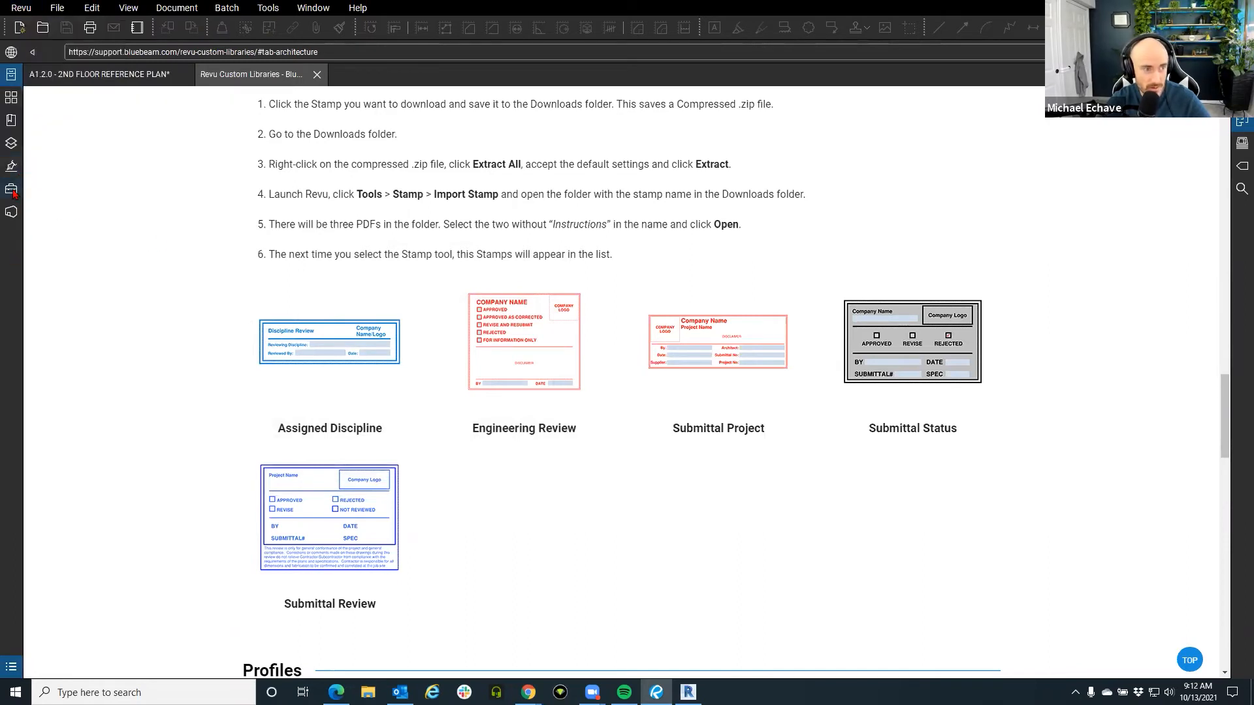
In the Tool Chest, start exporting Punchkey Plumbing to the Desktop, then cancel the save.
{"action": "left_click", "coordinate": [13, 191]}
{"action": "left_click", "coordinate": [254, 366]}
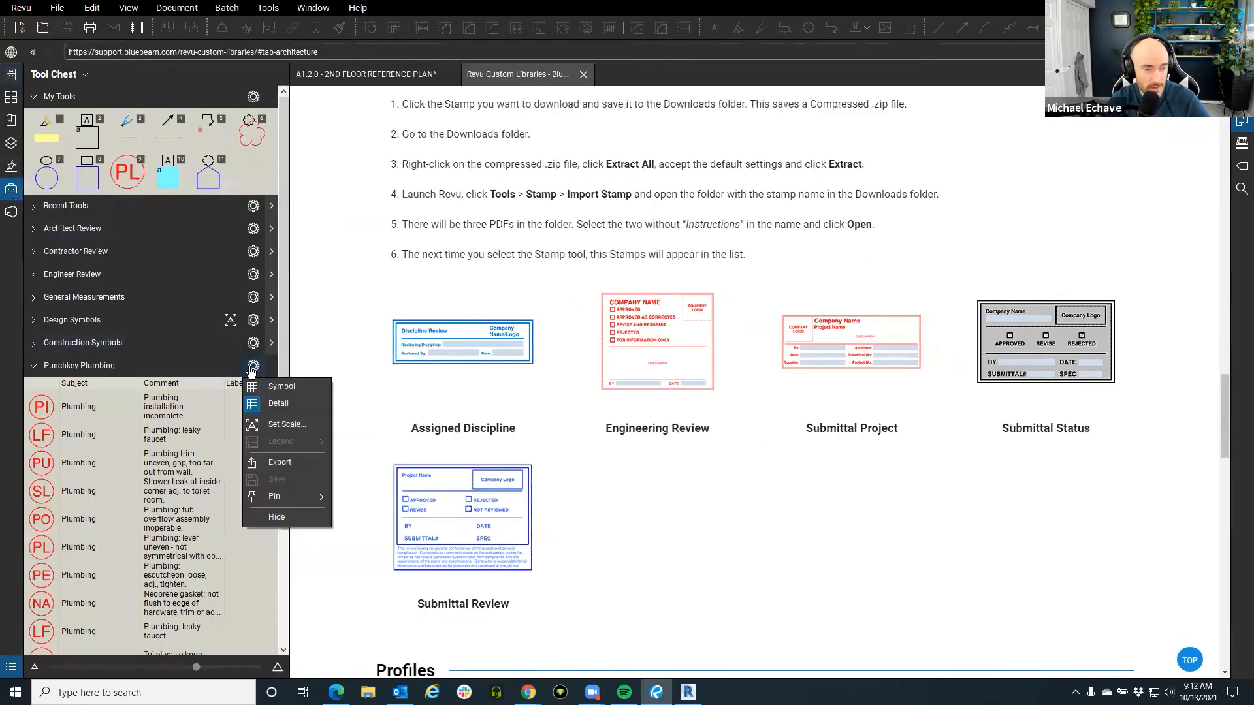
{"action": "left_click", "coordinate": [292, 468]}
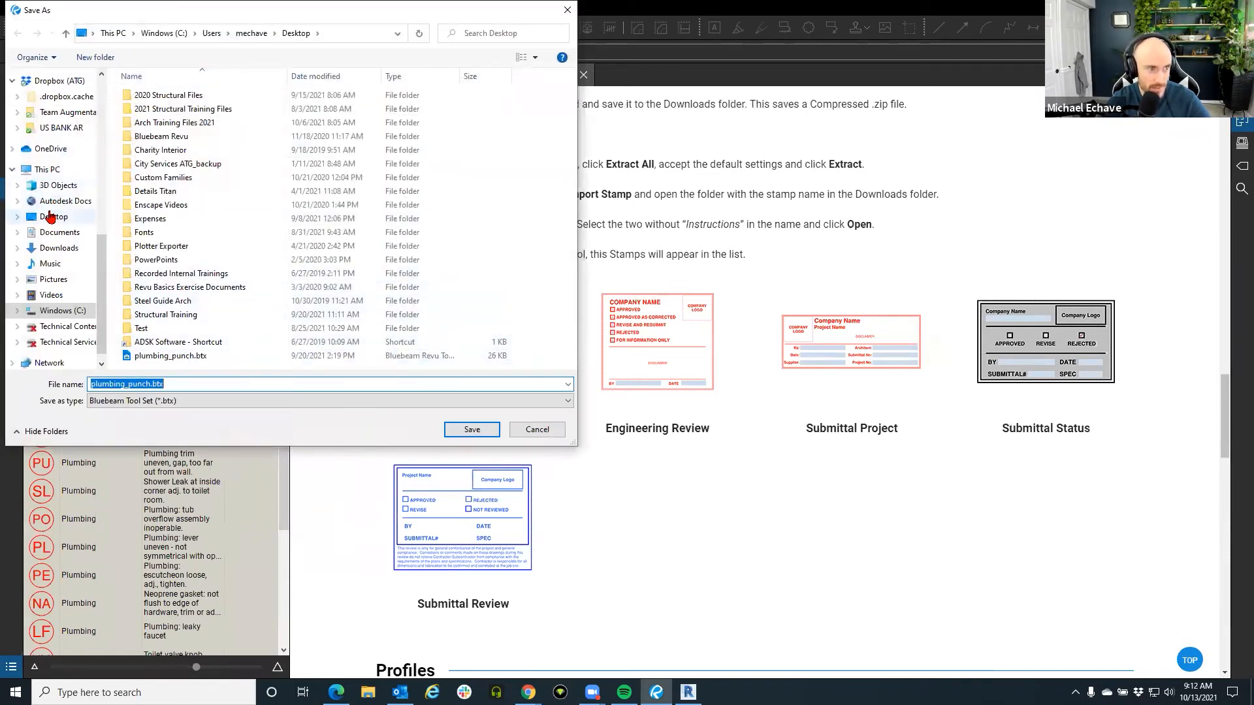
{"action": "left_click", "coordinate": [50, 216]}
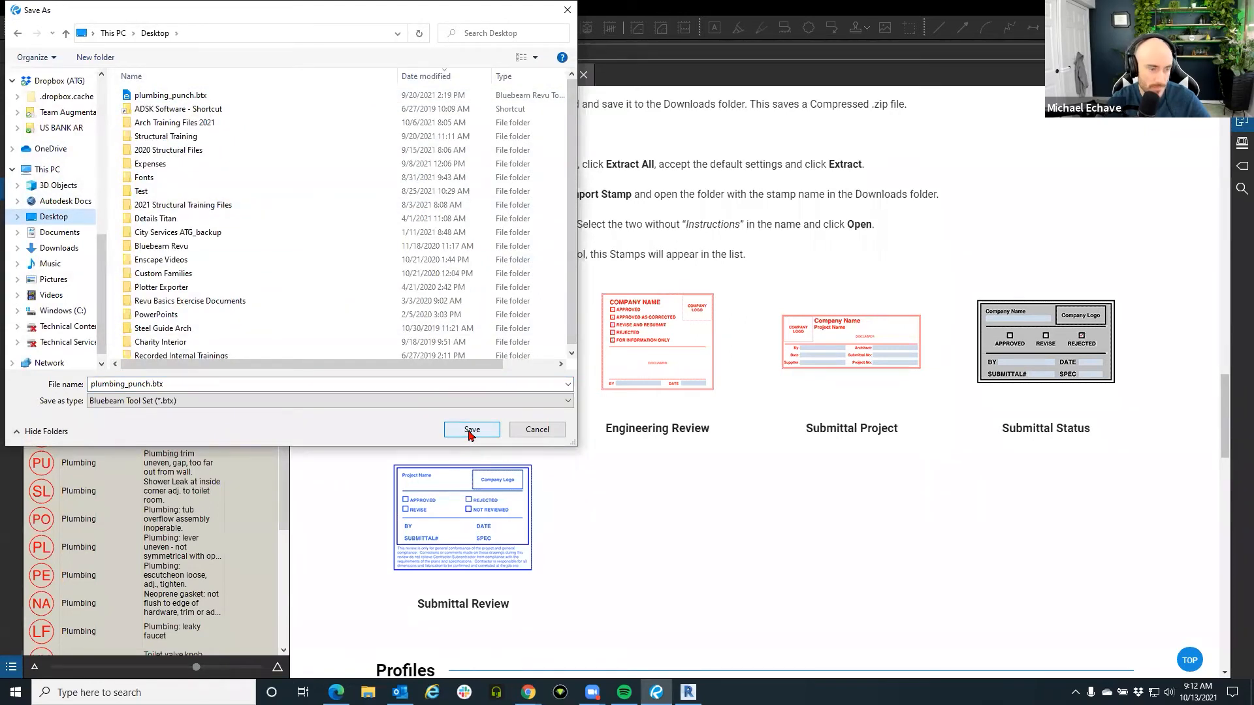
{"action": "left_click", "coordinate": [538, 431]}
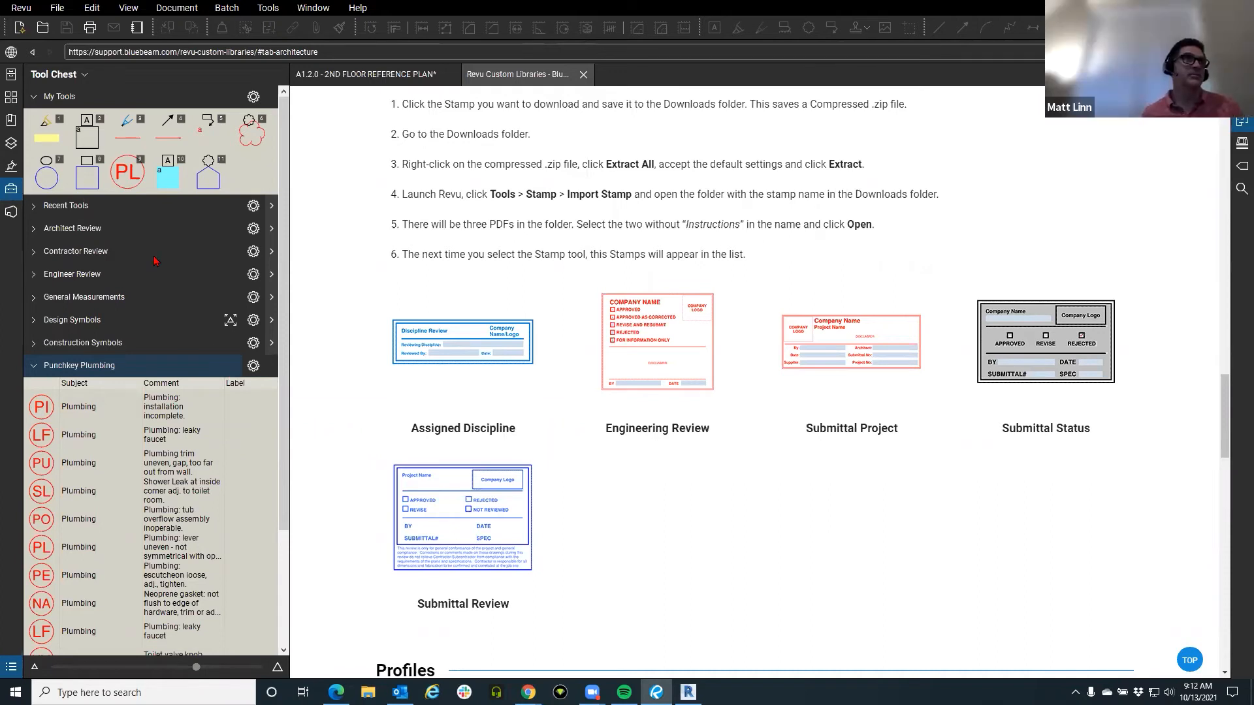
Bring up the Bluebeam Studio sign-in prompt, dismiss it, and return to the Tool Chest.
{"action": "left_click", "coordinate": [11, 211]}
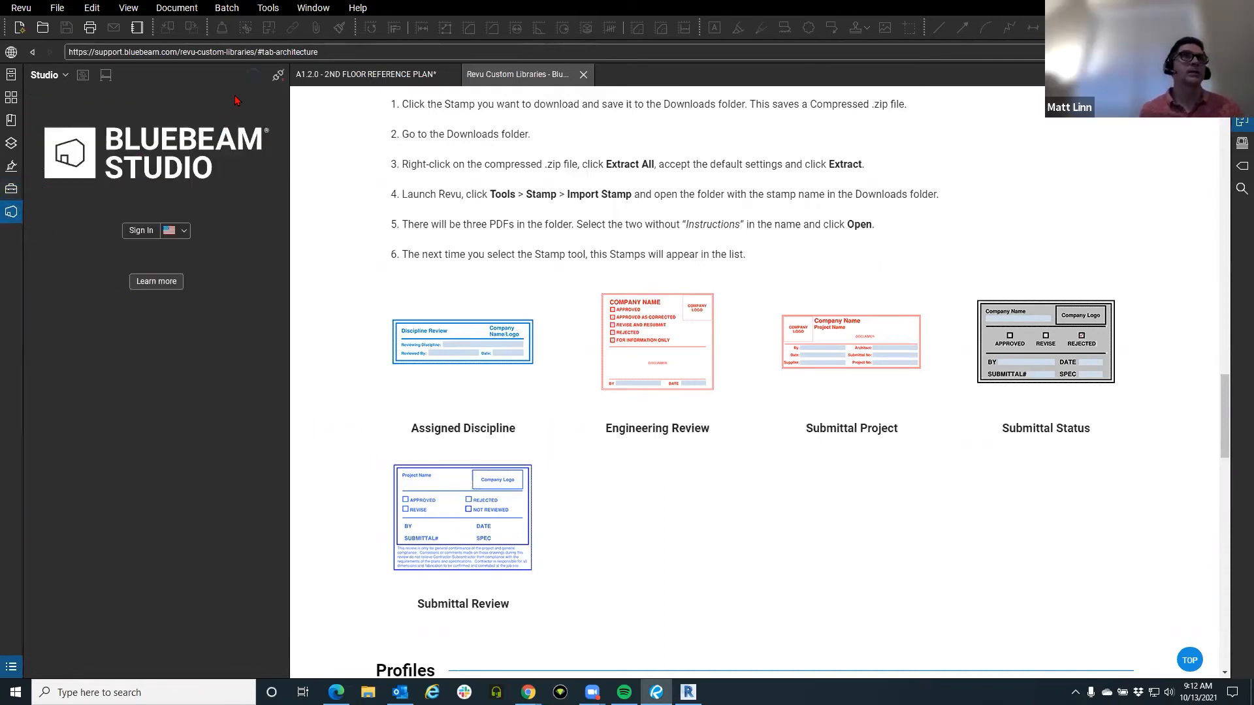
{"action": "left_click", "coordinate": [136, 232]}
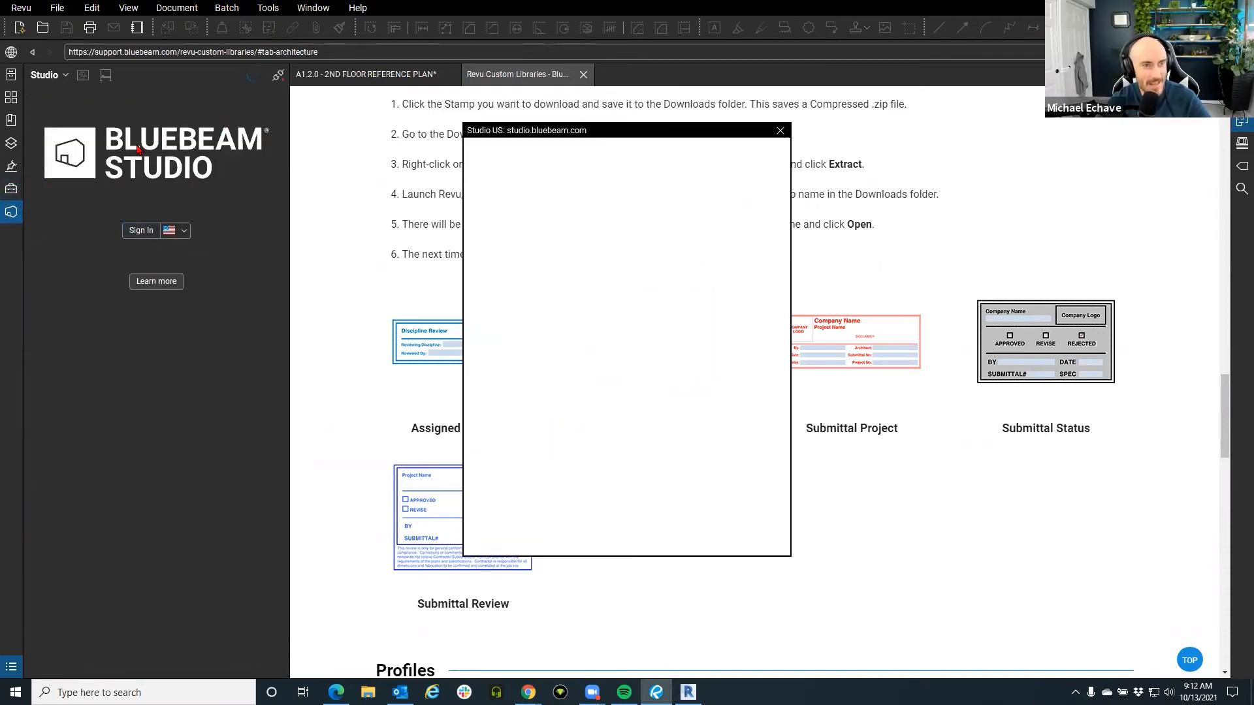
{"action": "left_click", "coordinate": [781, 133]}
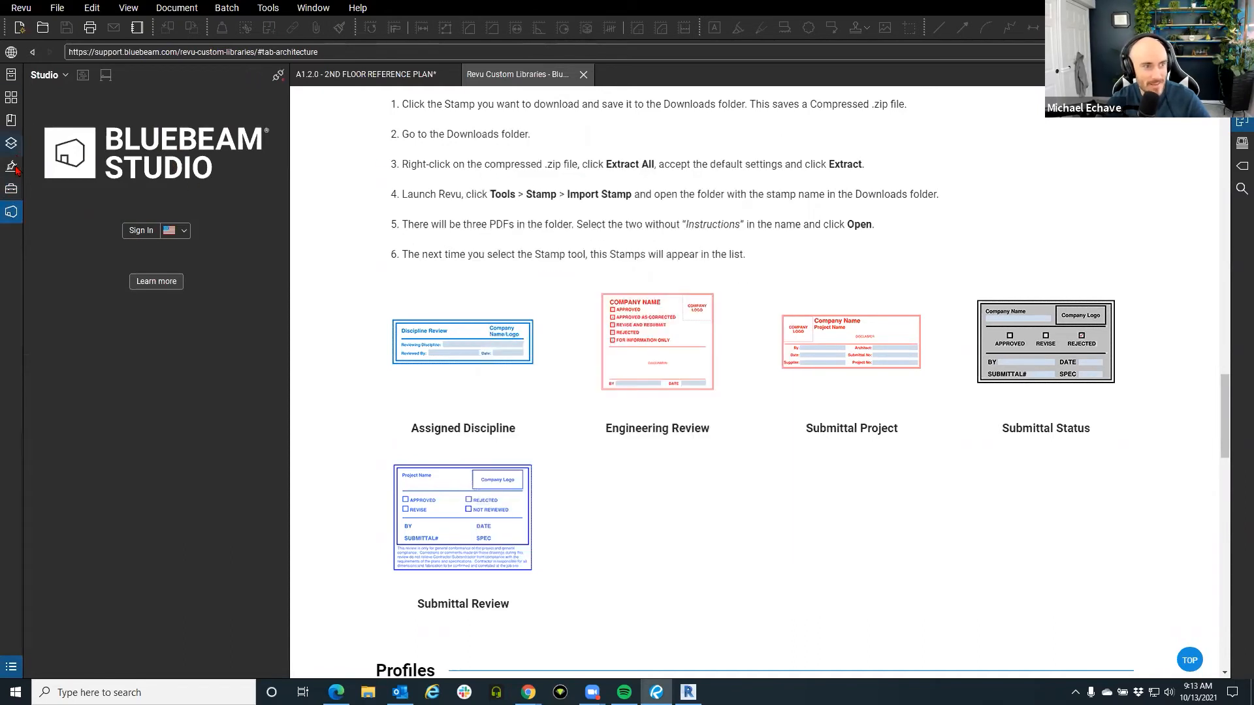
{"action": "left_click", "coordinate": [11, 189]}
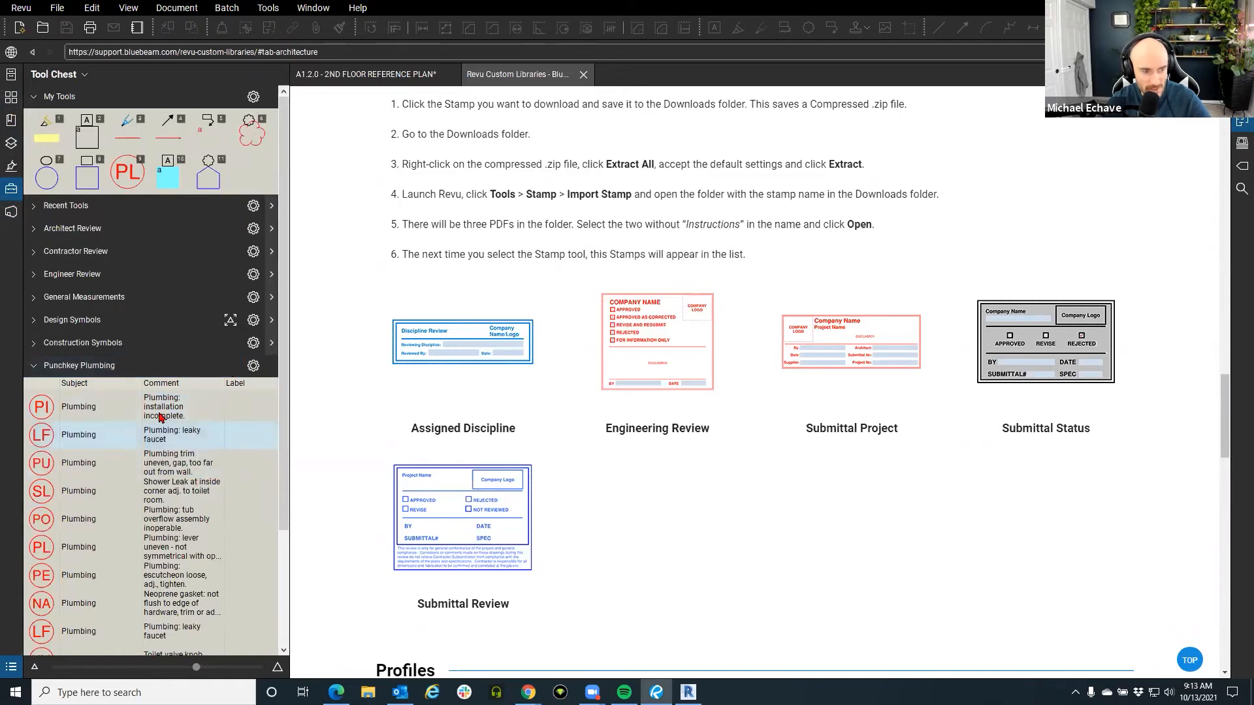
Cancel another Punchkey Plumbing export and open Tool Chest > Manage Tool Sets.
{"action": "left_click", "coordinate": [253, 366]}
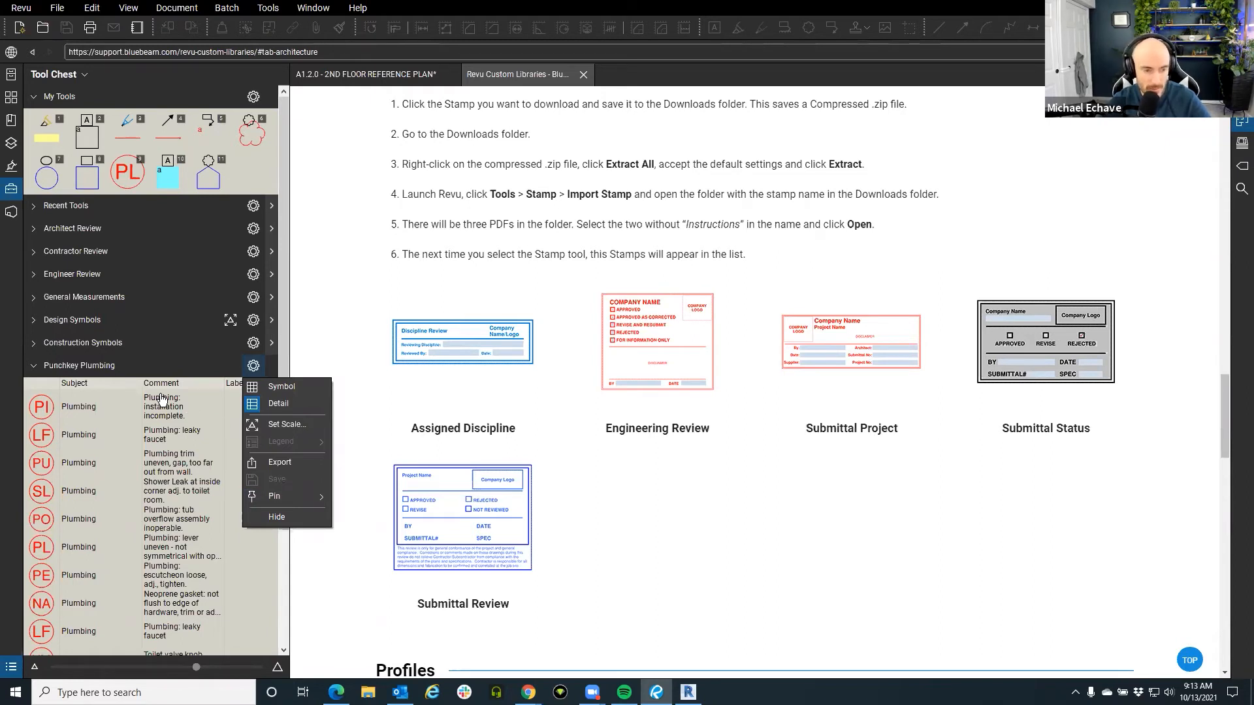
{"action": "left_click", "coordinate": [287, 463]}
{"action": "left_click", "coordinate": [565, 10]}
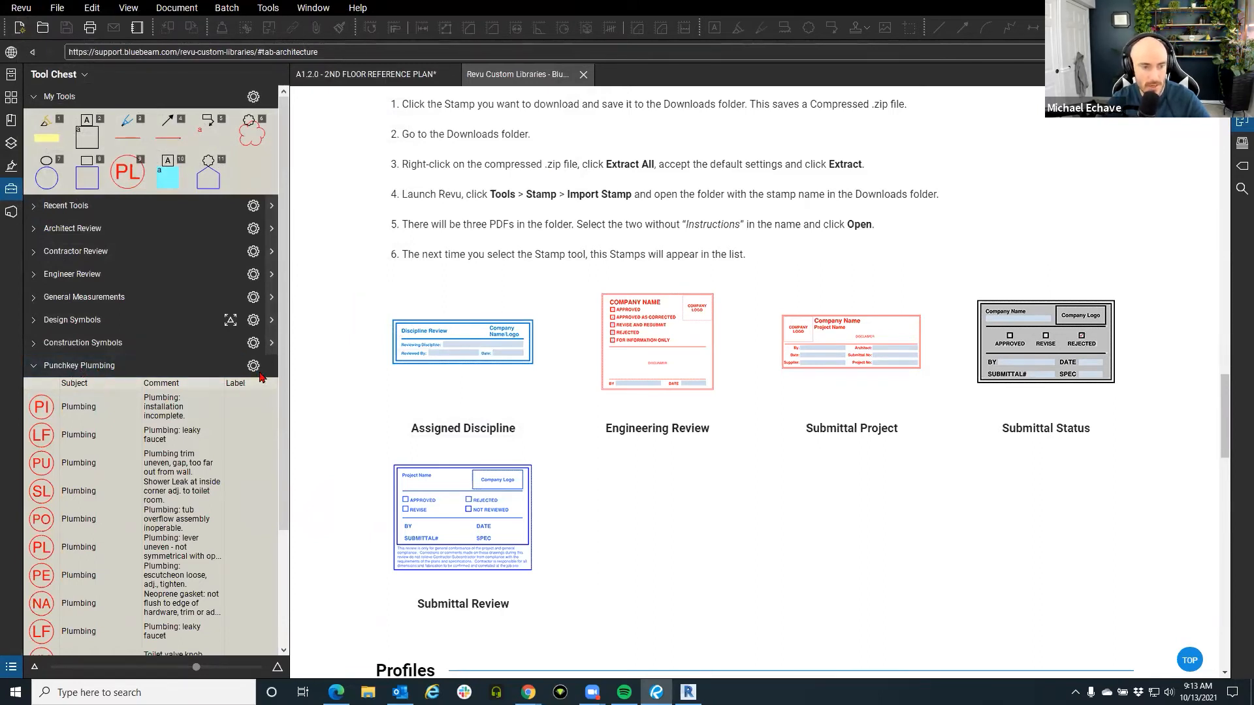
{"action": "left_click", "coordinate": [72, 81]}
{"action": "left_click", "coordinate": [108, 253]}
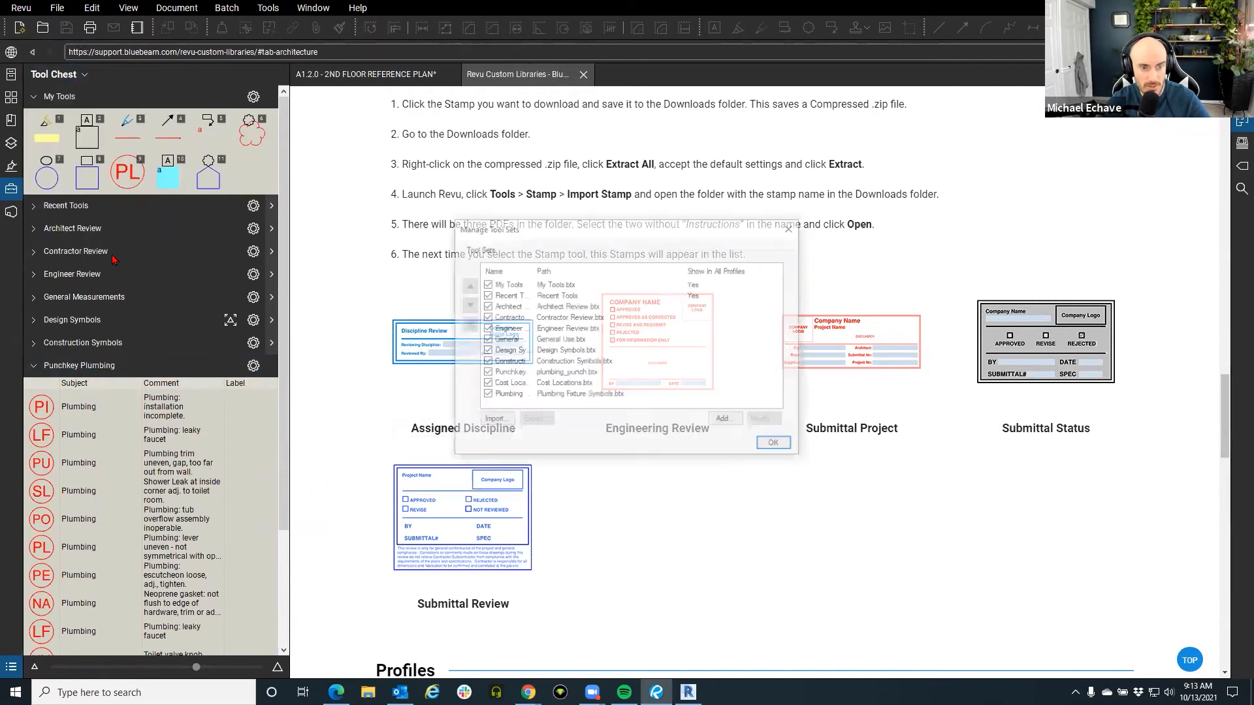
Open the Add new tool set prompt, move it aside to see the list, and cancel it.
{"action": "left_click", "coordinate": [725, 422]}
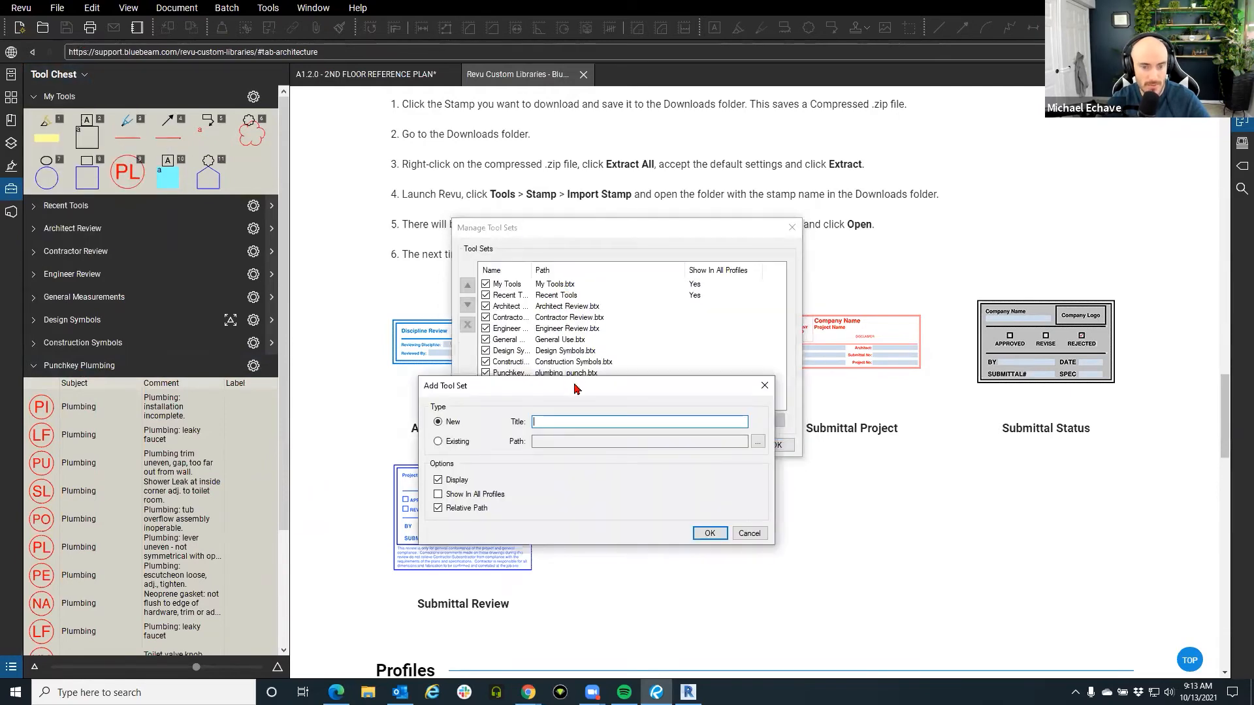
{"action": "left_click_drag", "start_coordinate": [580, 385], "coordinate": [680, 236]}
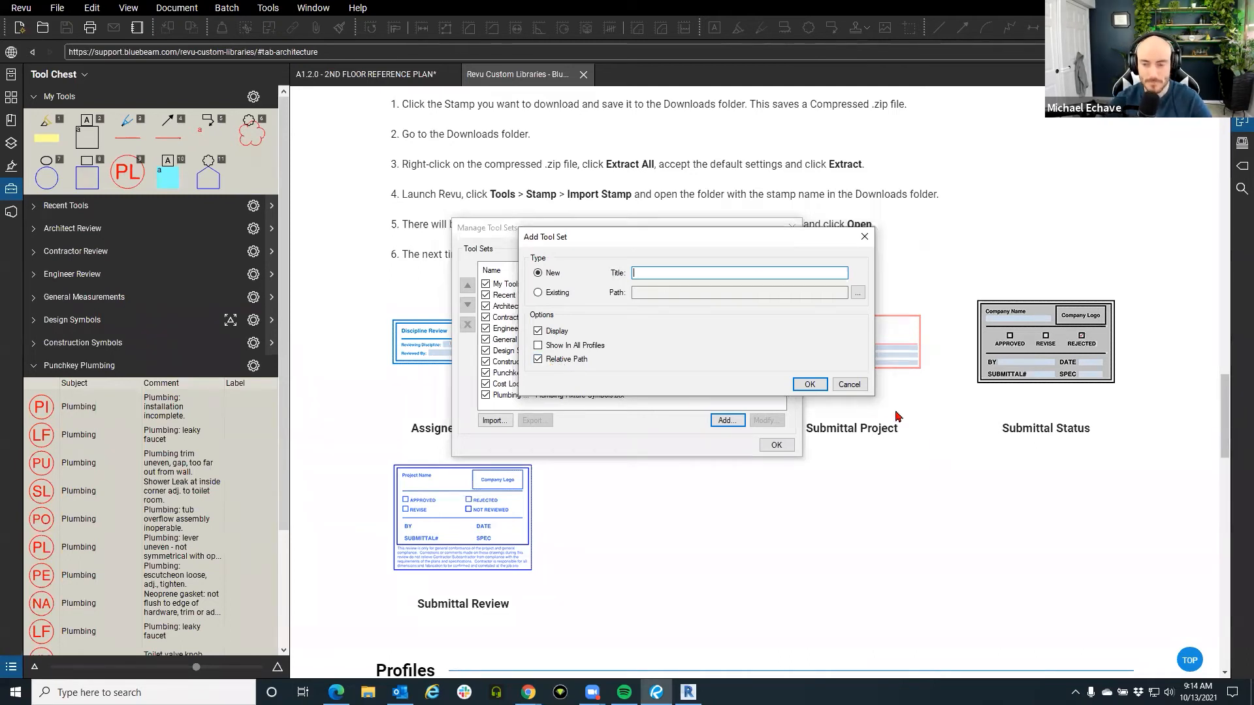
{"action": "left_click", "coordinate": [849, 386]}
{"action": "left_click_drag", "start_coordinate": [541, 233], "coordinate": [451, 222]}
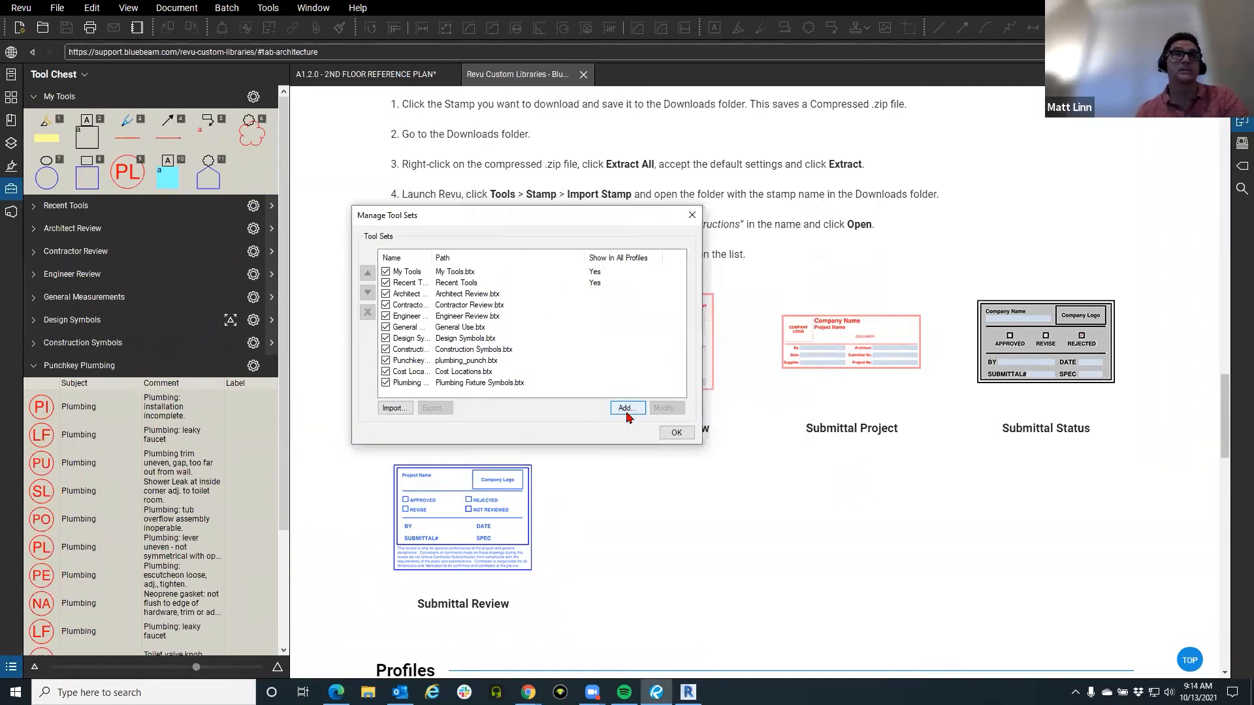
Open Modify for Plumbing Fixture Symbols and Add again, cancel both, and close Manage Tool Sets.
{"action": "left_click", "coordinate": [491, 384]}
{"action": "left_click", "coordinate": [666, 409]}
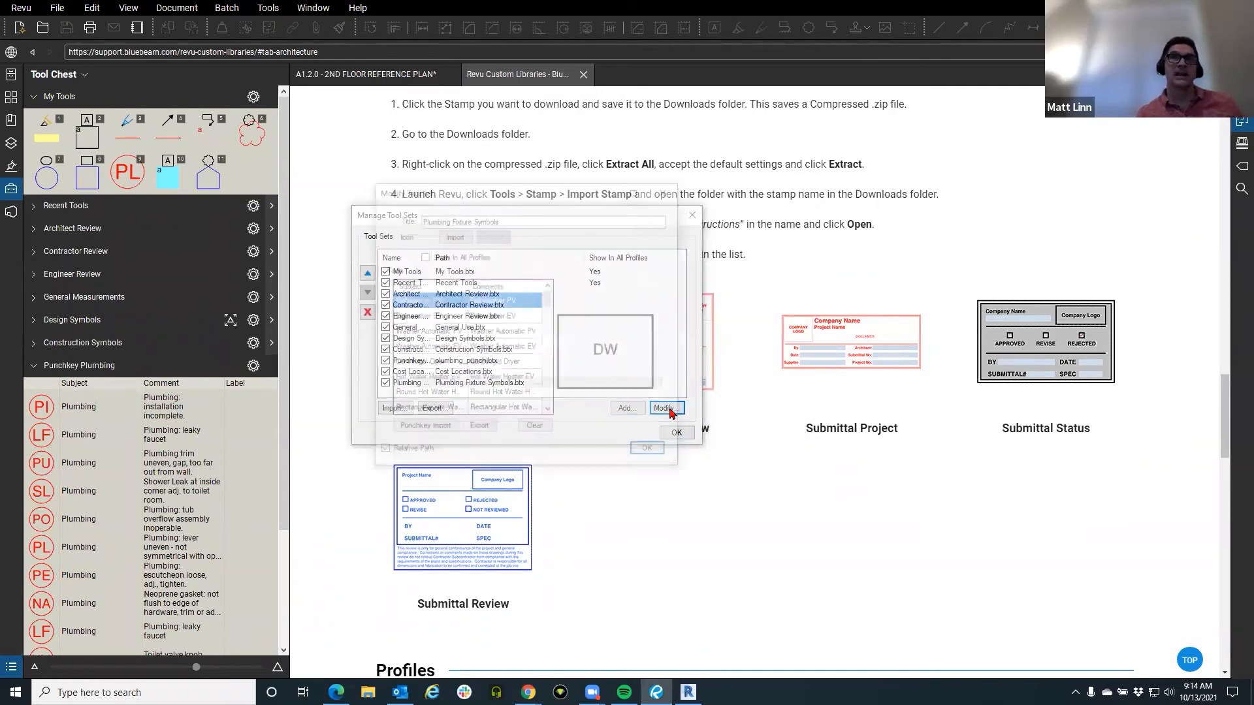
{"action": "left_click", "coordinate": [667, 190]}
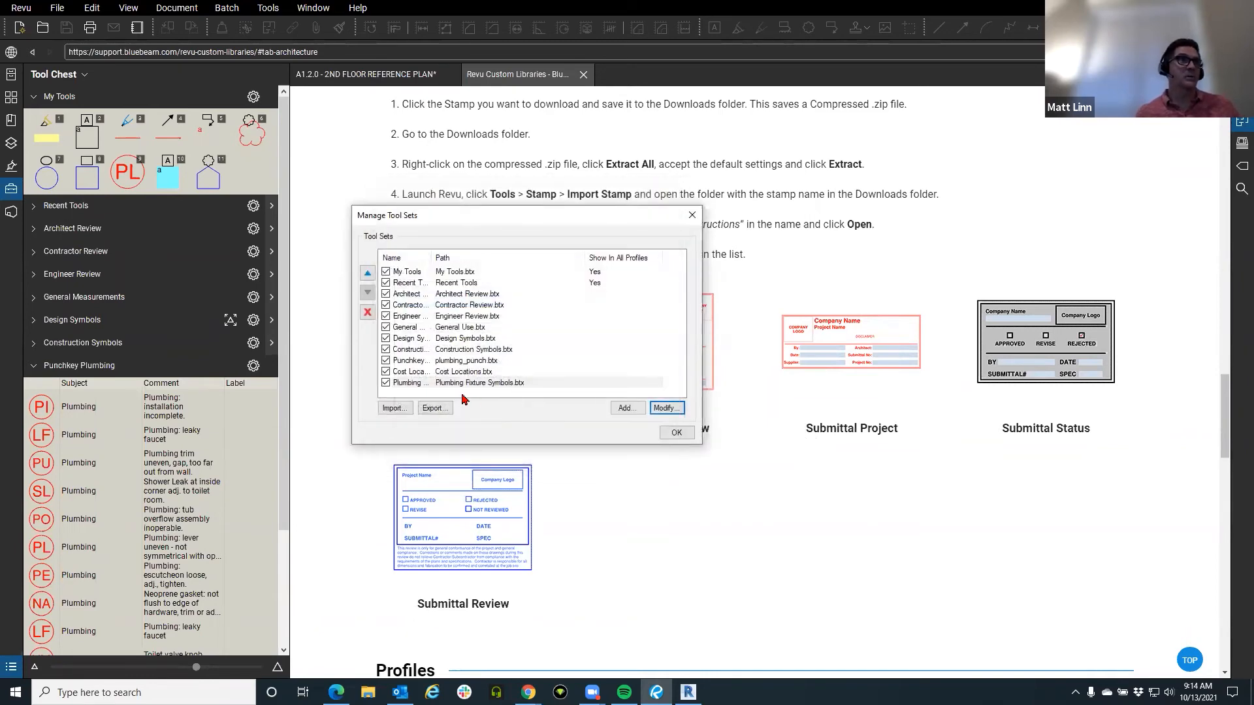
{"action": "left_click", "coordinate": [625, 409]}
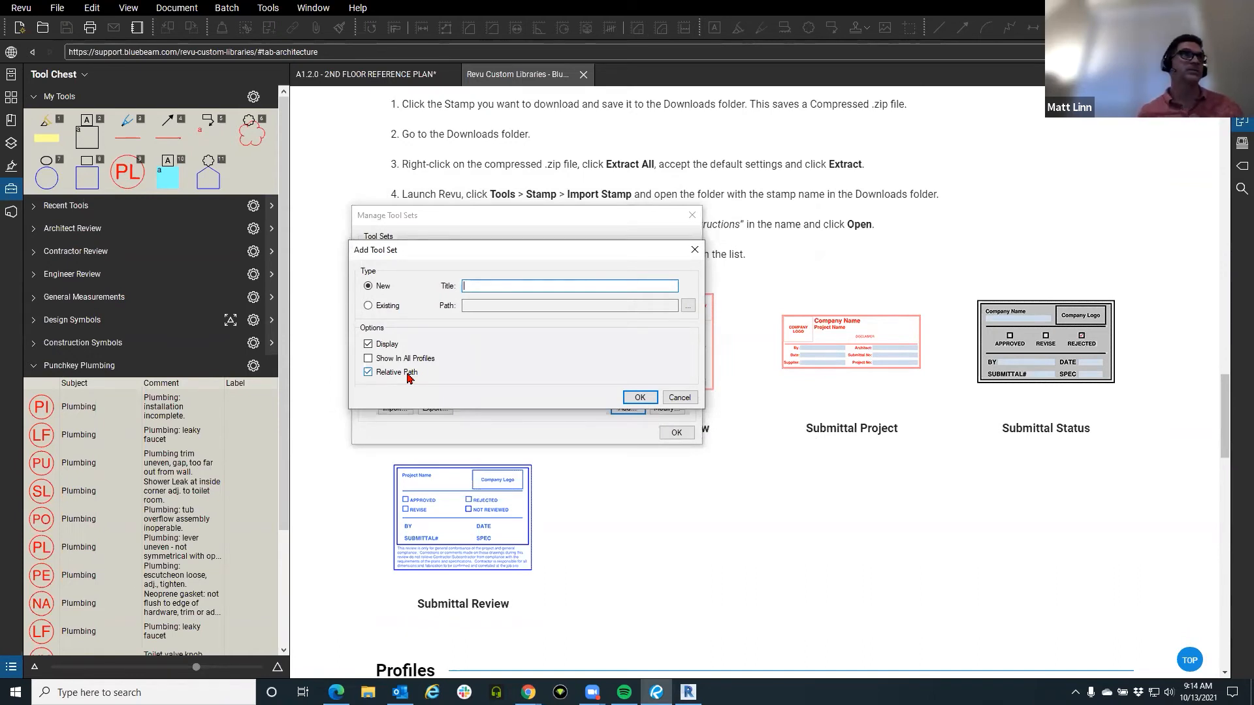
{"action": "left_click", "coordinate": [677, 398]}
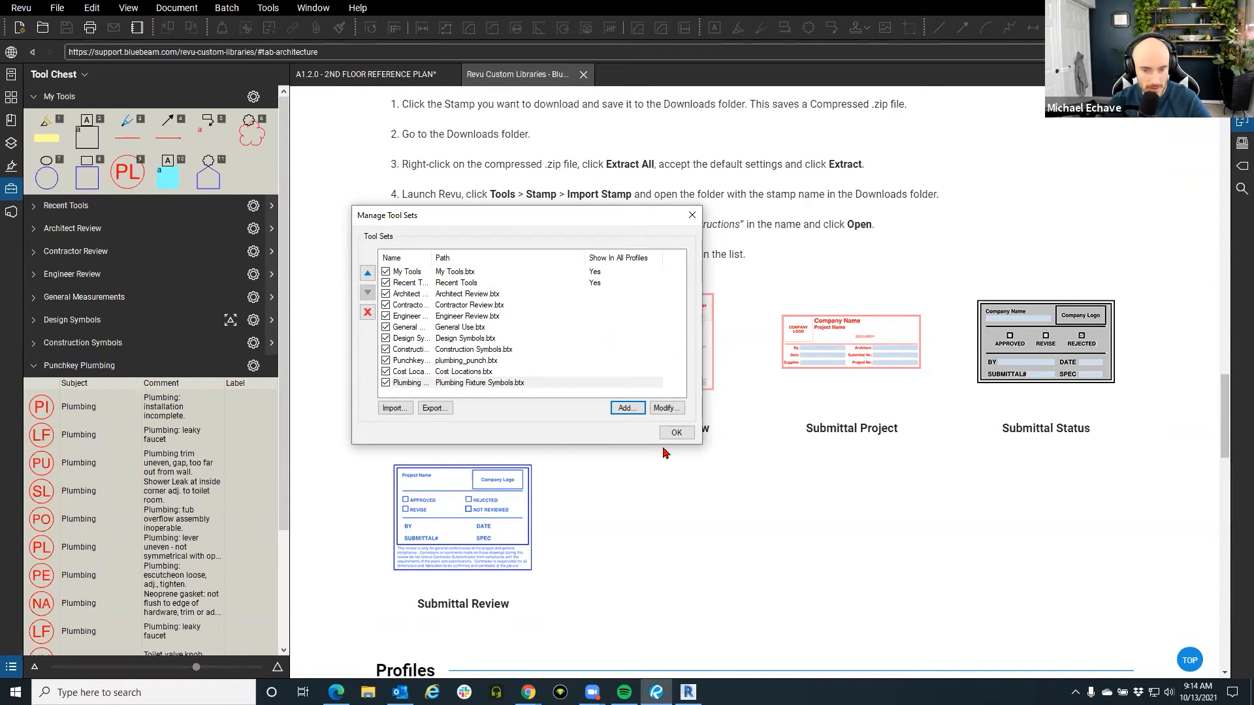
{"action": "left_click", "coordinate": [693, 215]}
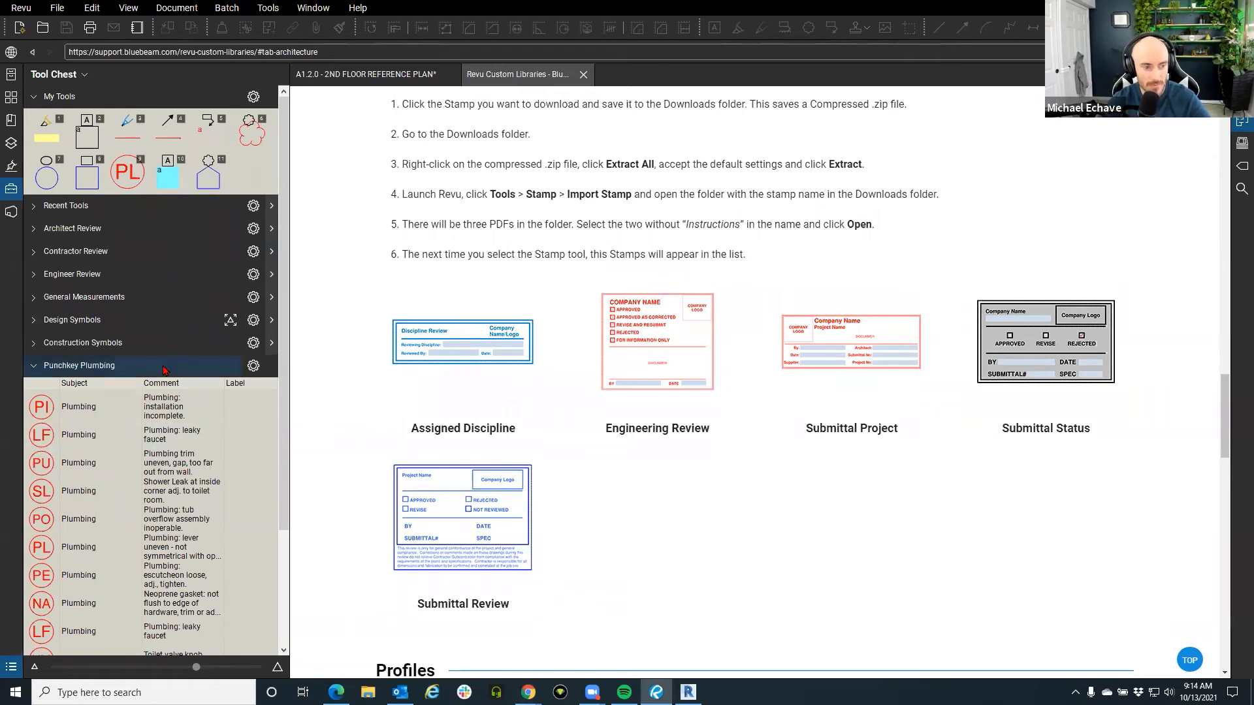
Dismiss the Punchkey Plumbing options and switch to the A1.2.0 - 2ND FLOOR REFERENCE PLAN tab.
{"action": "left_click", "coordinate": [252, 366]}
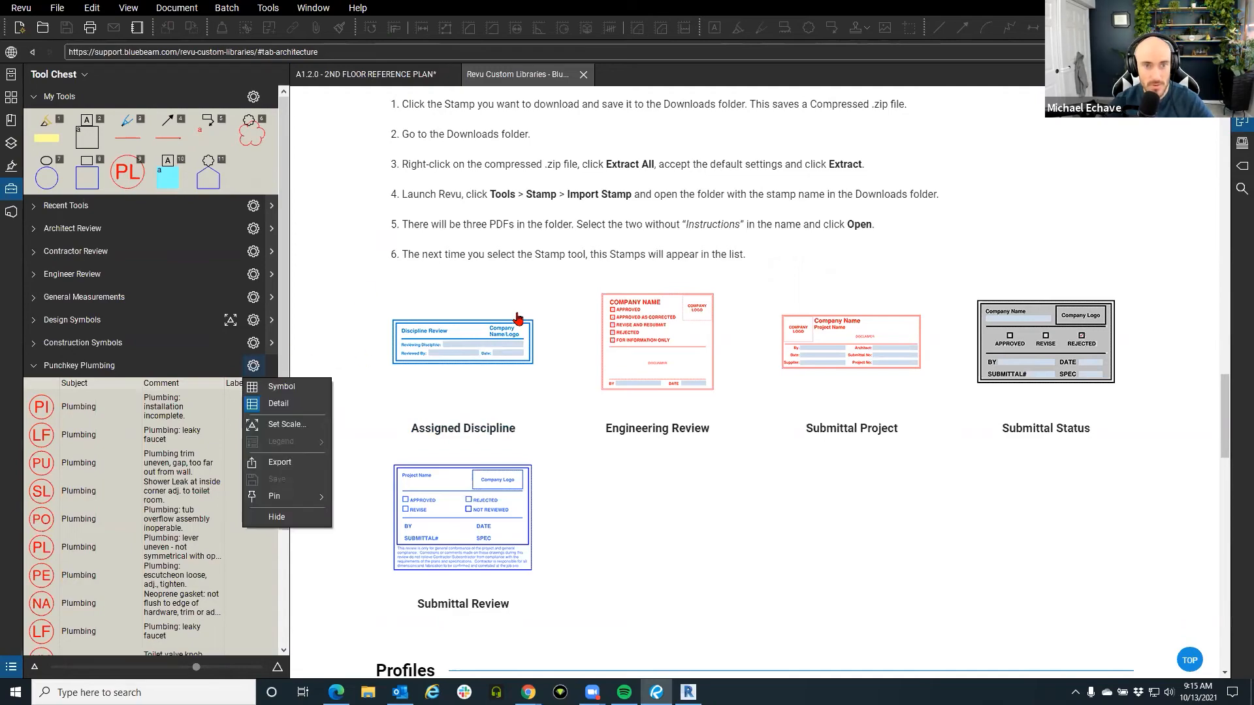
{"action": "left_click", "coordinate": [356, 75]}
Attach plumbing_punch.btx from the Desktop near the plan's top-left corner, with Icon set to File Icon.
{"action": "scroll", "coordinate": [512, 411], "scroll_direction": "down", "scroll_amount": 5}
{"action": "left_click_drag", "start_coordinate": [486, 339], "coordinate": [834, 644]}
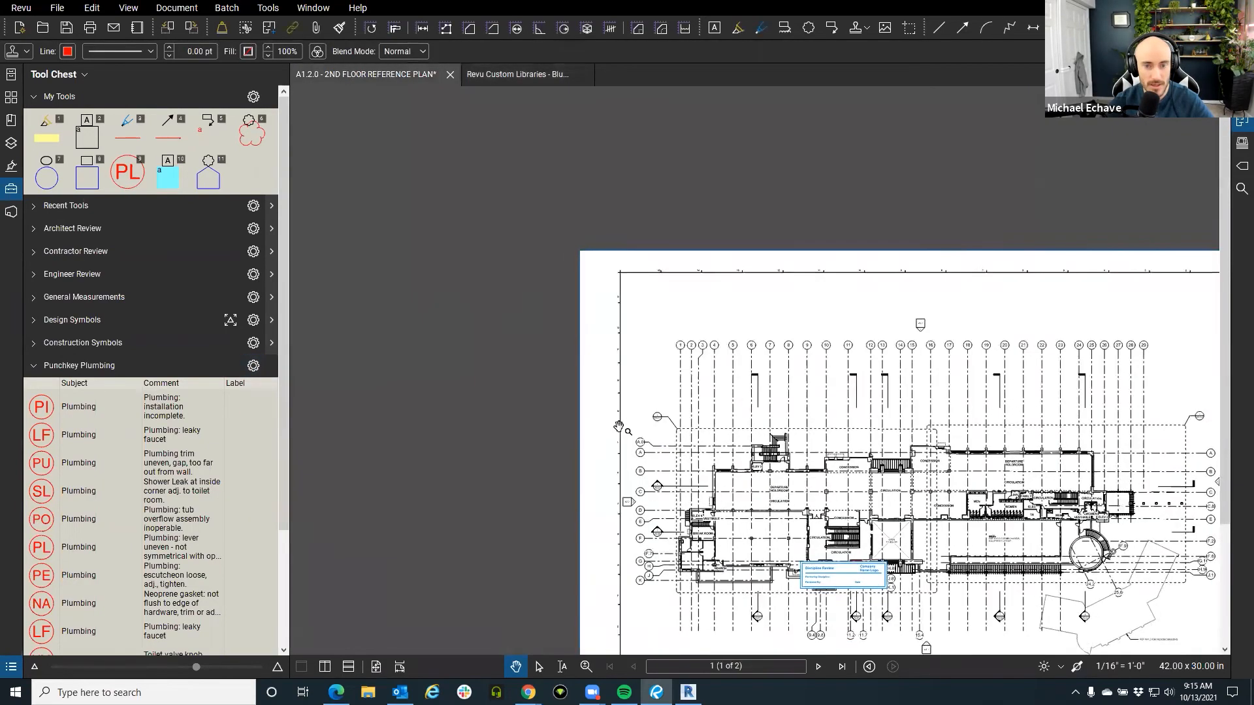
{"action": "scroll", "coordinate": [656, 306], "scroll_direction": "up", "scroll_amount": 8}
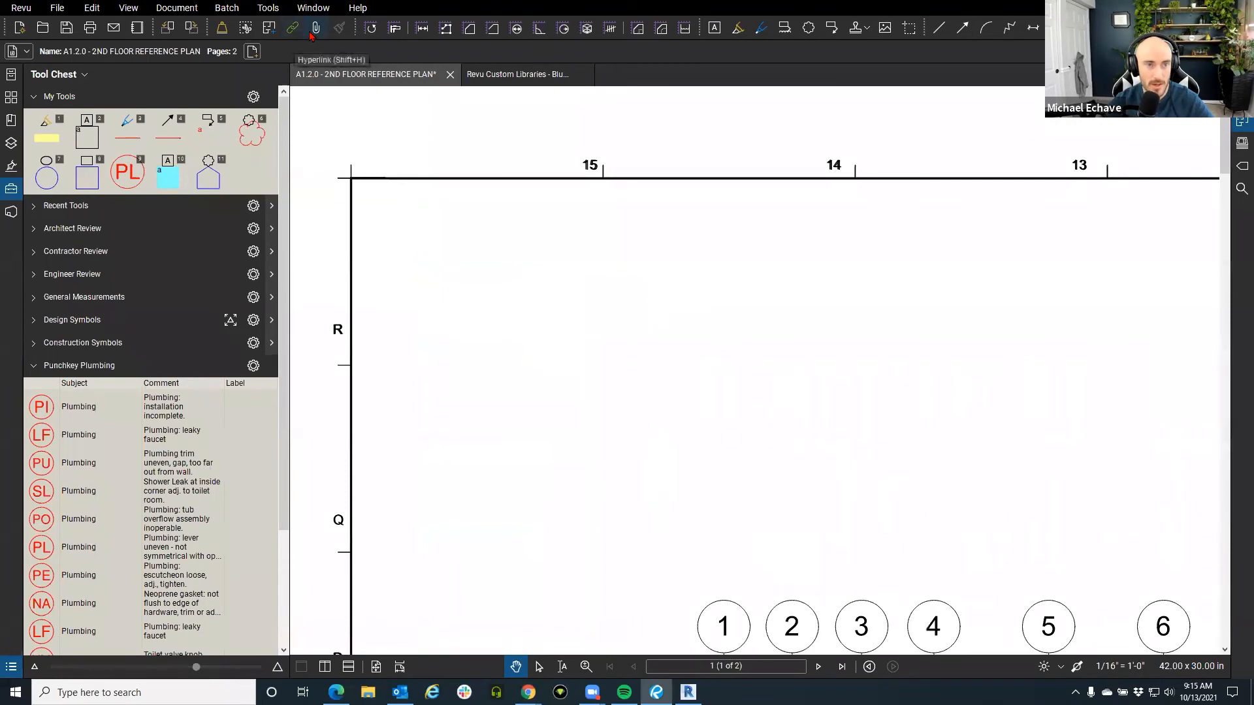
{"action": "left_click", "coordinate": [316, 30]}
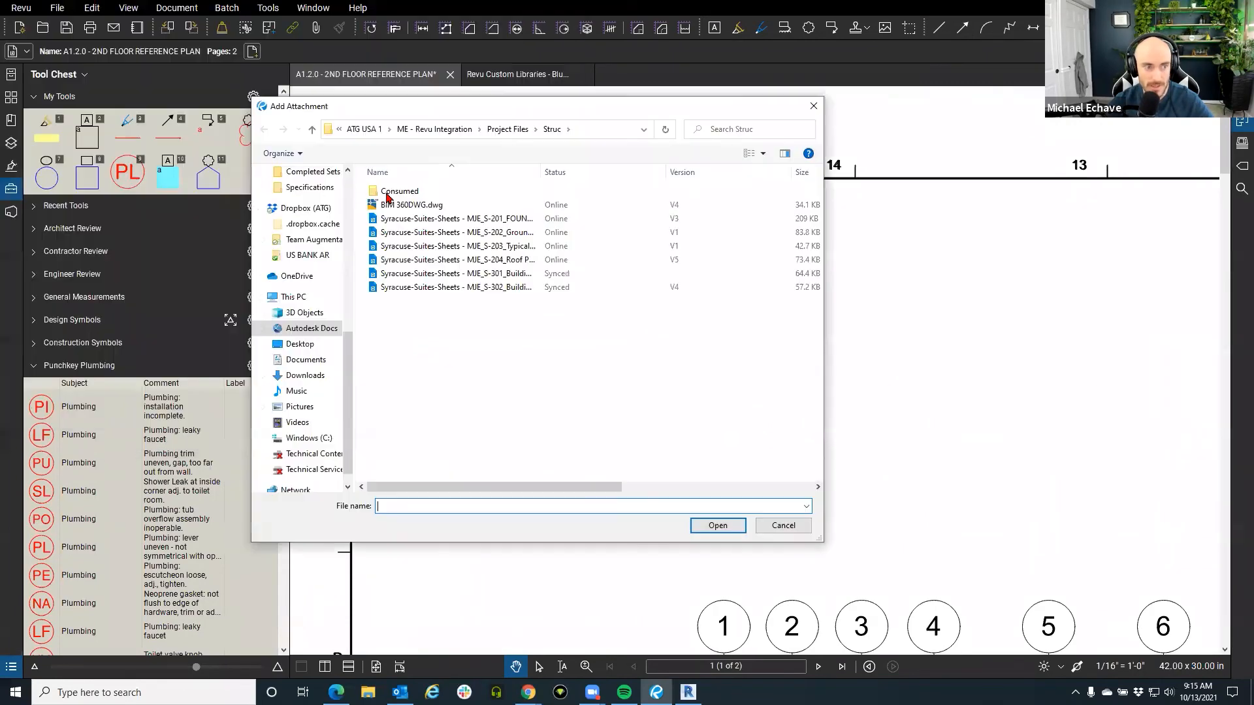
{"action": "left_click", "coordinate": [300, 343]}
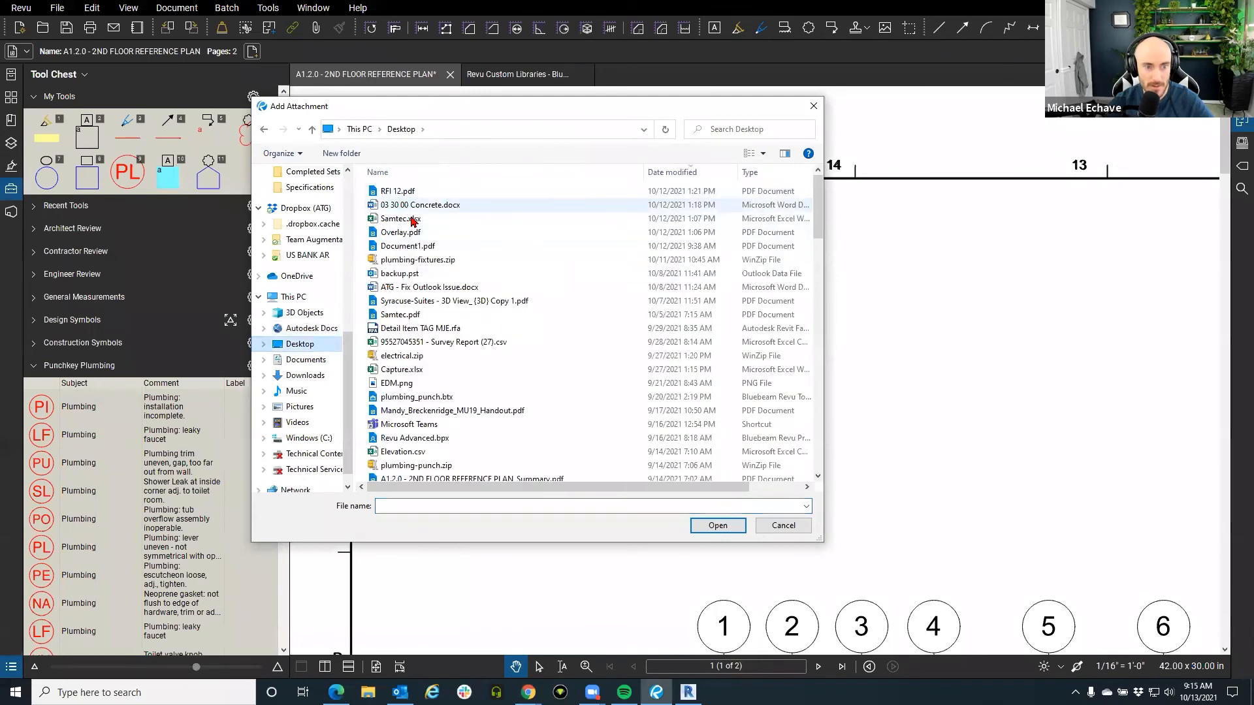
{"action": "left_click", "coordinate": [409, 397]}
{"action": "left_click", "coordinate": [718, 526]}
{"action": "left_click", "coordinate": [511, 270]}
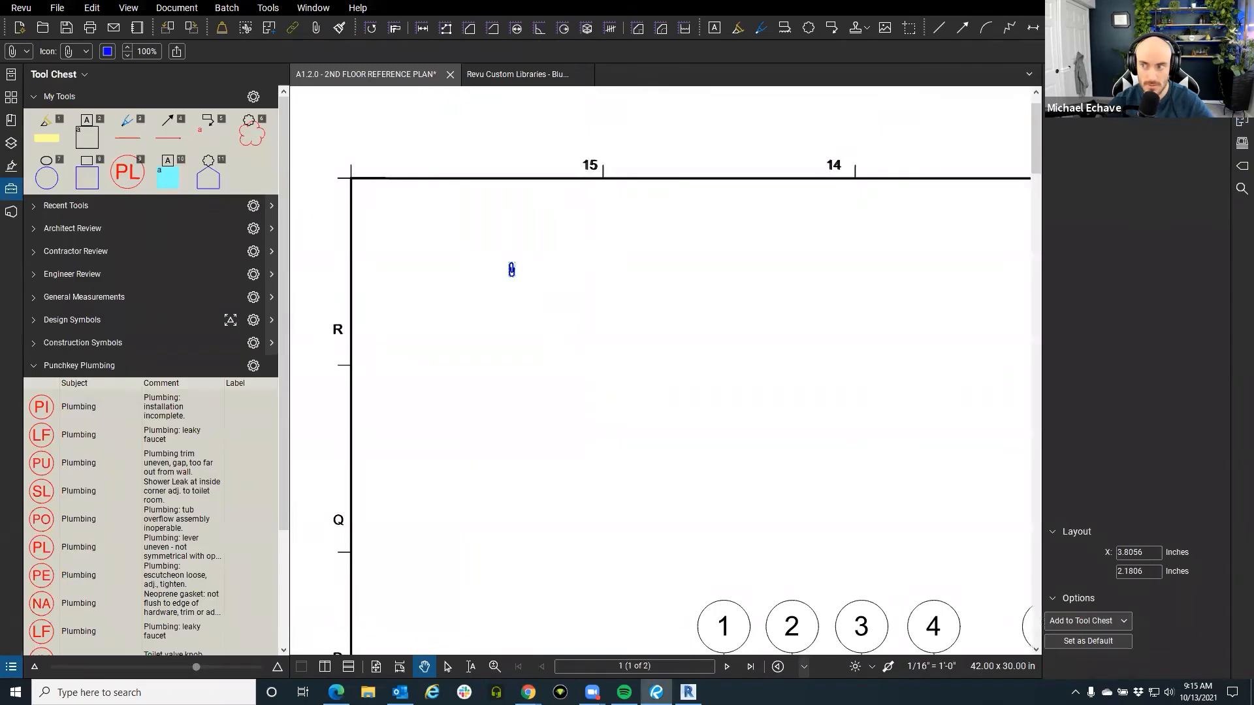
{"action": "left_click", "coordinate": [1111, 295]}
Drag the BTX icon down-left into place and collapse Punchkey Plumbing in the Tool Chest.
{"action": "left_click", "coordinate": [644, 350]}
{"action": "left_click_drag", "start_coordinate": [552, 269], "coordinate": [505, 299]}
{"action": "left_click", "coordinate": [558, 318]}
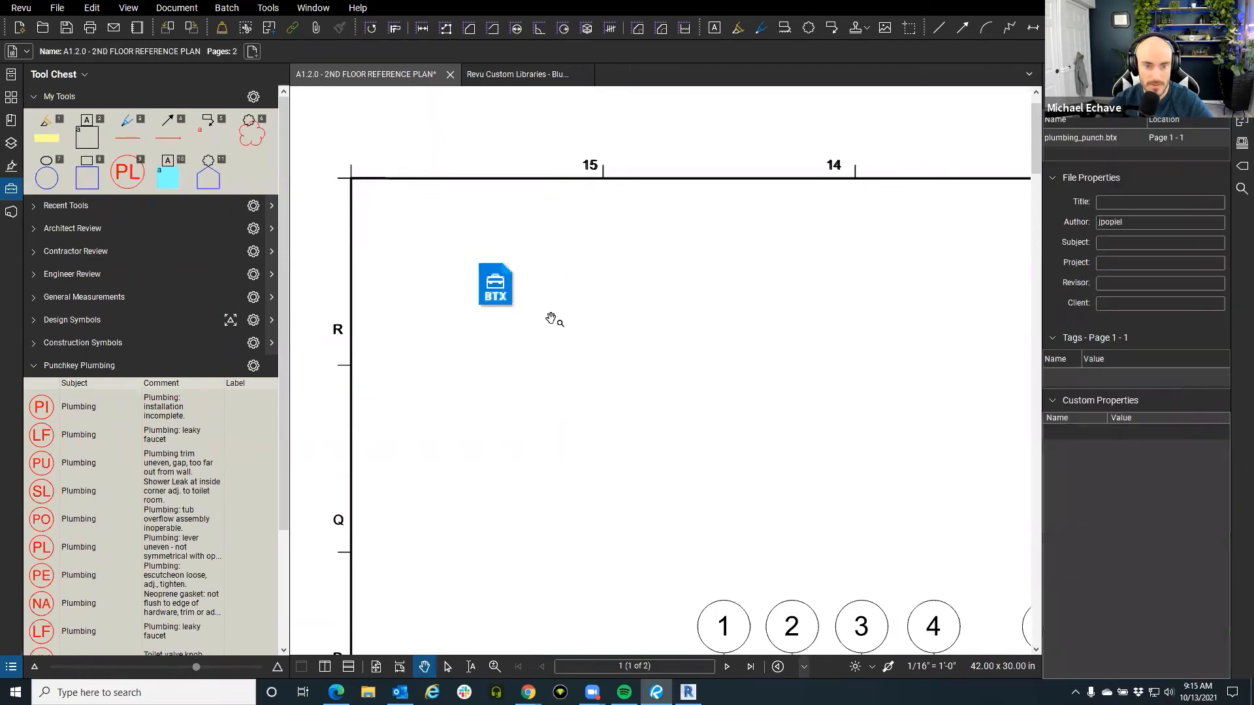
{"action": "scroll", "coordinate": [627, 285], "scroll_direction": "down", "scroll_amount": 4}
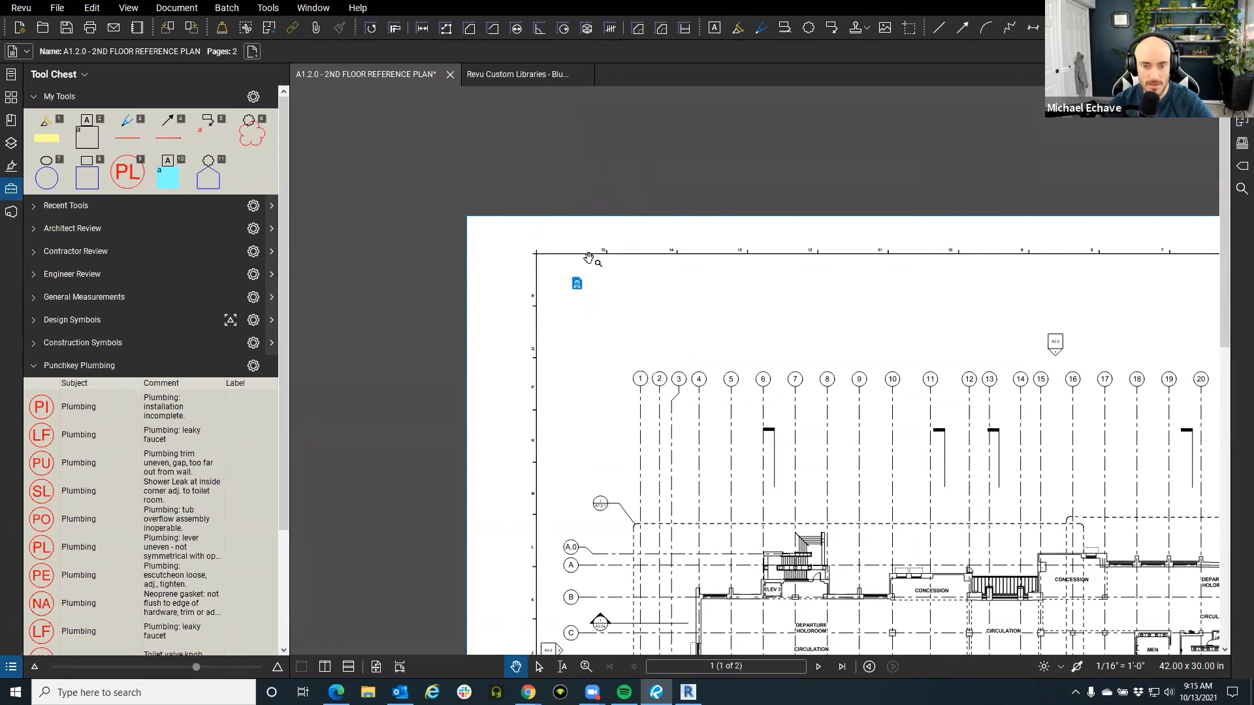
{"action": "scroll", "coordinate": [584, 265], "scroll_direction": "up", "scroll_amount": 4}
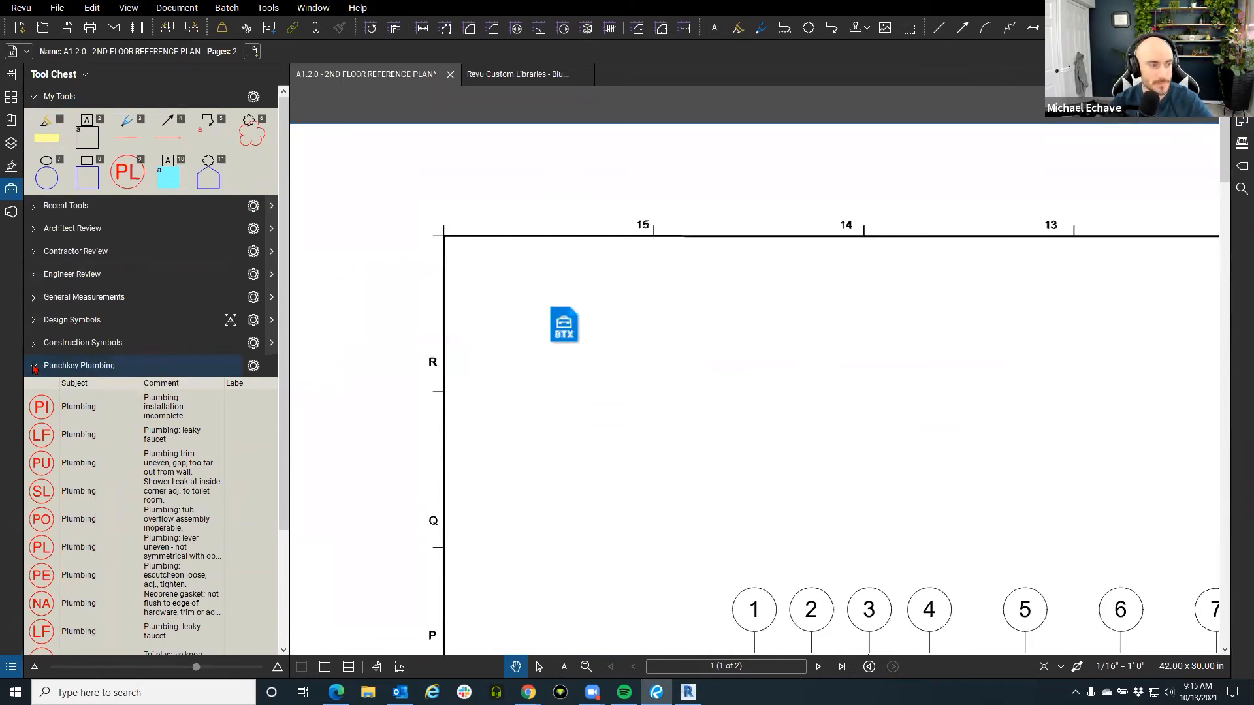
{"action": "left_click", "coordinate": [34, 368]}
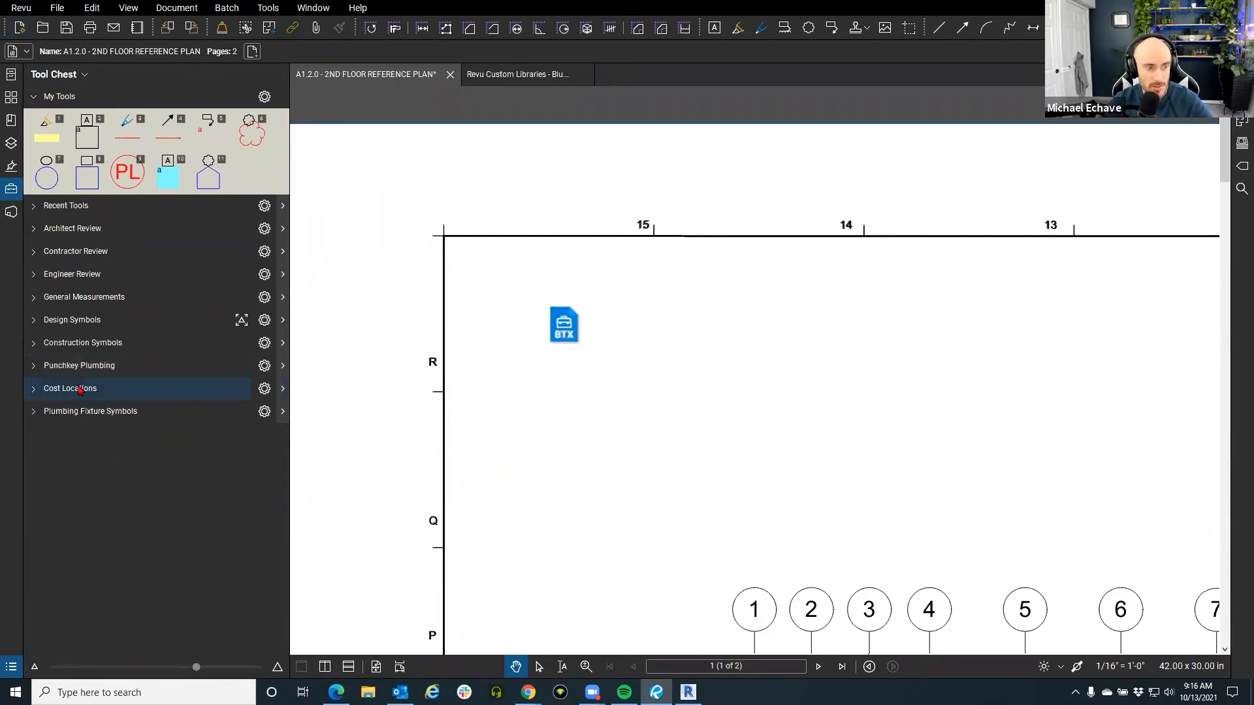
{"action": "left_click", "coordinate": [21, 8]}
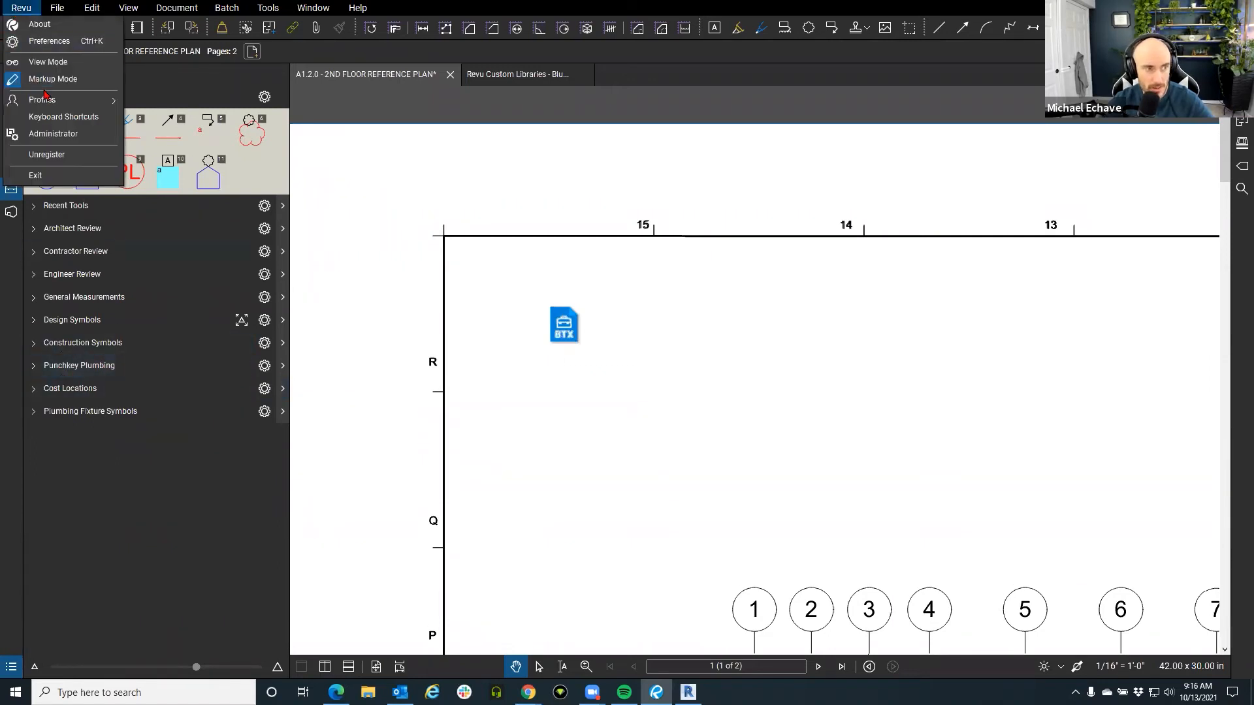
Switch to the Quantity Takeoff profile and show the Tool Chest.
{"action": "mouse_move", "coordinate": [49, 106]}
{"action": "left_click", "coordinate": [179, 135]}
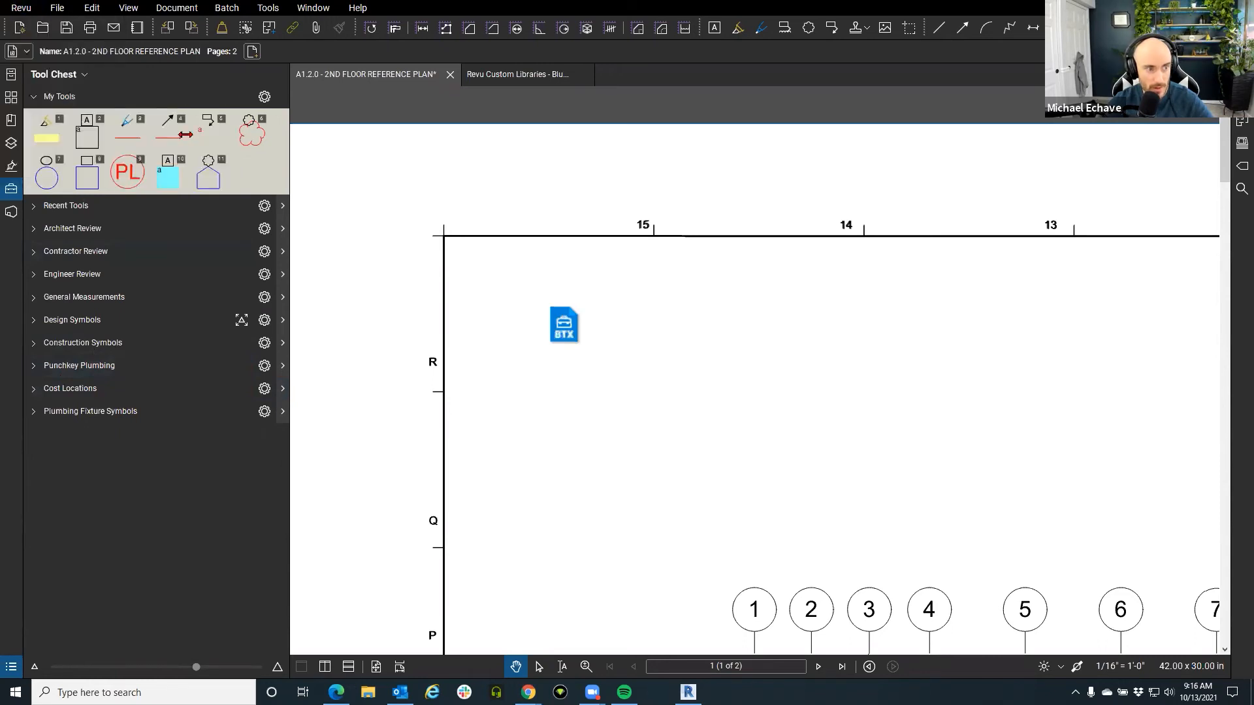
{"action": "left_click", "coordinate": [11, 189]}
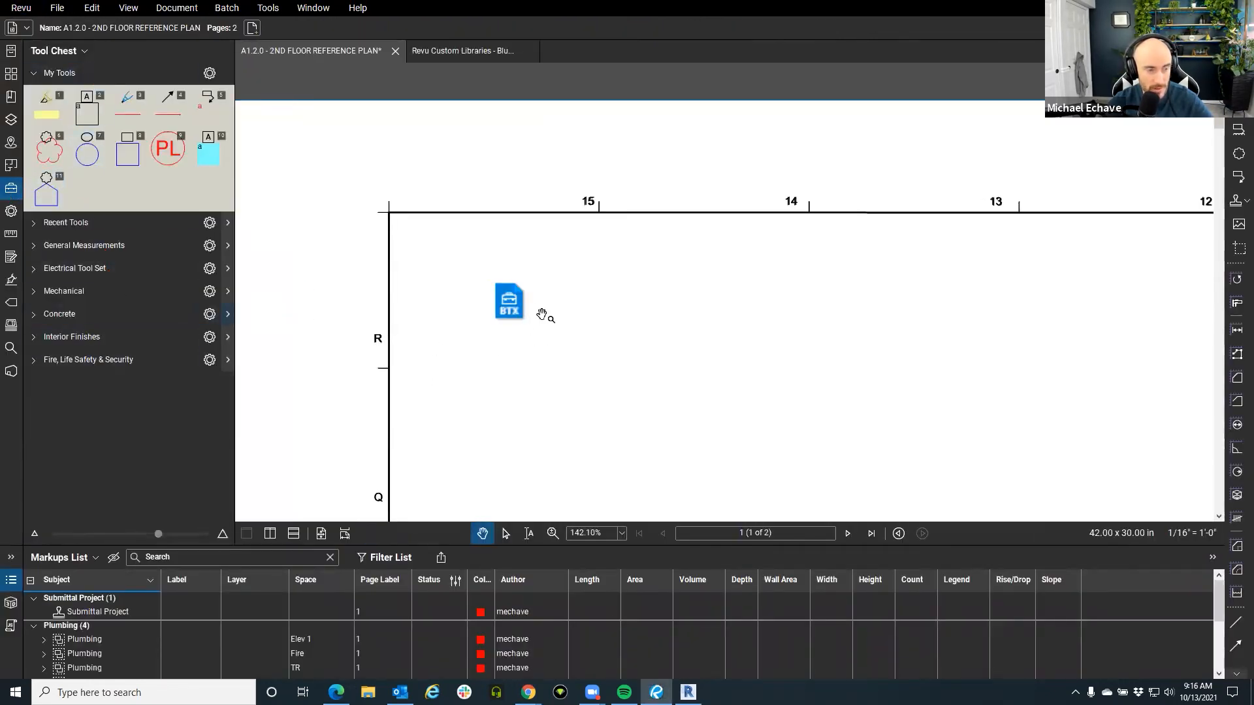
Open the attached plumbing_punch.btx and overwrite the existing Punchkey Plumbing tool set with it.
{"action": "double_click", "coordinate": [513, 304]}
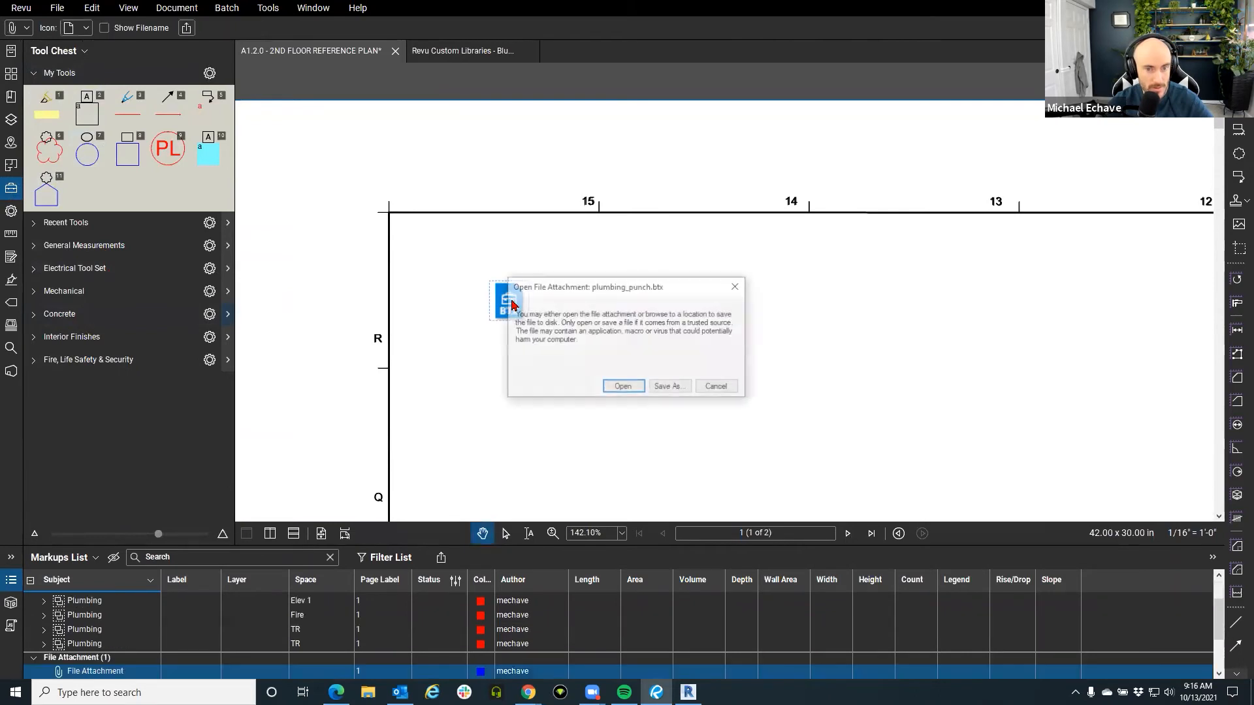
{"action": "left_click", "coordinate": [622, 387]}
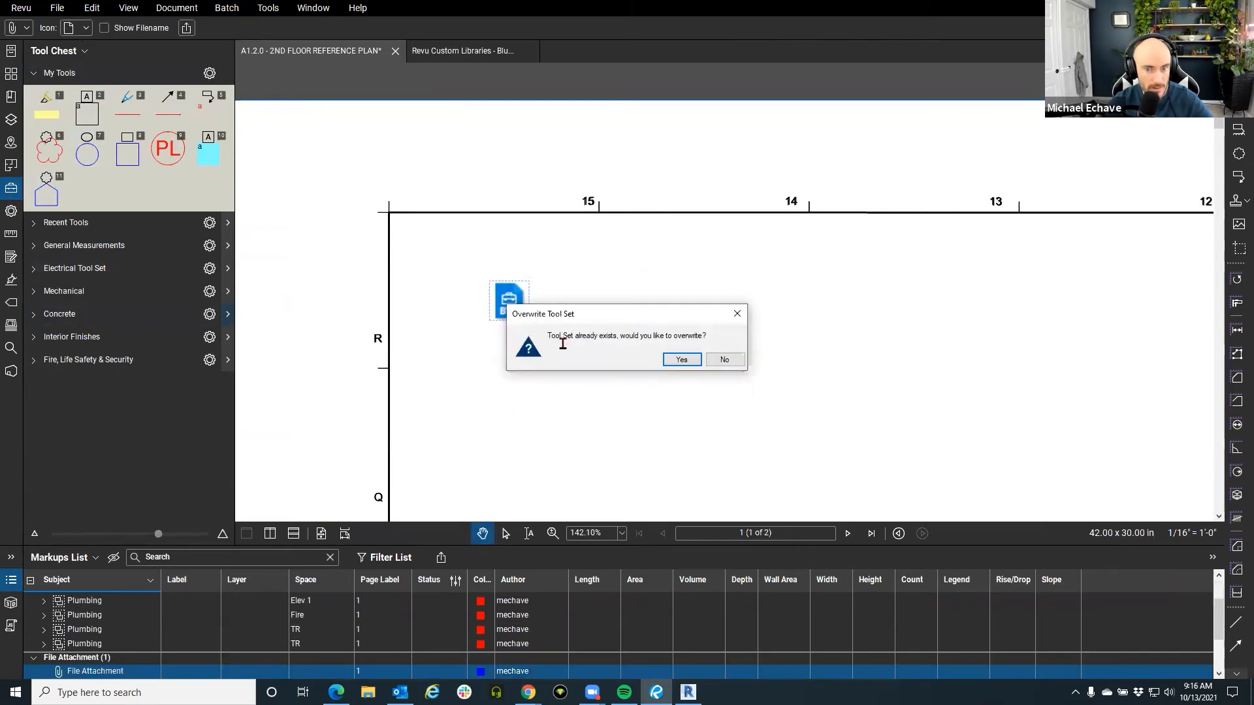
{"action": "mouse_move", "coordinate": [711, 335]}
{"action": "left_mouse_down"}
{"action": "mouse_move", "coordinate": [503, 330]}
{"action": "mouse_move", "coordinate": [361, 305]}
{"action": "mouse_move", "coordinate": [789, 332]}
{"action": "mouse_move", "coordinate": [608, 340]}
{"action": "mouse_move", "coordinate": [708, 336]}
{"action": "left_mouse_up"}
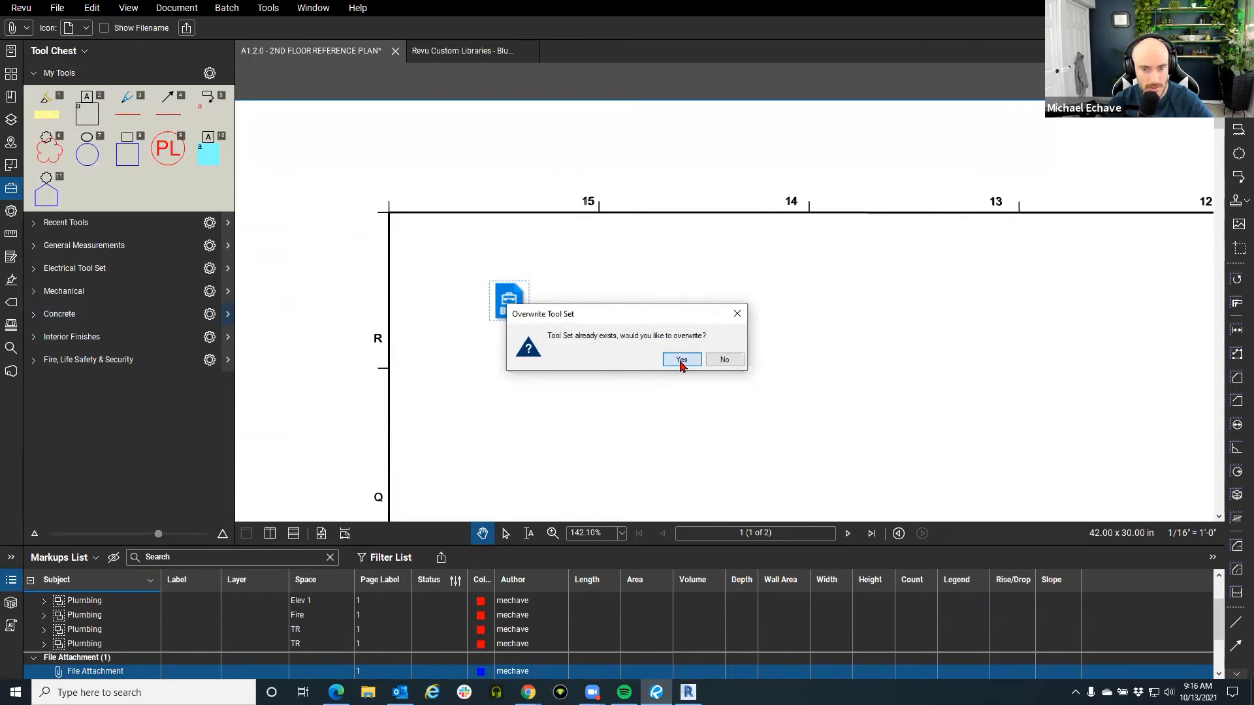
{"action": "left_click", "coordinate": [681, 360]}
{"action": "left_click", "coordinate": [624, 360]}
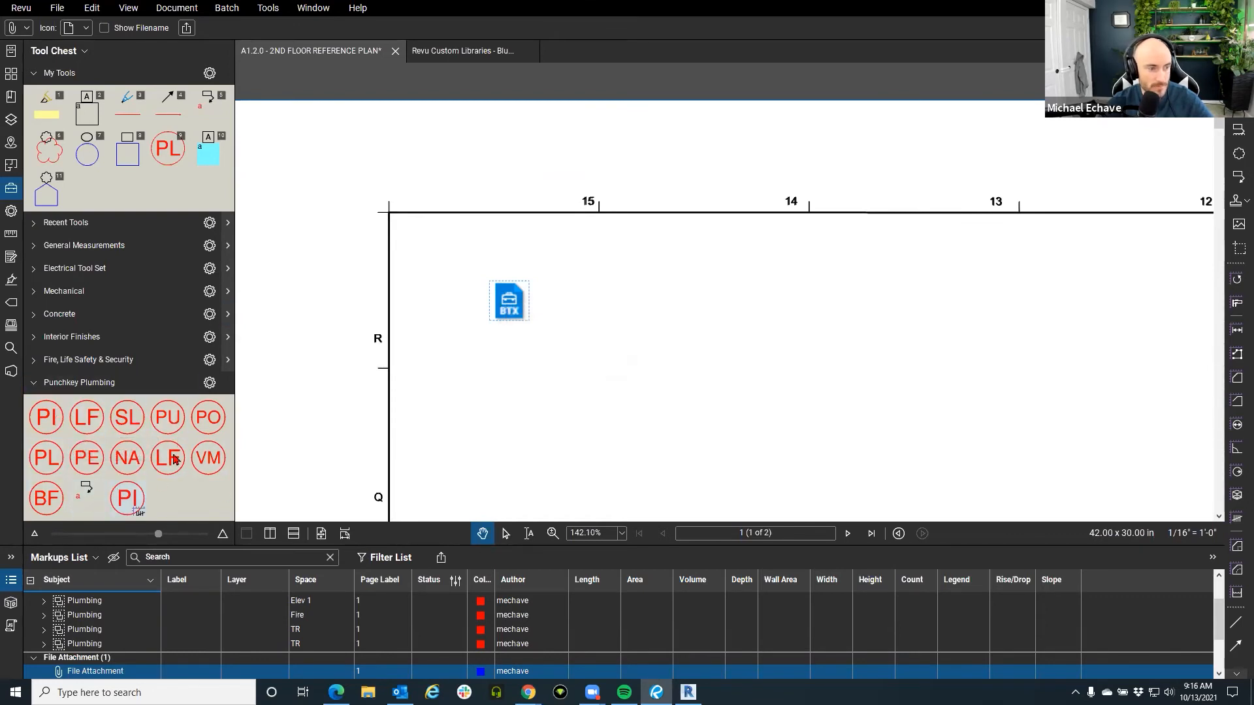
Collapse Punchkey Plumbing, hide the Markups List, and expand Recent Tools.
{"action": "left_click", "coordinate": [41, 389]}
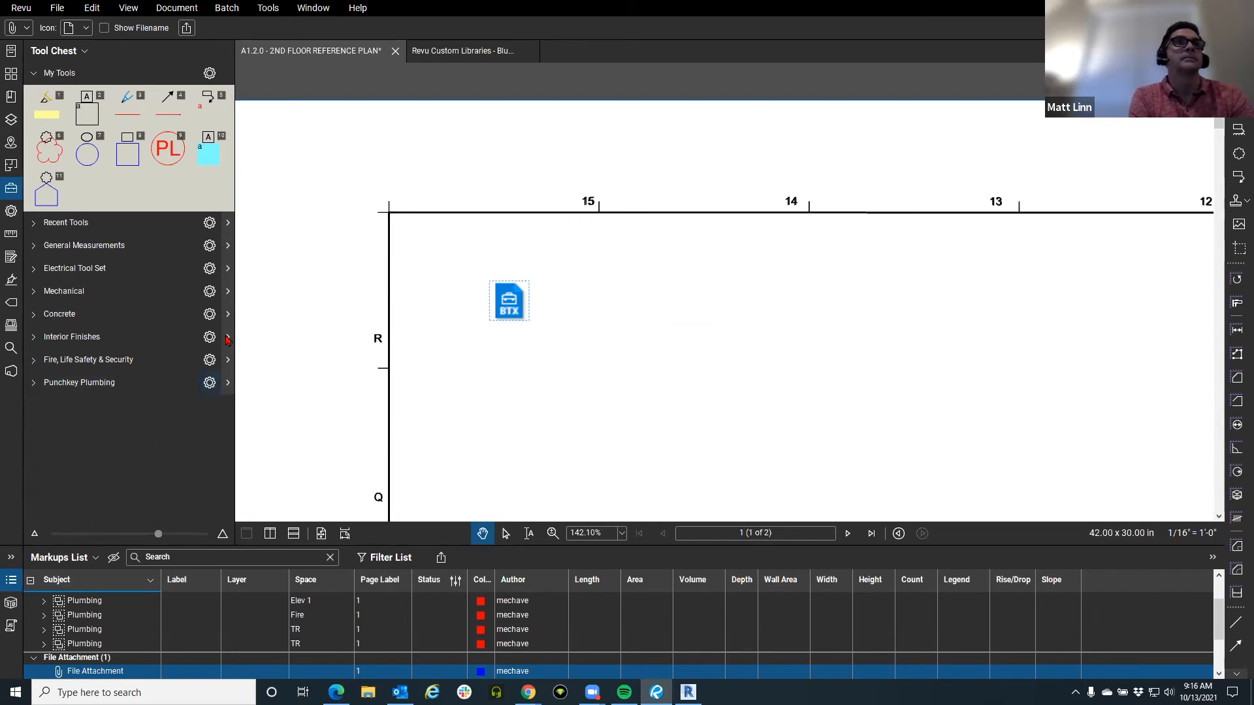
{"action": "left_click", "coordinate": [591, 334]}
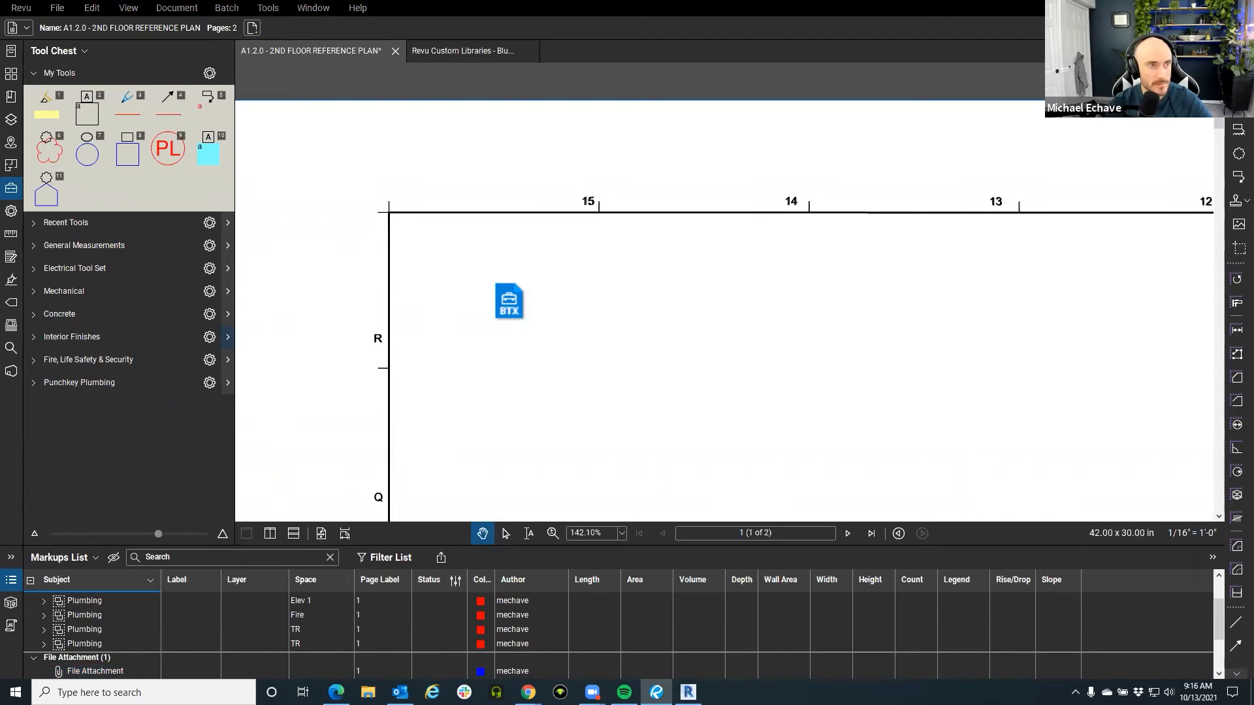
{"action": "left_click", "coordinate": [11, 583]}
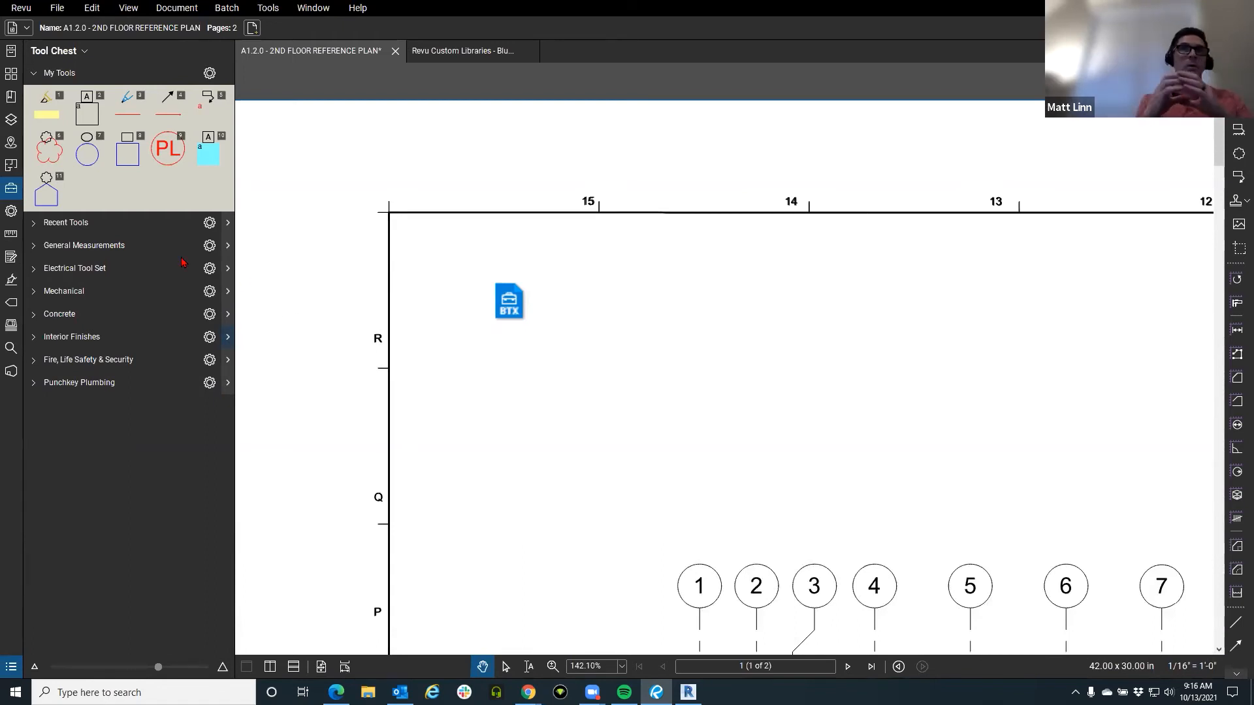
{"action": "left_click", "coordinate": [32, 225]}
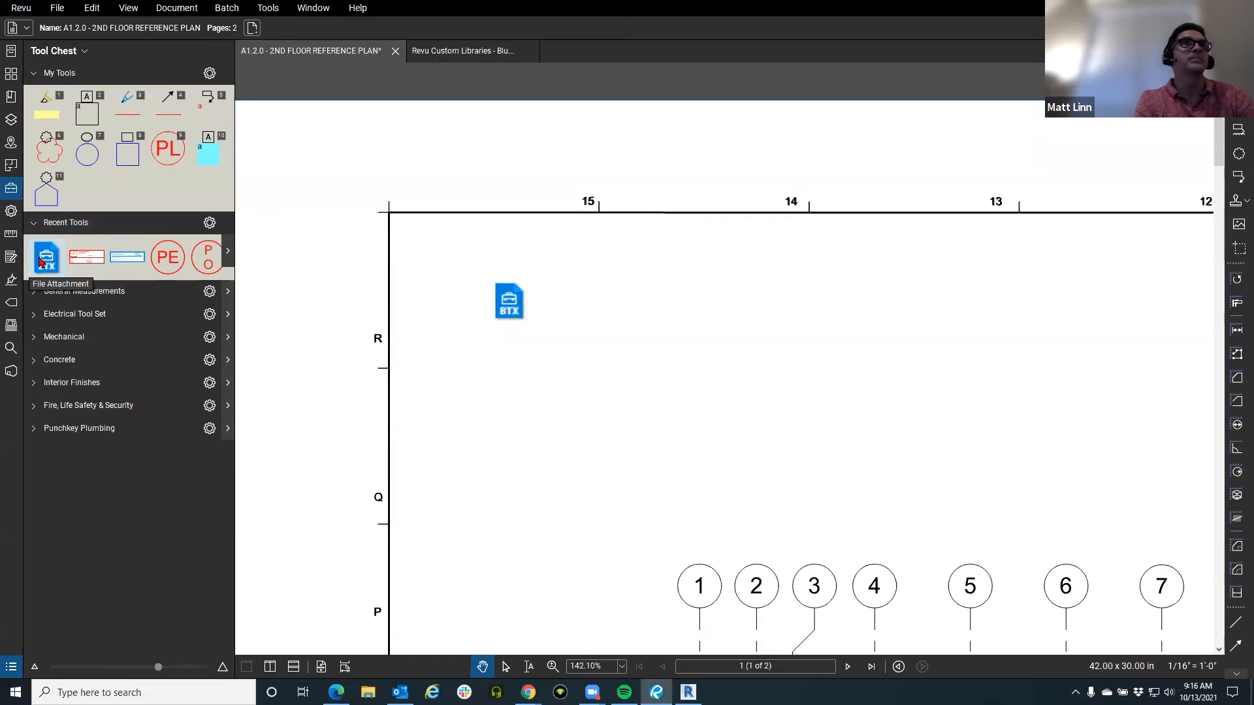
Try recent tools' right-click options, launching and cancelling the file attachment tool twice.
{"action": "right_click", "coordinate": [47, 201]}
{"action": "left_click", "coordinate": [157, 317]}
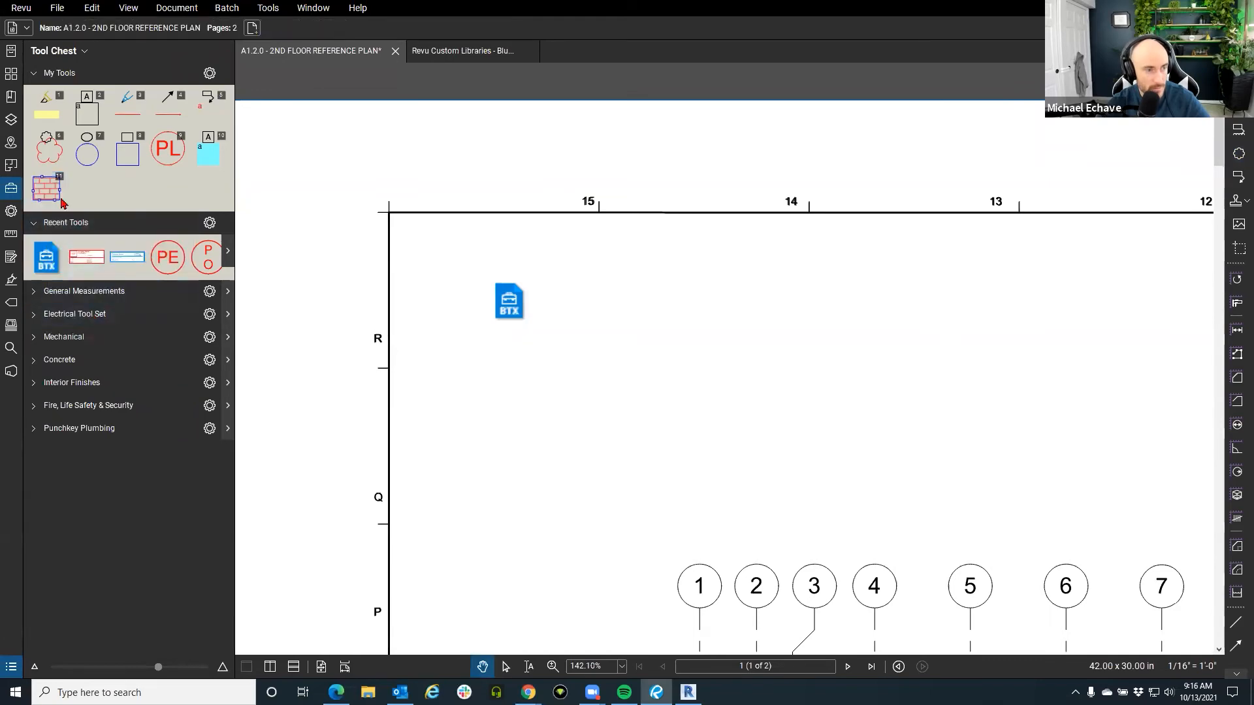
{"action": "right_click", "coordinate": [40, 185]}
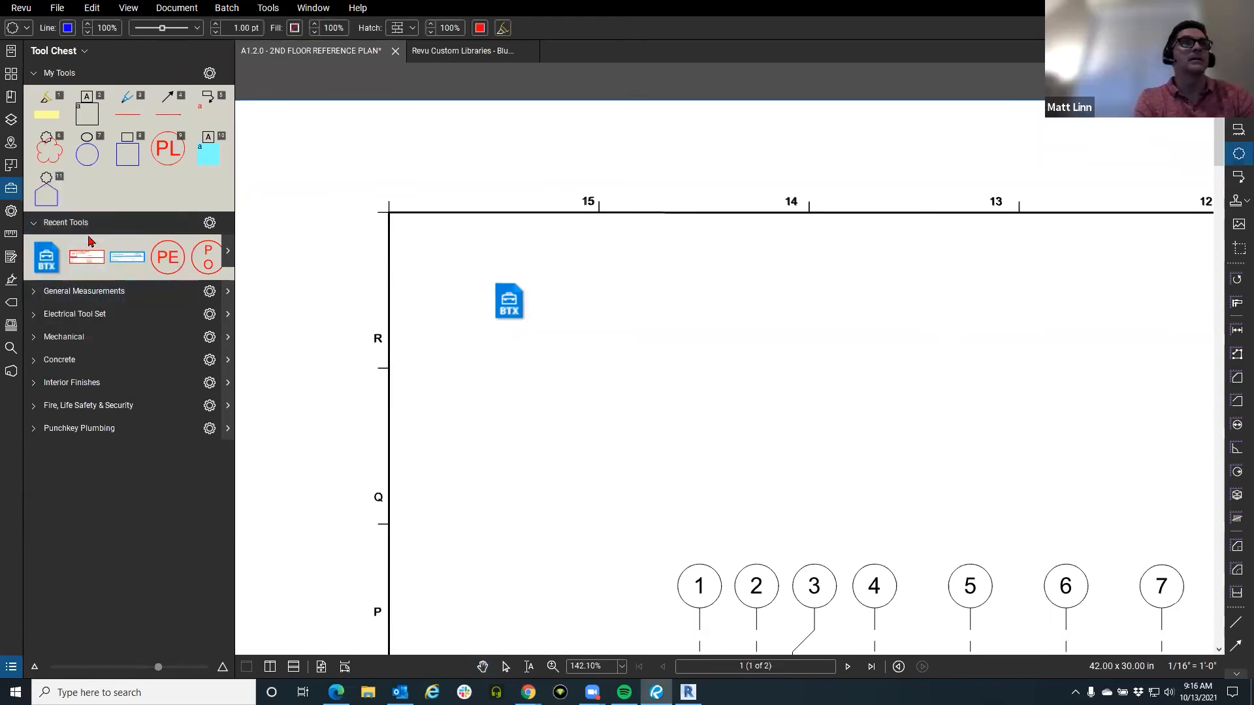
{"action": "right_click", "coordinate": [52, 249]}
{"action": "left_click", "coordinate": [121, 369]}
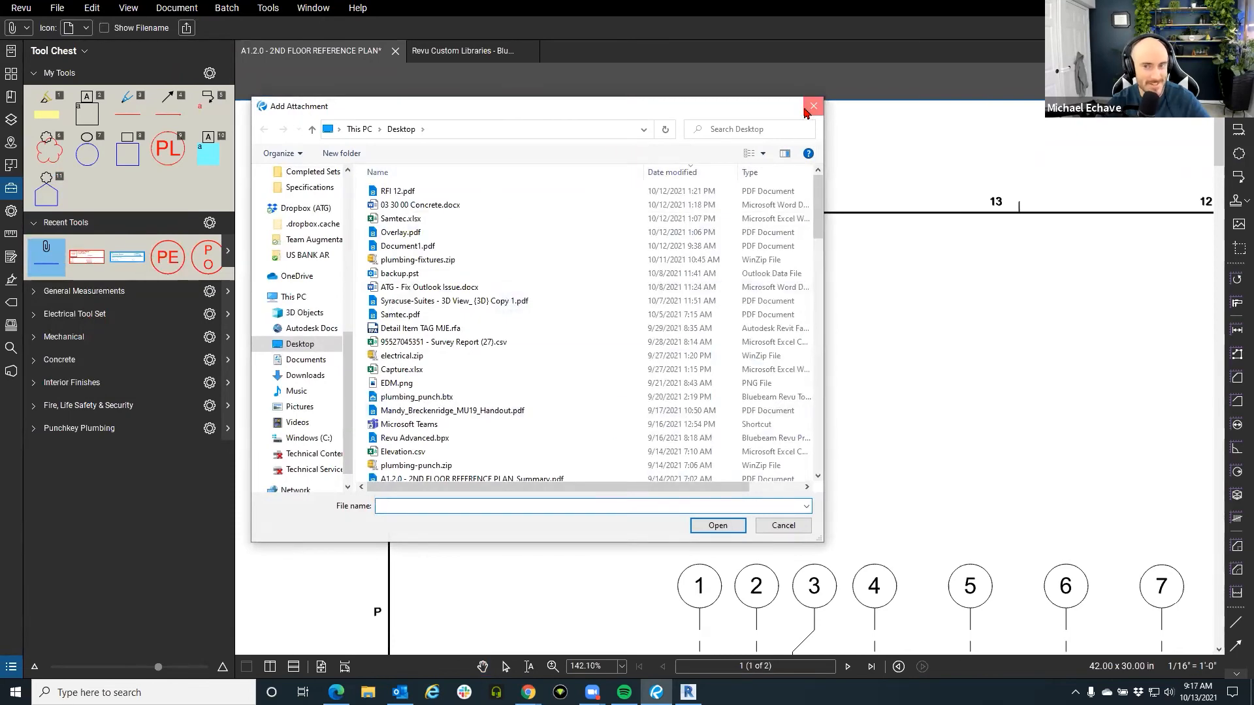
{"action": "left_click", "coordinate": [814, 106]}
{"action": "left_click", "coordinate": [52, 268]}
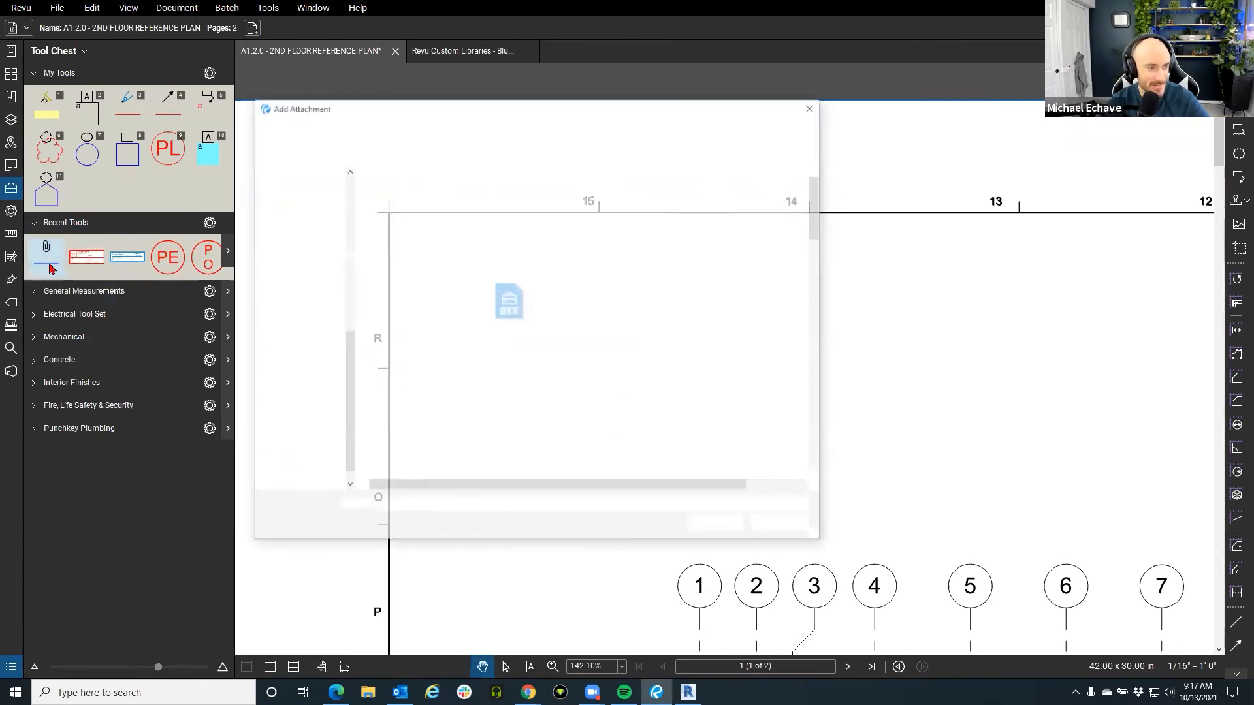
{"action": "left_click", "coordinate": [814, 107]}
Check the right-click menus of the recent attachment and red stamp tools, then dismiss them.
{"action": "right_click", "coordinate": [50, 264]}
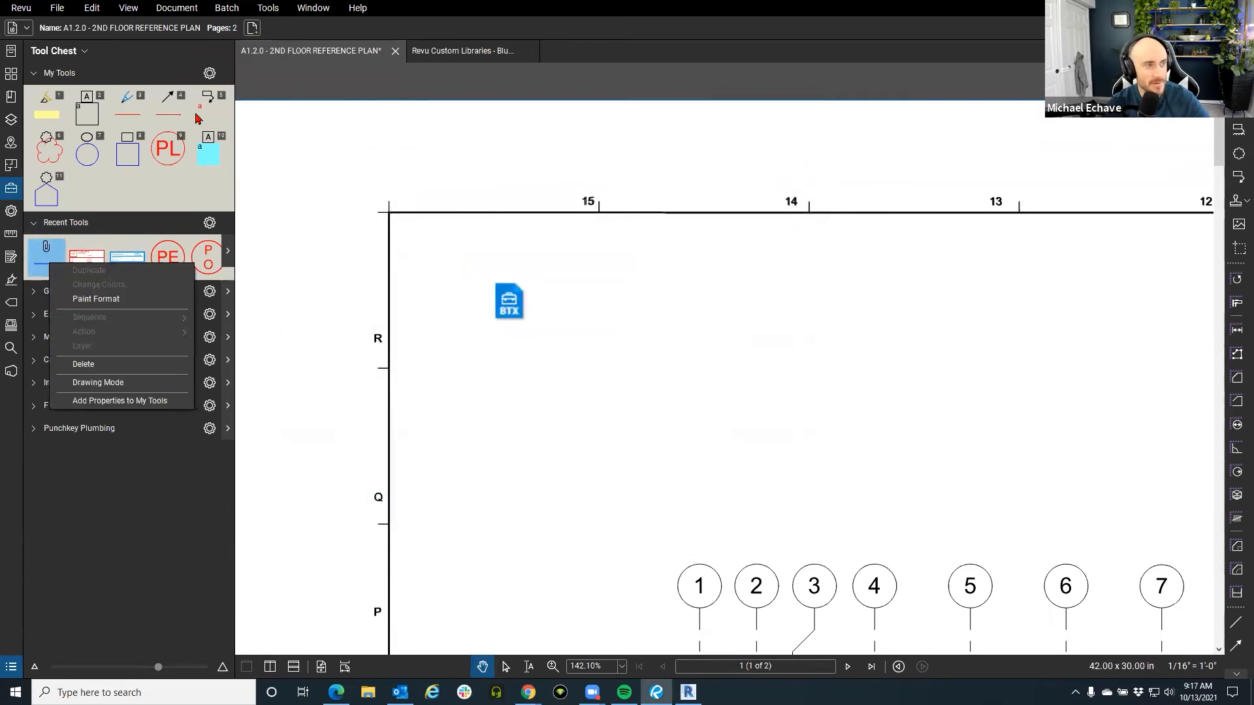
{"action": "left_click", "coordinate": [124, 232]}
{"action": "left_click", "coordinate": [125, 229]}
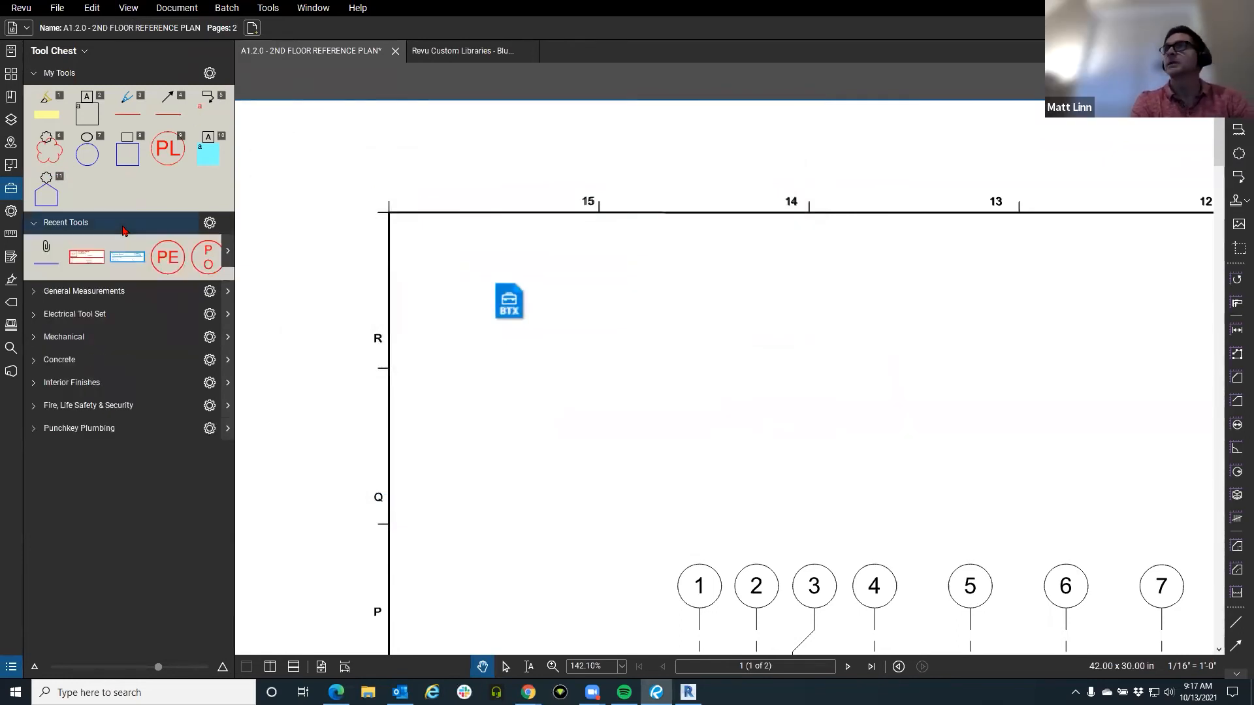
{"action": "right_click", "coordinate": [167, 256]}
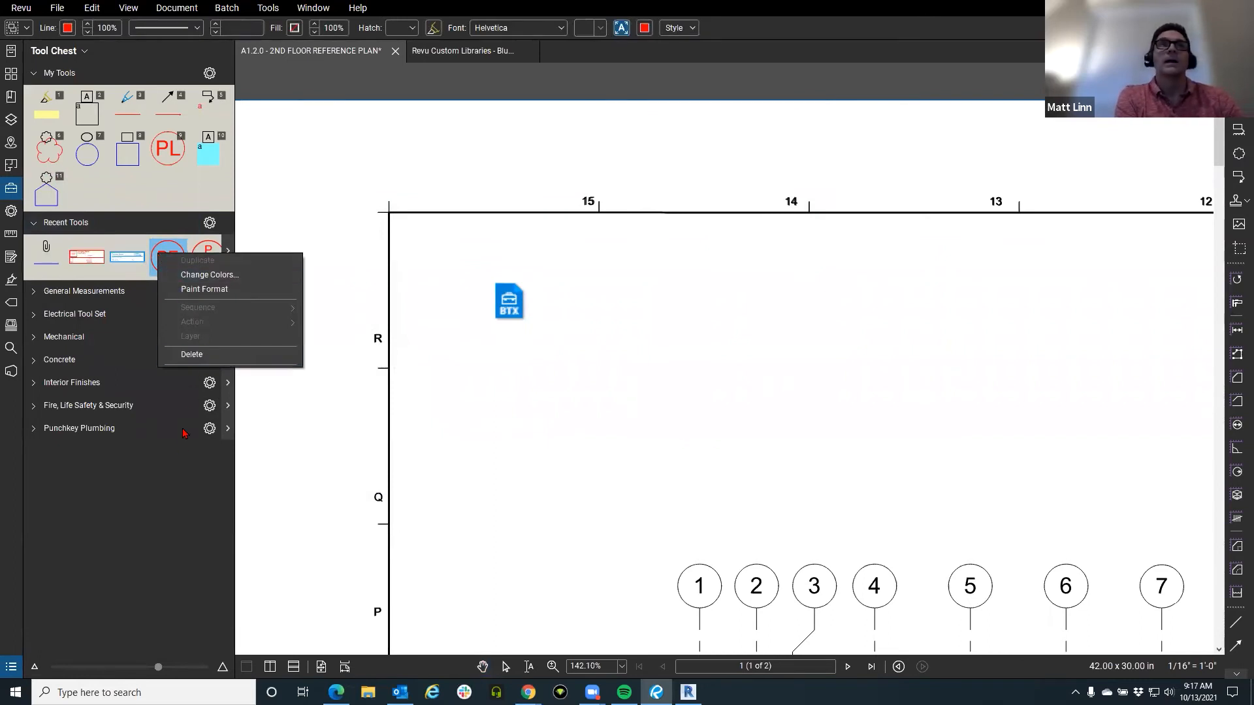
{"action": "left_click", "coordinate": [146, 508]}
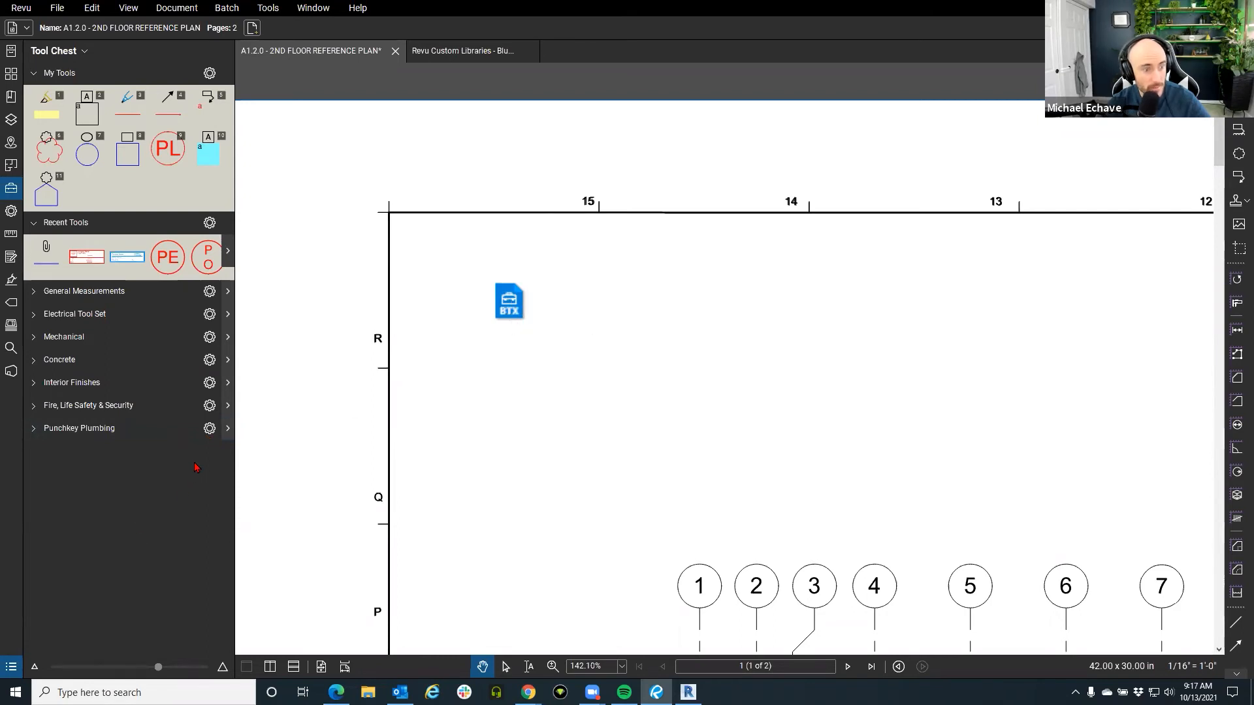
Export Punchkey Plumbing and save it as plumbing_punch.btx, after one cancelled attempt.
{"action": "left_click", "coordinate": [209, 428]}
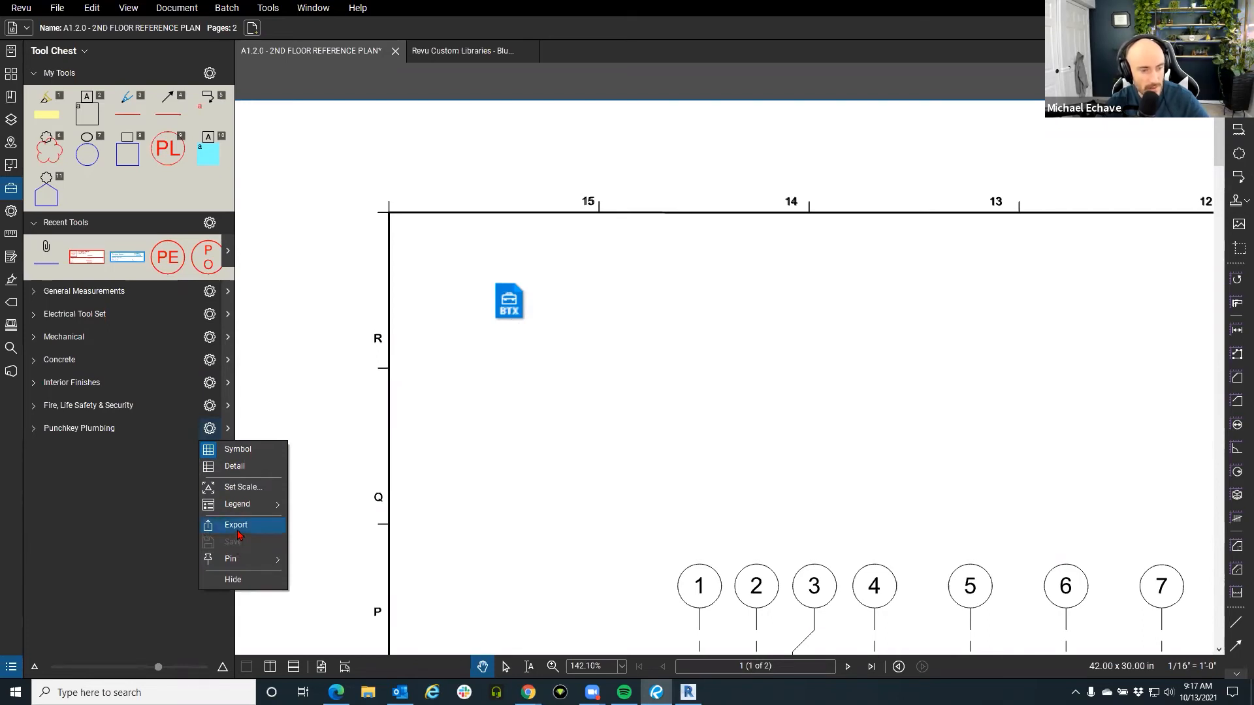
{"action": "left_click", "coordinate": [238, 529]}
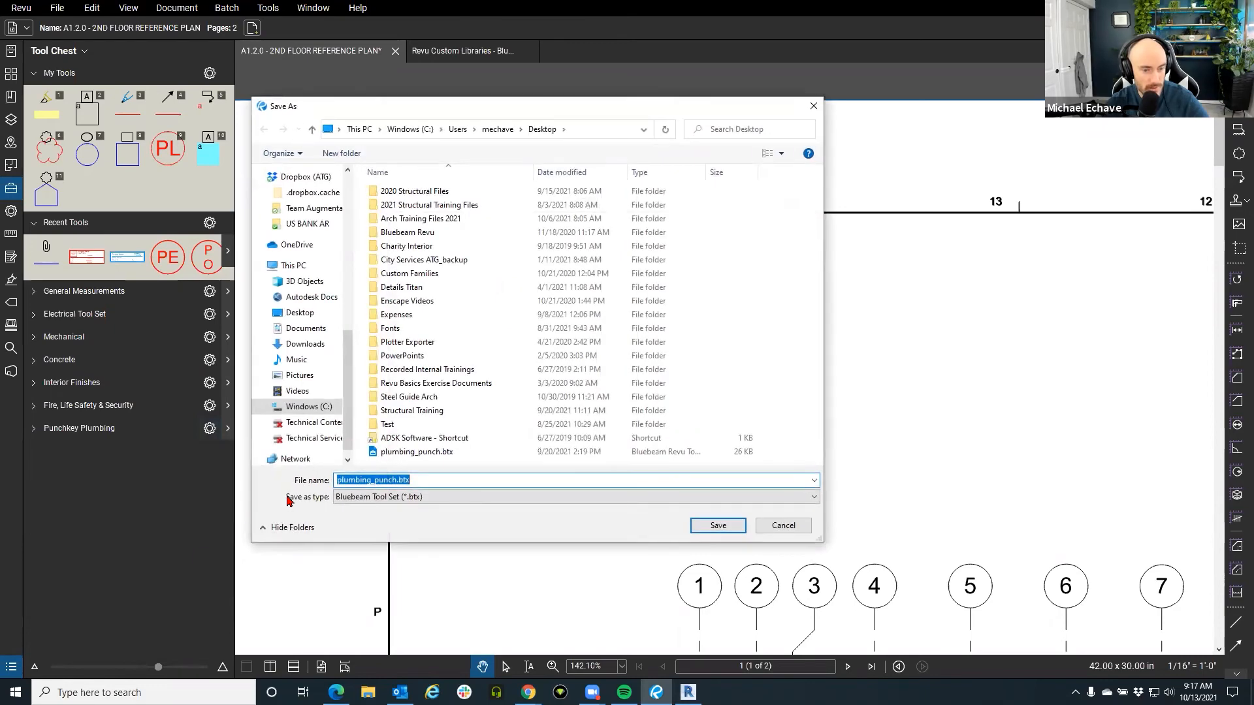
{"action": "left_click", "coordinate": [814, 106]}
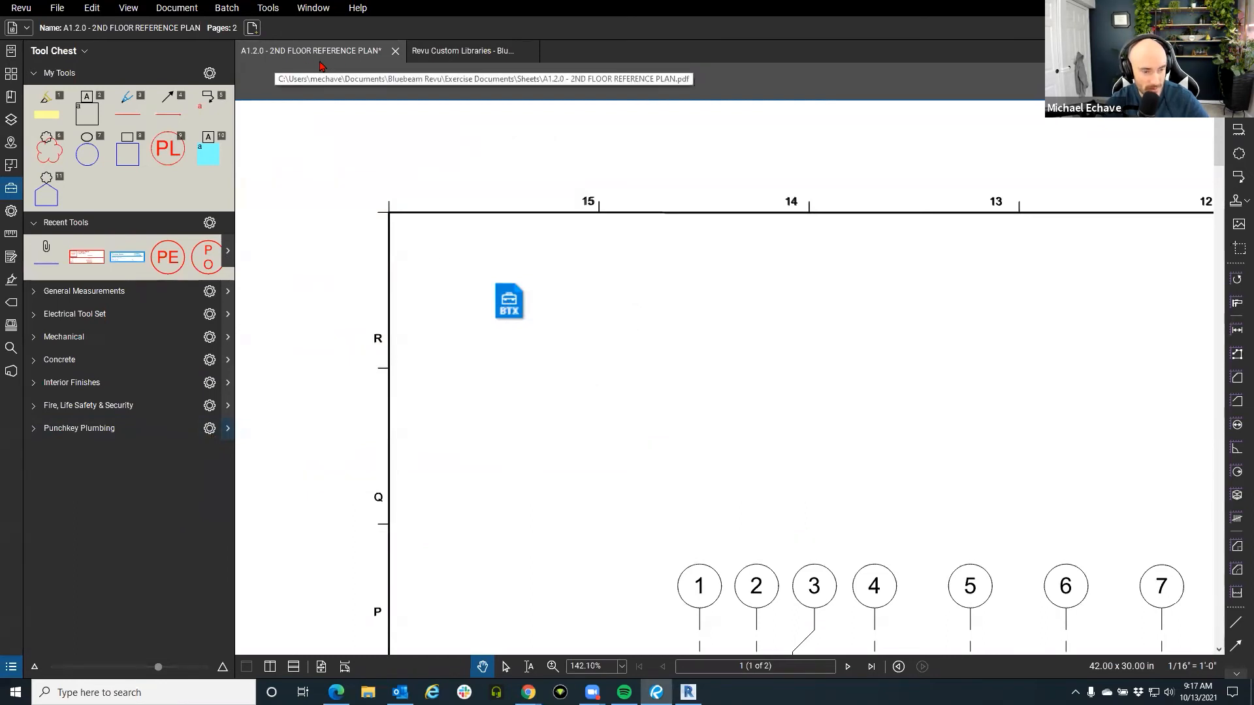
{"action": "left_click", "coordinate": [209, 428]}
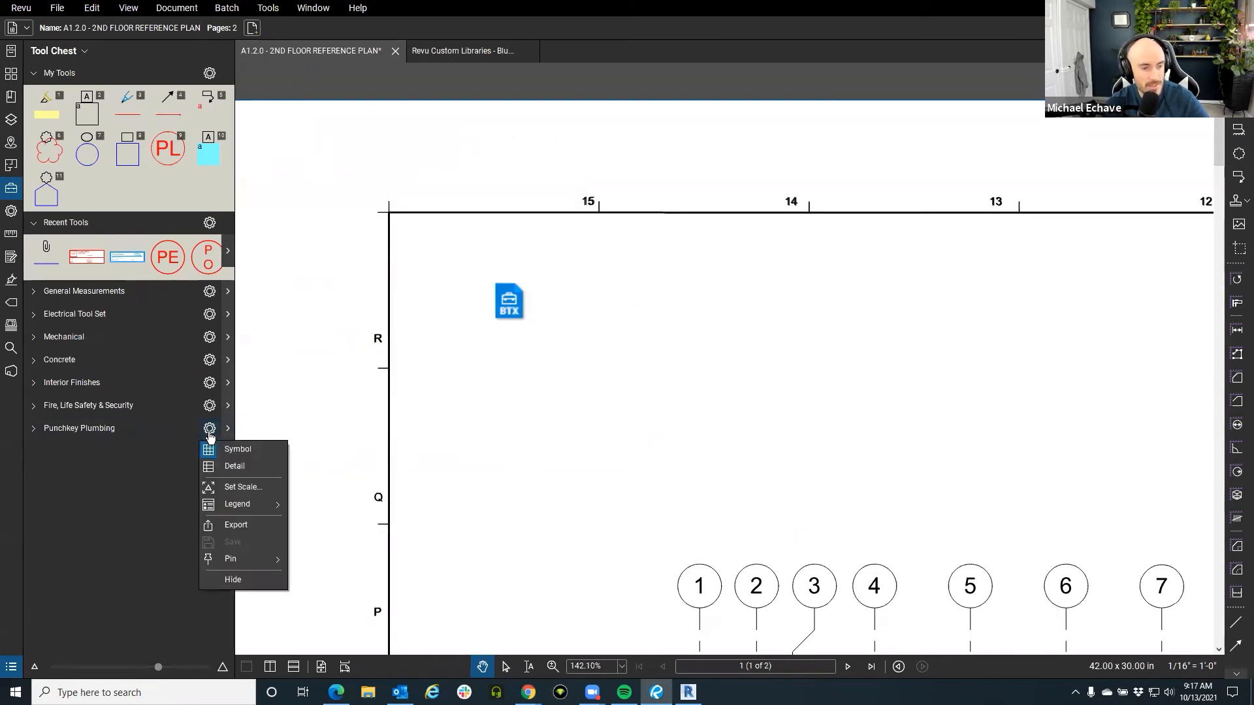
{"action": "left_click", "coordinate": [246, 526]}
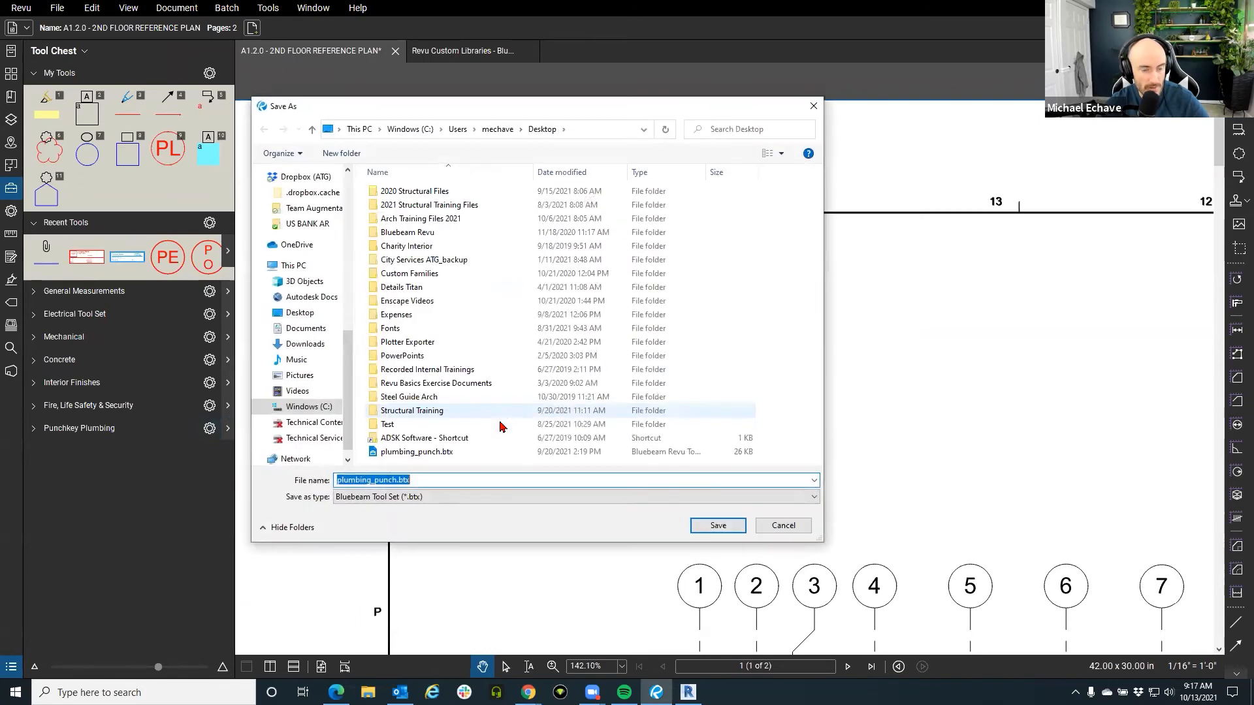
{"action": "left_click", "coordinate": [718, 526]}
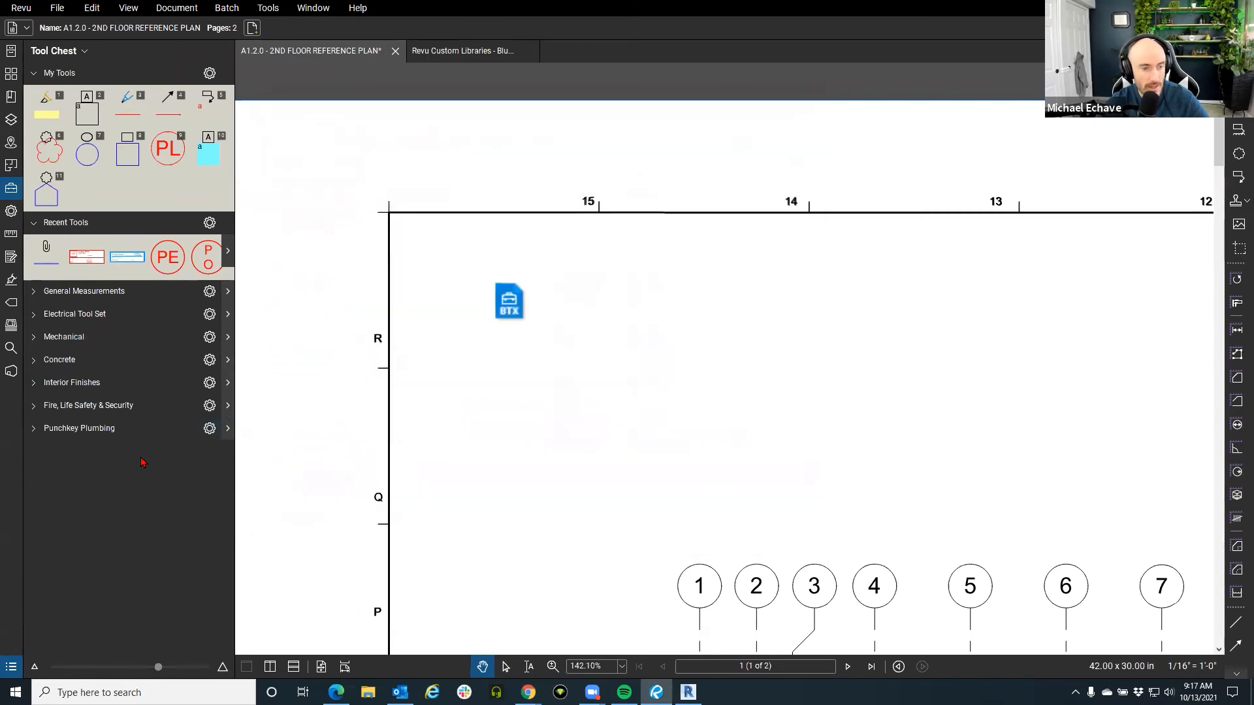
{"action": "left_click", "coordinate": [210, 430]}
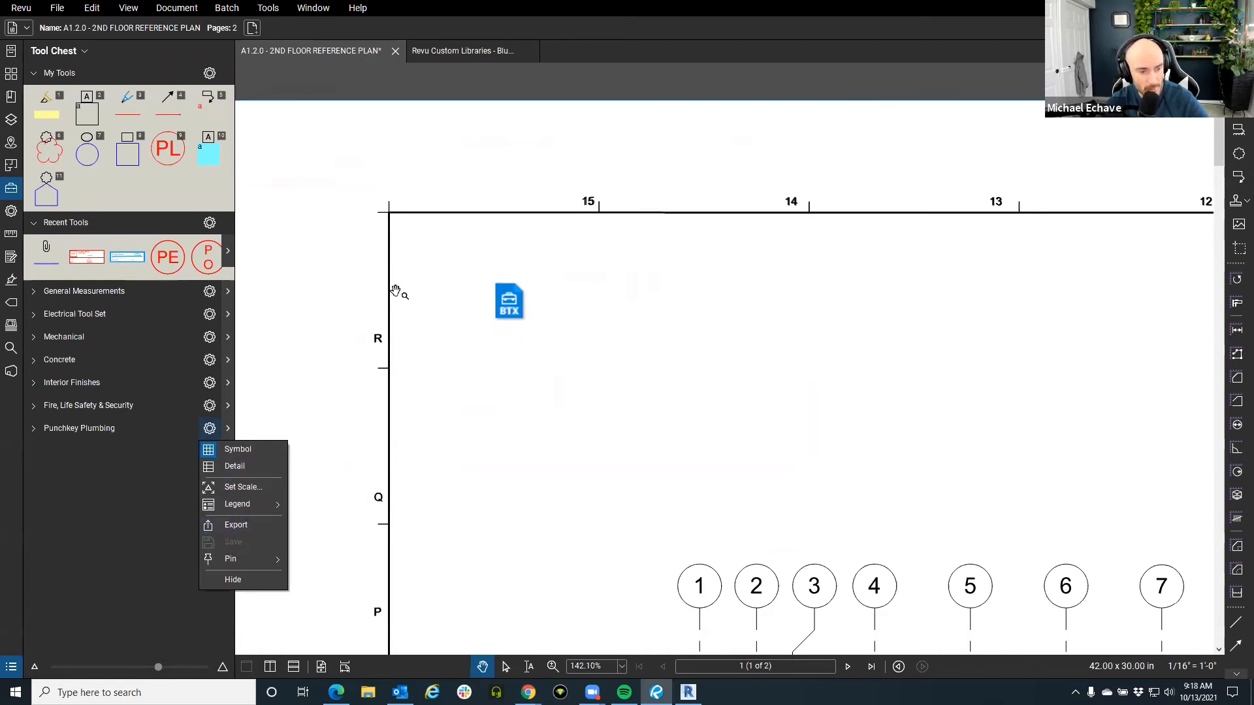
{"action": "left_click", "coordinate": [80, 52]}
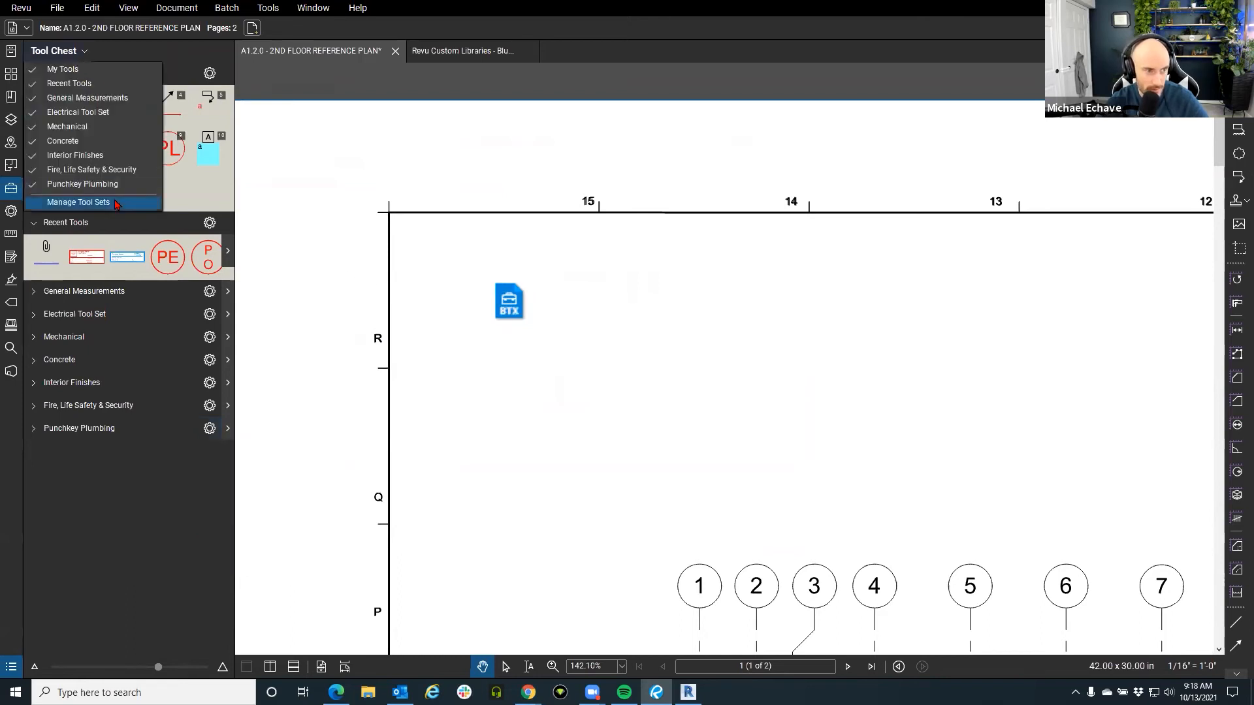
{"action": "left_click", "coordinate": [78, 202]}
{"action": "left_click", "coordinate": [578, 379]}
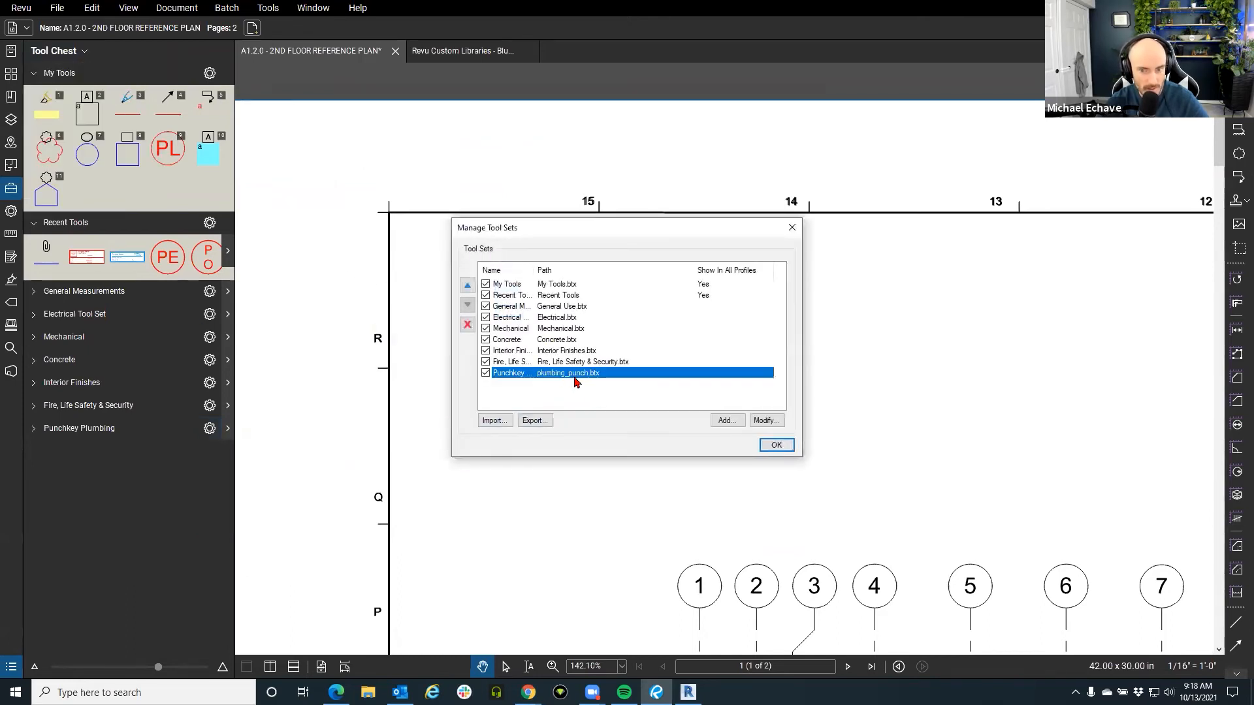
{"action": "left_click", "coordinate": [766, 420]}
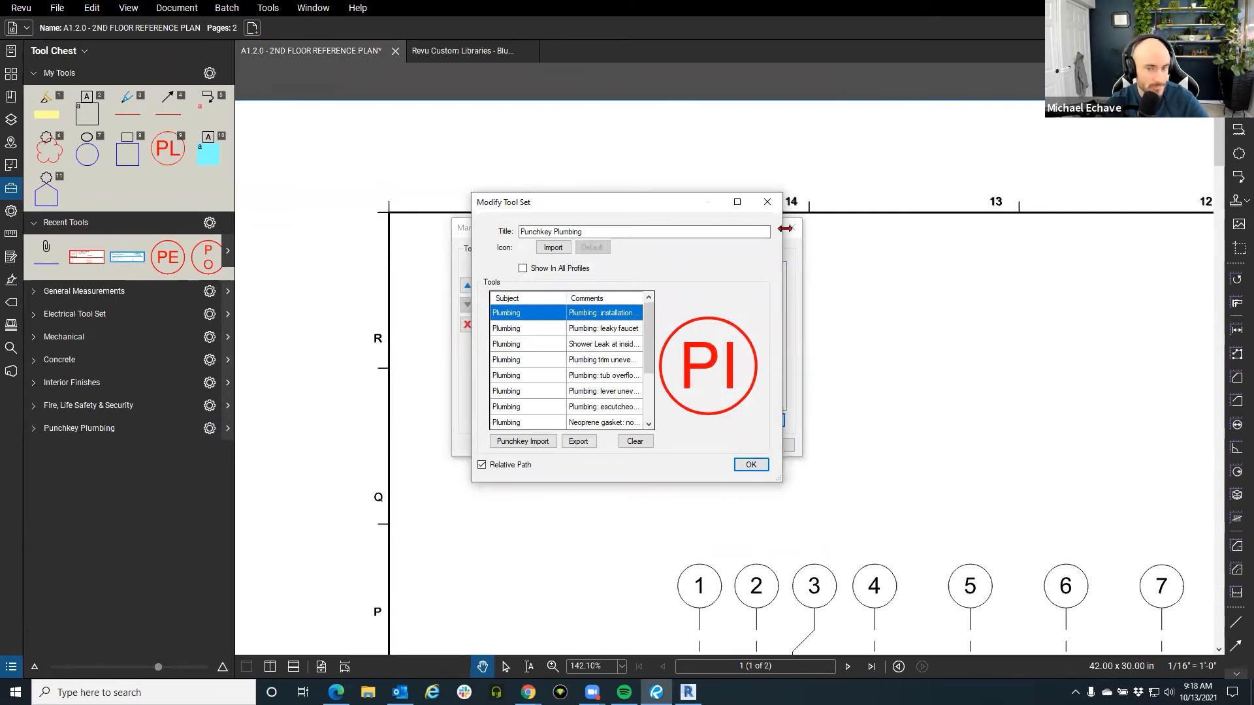
{"action": "left_click", "coordinate": [768, 202]}
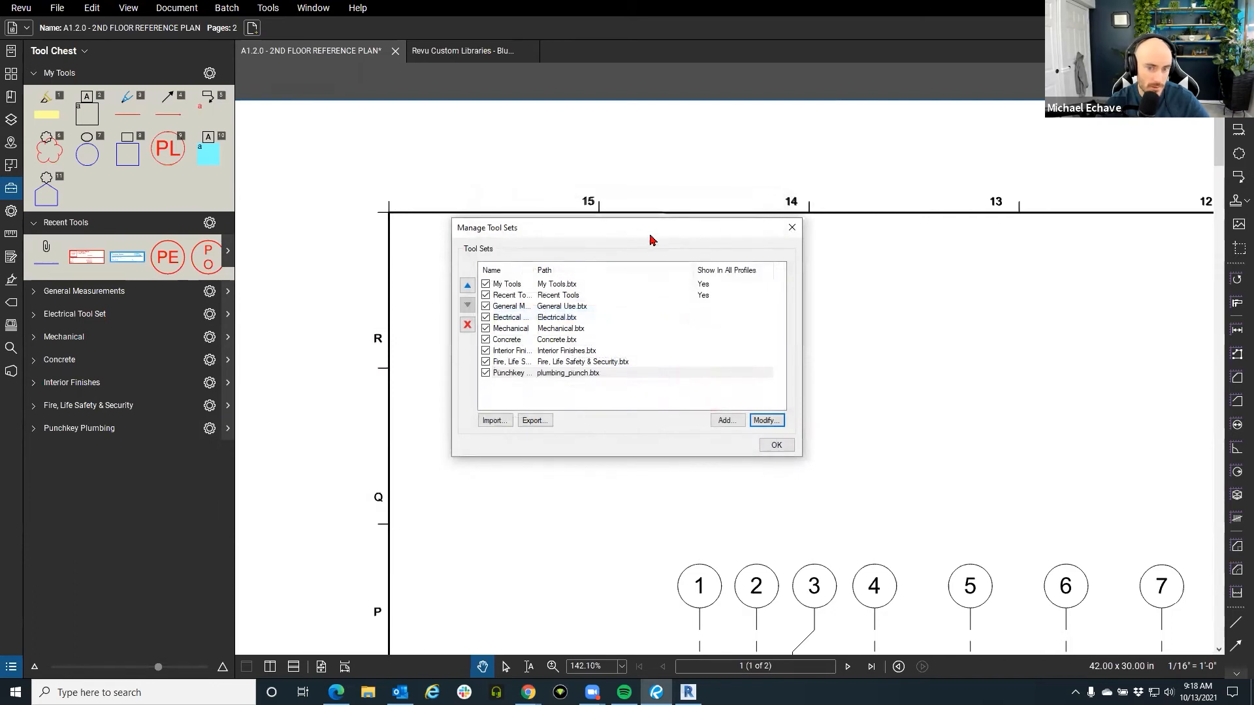
{"action": "left_click_drag", "start_coordinate": [605, 225], "coordinate": [573, 209]}
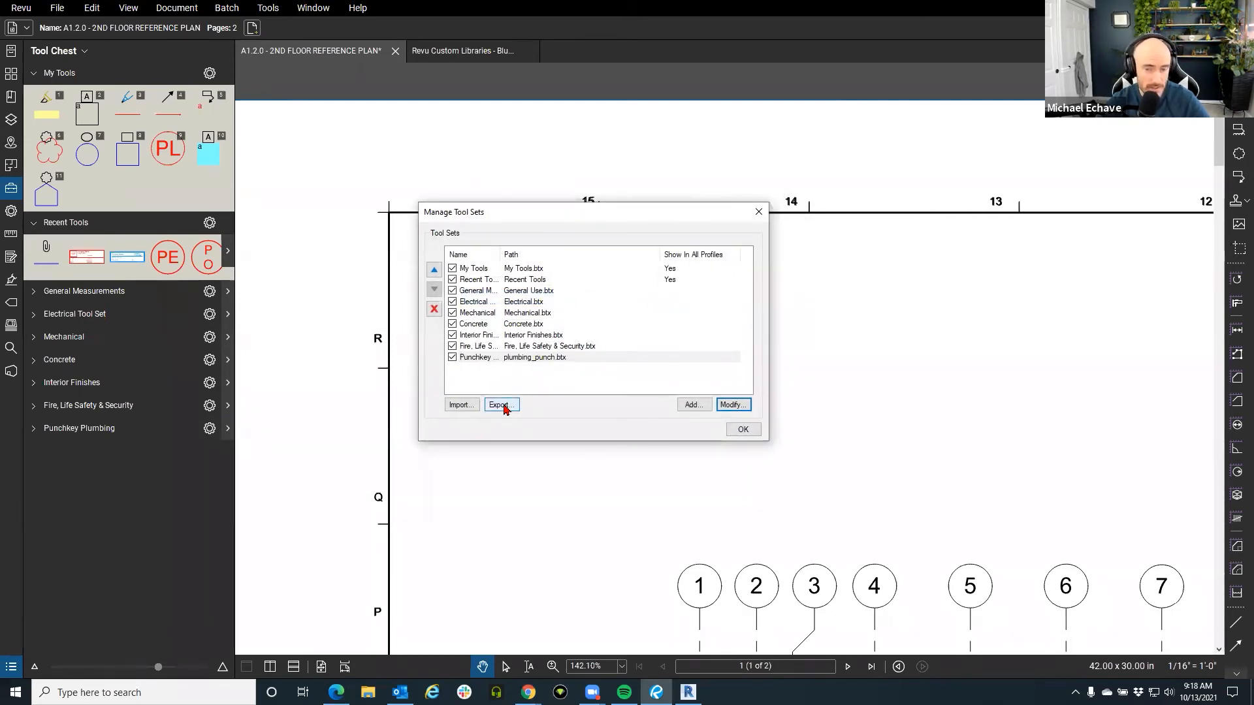
{"action": "left_click", "coordinate": [693, 406]}
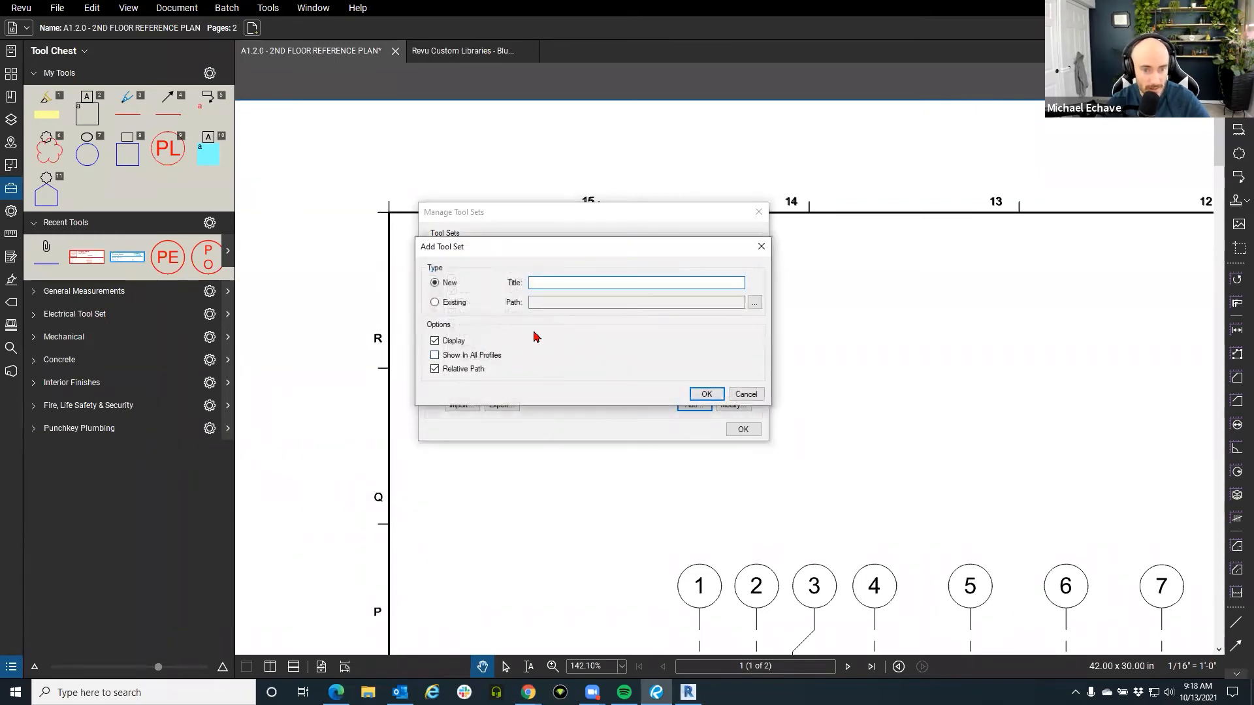
{"action": "left_click", "coordinate": [459, 303]}
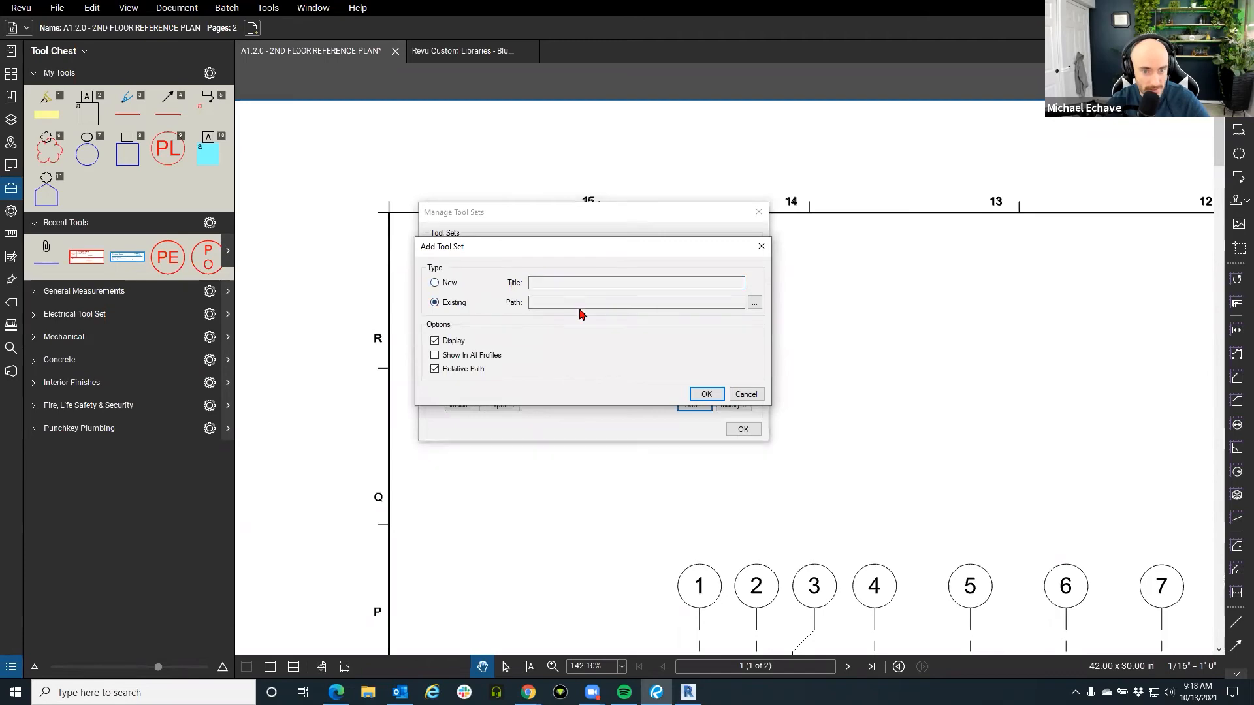
{"action": "left_click", "coordinate": [754, 304]}
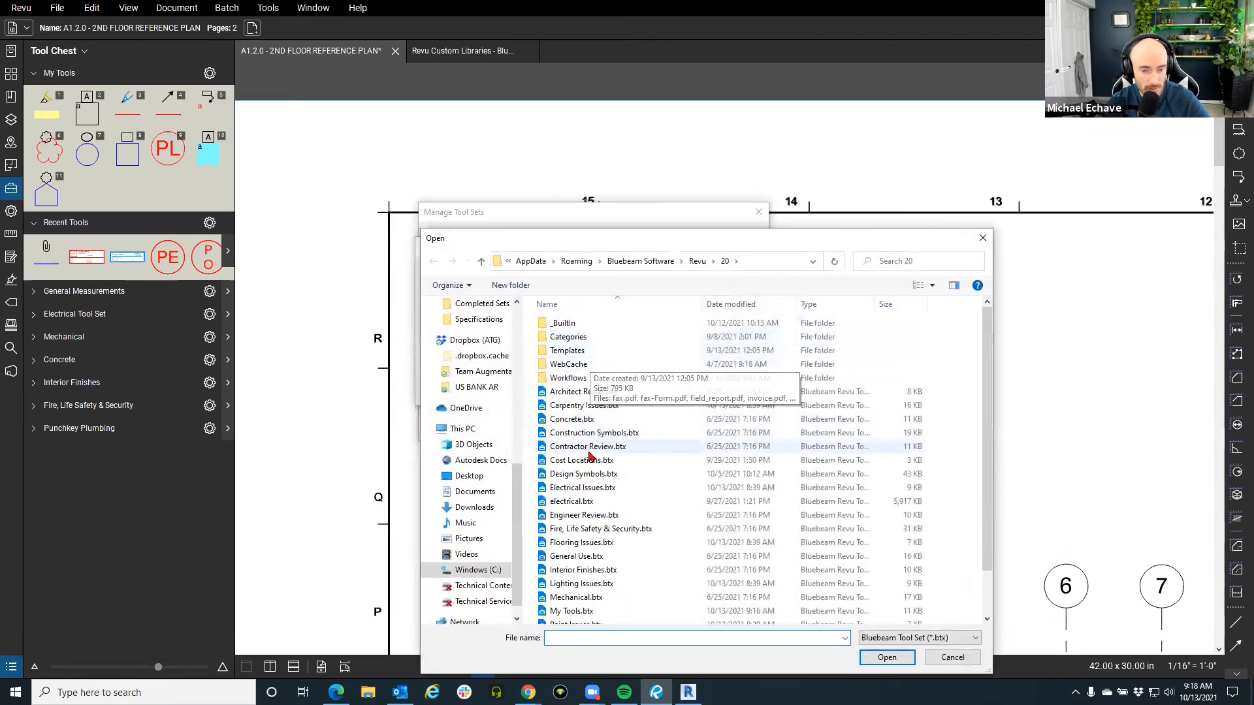
{"action": "left_click", "coordinate": [951, 658]}
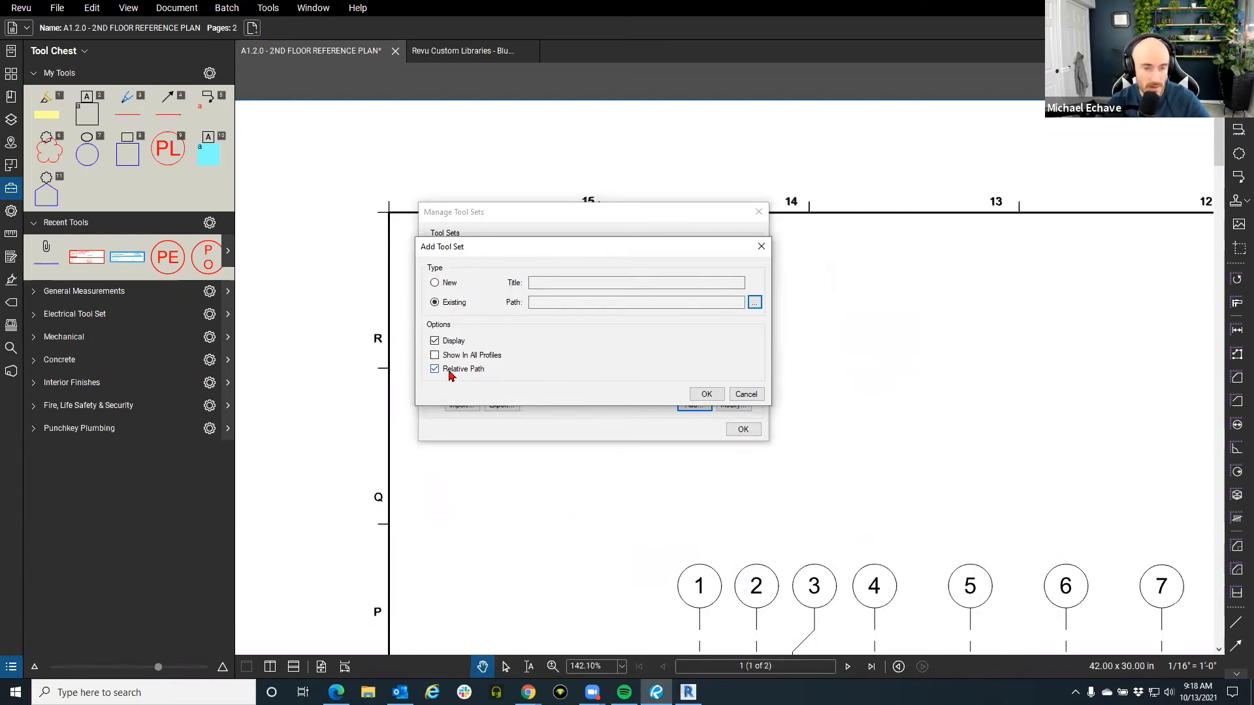
{"action": "left_click", "coordinate": [747, 395]}
{"action": "left_click", "coordinate": [757, 216]}
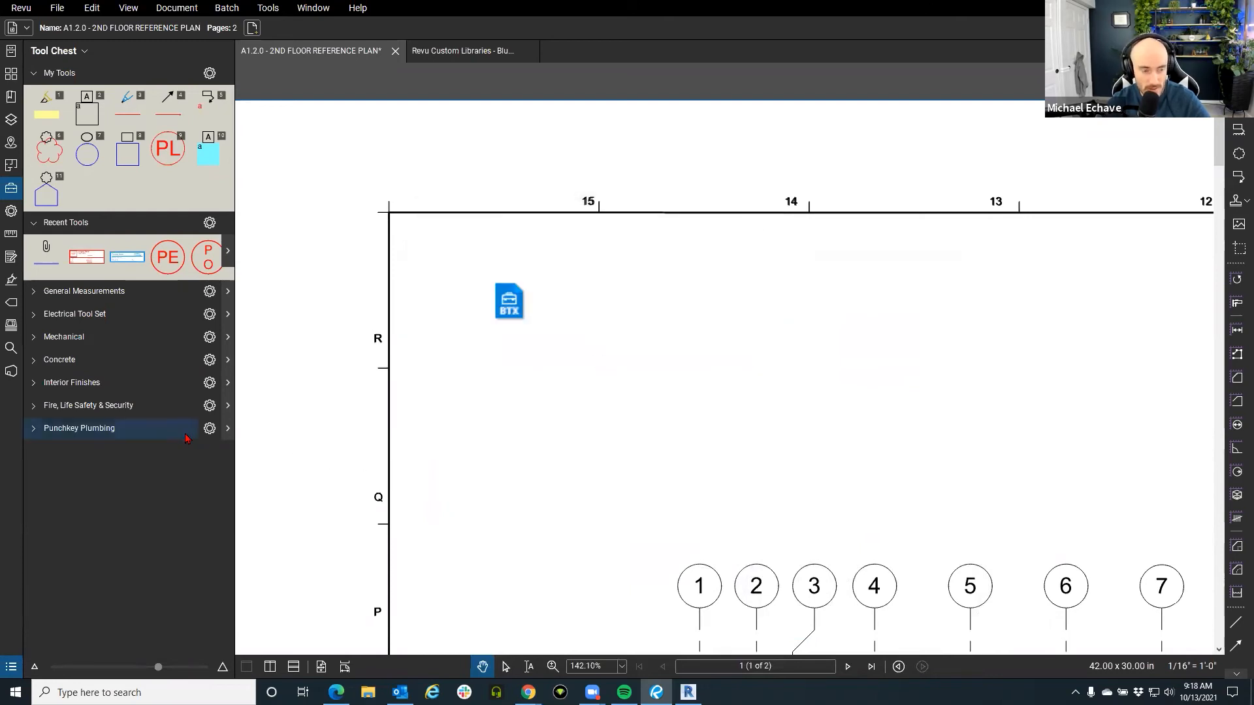
{"action": "left_click", "coordinate": [210, 428]}
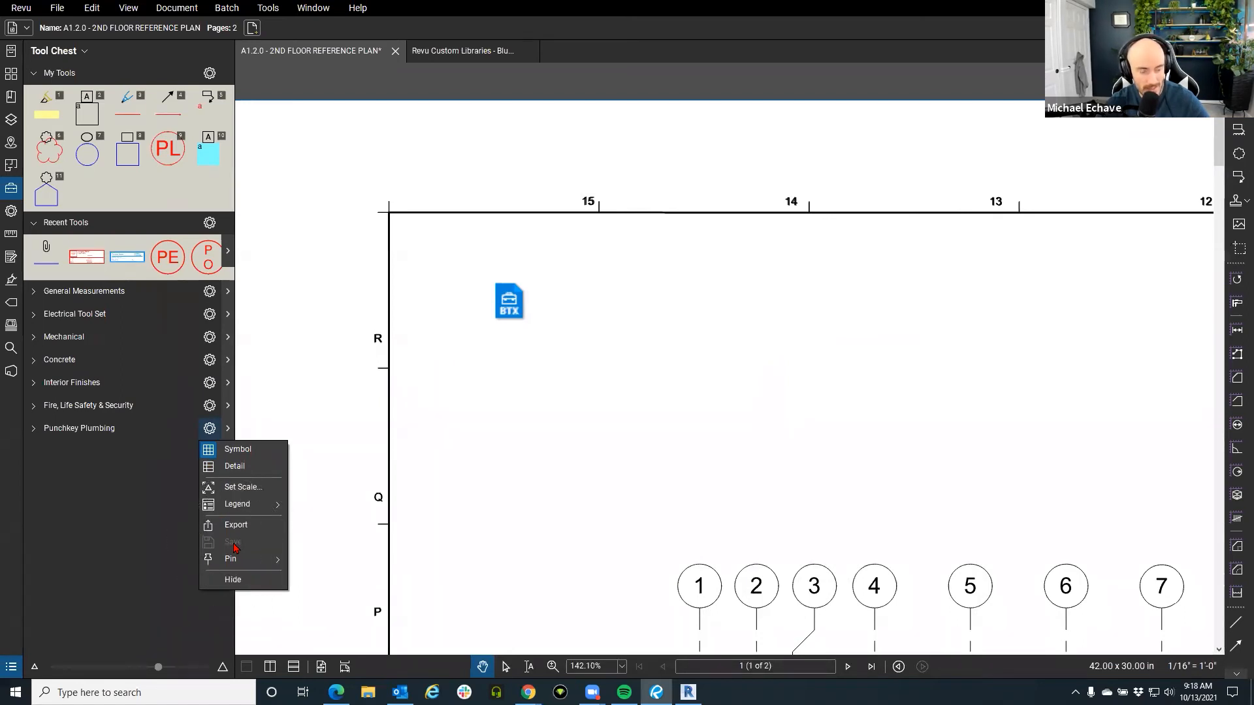
Close the Punchkey Plumbing options, review the Manage Tool Sets list, then close it.
{"action": "left_click", "coordinate": [303, 445]}
{"action": "left_click", "coordinate": [75, 53]}
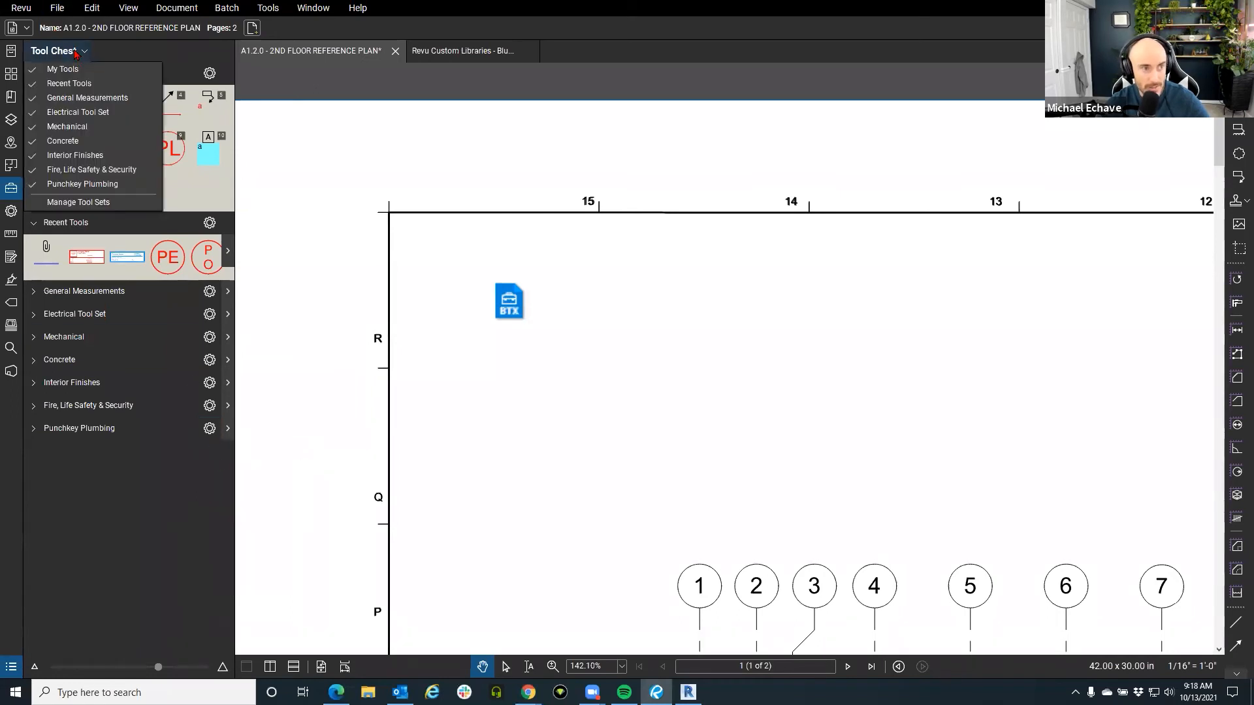
{"action": "left_click", "coordinate": [71, 204]}
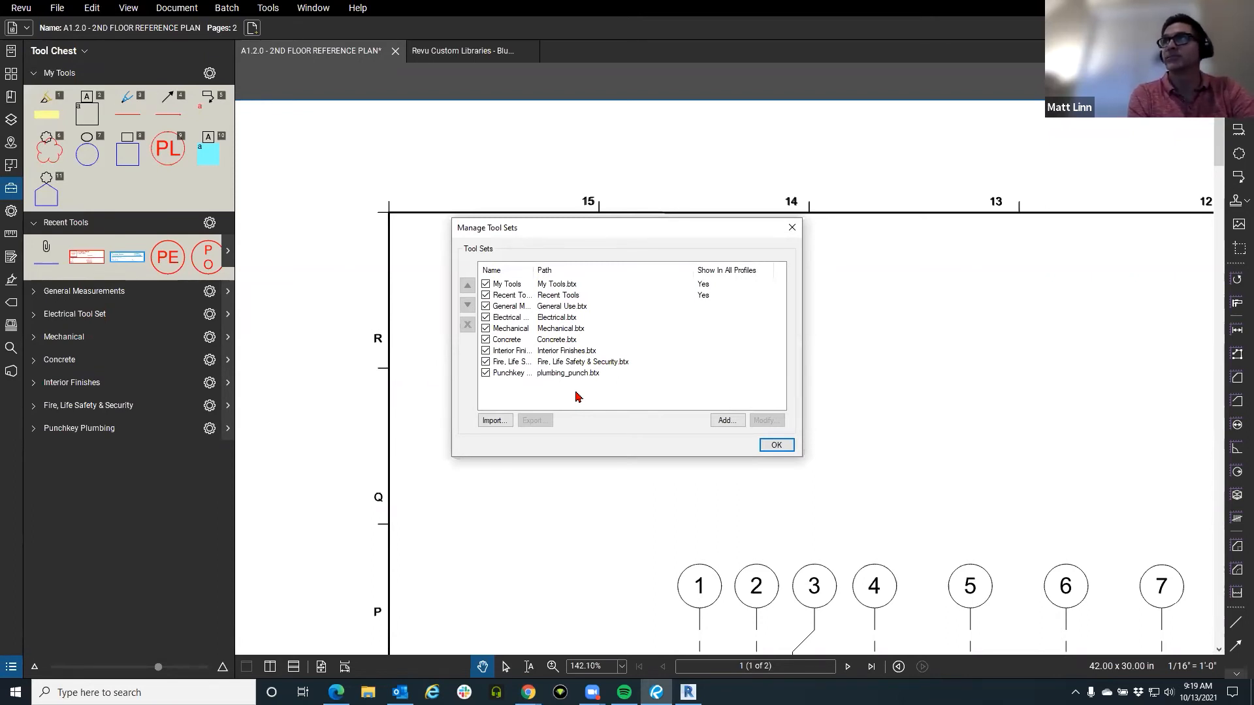
{"action": "left_click", "coordinate": [793, 227]}
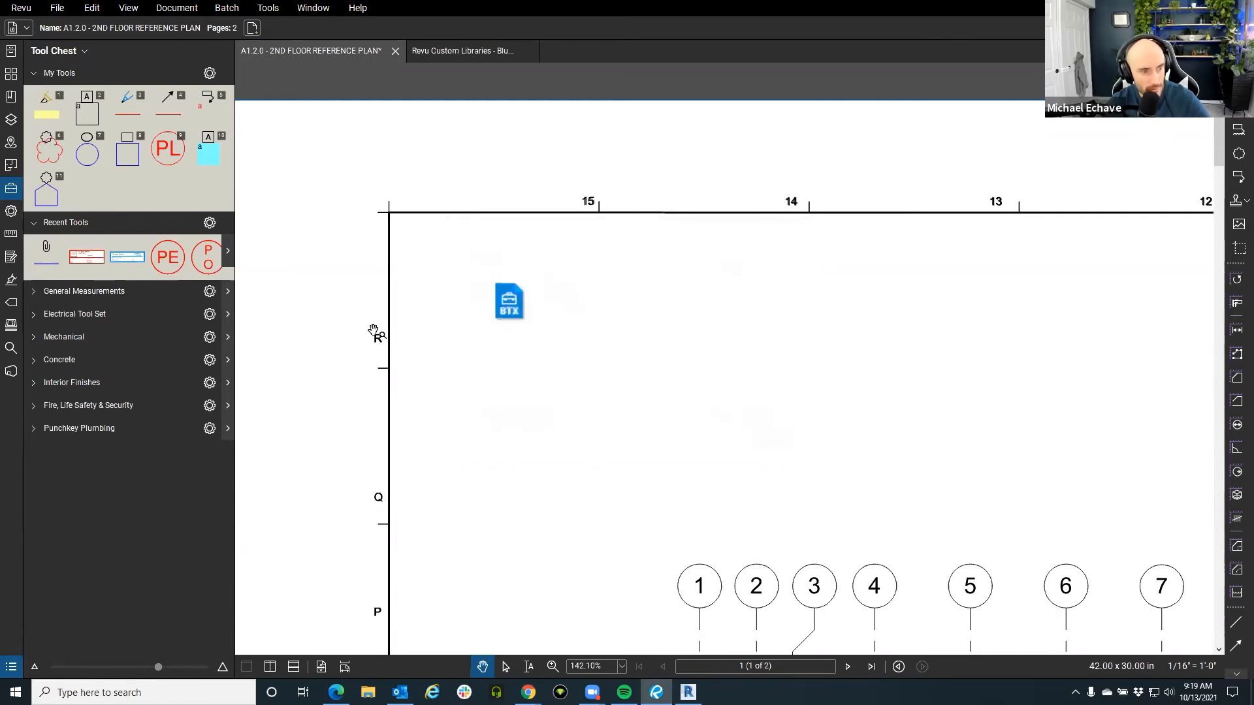
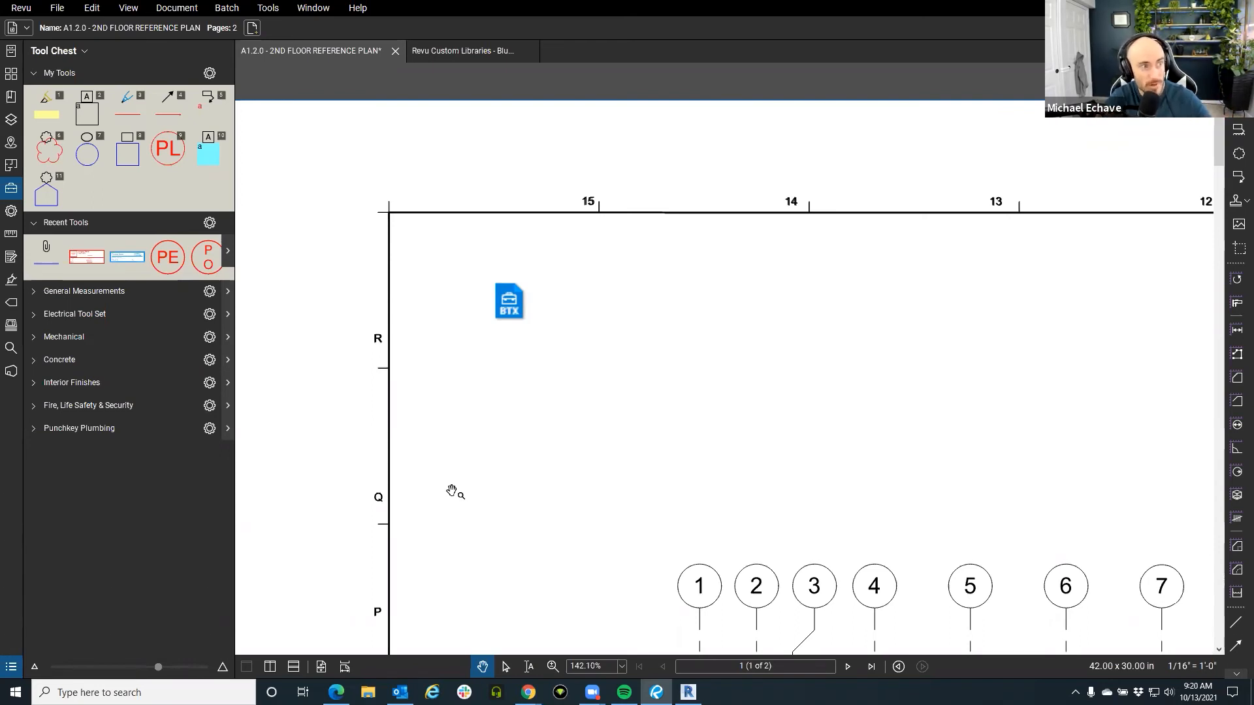
Place the PE plumbing stamp from Recent Tools just above grid line 15.
{"action": "scroll", "coordinate": [470, 367], "scroll_direction": "down", "scroll_amount": 2}
{"action": "left_click", "coordinate": [167, 257]}
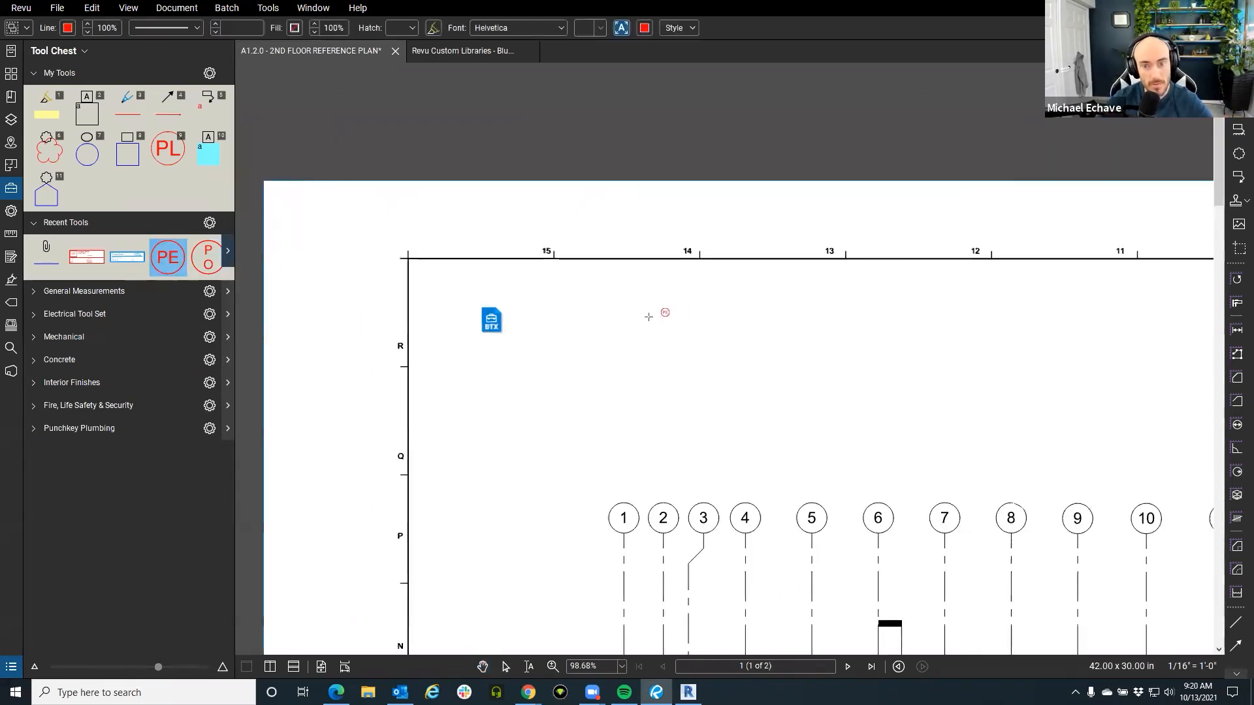
{"action": "left_click", "coordinate": [563, 221]}
{"action": "scroll", "coordinate": [582, 232], "scroll_direction": "up", "scroll_amount": 4}
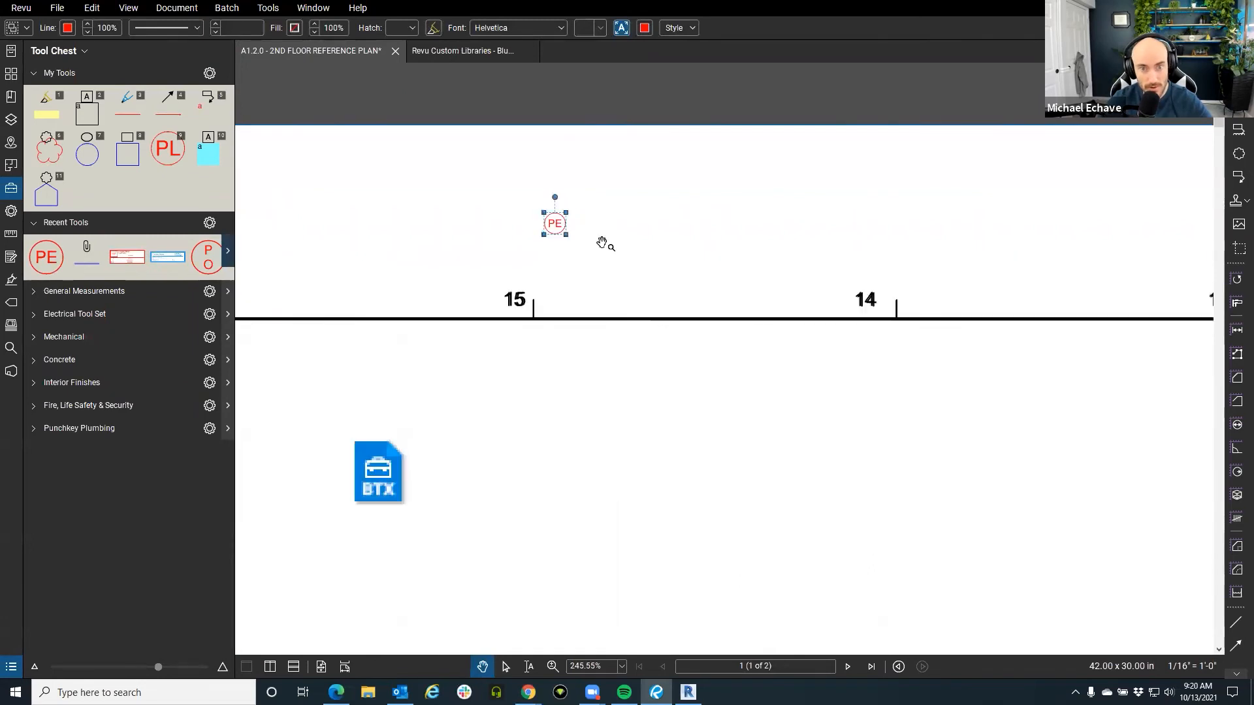
{"action": "left_click", "coordinate": [577, 236]}
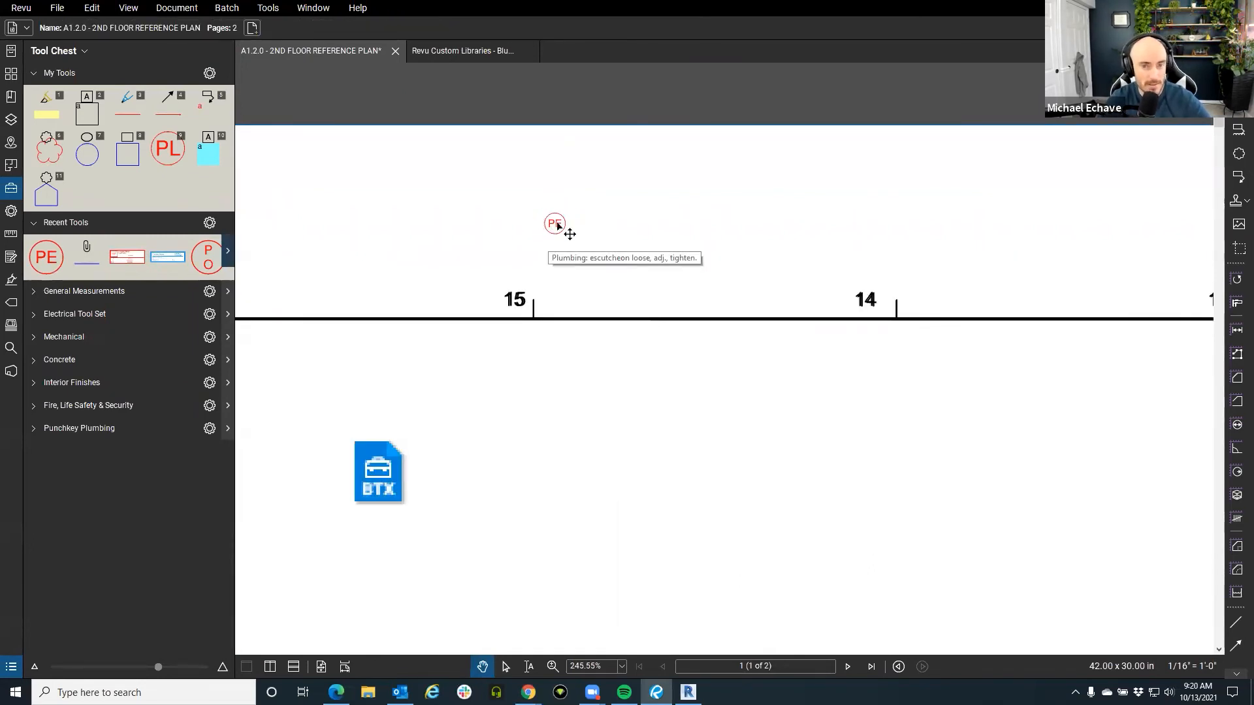
Check the right-click options of the placed PE stamp, its Recent Tools entry, and the taskbar browser.
{"action": "right_click", "coordinate": [557, 225]}
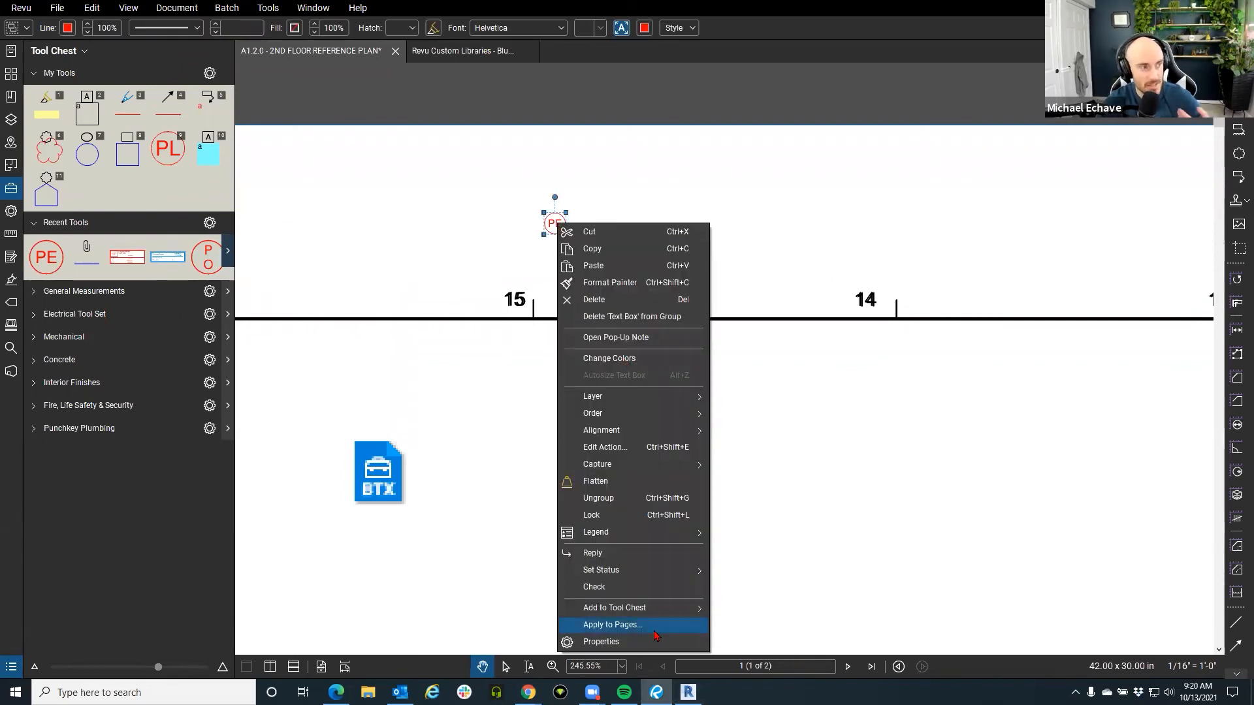
{"action": "left_click", "coordinate": [396, 279]}
{"action": "left_click", "coordinate": [394, 278]}
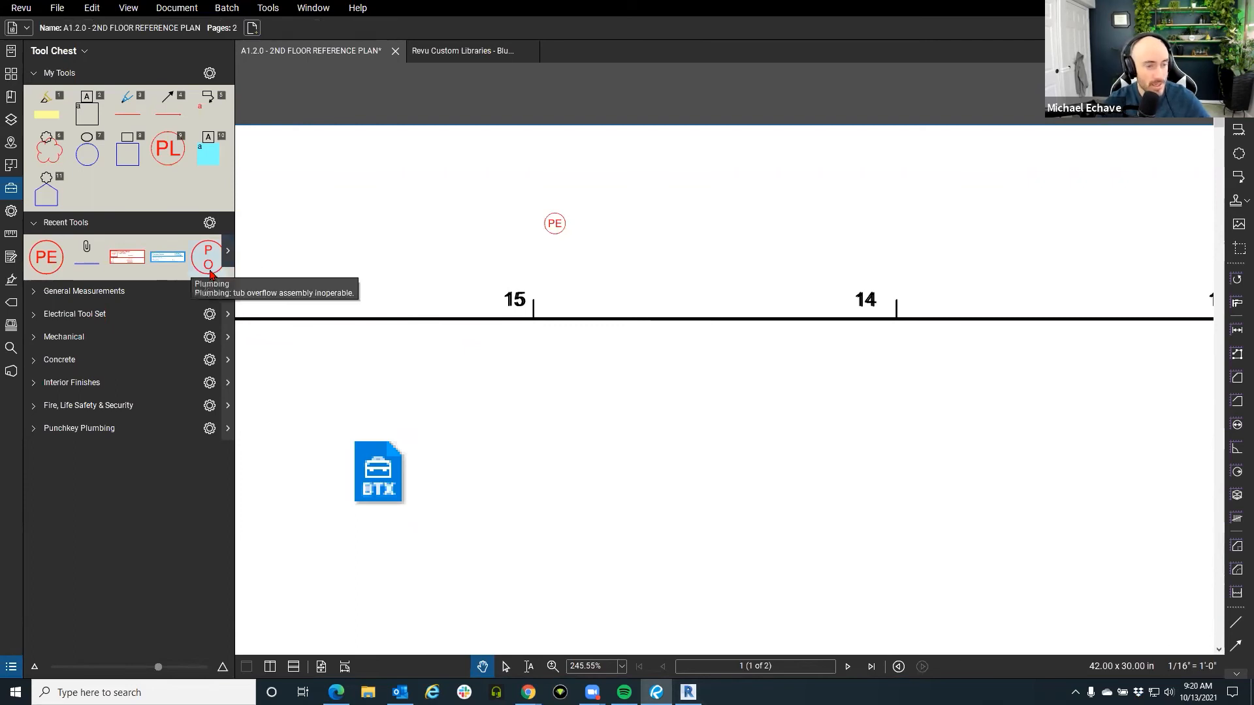
{"action": "right_click", "coordinate": [58, 268]}
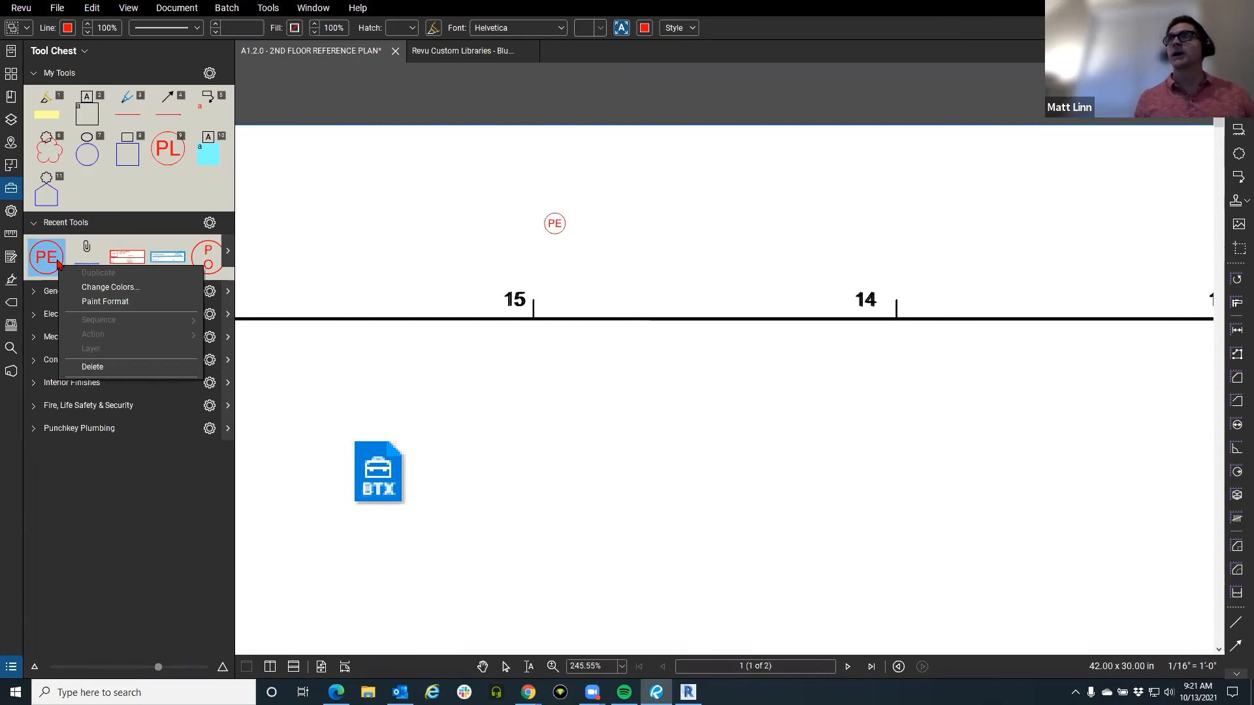
{"action": "right_click", "coordinate": [529, 692]}
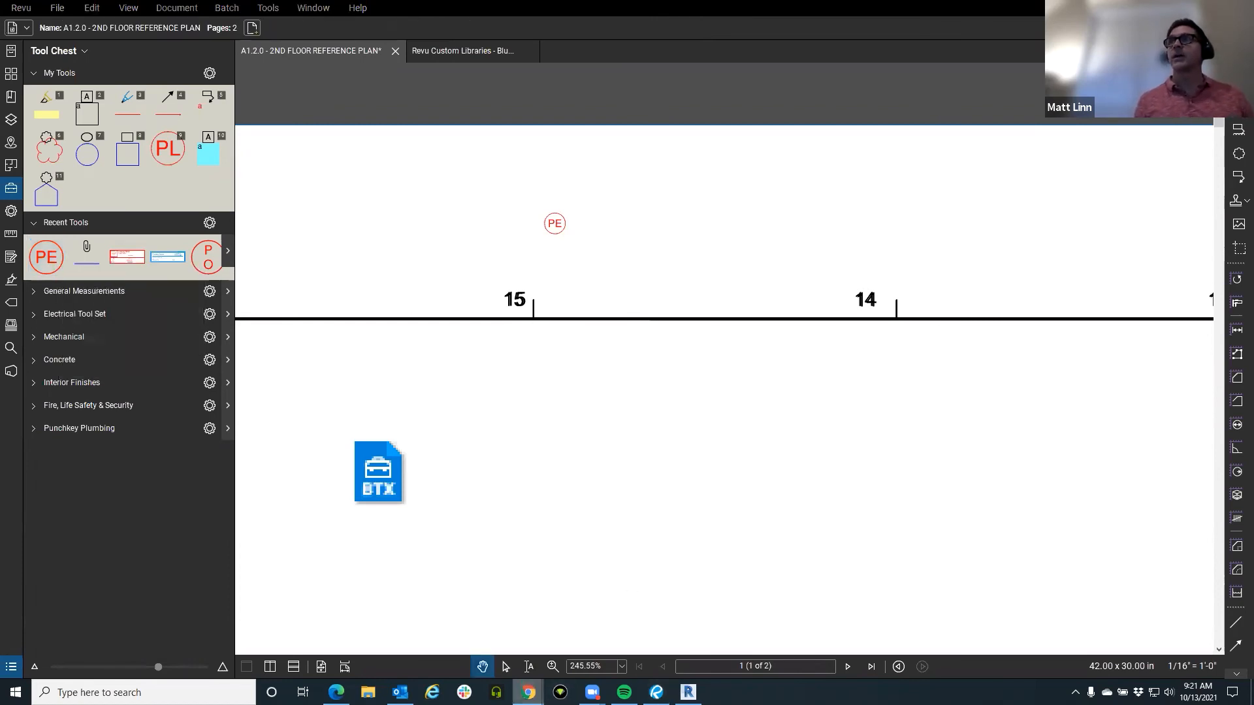
Search the web for 'bluebeam deployment' and open the Bluebeam Revu 20 Deployment Guide.
{"action": "left_click", "coordinate": [507, 631]}
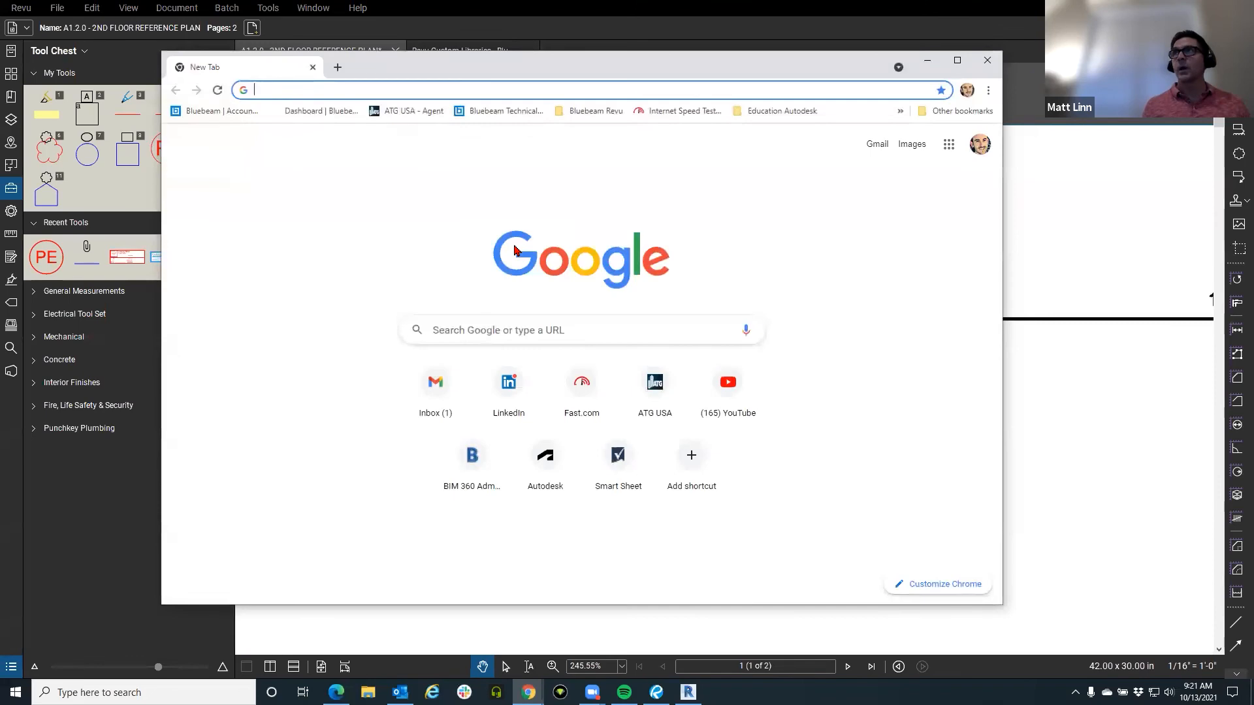
{"action": "type", "text": "dep"}
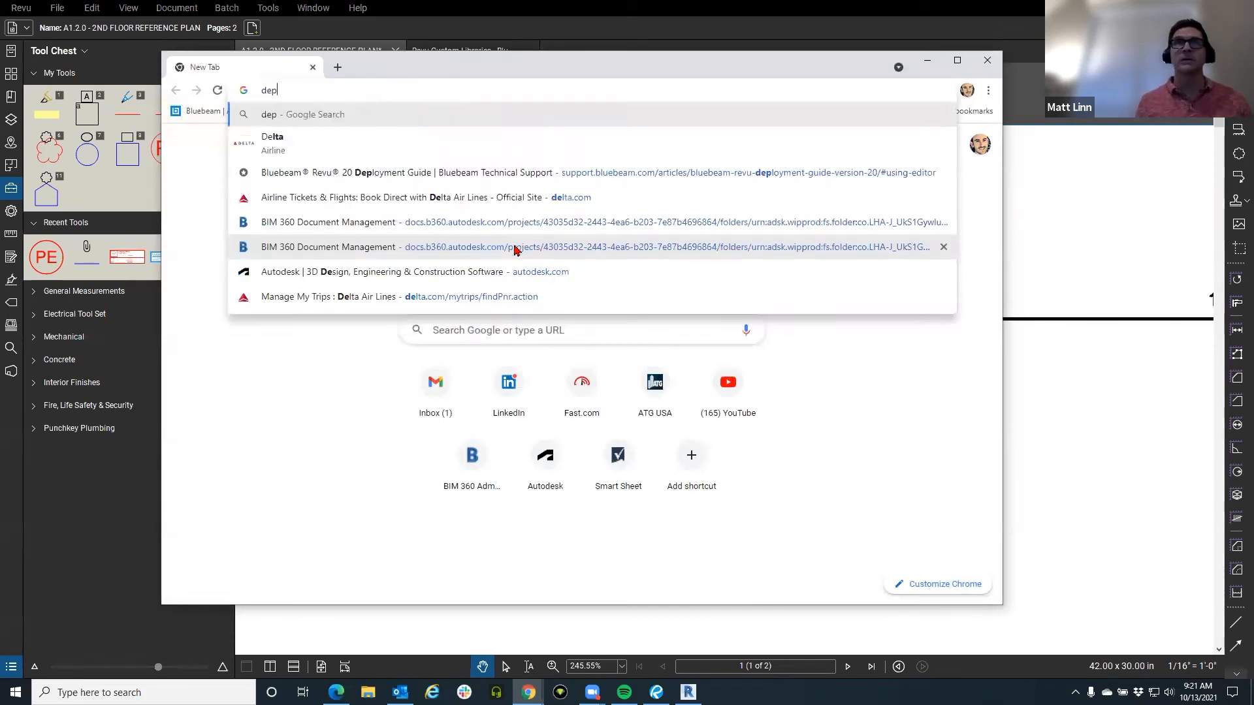
{"action": "type", "text": "loyment"}
{"action": "key", "text": "Return"}
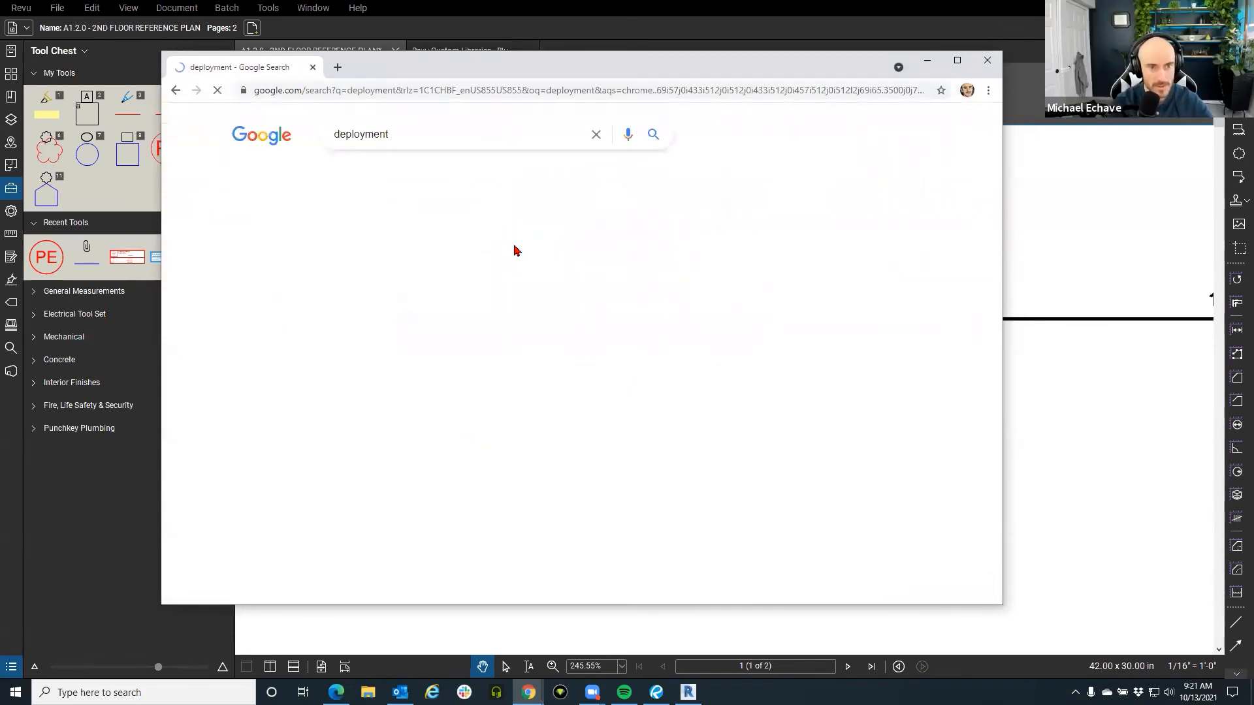
{"action": "left_click", "coordinate": [418, 127]}
{"action": "type", "text": "b"}
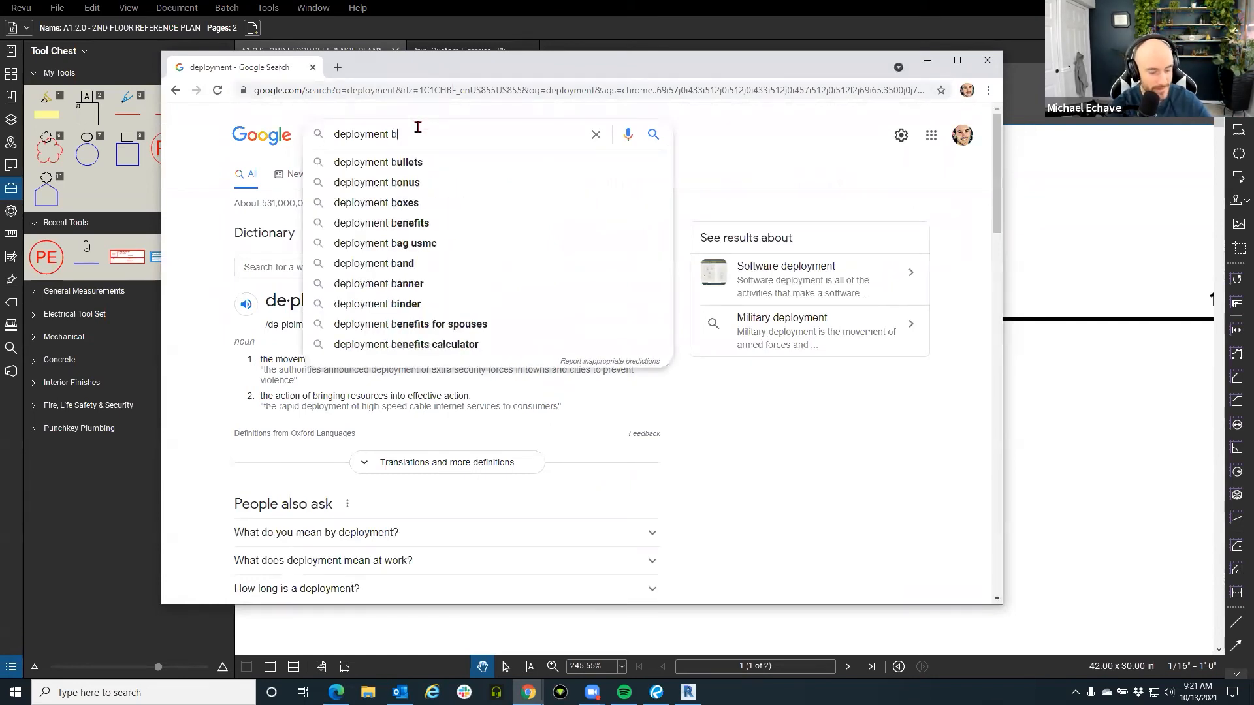
{"action": "type", "text": "luebeam"}
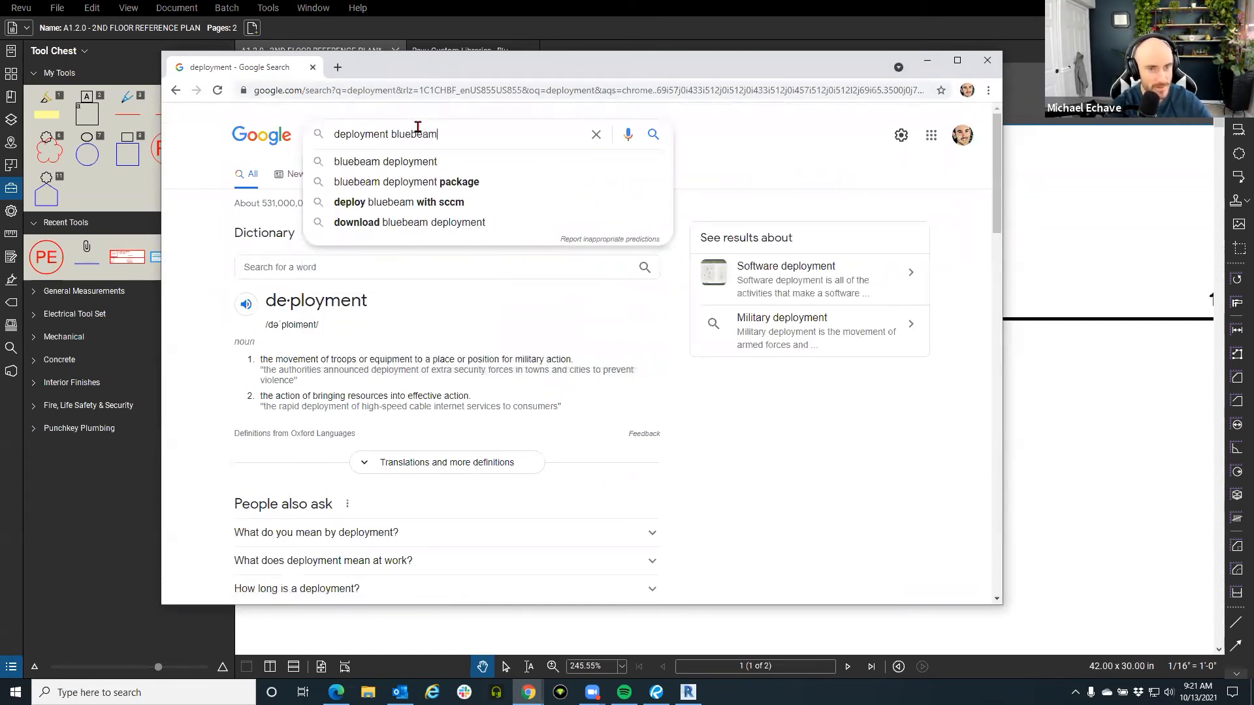
{"action": "left_click", "coordinate": [400, 167]}
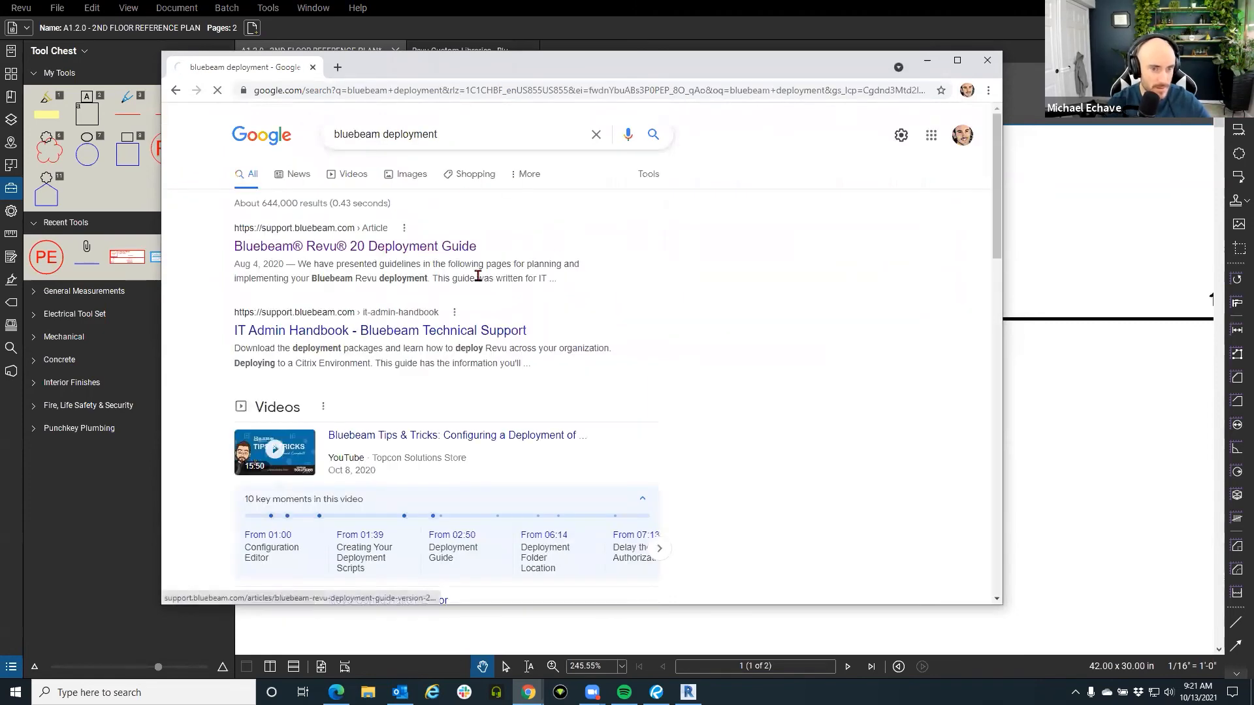
{"action": "left_click", "coordinate": [466, 278]}
Scroll the guide to its Session Following section, select its address, then minimise the browser.
{"action": "scroll", "coordinate": [483, 275], "scroll_direction": "down", "scroll_amount": 5}
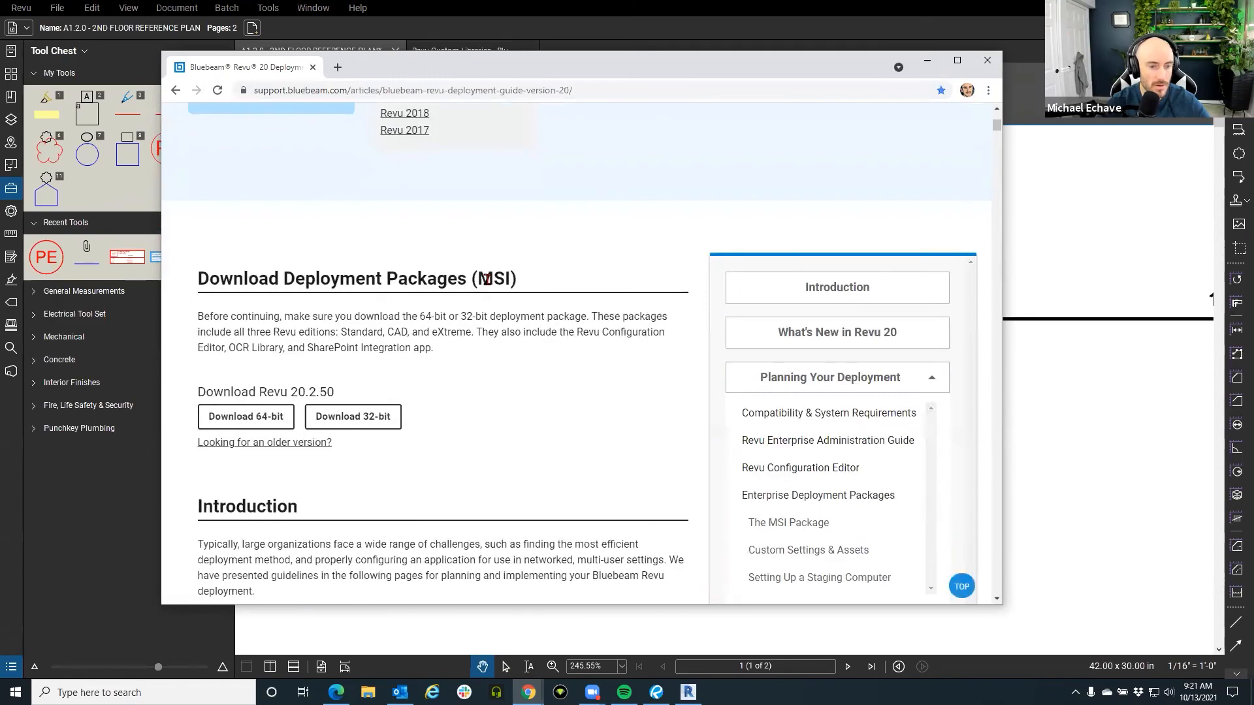
{"action": "scroll", "coordinate": [486, 280], "scroll_direction": "down", "scroll_amount": 20}
{"action": "scroll", "coordinate": [487, 293], "scroll_direction": "down", "scroll_amount": 20}
{"action": "scroll", "coordinate": [485, 285], "scroll_direction": "down", "scroll_amount": 15}
{"action": "scroll", "coordinate": [284, 269], "scroll_direction": "up", "scroll_amount": 10}
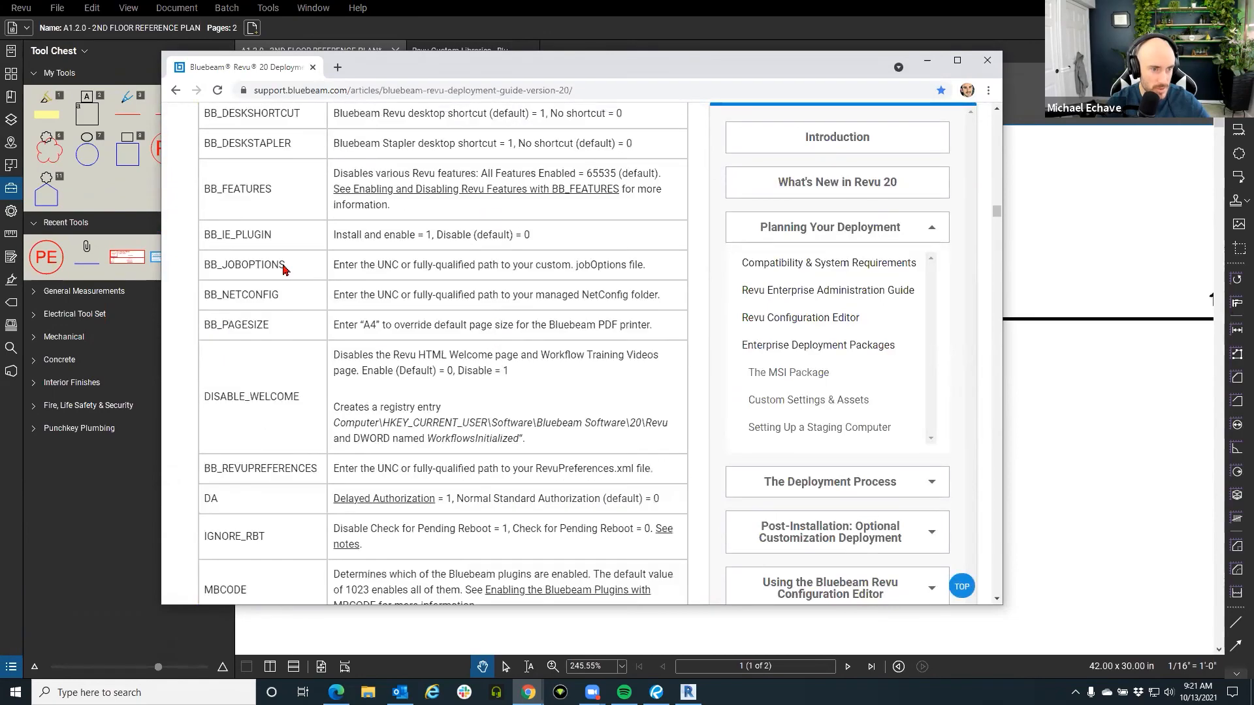
{"action": "scroll", "coordinate": [299, 285], "scroll_direction": "down", "scroll_amount": 7}
{"action": "scroll", "coordinate": [299, 286], "scroll_direction": "down", "scroll_amount": 12}
{"action": "left_click", "coordinate": [453, 91]}
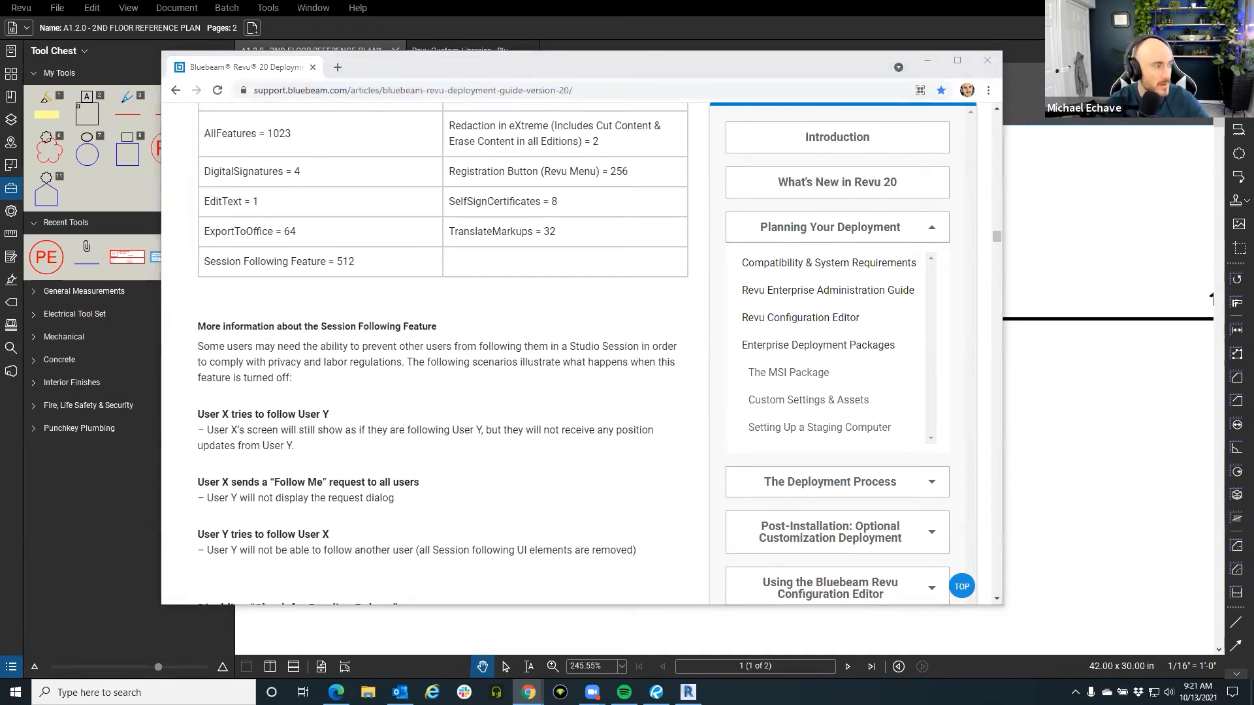
{"action": "left_click", "coordinate": [928, 61]}
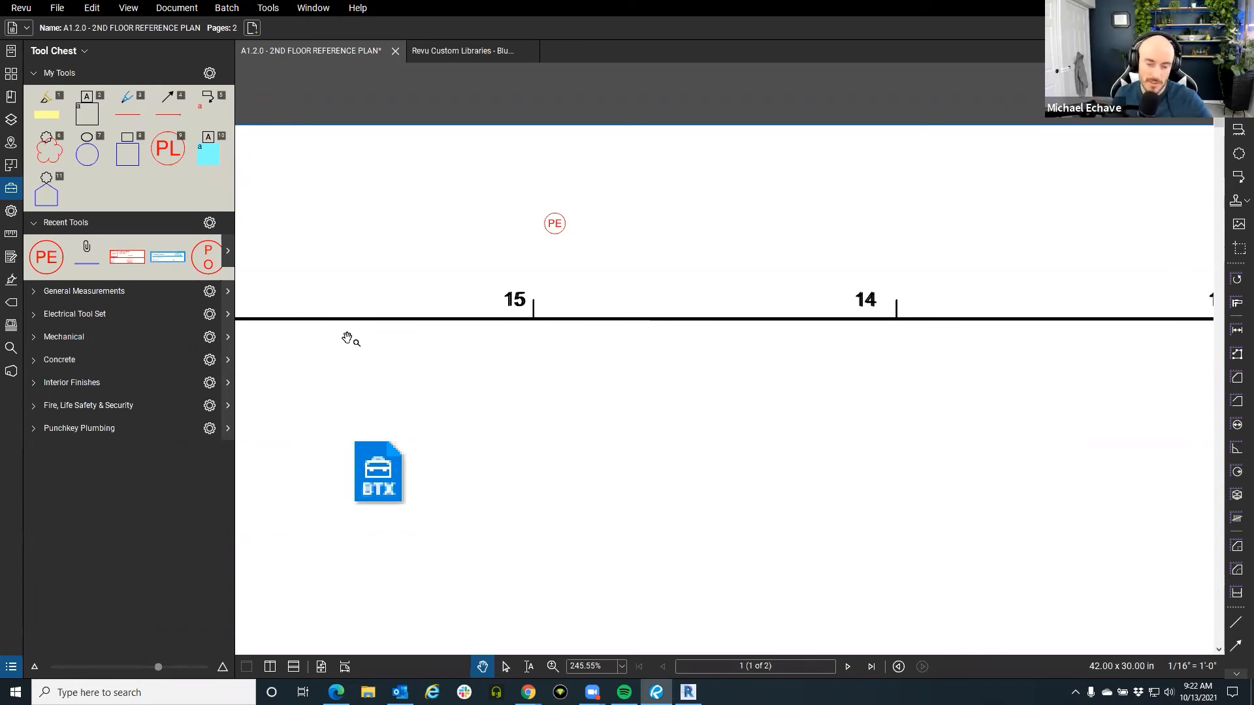
Close the 2nd floor plan without saving and the Custom Libraries page, and show the Studio panel.
{"action": "left_click", "coordinate": [396, 51]}
{"action": "left_click", "coordinate": [706, 406]}
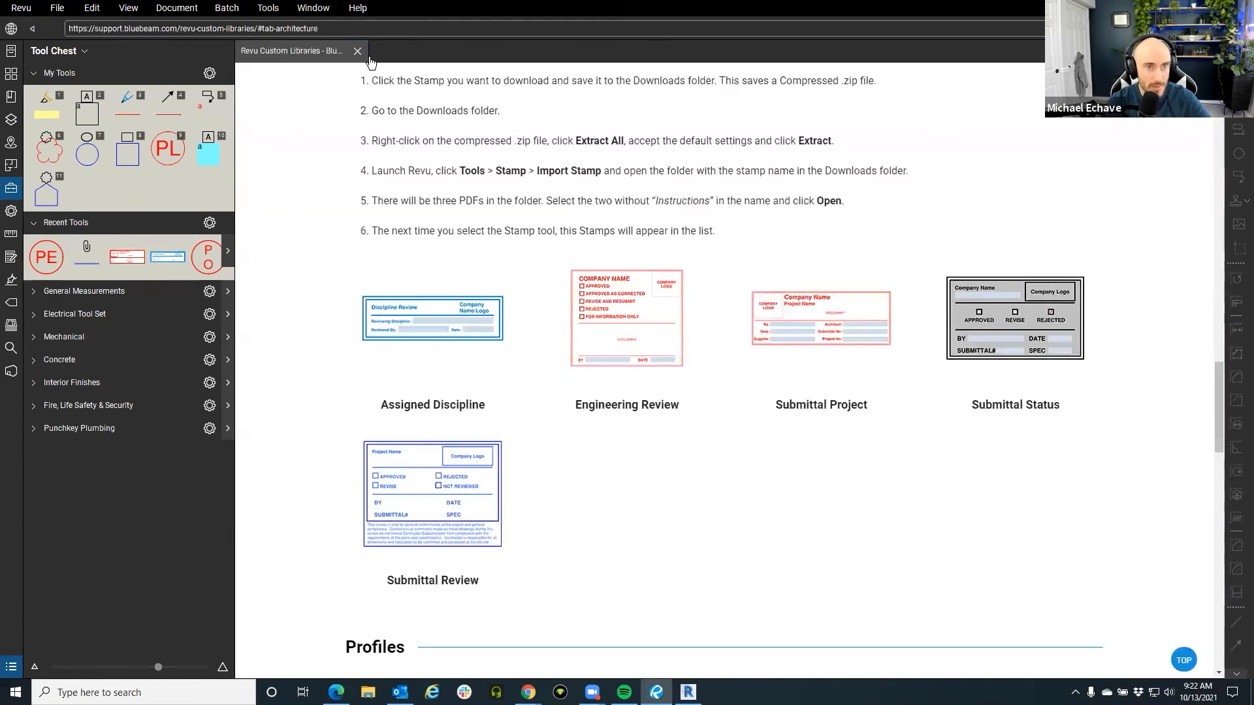
{"action": "left_click", "coordinate": [363, 52]}
{"action": "left_click", "coordinate": [11, 371]}
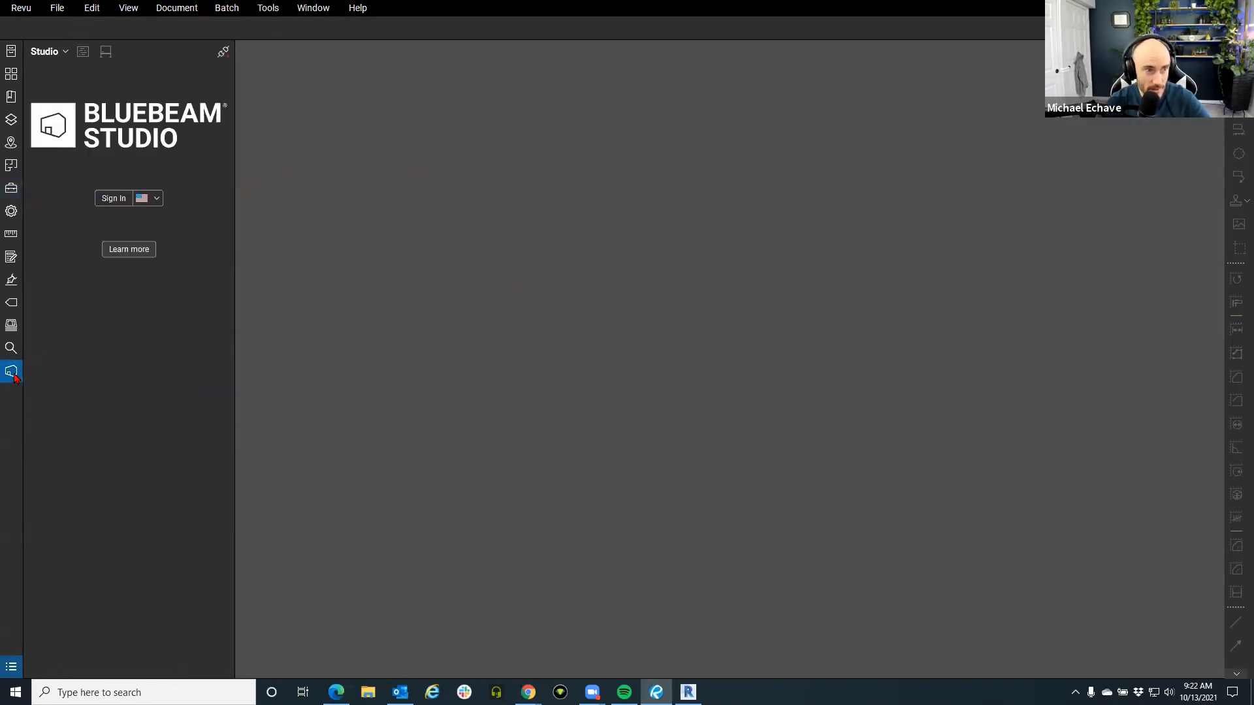
{"action": "left_click", "coordinate": [19, 10]}
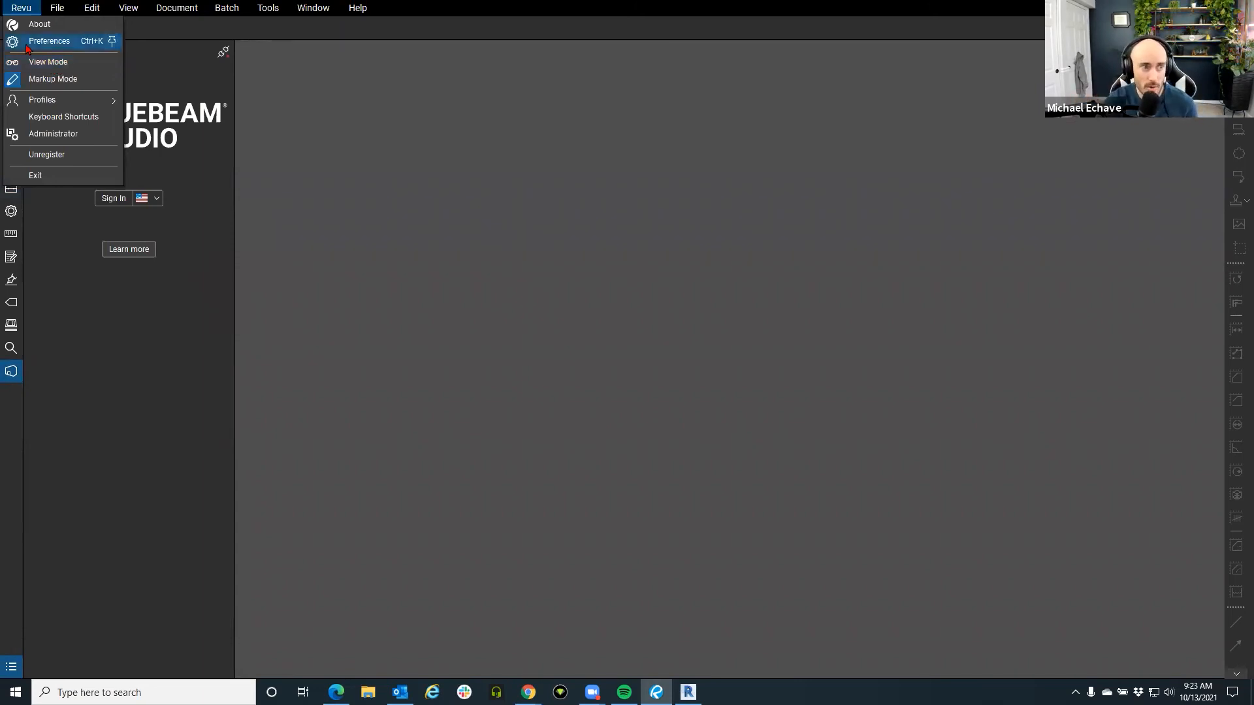
{"action": "left_click", "coordinate": [68, 363]}
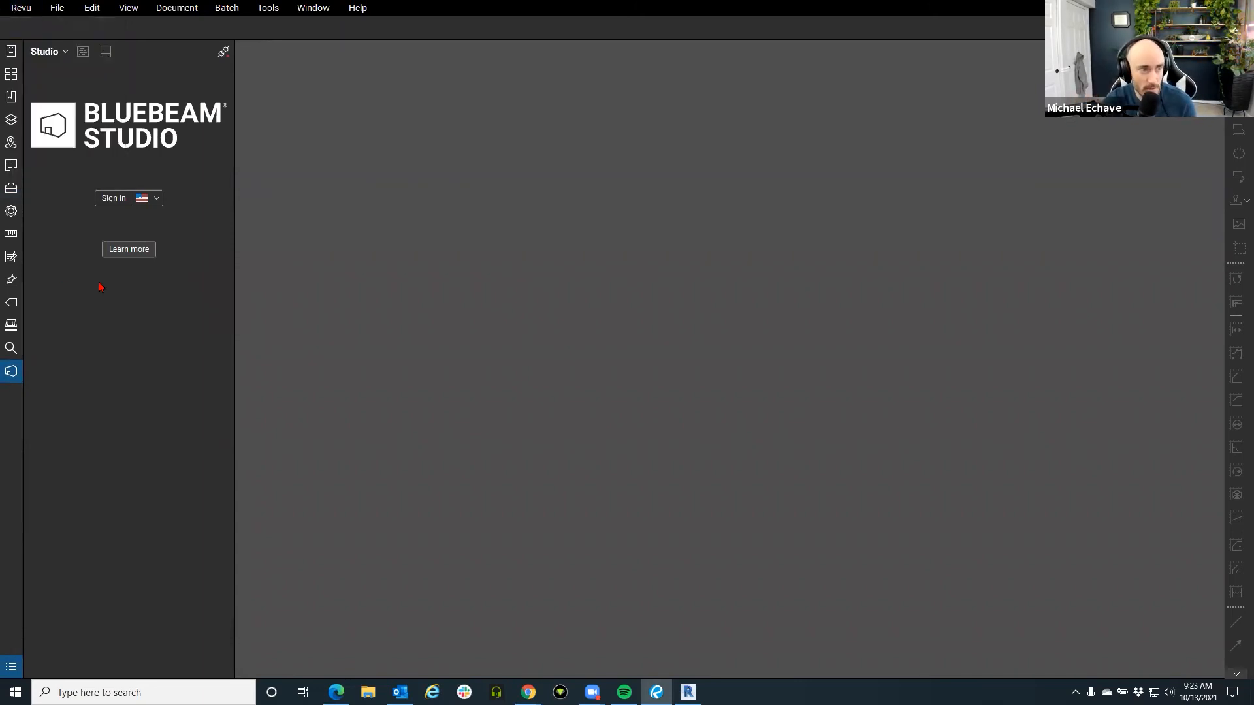
Sign in to Bluebeam Studio with the account e-mail as Bluebeam ID and the account password.
{"action": "left_click", "coordinate": [125, 204]}
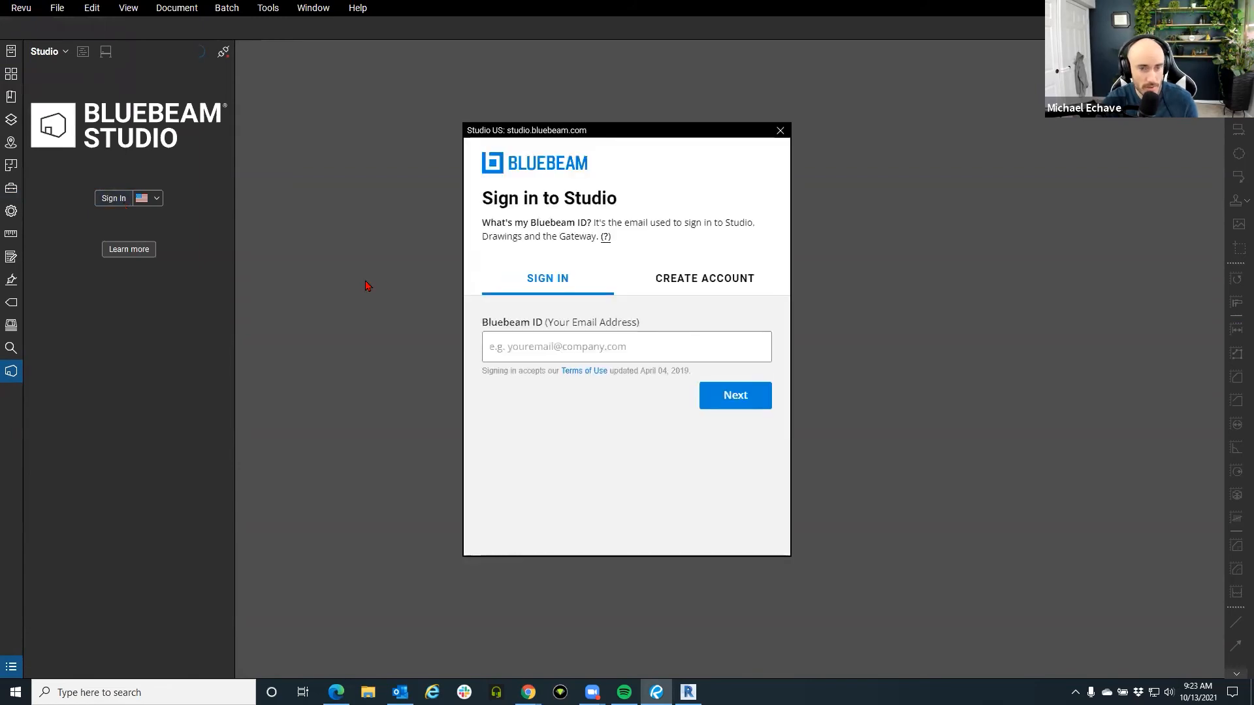
{"action": "left_click", "coordinate": [554, 346]}
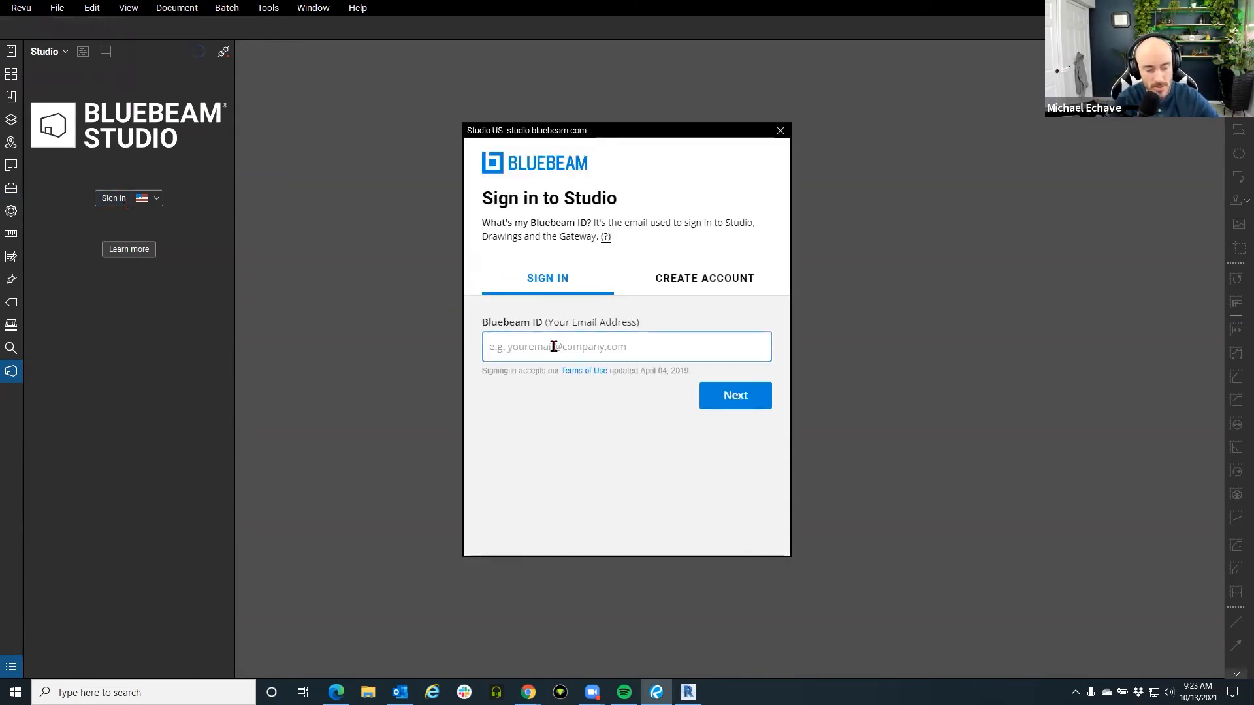
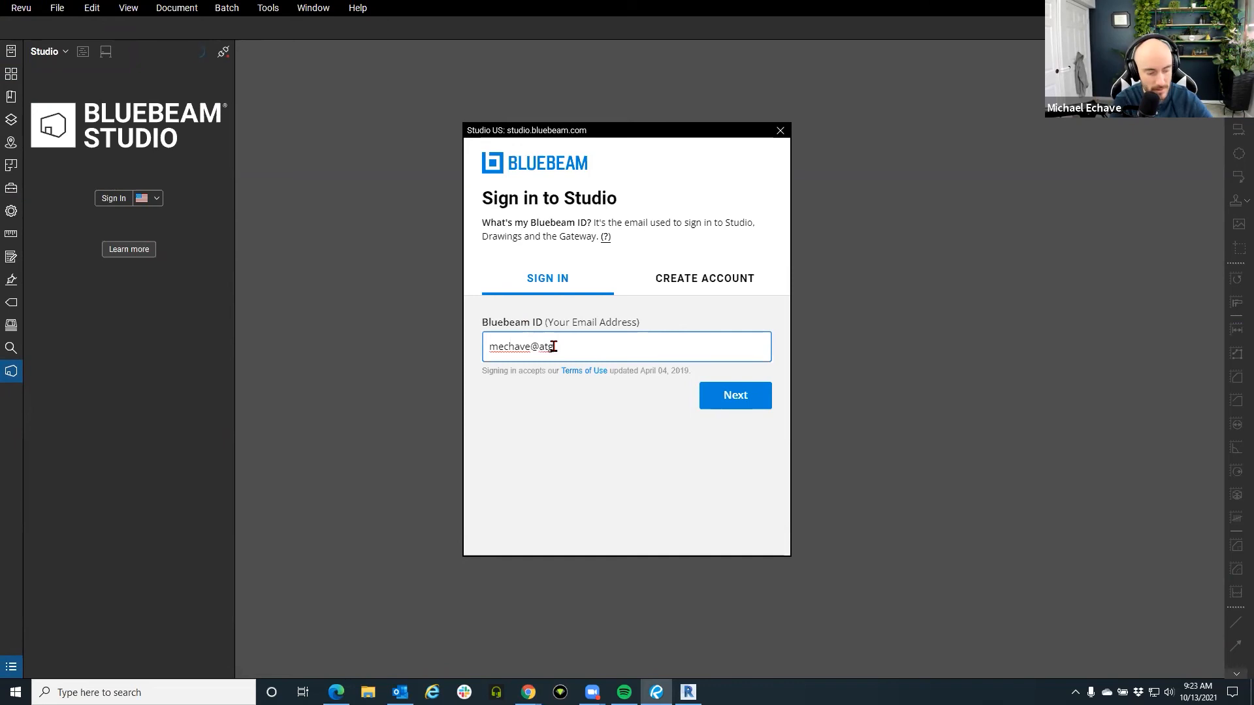
{"action": "left_click", "coordinate": [724, 406]}
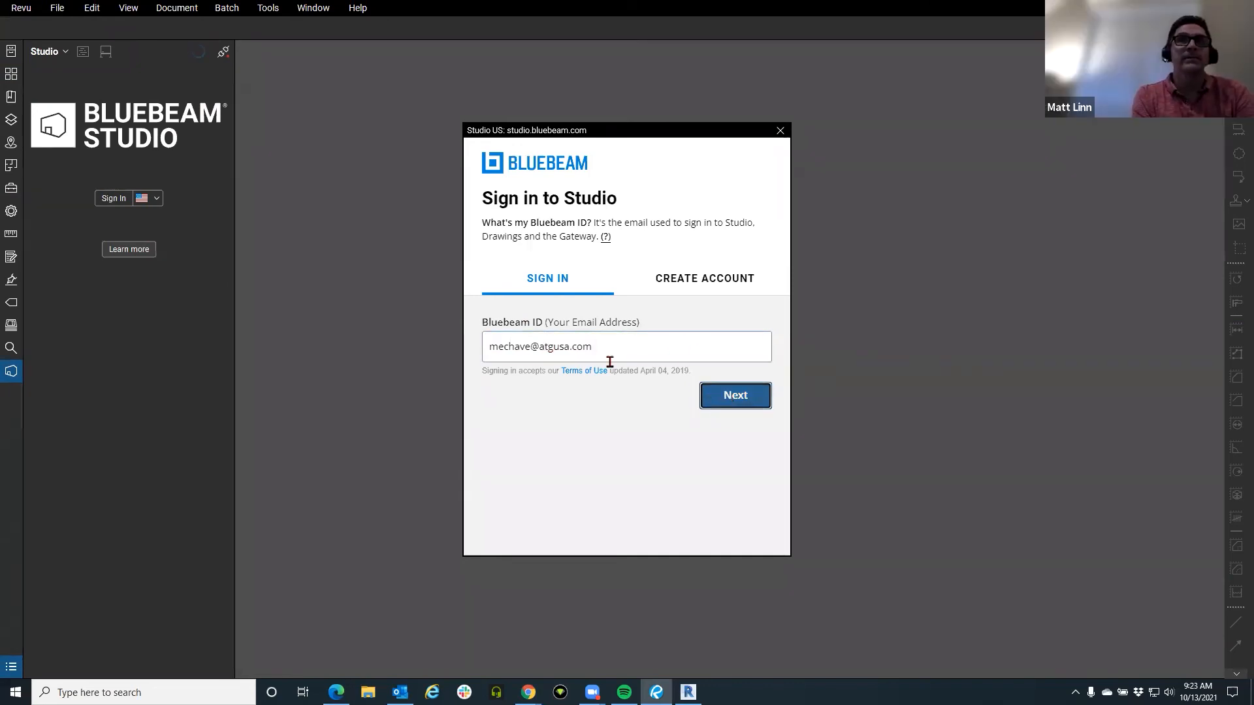
{"action": "type", "text": "*********"}
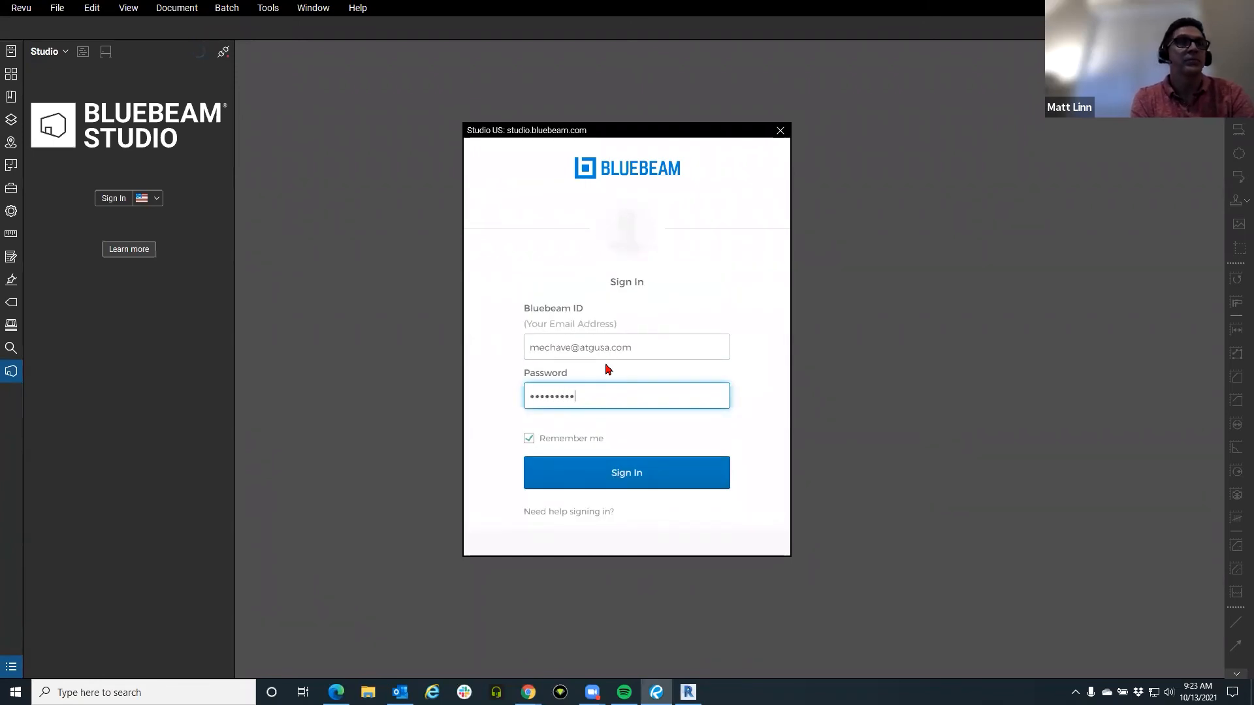
{"action": "type", "text": "***"}
{"action": "key", "text": "Return"}
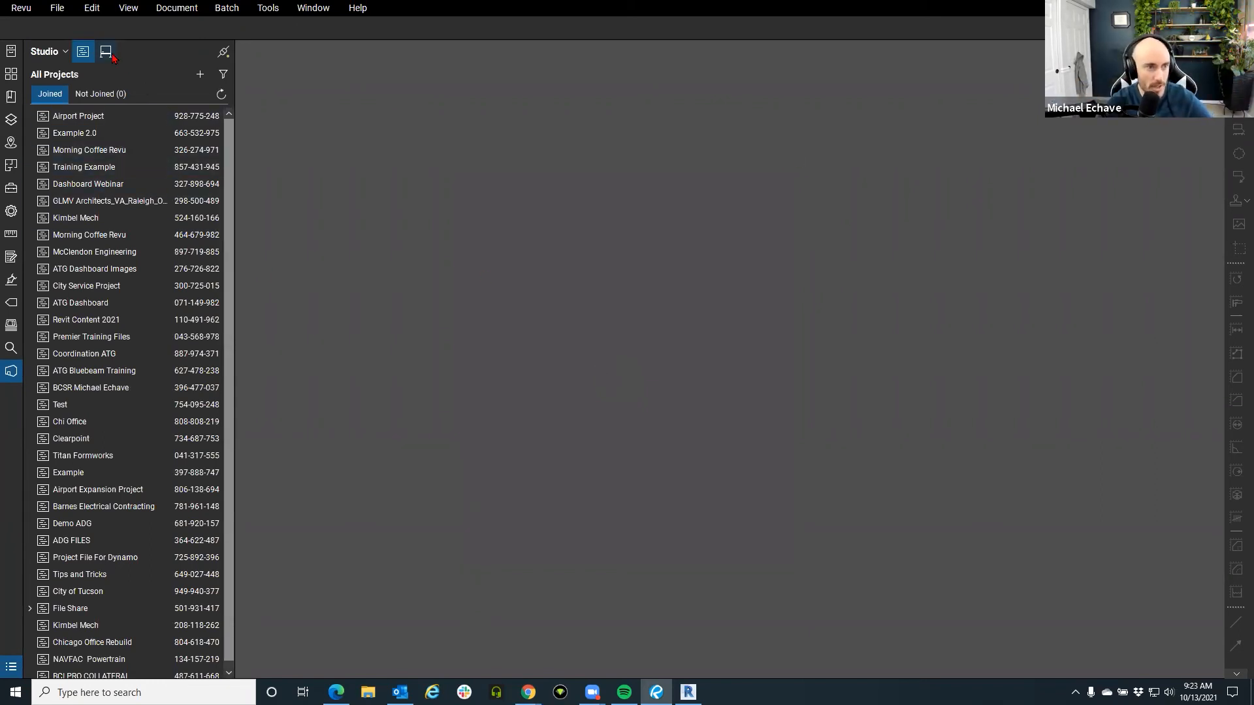
Open the File Share project and create a Lifetime of Project share link for 20042_UA FM_RCF_Structural.rvt.
{"action": "double_click", "coordinate": [62, 608]}
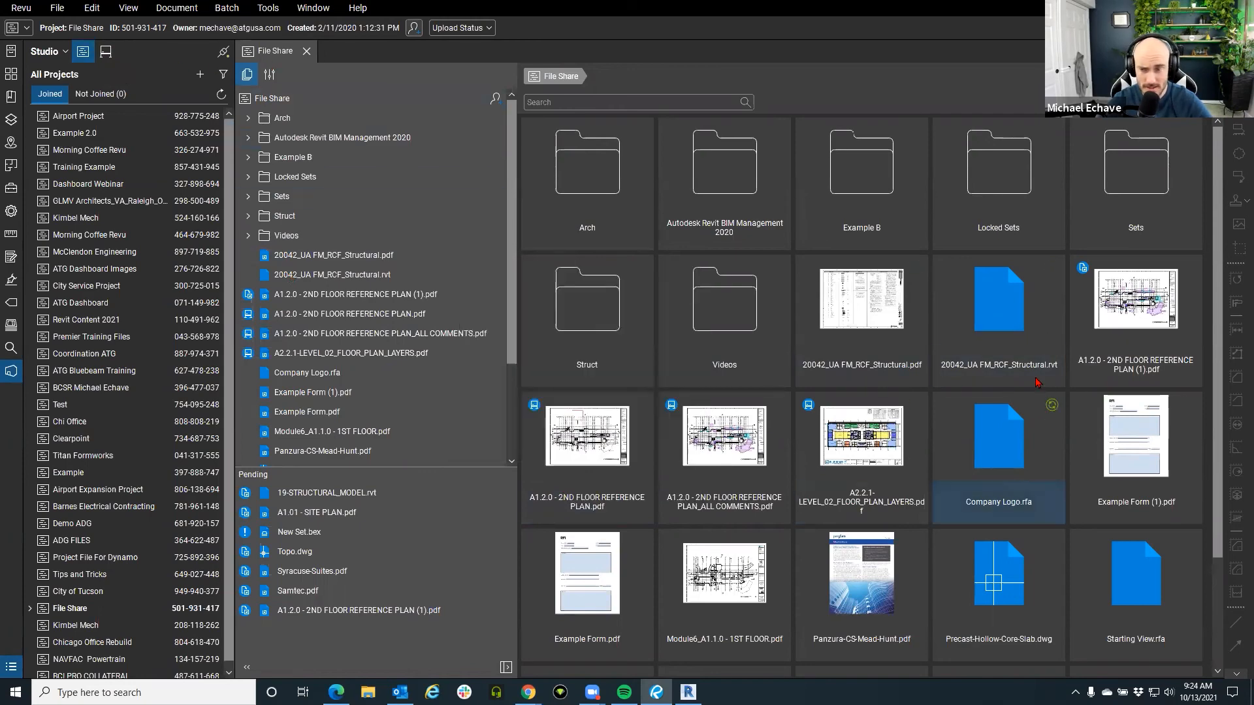
{"action": "right_click", "coordinate": [1009, 320]}
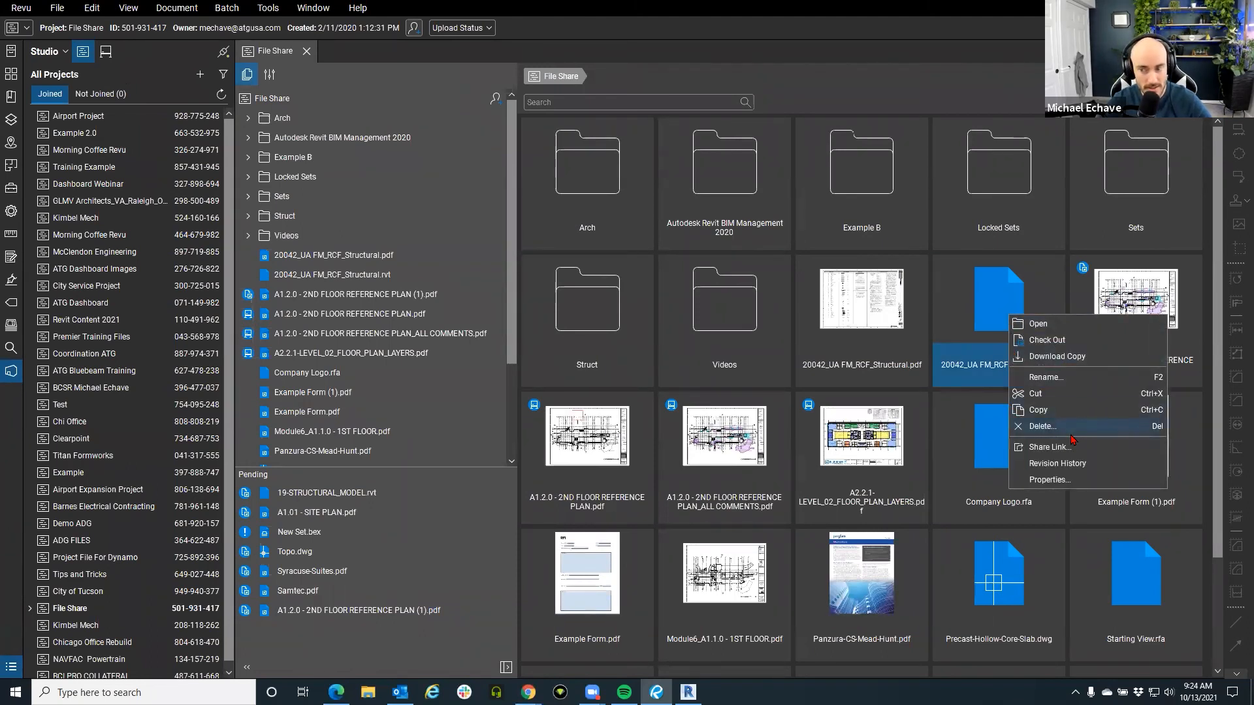
{"action": "left_click", "coordinate": [1050, 448]}
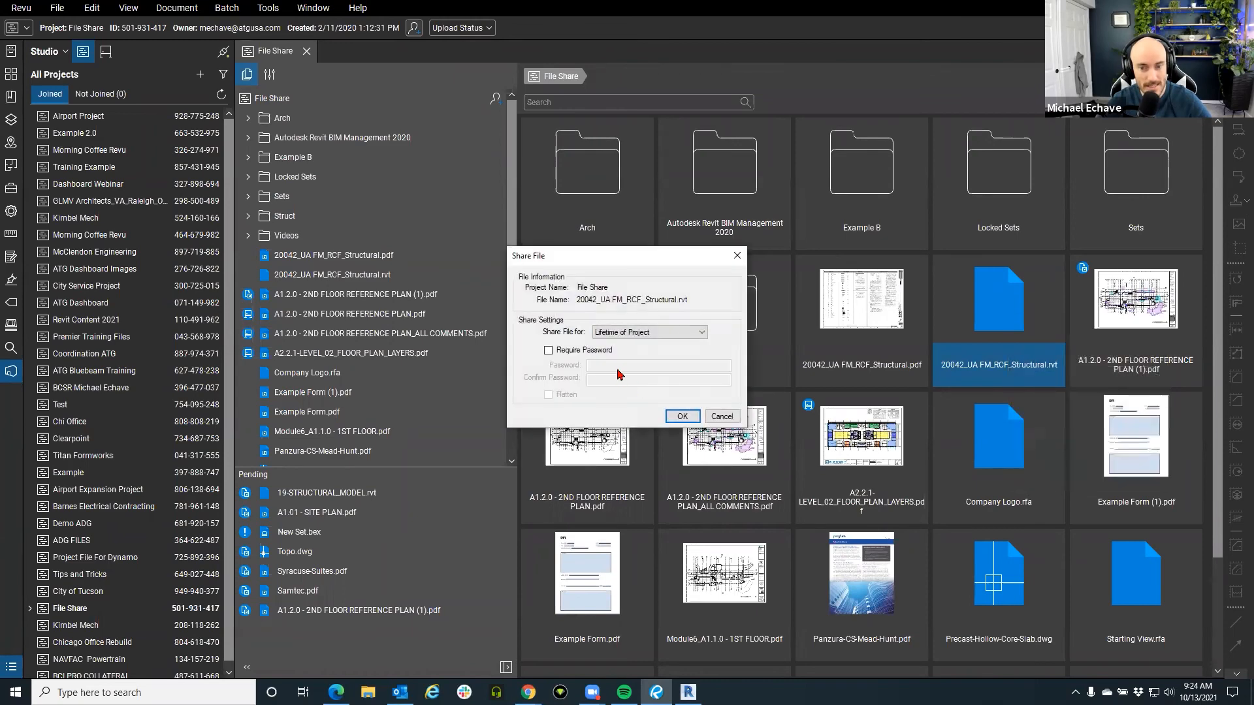
{"action": "left_click", "coordinate": [634, 339]}
{"action": "left_click", "coordinate": [653, 364]}
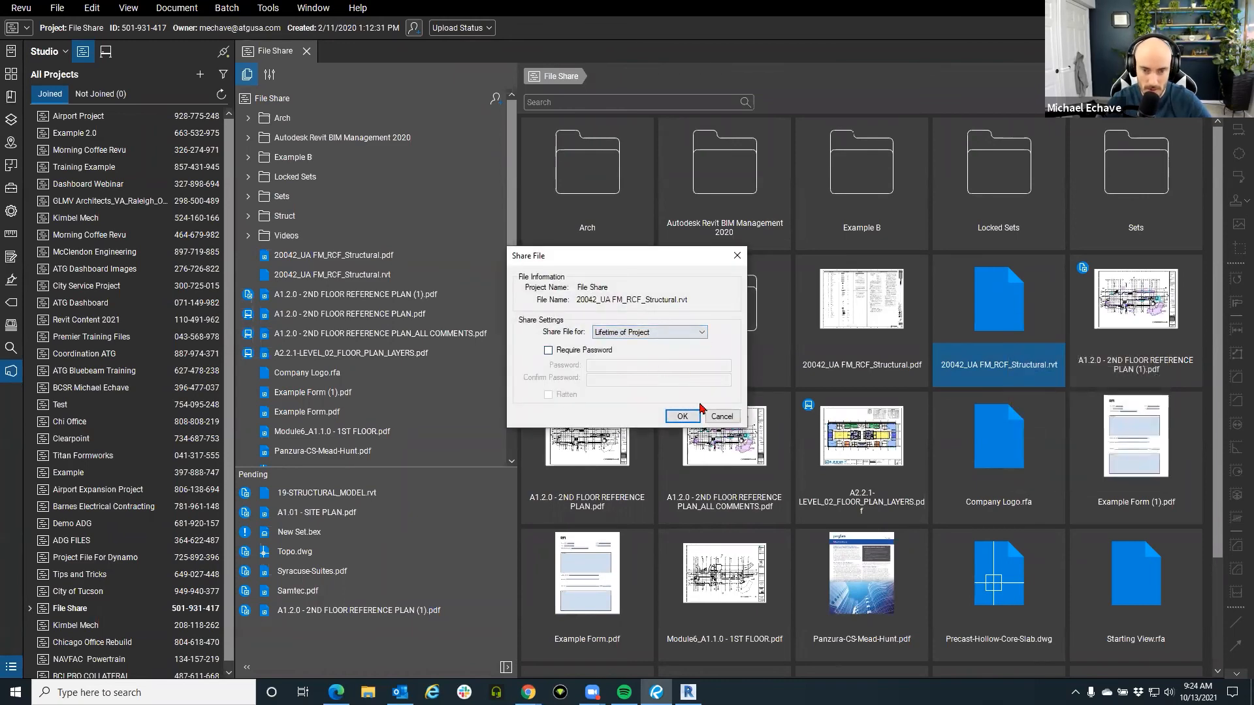
{"action": "left_click", "coordinate": [682, 418]}
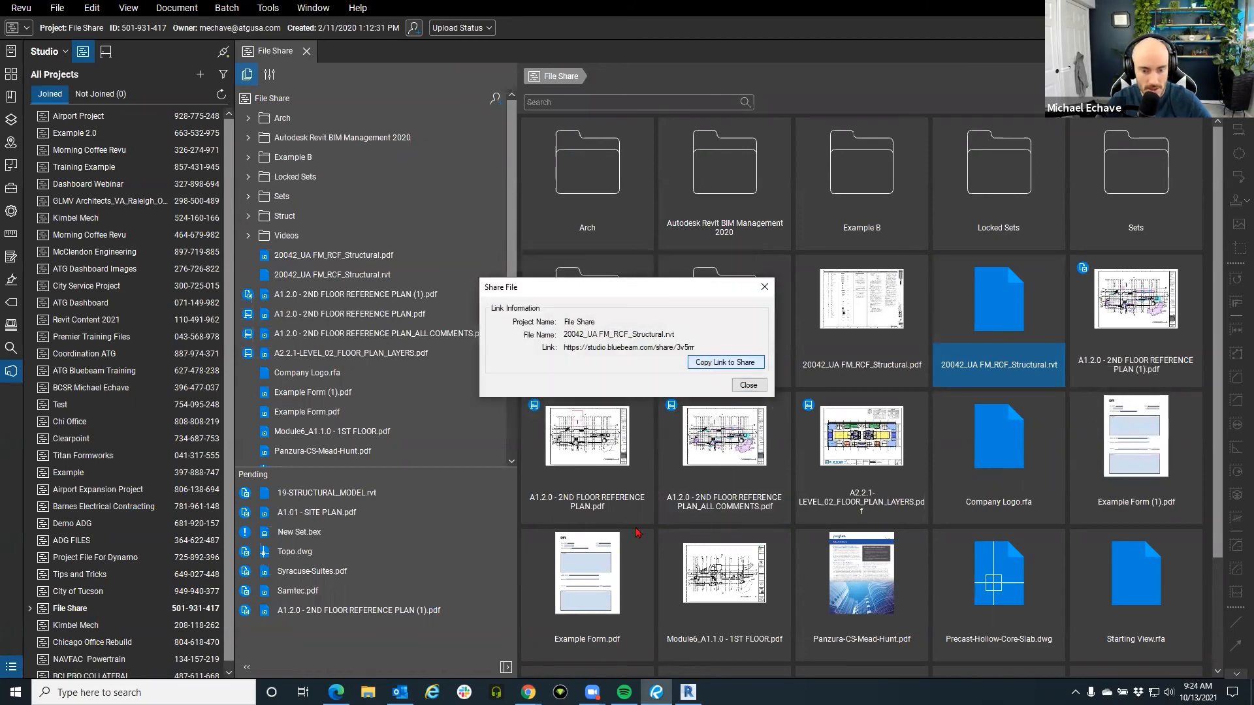
Load the pasted share link in a new Chrome window, download 20042_UA FM_RCF_Structural.rvt, then close Chrome.
{"action": "right_click", "coordinate": [528, 693]}
{"action": "left_click", "coordinate": [459, 621]}
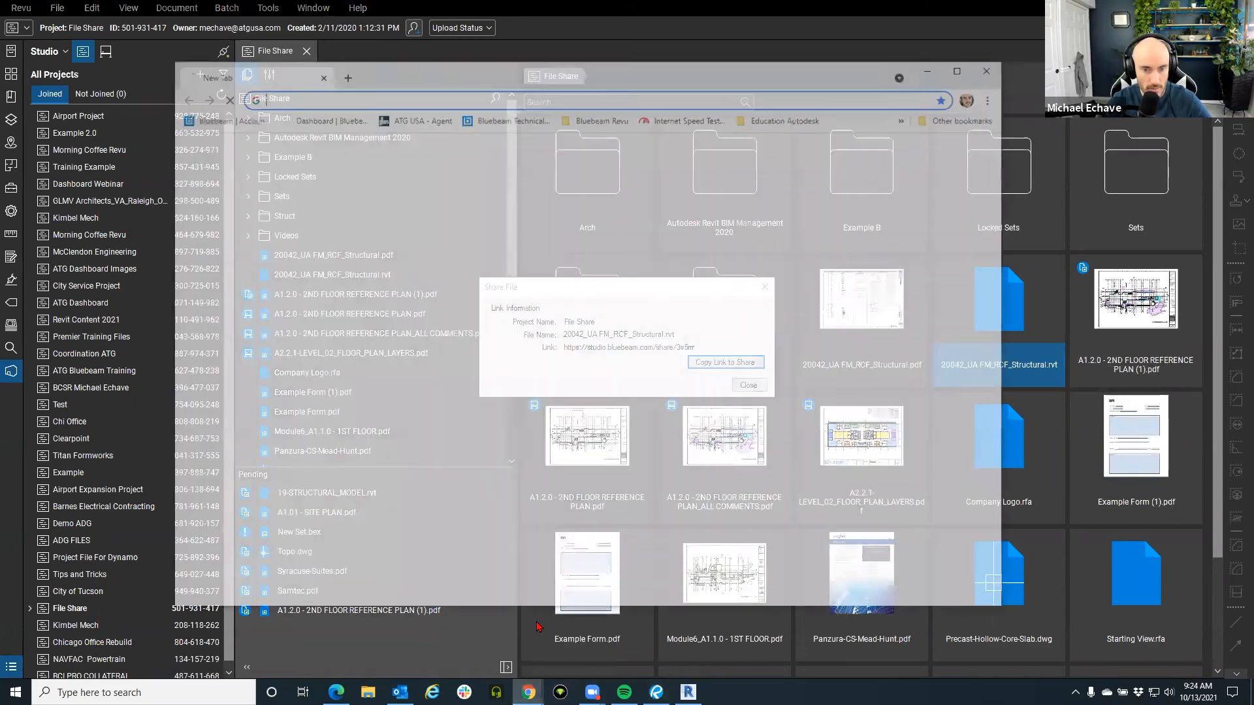
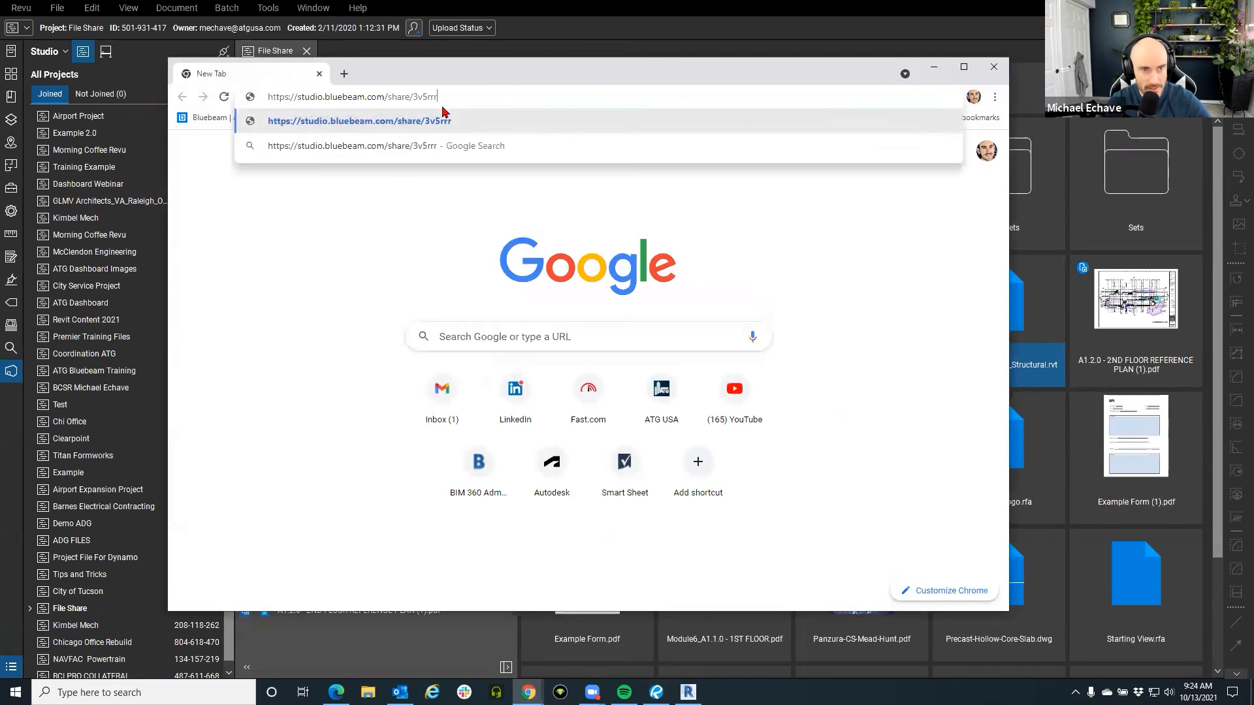
{"action": "key", "text": "Return"}
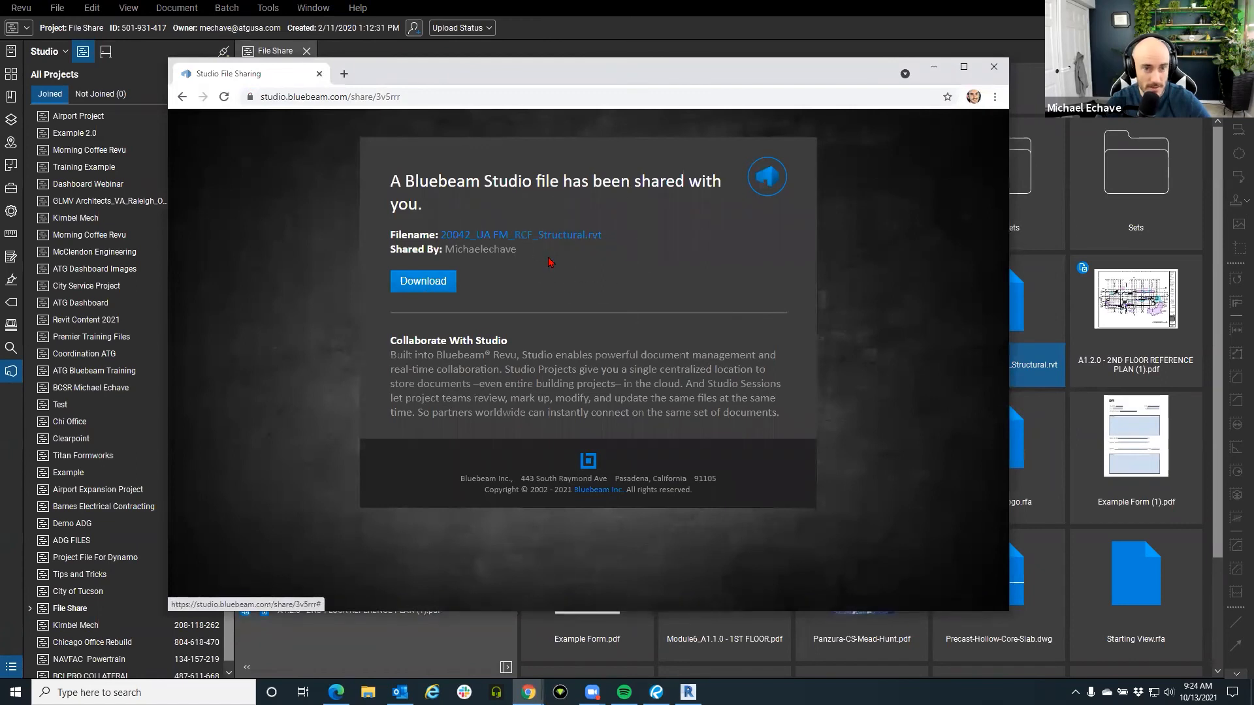
{"action": "left_click", "coordinate": [434, 281]}
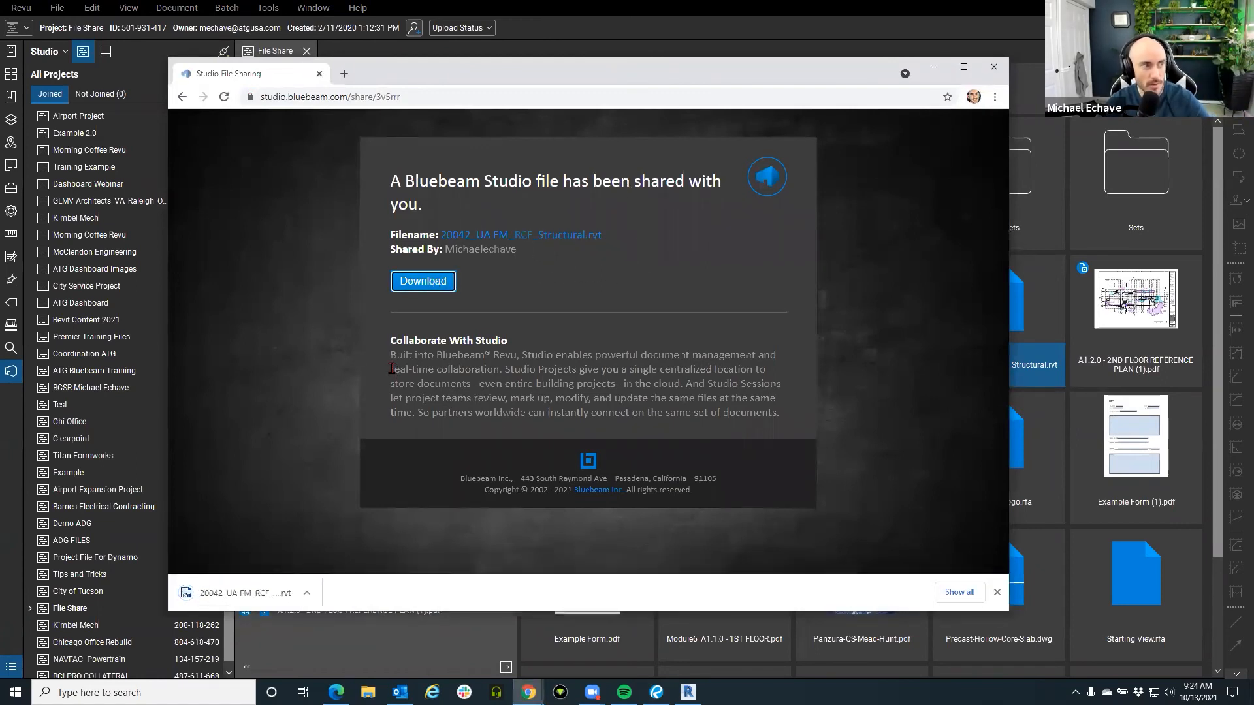
{"action": "left_click", "coordinate": [305, 595]}
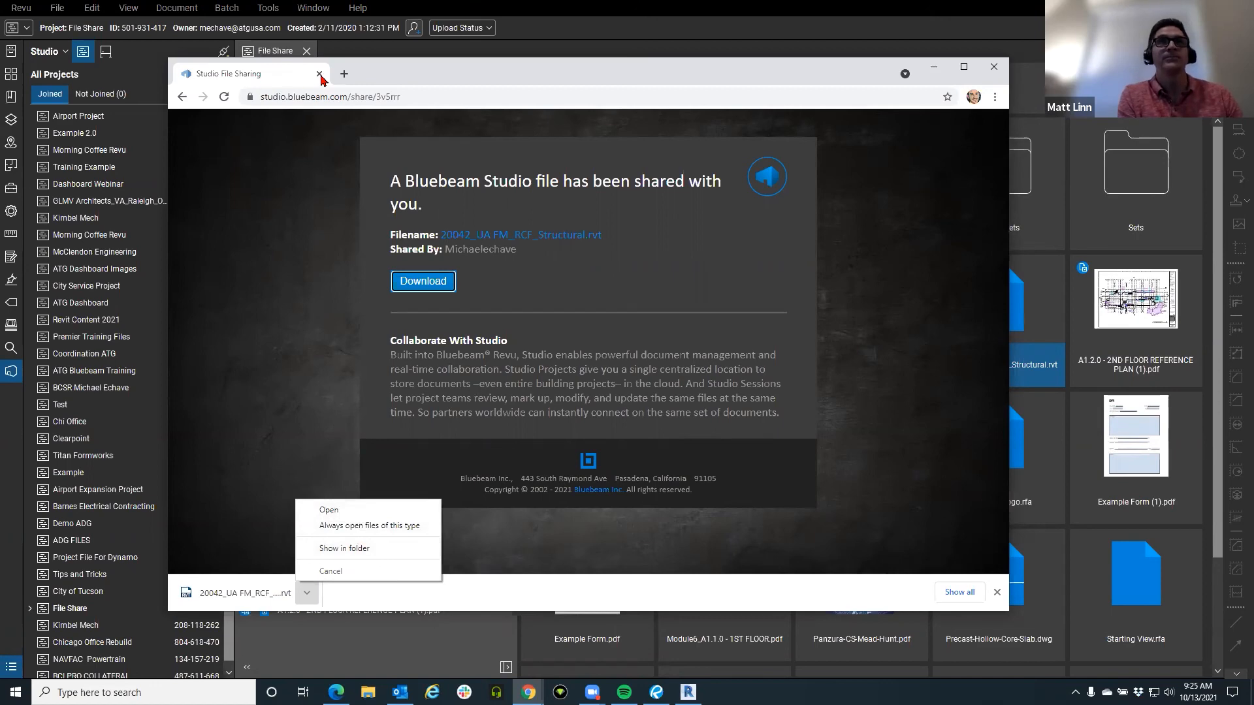
{"action": "left_click", "coordinate": [409, 79]}
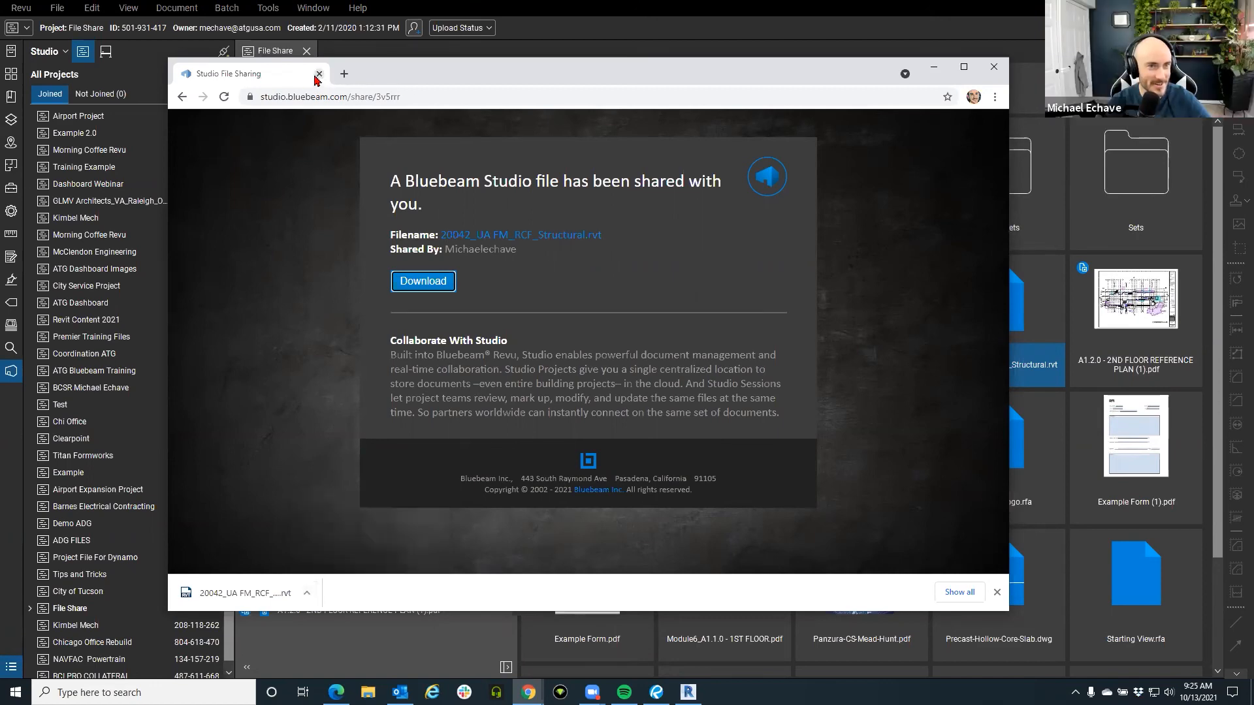
{"action": "left_click", "coordinate": [320, 74]}
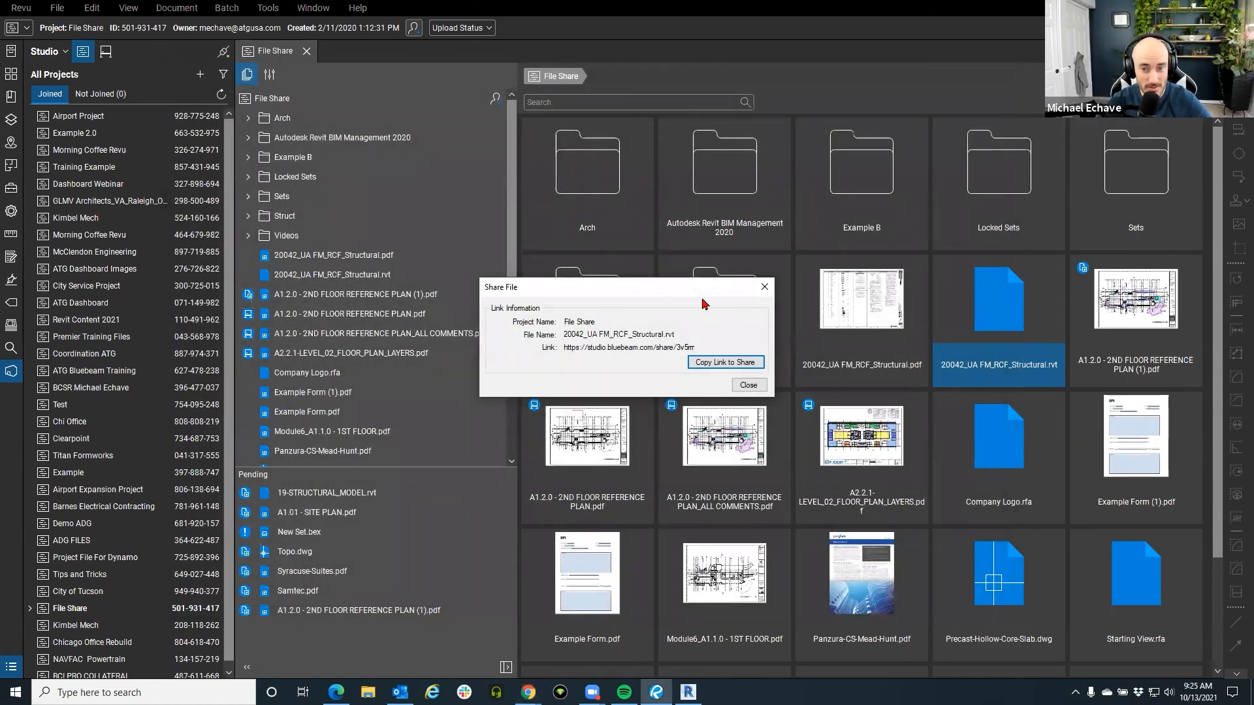
Close the Share File dialog and the File Share tab, then scroll the Studio Projects list.
{"action": "left_click", "coordinate": [764, 287]}
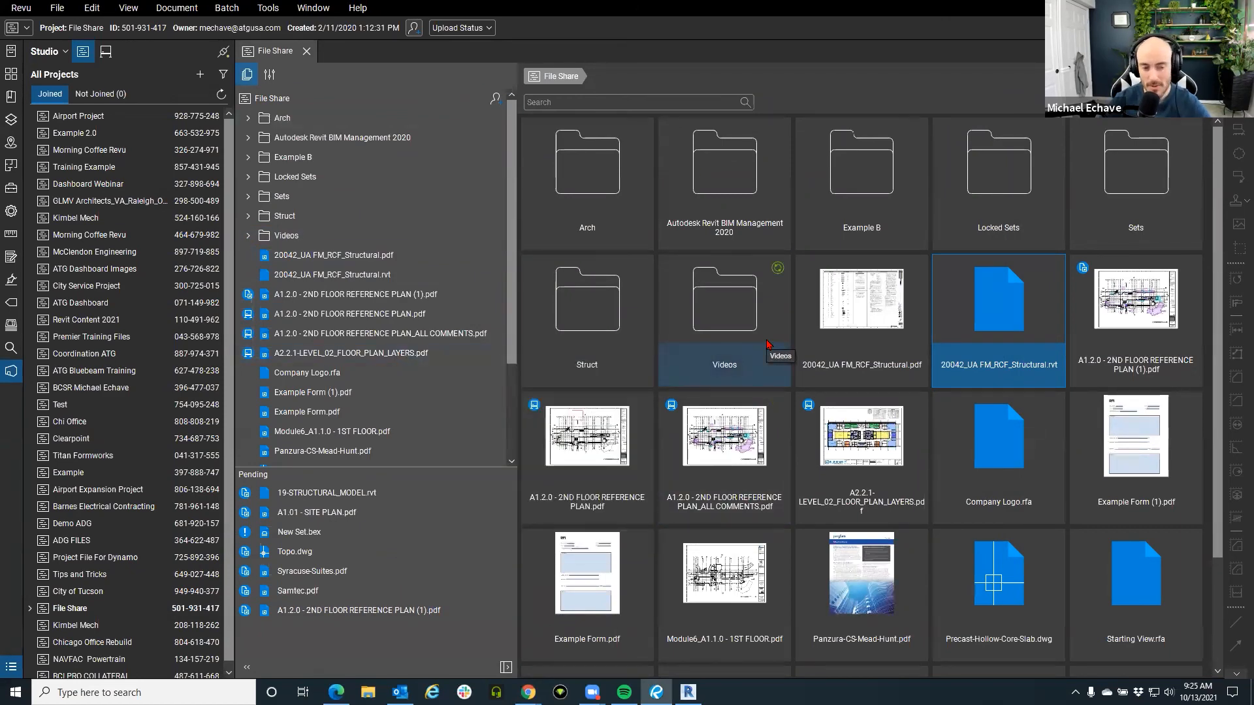
{"action": "left_click", "coordinate": [306, 51]}
{"action": "scroll", "coordinate": [131, 575], "scroll_direction": "down", "scroll_amount": 1}
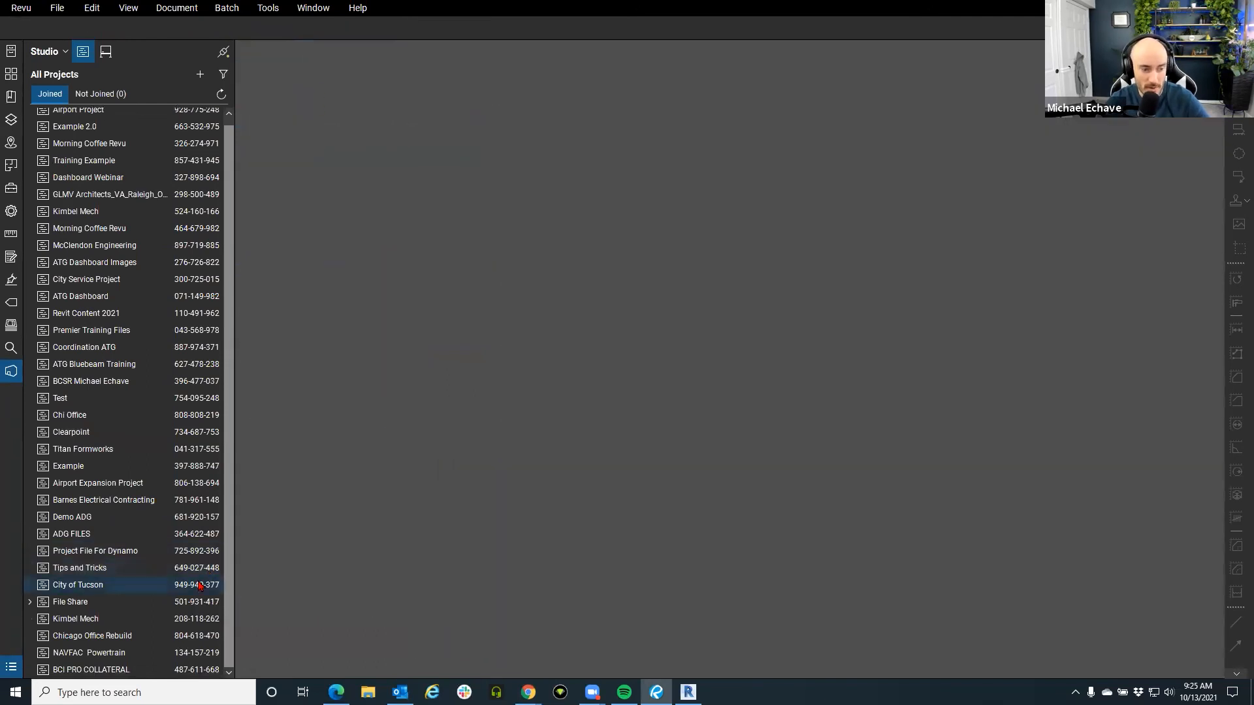
Open Chicago Office Rebuild, briefly expand CHI_OFFICE_BB004567, then open DASHBOARD_COMPLETE.pdf, confirming with Yes.
{"action": "double_click", "coordinate": [134, 640]}
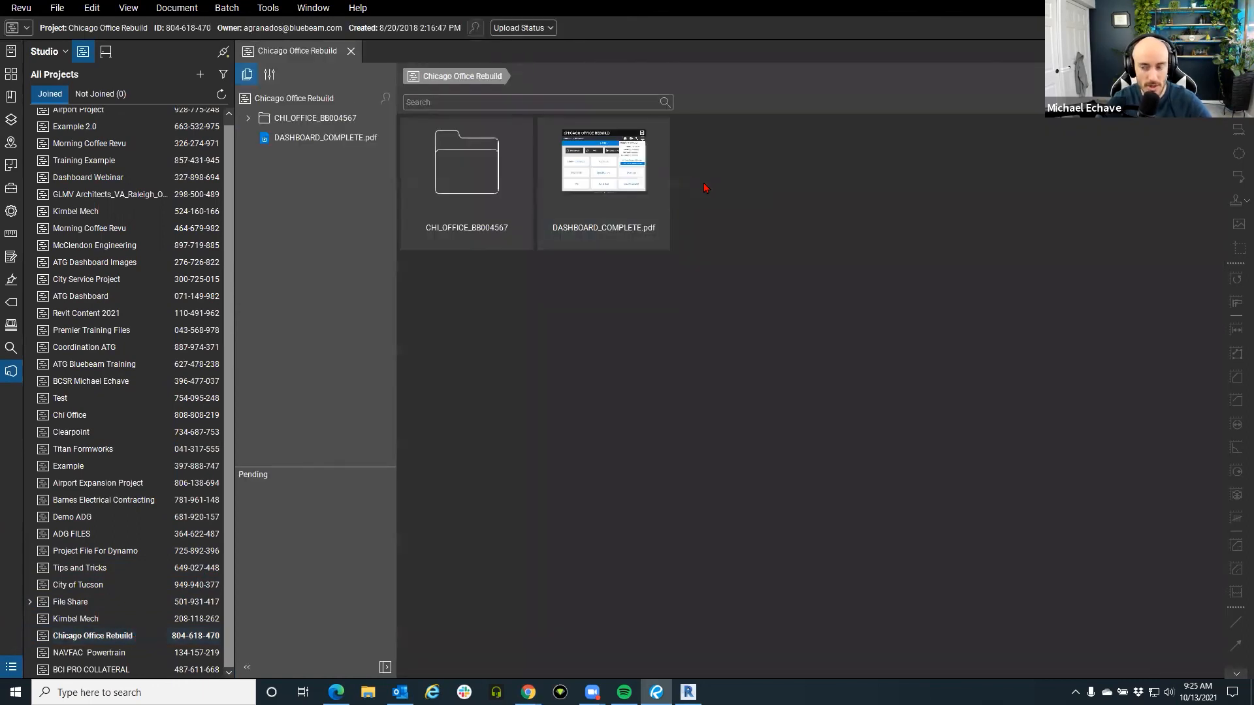
{"action": "left_click", "coordinate": [248, 120]}
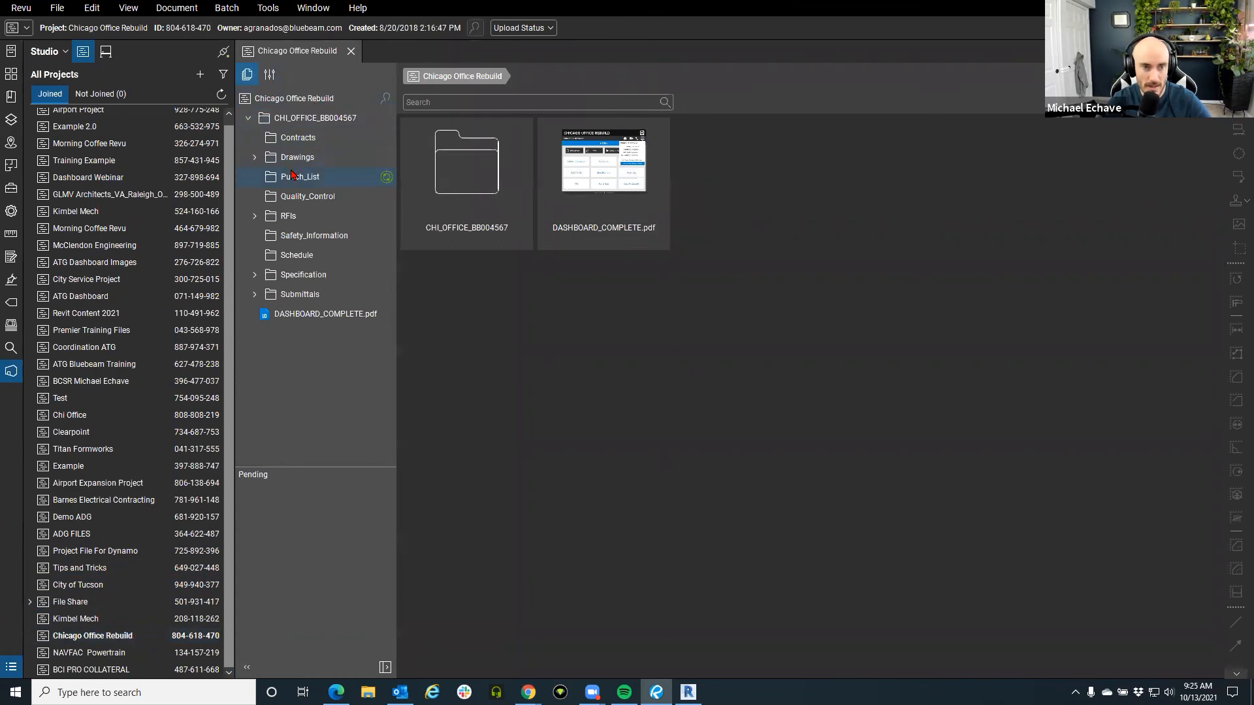
{"action": "left_click", "coordinate": [249, 118]}
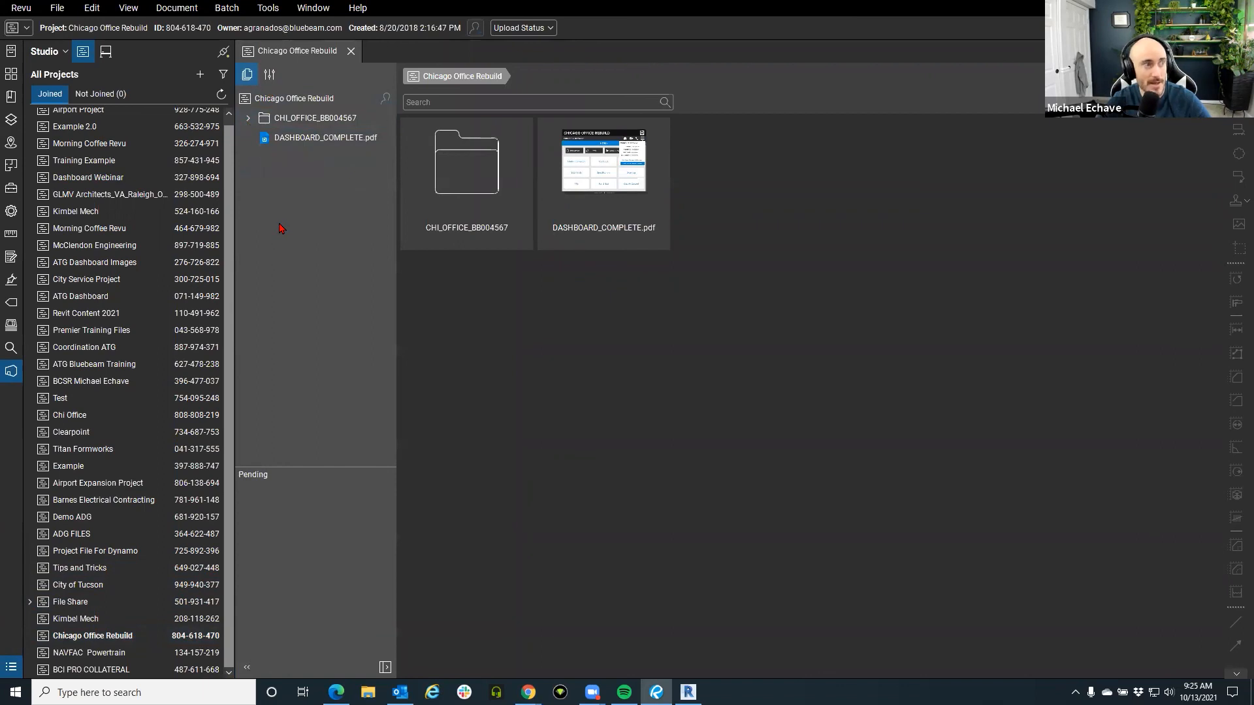
{"action": "left_click", "coordinate": [591, 180]}
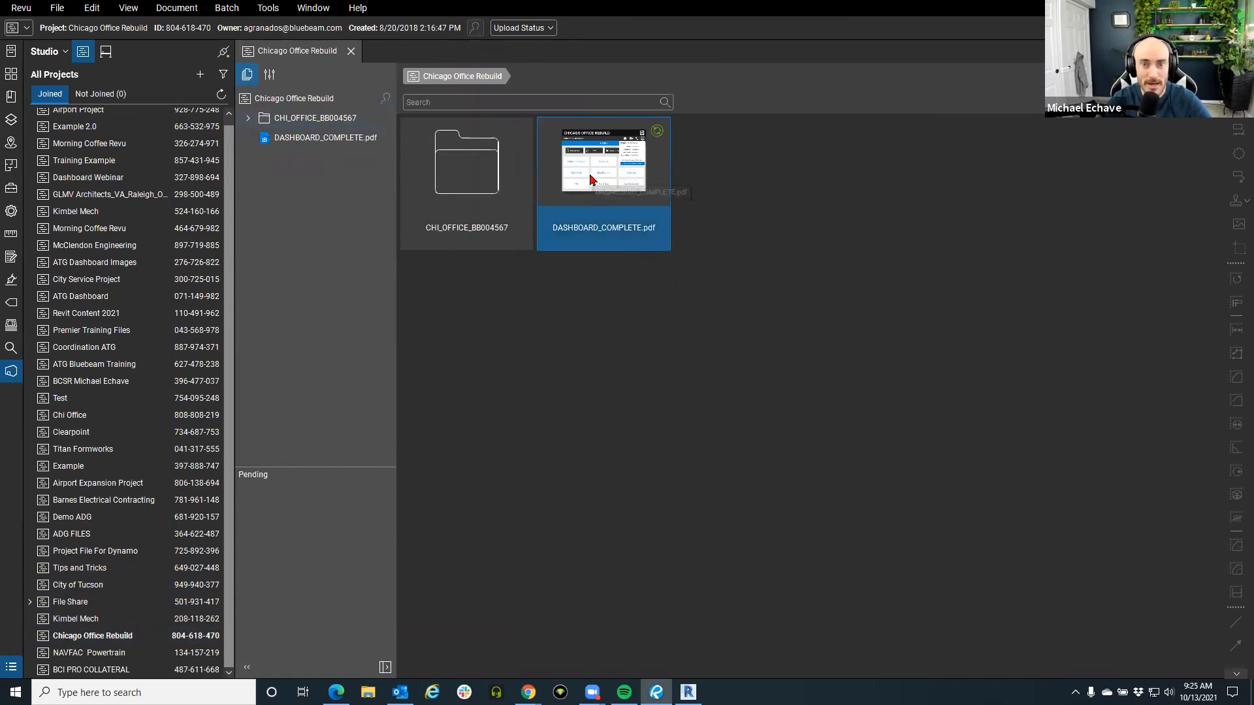
{"action": "double_click", "coordinate": [591, 179]}
{"action": "left_click", "coordinate": [679, 386]}
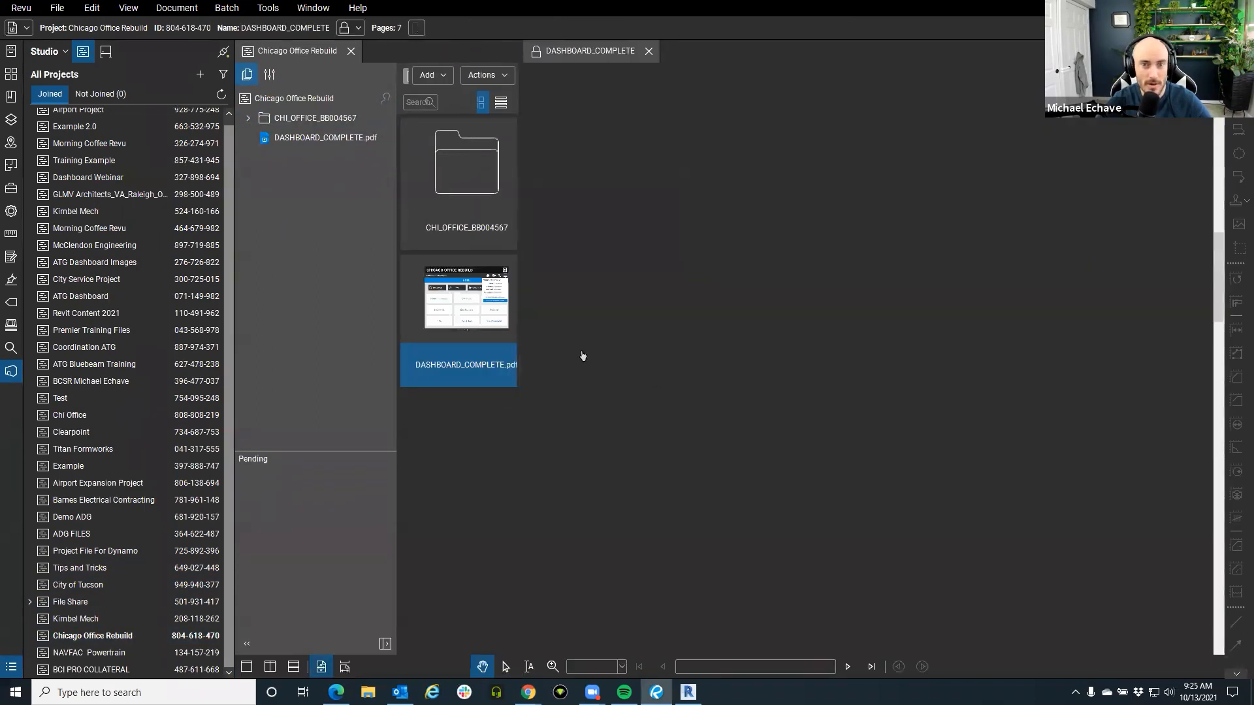
Navigate the dashboard from HOME to DRAWINGS, then the Architectural page and its Wall Sections link.
{"action": "left_click", "coordinate": [1186, 168]}
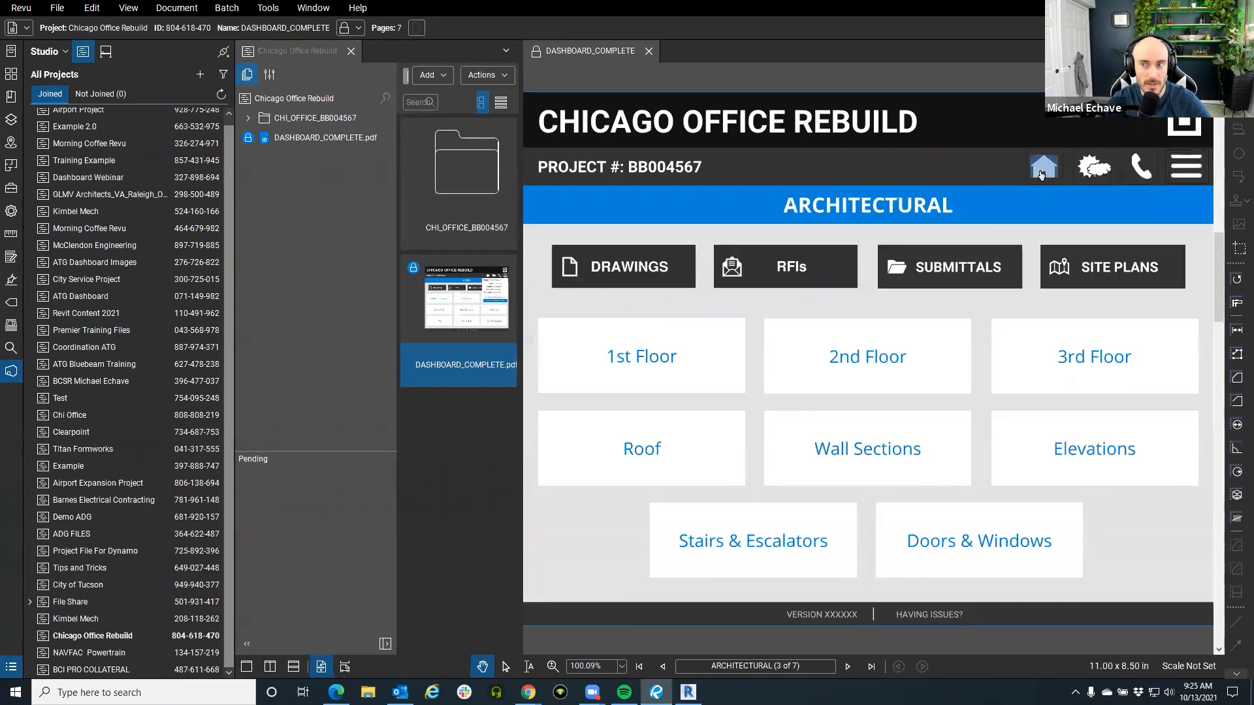
{"action": "left_click", "coordinate": [1042, 171]}
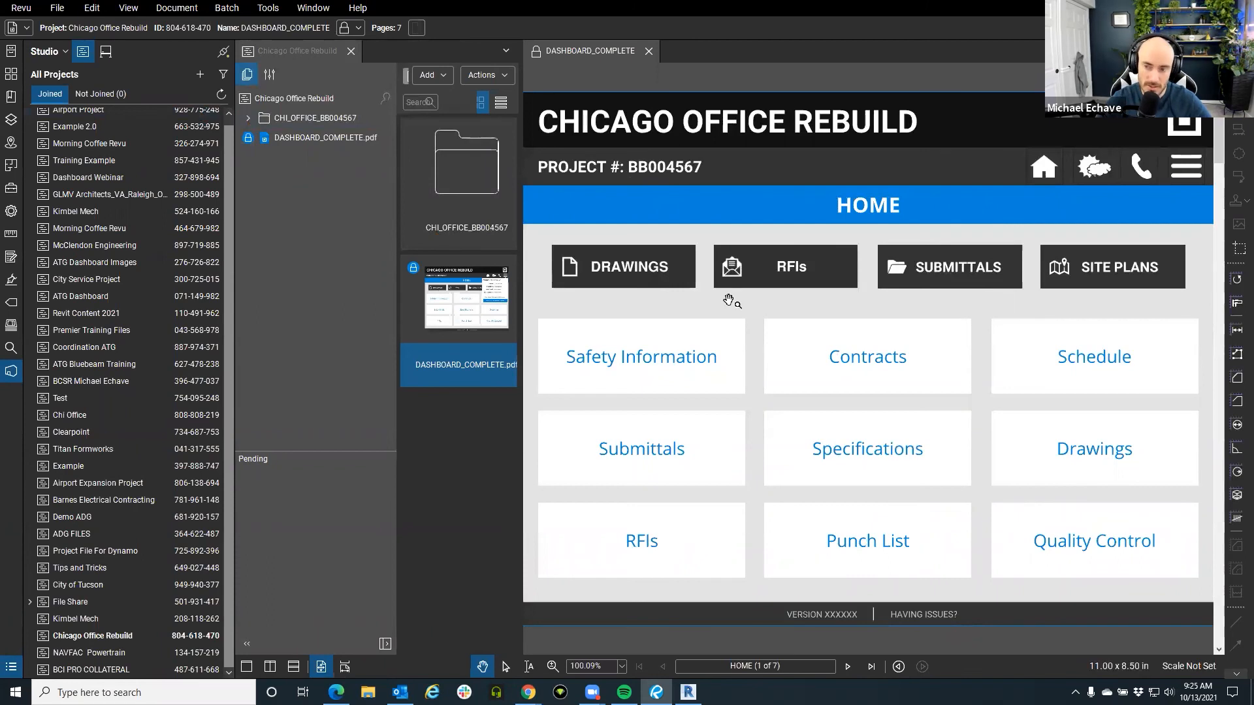
{"action": "left_click", "coordinate": [639, 271]}
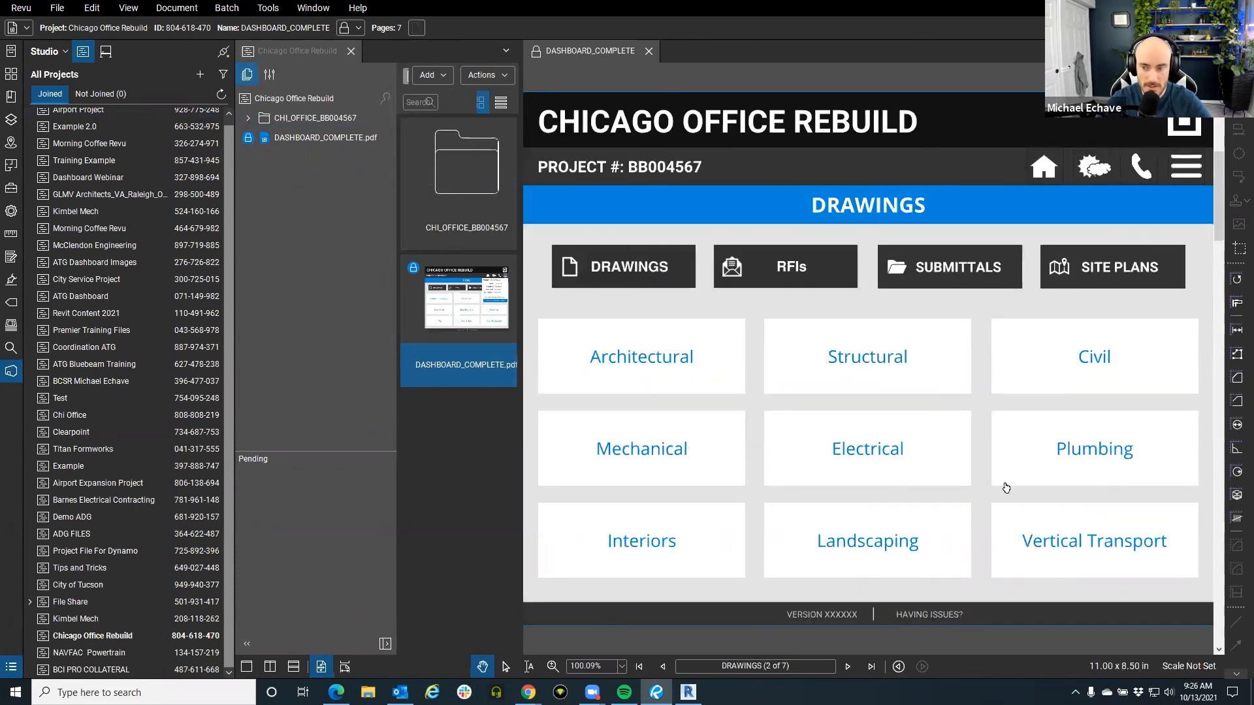
{"action": "left_click", "coordinate": [717, 360]}
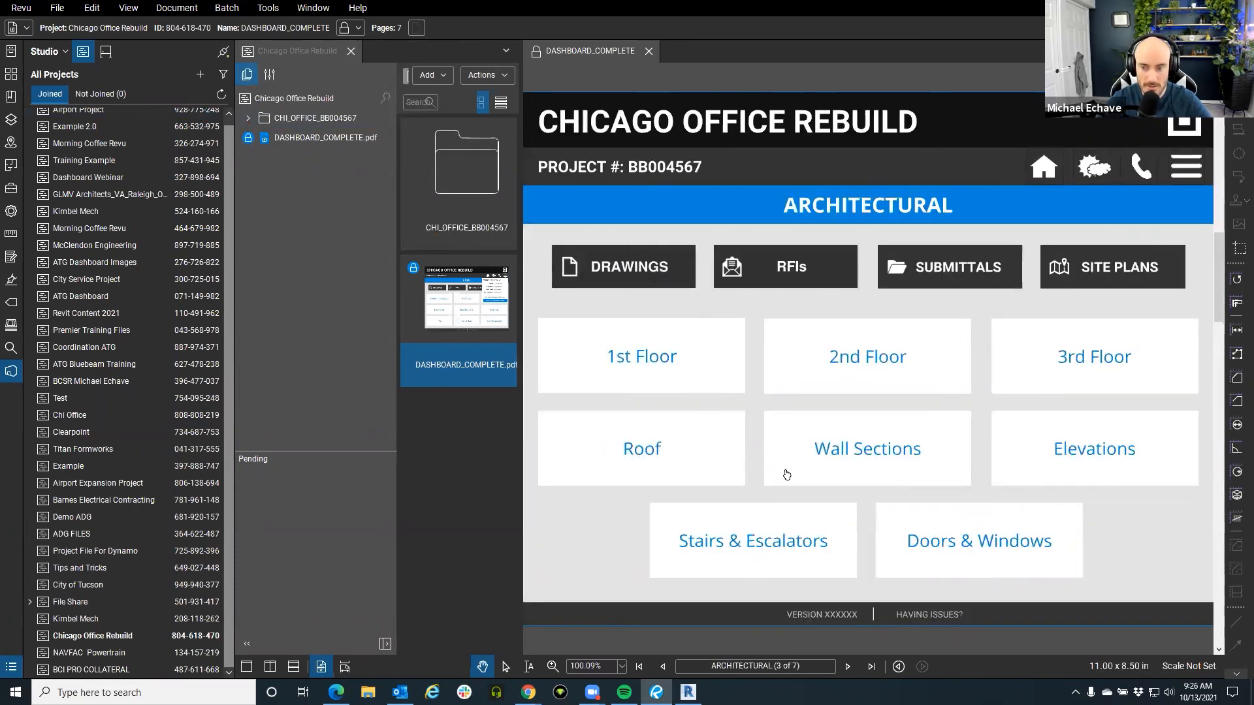
{"action": "left_click", "coordinate": [899, 454]}
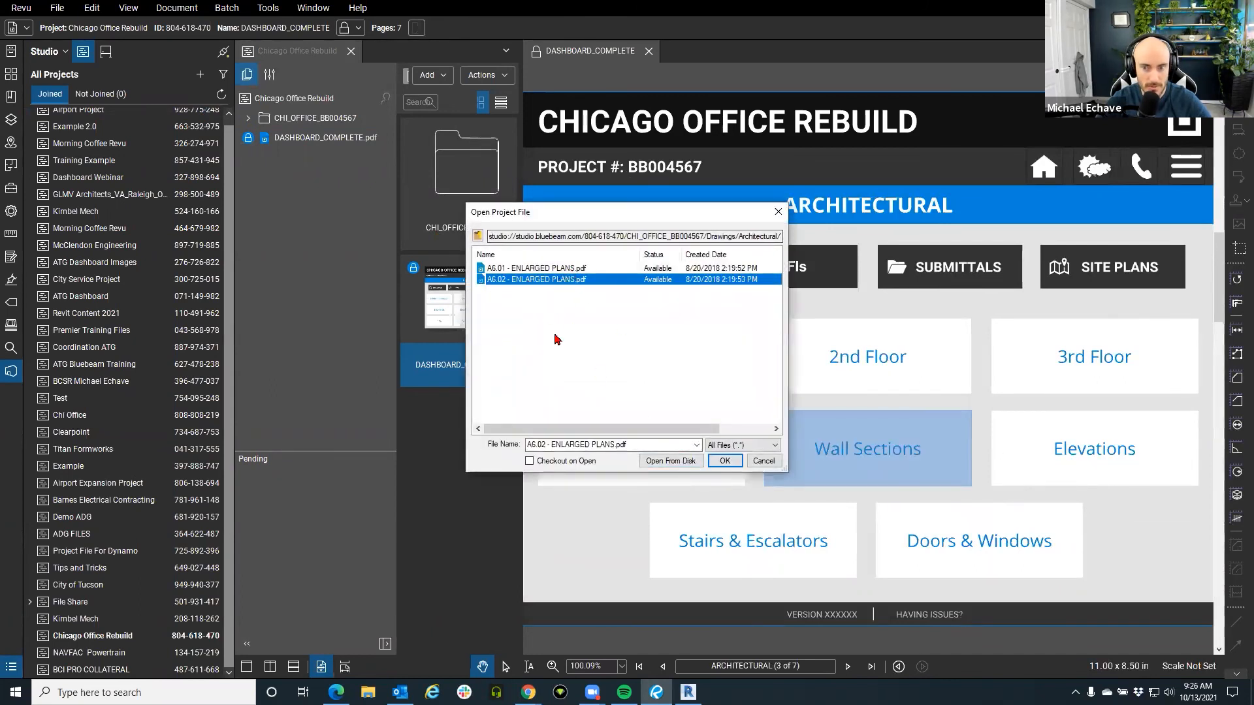
Open the A6.02 Enlarged Plans sheet, look it over, and close it to return to the dashboard.
{"action": "left_click", "coordinate": [725, 461]}
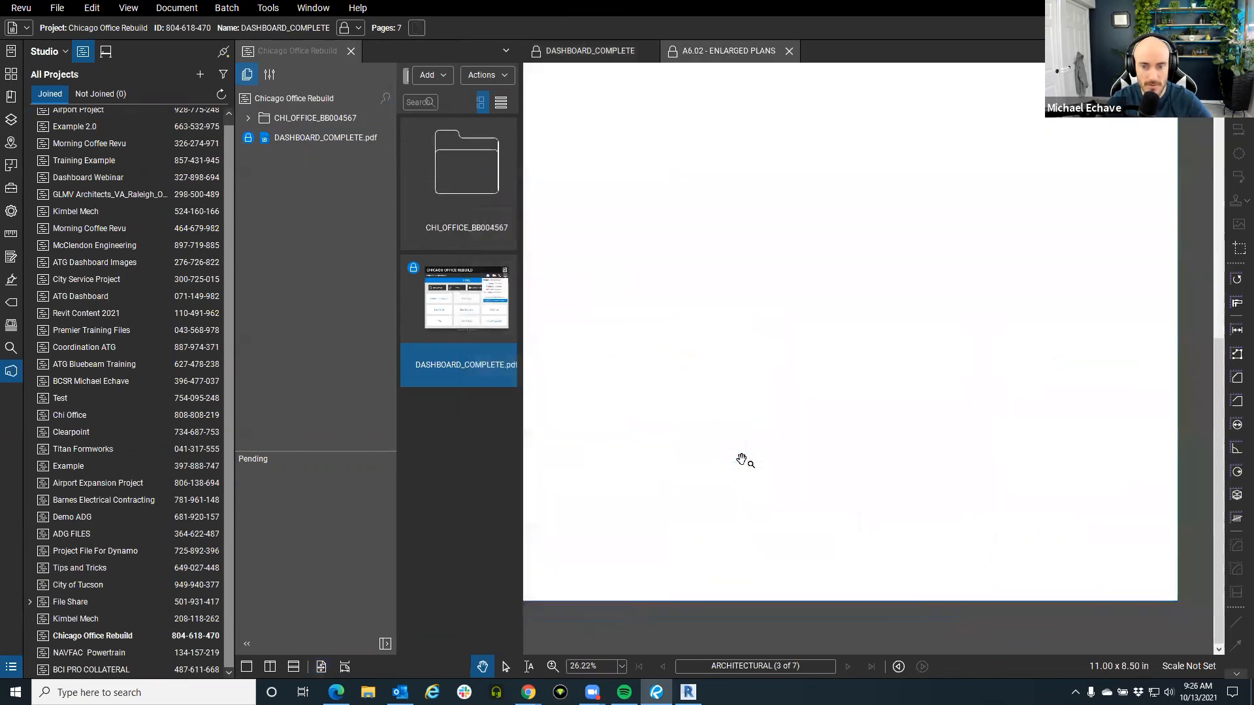
{"action": "left_click_drag", "start_coordinate": [765, 370], "coordinate": [846, 446]}
{"action": "scroll", "coordinate": [846, 446], "scroll_direction": "down", "scroll_amount": 4}
{"action": "scroll", "coordinate": [839, 428], "scroll_direction": "up", "scroll_amount": 3}
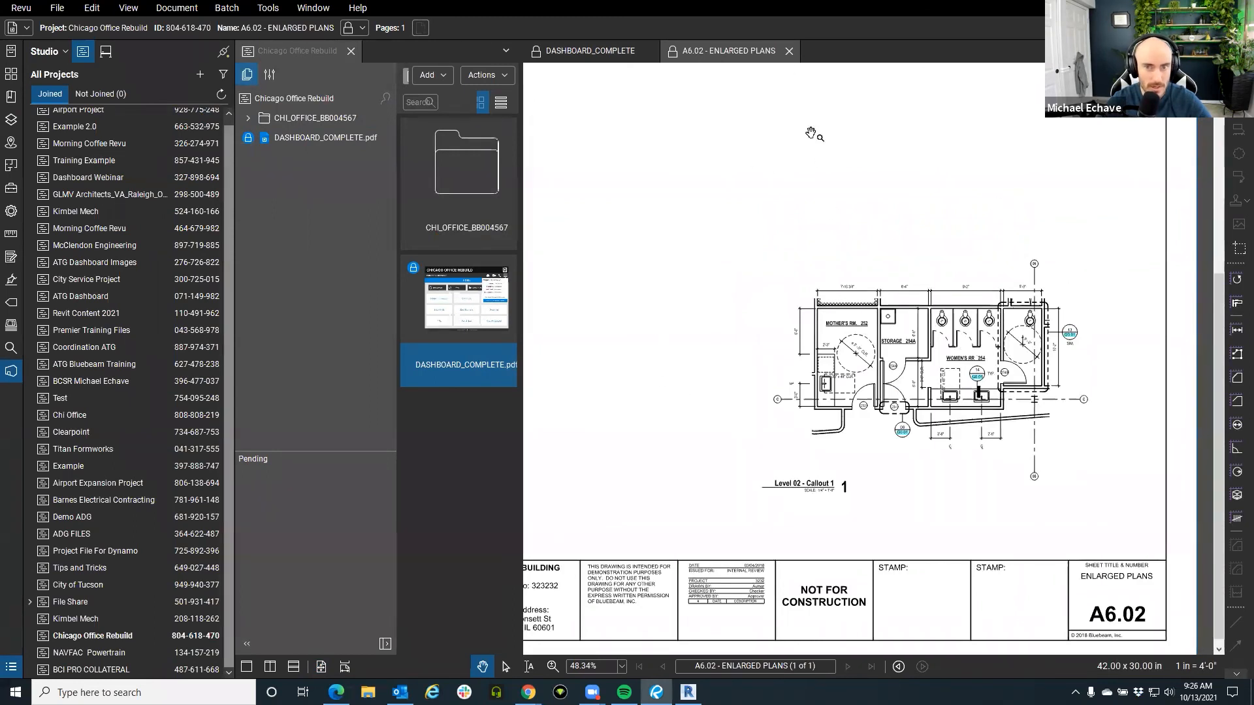
{"action": "left_click", "coordinate": [788, 52]}
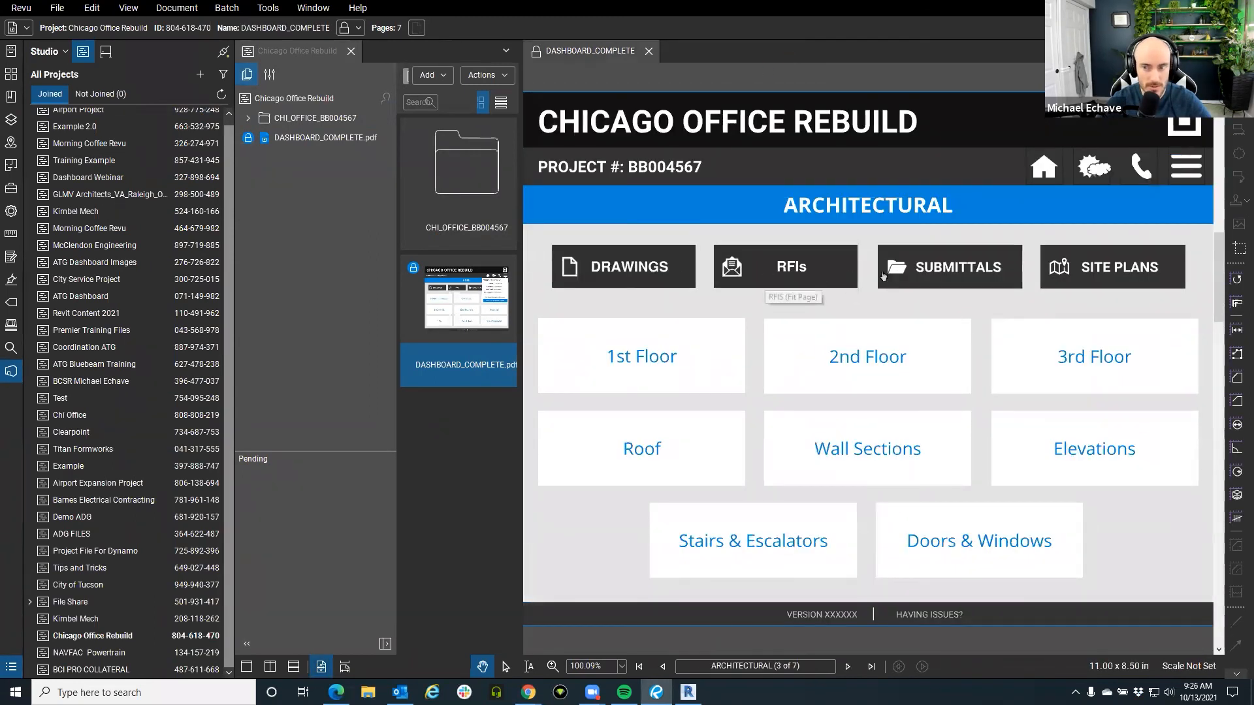
From the RFIs page, open RFI 100_Open via the RFI 100-149 link, review its stair markups, then close it.
{"action": "left_click", "coordinate": [792, 264]}
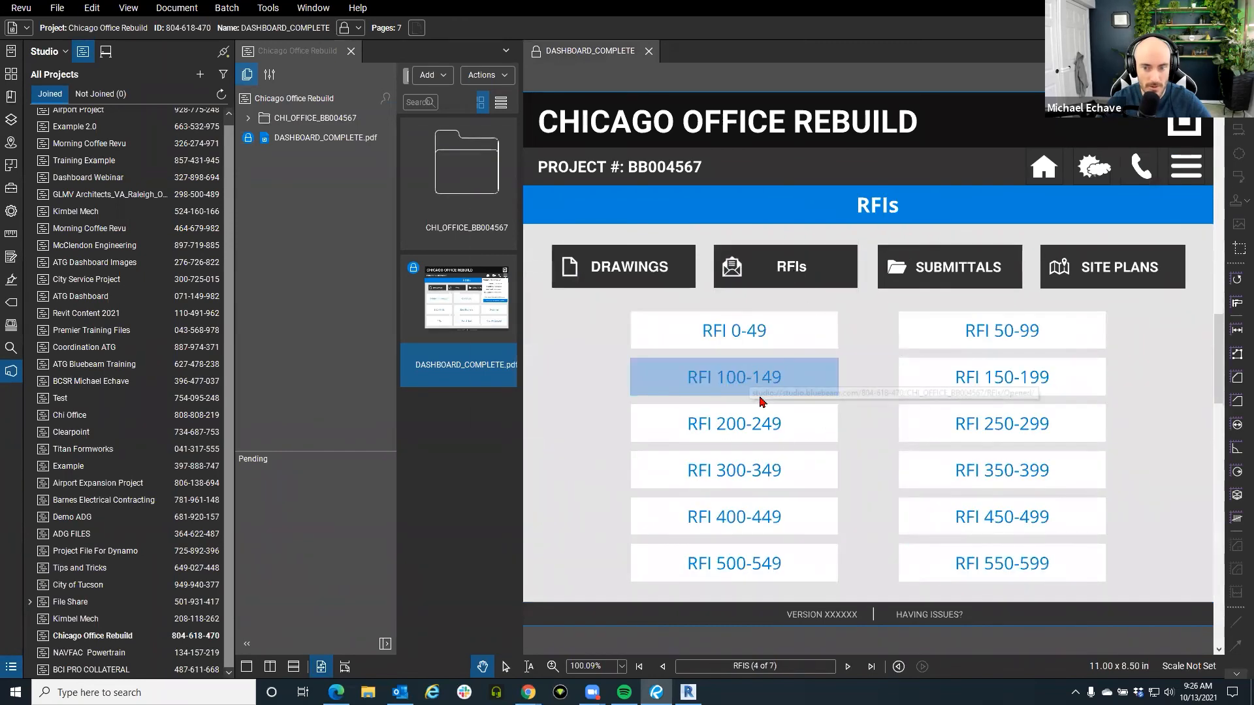
{"action": "left_click", "coordinate": [750, 371]}
{"action": "left_click", "coordinate": [724, 461]}
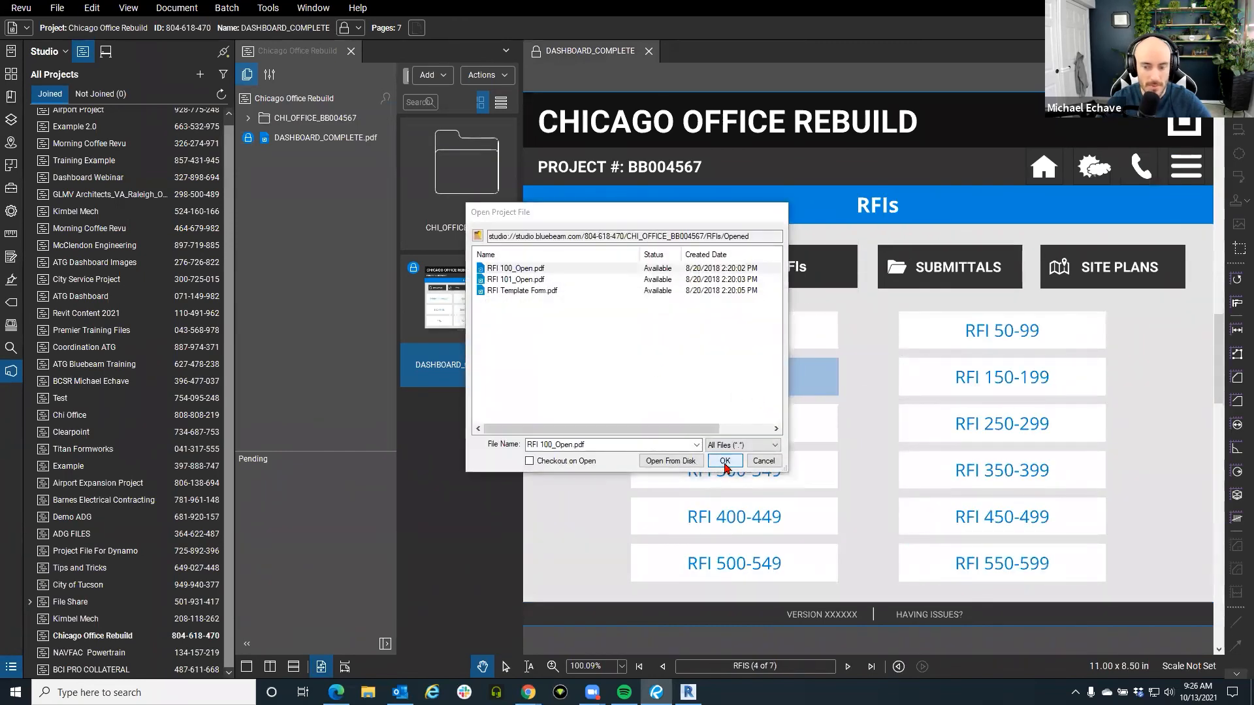
{"action": "scroll", "coordinate": [777, 392], "scroll_direction": "up", "scroll_amount": 3}
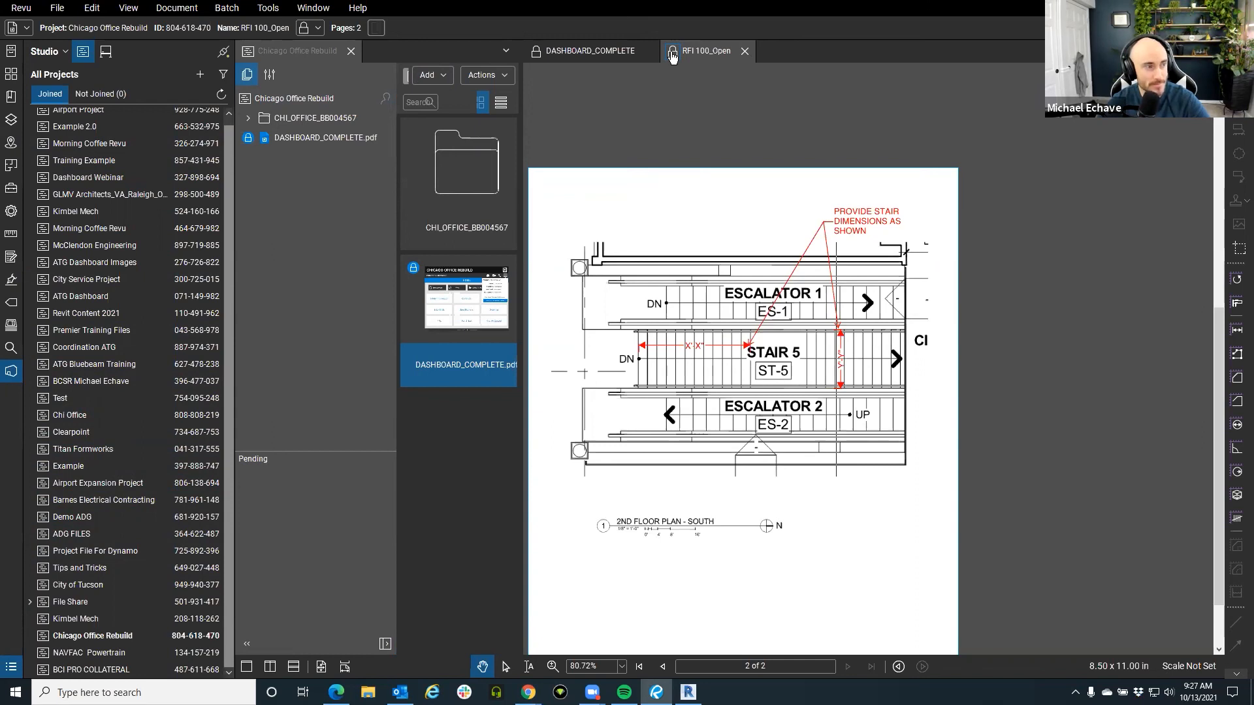
{"action": "left_click", "coordinate": [744, 51]}
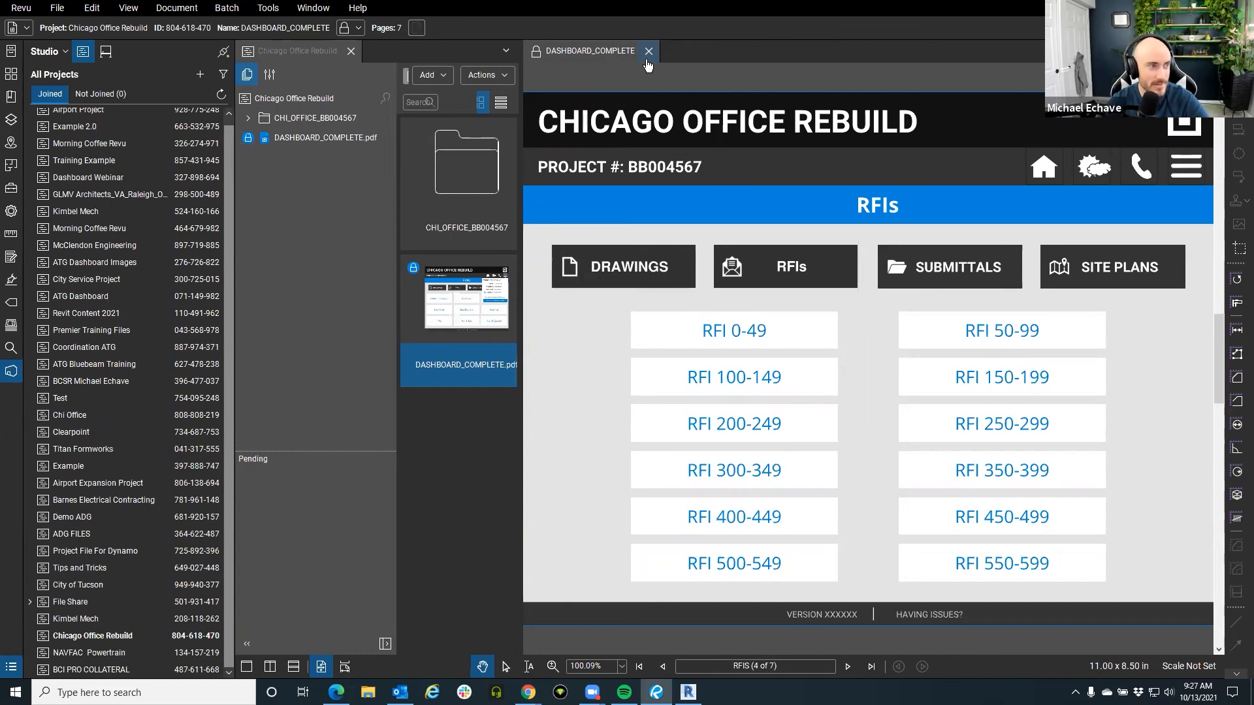
Close DASHBOARD_COMPLETE and the Chicago Office Rebuild project, then join DEMO SESSION from the Sessions list.
{"action": "left_click", "coordinate": [648, 59]}
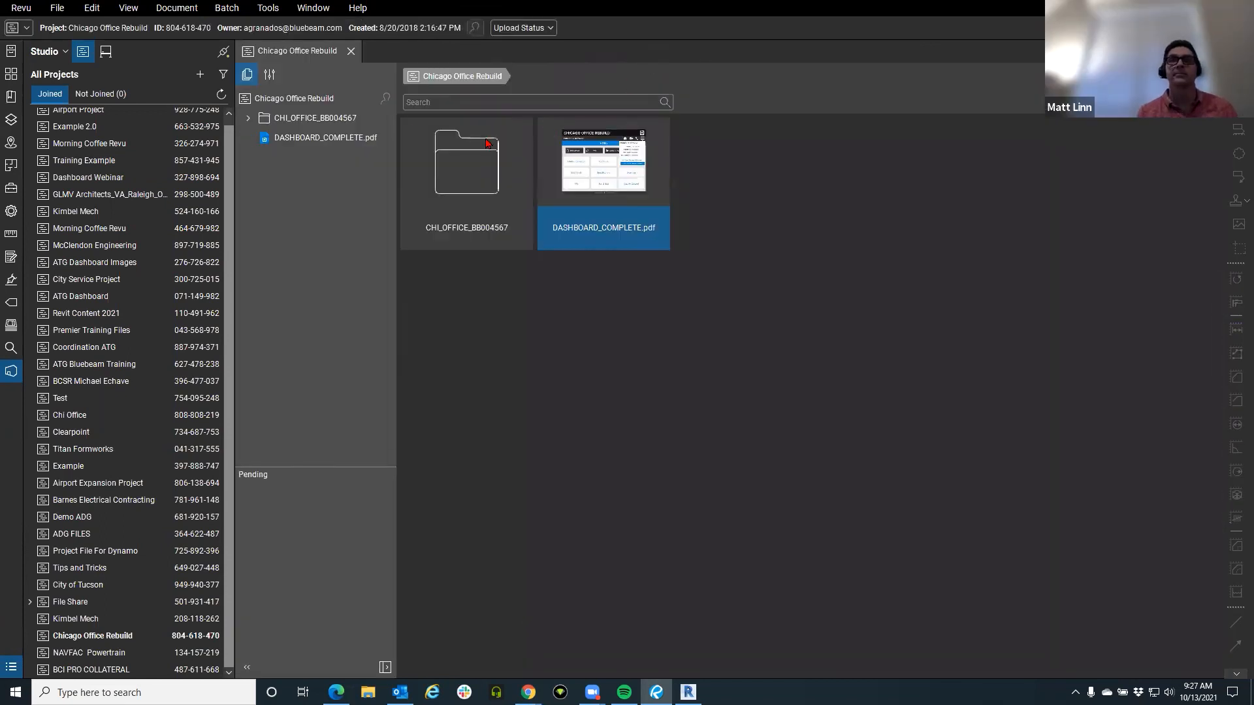
{"action": "left_click", "coordinate": [352, 51]}
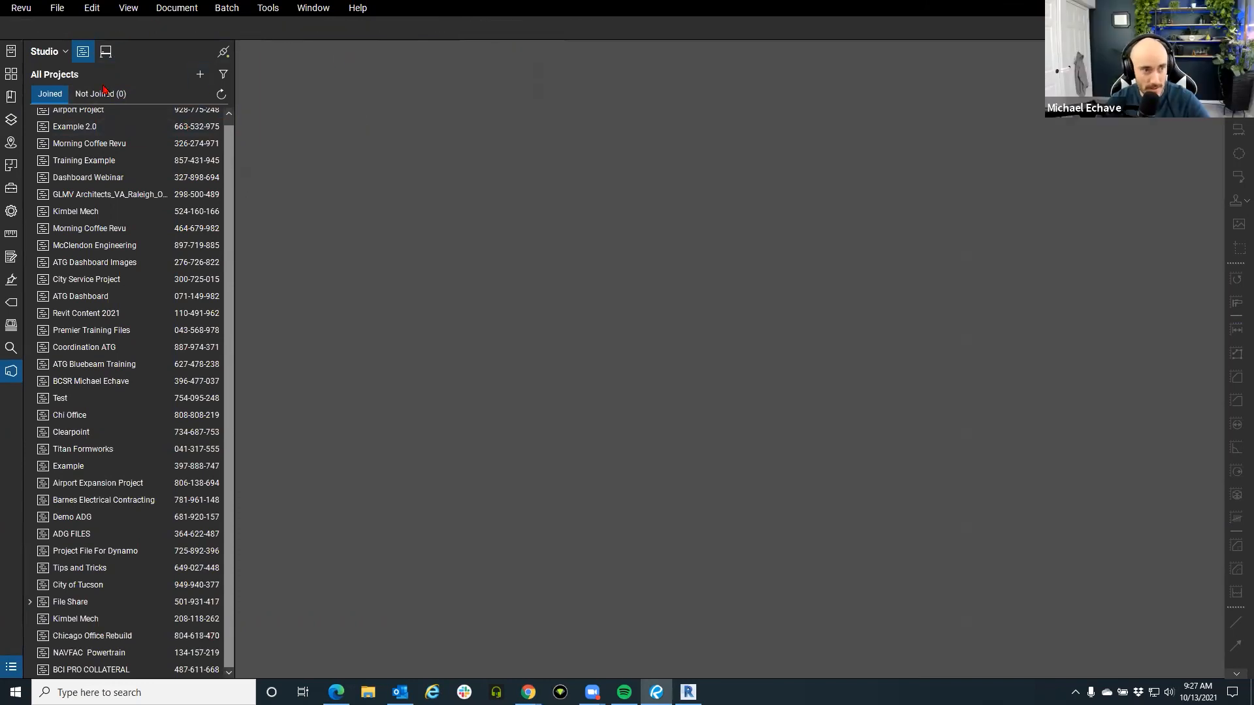
{"action": "left_click", "coordinate": [106, 51]}
{"action": "double_click", "coordinate": [117, 119]}
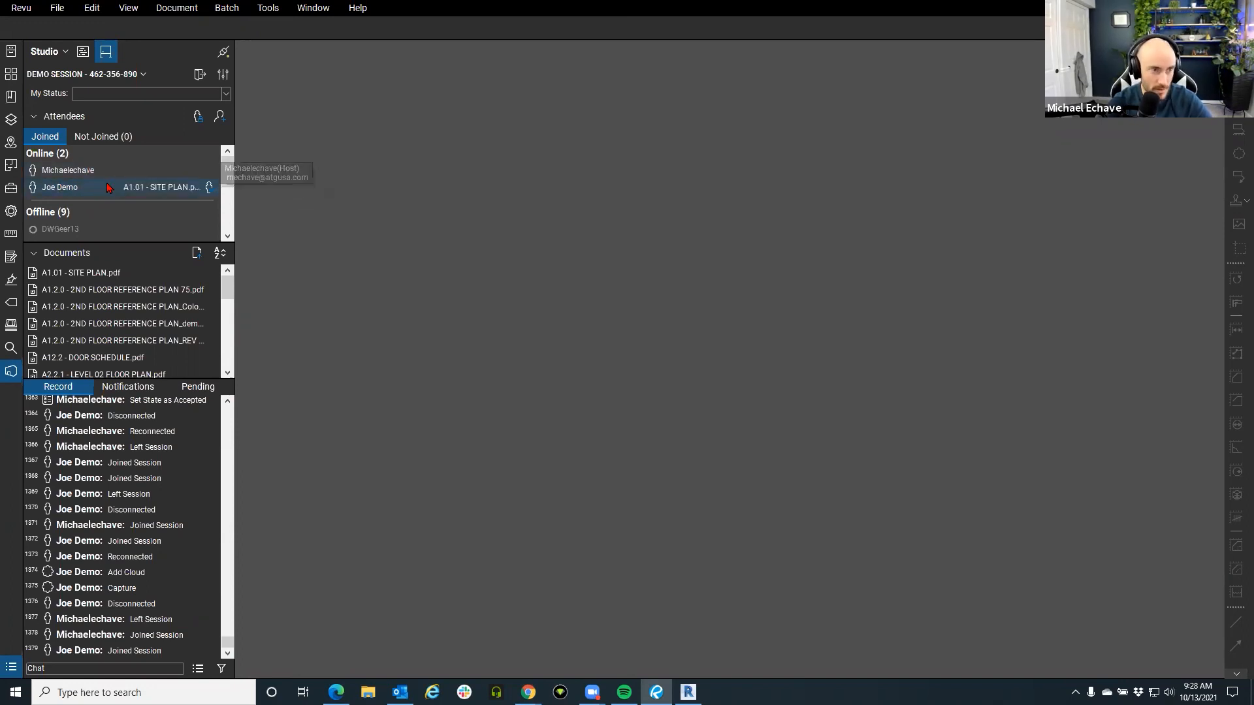
Follow the other online attendee into the A1.01 site plan, then view and close the cloud's photo.
{"action": "right_click", "coordinate": [109, 188]}
{"action": "left_click", "coordinate": [104, 207]}
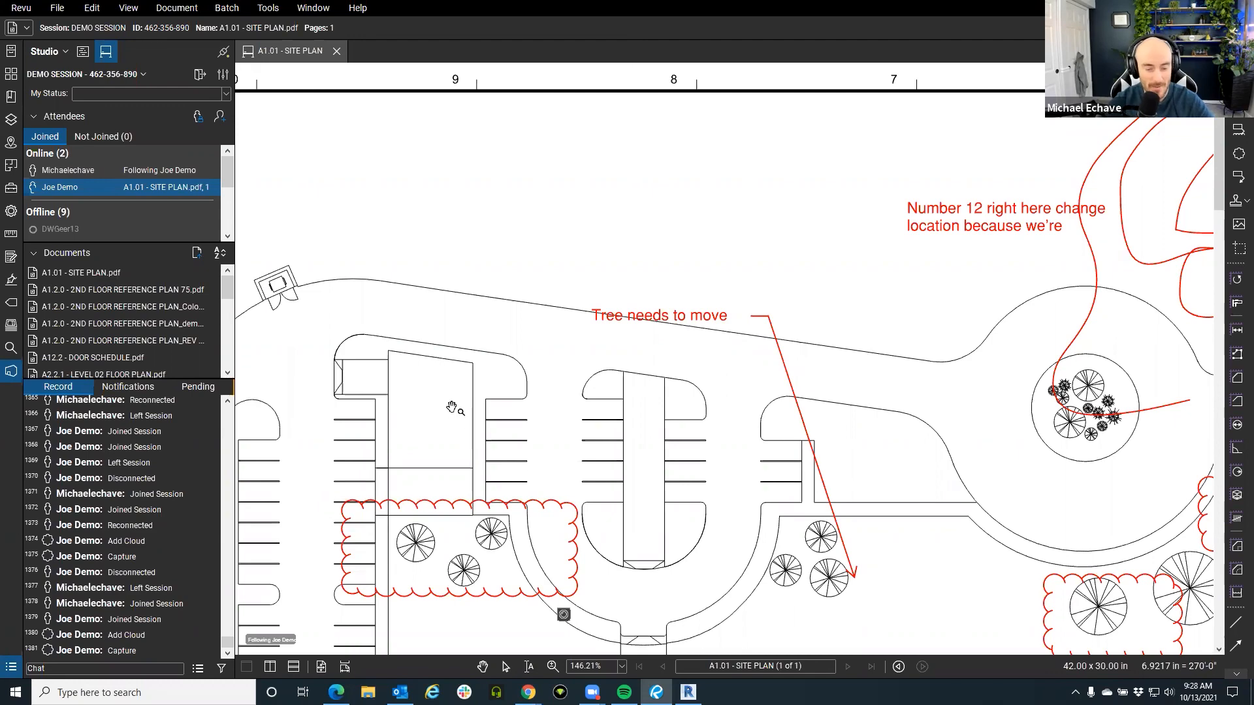
{"action": "left_click_drag", "start_coordinate": [554, 638], "coordinate": [614, 462]}
{"action": "left_click", "coordinate": [623, 439]}
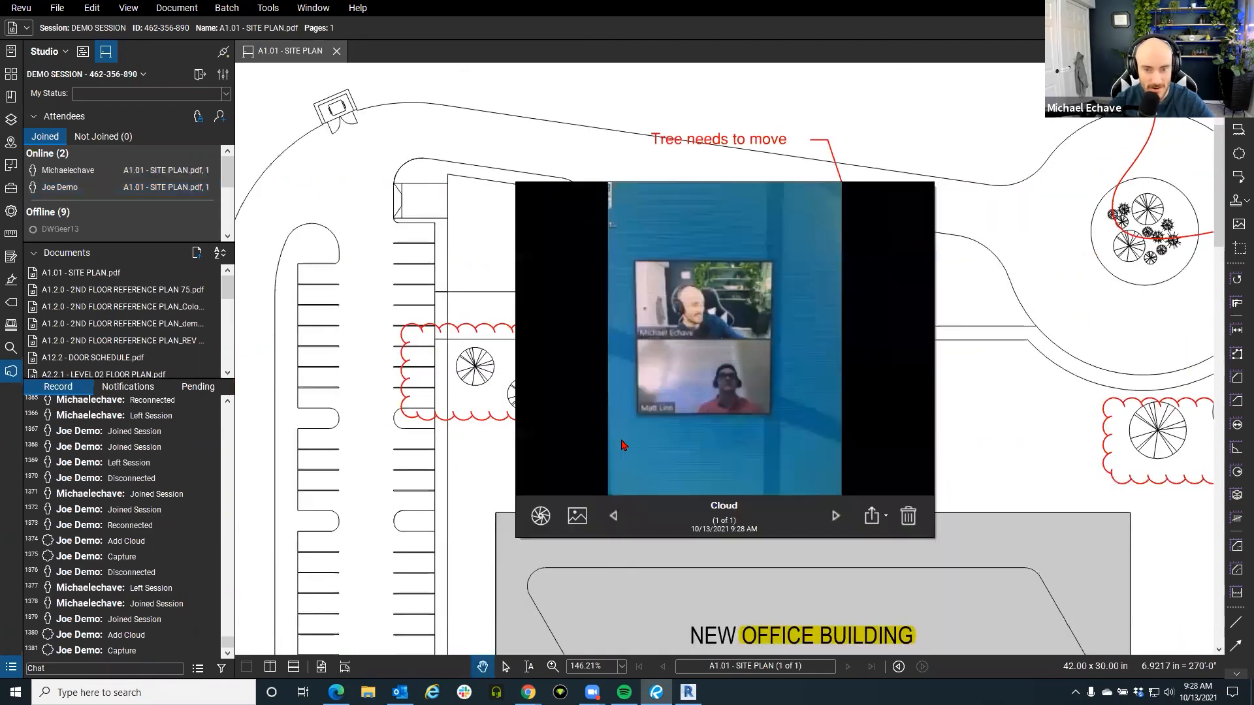
{"action": "left_click", "coordinate": [449, 469]}
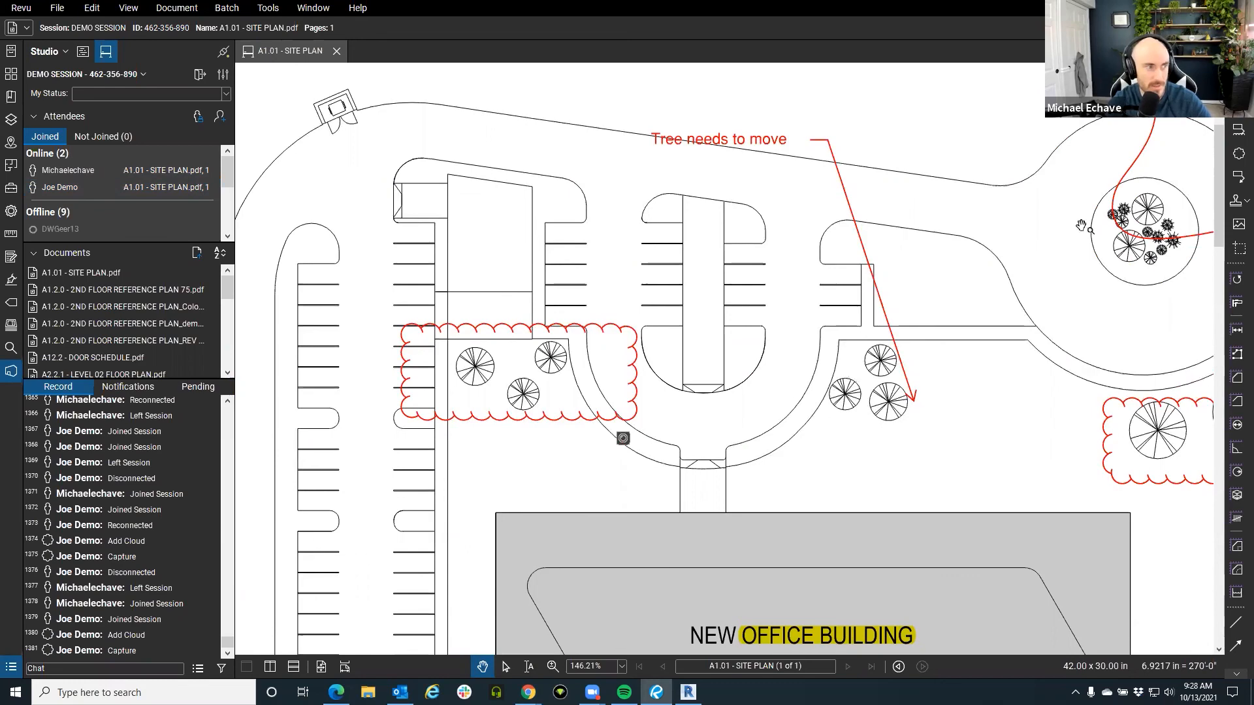
Ask all DEMO SESSION attendees to follow your view.
{"action": "scroll", "coordinate": [563, 197], "scroll_direction": "down", "scroll_amount": 4}
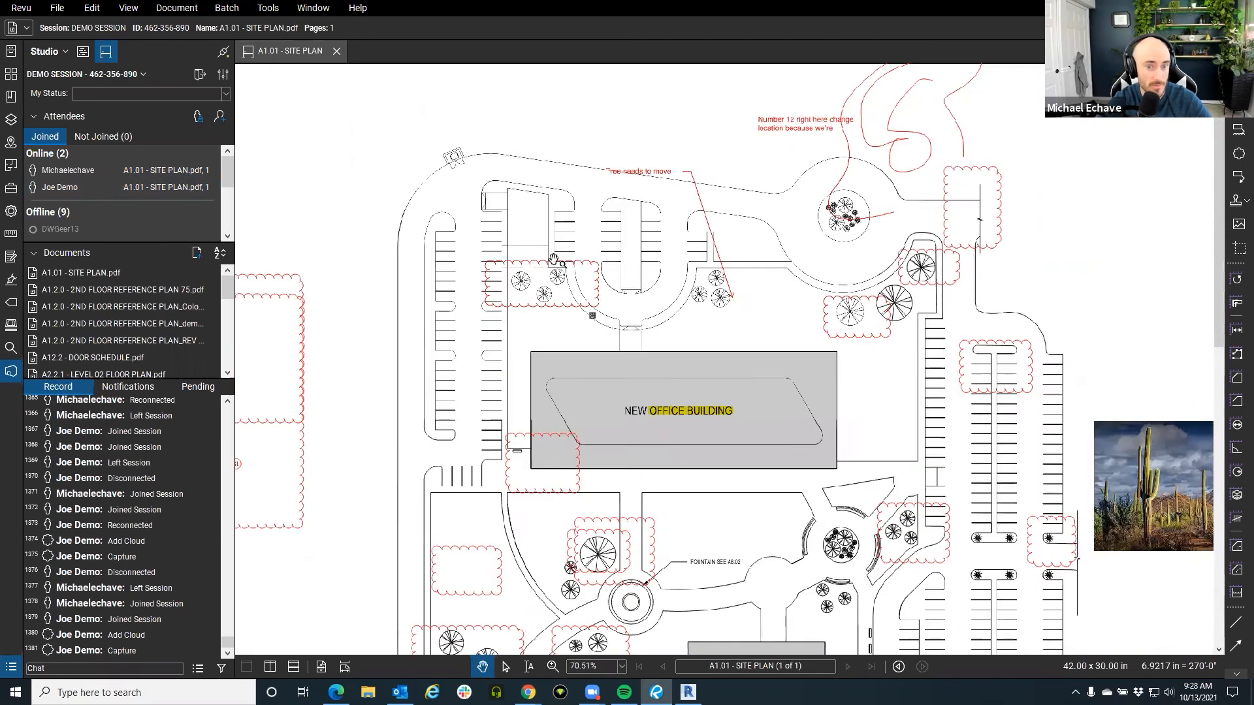
{"action": "scroll", "coordinate": [555, 263], "scroll_direction": "up", "scroll_amount": 2}
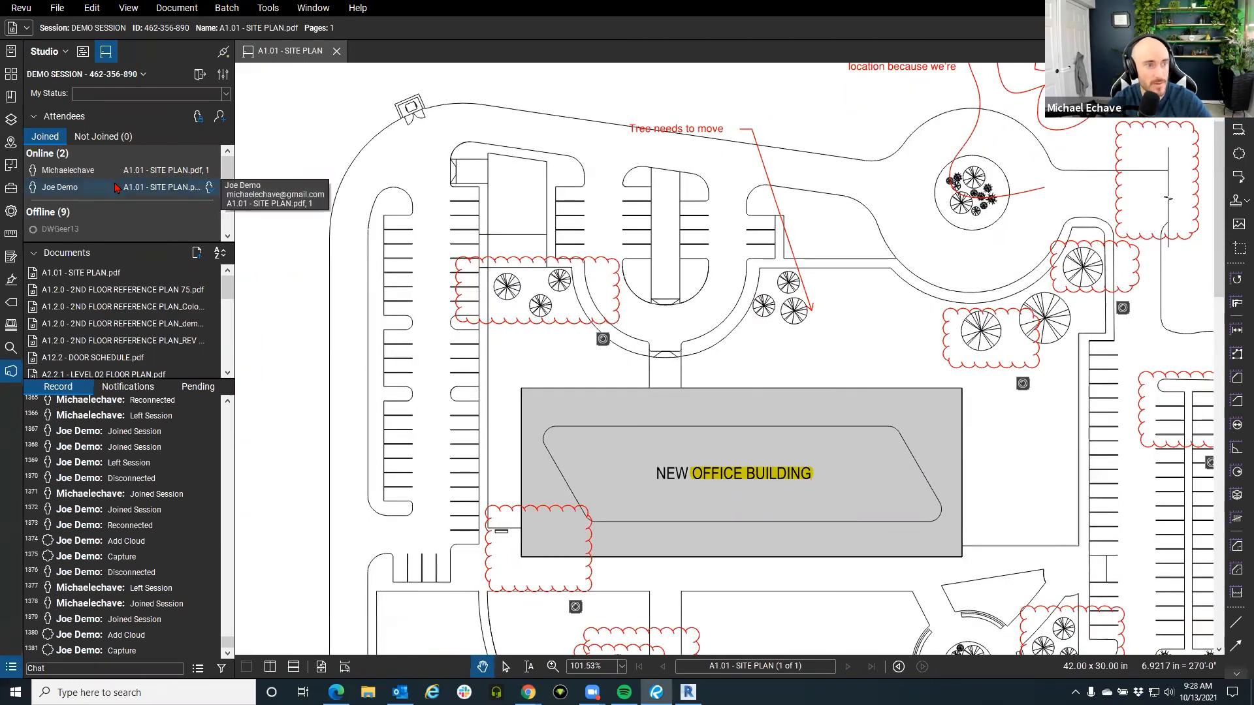
{"action": "left_click", "coordinate": [209, 187]}
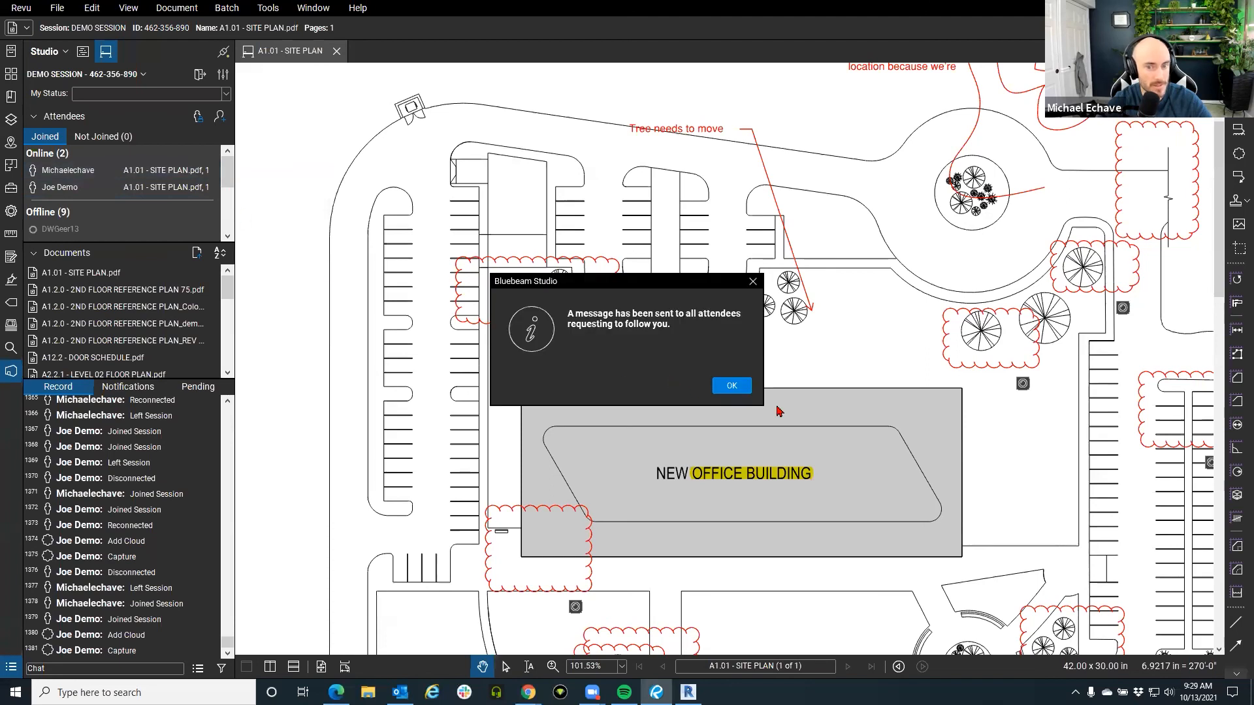
Draw a cloud markup around the parking island north of the new office building.
{"action": "left_click", "coordinate": [732, 386]}
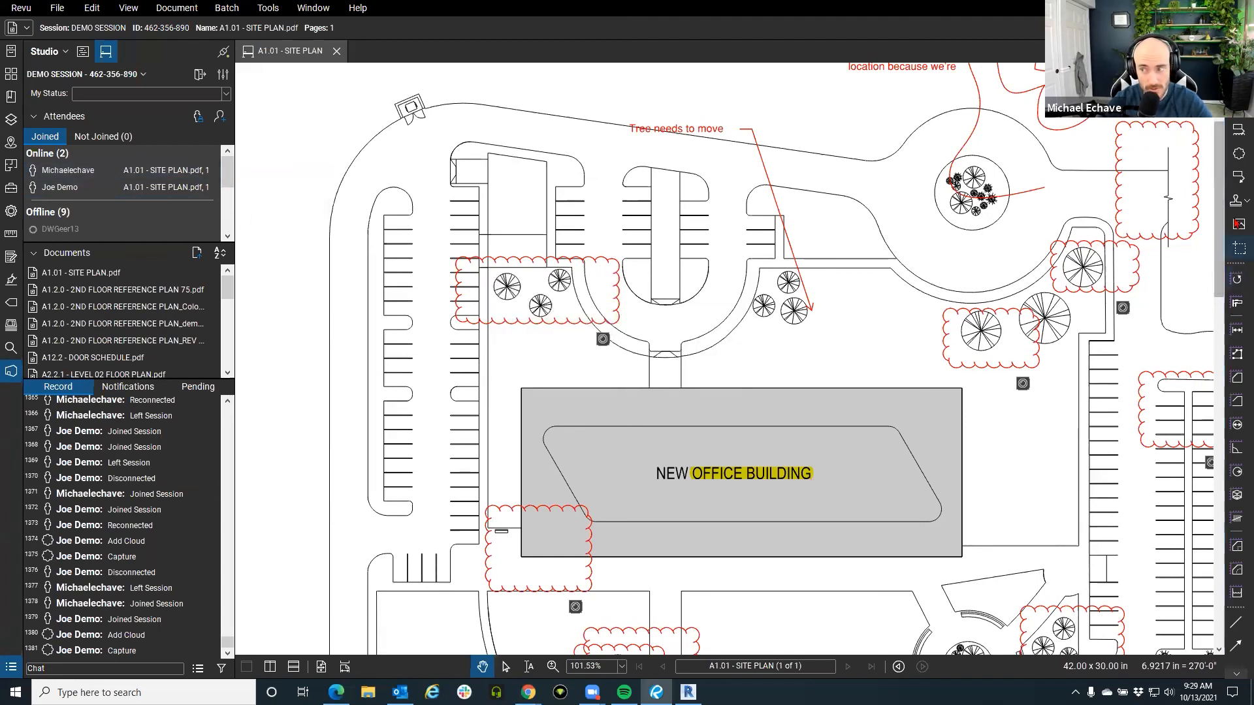
{"action": "left_click", "coordinate": [1239, 153]}
{"action": "left_click_drag", "start_coordinate": [653, 166], "coordinate": [743, 279]}
Start an attendee alert for the new cloud, cancel it, and bring up the session notifications.
{"action": "right_click", "coordinate": [732, 232]}
{"action": "mouse_move", "coordinate": [849, 579]}
{"action": "left_click", "coordinate": [927, 588]}
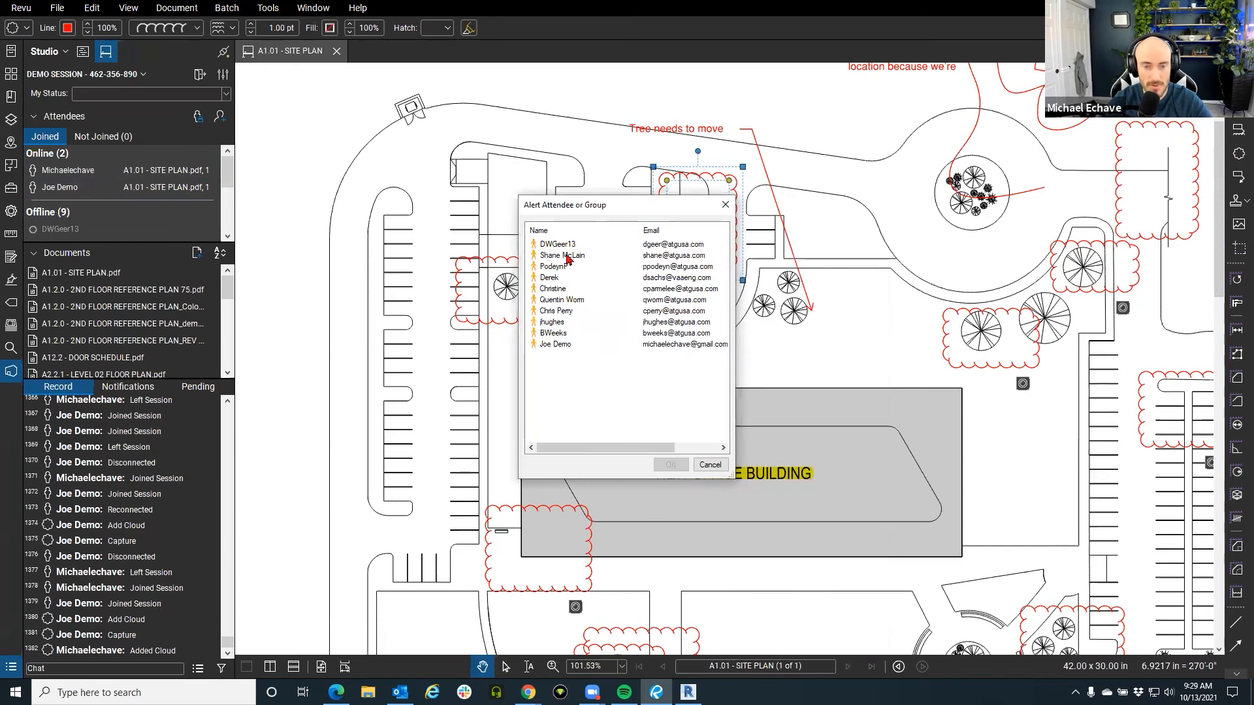
{"action": "left_click", "coordinate": [710, 465]}
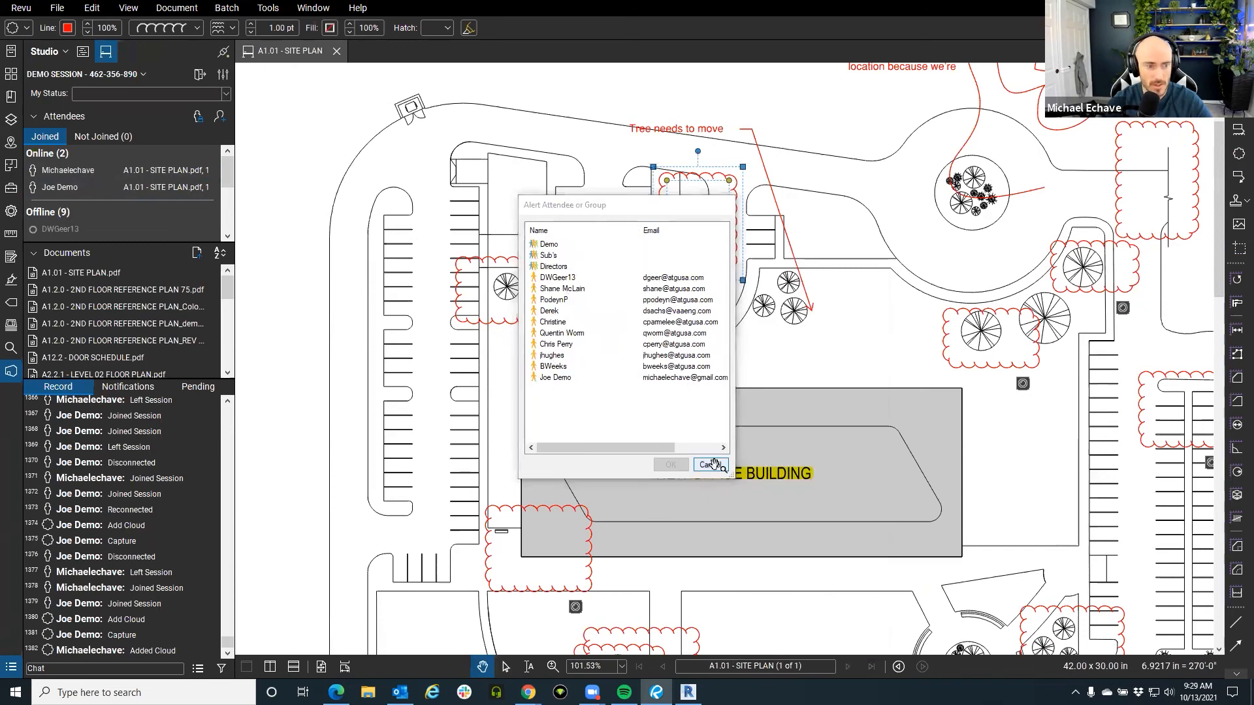
{"action": "left_click", "coordinate": [128, 387]}
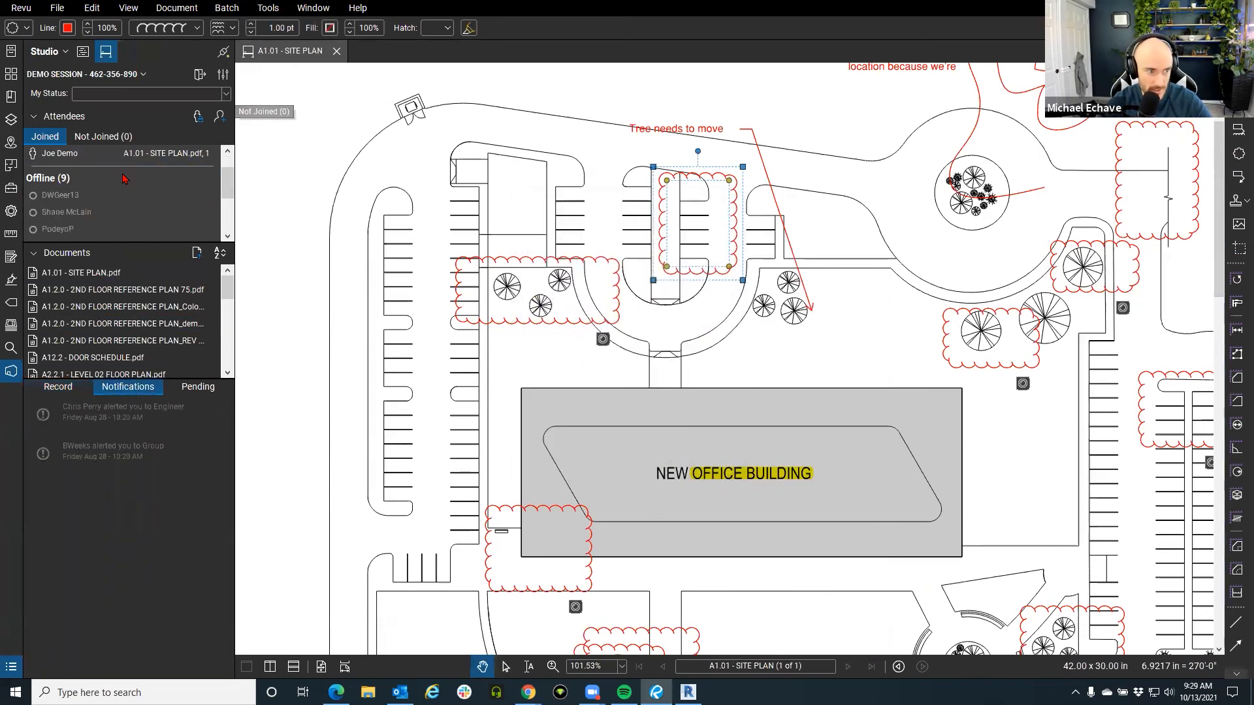
Review the DEMO SESSION Record listing the new cloud, then deselect the cloud and zoom out.
{"action": "scroll", "coordinate": [128, 184], "scroll_direction": "down", "scroll_amount": 4}
{"action": "scroll", "coordinate": [127, 186], "scroll_direction": "up", "scroll_amount": 3}
{"action": "scroll", "coordinate": [127, 187], "scroll_direction": "up", "scroll_amount": 4}
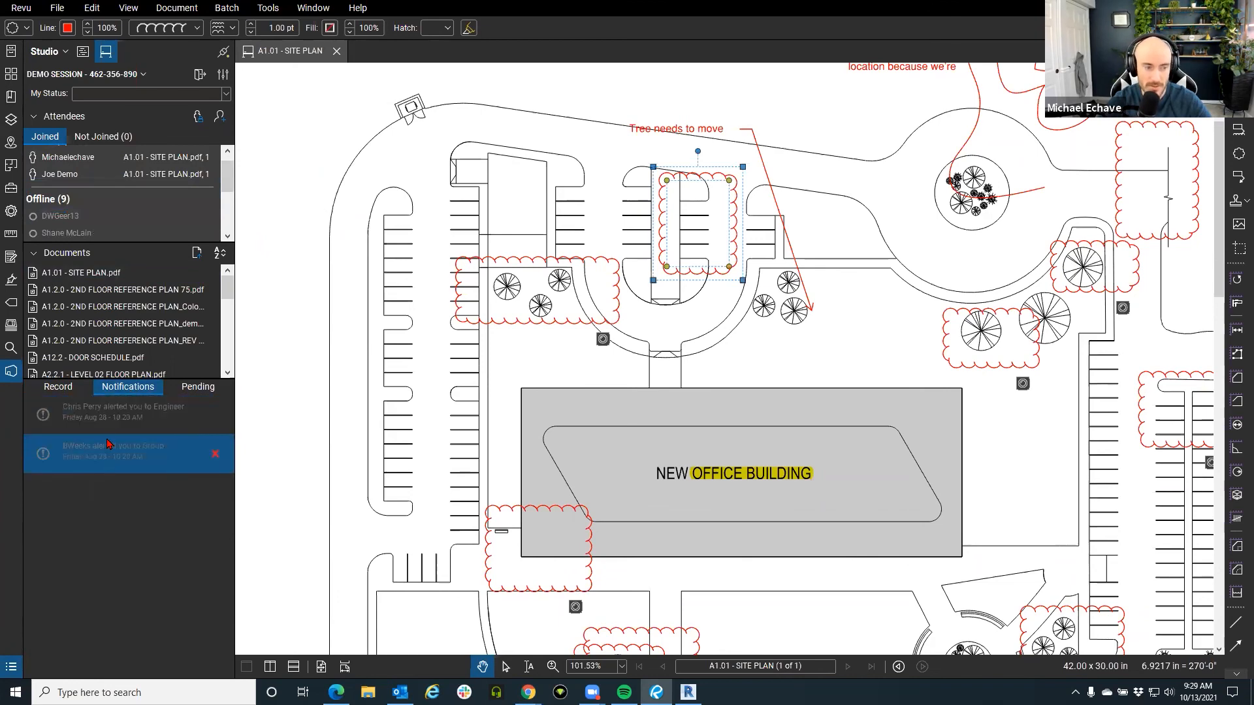
{"action": "left_click", "coordinate": [60, 388]}
{"action": "scroll", "coordinate": [145, 506], "scroll_direction": "up", "scroll_amount": 8}
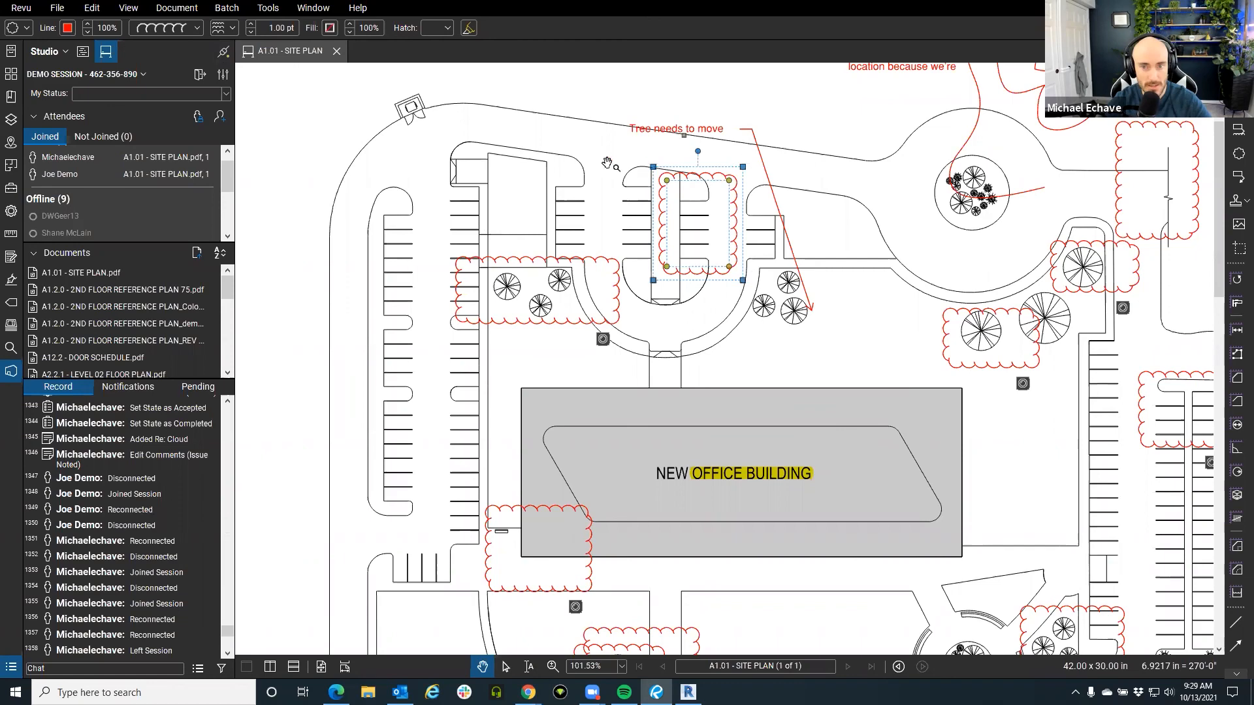
{"action": "left_click", "coordinate": [598, 209]}
{"action": "scroll", "coordinate": [597, 209], "scroll_direction": "down", "scroll_amount": 5}
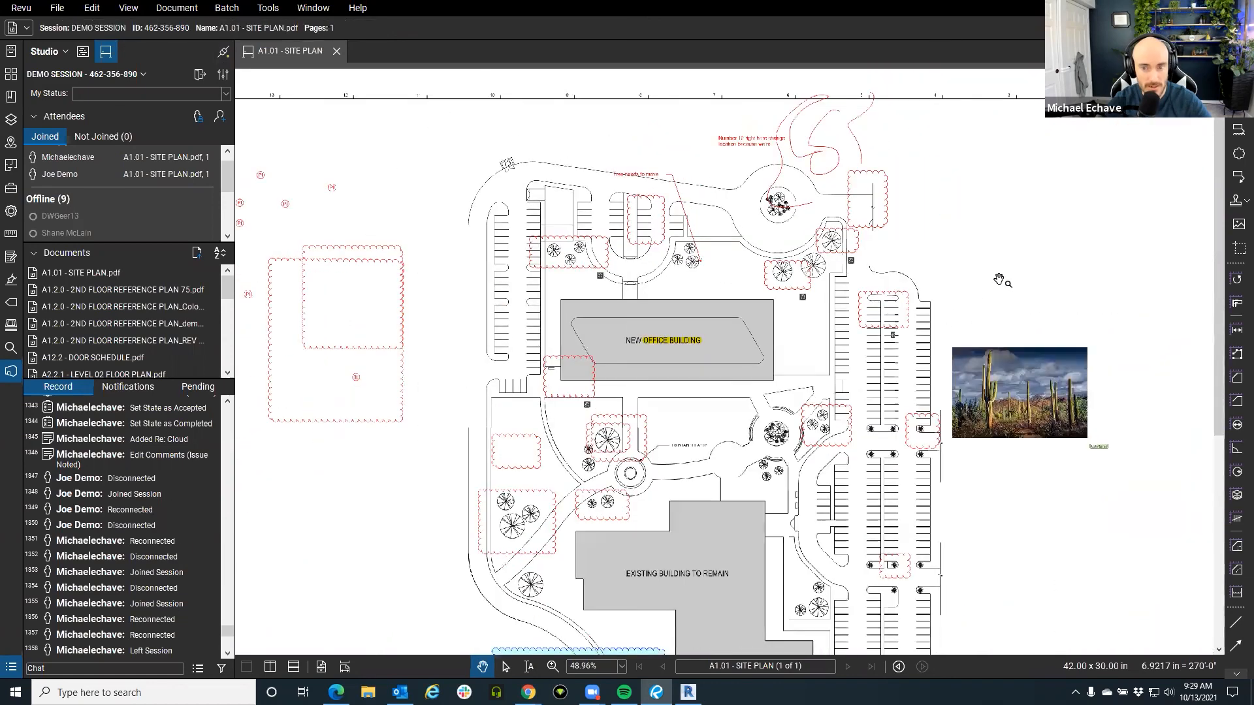